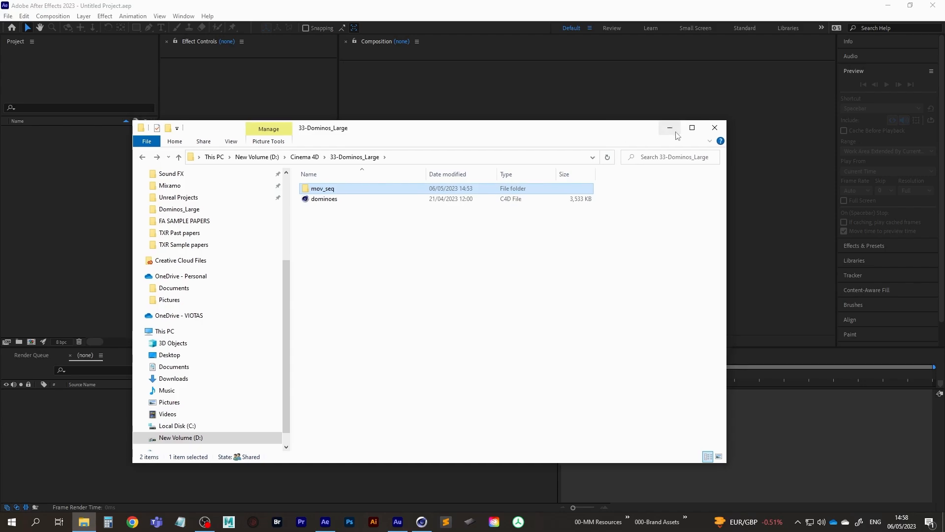
Step: Import the mov_seq_ii PNG image sequence from the mov_seq folder in D: > Cinema 4D > 33-Dominos_Large
left_click(670, 129)
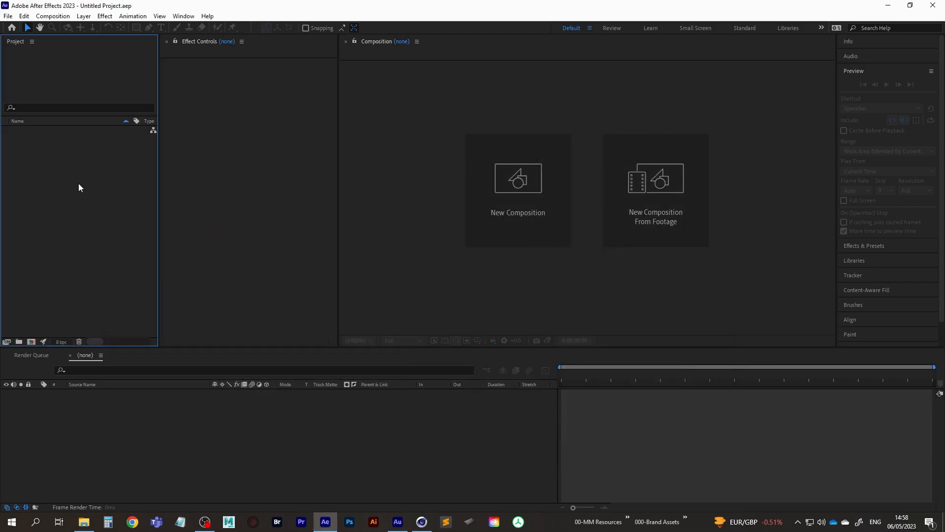
double_click(83, 216)
left_click(200, 81)
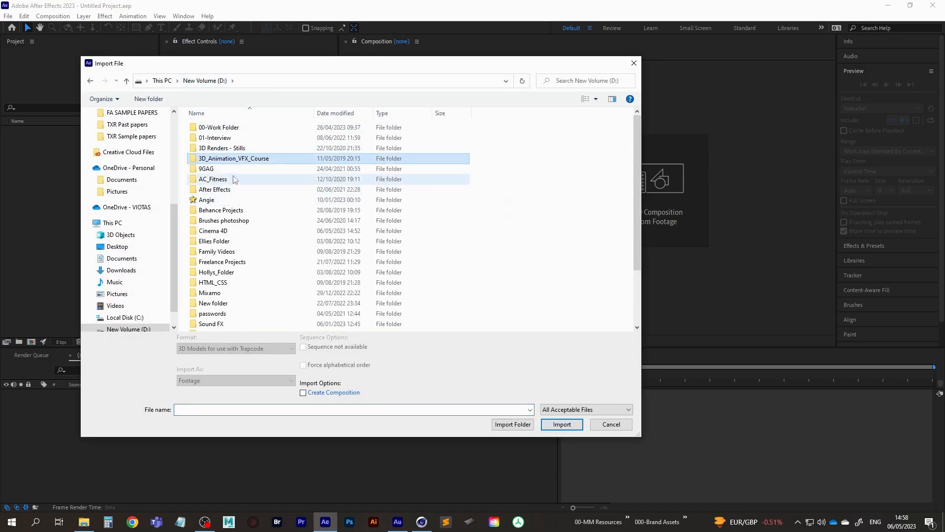
left_click(213, 232)
double_click(214, 232)
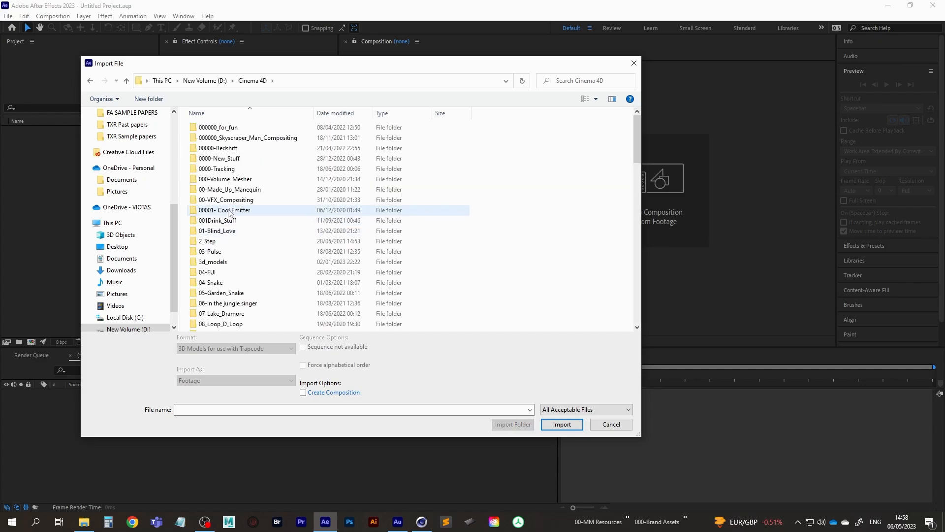
left_click(229, 212)
key("3")
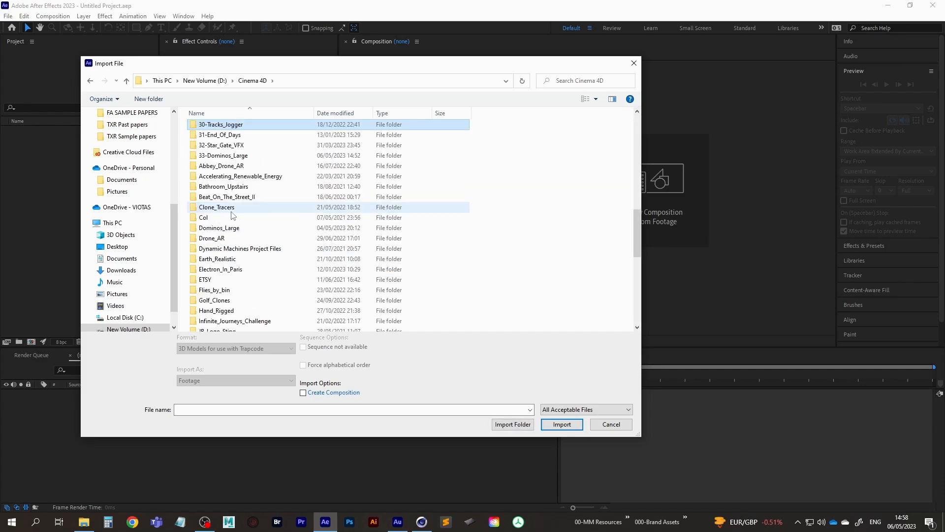
double_click(241, 156)
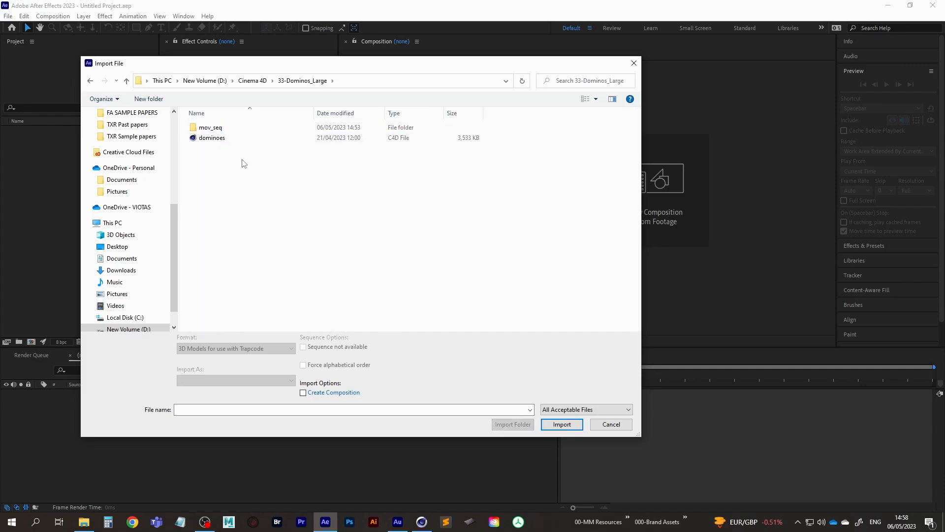
double_click(211, 128)
double_click(217, 142)
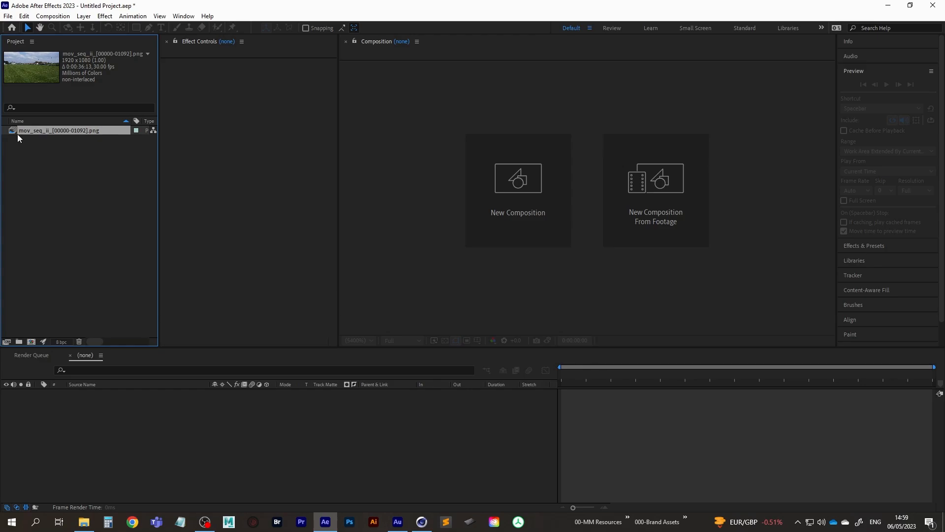
Step: Interpret the imported PNG sequence at 24 frames per second and create a composition from it
key("ctrl+alt+g")
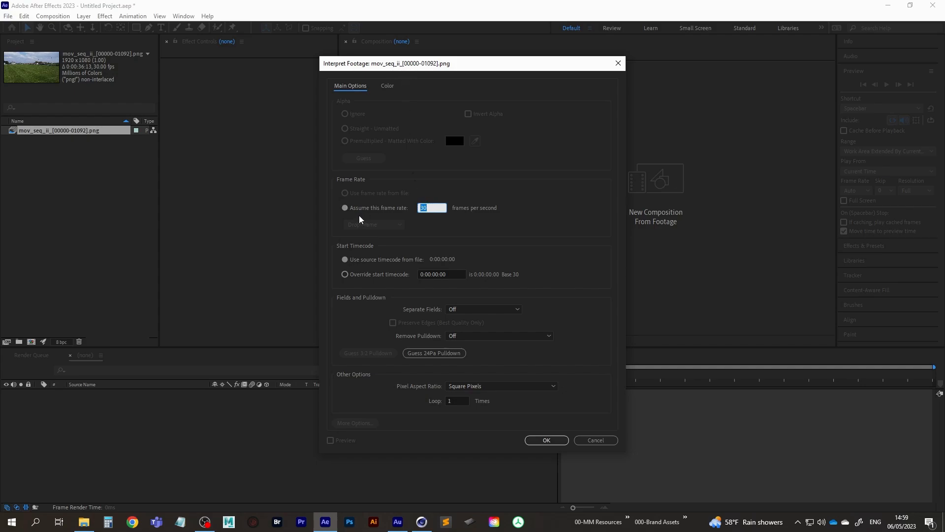
left_click(547, 439)
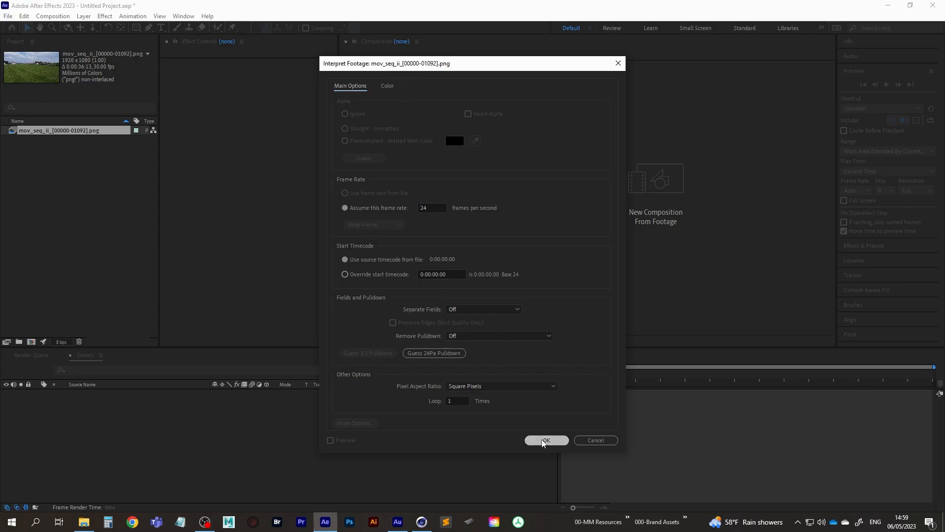
left_click_drag(46, 132, 31, 341)
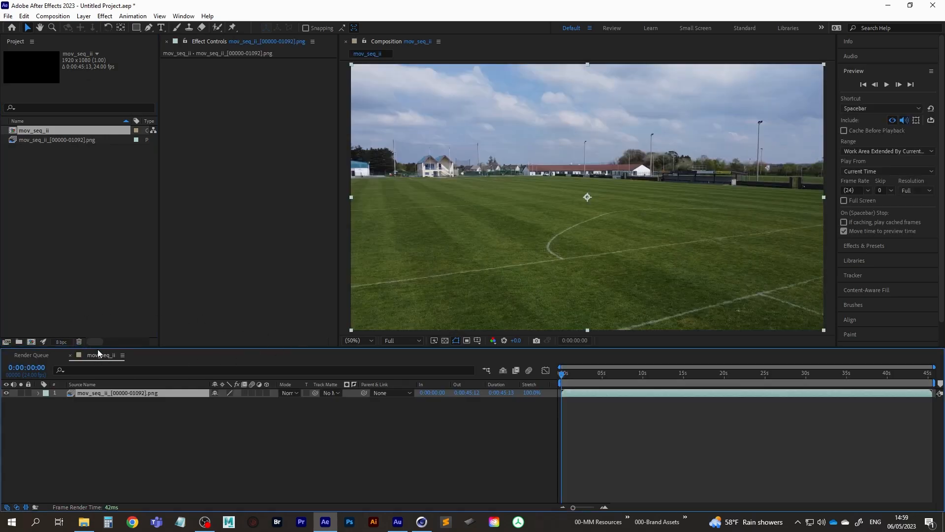
Step: Check the new composition's settings and scrub through the opening of the footage
key("ctrl+k")
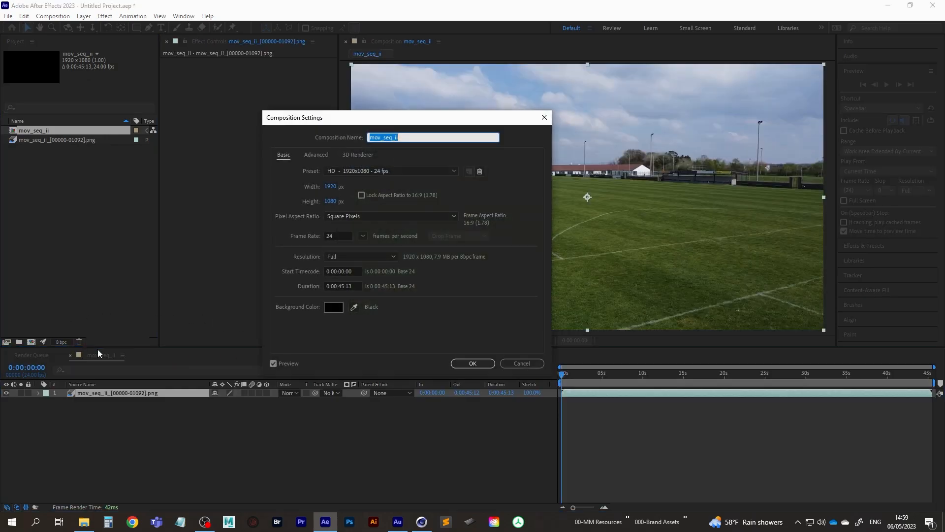
left_click(543, 118)
mouse_move(561, 378)
left_mouse_down()
mouse_move(935, 379)
mouse_move(560, 379)
left_mouse_up()
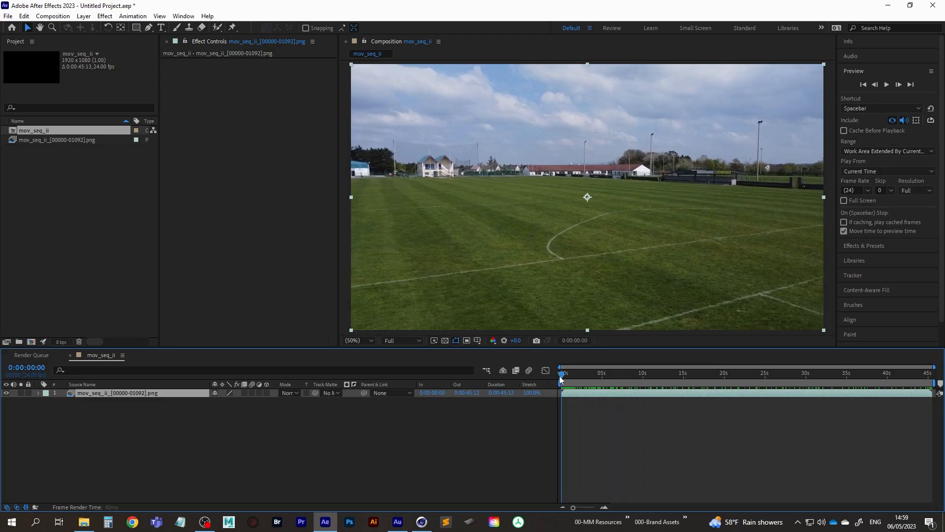
left_click_drag(620, 378, 551, 377)
Step: Start saving the project as a new file in D: > Cinema 4D > 33-Dominos_Large
left_click(106, 16)
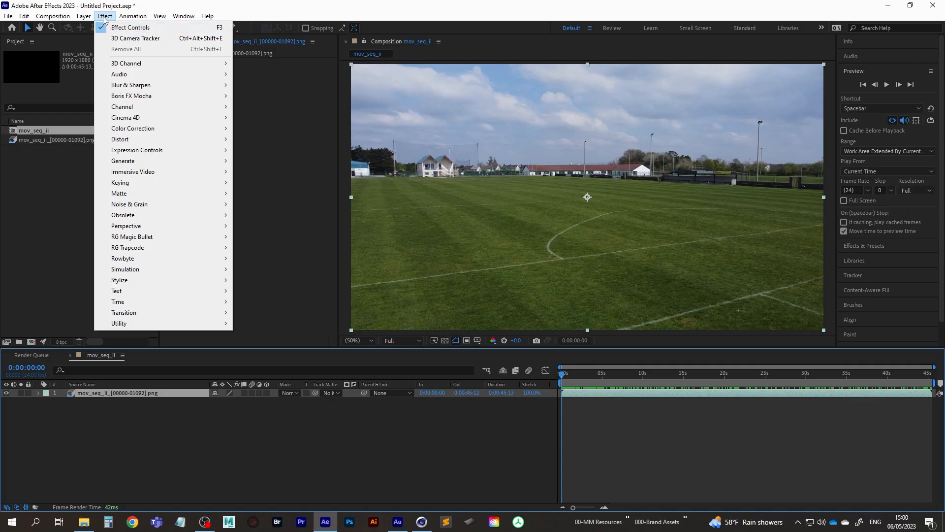
left_click(8, 16)
mouse_move(84, 117)
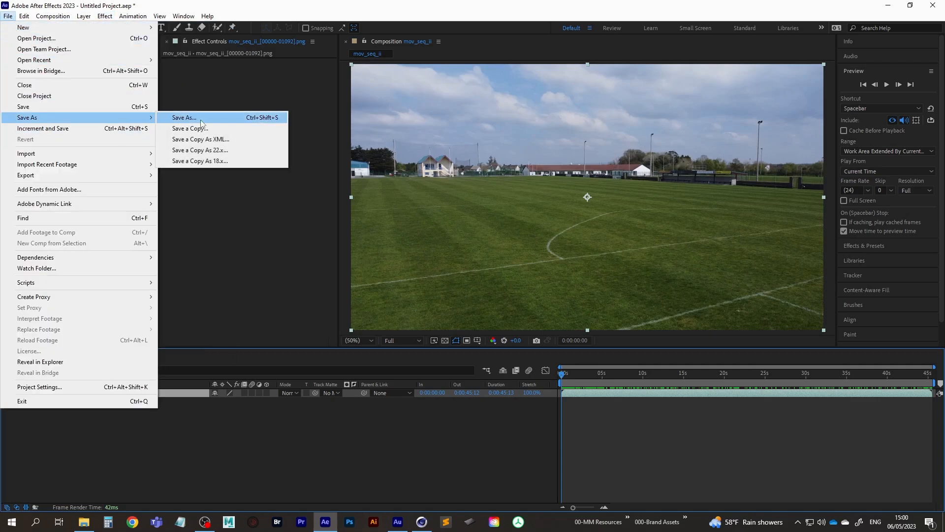
left_click(197, 119)
left_click(141, 49)
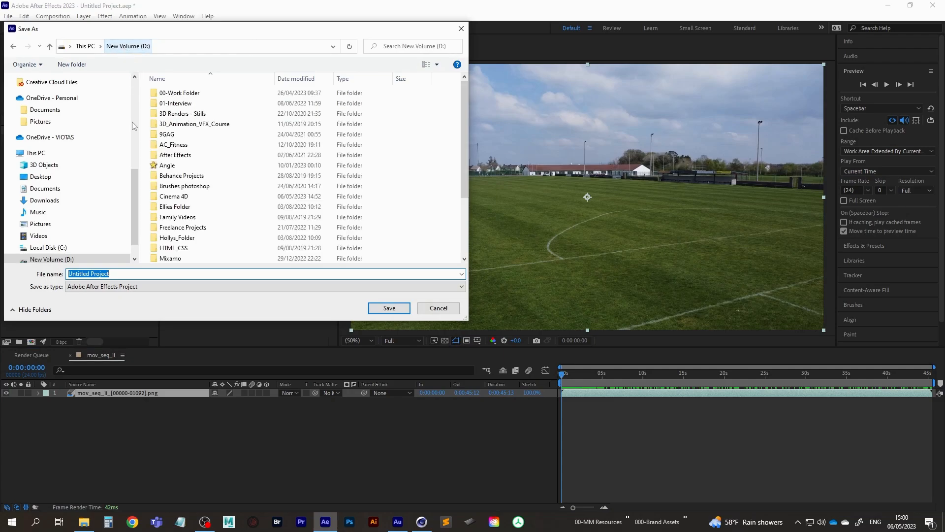
left_click(177, 197)
double_click(177, 199)
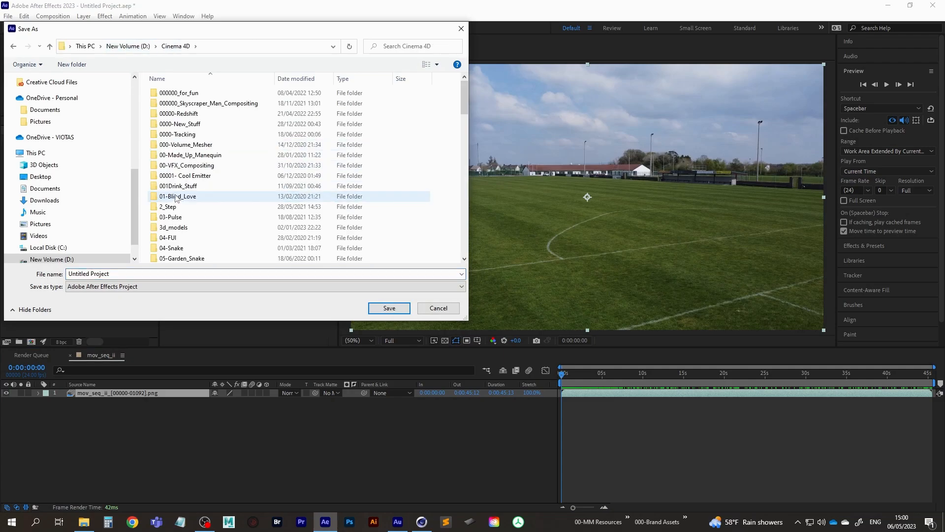
left_click(177, 197)
key("3")
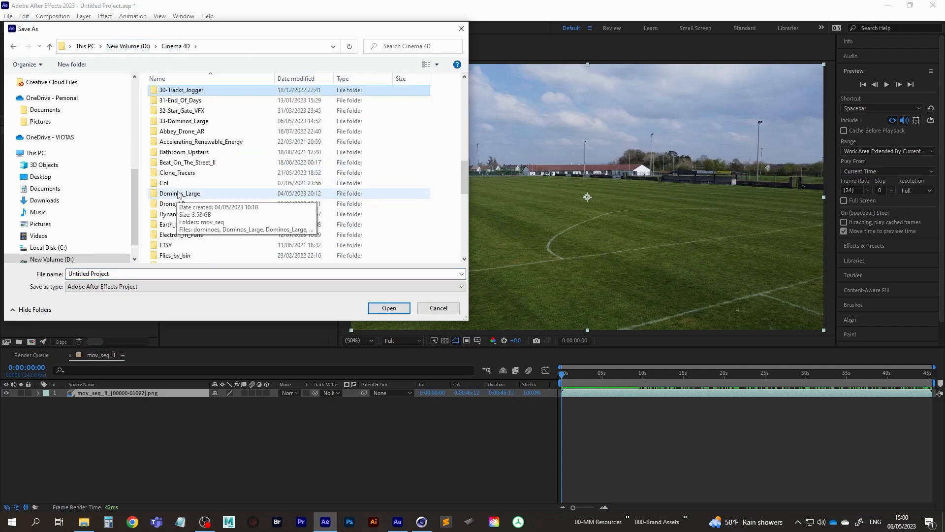
double_click(186, 122)
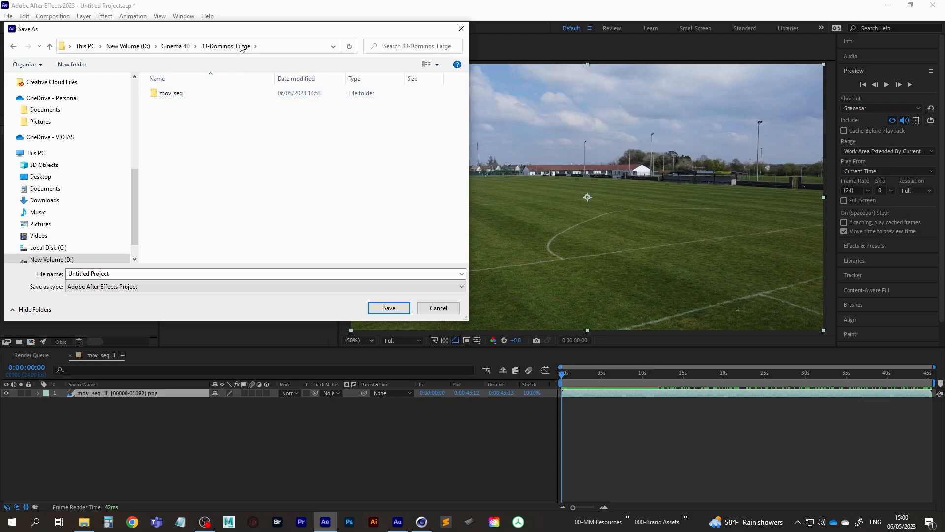
Step: Name the project file dominos_large and save it
left_click(135, 274)
type("domi")
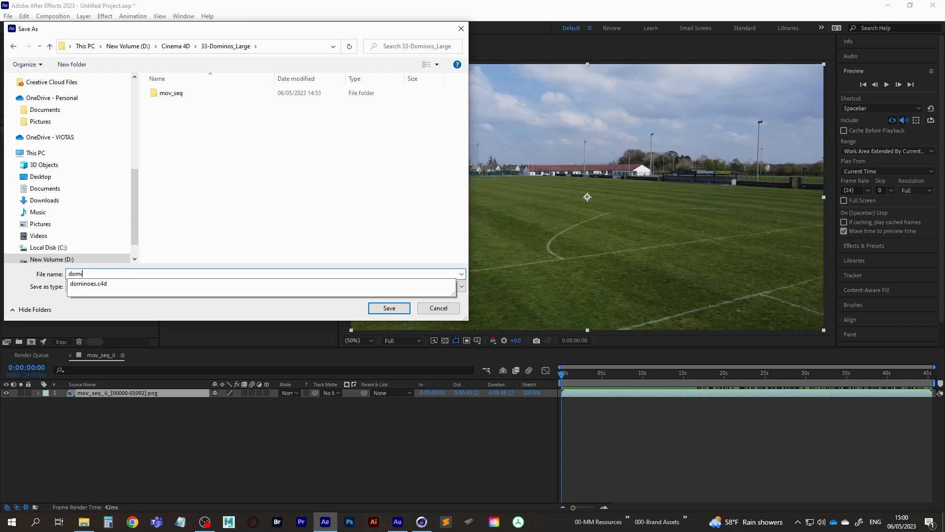
type("noe")
key("BackSpace")
type("s_large")
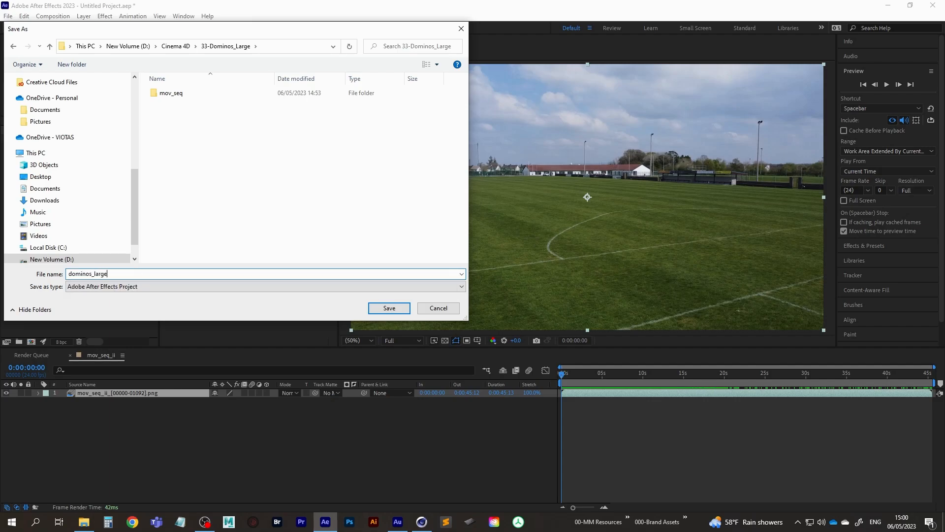
key("Return")
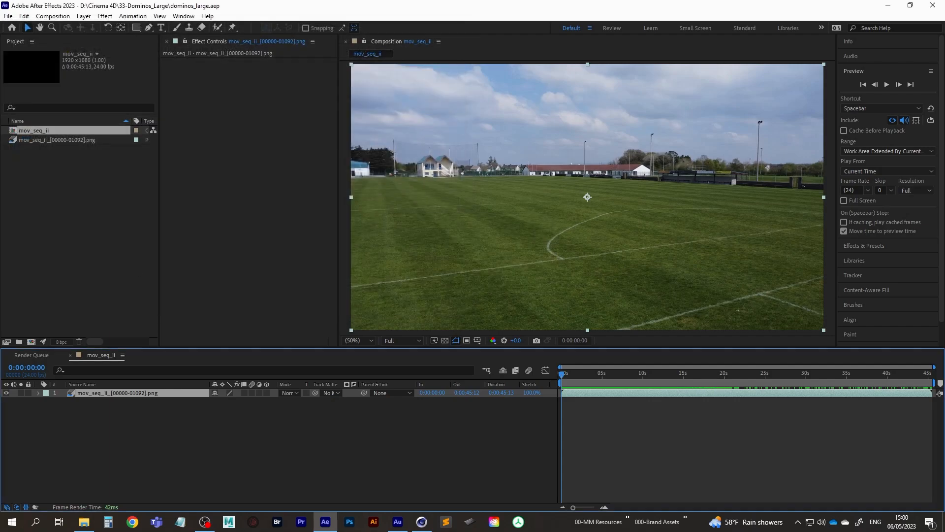
Step: Track the camera on the mov_seq_ii footage layer and preview the solved track points
left_click(104, 16)
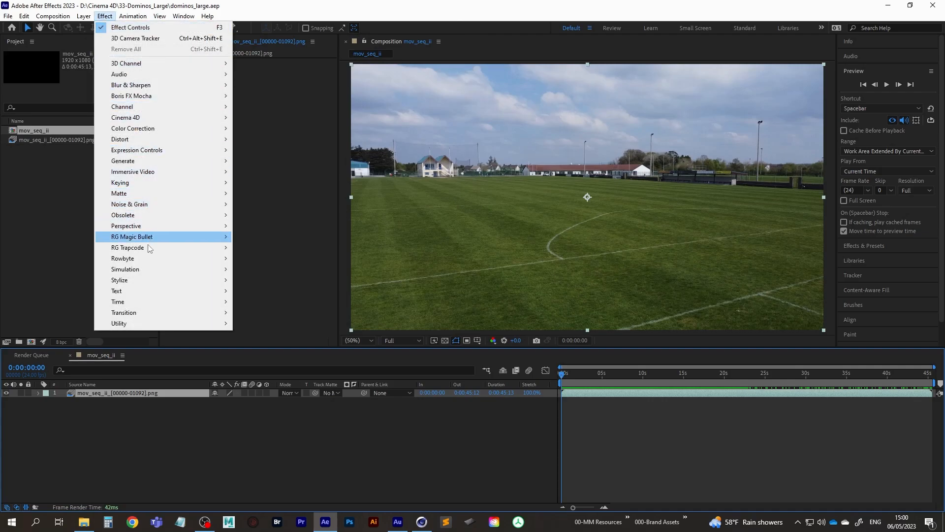
mouse_move(134, 16)
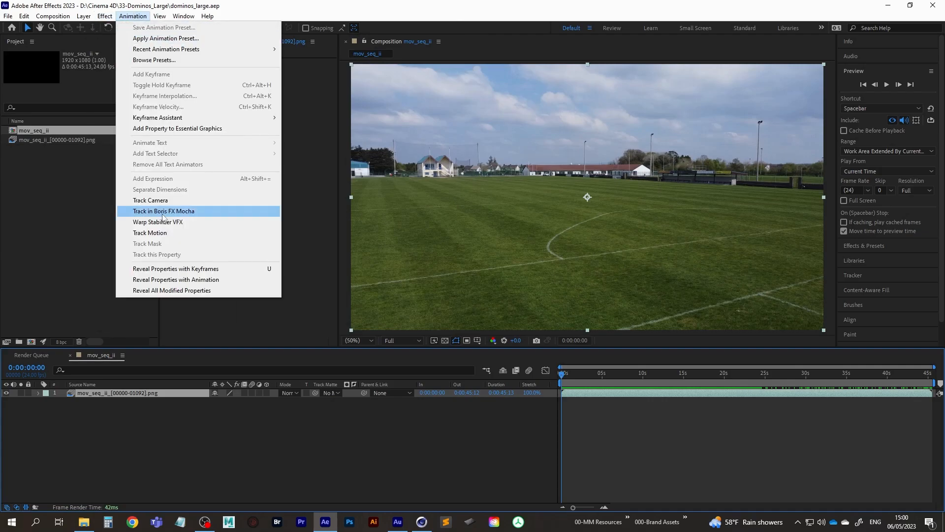
left_click(150, 199)
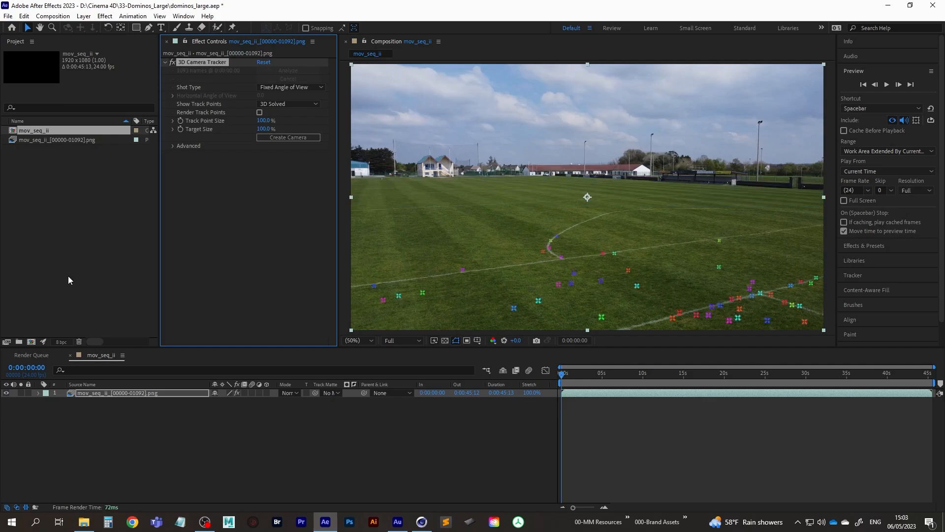
key("space")
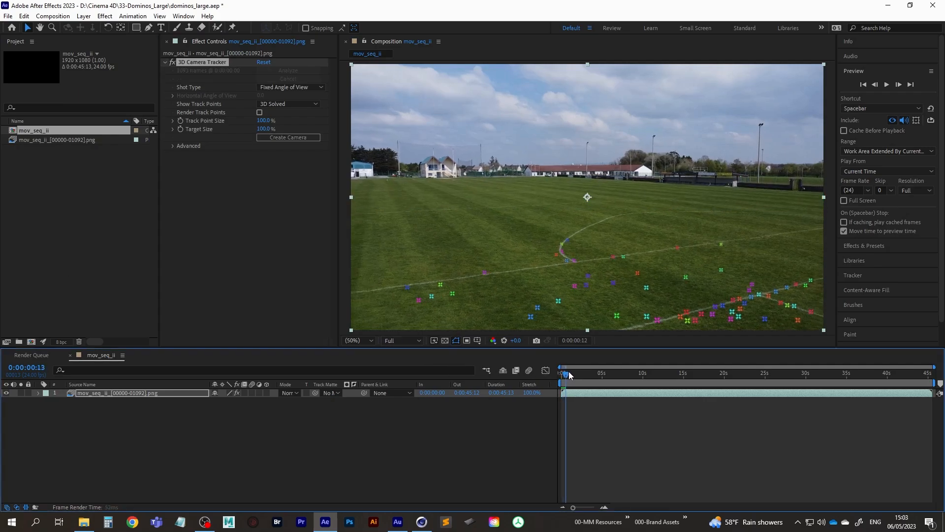
left_click_drag(582, 375, 563, 384)
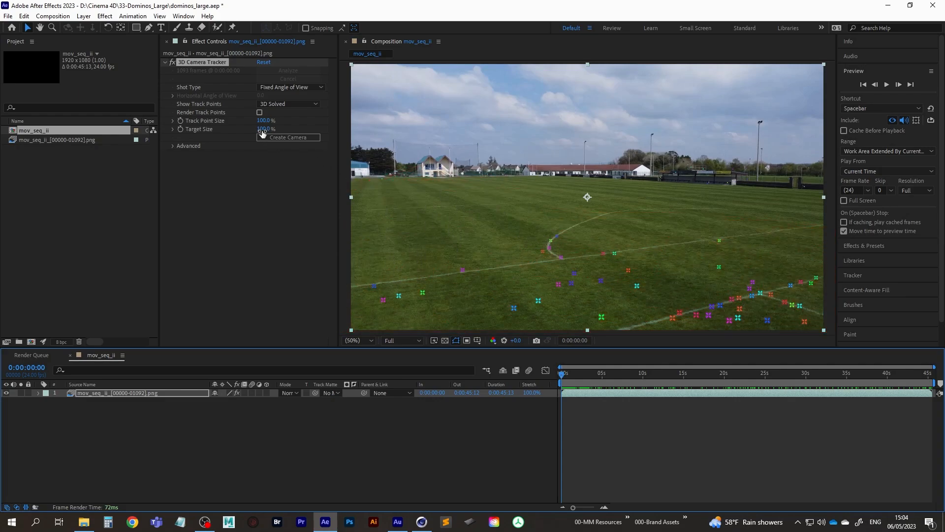
Step: Set the 3D Camera Tracker target size to 31% and create a solid and camera from track points on the foreground grass
left_click_drag(264, 129, 256, 128)
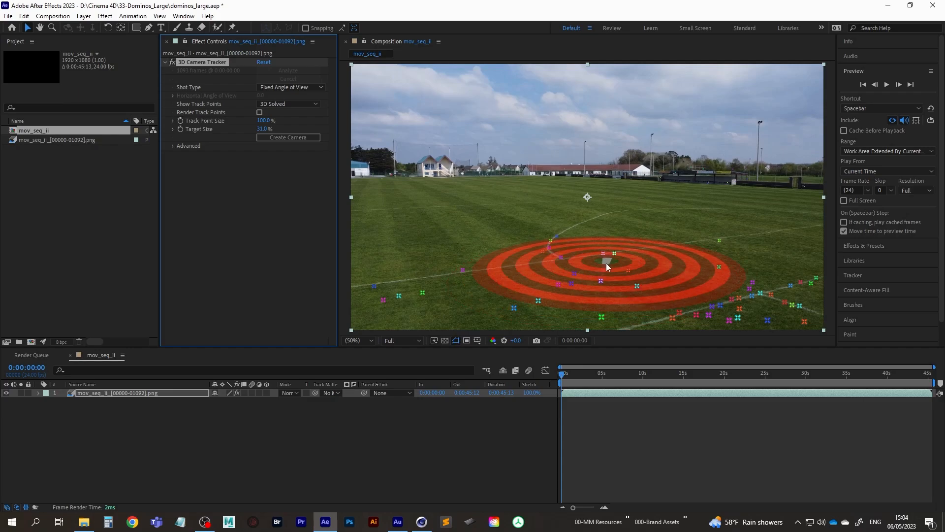
right_click(606, 263)
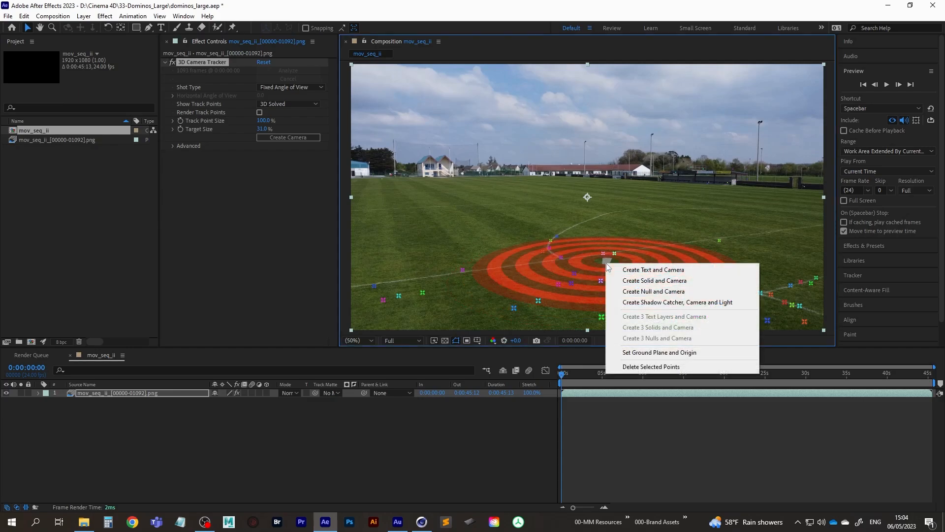
left_click(662, 282)
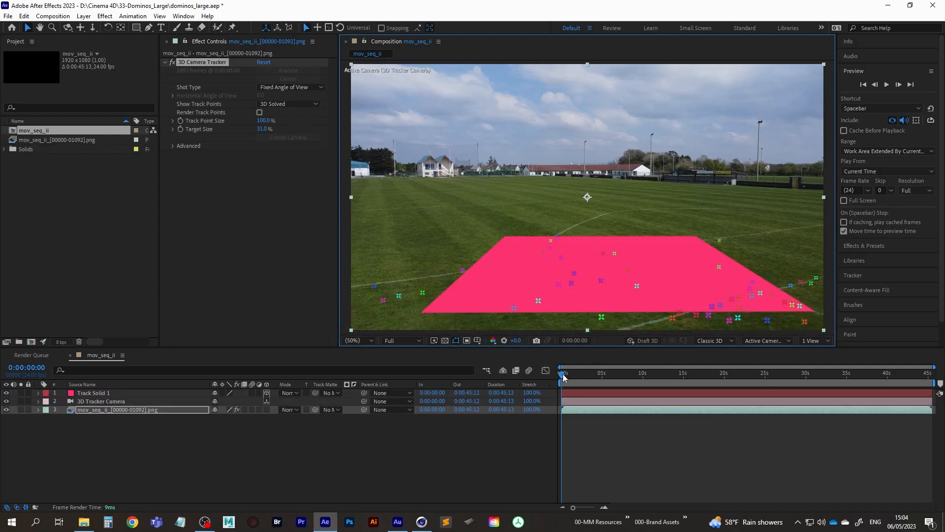
Step: Play the tracked shot, and at 0:00:43:16 create a second solid from ground track points near the middle of the pitch
key("space")
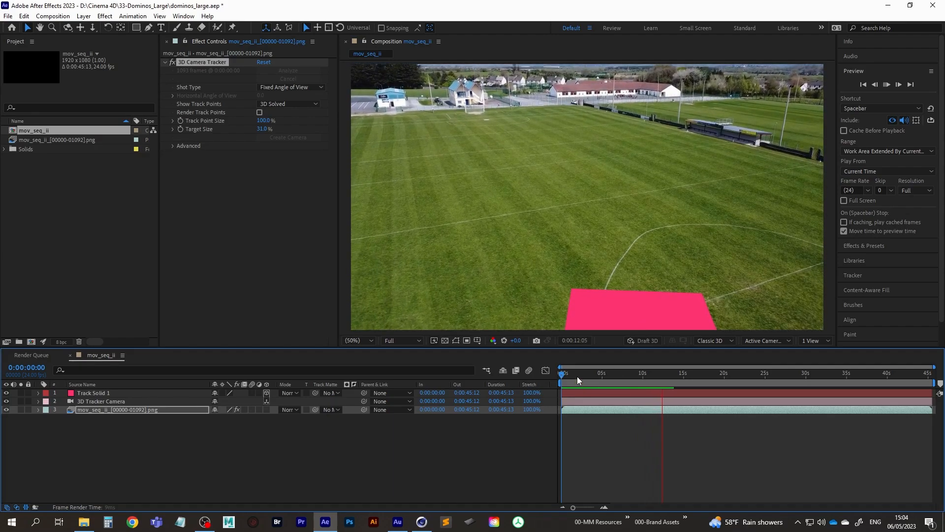
left_click_drag(581, 376, 916, 377)
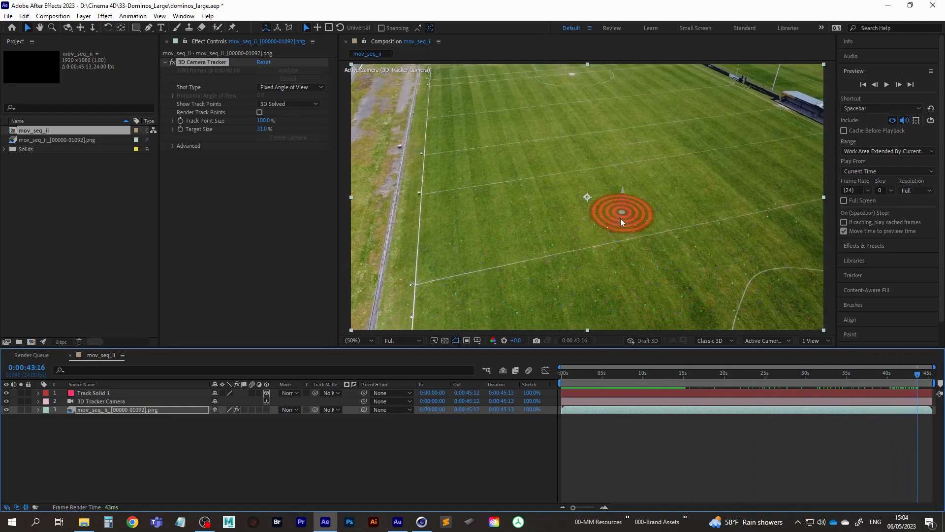
right_click(624, 216)
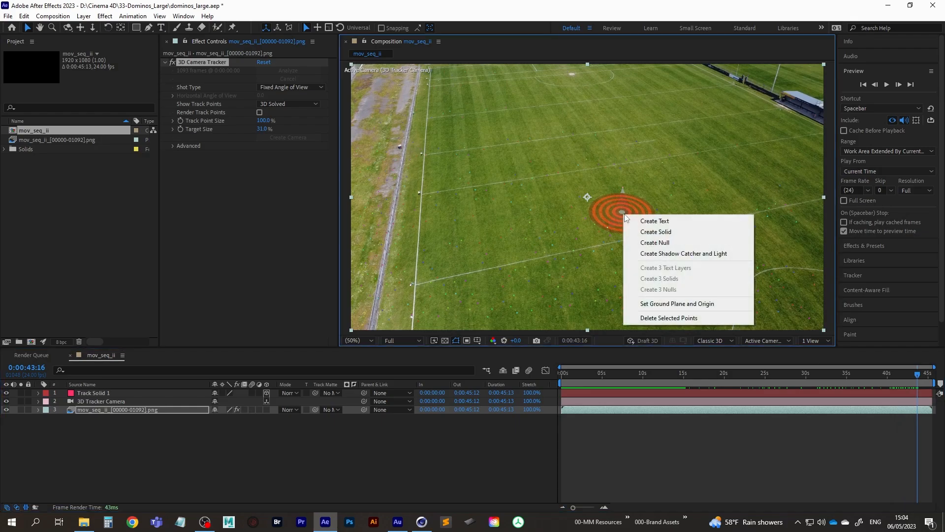
left_click(662, 233)
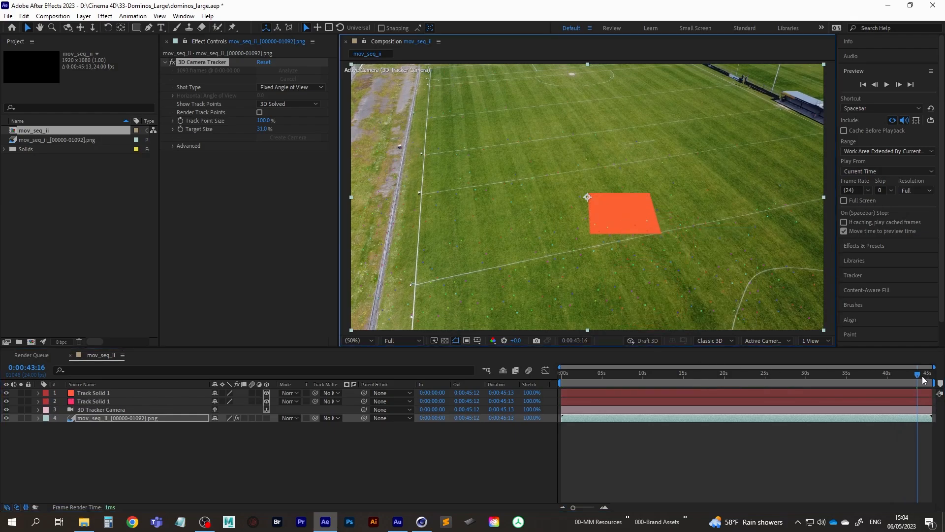
Step: Scrub back to the first frame to check both solids against the ground and save the project
left_click_drag(923, 379, 540, 387)
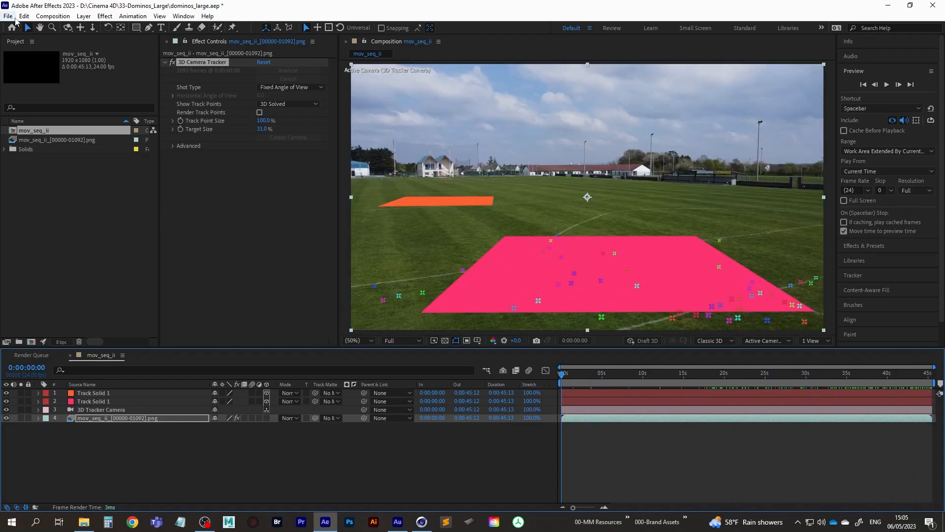
left_click(7, 19)
left_click(34, 107)
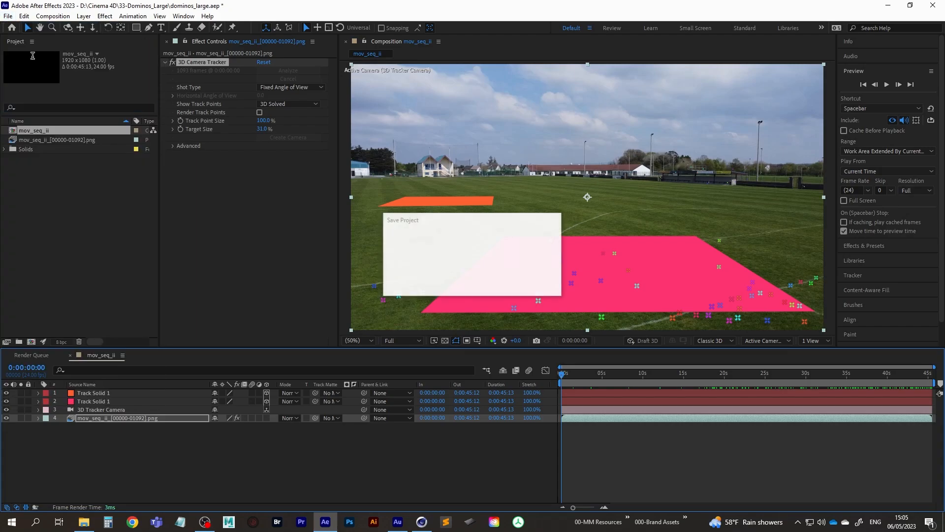
Step: Export the mov_seq_ii composition with the Maxon Cinema 4D Exporter as Dominos_Large in the 33-Dominos_Large folder
left_click(8, 16)
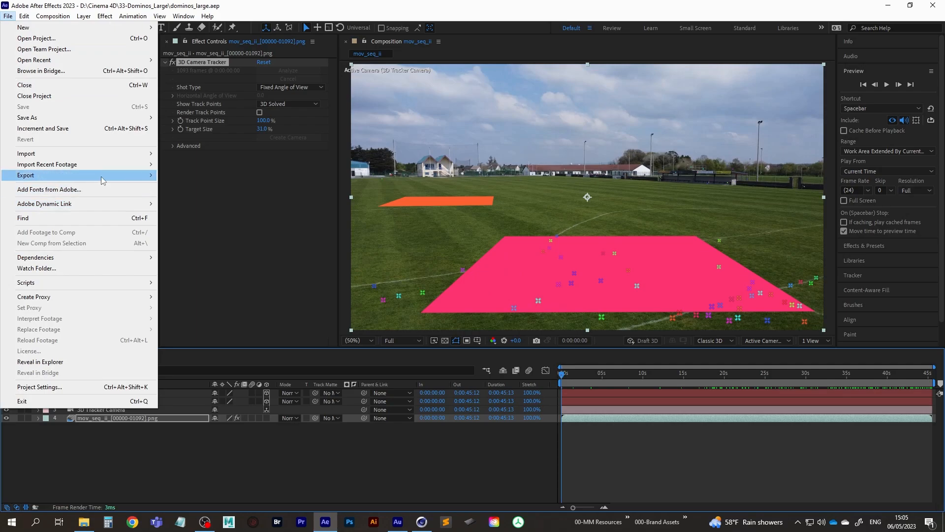
mouse_move(104, 176)
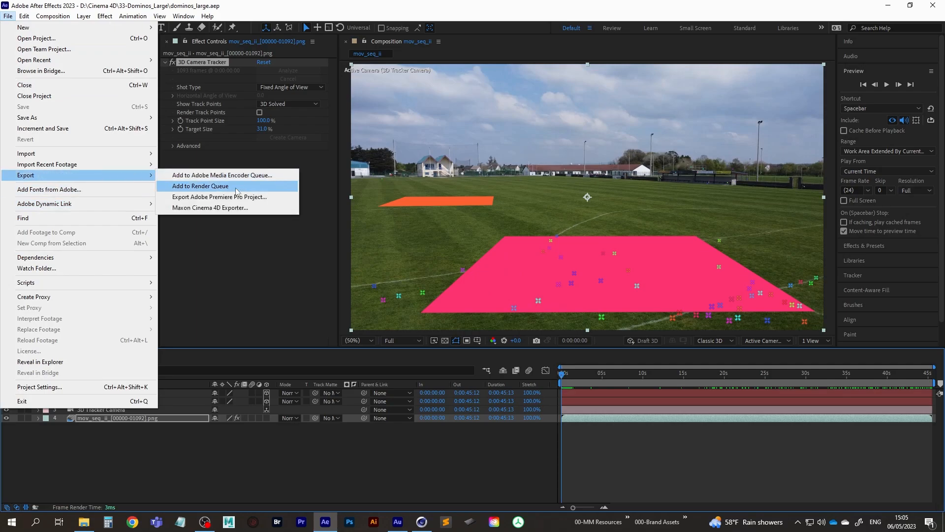
left_click(229, 212)
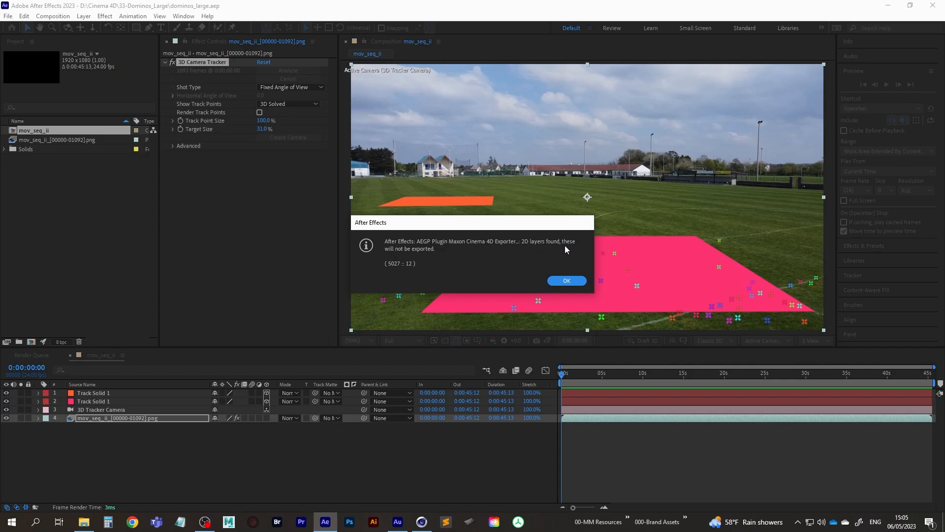
left_click(563, 281)
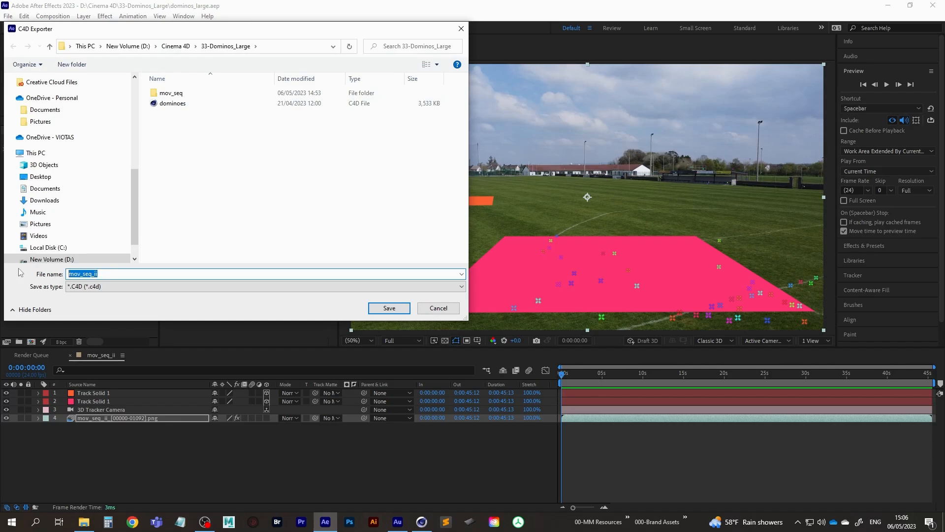
type("Dominos_Large")
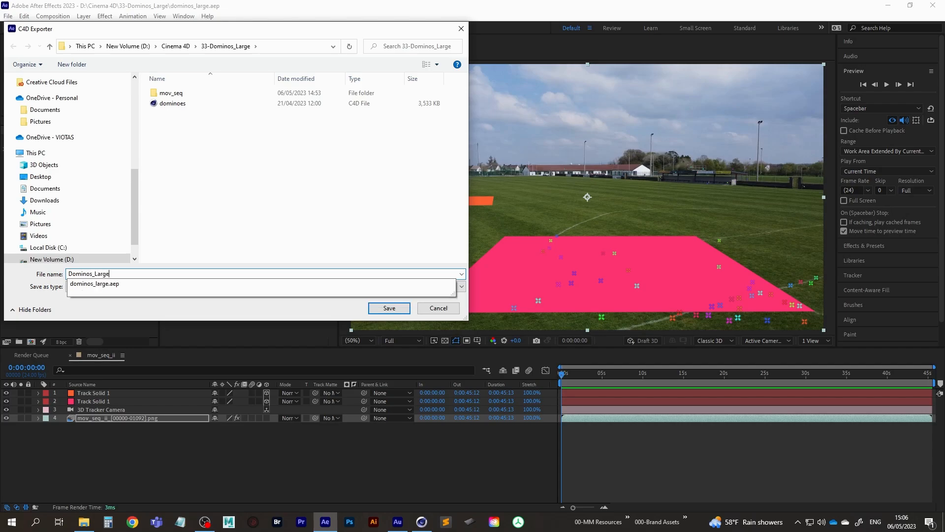
key("Return")
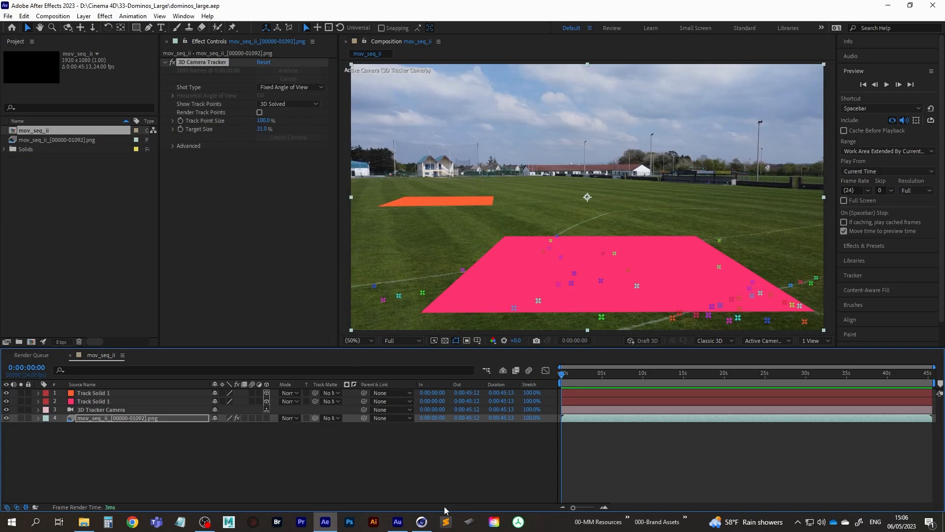
Step: Switch to Cinema 4D and open the exported Dominos_Large C4D file from the Cinema 4D\33-Dominos_Large folder
left_click(421, 521)
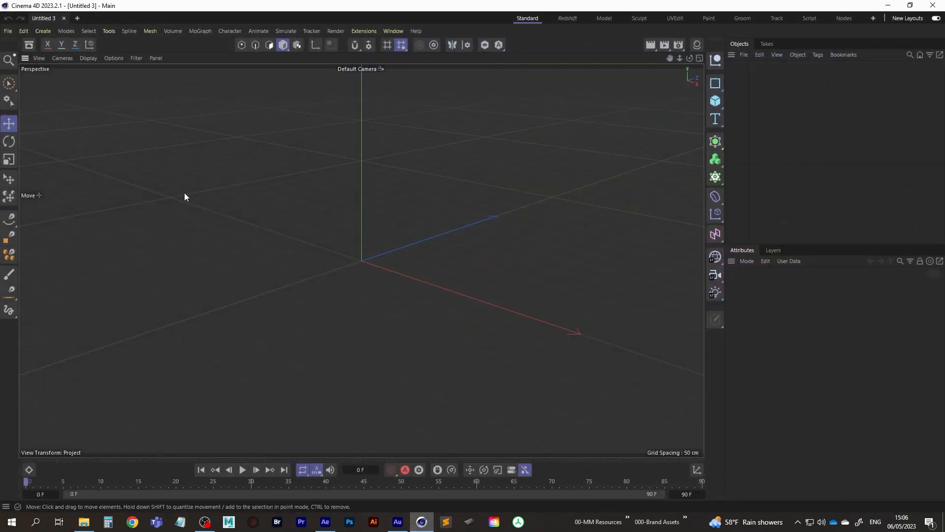
left_click(8, 31)
left_click(23, 72)
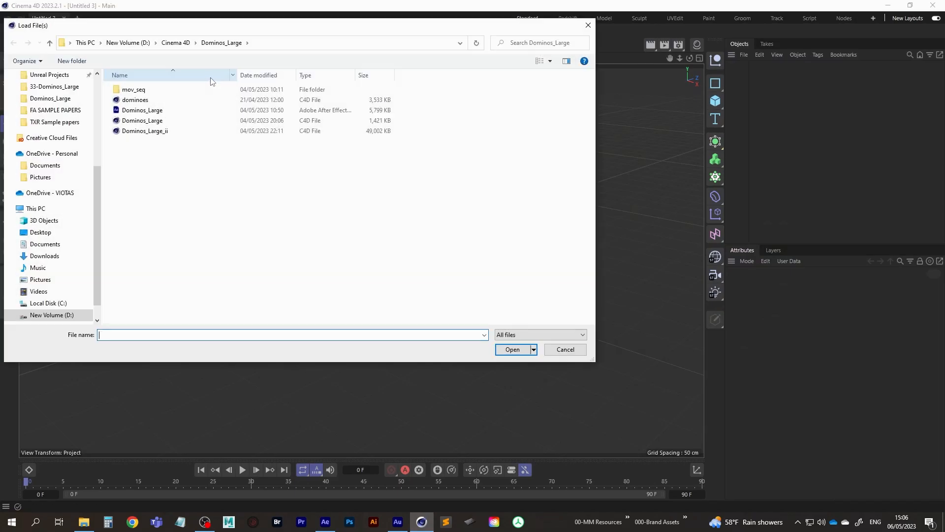
left_click(129, 43)
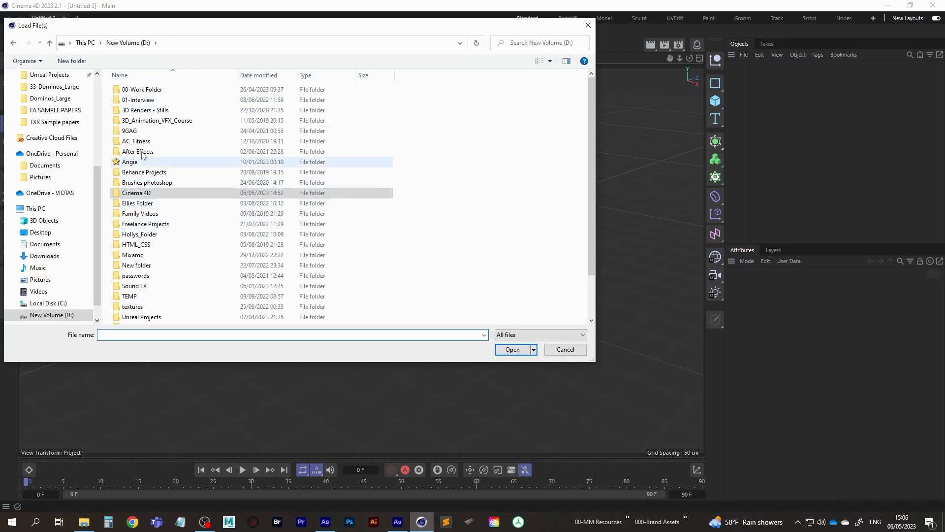
double_click(136, 194)
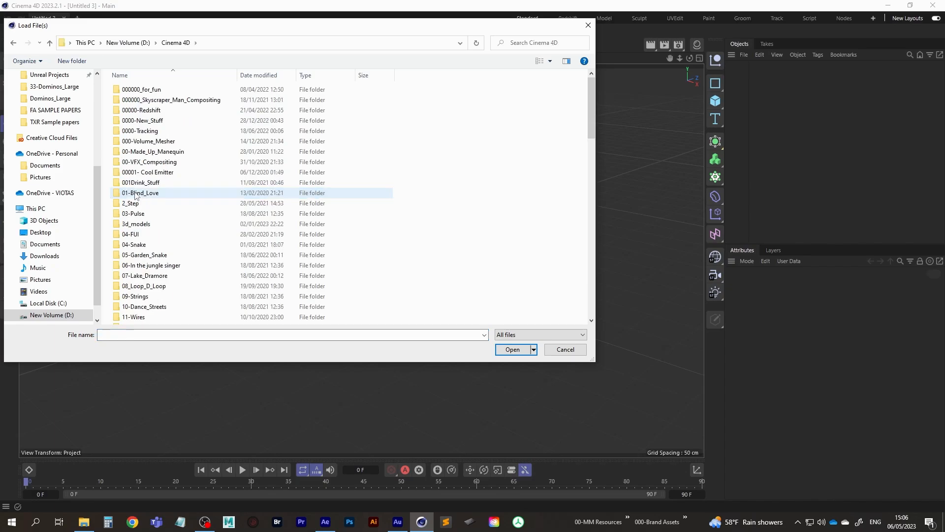
scroll(136, 194, "down", 3)
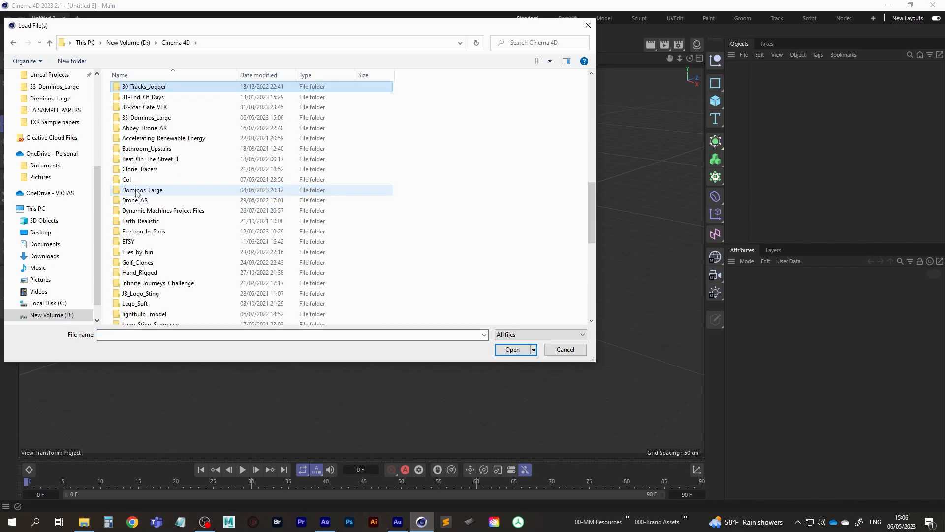
double_click(142, 118)
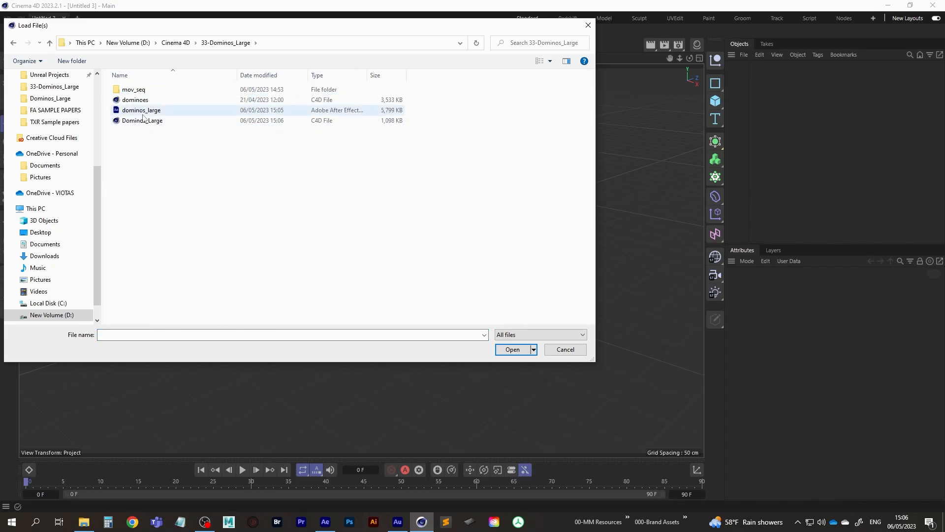
double_click(148, 123)
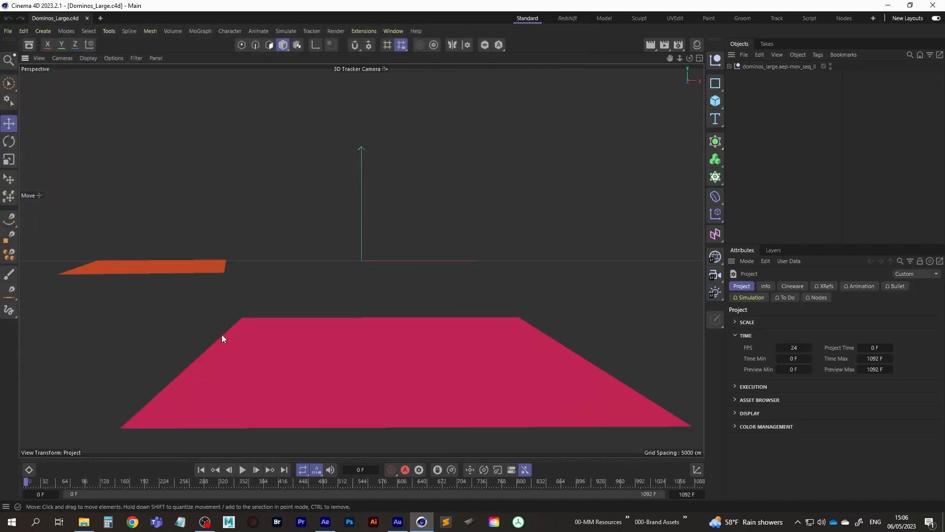
Step: Play the imported scene, inspect the moving camera and both solids from the default camera, and return to the 3D Tracker Camera view
left_click(243, 471)
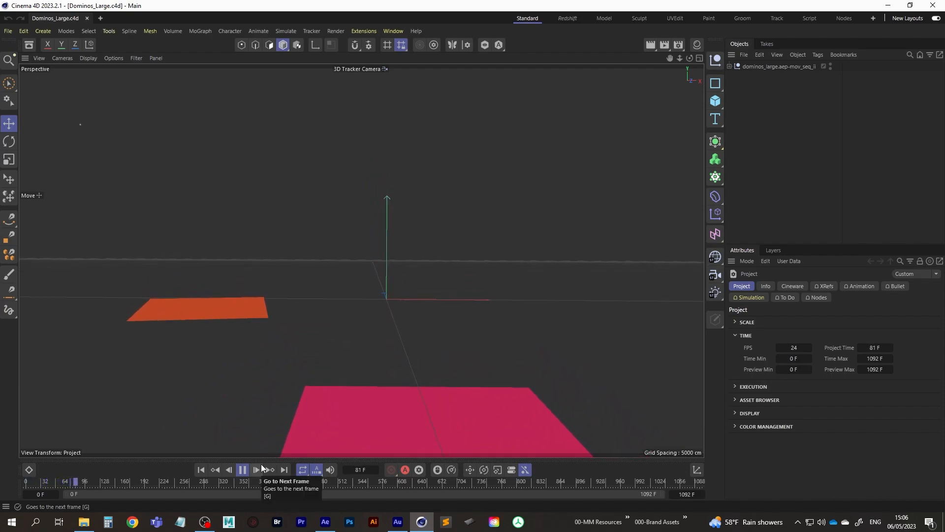
left_click(729, 65)
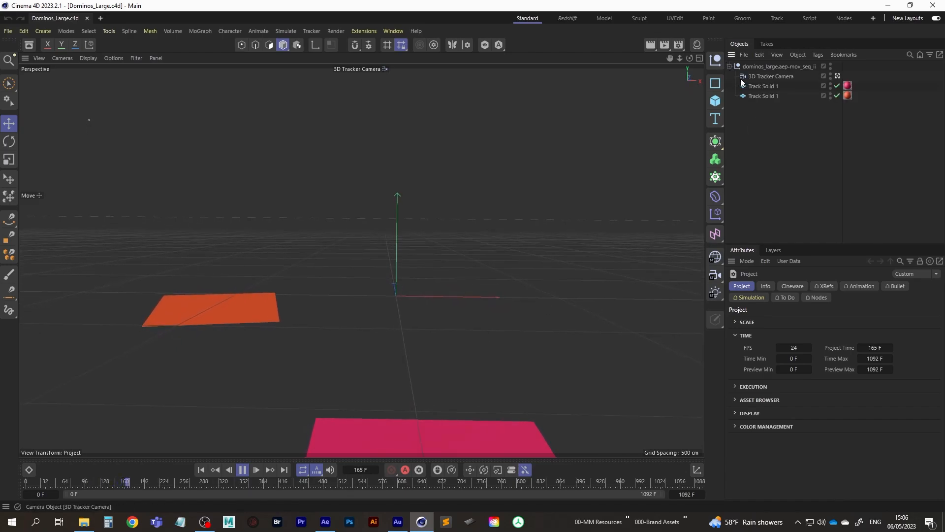
left_click(837, 76)
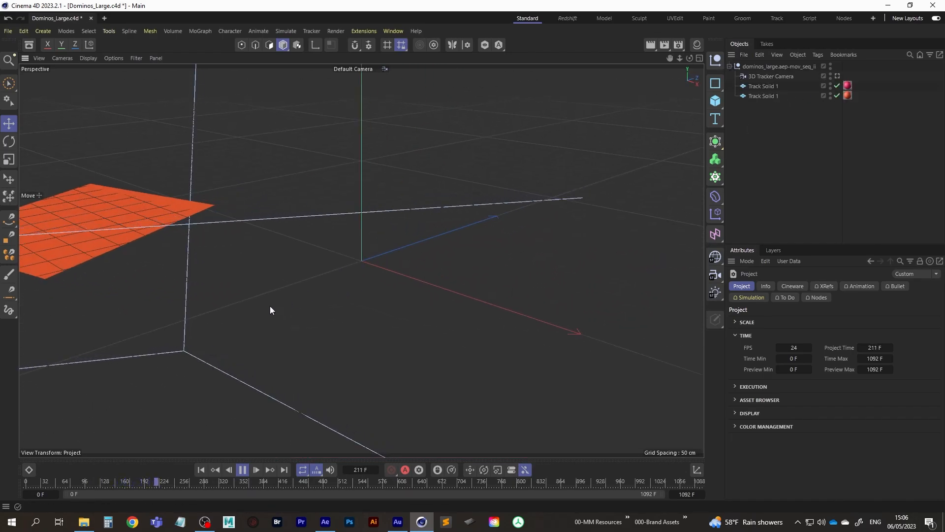
right_click_drag(306, 282, 91, 383, "alt")
left_click_drag(219, 273, 442, 306, "alt")
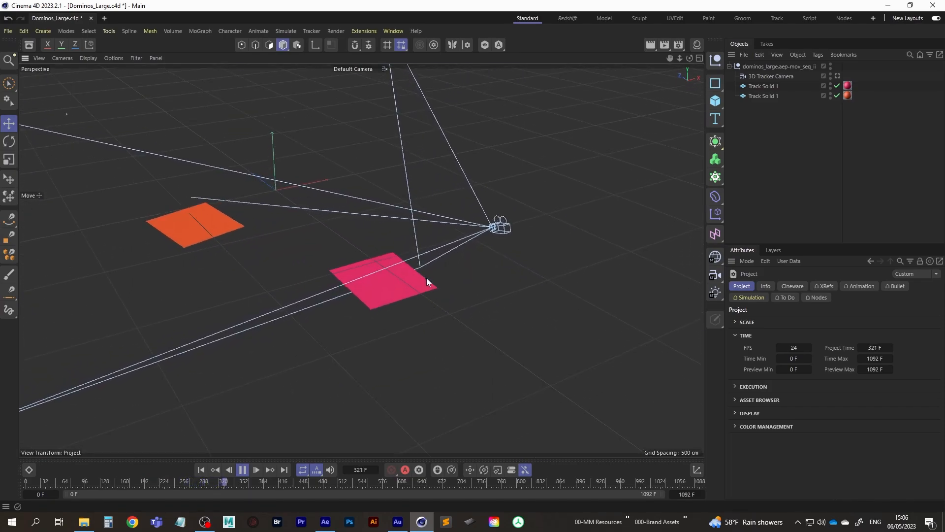
left_click(838, 75)
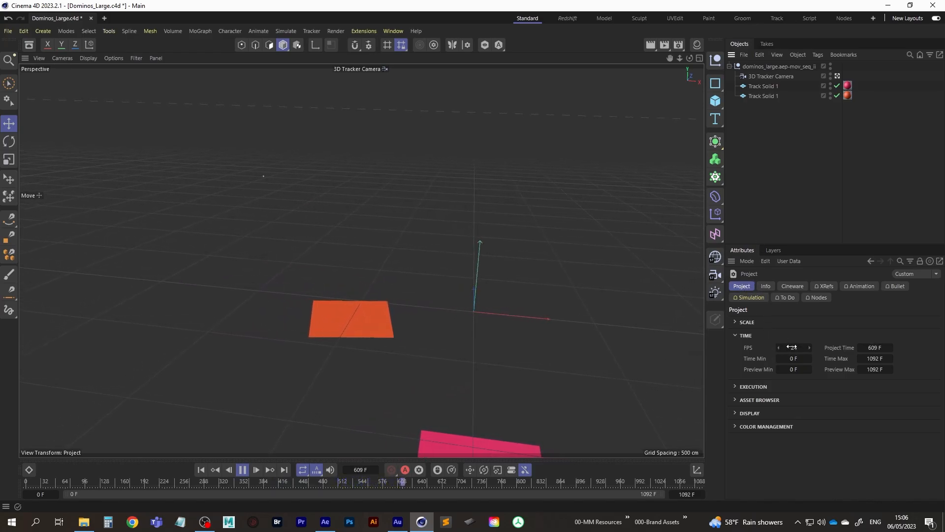
Step: Check the output size, frame rate and frame range in the render settings
left_click(679, 44)
left_click_drag(727, 42, 537, 78)
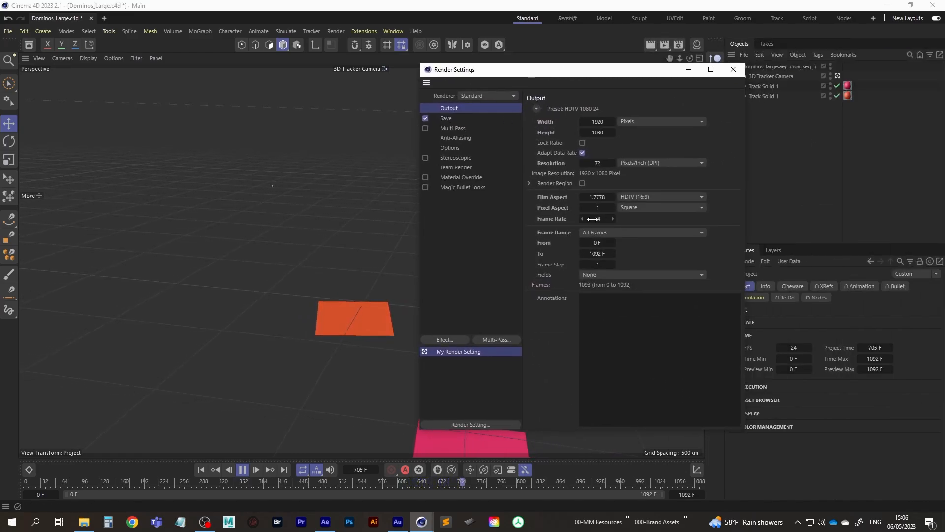
left_click(734, 71)
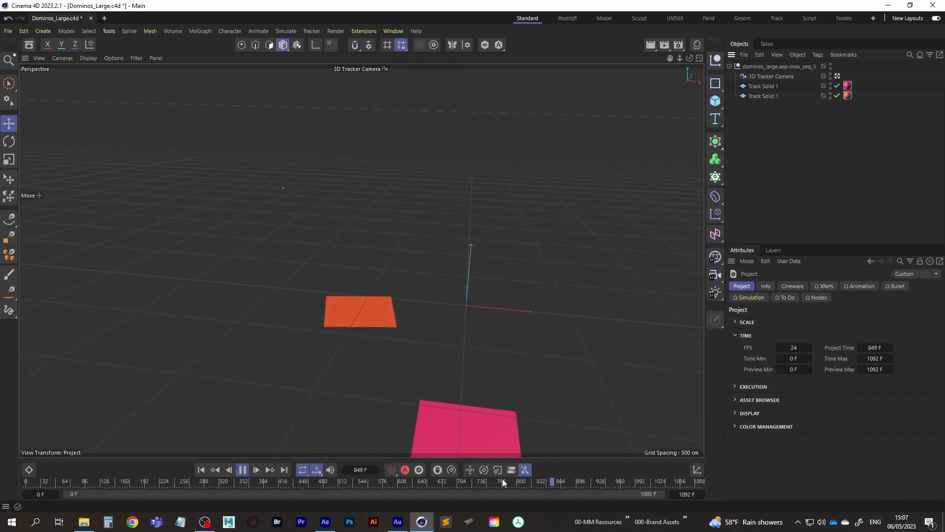
Step: Scrub through the tracked shot, stop playback and return to the first frame
left_click(665, 481)
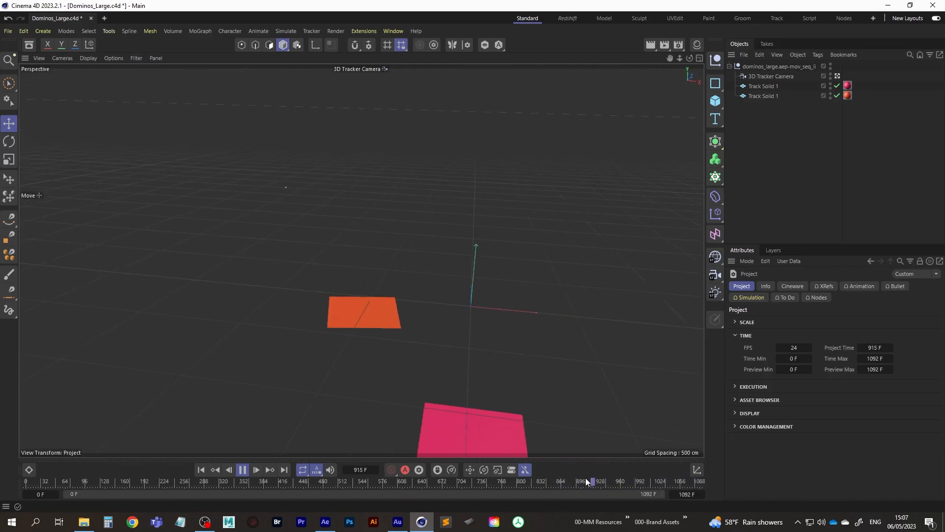
left_click(255, 481)
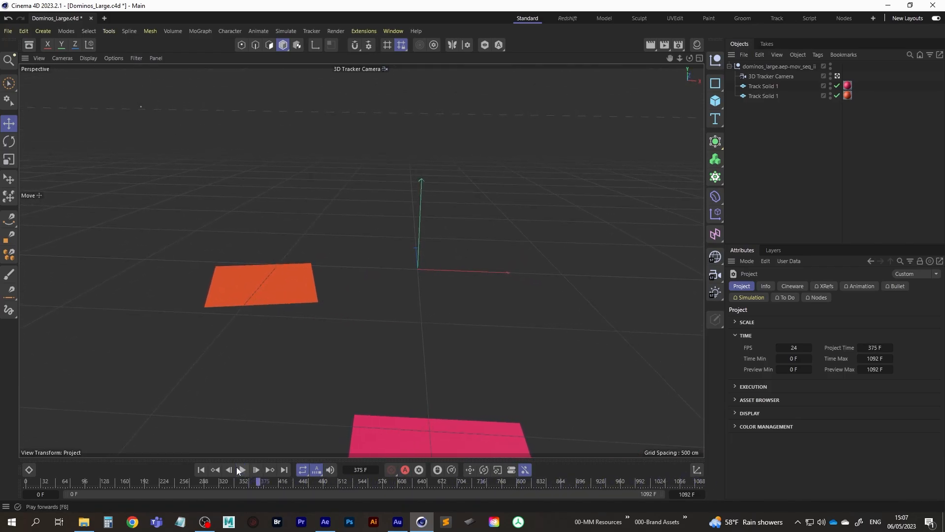
left_click(242, 469)
left_click(201, 470)
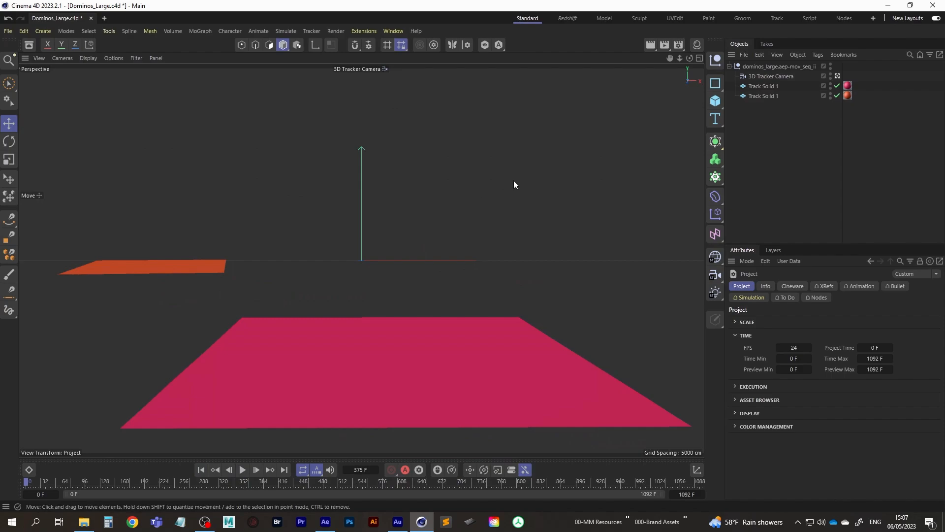
Step: Set the renderer to Redshift in the render settings
left_click(679, 46)
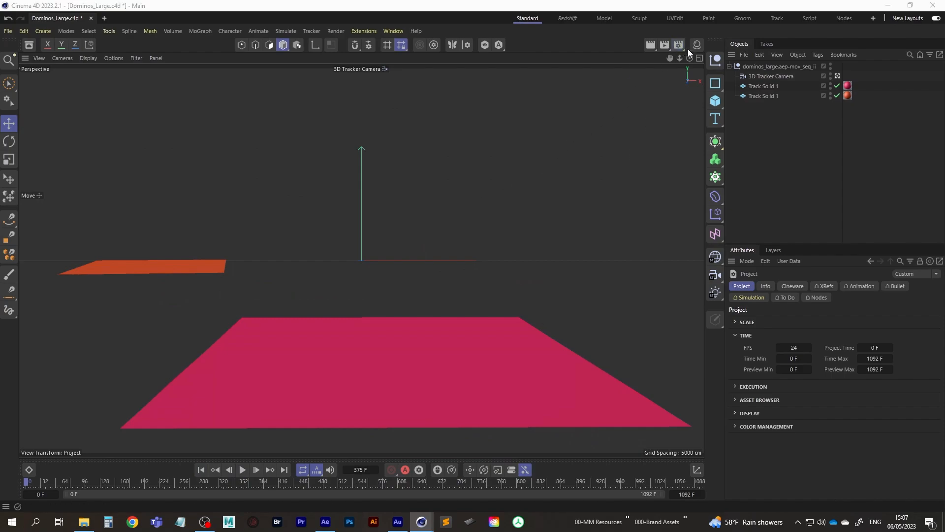
left_click_drag(704, 46, 581, 66)
left_click(537, 86)
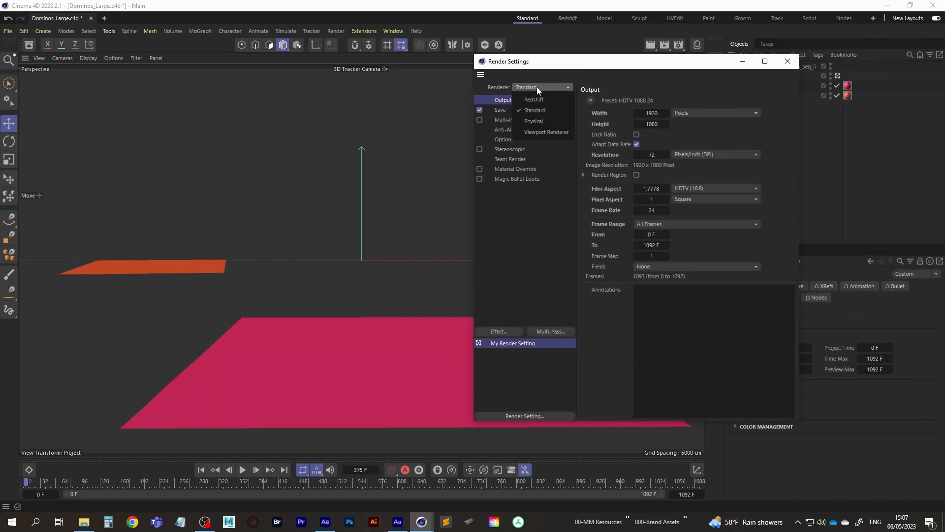
left_click(538, 100)
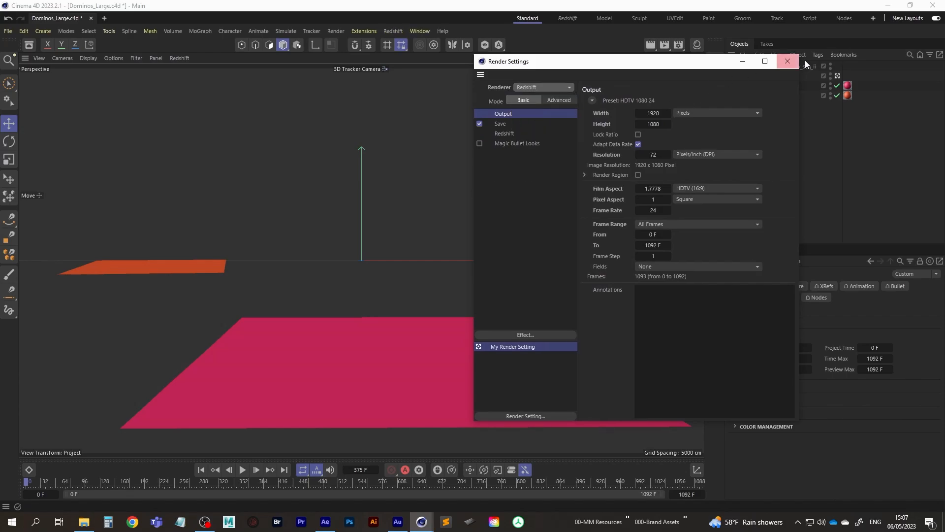
left_click(788, 62)
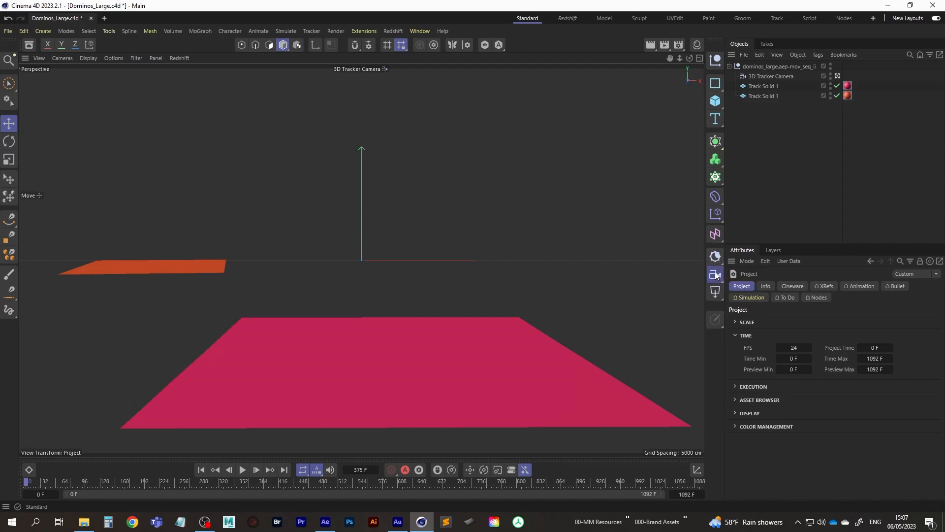
Step: Add a Redshift dome light to the scene and disable it
left_click(715, 294)
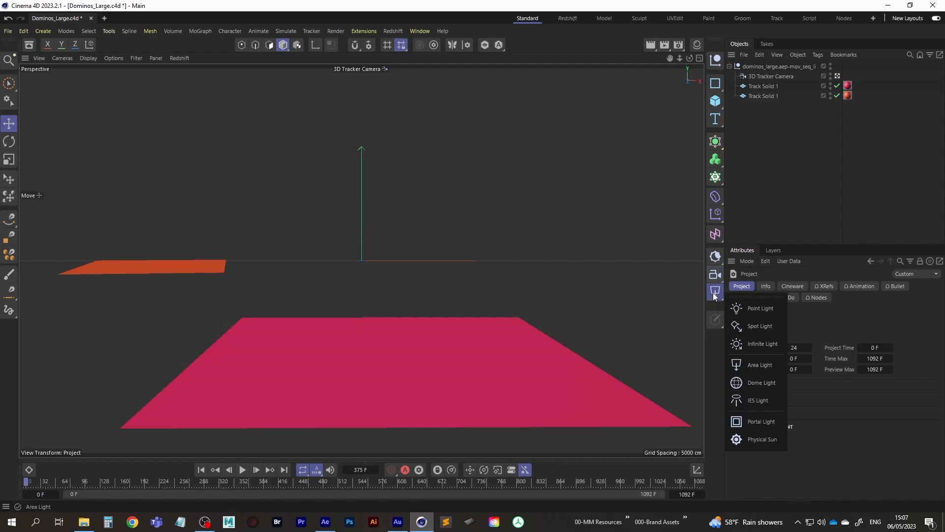
left_click(769, 367)
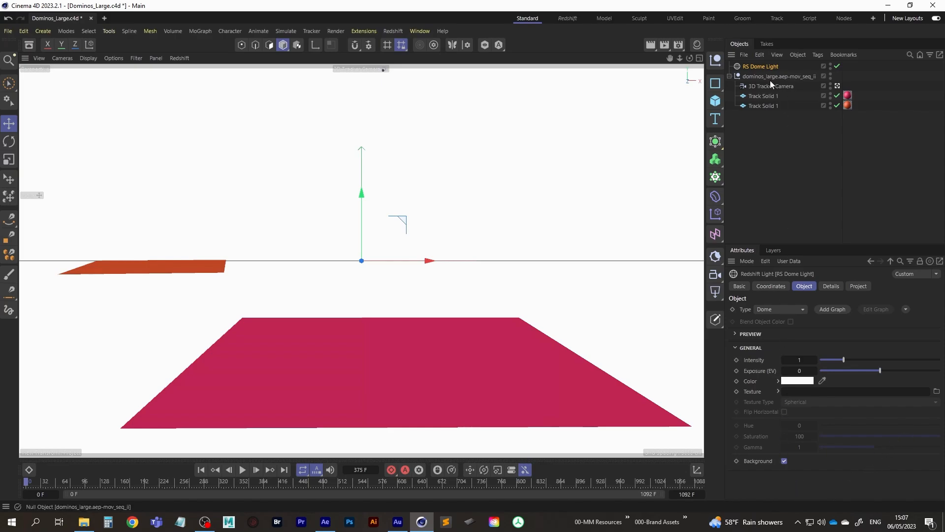
left_click(837, 66)
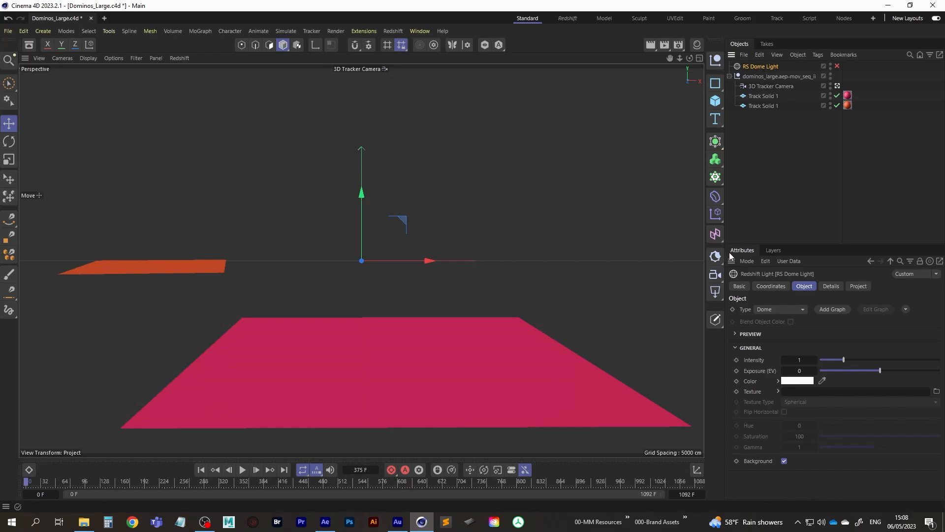
left_click(766, 86)
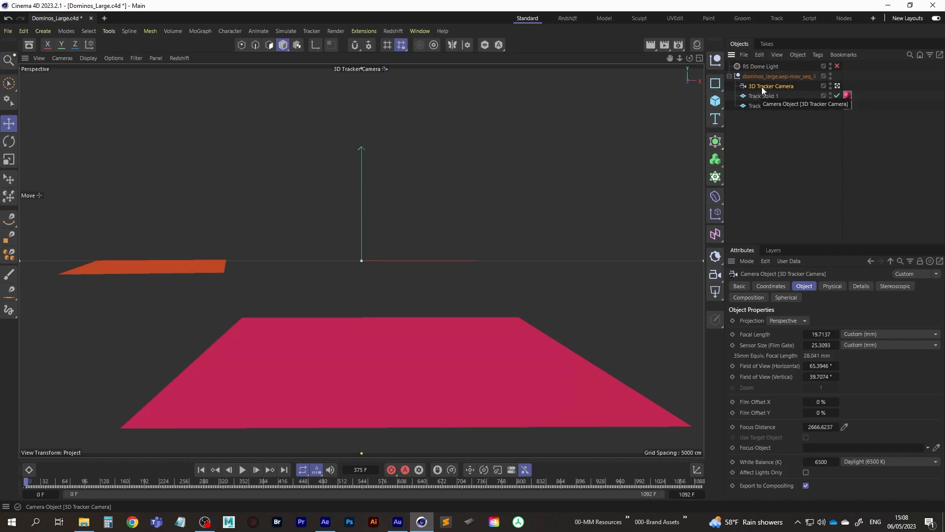
right_click(770, 87)
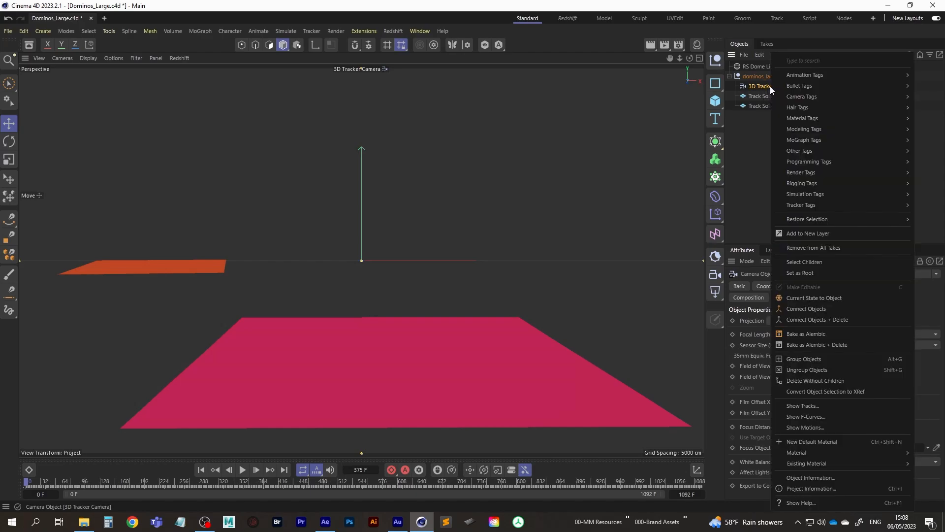
mouse_move(809, 153)
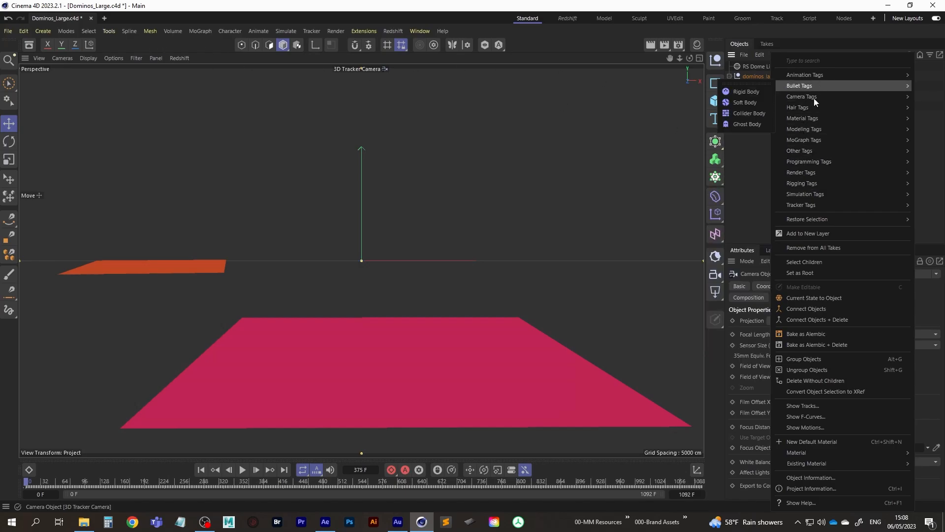
mouse_move(808, 177)
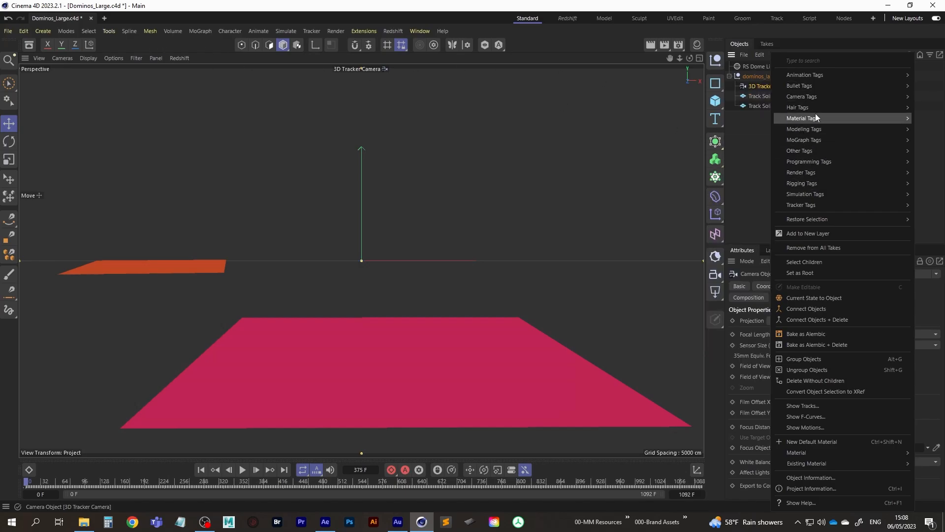
mouse_move(821, 99)
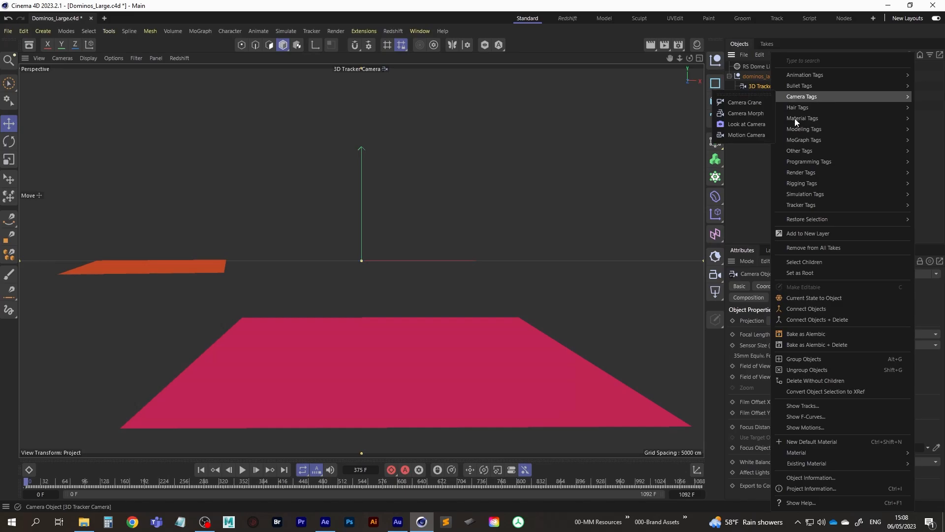
left_click(750, 163)
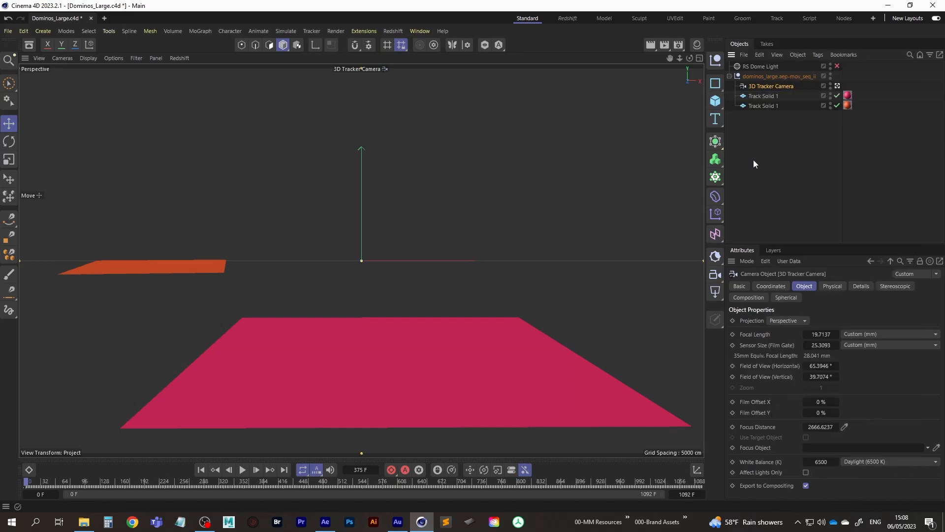
Step: Add a Redshift camera as a child of the 3D Tracker Camera, make it the active view and play the shot through it
left_click(718, 277)
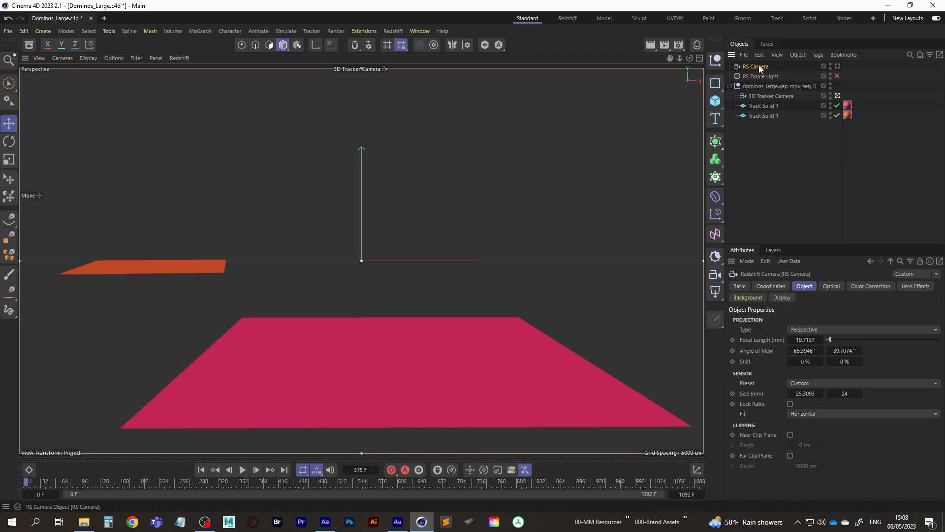
left_click_drag(759, 65, 771, 95)
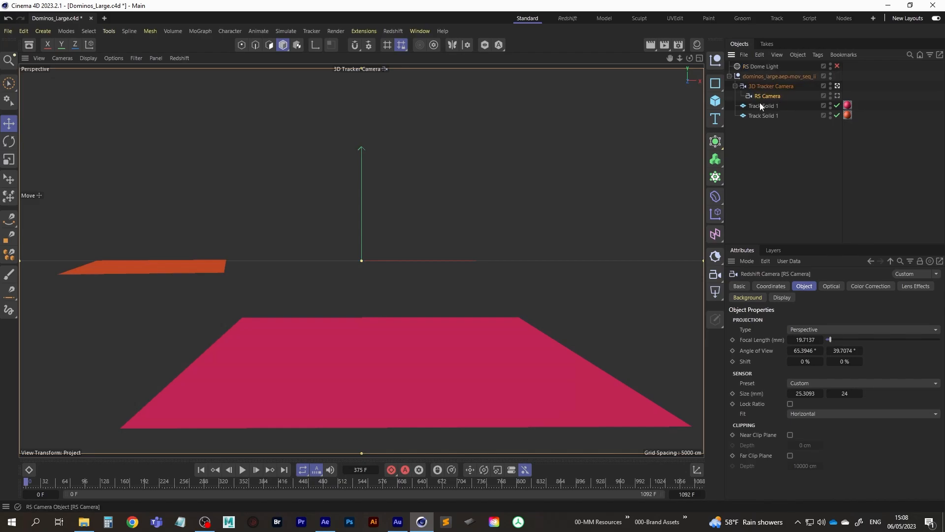
left_click(838, 95)
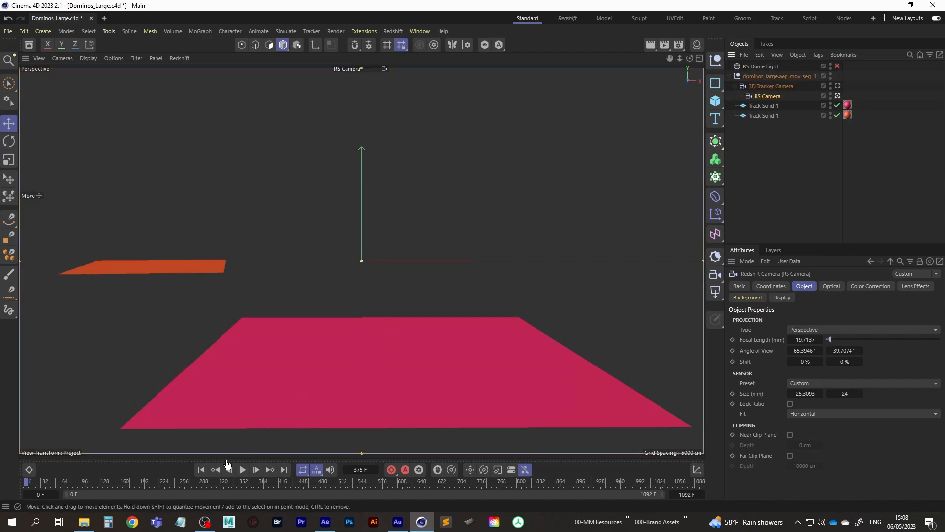
left_click(242, 469)
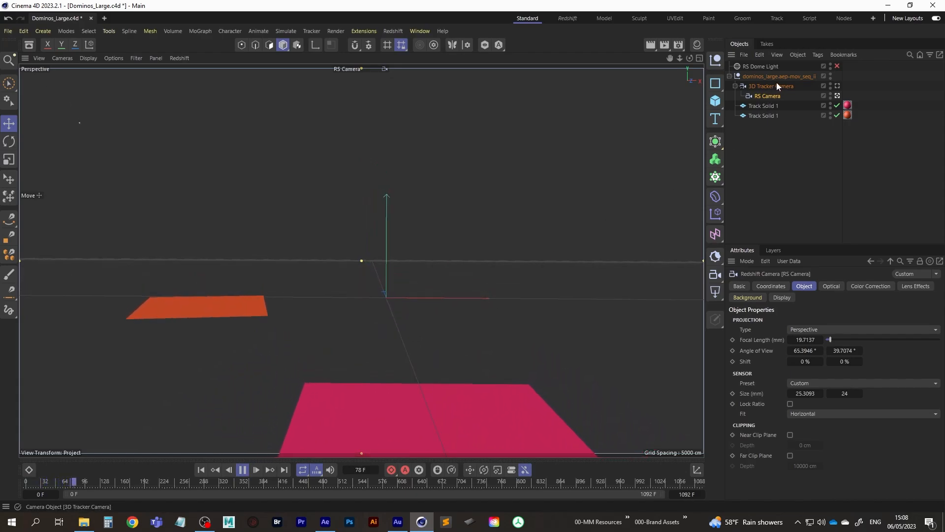
left_click(243, 470)
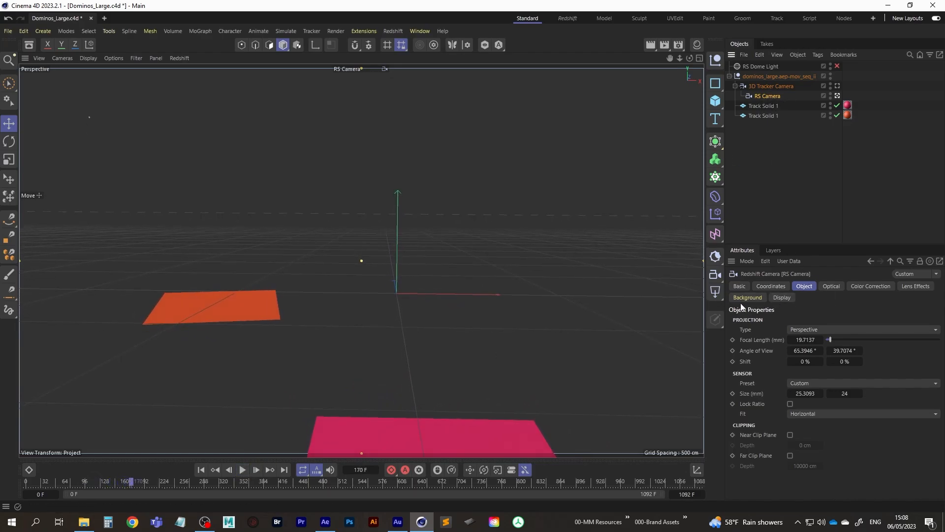
Step: Override the RS Camera's background with the image mov_seq_ii_00000 from the 33-Dominos_Large mov_seq folder, without copying it to the project location
left_click(753, 299)
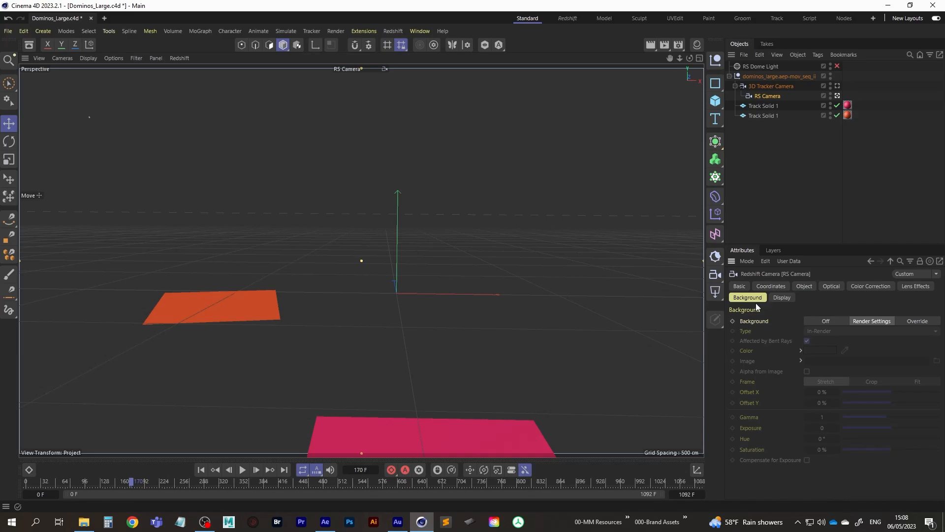
left_click(918, 322)
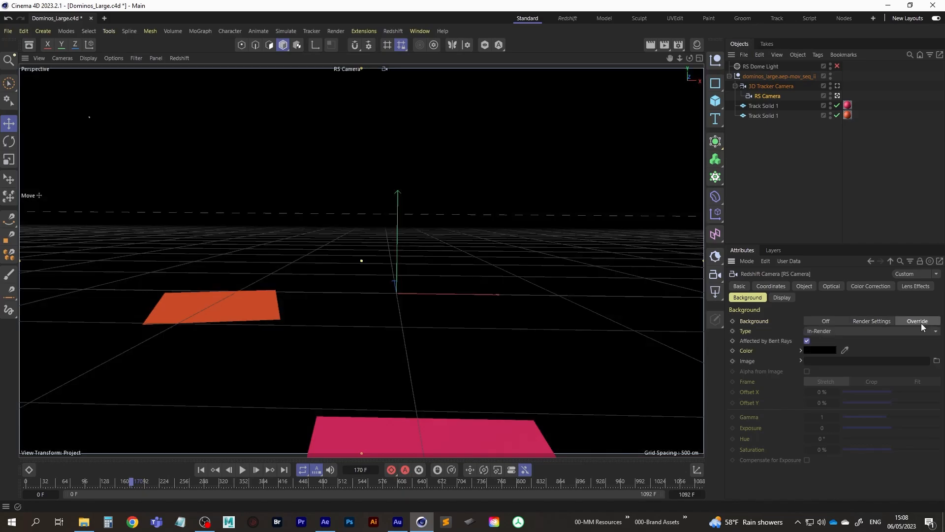
left_click(937, 362)
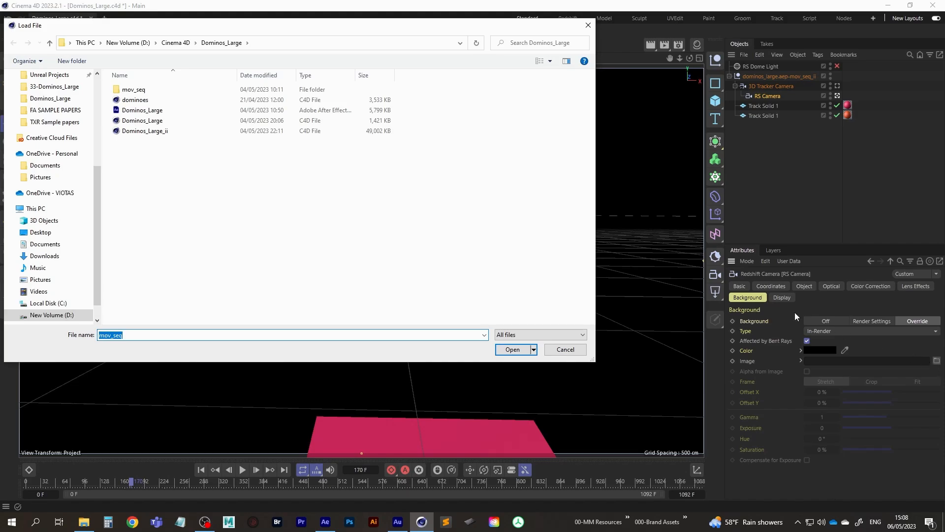
left_click(128, 42)
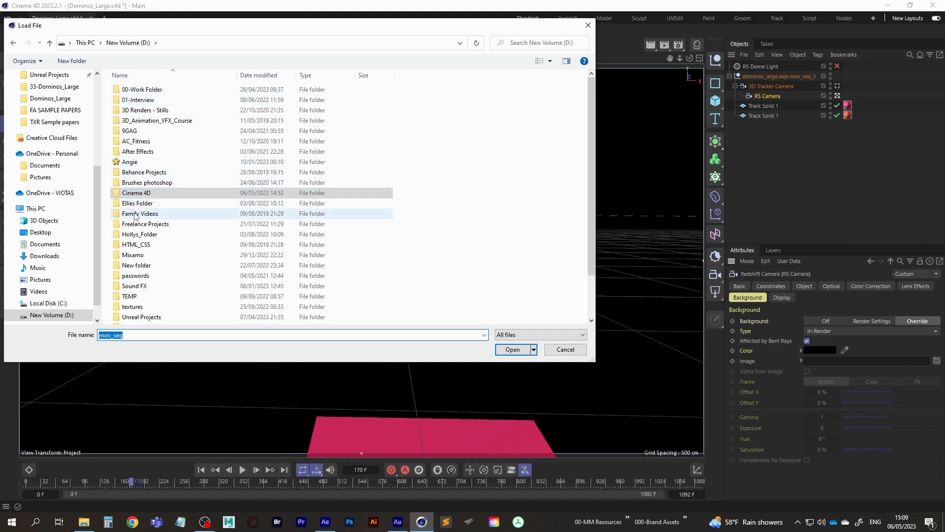
double_click(144, 196)
scroll(140, 147, "down", 10)
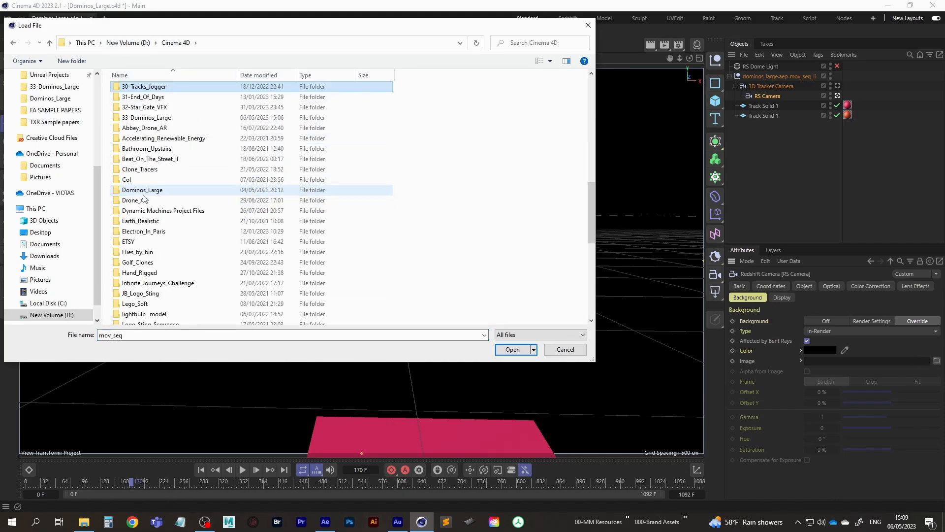
double_click(145, 118)
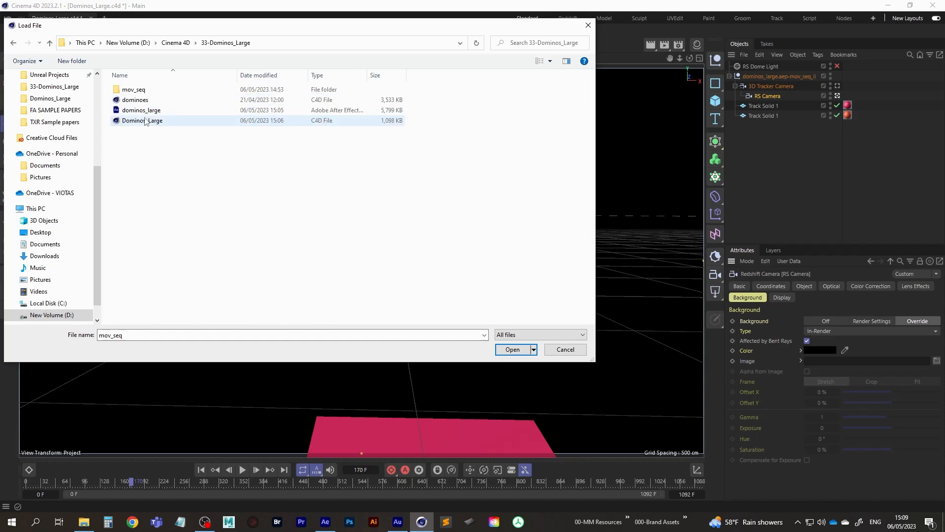
double_click(141, 89)
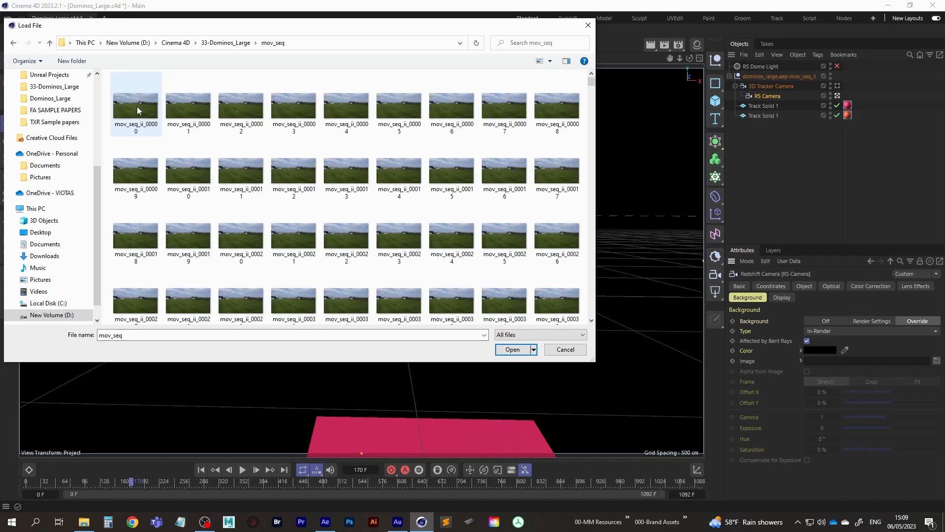
double_click(135, 107)
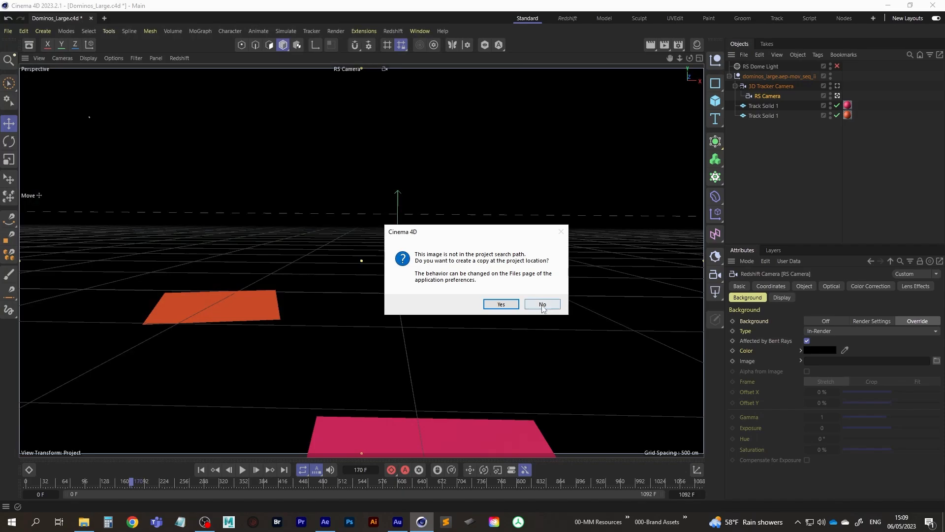
left_click(542, 305)
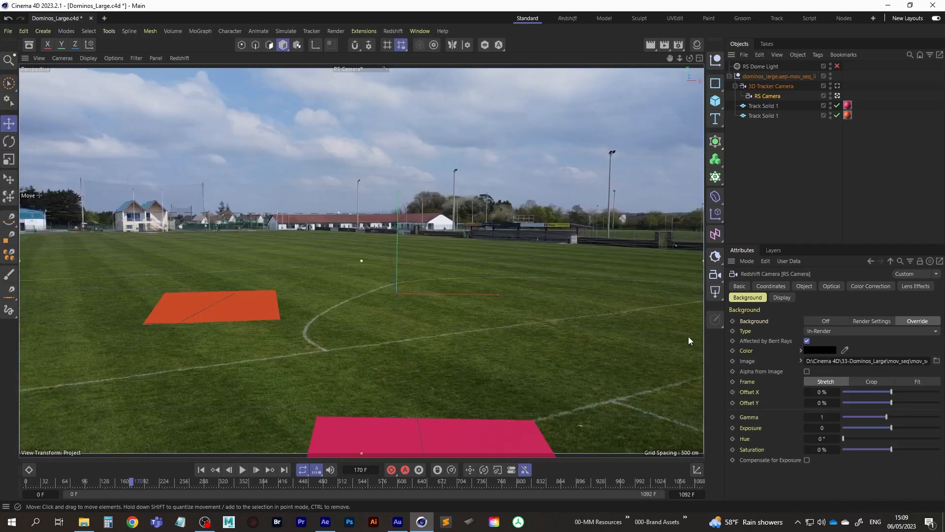
Step: Set the background image's animation mode to Simple with a frame rate of 24 and detect the sequence's frames
left_click(800, 361)
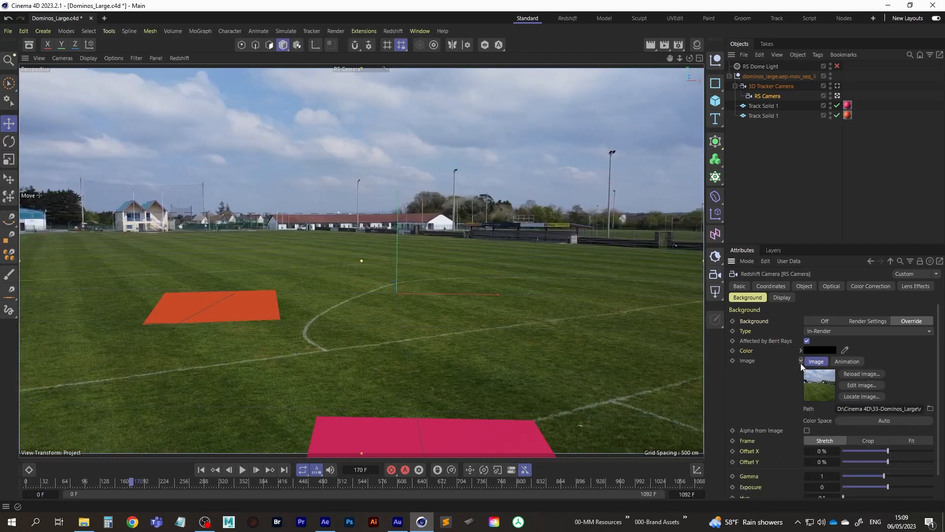
left_click(851, 360)
scroll(938, 357, "down", 3)
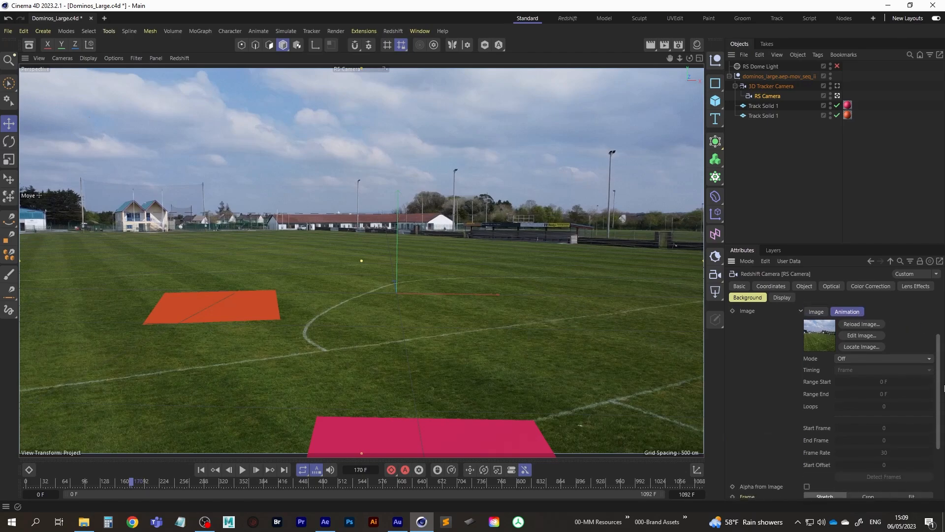
left_click(867, 351)
left_click(872, 375)
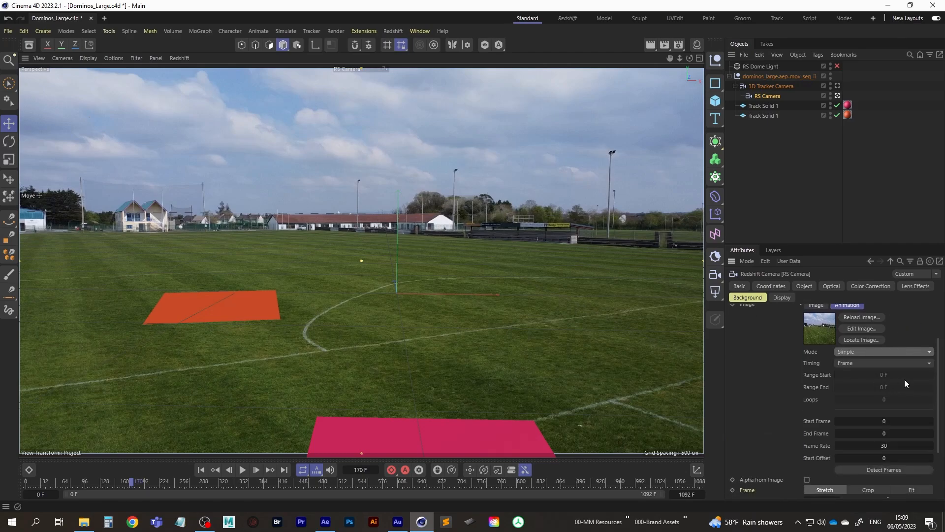
scroll(938, 373, "down", 3)
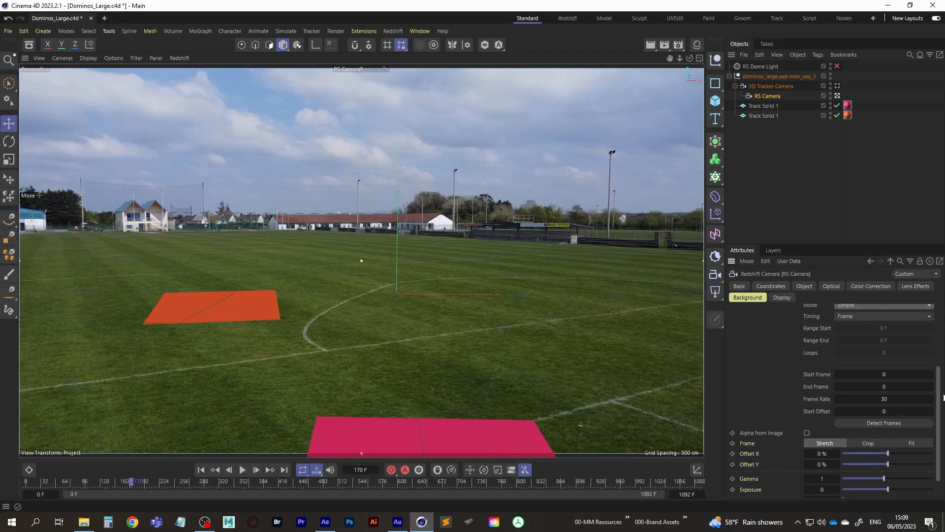
left_click(886, 398)
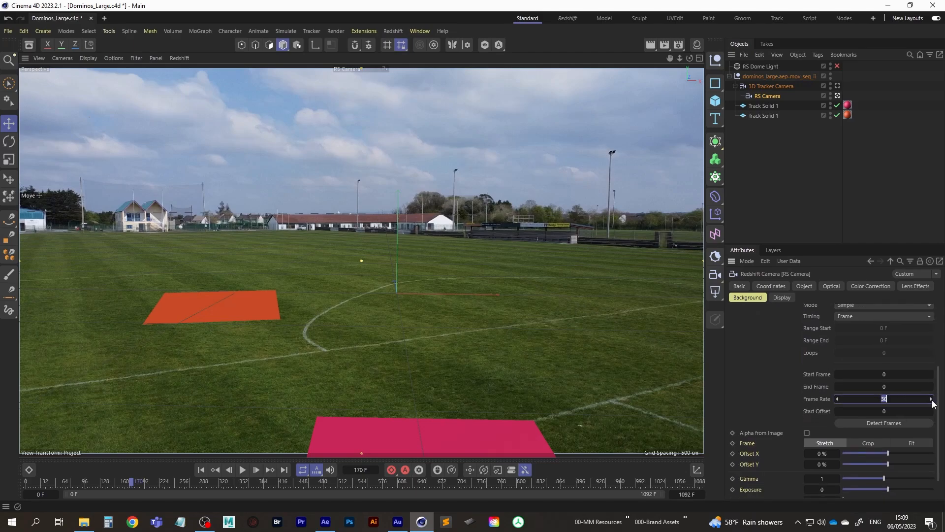
left_click(881, 423)
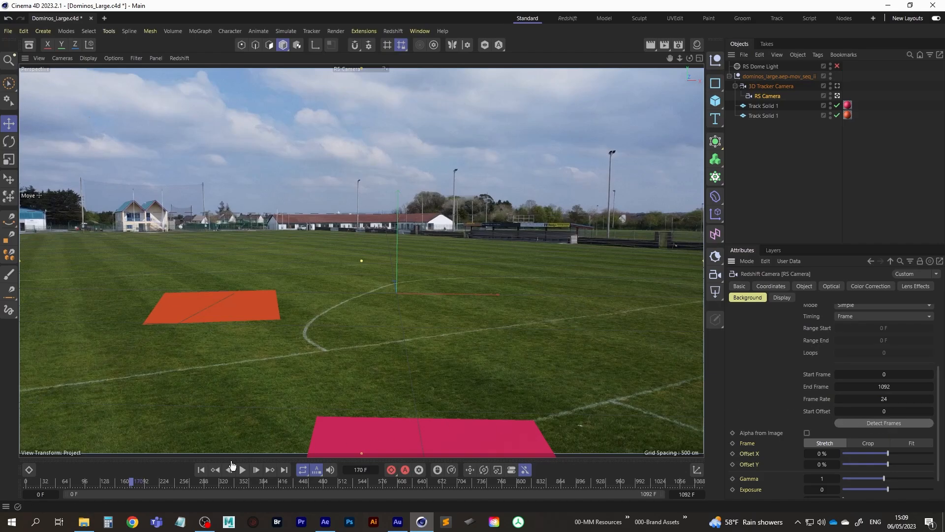
Step: Return to frame 0 and start the live Redshift render preview in the Redshift layout with the material manager hidden
left_click(201, 470)
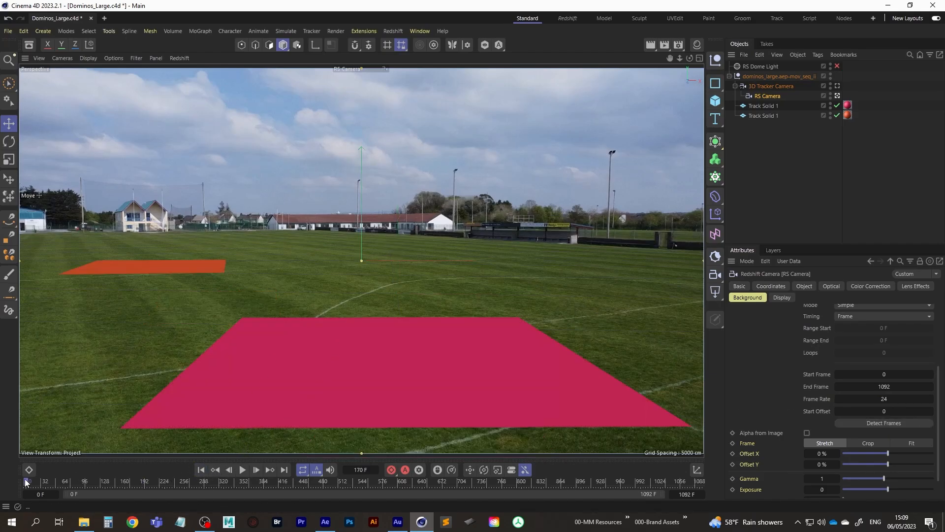
mouse_move(28, 485)
left_mouse_down()
mouse_move(620, 481)
mouse_move(690, 469)
mouse_move(16, 474)
left_mouse_up()
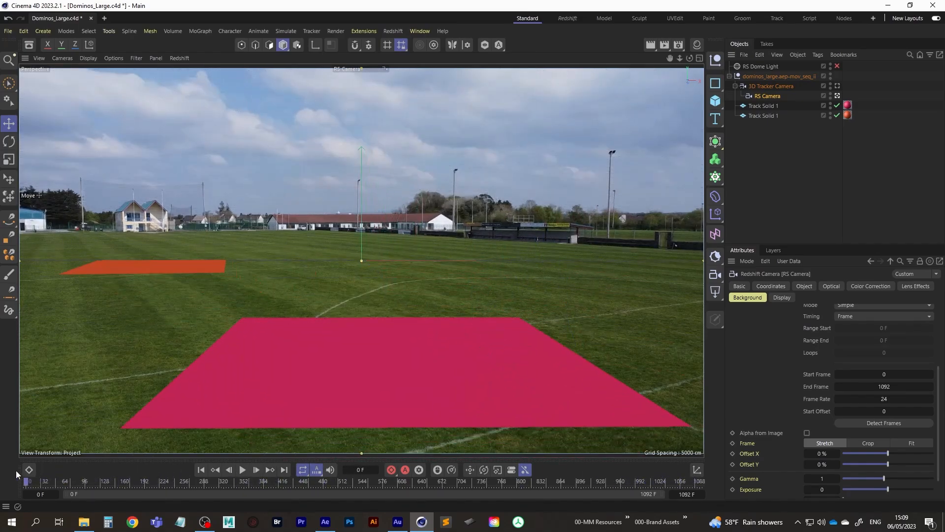
left_click(567, 18)
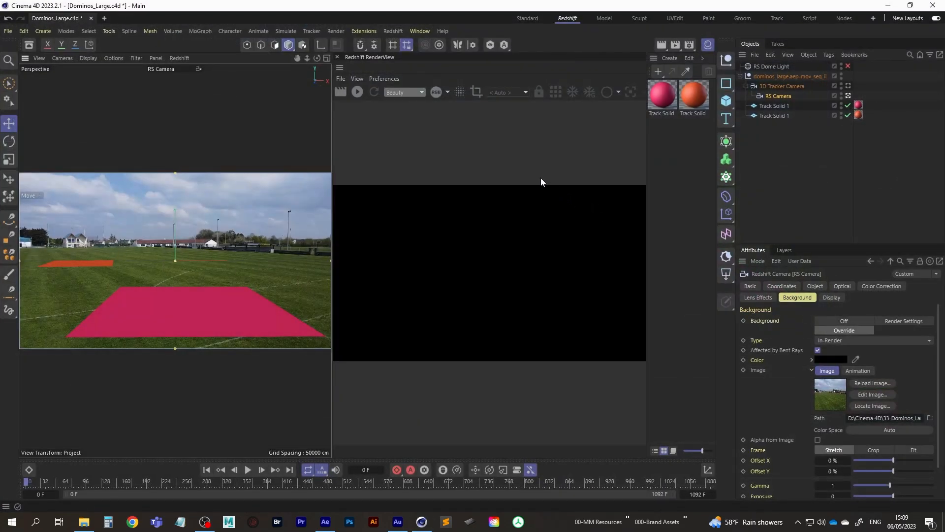
left_click(708, 46)
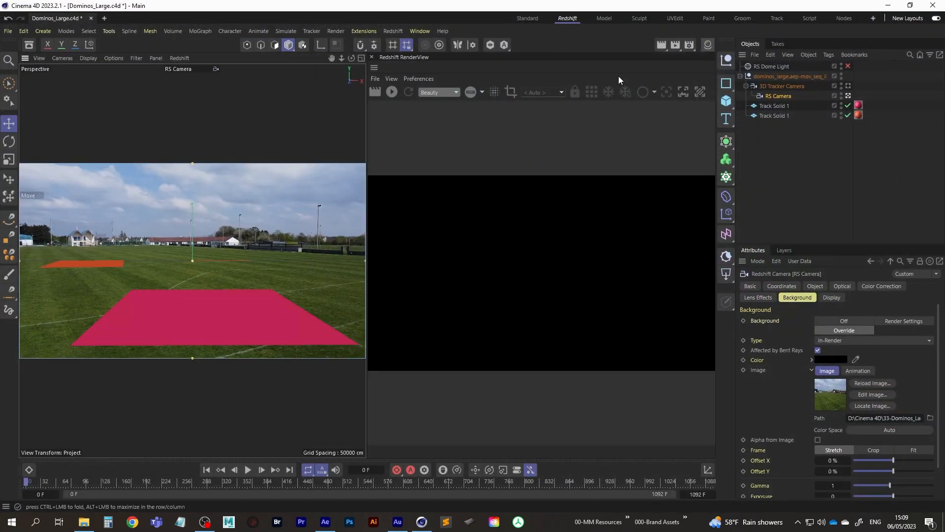
left_click(397, 92)
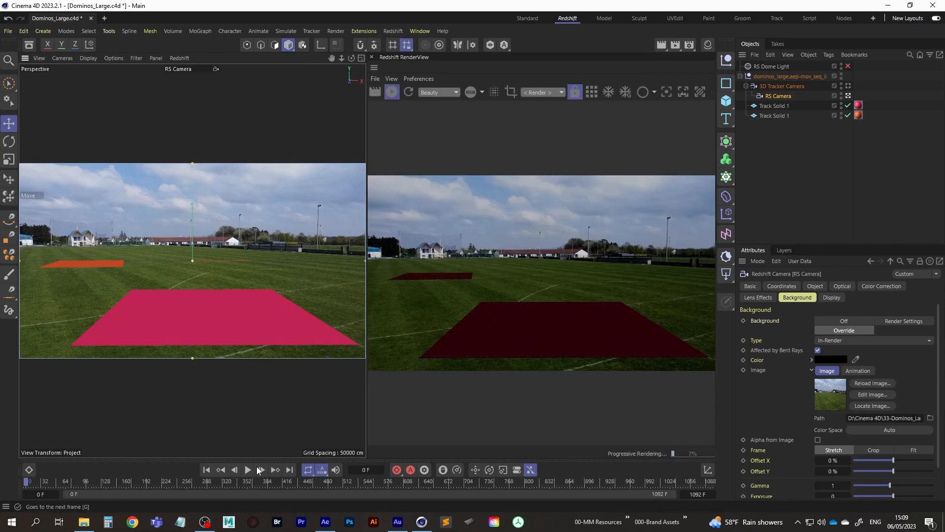
Step: Play the shot to frame 109 with the live render running, stop it and enable the RS Dome Light
left_click(247, 470)
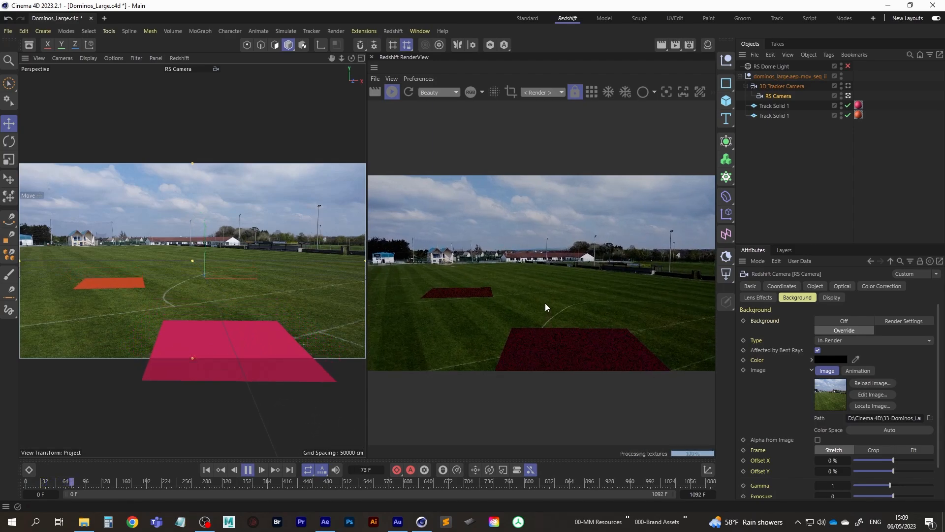
left_click(248, 472)
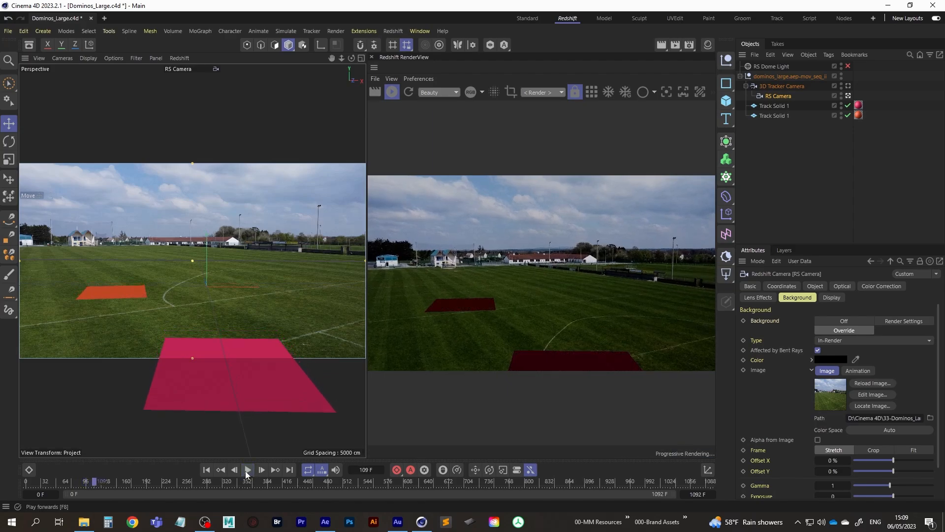
left_click(808, 68)
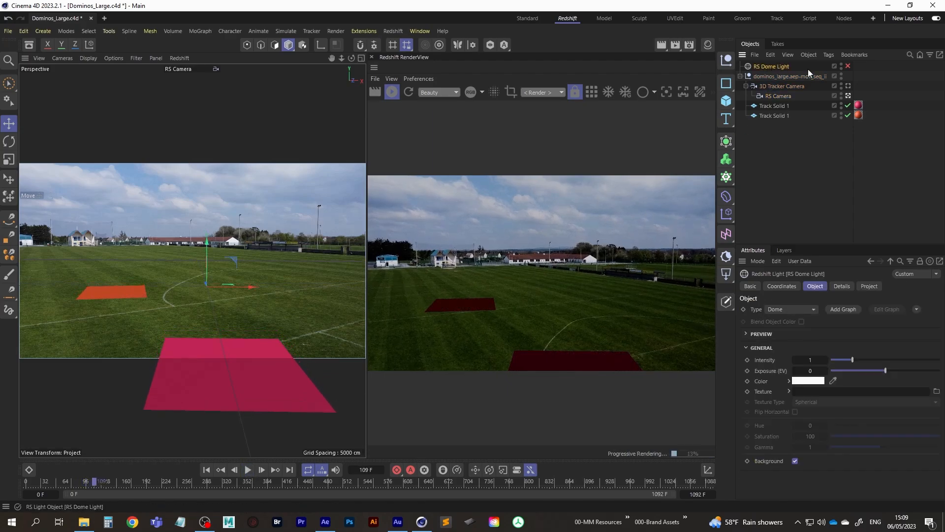
left_click(848, 66)
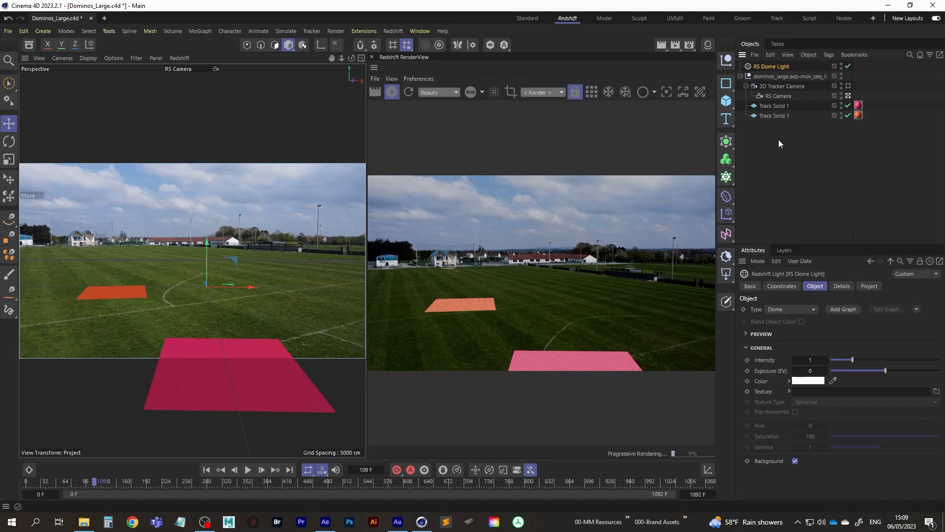
Step: Search the asset library for hdri, enlarge the thumbnails and browse the results down to HDR013.hdr
left_click(29, 46)
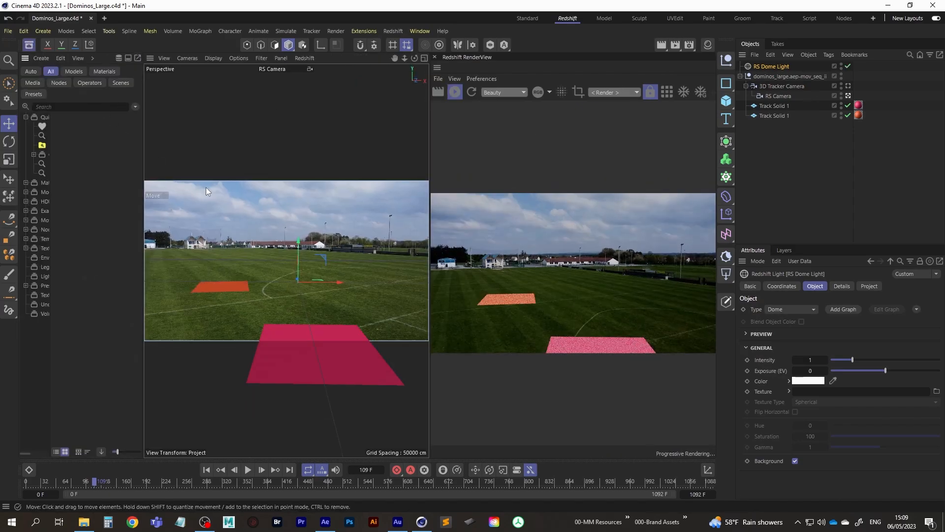
left_click(66, 107)
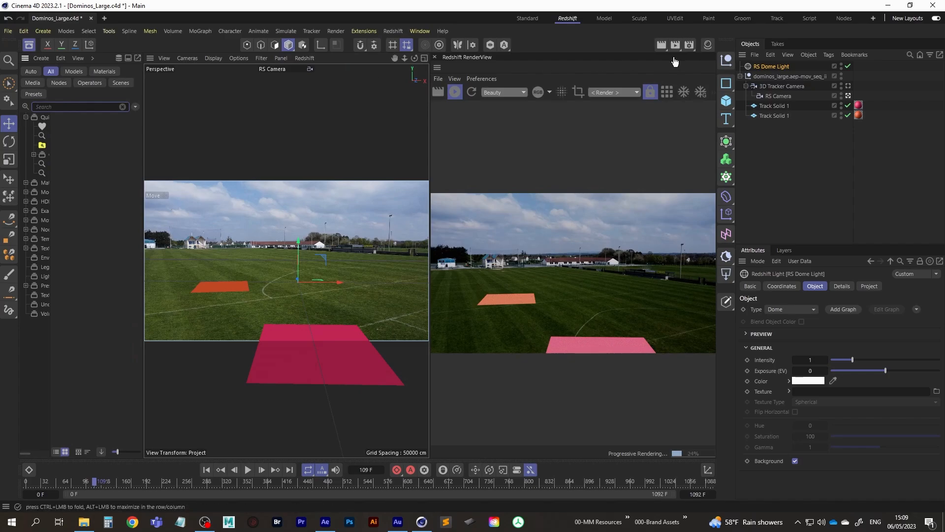
type("hdri")
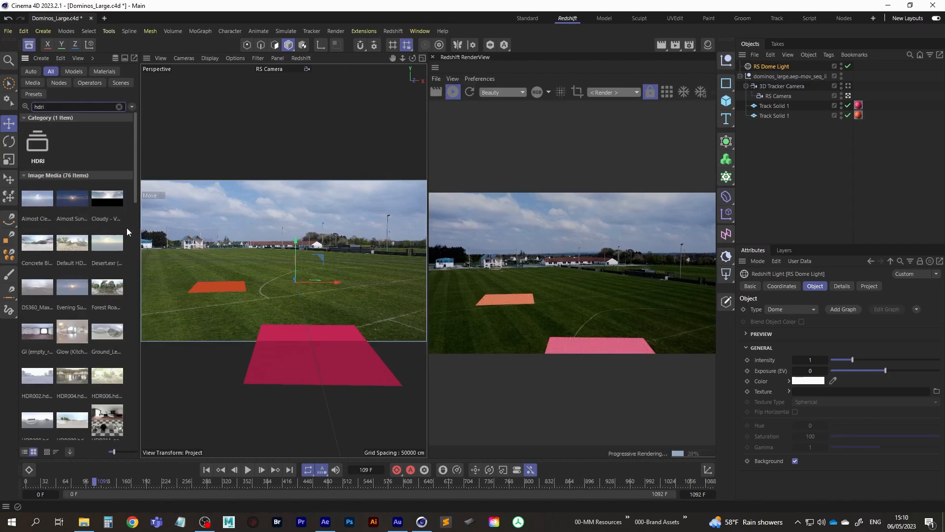
left_click_drag(112, 452, 120, 452)
left_click_drag(134, 126, 131, 208)
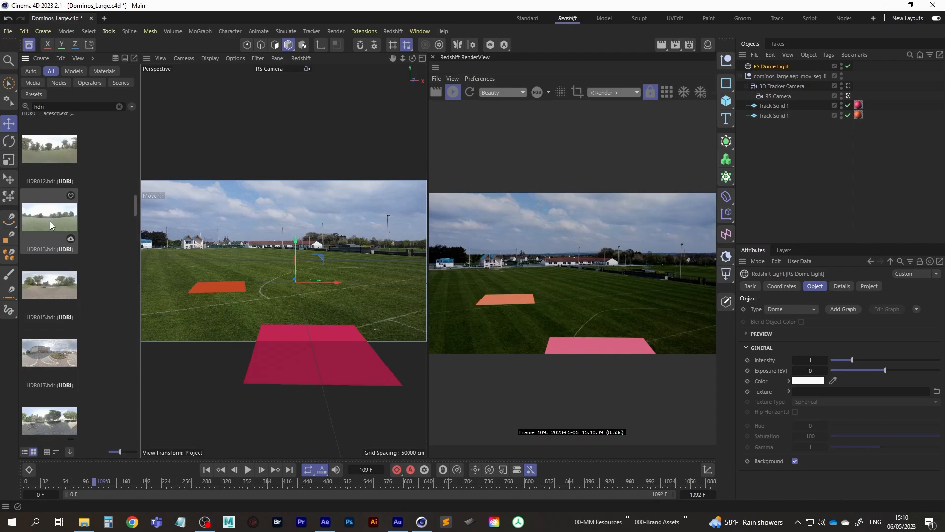
Step: Download HDR013.hdr and assign it as the RS Dome Light's texture, comparing the render with the light off and on
left_click(71, 238)
left_click_drag(42, 216, 425, 240)
left_click_drag(847, 392, 818, 395)
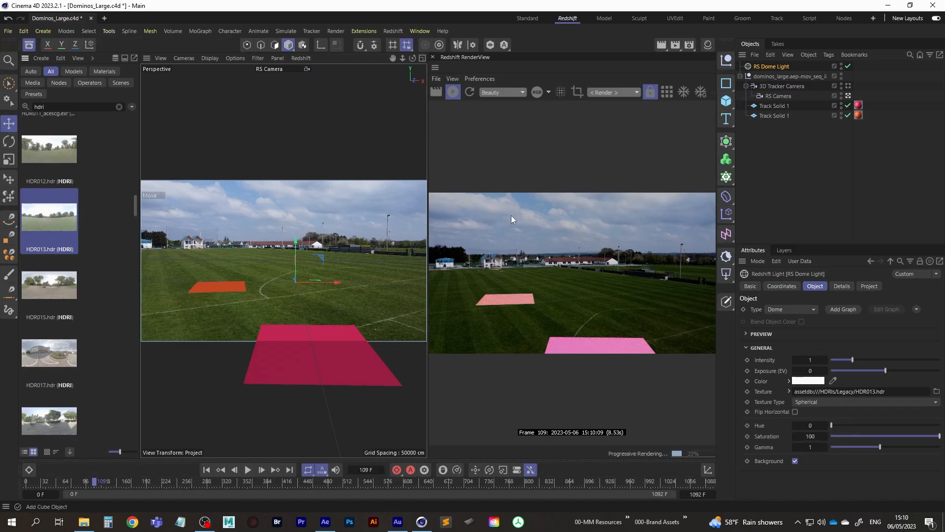
left_click(847, 66)
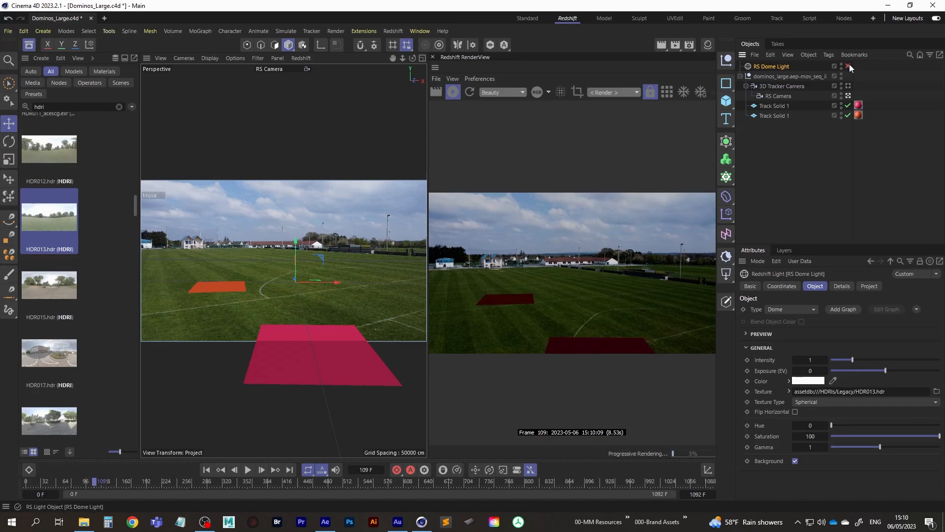
left_click(849, 66)
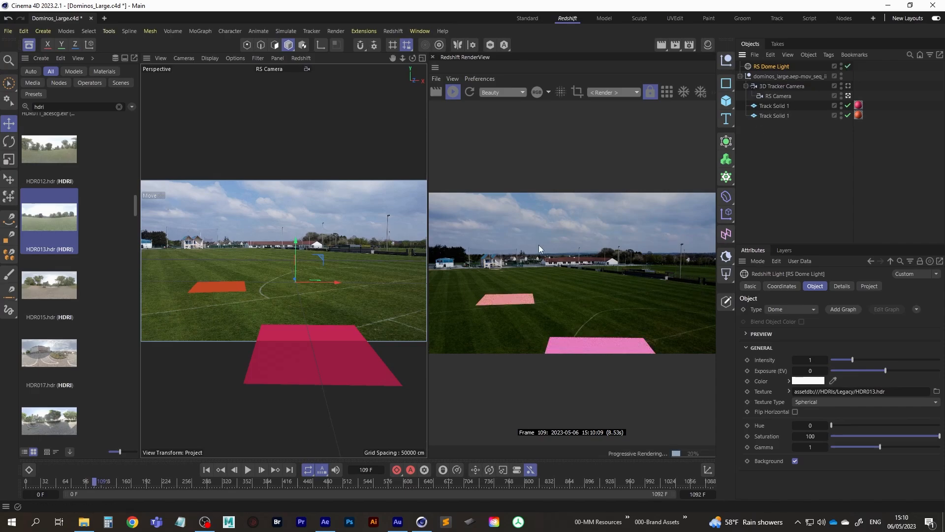
Step: Hide the asset library and save the Dominos_Large project
left_click(29, 44)
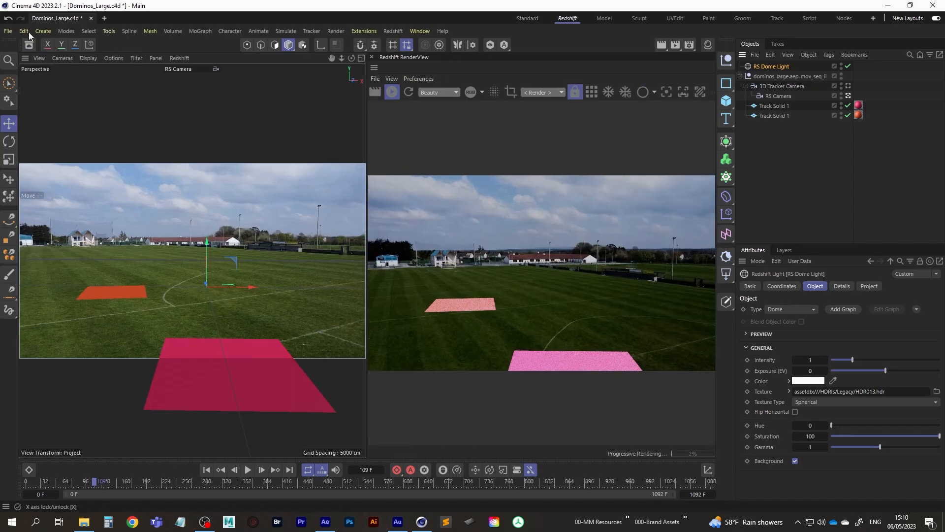
left_click(7, 31)
left_click(47, 164)
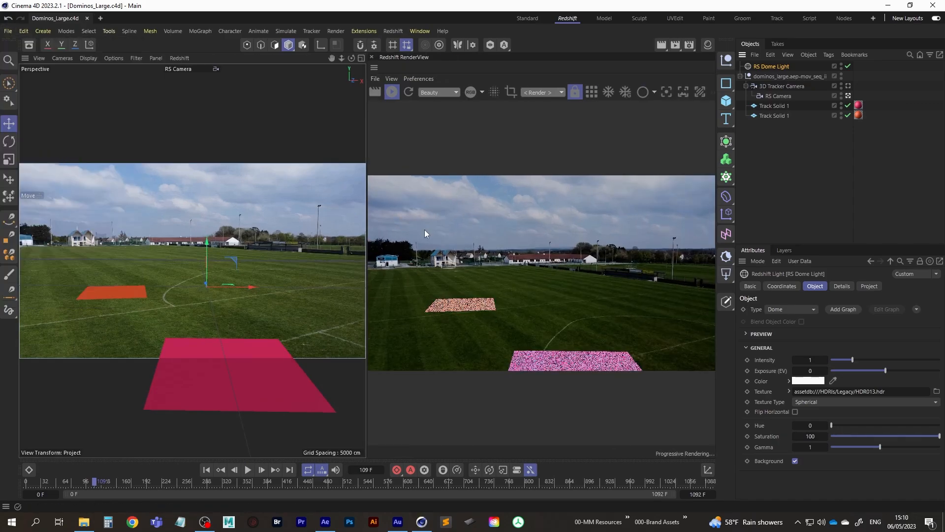
Step: Stop the live Redshift render and switch to the Standard layout
left_click(392, 92)
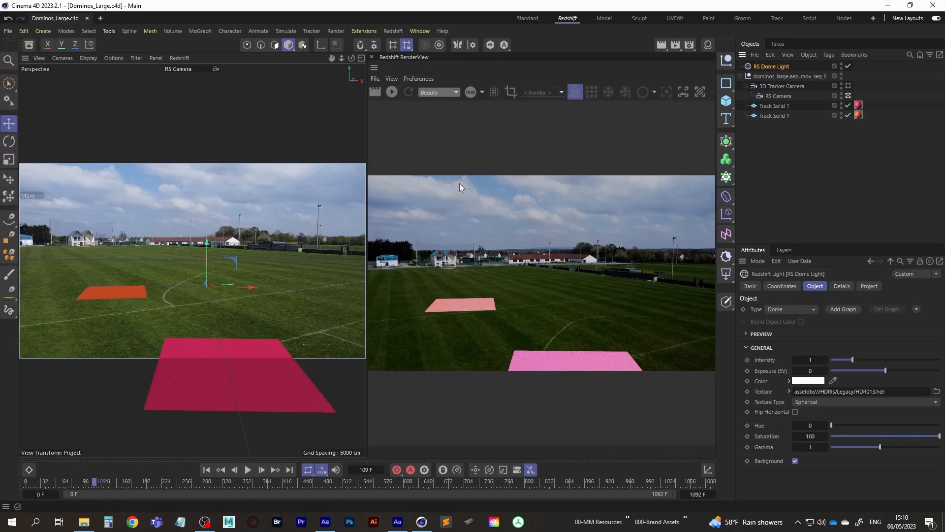
left_click(528, 19)
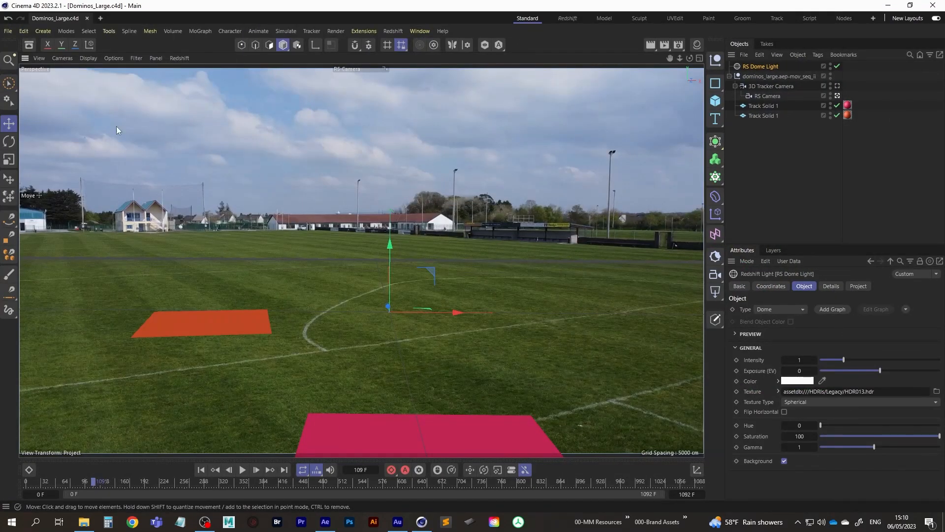
Step: Open the dominoes C4D file from the 33-Dominos_Large folder and minimise the folder window
left_click(84, 522)
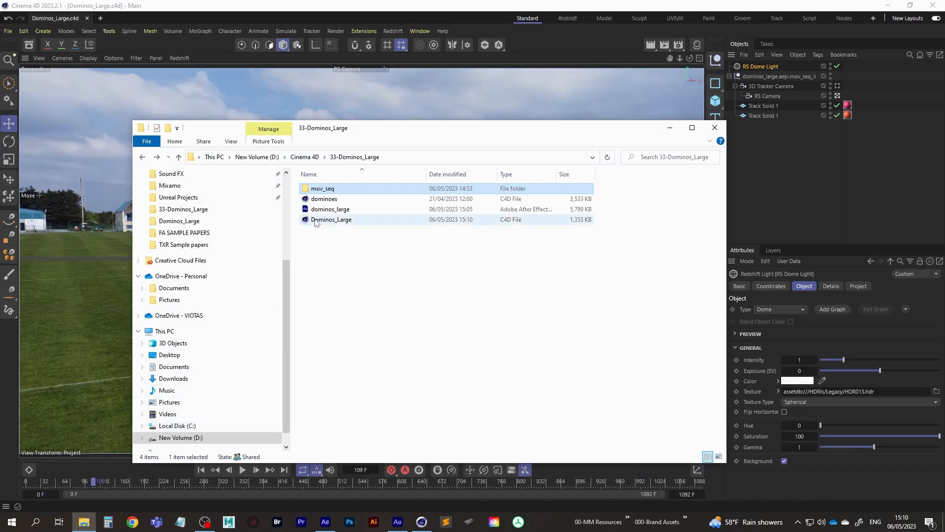
double_click(330, 199)
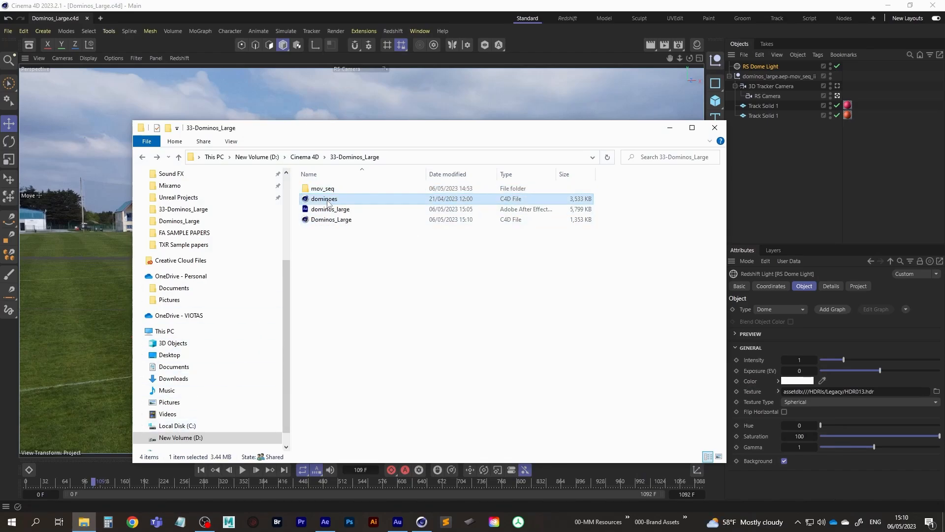
left_click(670, 128)
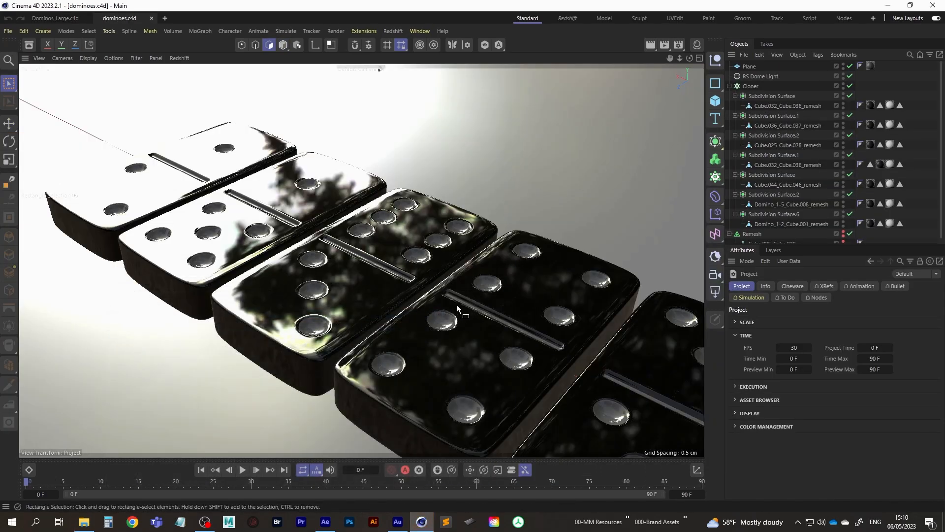
Step: Examine the row of domino models from several angles and distances
middle_click_drag(463, 300, 344, 224, "alt")
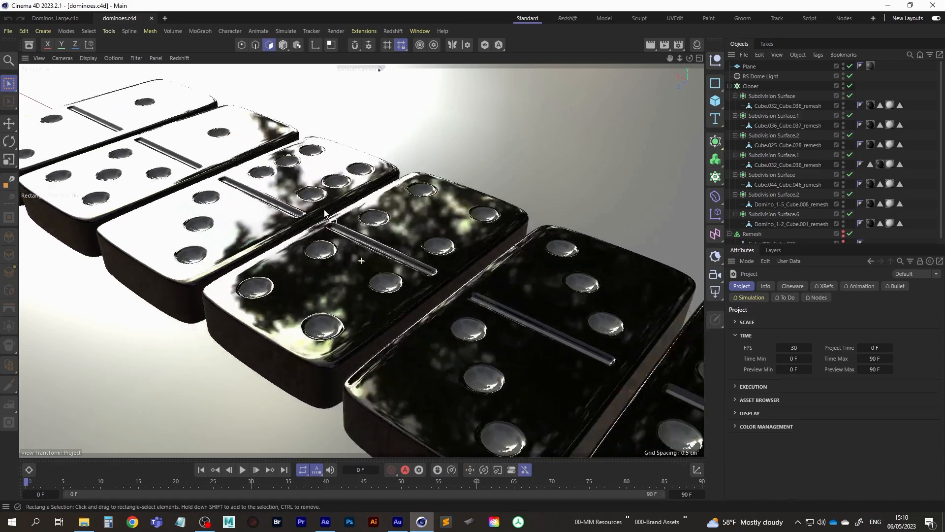
right_click_drag(345, 224, 307, 262, "alt")
middle_click_drag(306, 262, 290, 285, "alt")
right_click_drag(291, 286, 373, 256, "alt")
left_click_drag(372, 260, 315, 252, "alt")
middle_click_drag(291, 268, 336, 251, "alt")
right_click_drag(283, 285, 339, 251, "alt")
left_click_drag(335, 272, 327, 250, "alt")
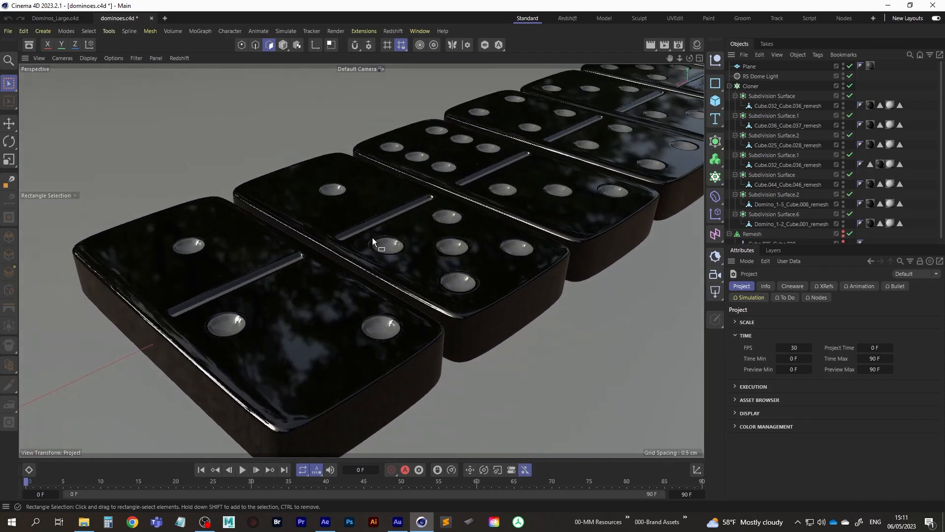
Step: Display the dominoes with Gouraud Shading (Lines) and examine their mesh density and the scene's materials
key("n")
key("b")
mouse_move(361, 262)
right_mouse_down("alt")
mouse_move(330, 273)
mouse_move(416, 271)
right_mouse_up("alt")
middle_click_drag(351, 289, 366, 281, "alt")
left_click_drag(337, 304, 363, 304, "alt")
right_click_drag(364, 294, 327, 291, "alt")
left_click_drag(361, 279, 262, 265, "alt")
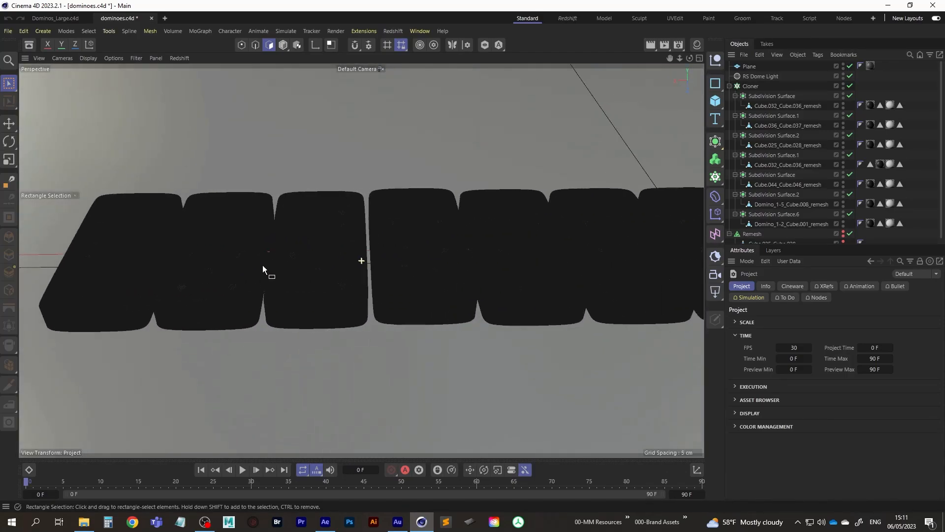
middle_click_drag(485, 264, 373, 272, "alt")
left_click_drag(373, 272, 379, 292, "alt")
right_click_drag(428, 315, 436, 300, "alt")
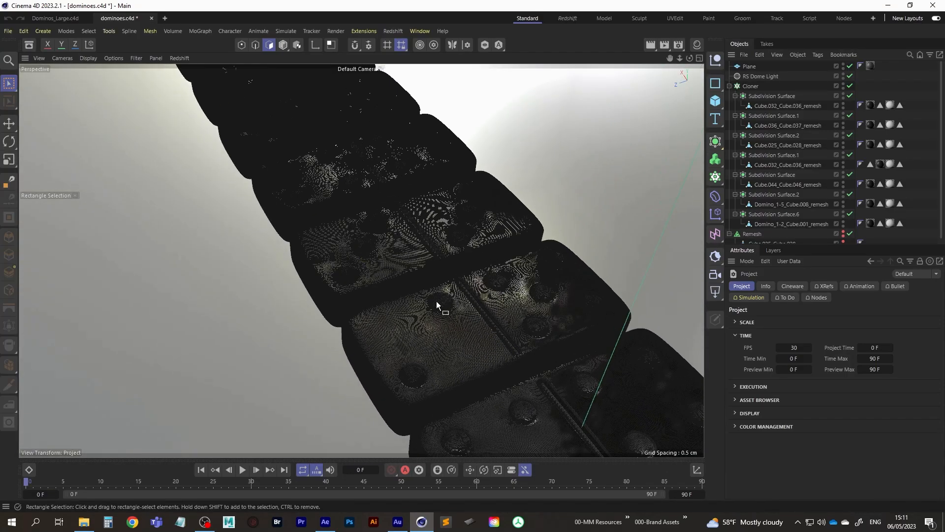
left_click_drag(436, 300, 460, 304, "alt")
right_click_drag(460, 305, 487, 291, "alt")
left_click_drag(487, 292, 464, 282, "alt")
right_click_drag(463, 282, 440, 277, "alt")
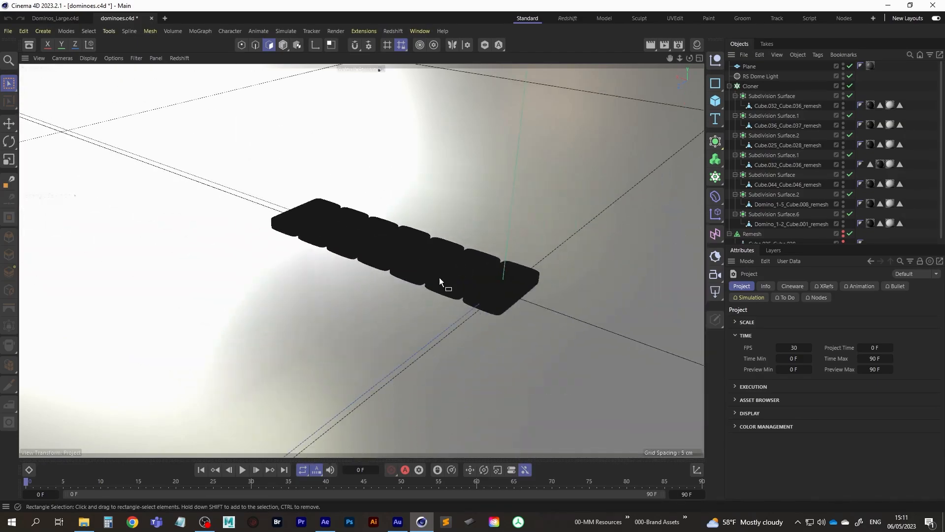
left_click_drag(435, 262, 427, 291, "alt")
left_click(696, 46)
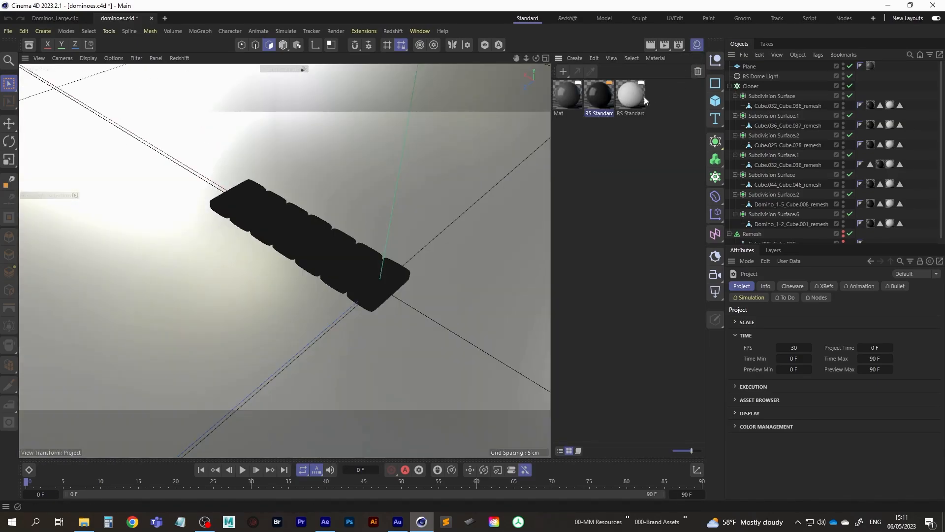
left_click(697, 45)
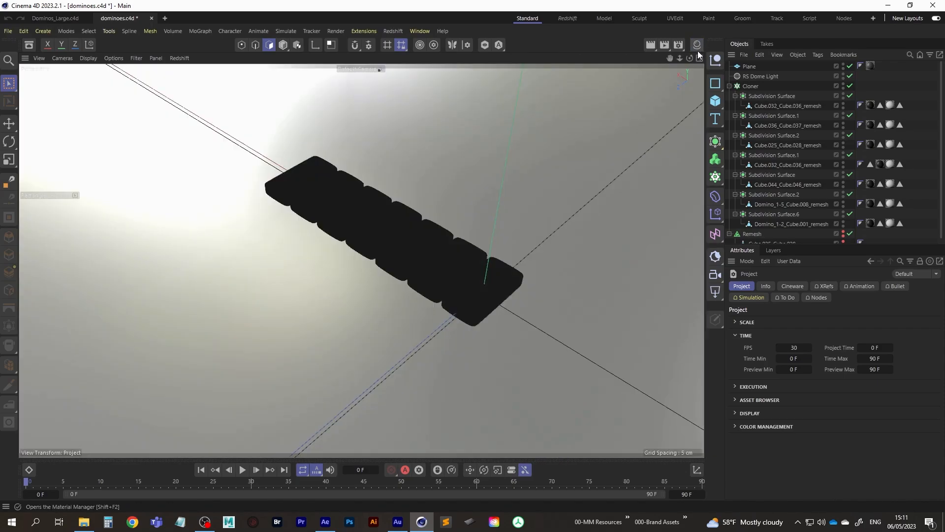
Step: Copy the Cloner with its dominoes from dominoes.c4d into the Dominos_Large.c4d scene
left_click(750, 86)
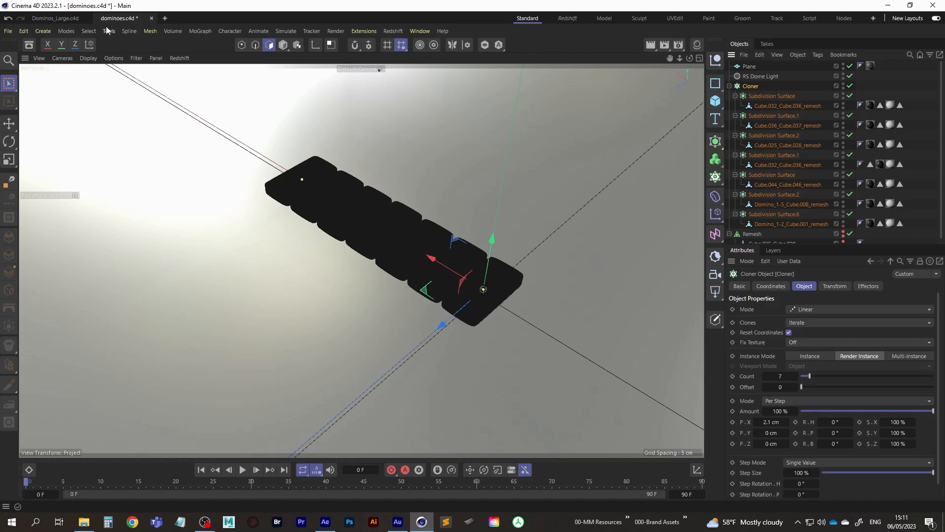
left_click(54, 18)
left_click(768, 171)
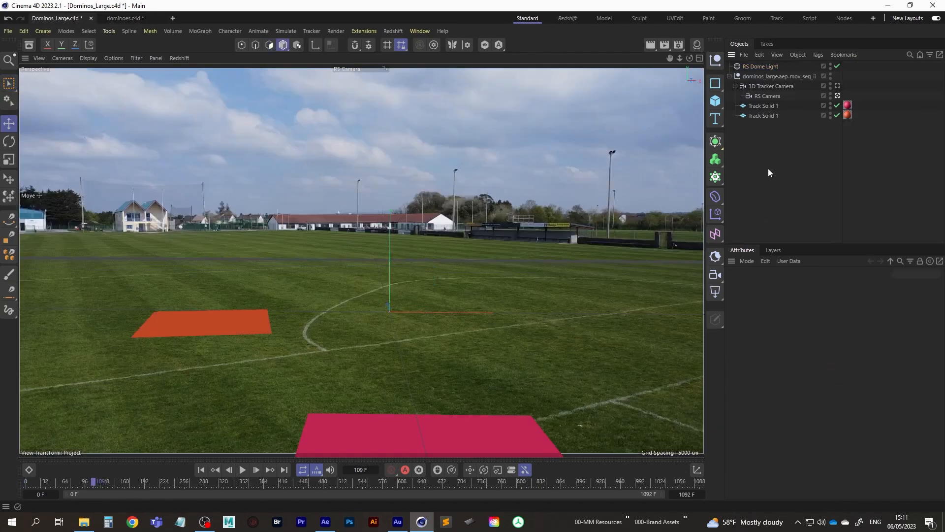
key("ctrl+v")
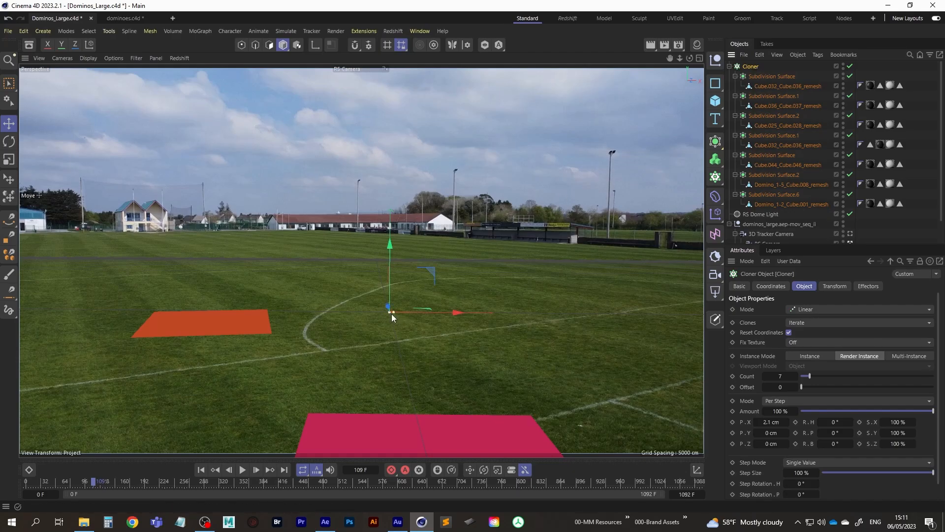
Step: Add a Figure primitive as a scale reference and frame it through the Default Camera
left_click(715, 102)
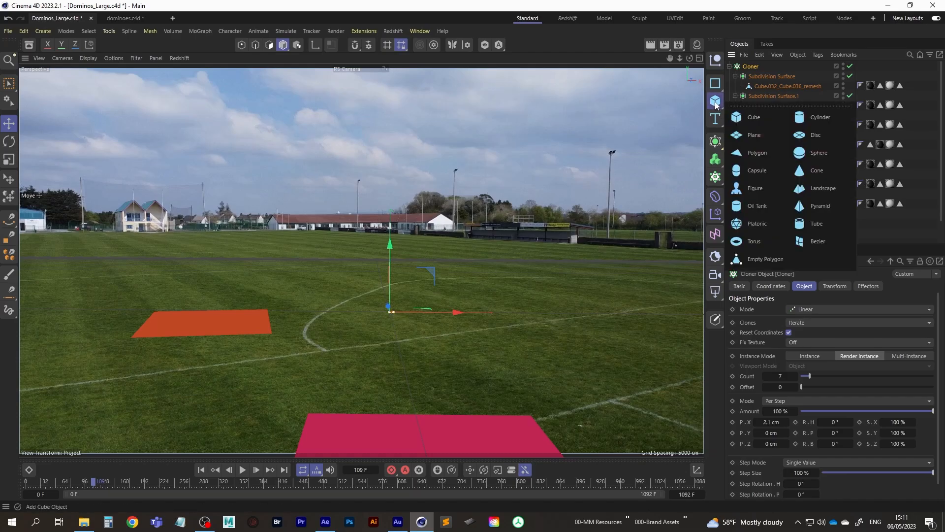
left_click(751, 188)
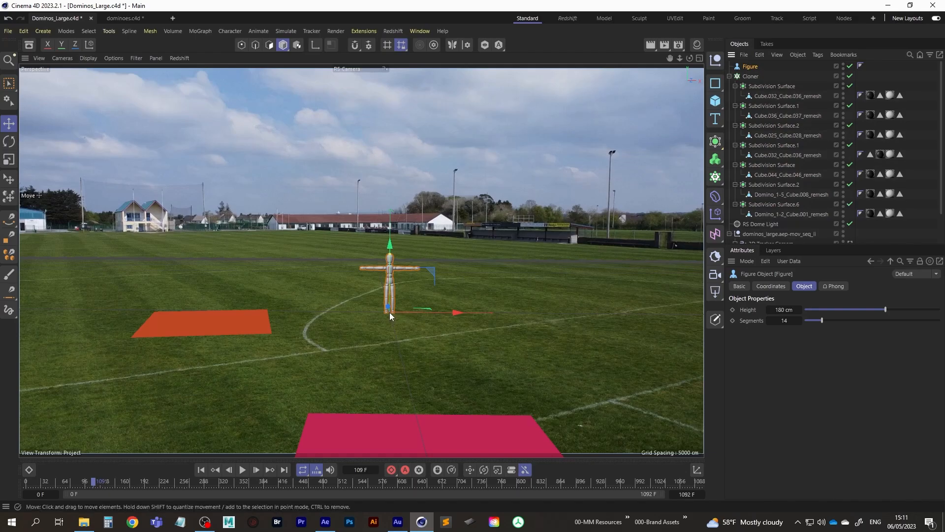
left_click(347, 67)
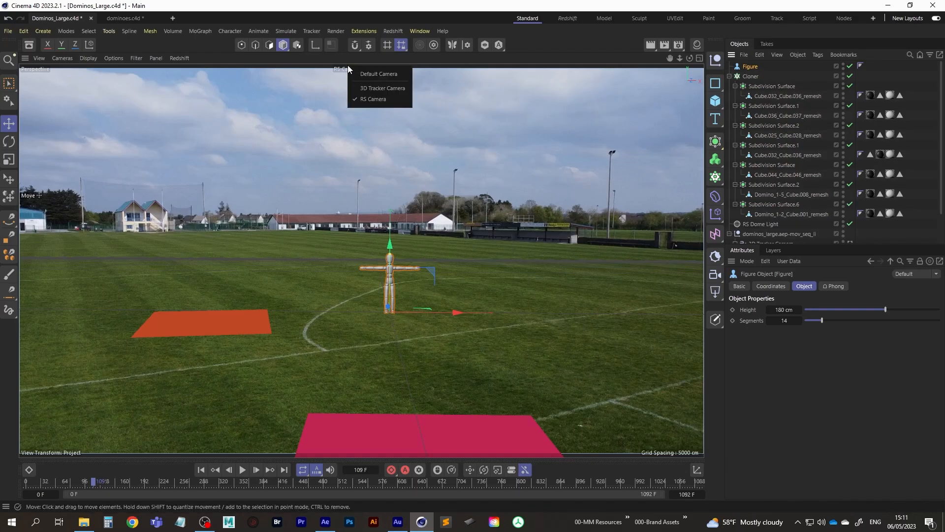
left_click(371, 75)
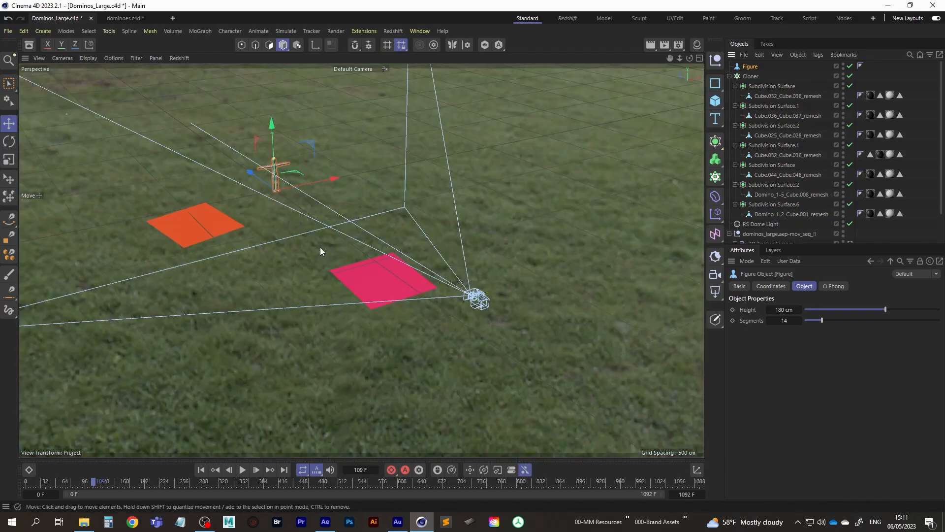
key("o")
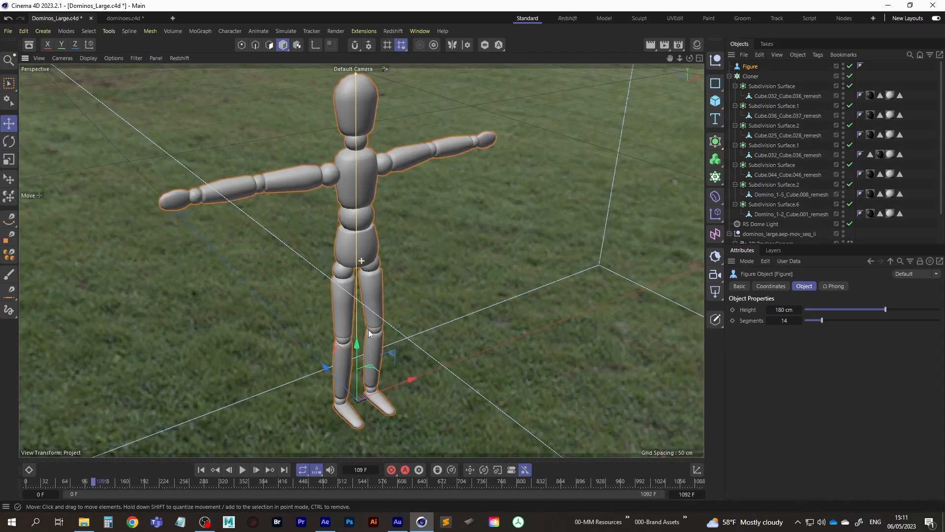
Step: Compare the size of the pasted dominoes with the Figure's feet and legs
scroll(369, 333, "up", 10)
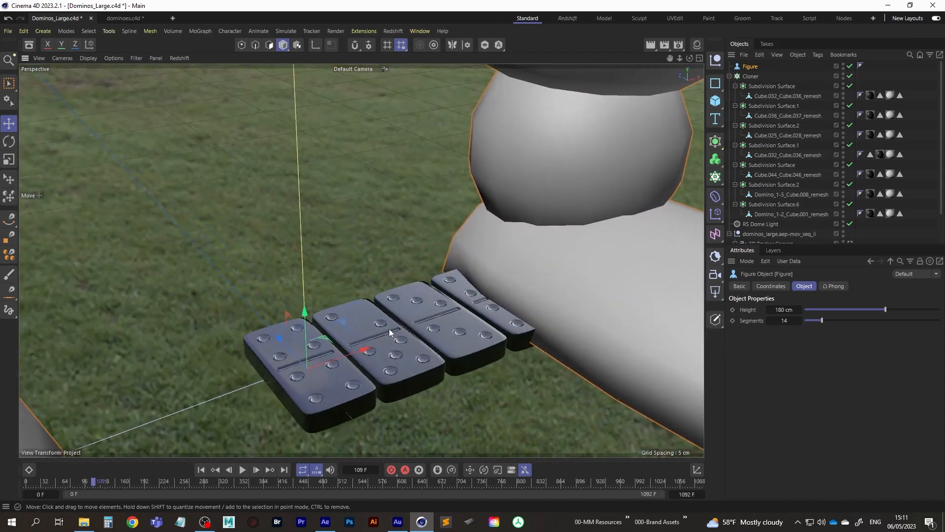
scroll(383, 322, "down", 6)
scroll(334, 334, "up", 3)
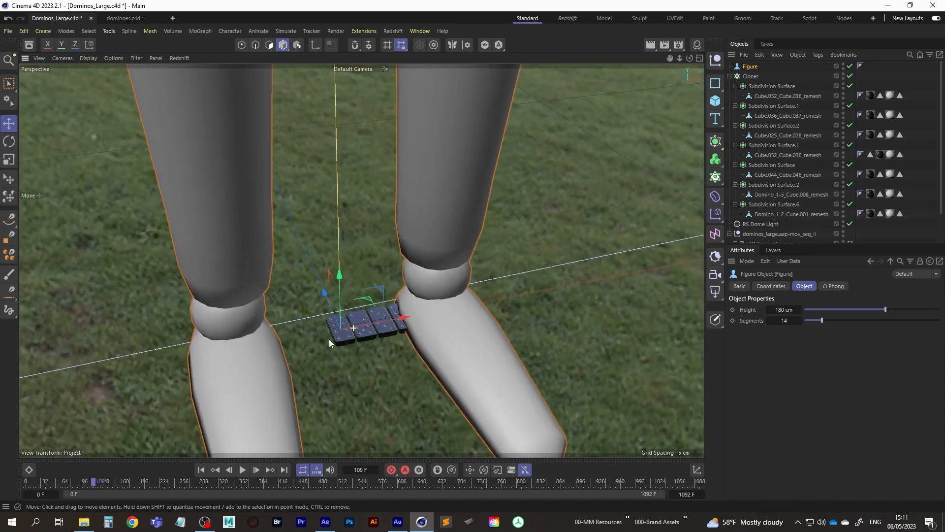
scroll(329, 339, "down", 7)
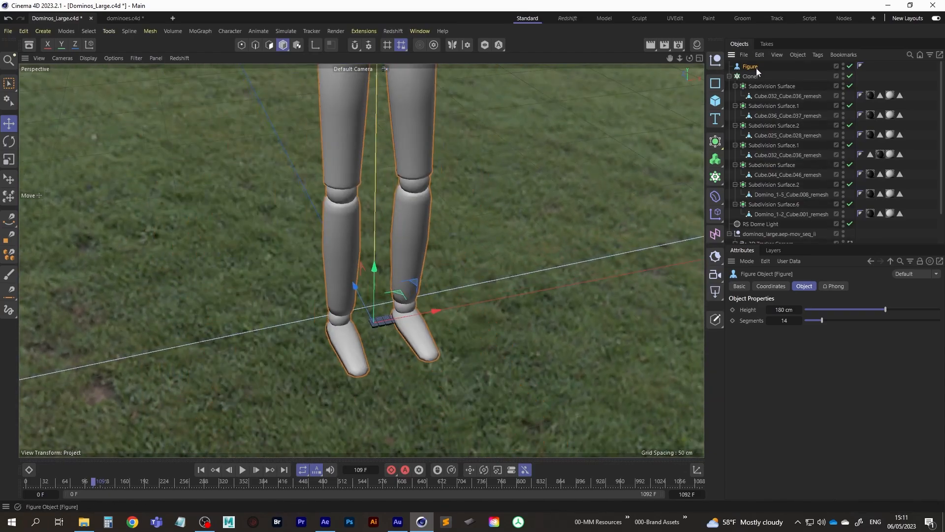
Step: Delete the Figure and return the viewport to the RS Camera
key("Delete")
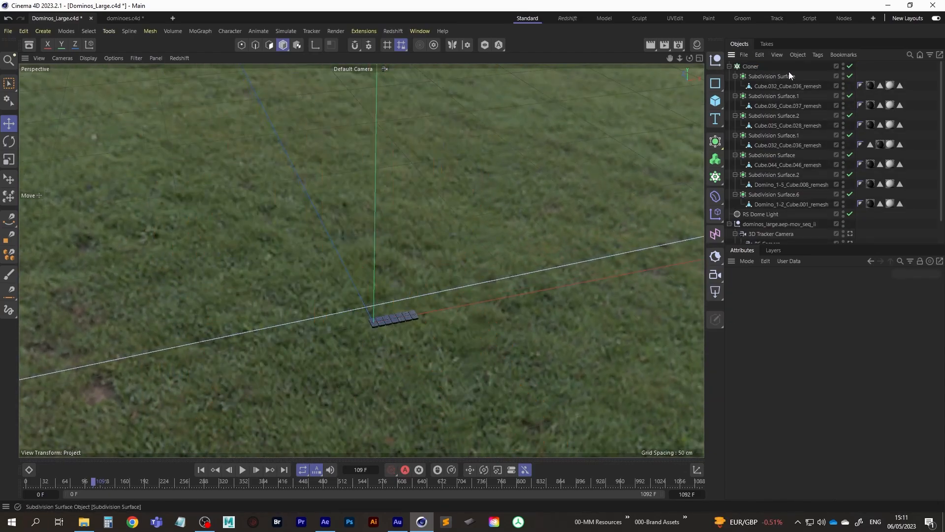
left_click(351, 69)
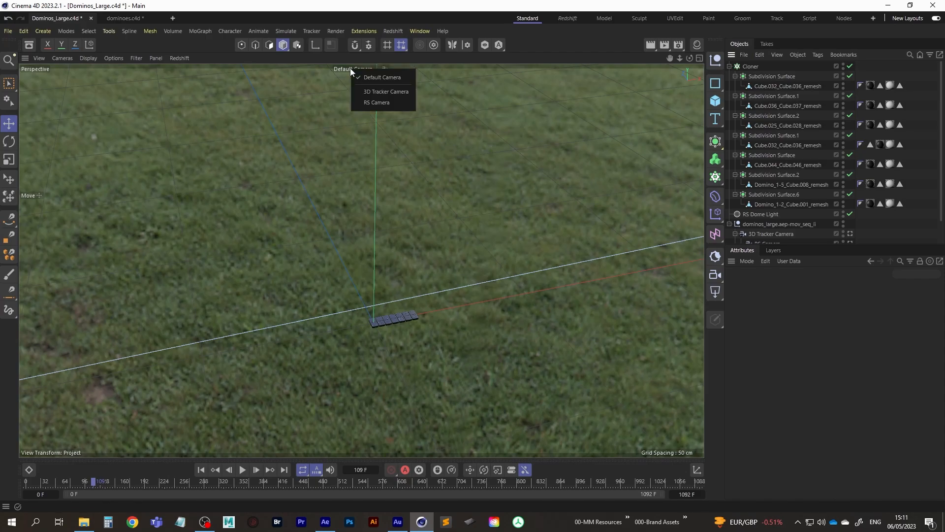
left_click(377, 102)
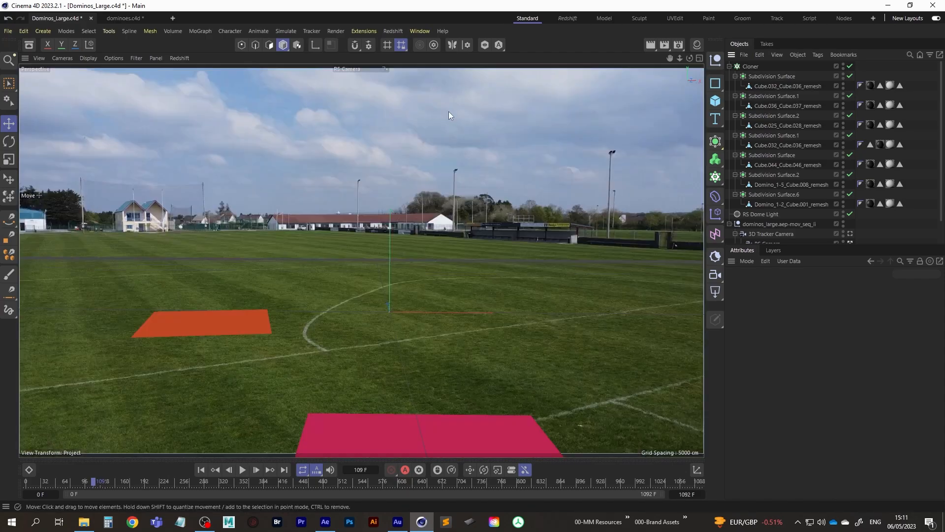
left_click(750, 66)
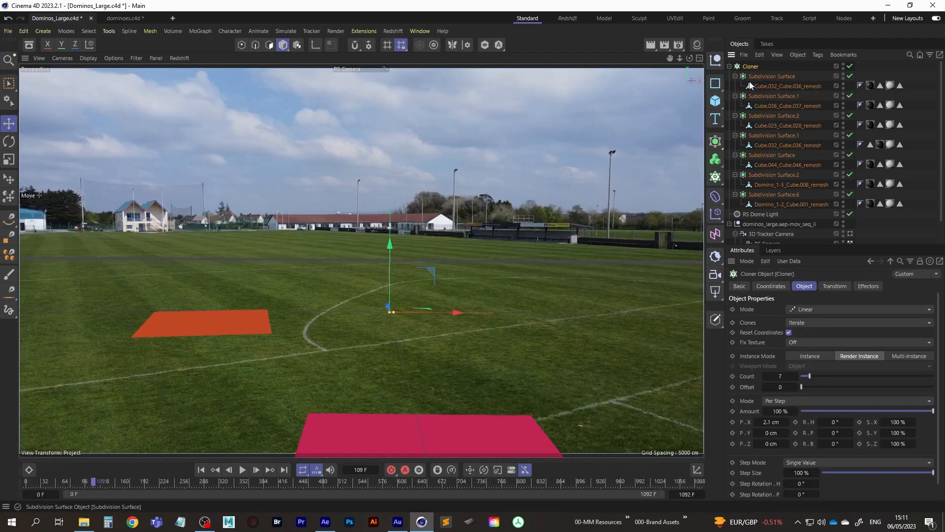
left_click(362, 67)
left_click(384, 91)
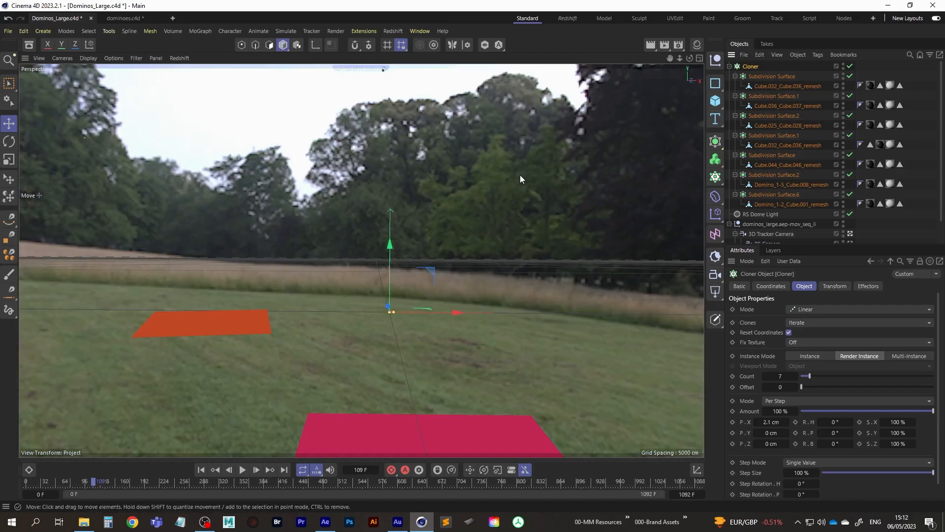
left_click(358, 70)
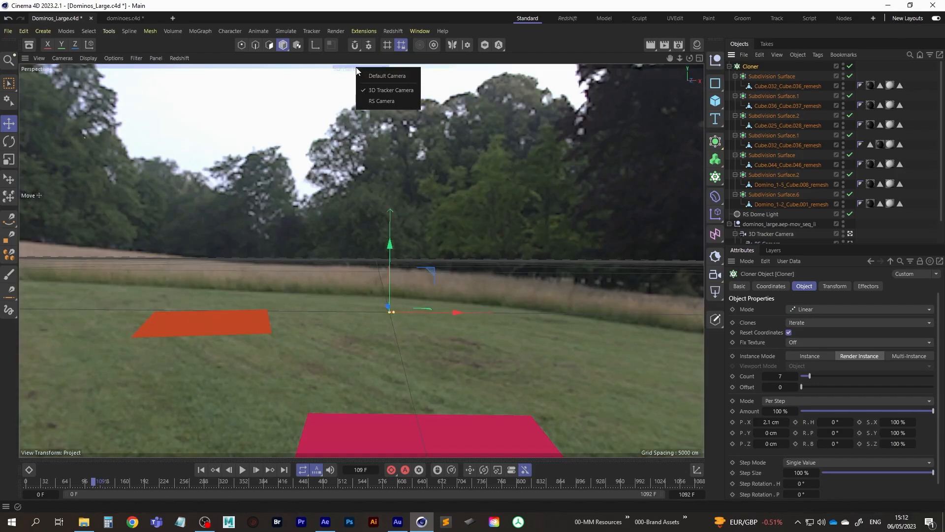
left_click(381, 102)
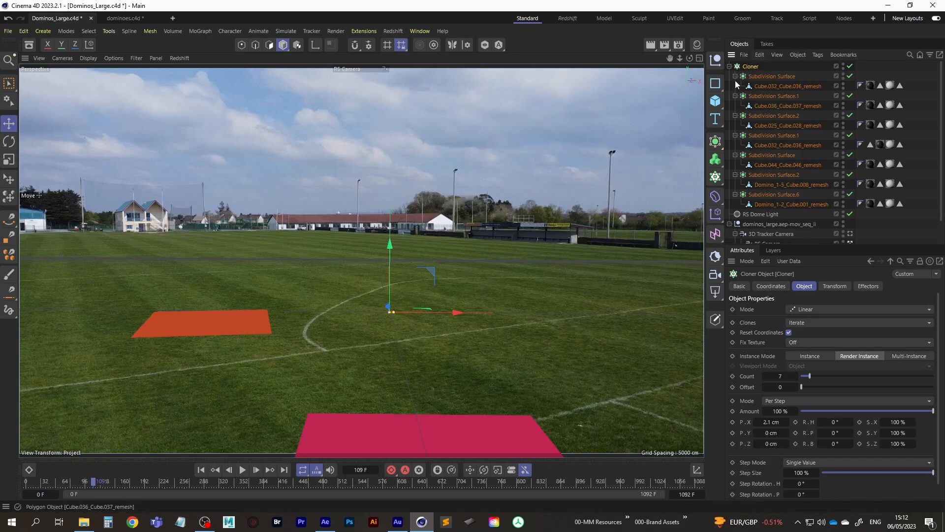
Step: Try scaling up all seven domino Subdivision Surfaces inside the Cloner together, and inspect them through the Default Camera
left_click(762, 77)
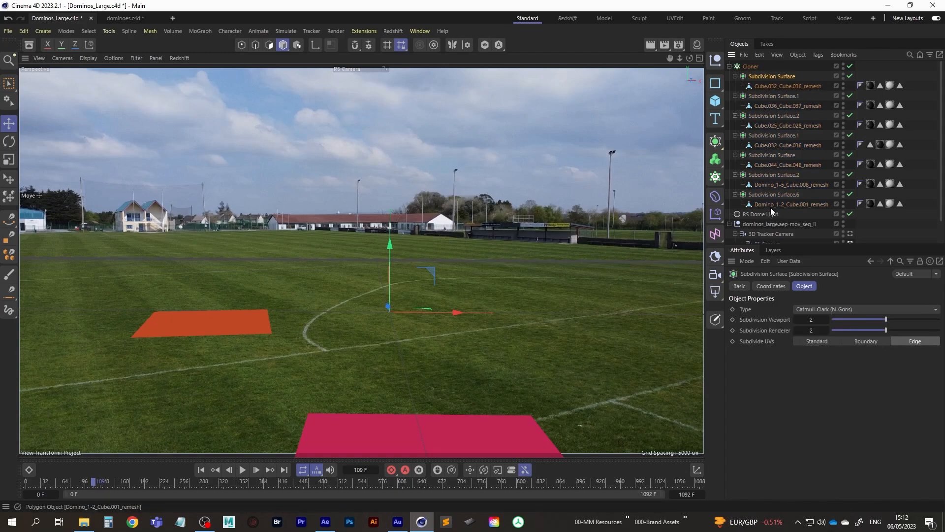
left_click(767, 195, "shift")
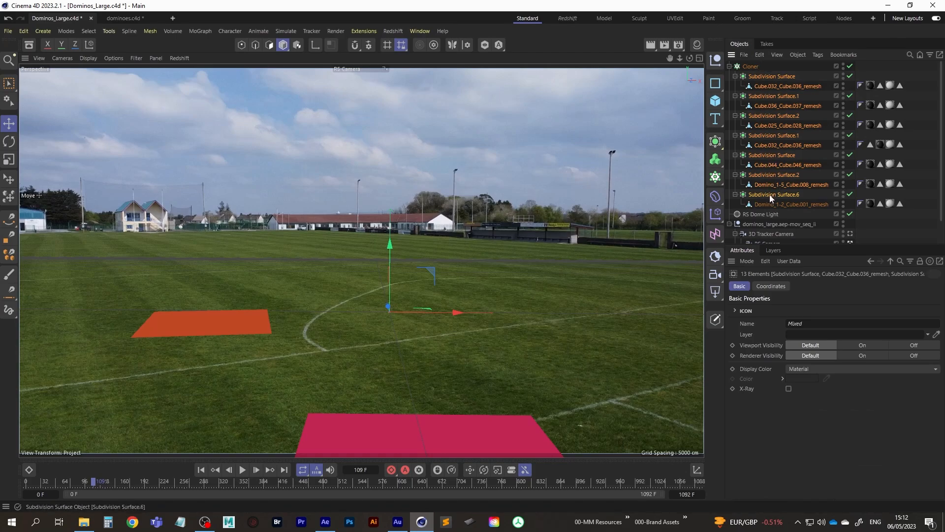
left_click(9, 160)
left_click_drag(518, 166, 382, 101)
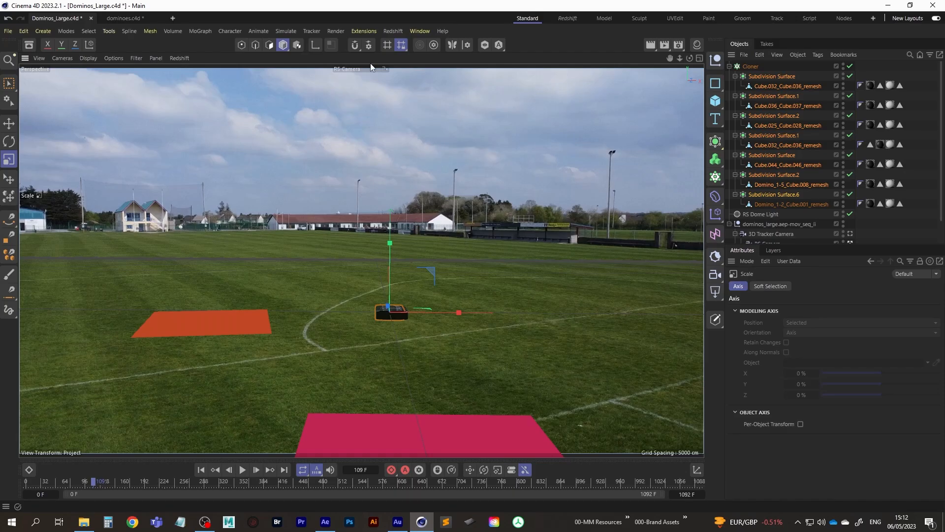
left_click(349, 69)
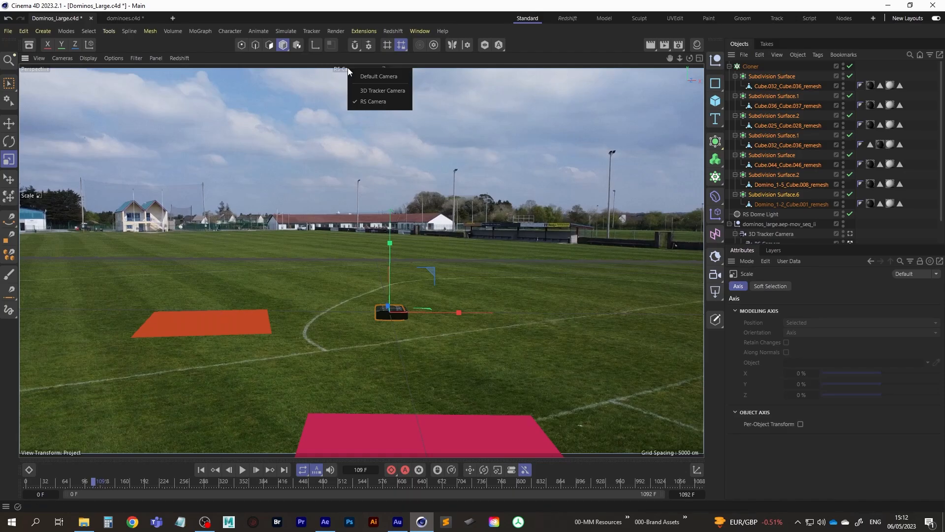
left_click(365, 79)
scroll(365, 304, "down", 5)
scroll(378, 288, "up", 7)
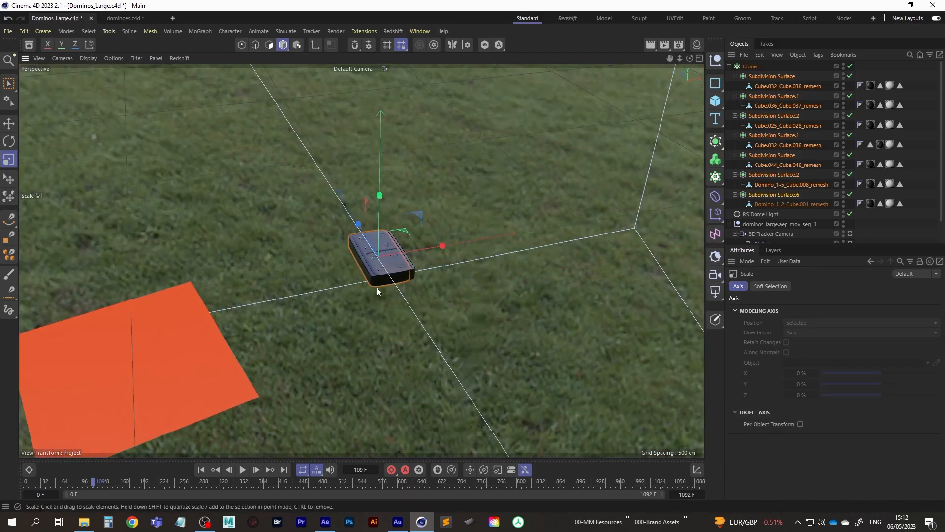
mouse_move(337, 292)
left_mouse_down("alt")
mouse_move(260, 280)
mouse_move(288, 246)
mouse_move(370, 312)
mouse_move(323, 289)
mouse_move(324, 243)
mouse_move(318, 291)
mouse_move(334, 284)
left_mouse_up("alt")
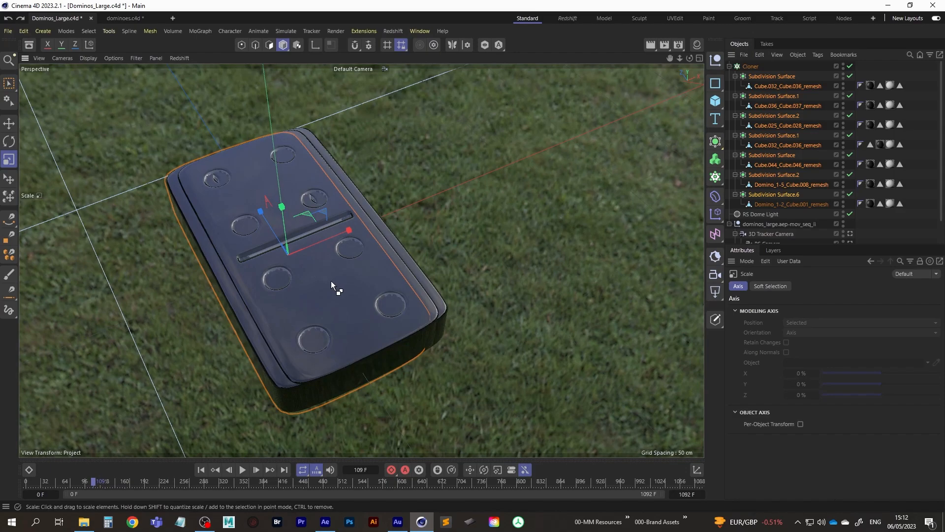
Step: Undo the scaling of the individual domino Subdivision Surfaces
key("ctrl+z")
key("ctrl+z")
key("ctrl+z")
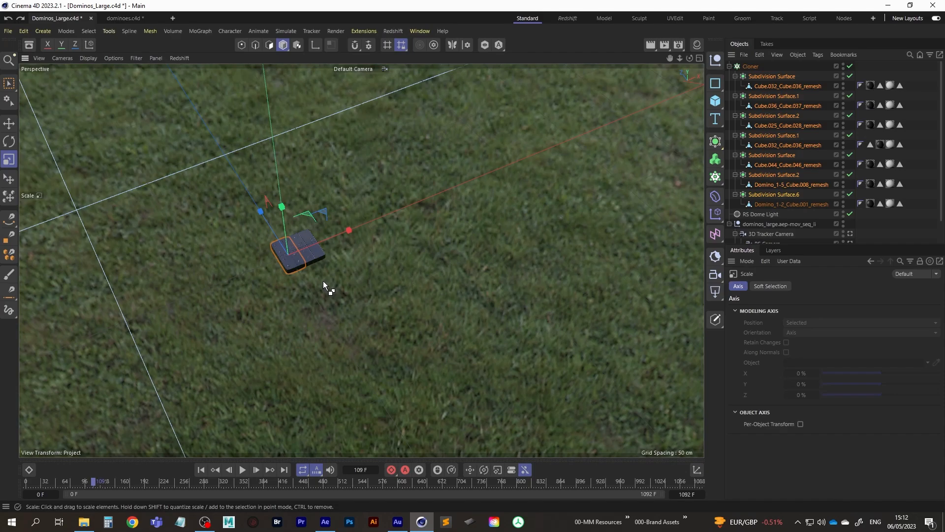
key("ctrl+z")
key("ctrl+z")
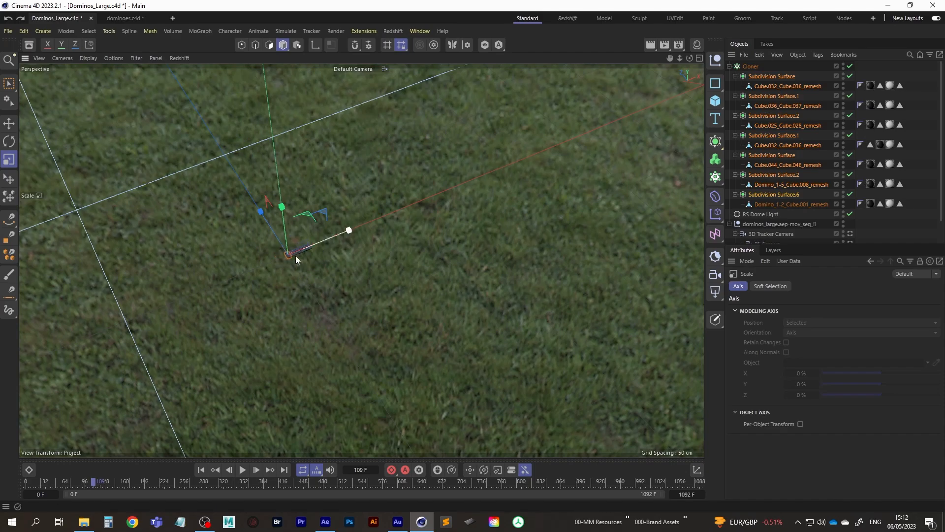
Step: Scale up the whole Cloner uniformly until its per-step P.X spacing is about 34 cm
right_click_drag(296, 253, 471, 217, "alt")
right_click_drag(362, 261, 335, 252, "alt")
scroll(333, 251, "up", 5)
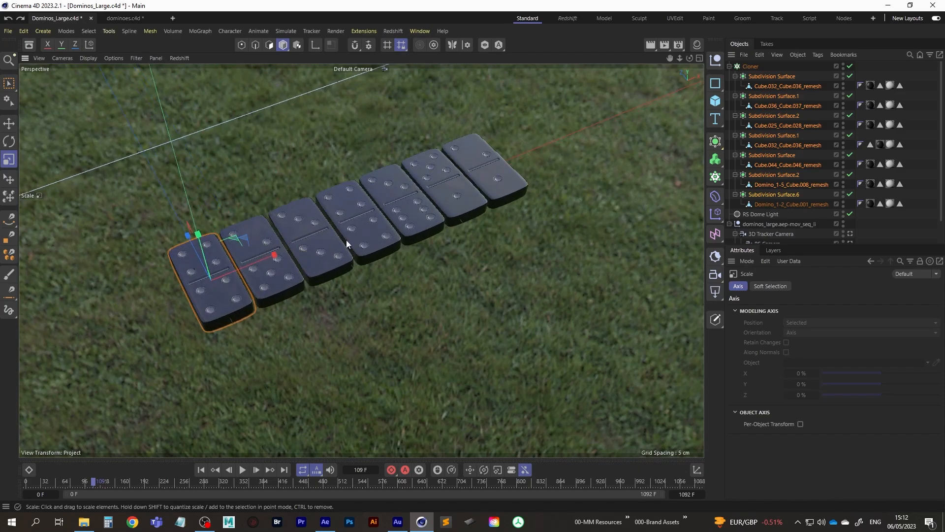
left_click(754, 68)
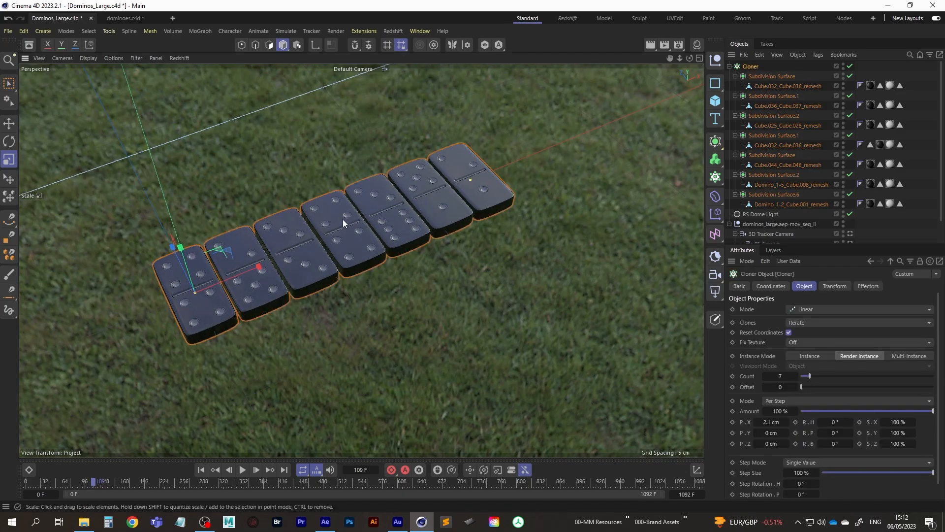
scroll(262, 274, "down", 10)
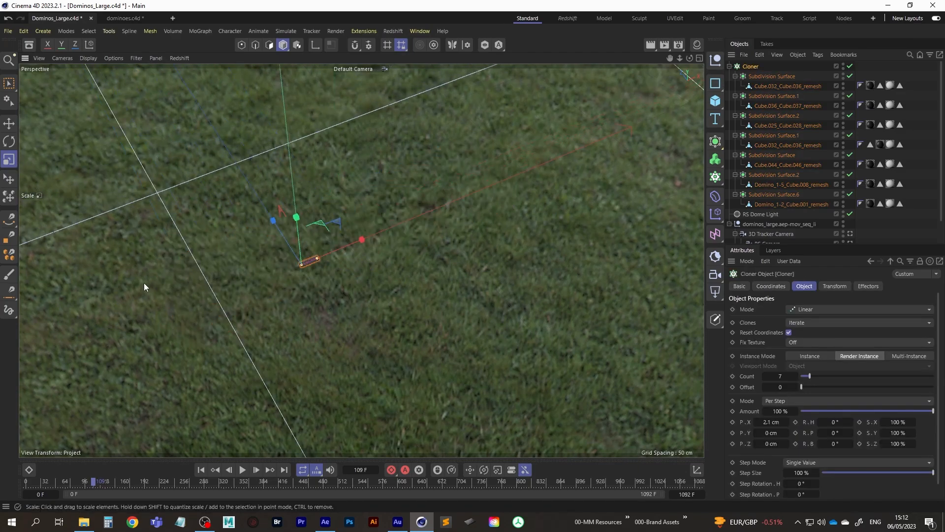
left_click_drag(245, 275, 559, 174)
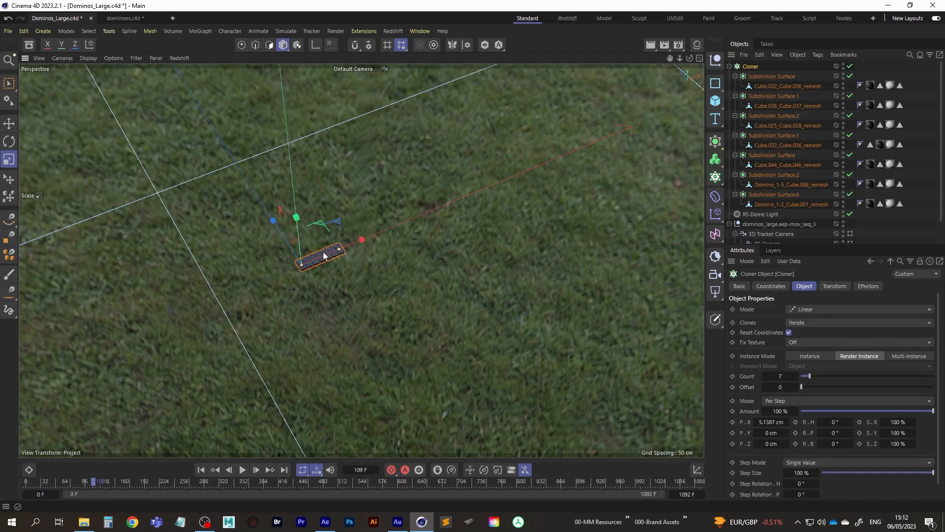
left_click_drag(324, 255, 610, 118)
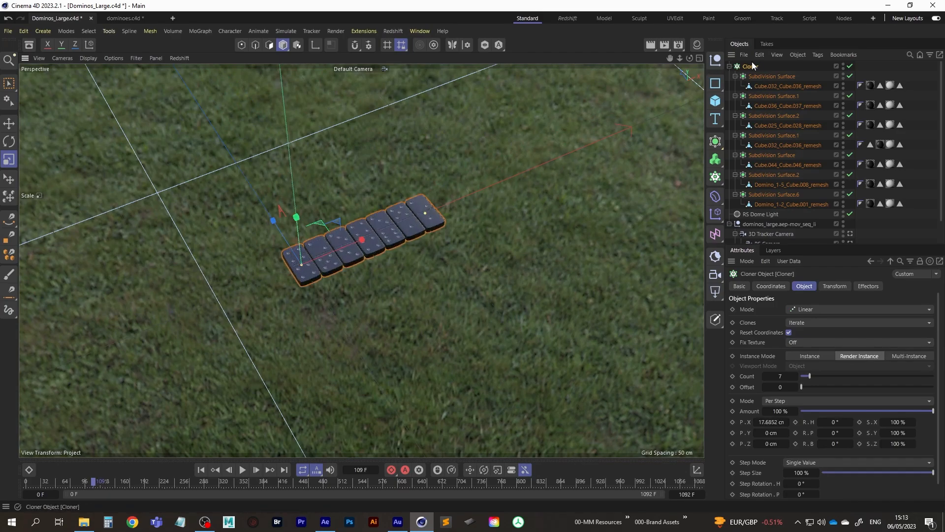
left_click_drag(219, 290, 458, 205)
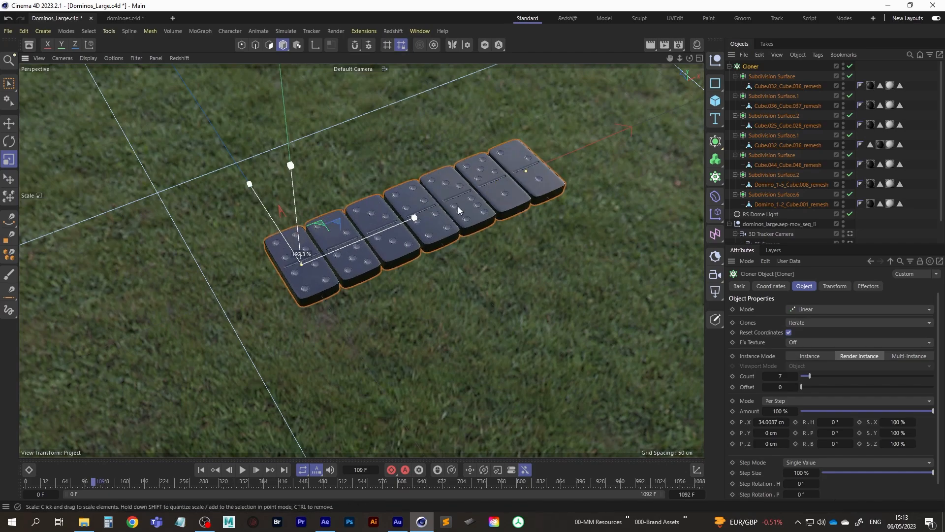
Step: Enlarge the Cloner further to a P.X step of about 47.24 cm and return the viewport to the RS Camera
middle_click_drag(430, 204, 376, 217, "alt")
right_click_drag(376, 217, 301, 265, "alt")
middle_click_drag(393, 230, 341, 273, "alt")
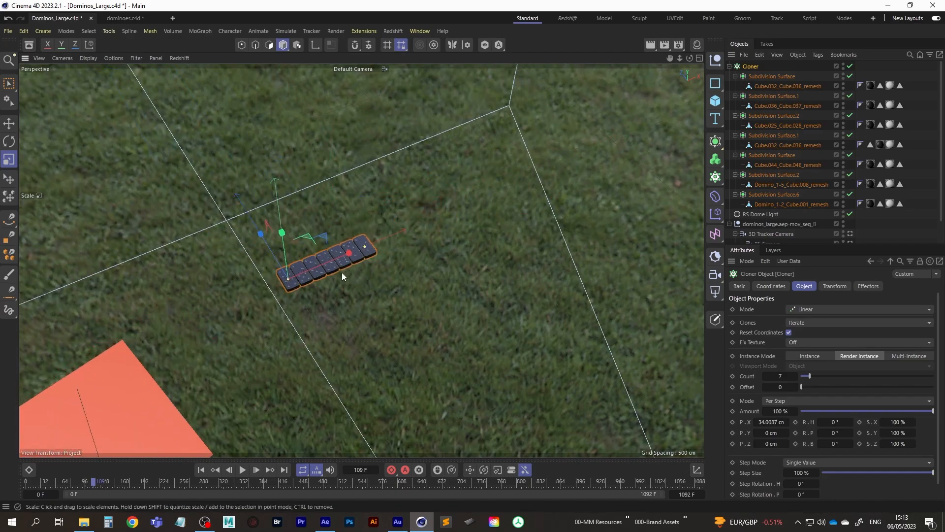
left_click_drag(341, 273, 363, 255, "alt")
right_click_drag(336, 265, 350, 259, "alt")
left_click_drag(349, 260, 668, 156, "alt")
left_click_drag(365, 210, 335, 170, "alt")
right_click_drag(335, 170, 325, 225, "alt")
left_click_drag(325, 226, 290, 304, "alt")
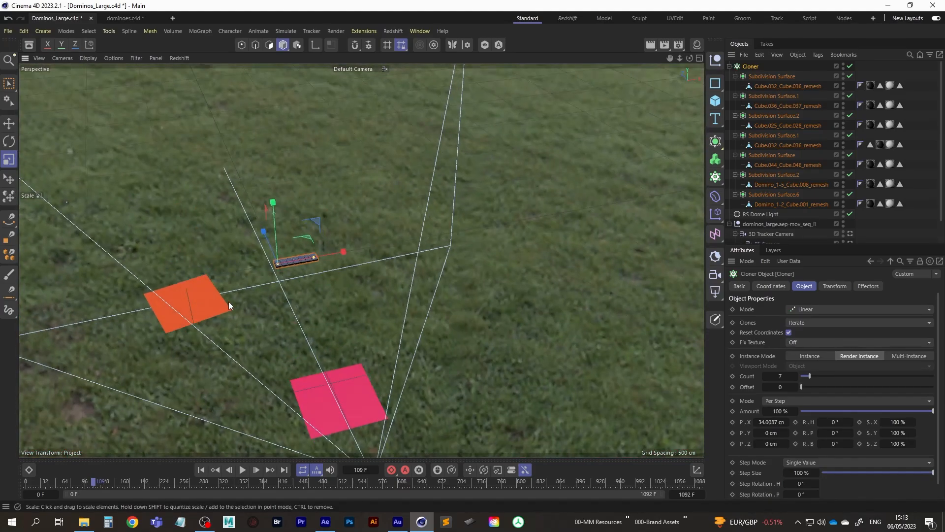
mouse_move(415, 227)
left_mouse_down()
mouse_move(635, 154)
mouse_move(374, 250)
mouse_move(404, 242)
left_mouse_up()
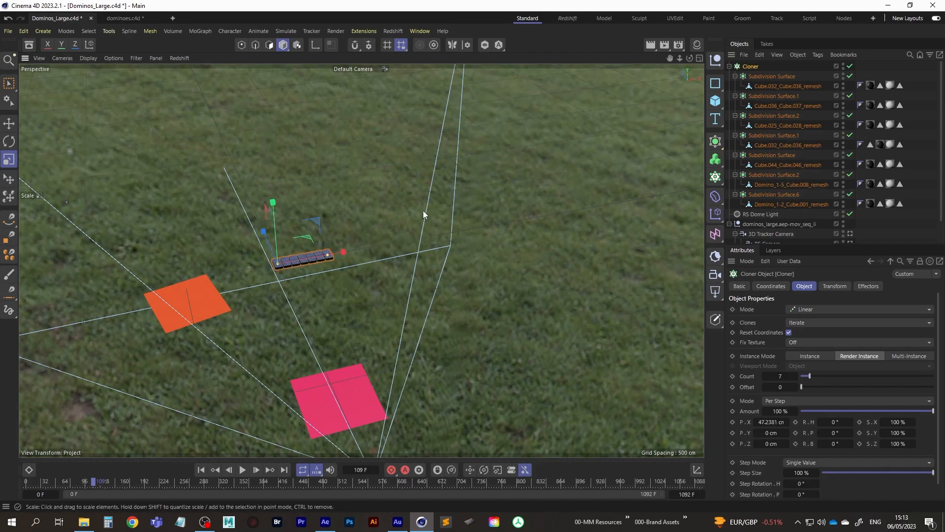
left_click(354, 69)
left_click(376, 105)
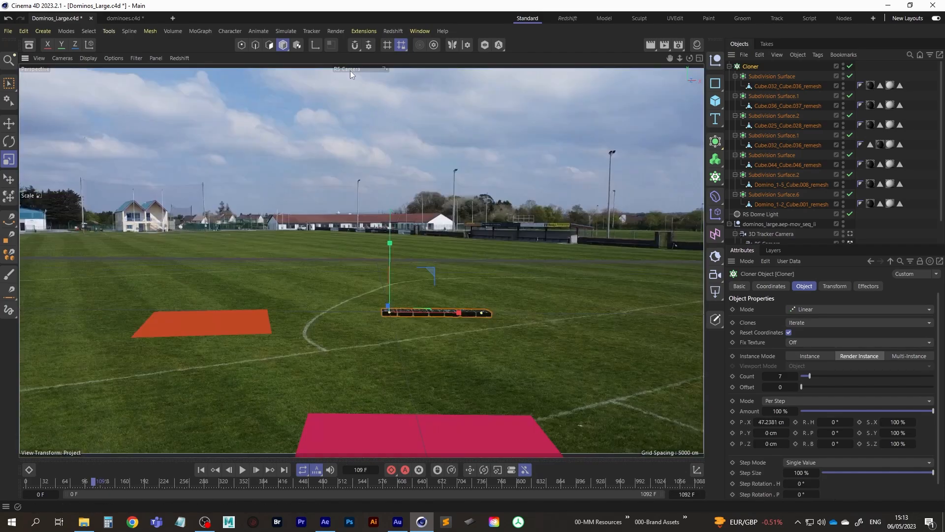
Step: Set P.X, P.Y and P.Z of all seven Subdivision Surfaces inside the Cloner to 0 cm
left_click(771, 287)
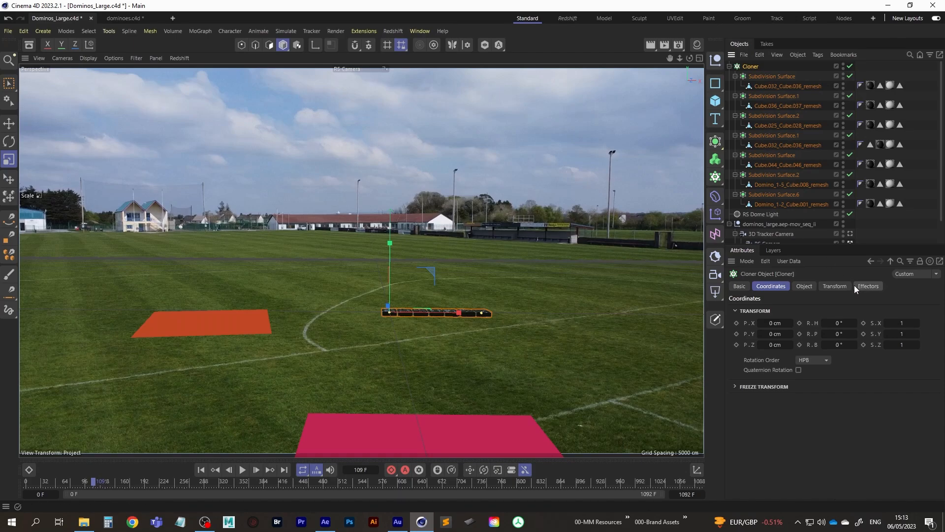
left_click(770, 77)
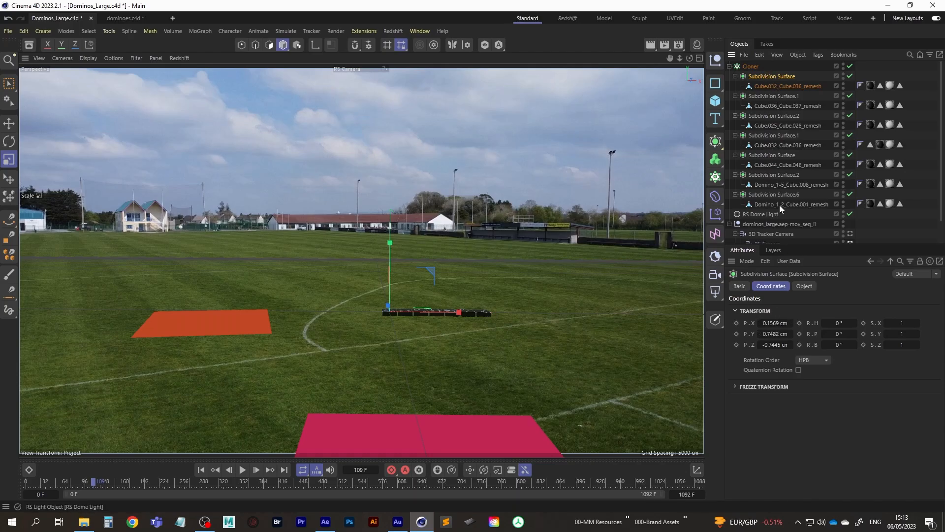
left_click(763, 96, "ctrl")
left_click(772, 115, "ctrl")
left_click(773, 135, "ctrl")
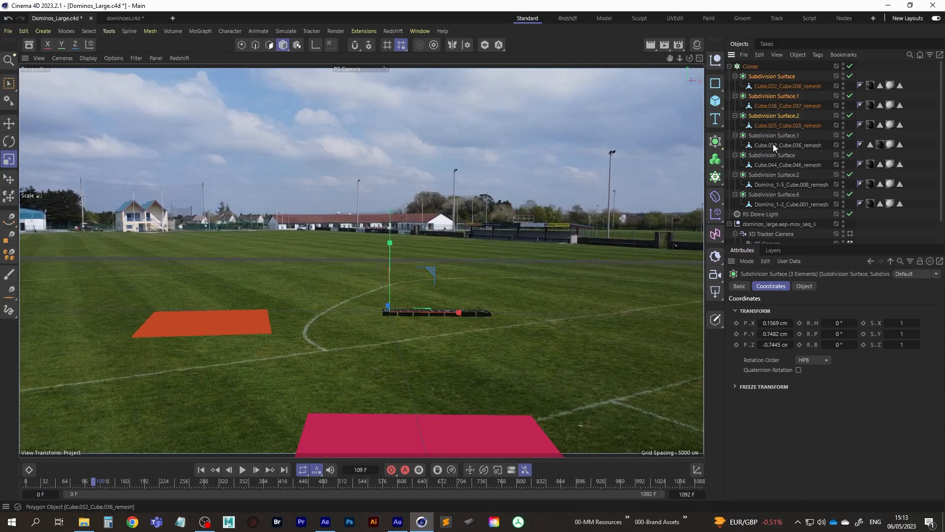
left_click(771, 175, "ctrl")
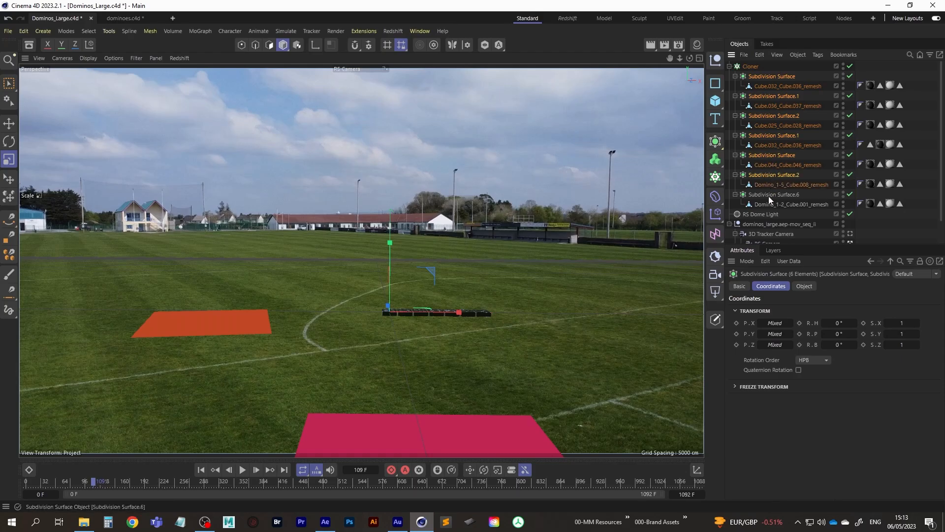
left_click(769, 195, "ctrl")
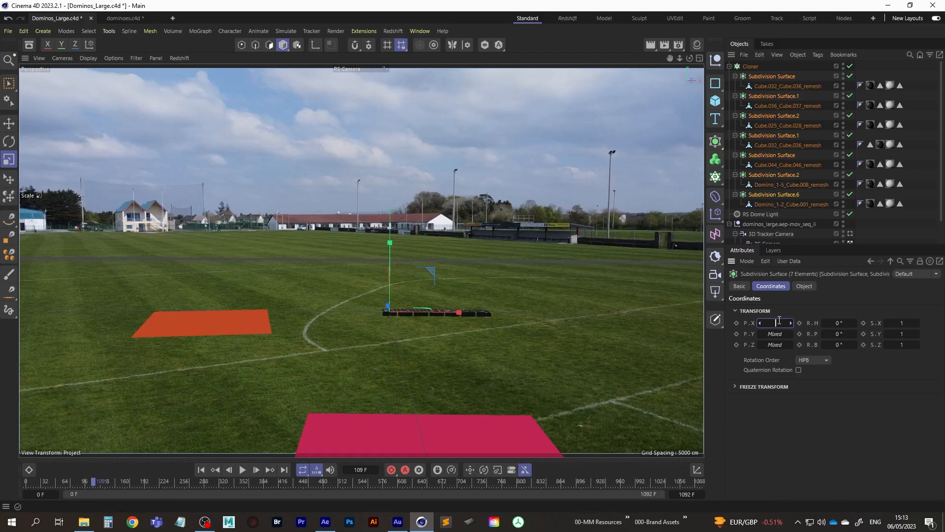
type("0")
key("Tab")
type("0")
key("Tab")
type("0")
key("Tab")
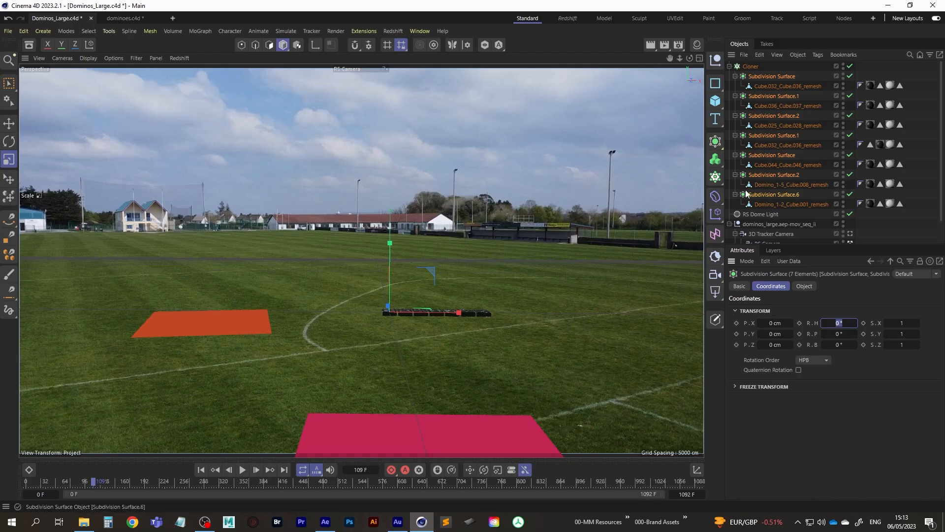
Step: Check the position coordinates of individual Subdivision Surfaces inside the Cloner and clear the selection
left_click(779, 77)
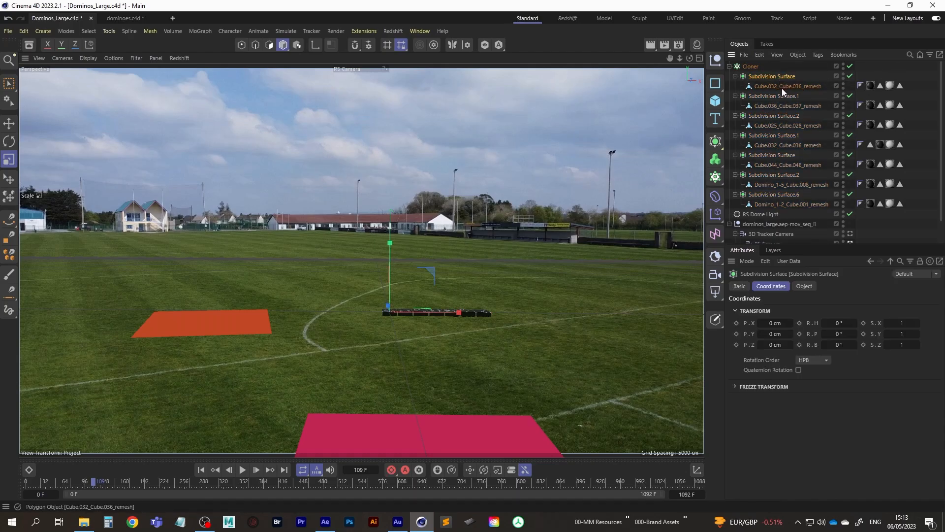
left_click(774, 95)
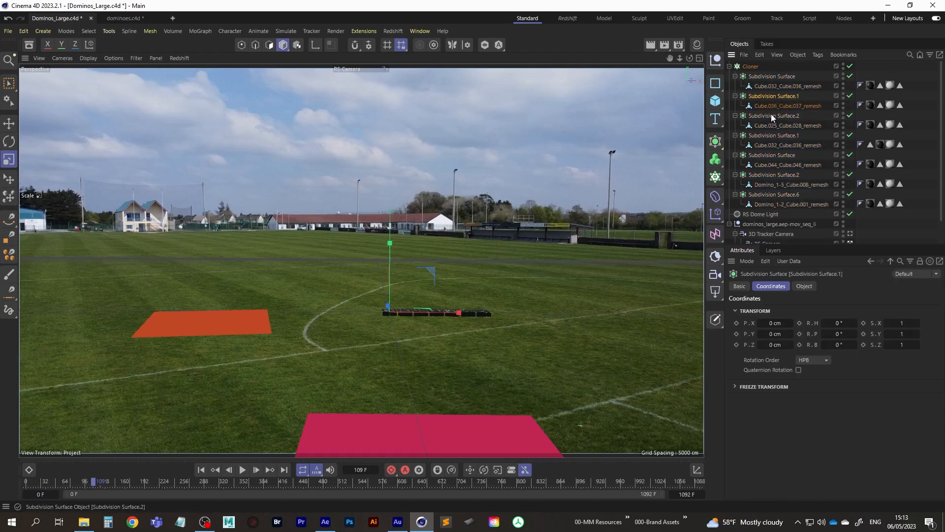
left_click(775, 154)
left_click(783, 174)
left_click(925, 197)
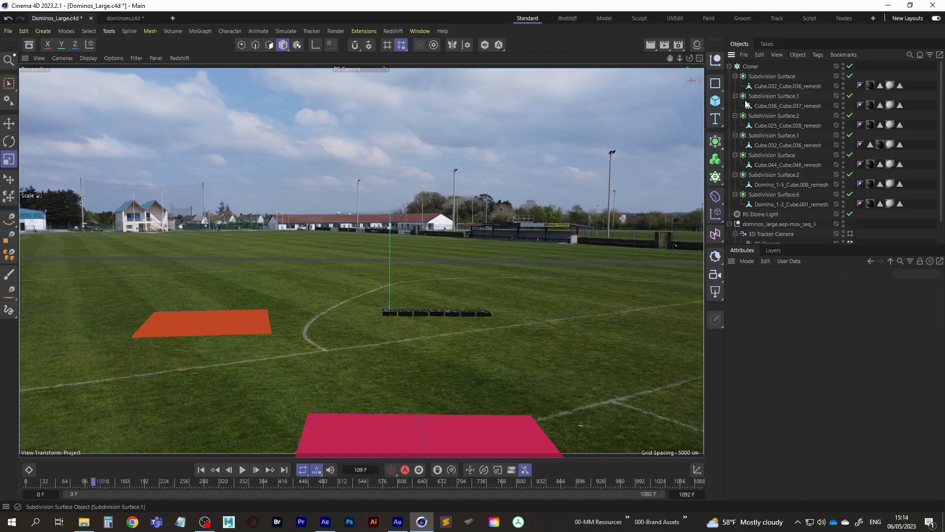
Step: Rotate the whole Cloner about its vertical axis so the domino row runs towards the camera
left_click(750, 66)
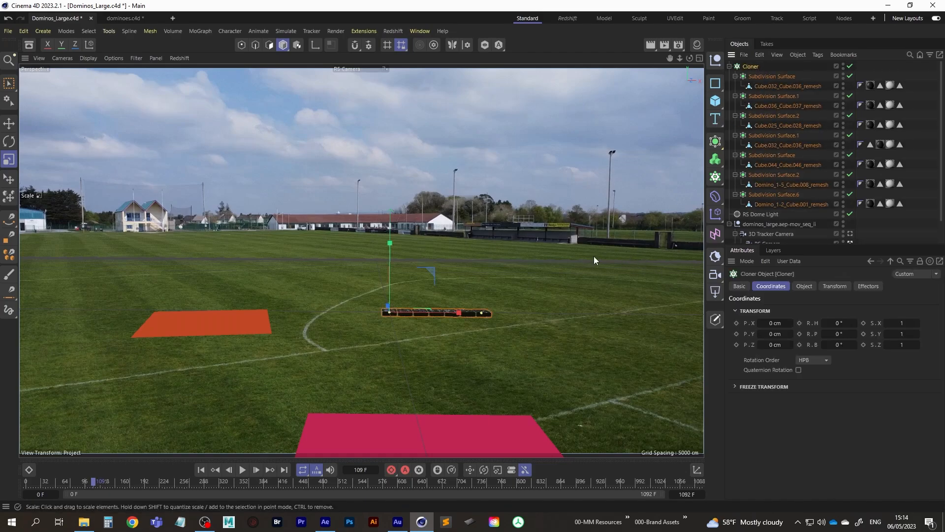
left_click(9, 141)
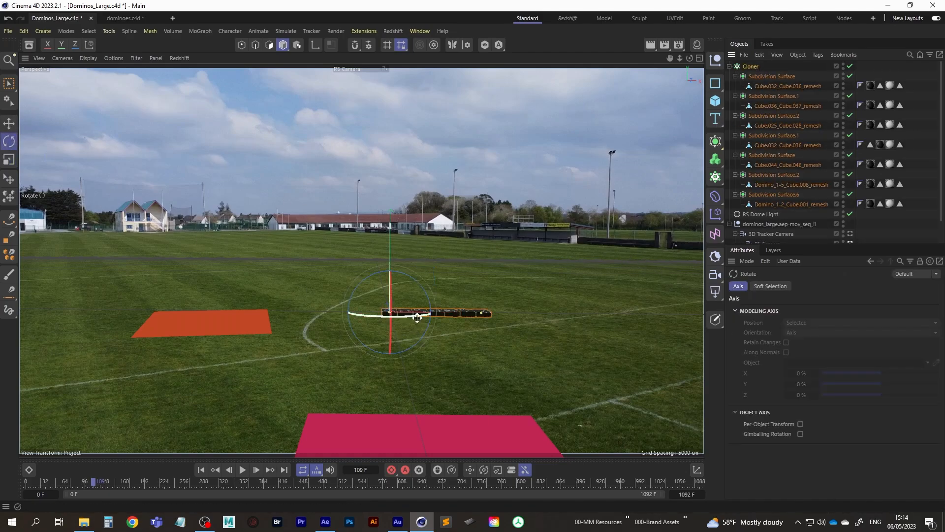
left_click_drag(418, 317, 388, 318)
Step: Inspect in the Right view how the domino row lines up with the track solids and the camera
middle_click(430, 247)
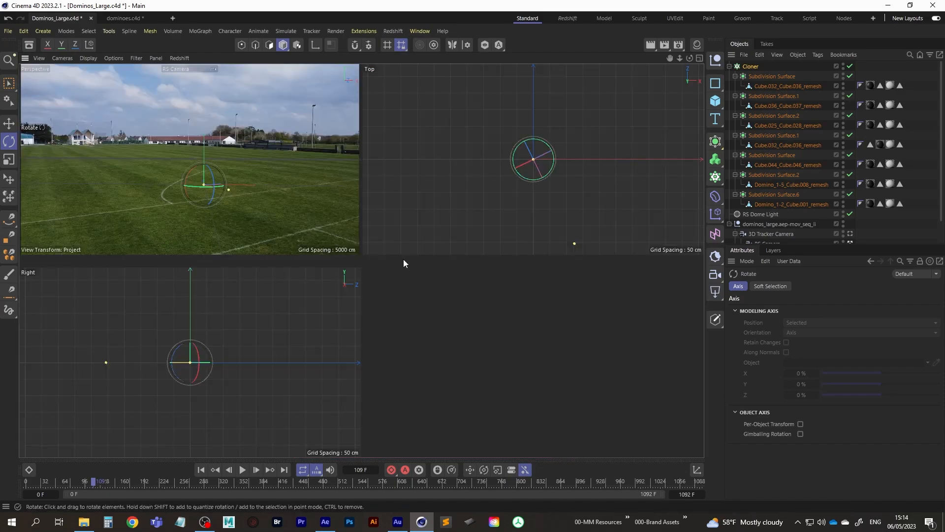
middle_click(218, 328)
right_click_drag(312, 240, 287, 267, "alt")
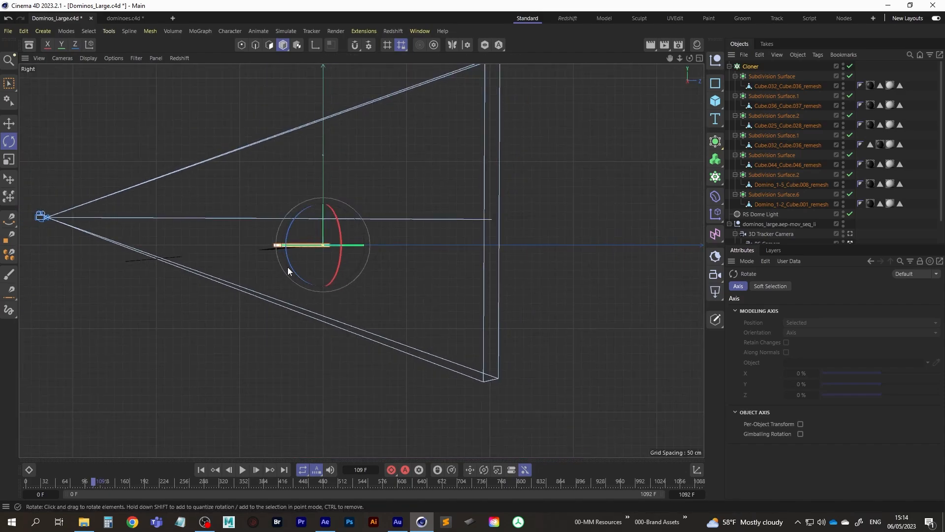
middle_click_drag(288, 267, 354, 260, "alt")
right_click_drag(354, 260, 386, 254, "alt")
middle_click_drag(385, 254, 388, 264, "alt")
right_click_drag(388, 264, 218, 285, "alt")
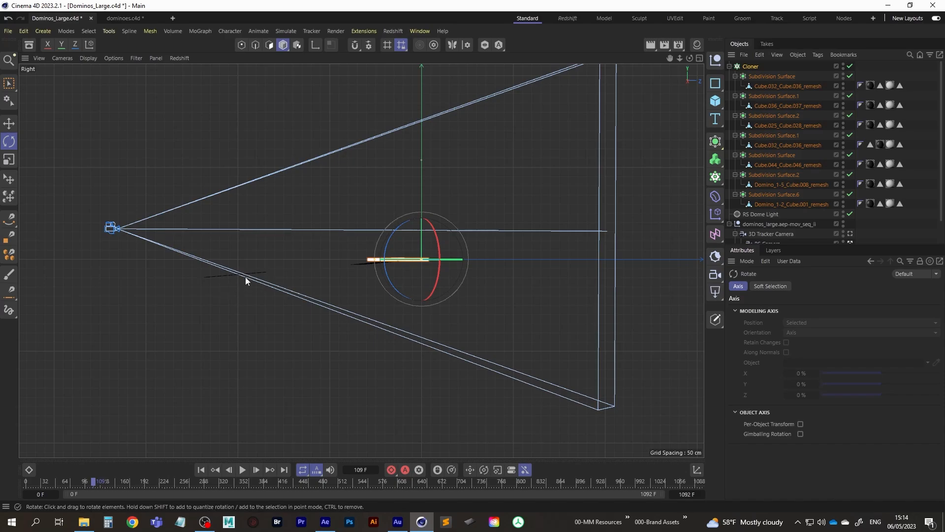
right_click_drag(266, 258, 338, 258, "alt")
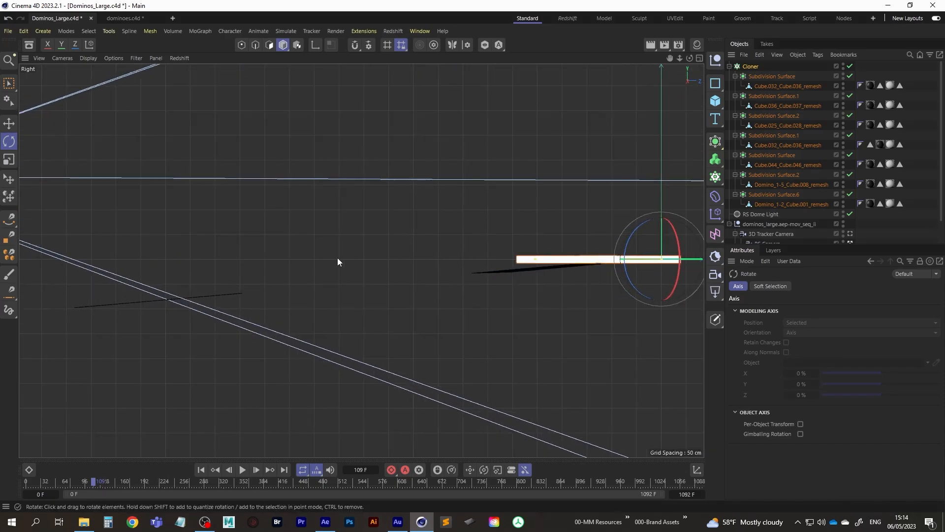
middle_click_drag(338, 258, 175, 259, "alt")
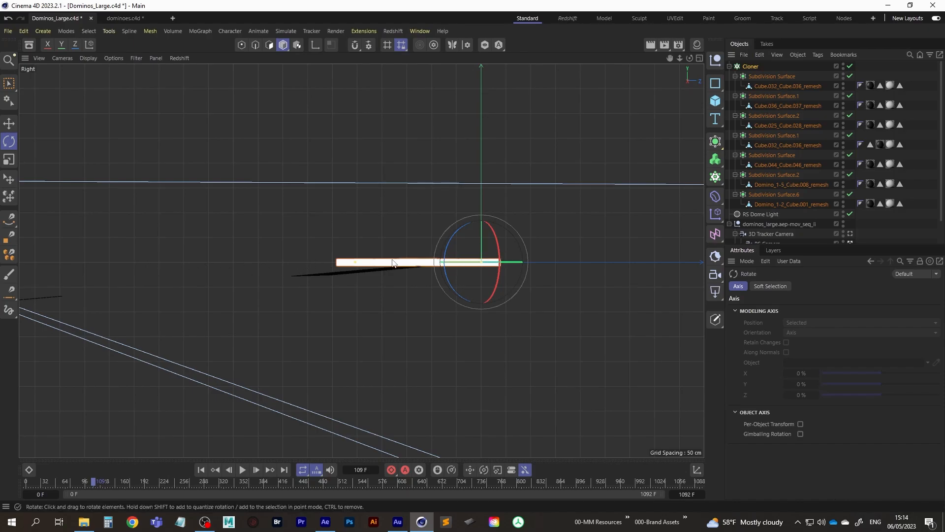
right_click_drag(304, 258, 264, 285, "alt")
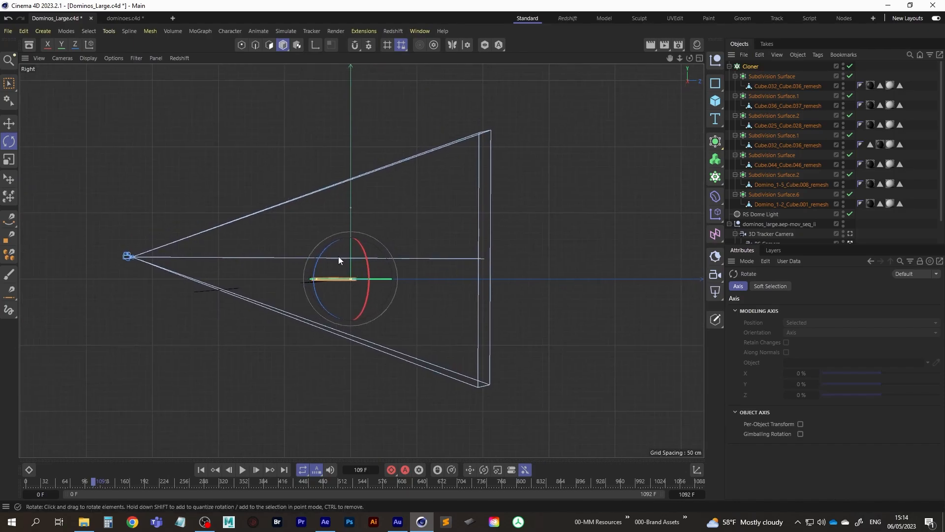
Step: Collapse the Cloner hierarchy and move the dominos_large null along Z away from the camera in the Right view
left_click(729, 66)
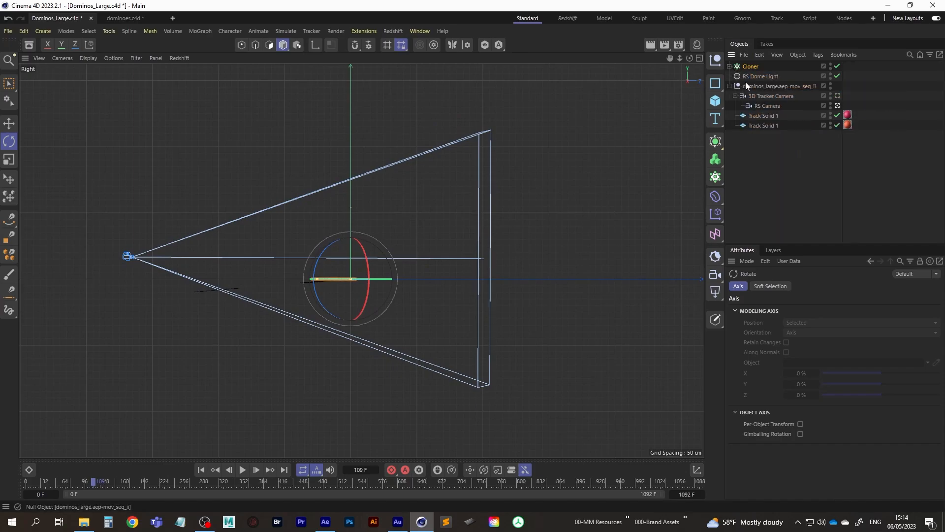
left_click(760, 86)
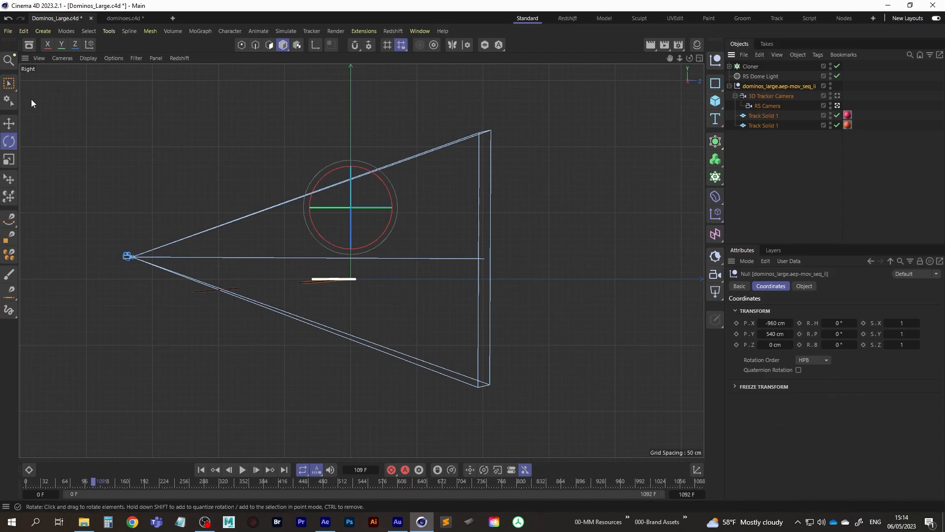
key("e")
left_click_drag(386, 169, 447, 158)
scroll(338, 289, "up", 5)
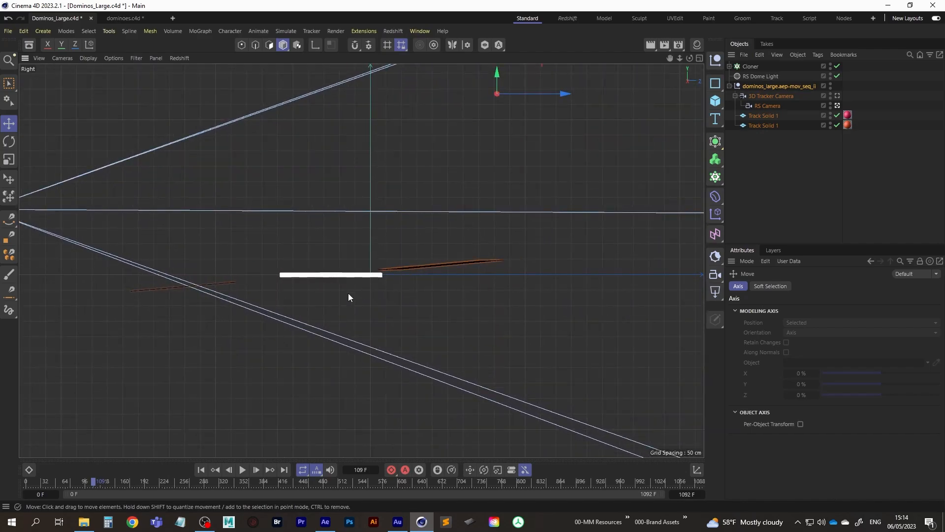
middle_click_drag(349, 294, 362, 286, "alt")
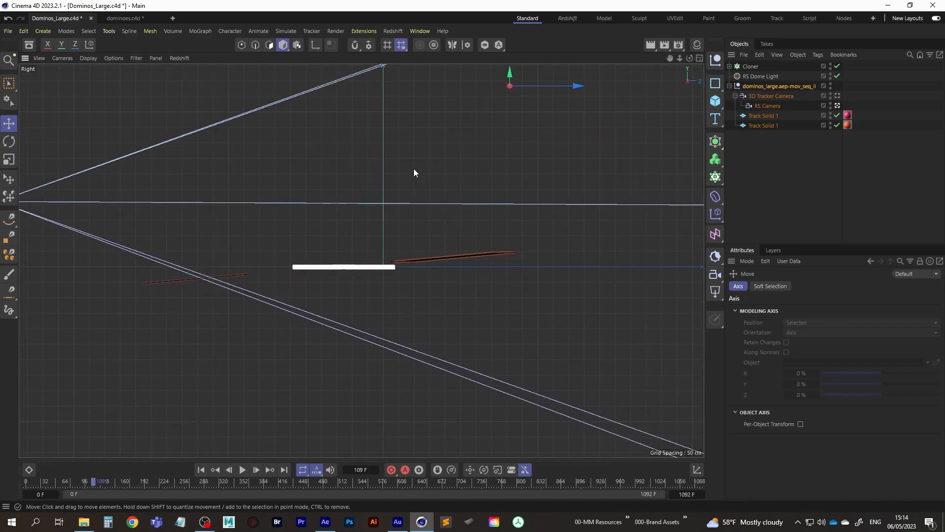
Step: Pitch the tracking null to about -5.29° and lower it so the track solids lie level with the domino row
key("r")
left_click_drag(545, 107, 546, 106)
key("e")
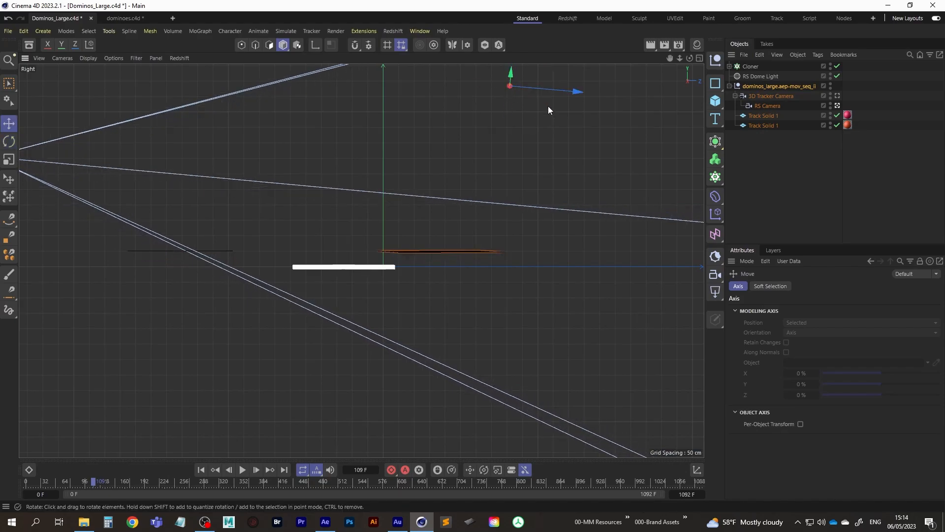
left_click_drag(511, 74, 511, 89)
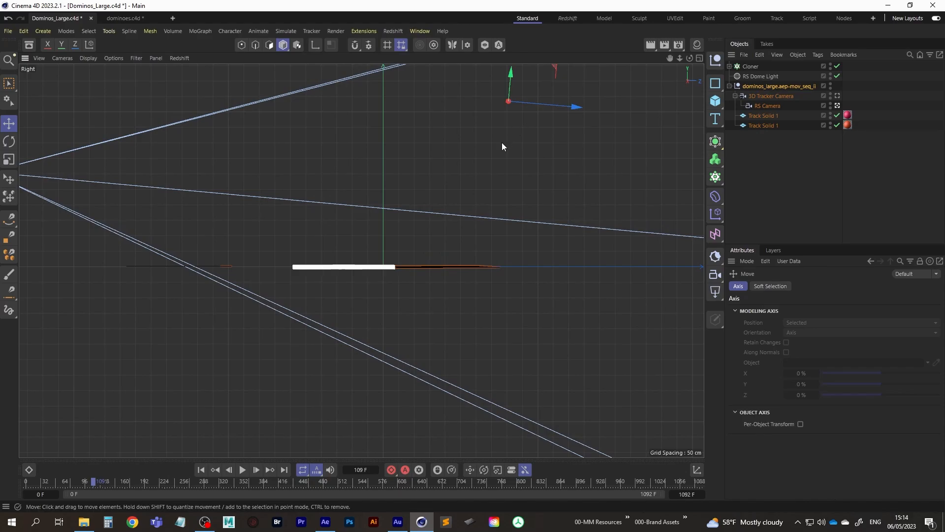
key("r")
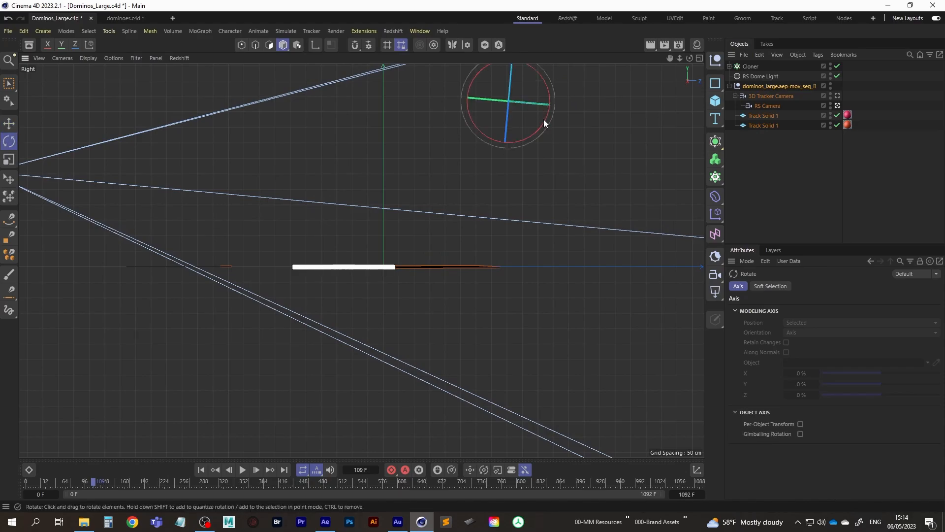
left_click_drag(544, 119, 545, 121)
key("e")
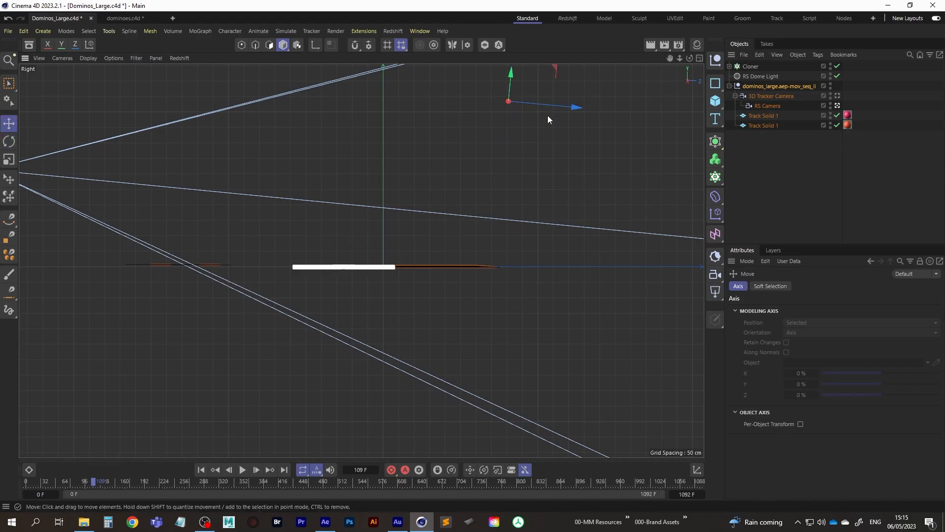
left_click_drag(512, 73, 513, 74)
Step: Fine-tune the tracking null's R.P to about -5.03°, using the Front view to judge how flat the track solids lie
middle_click(485, 246)
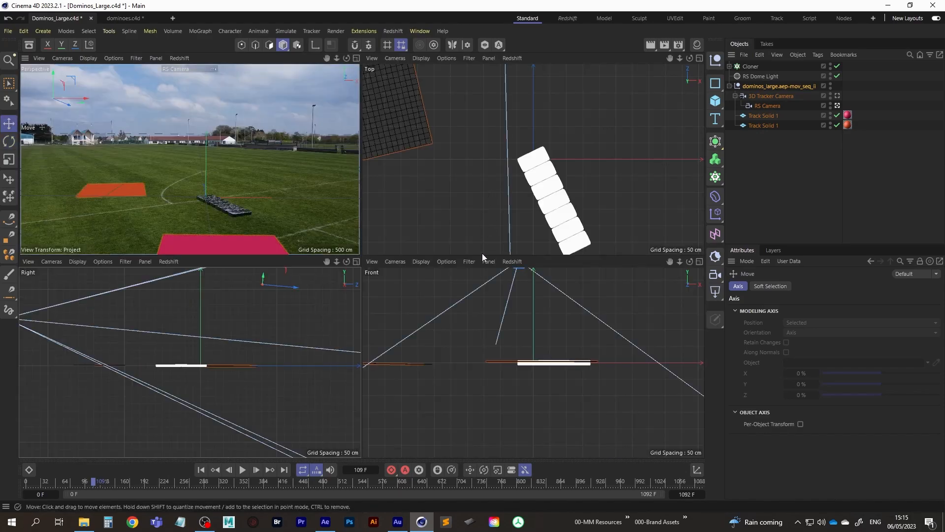
middle_click(494, 353)
scroll(383, 297, "down", 3)
left_click_drag(225, 281, 299, 286, "alt")
scroll(301, 290, "up", 4)
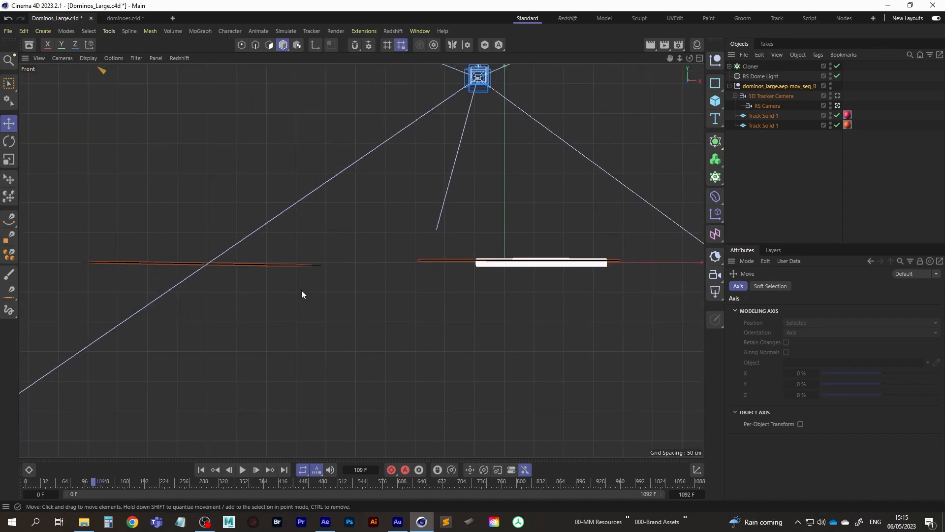
scroll(320, 281, "down", 4)
middle_click_drag(339, 273, 326, 315, "alt")
key("r")
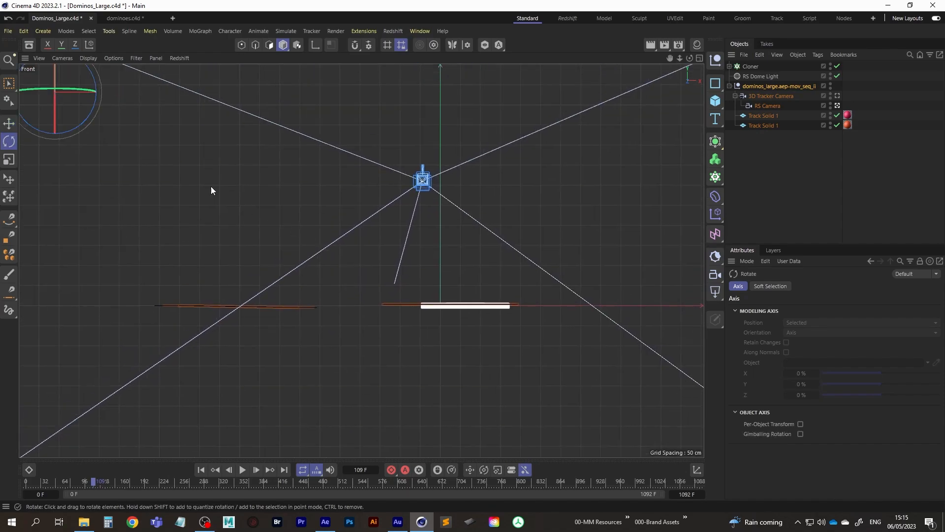
left_click(779, 86)
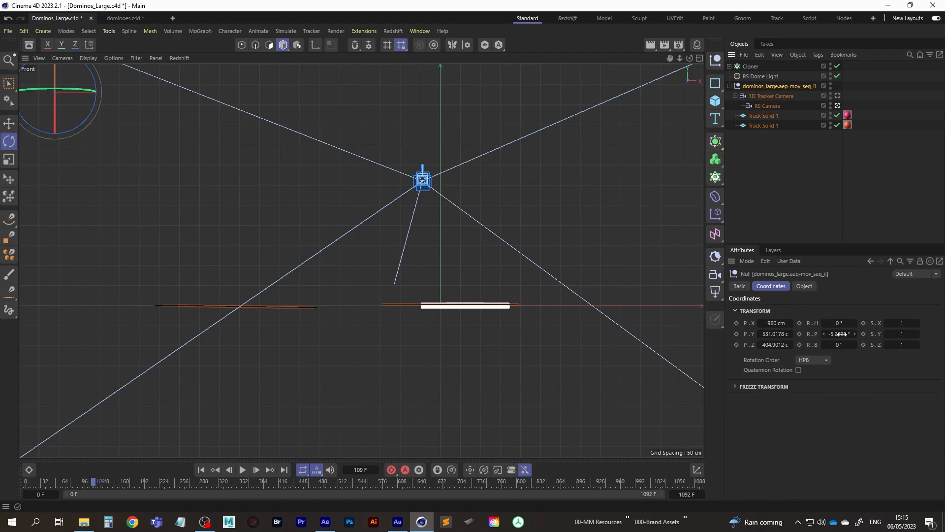
left_click_drag(841, 335, 838, 335)
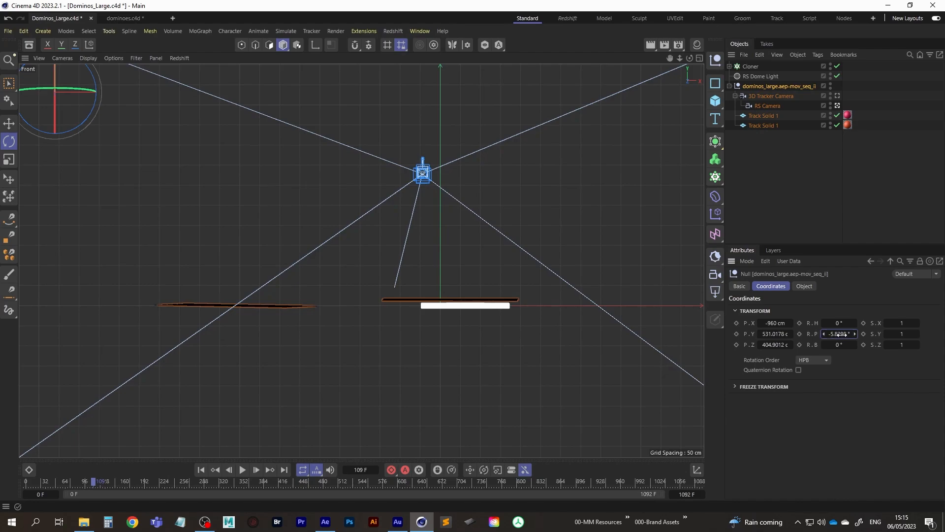
left_click_drag(839, 335, 843, 335)
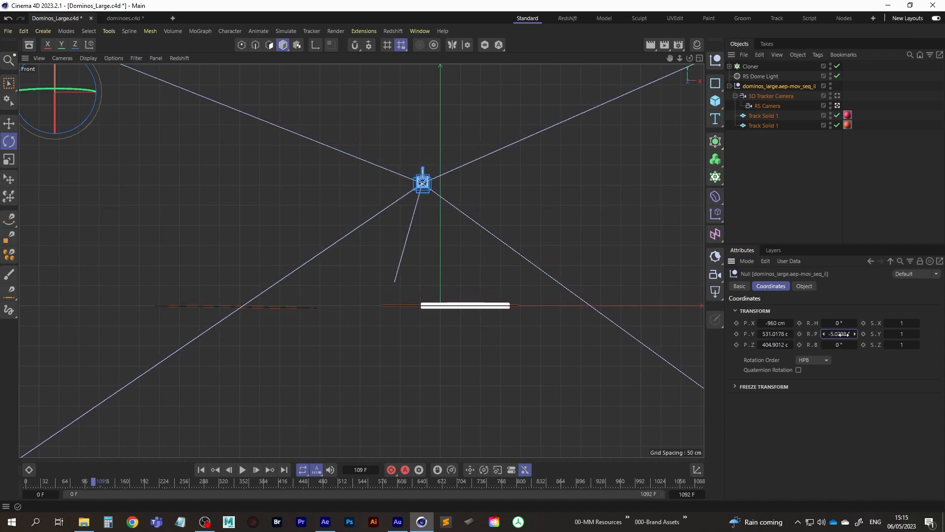
left_click_drag(843, 323, 841, 343)
key("ctrl+z")
key("ctrl+z")
Step: Raise the tracking null to a P.Y of about 533.47 cm and set its R.P to about -4.93°
key("e")
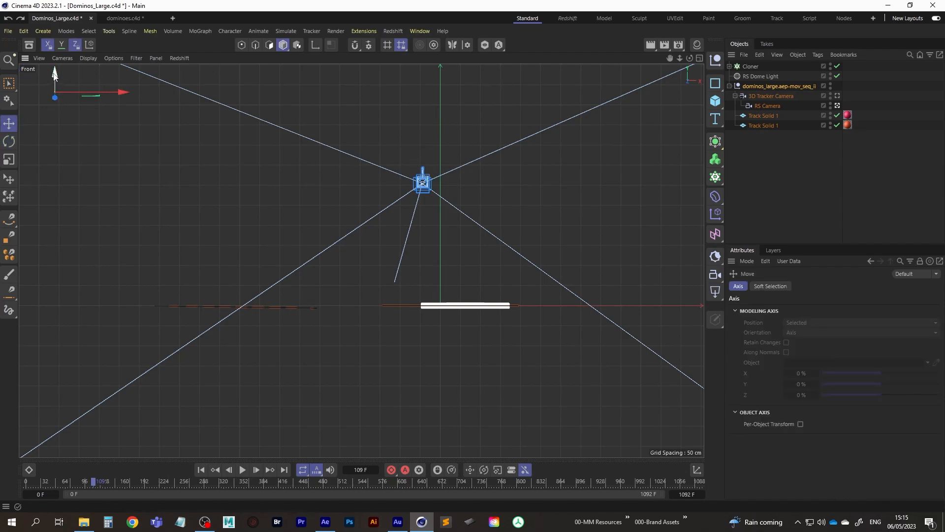
key("ctrl+y")
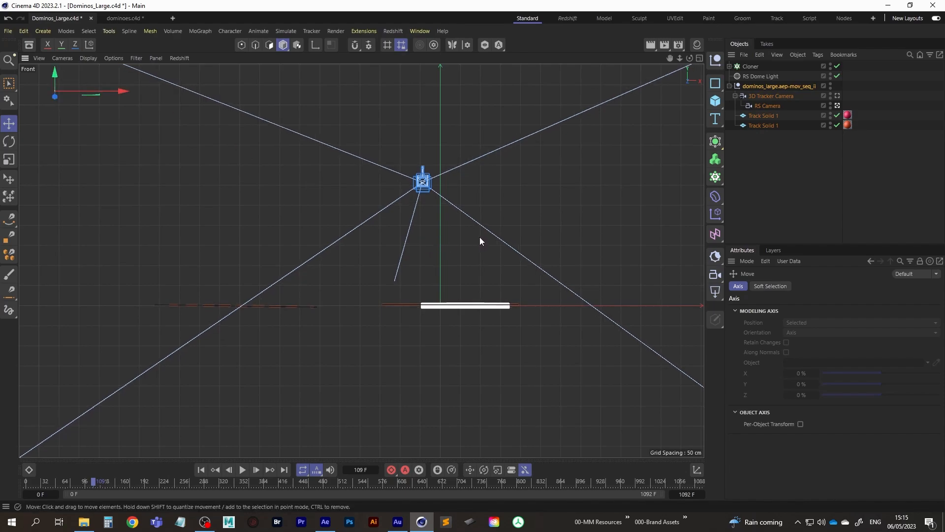
scroll(336, 320, "up", 3)
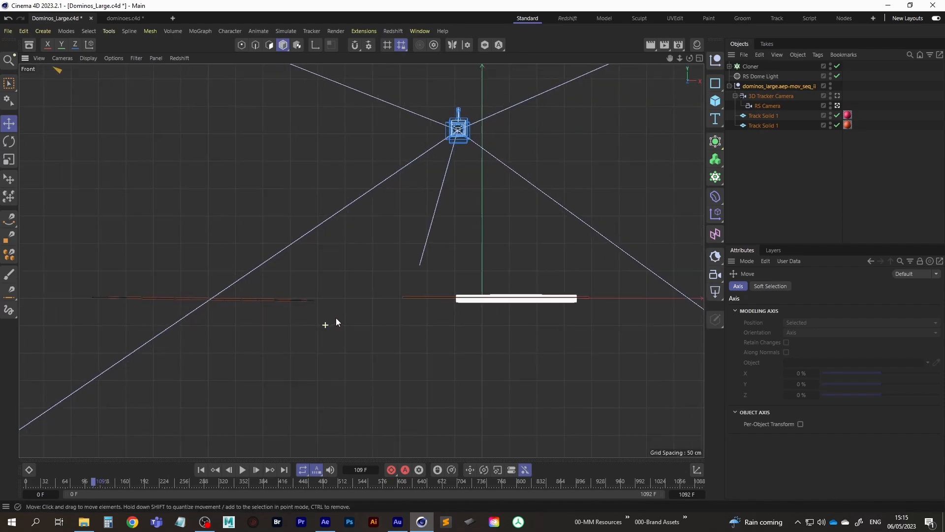
left_click(758, 87)
left_click_drag(853, 336, 840, 334)
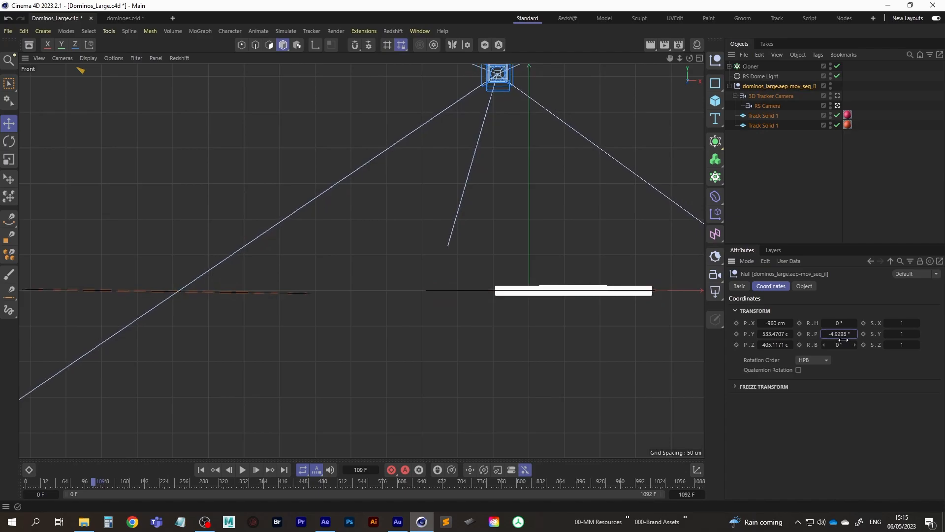
Step: Check the track solids against the domino row and ground line in the Right view and return to the RS Camera view
middle_click(486, 183)
middle_click(275, 227)
middle_click(211, 336)
middle_click(217, 333)
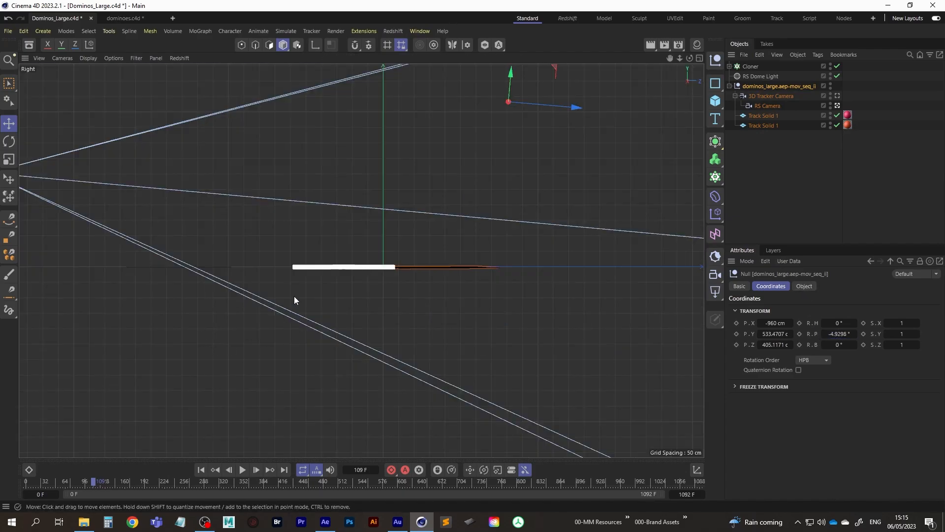
middle_click_drag(355, 262, 384, 264, "alt")
middle_click(384, 266)
middle_click(228, 312)
scroll(449, 268, "down", 2)
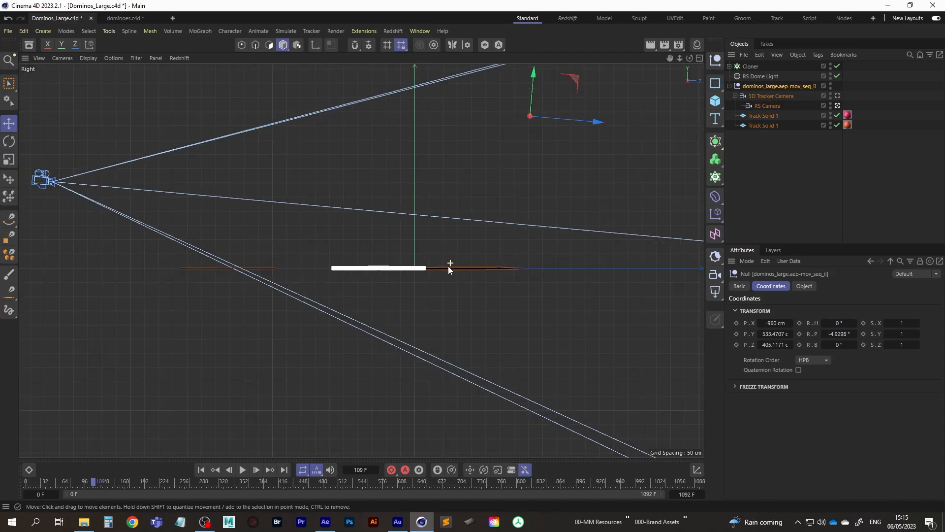
scroll(472, 274, "up", 3)
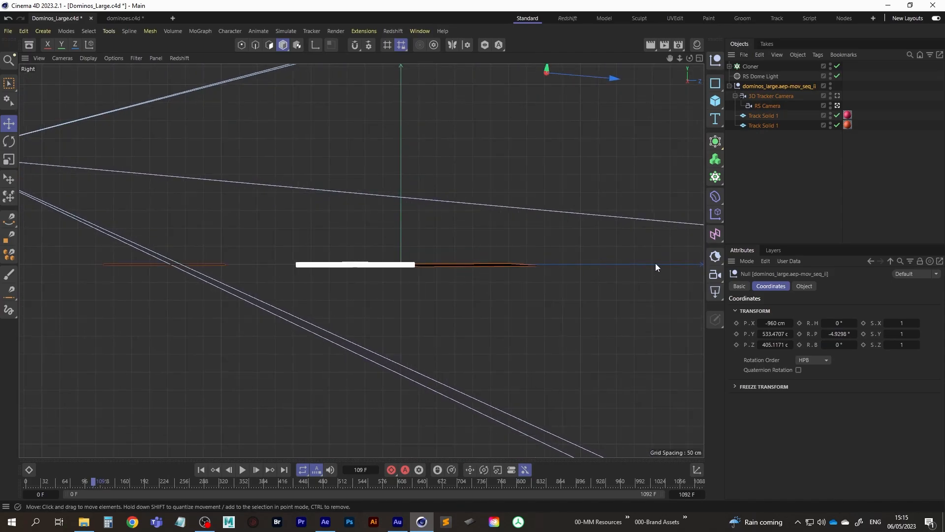
middle_click(438, 262)
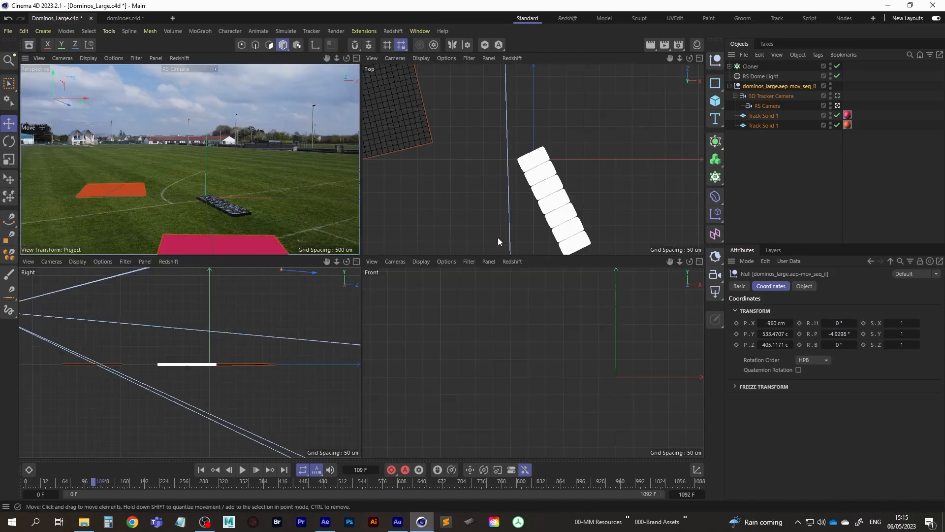
middle_click(283, 206)
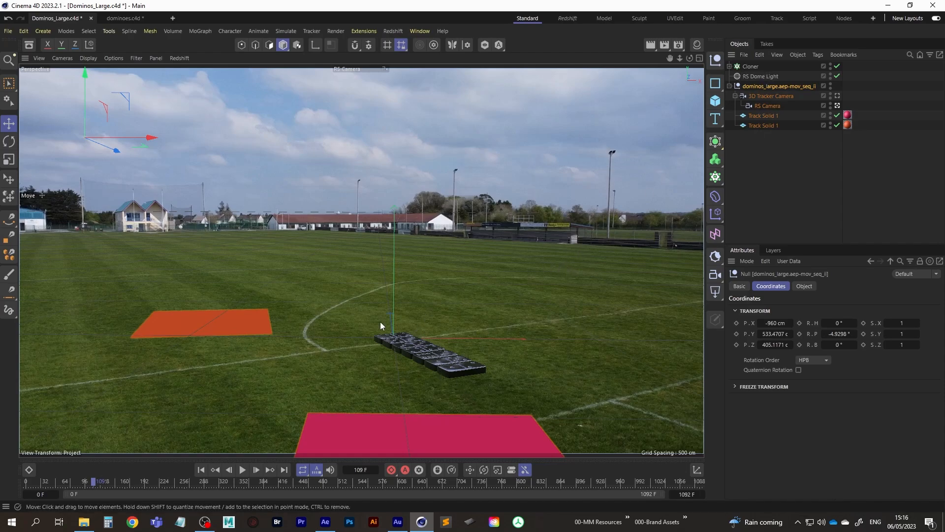
Step: Rotate the Cloner to an R.H of about -59.96° and move it back on the pitch to about P.X 127.35 cm, P.Z 336.49 cm
left_click(752, 66)
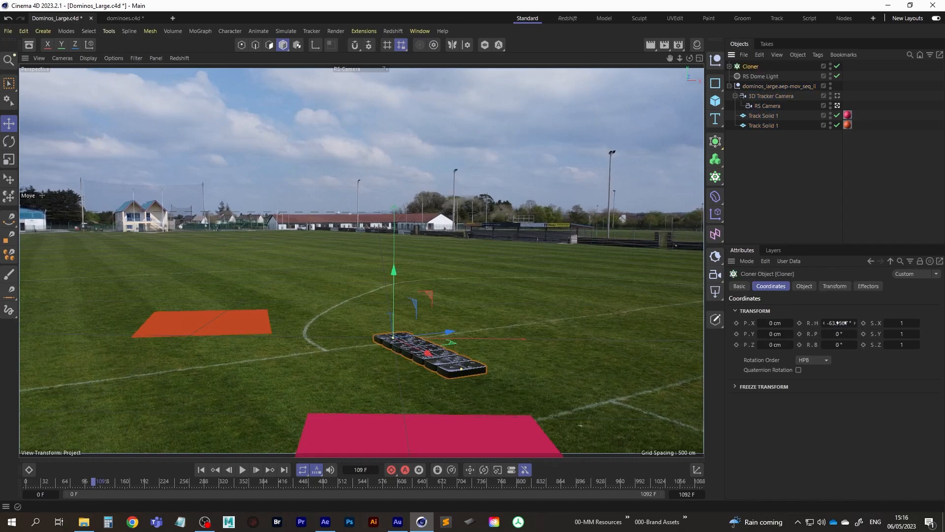
left_click_drag(838, 323, 838, 323)
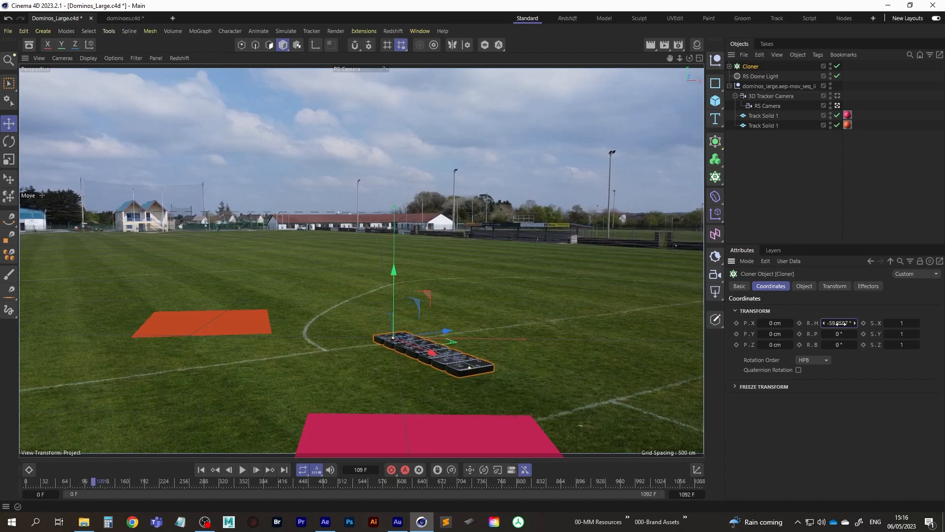
left_click_drag(456, 327, 489, 317)
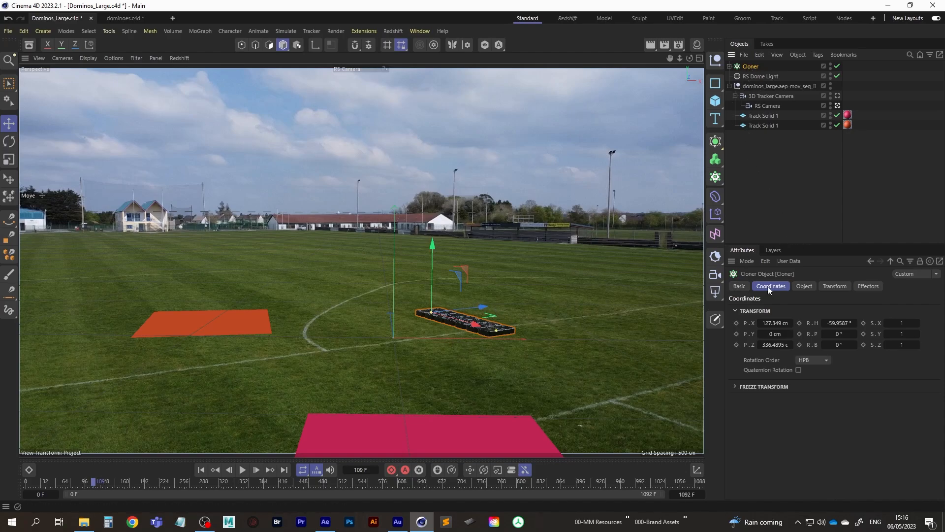
Step: Set the Cloner's clone transform rotation to R.H 90° and R.P 90° so the dominoes stand upright
left_click(836, 287)
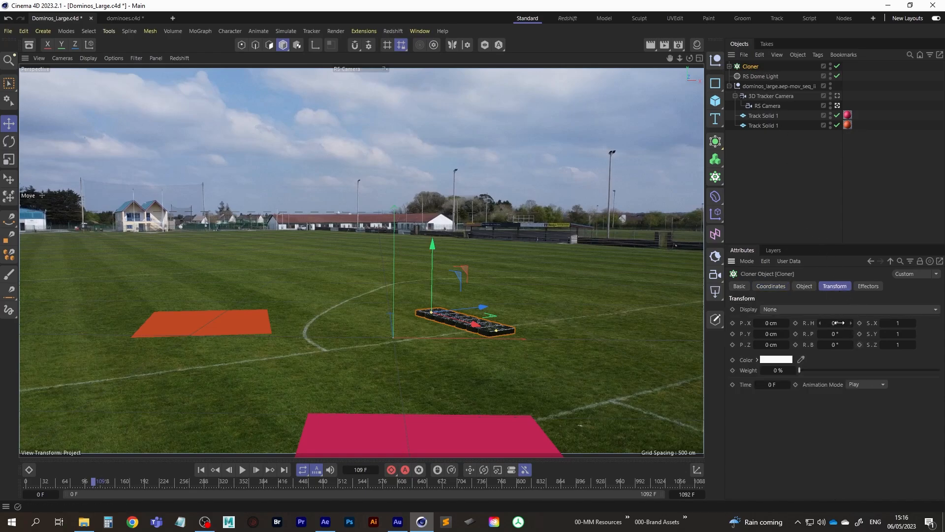
left_click_drag(836, 322, 792, 329)
double_click(839, 324)
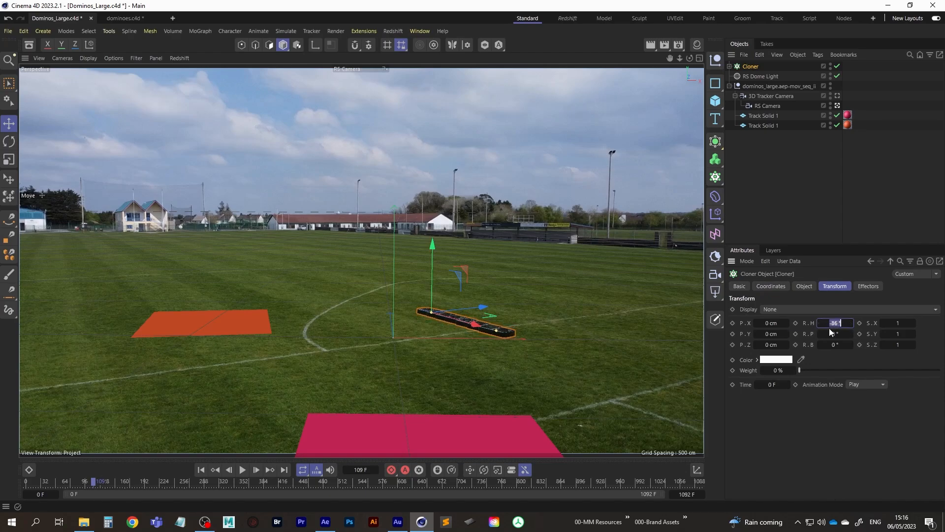
type("90")
key("Return")
double_click(842, 334)
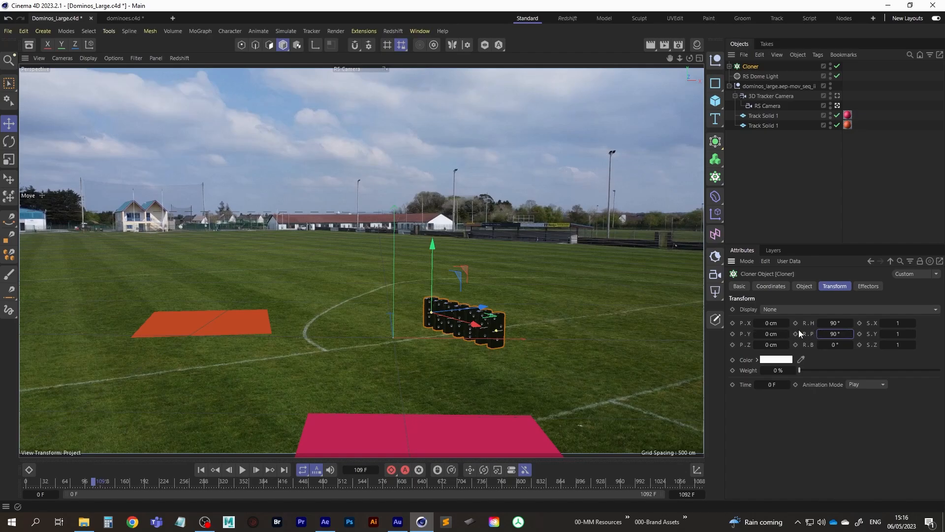
Step: Raise the Cloner in the Right view to a P.Y of about 44.25 cm so the dominoes' bases rest on the ground line
middle_click(483, 326)
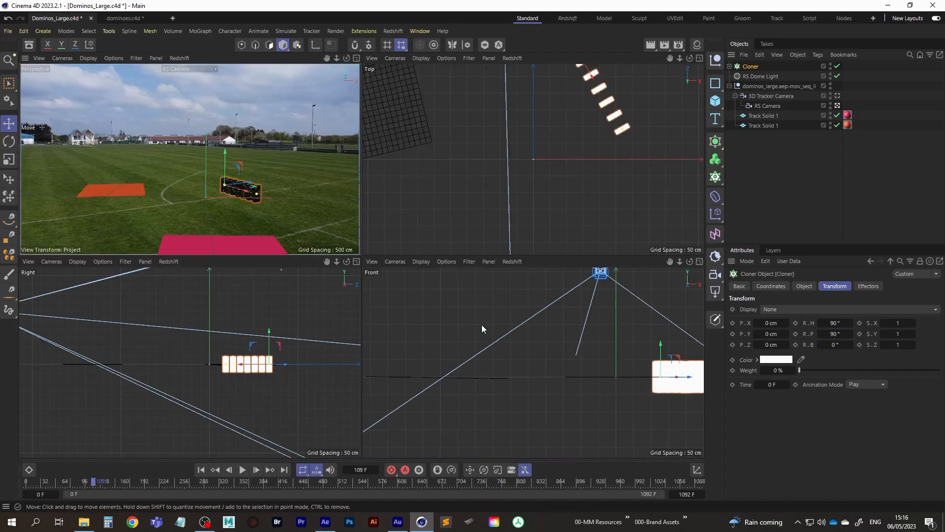
middle_click(288, 361)
scroll(493, 270, "up", 6)
middle_click_drag(473, 256, 465, 285, "alt")
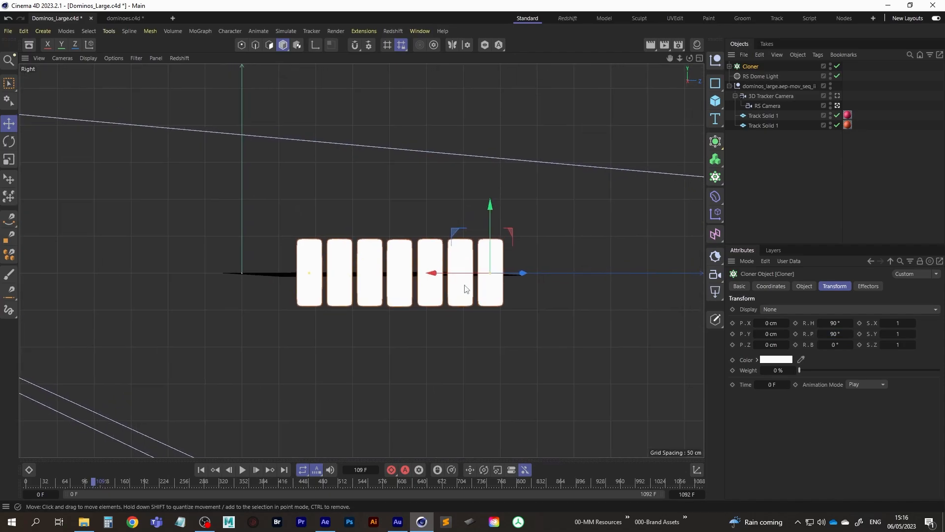
scroll(492, 281, "up", 4)
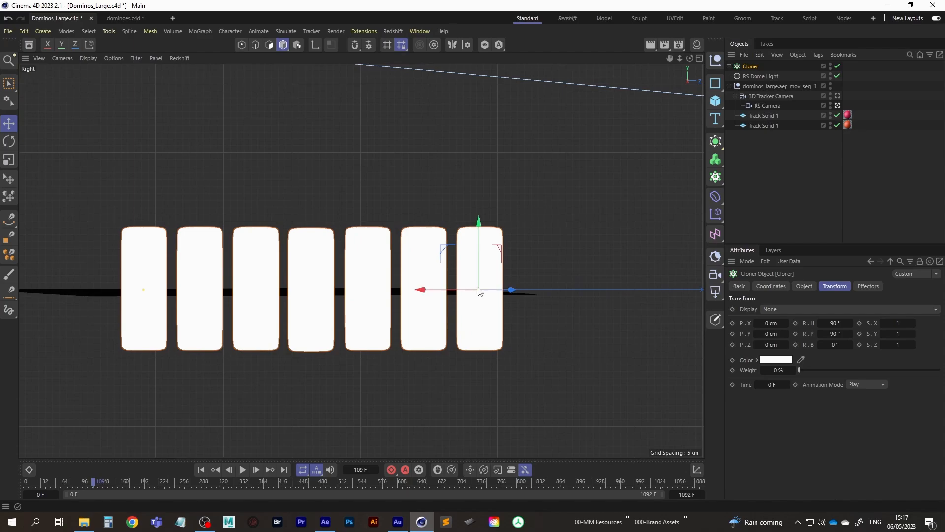
left_click_drag(479, 222, 477, 164)
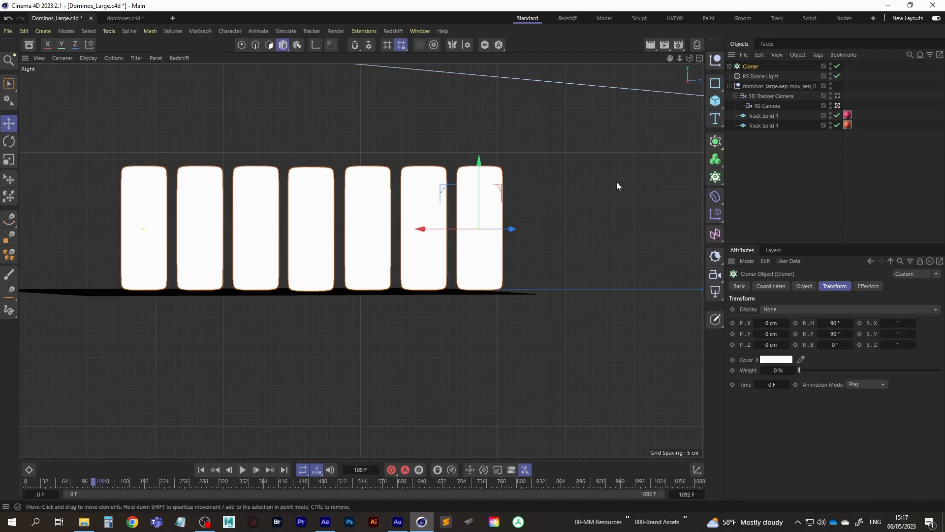
middle_click(539, 235)
middle_click(256, 207)
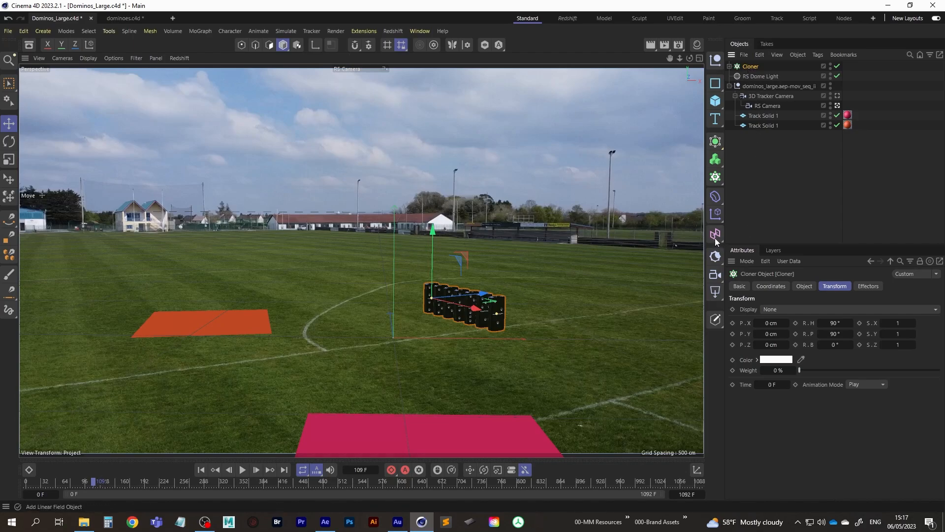
Step: Add a Step effector to the Cloner, flip its spline horizontally, and check the scaled dominoes in the four views
left_click(716, 216)
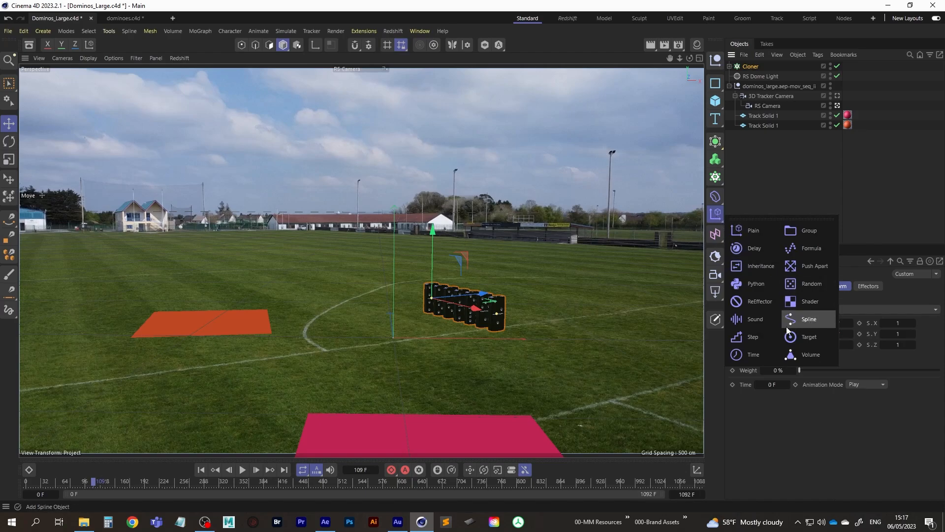
left_click(752, 338)
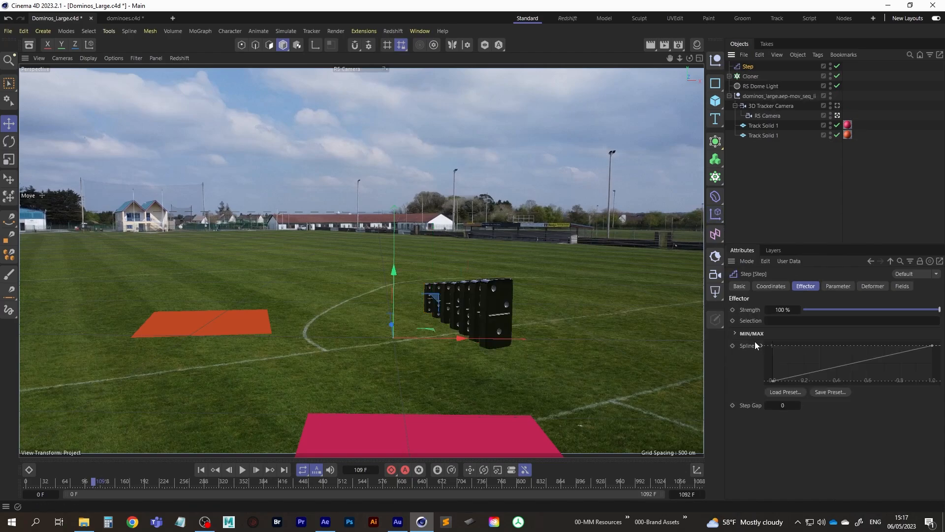
right_click(812, 359)
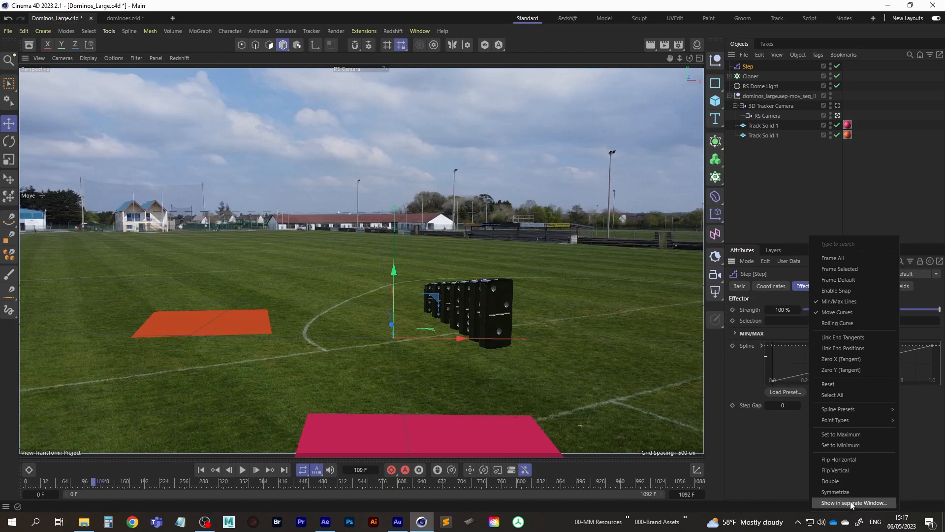
left_click(850, 460)
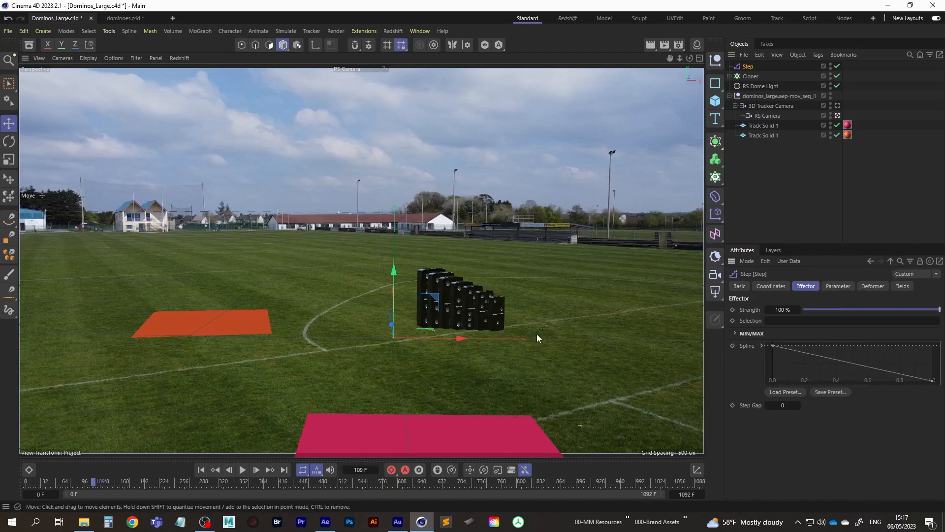
middle_click(478, 304)
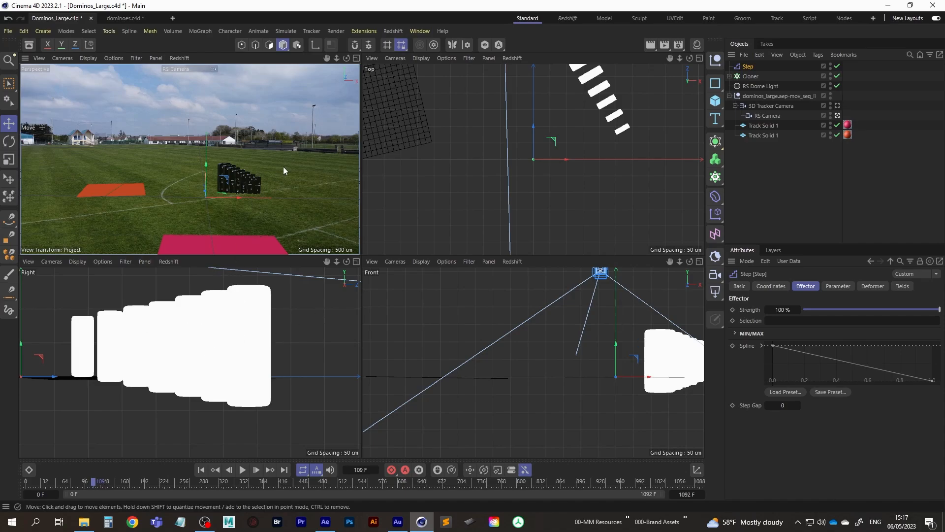
middle_click(261, 186)
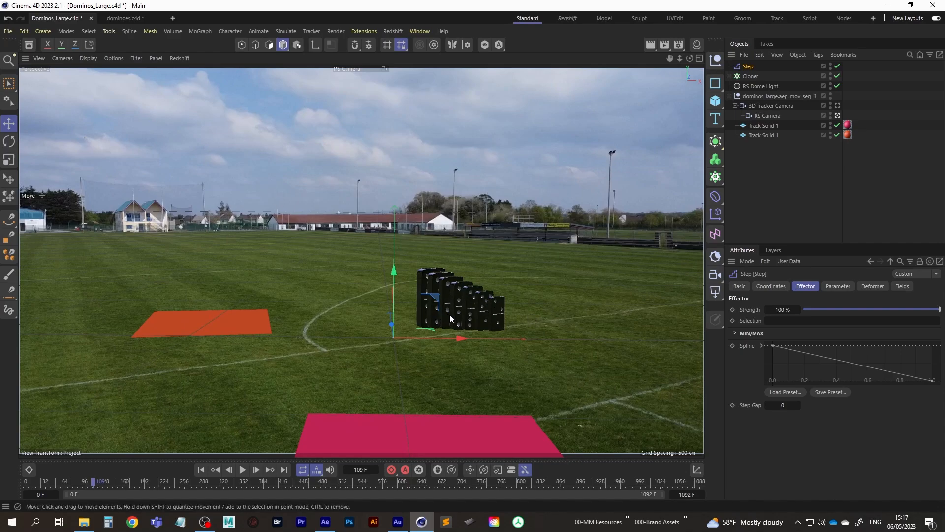
middle_click(477, 313)
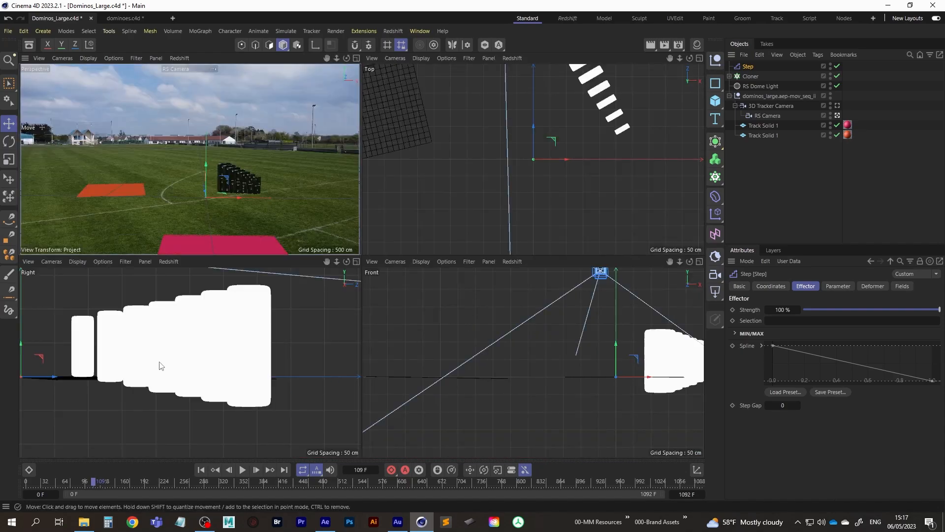
Step: Inspect the first Subdivision Surface's axis in the Right view, disable the Step effector, and return to the RS Camera view
left_click(749, 76)
left_click(729, 76)
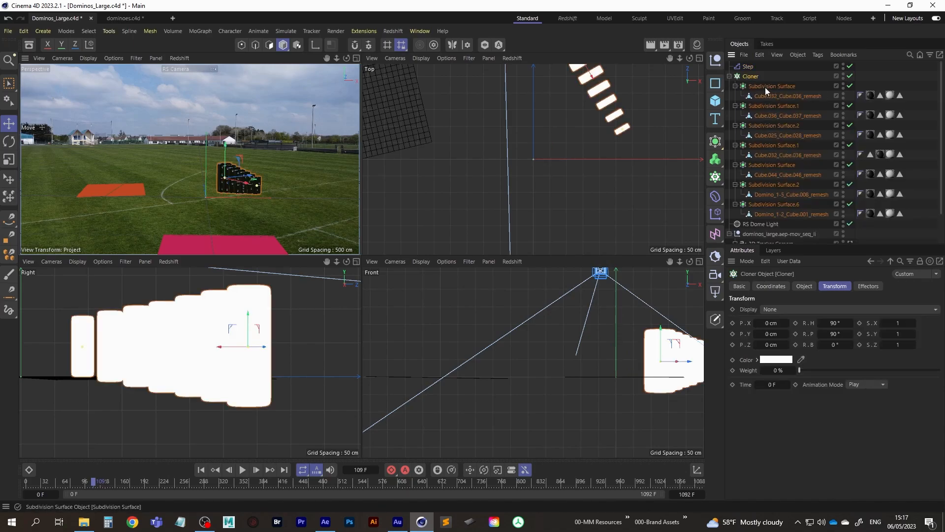
left_click(771, 86)
middle_click(355, 300)
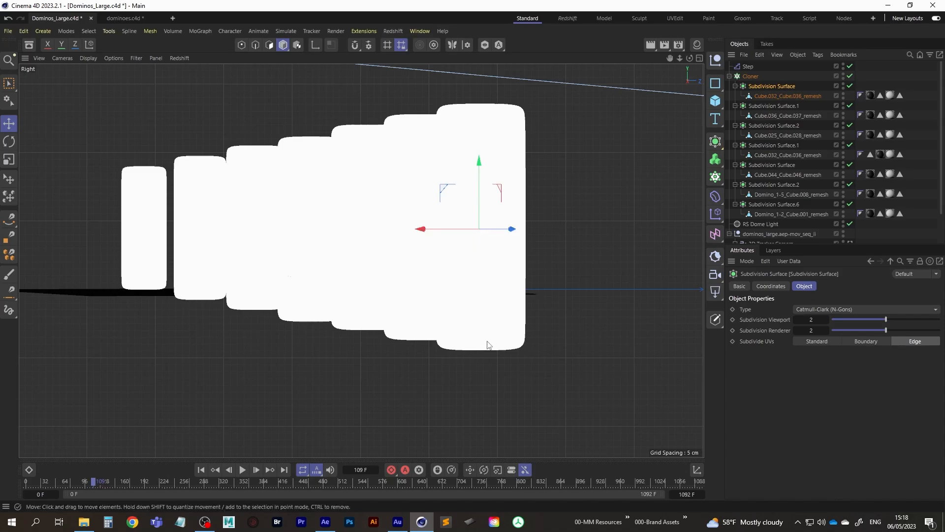
left_click(850, 66)
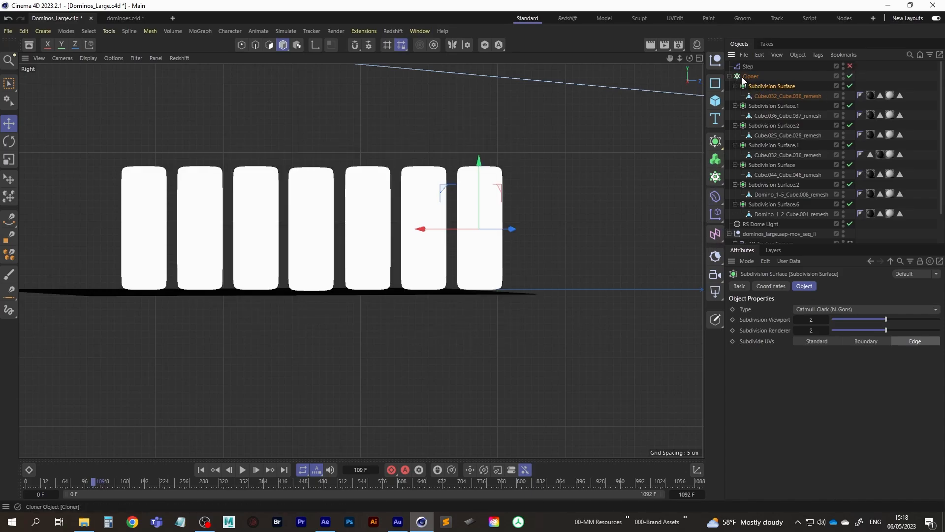
middle_click(498, 181)
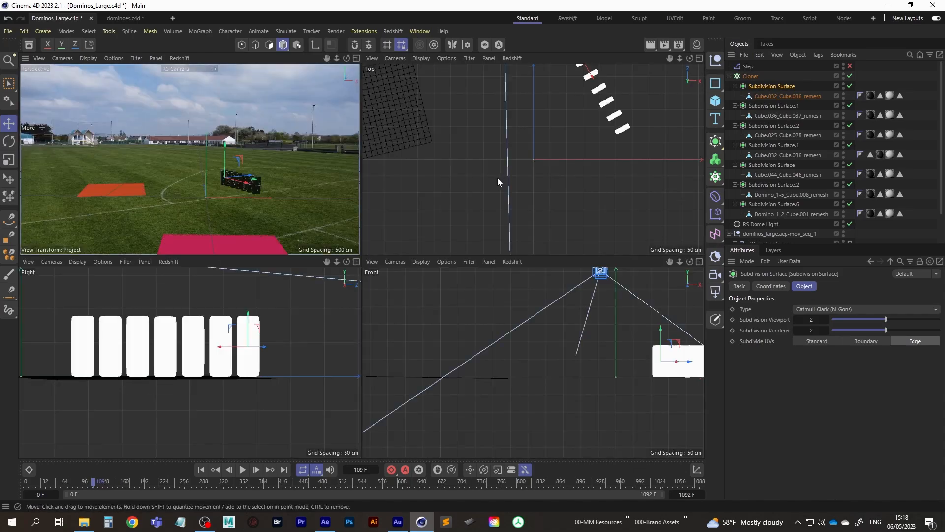
middle_click(242, 195)
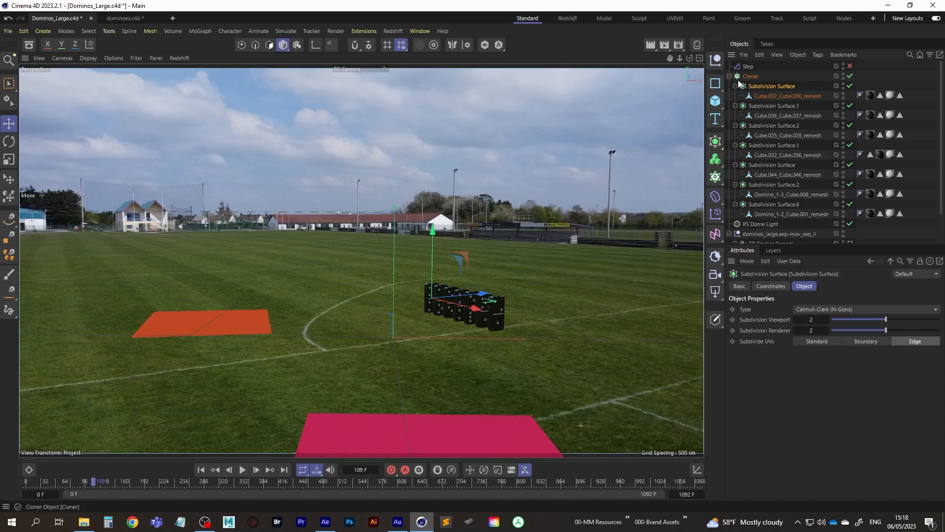
Step: Disable the Cloner and frame the original flat domino up close through the Default Camera
left_click(850, 76)
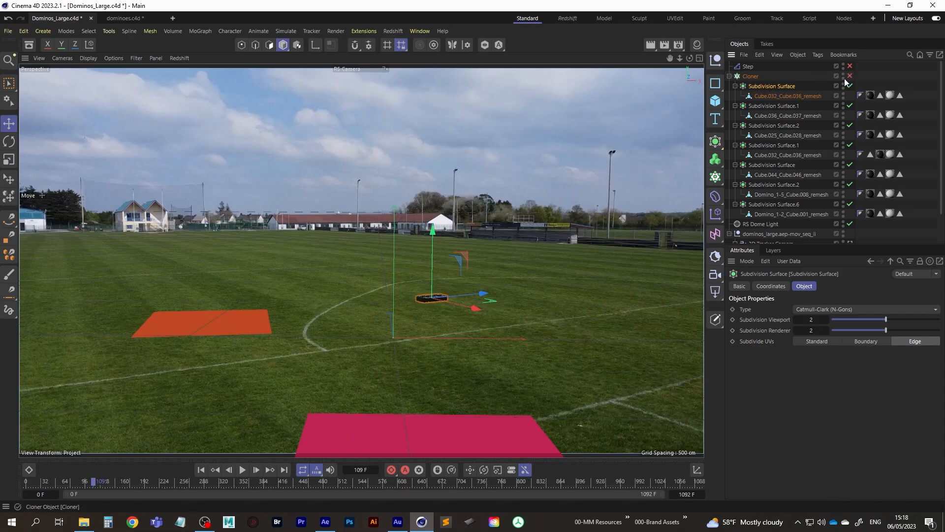
left_click(353, 69)
left_click(379, 78)
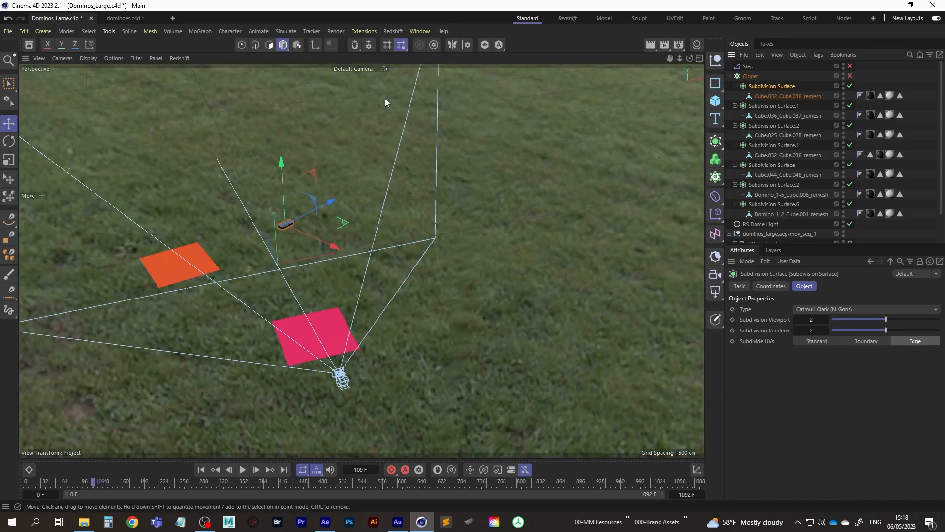
right_click_drag(282, 226, 355, 217, "alt")
middle_click_drag(356, 216, 348, 259, "alt")
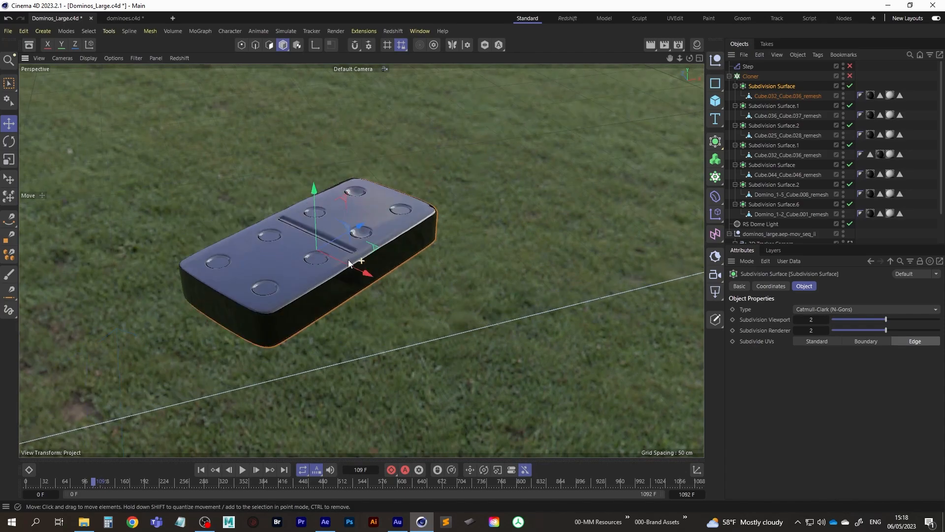
left_click_drag(323, 282, 581, 294, "alt")
Step: Try pulling the overlapping dominoes apart sideways and undo the moves
left_click(318, 268)
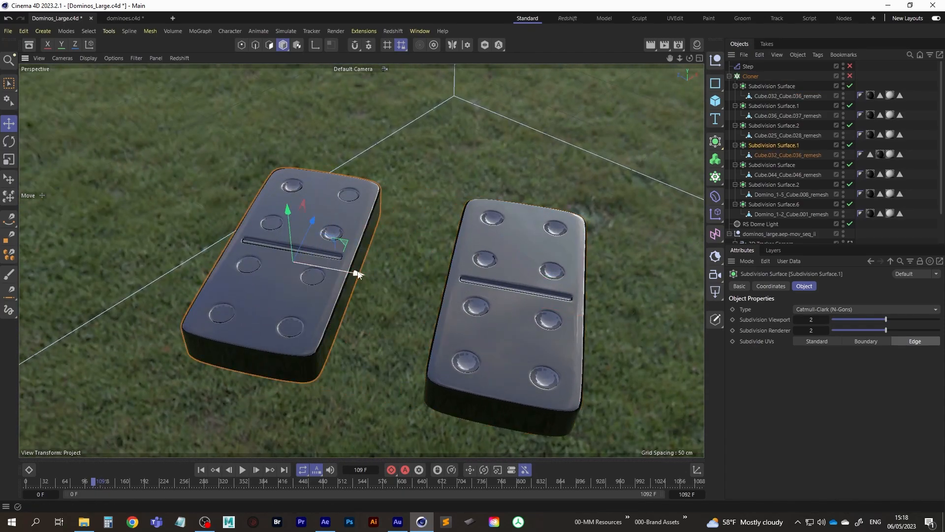
left_click_drag(357, 272, 150, 236)
left_click(294, 266)
left_click_drag(363, 276, 583, 288)
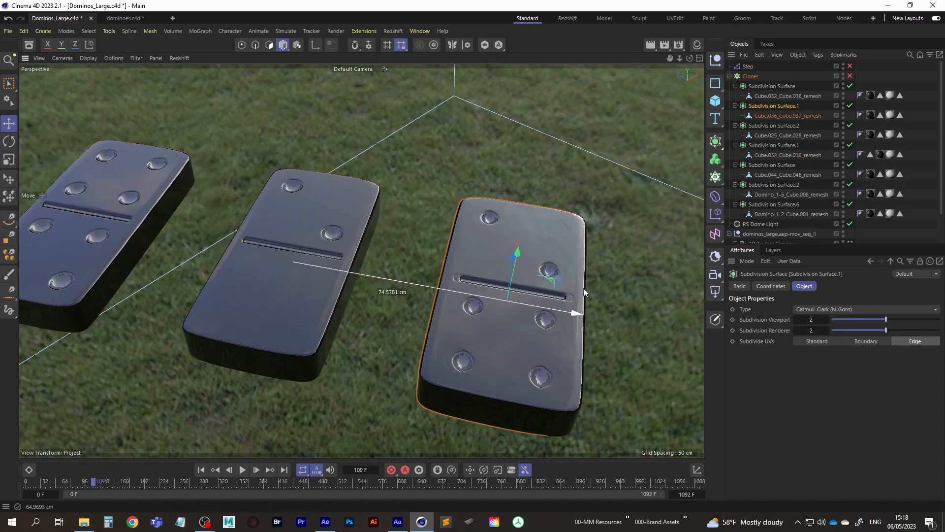
key("ctrl+z")
key("ctrl+z")
key("ctrl+z")
key("ctrl+z")
key("ctrl+z")
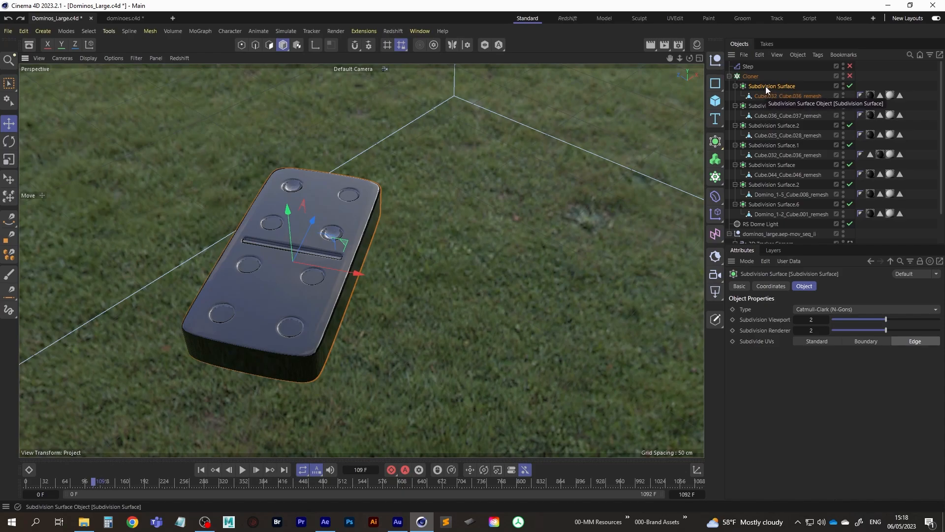
Step: Try Connect Objects + Delete on the first Subdivision Surface and its mesh with R.H set to 0°, and undo it
middle_click(764, 87)
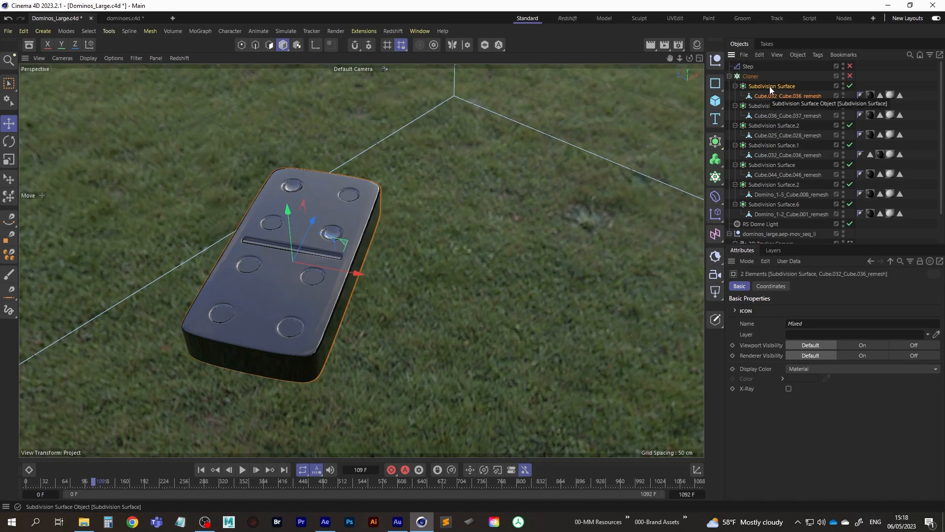
right_click(770, 87)
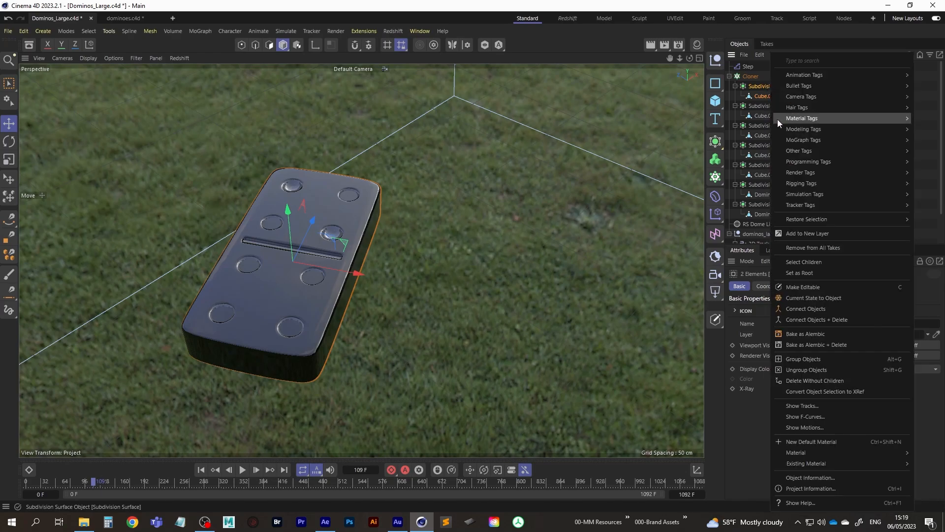
left_click(818, 320)
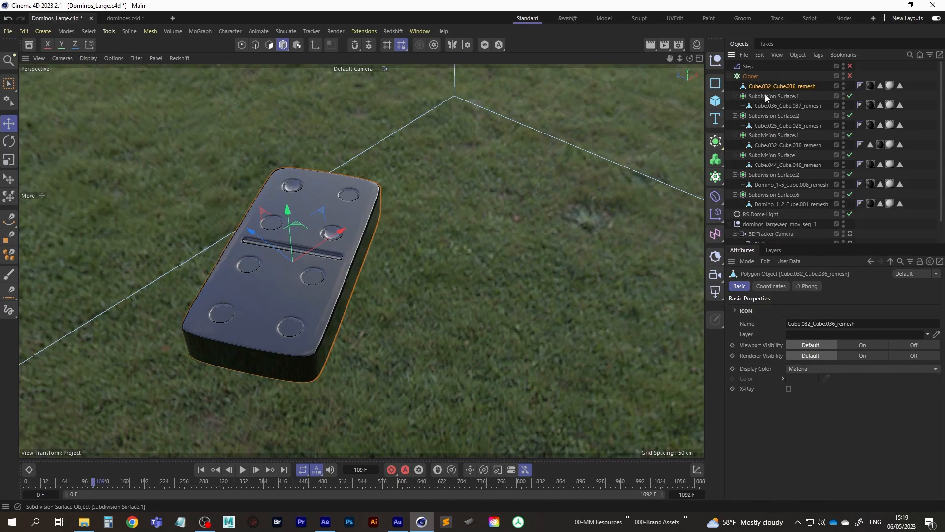
left_click(771, 286)
left_click(845, 322)
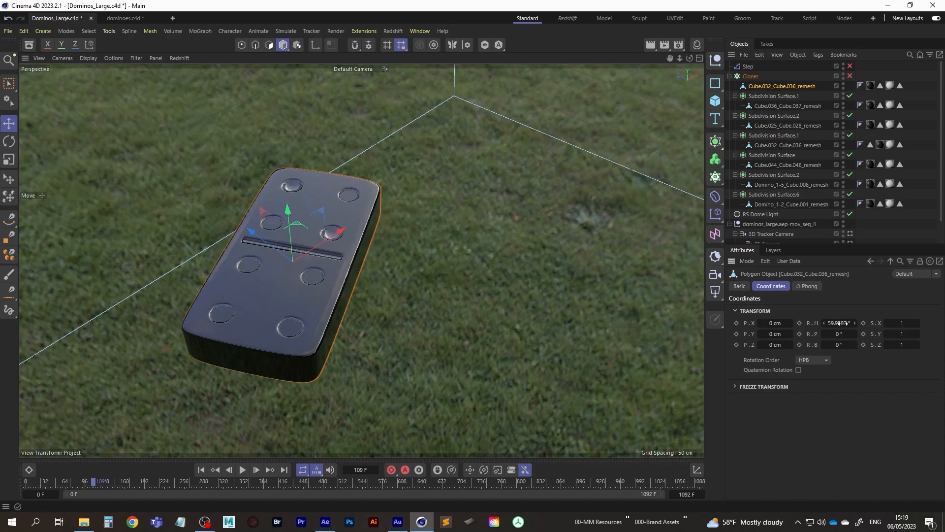
left_click(846, 323)
type("0")
key("Return")
key("ctrl+z")
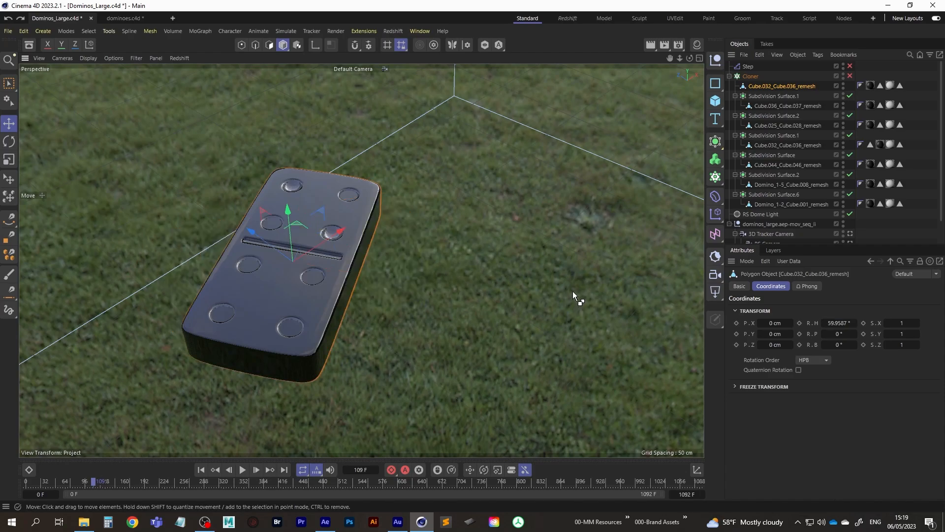
key("ctrl+z")
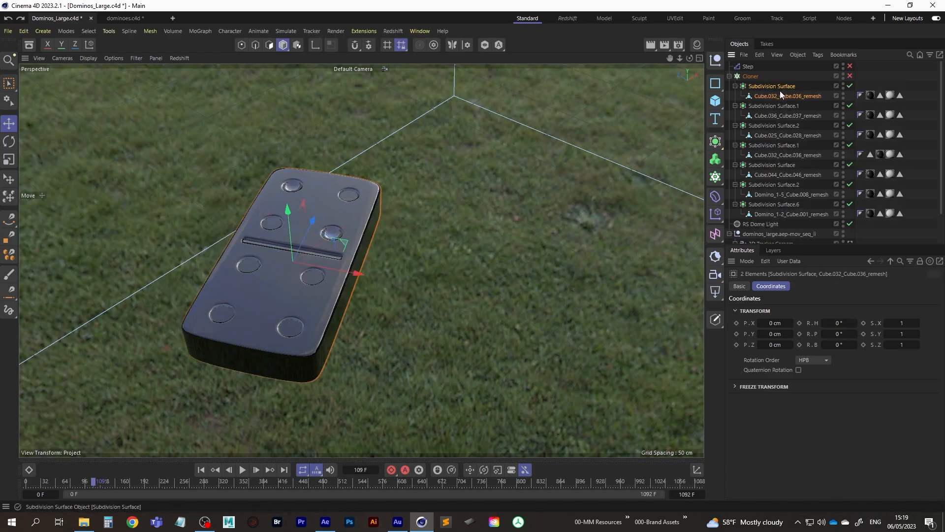
Step: Set the Cloner's P.X, P.Y and P.Z to 0 cm and its R.H to 0°, and frame the domino at the origin
left_click(764, 86)
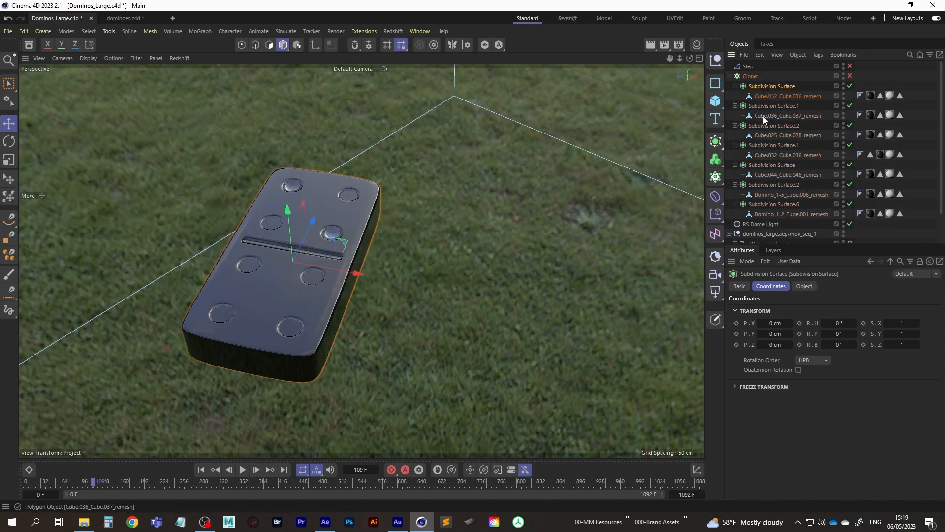
left_click(750, 76)
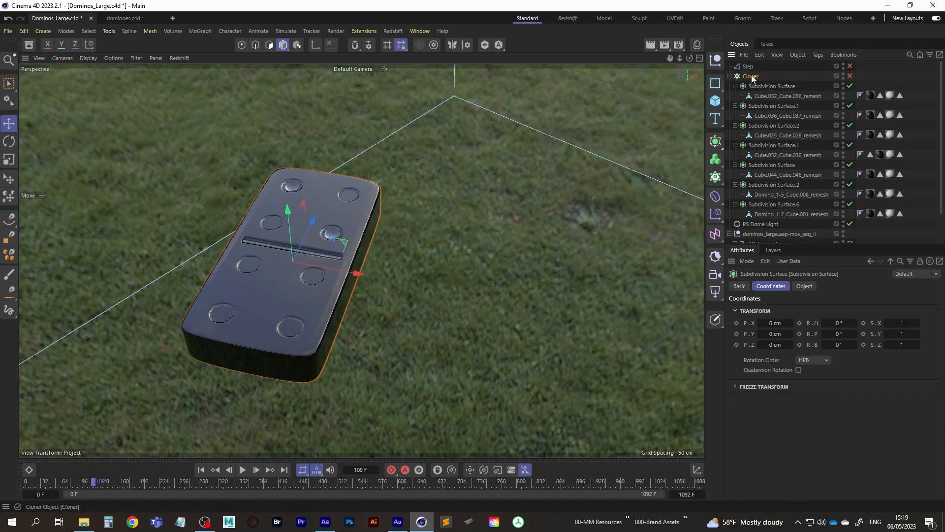
left_click(775, 322)
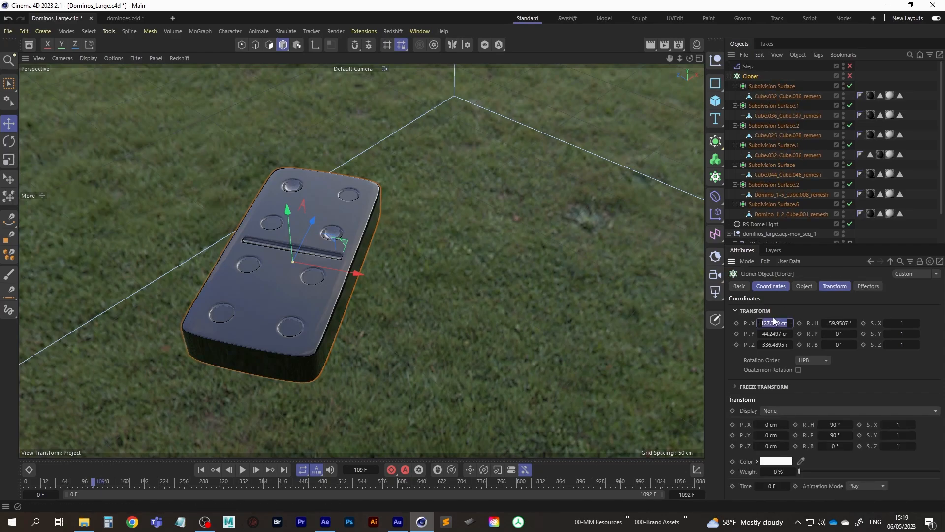
type("0")
key("Tab")
type("0")
key("Tab")
type("0")
key("Tab")
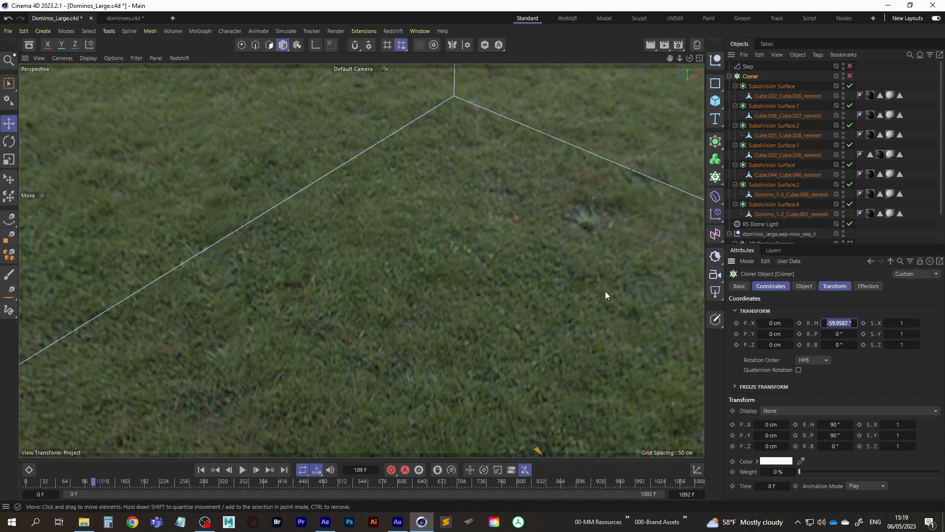
type("0")
key("Return")
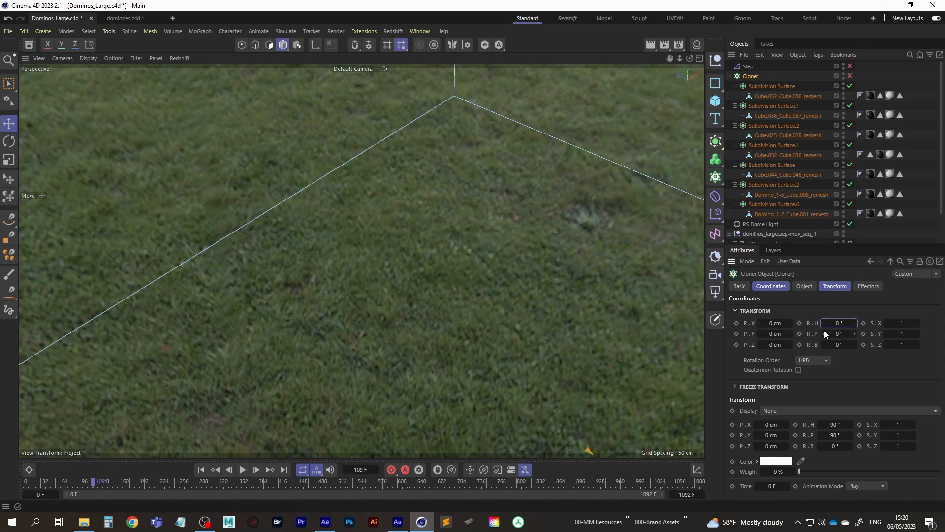
left_click_drag(616, 359, 517, 366, "alt")
middle_click_drag(228, 393, 345, 265, "alt")
scroll(340, 227, "up", 4)
left_click_drag(345, 264, 424, 218, "alt")
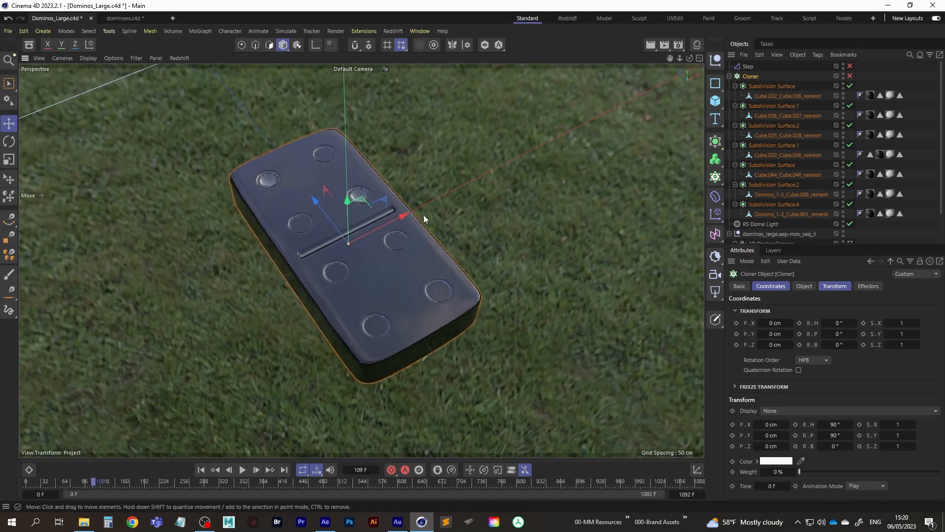
Step: Run Connect Objects + Delete separately on the first two Subdivision Surfaces in the Cloner, each with its child mesh
left_click(766, 87)
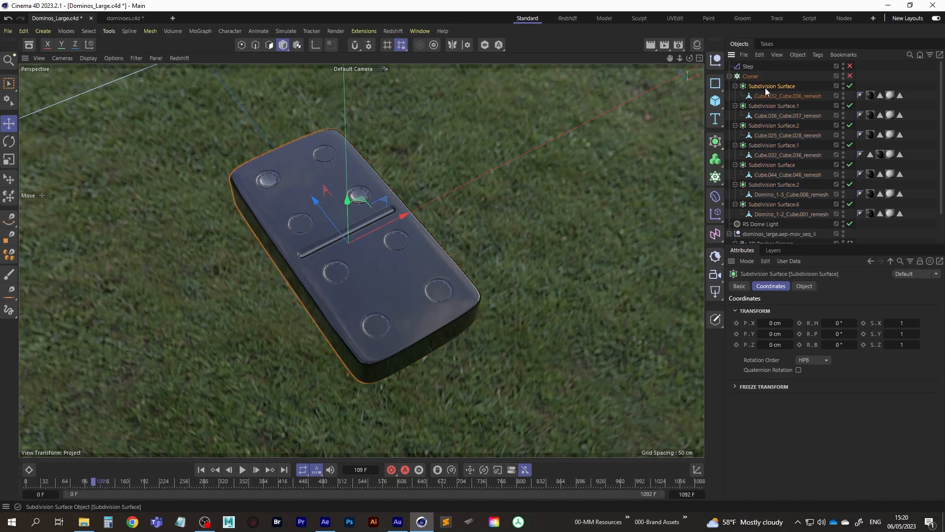
middle_click(766, 88)
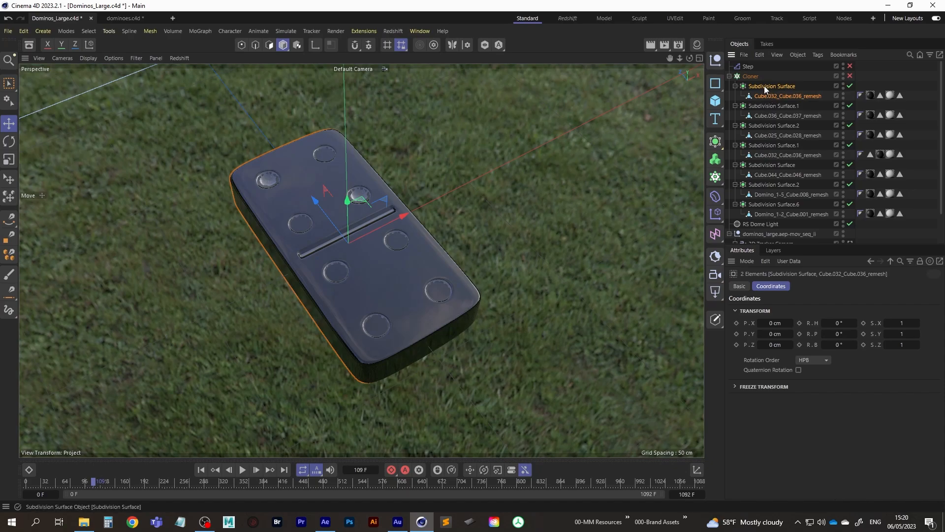
right_click(764, 86)
left_click(802, 324)
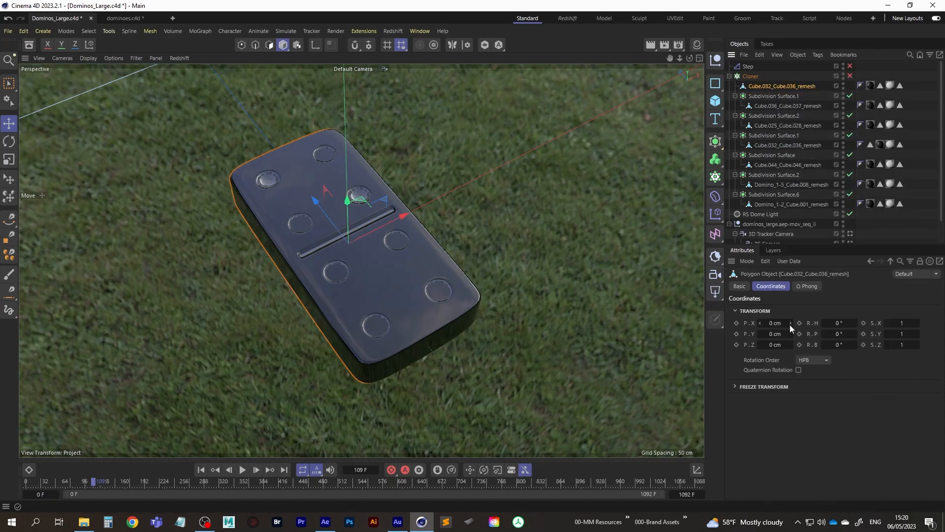
middle_click(767, 95)
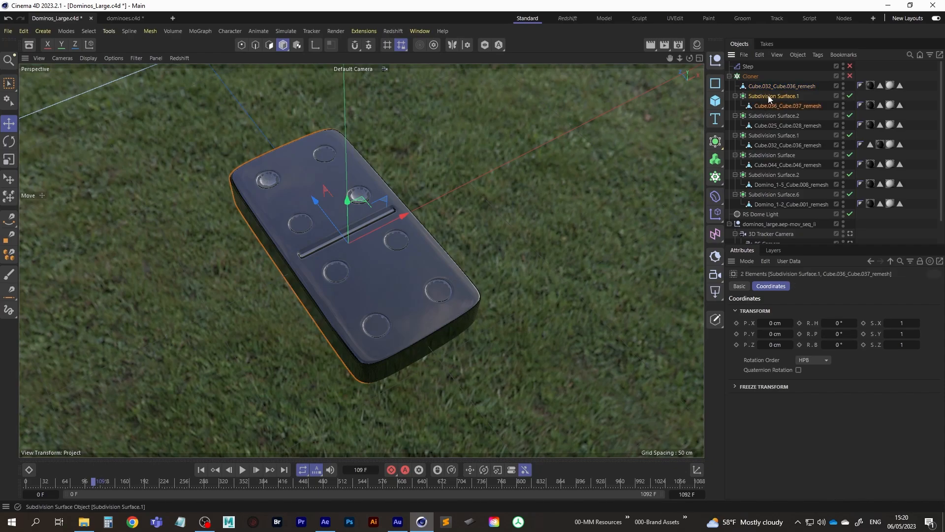
right_click(771, 100)
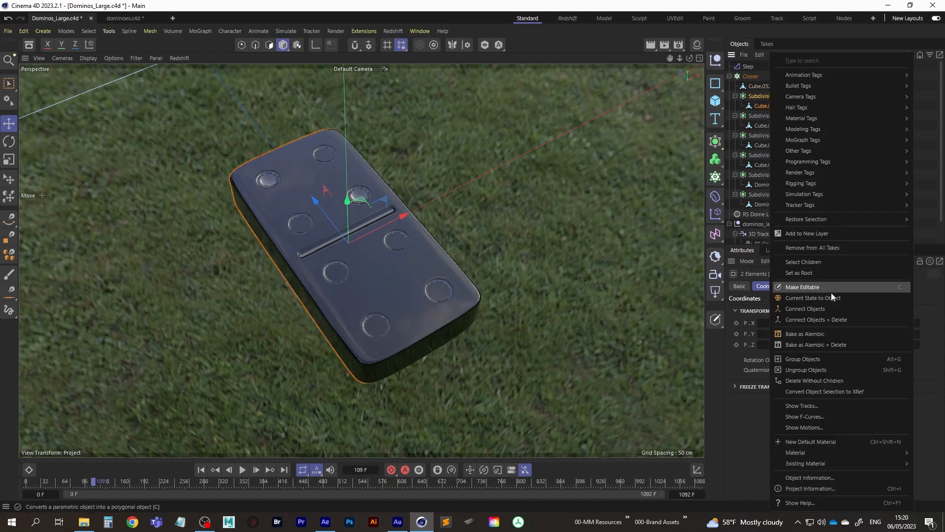
left_click(823, 321)
Step: Merge the Subdivision Surfaces holding Cube.025_Cube.028_remesh and Cube.032_Cube.038_remesh into their meshes with Connect Objects + Delete, one at a time
middle_click(764, 105)
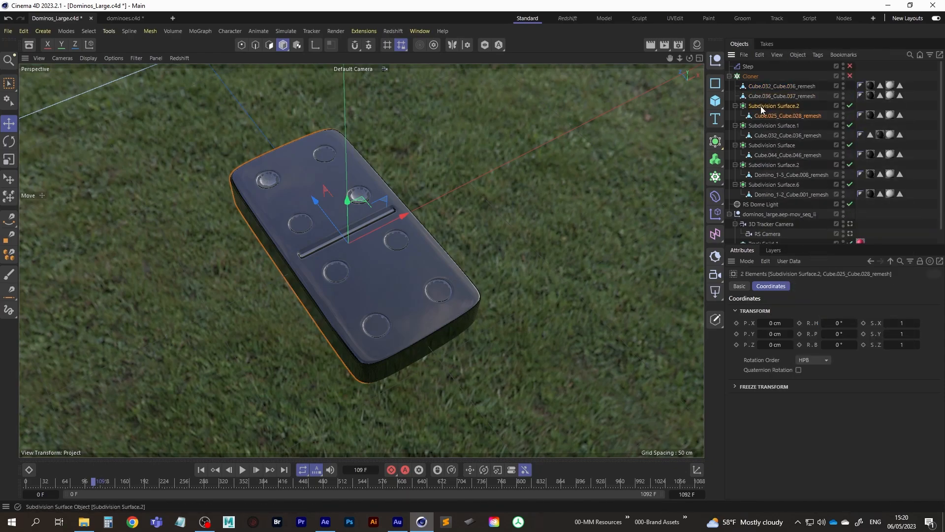
right_click(764, 105)
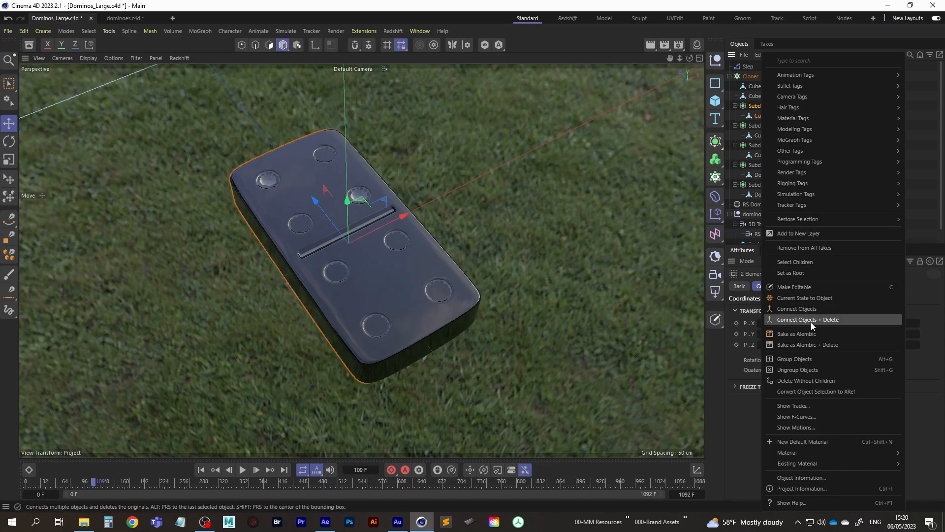
left_click(810, 321)
middle_click(766, 115)
right_click(766, 115)
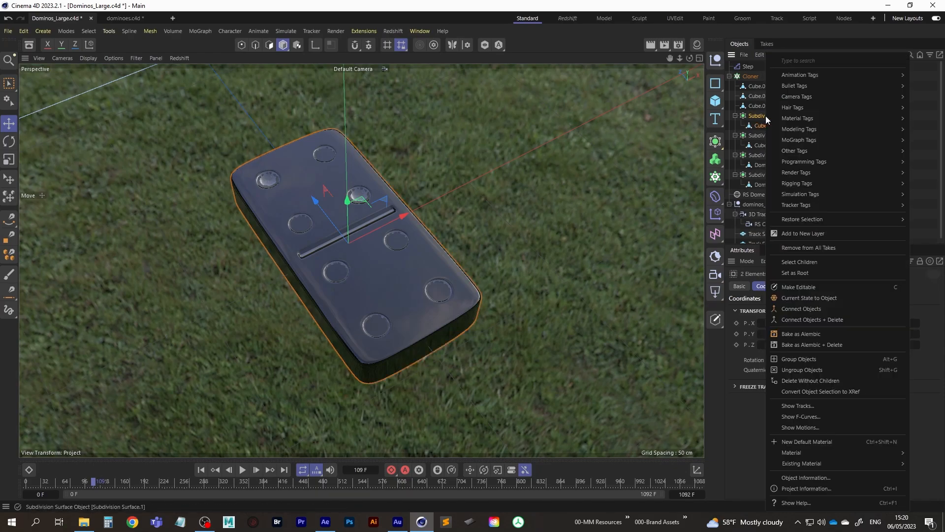
left_click(809, 320)
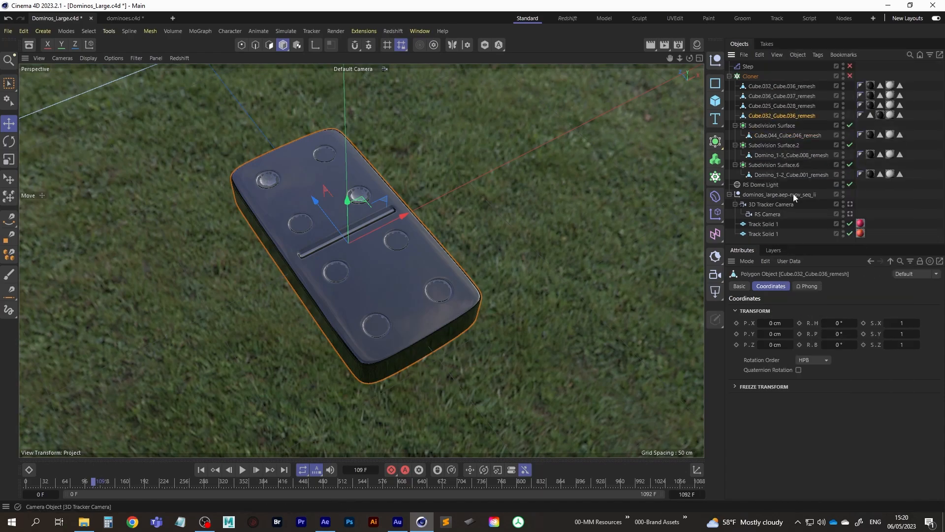
Step: Convert the last three Subdivision Surfaces under the Cloner into single meshes with Connect Objects + Delete, one by one
right_click(761, 124)
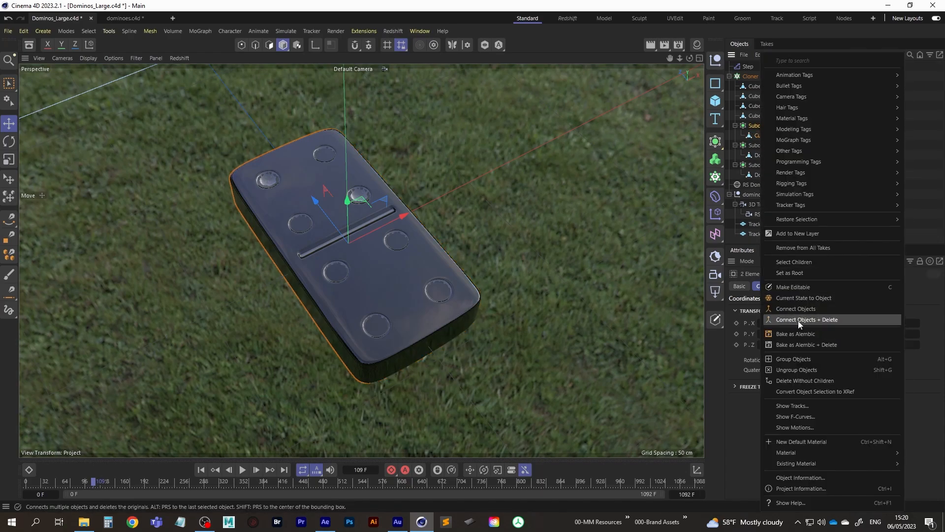
left_click(800, 321)
left_click(767, 136)
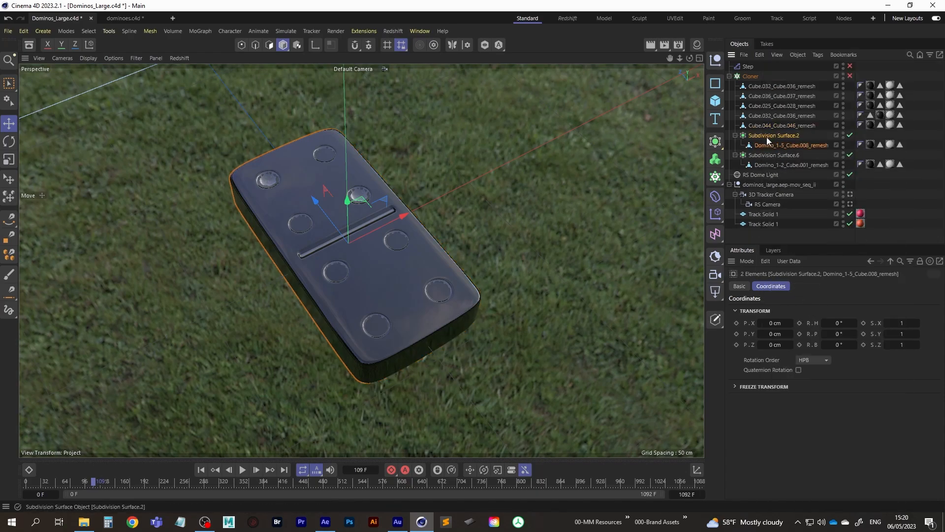
right_click(767, 138)
left_click(810, 320)
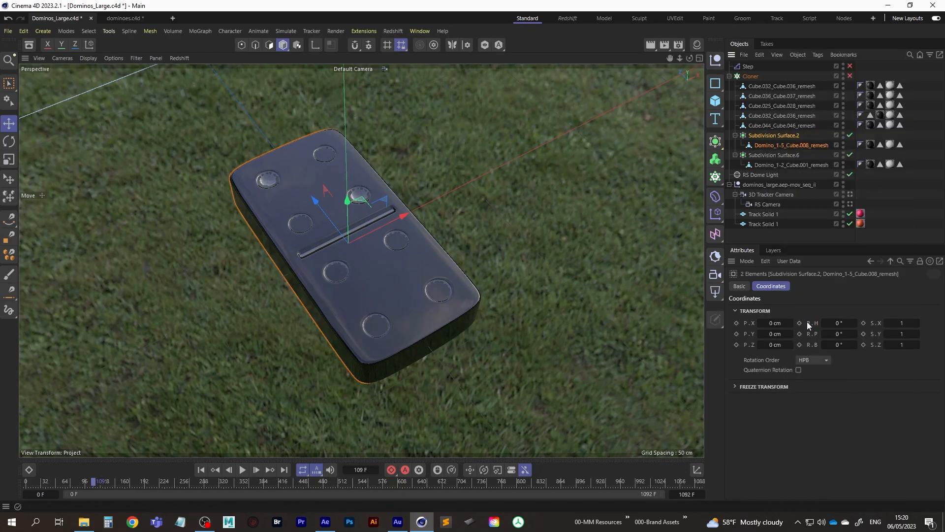
left_click(767, 146)
right_click(767, 146)
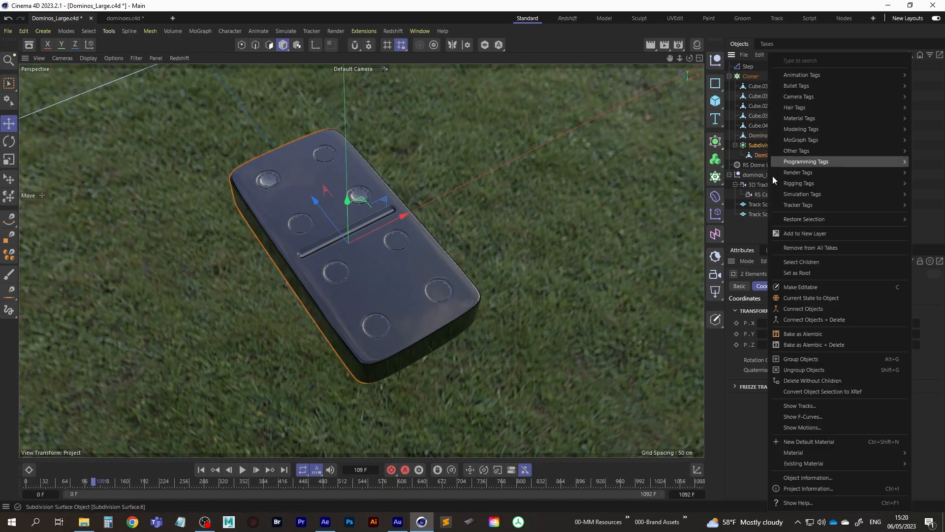
left_click(803, 320)
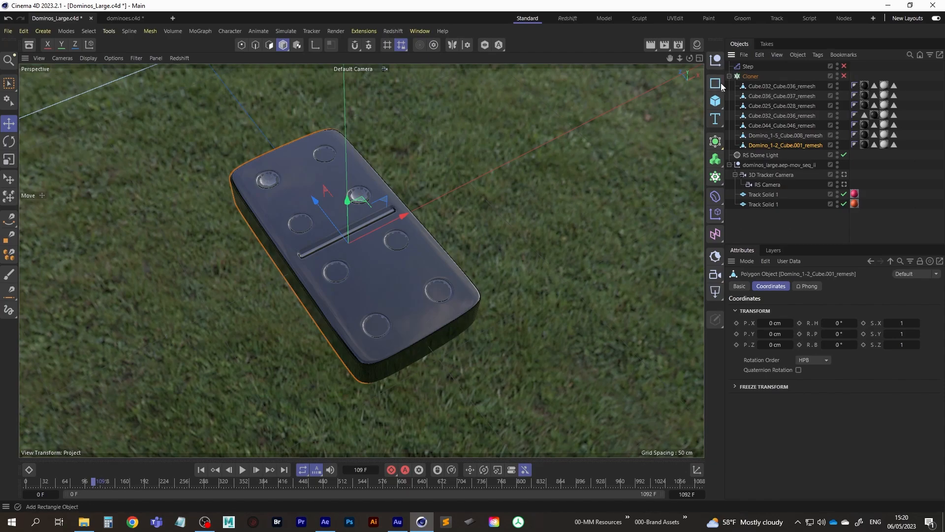
Step: Preview the domino row with the Cloner and Step effector enabled to check its scaling pivot, and disable both again
left_click(844, 76)
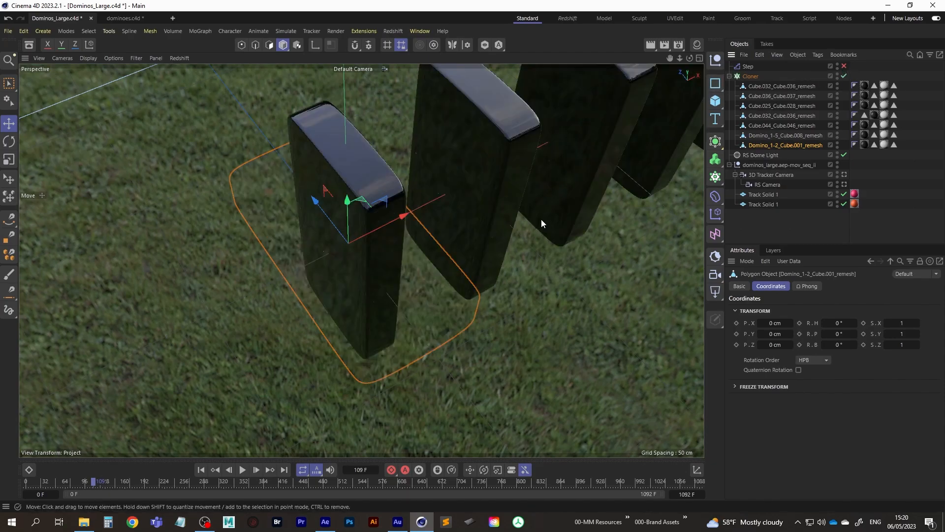
middle_click_drag(542, 211, 354, 255, "alt")
right_click_drag(354, 255, 304, 271, "alt")
middle_click_drag(383, 226, 361, 241, "alt")
left_click_drag(361, 241, 327, 228, "alt")
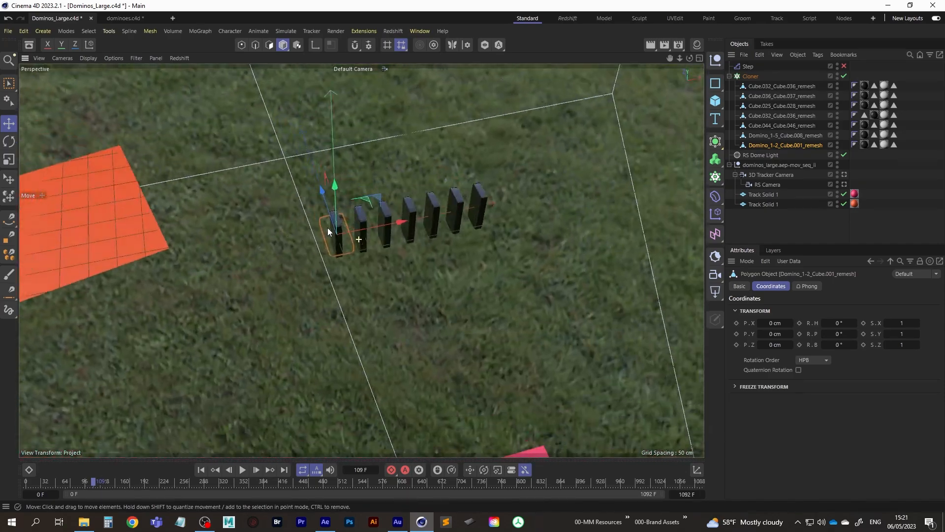
left_click(844, 66)
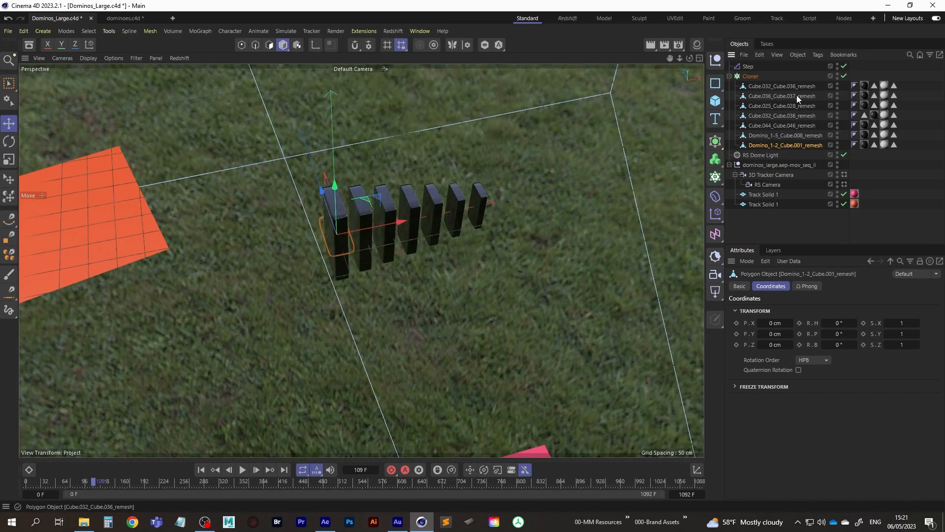
left_click_drag(396, 245, 389, 280, "alt")
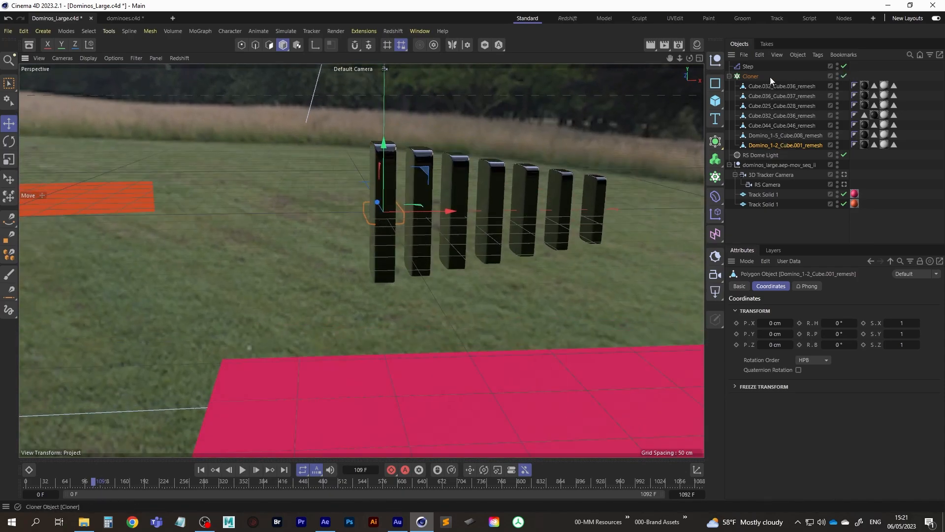
left_click(844, 76)
left_click(843, 66)
Step: Select all seven domino meshes under the disabled Cloner, from Cube.032_Cube.036_remesh to Domino_1-2_Cube.001_remesh
left_click_drag(361, 260, 318, 311, "alt")
right_click_drag(375, 249, 455, 221, "alt")
middle_click_drag(387, 236, 371, 267, "alt")
left_click_drag(371, 267, 377, 251, "alt")
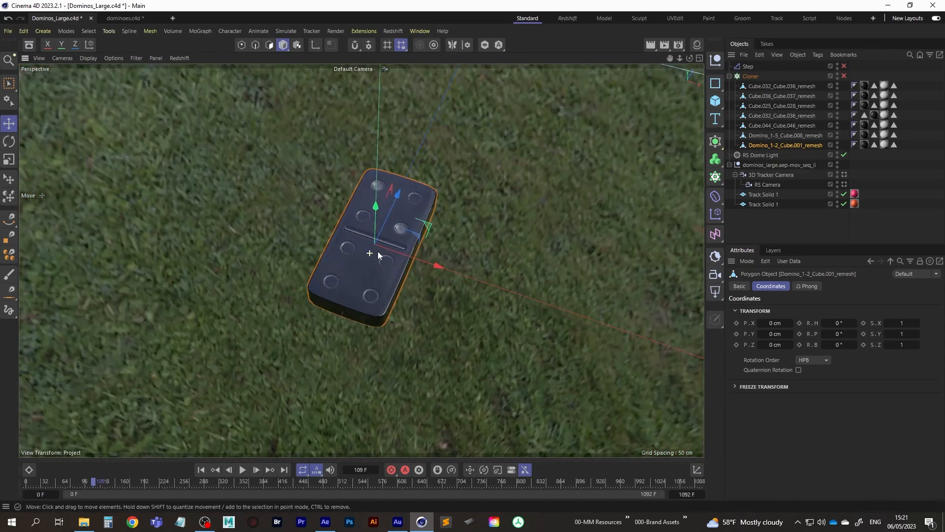
left_click(770, 87)
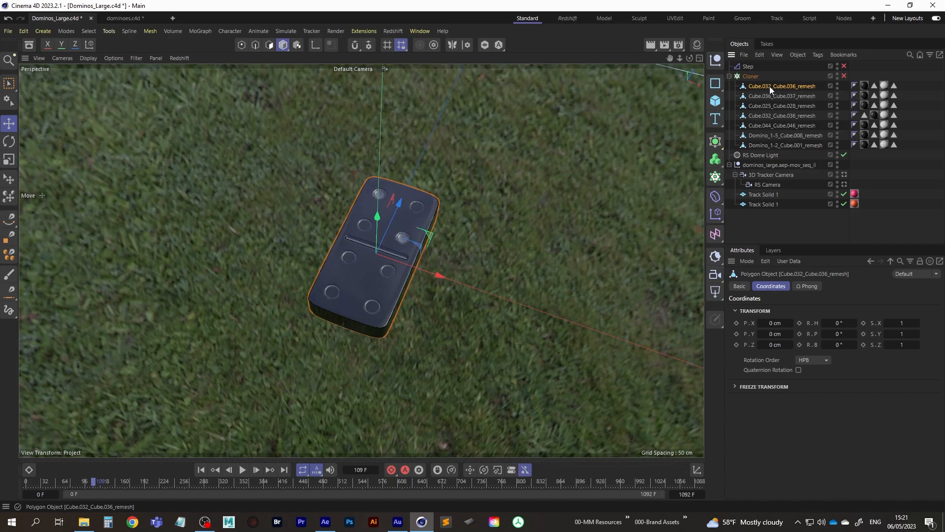
left_click(770, 145, "shift")
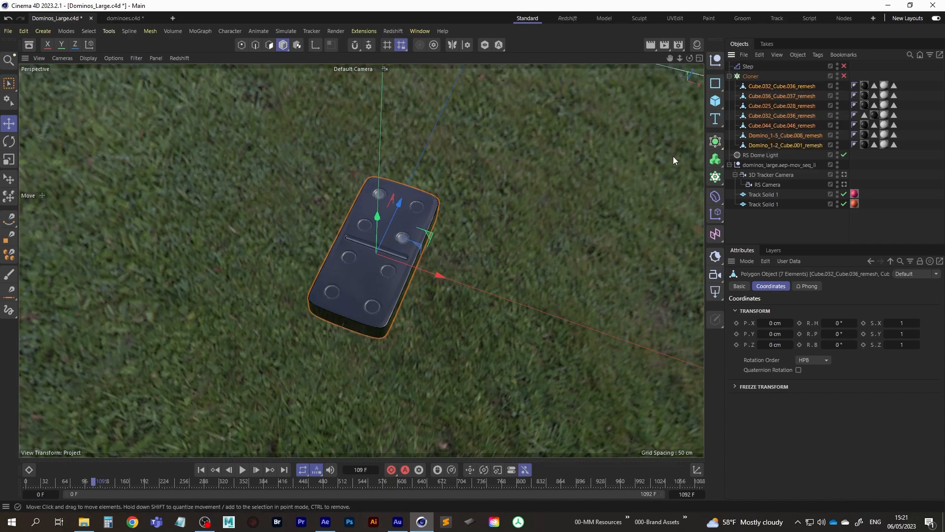
Step: Search the Commander for "axis" and open Axis Center for the selected dominoes, placing its window beside the model
key("shift+c")
left_click_drag(770, 147, 593, 121)
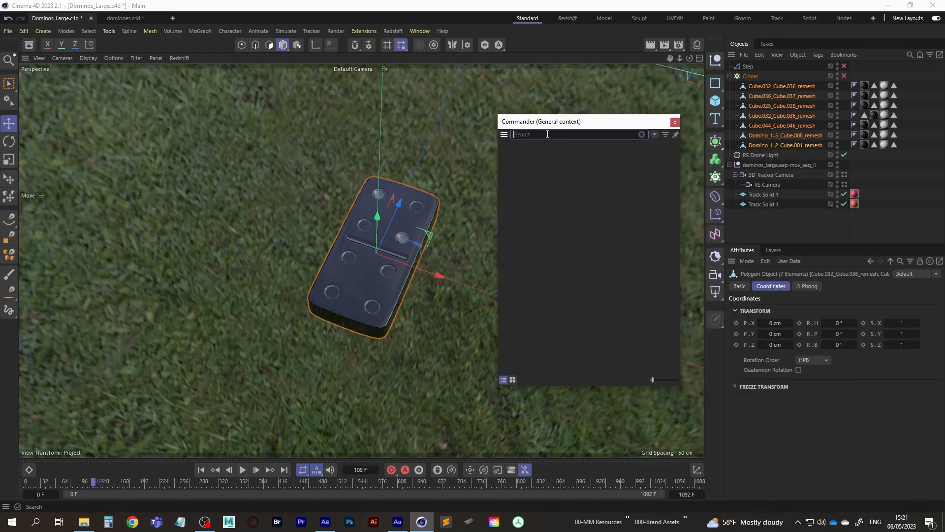
left_click_drag(556, 122, 542, 113)
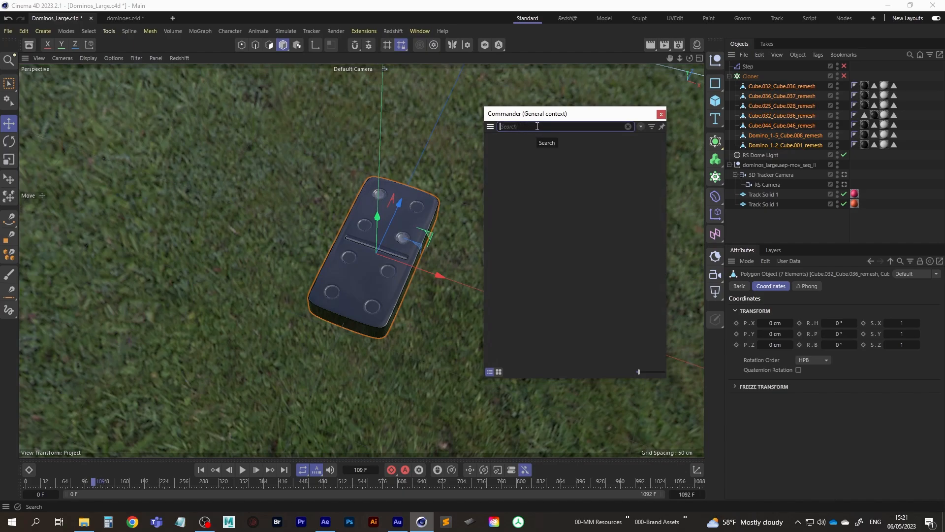
type("axis")
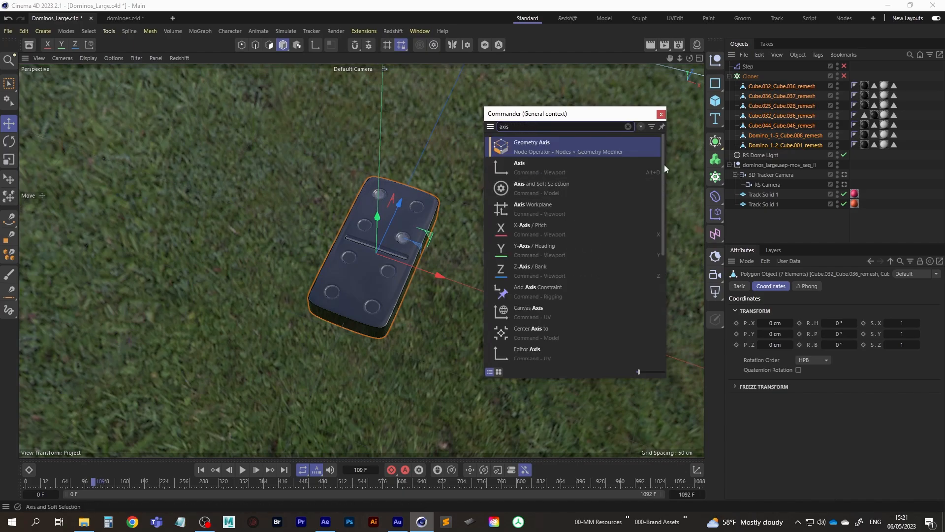
left_click_drag(663, 164, 669, 217)
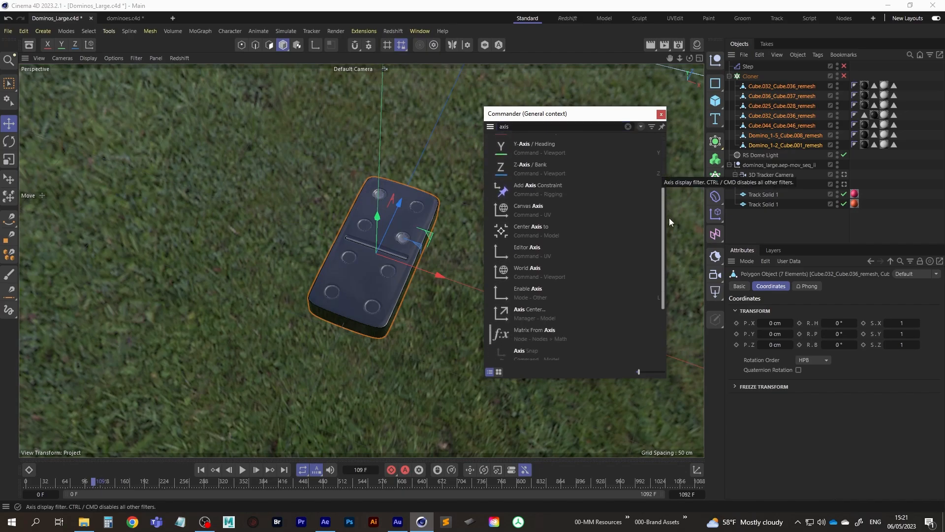
left_click(533, 311)
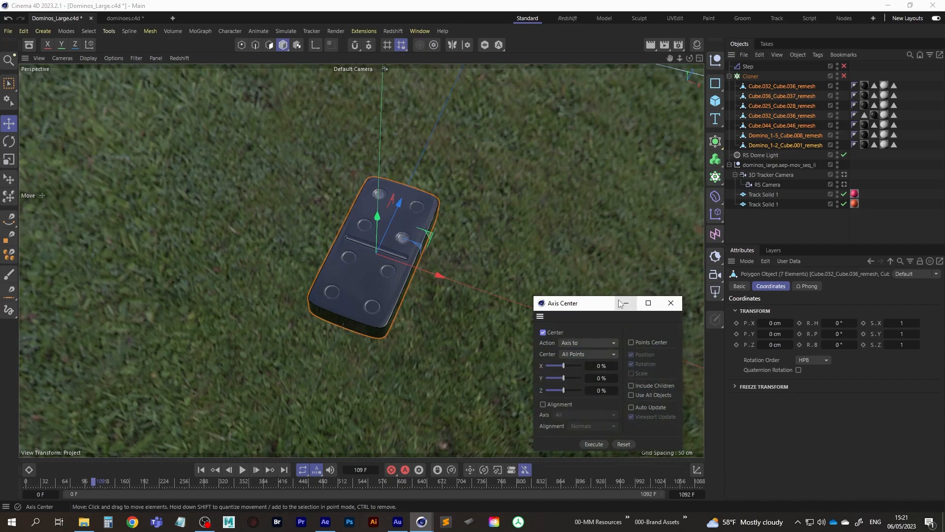
double_click(595, 302)
left_click_drag(752, 10, 627, 109)
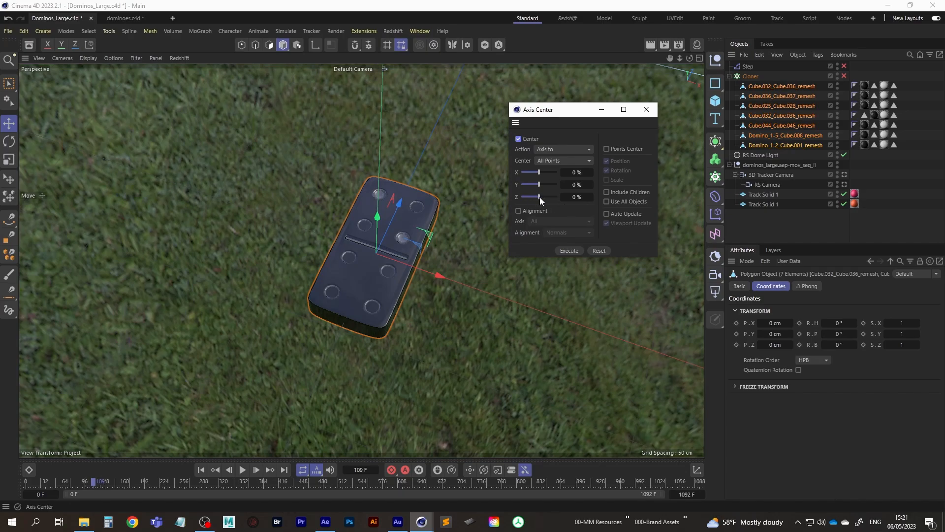
Step: Move the axes of all selected dominoes to their short end by executing Axis Center with Z at -100 %
left_click_drag(540, 197, 506, 196)
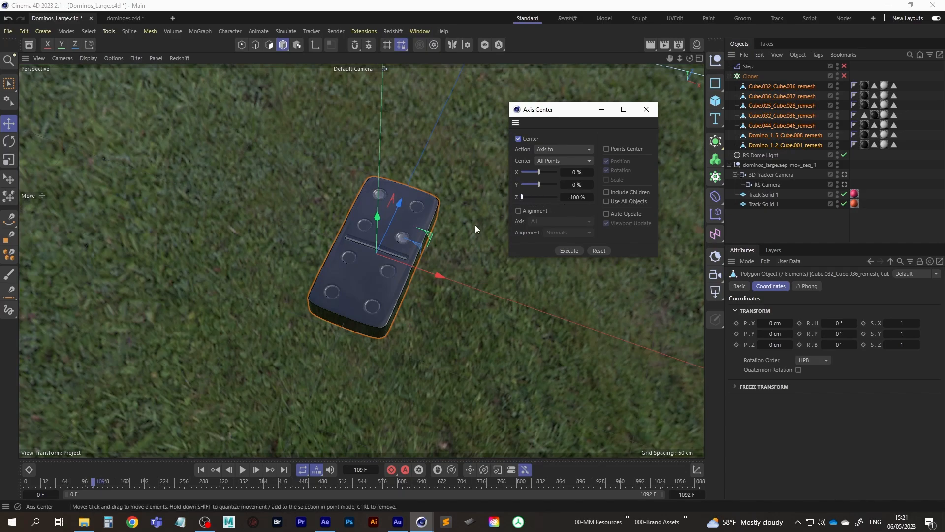
left_click(569, 250)
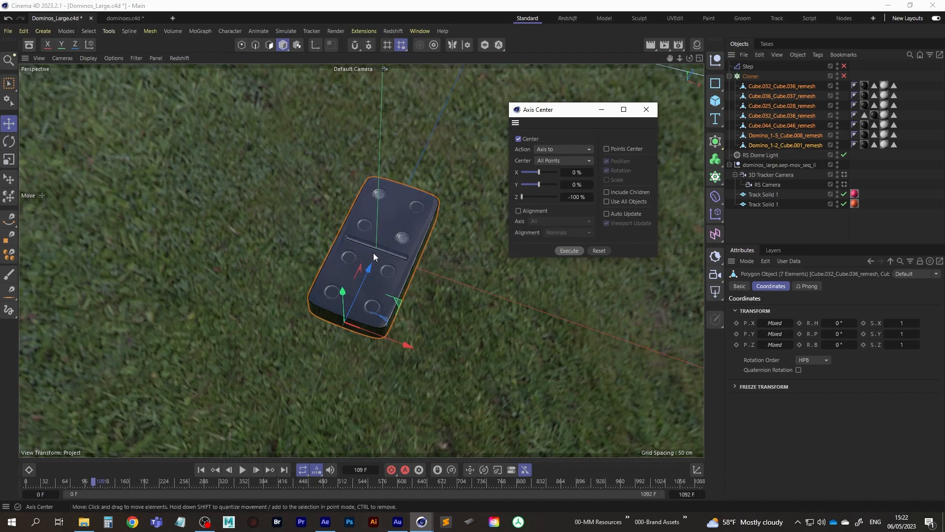
left_click(646, 110)
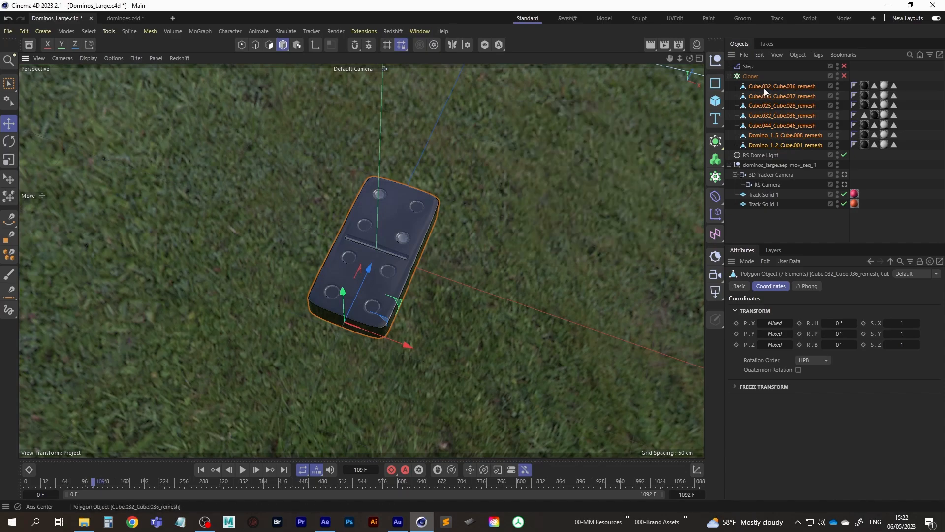
Step: Enable the Cloner and the Step effector, and check the scaled row of dominoes through the RS Camera
left_click(877, 67)
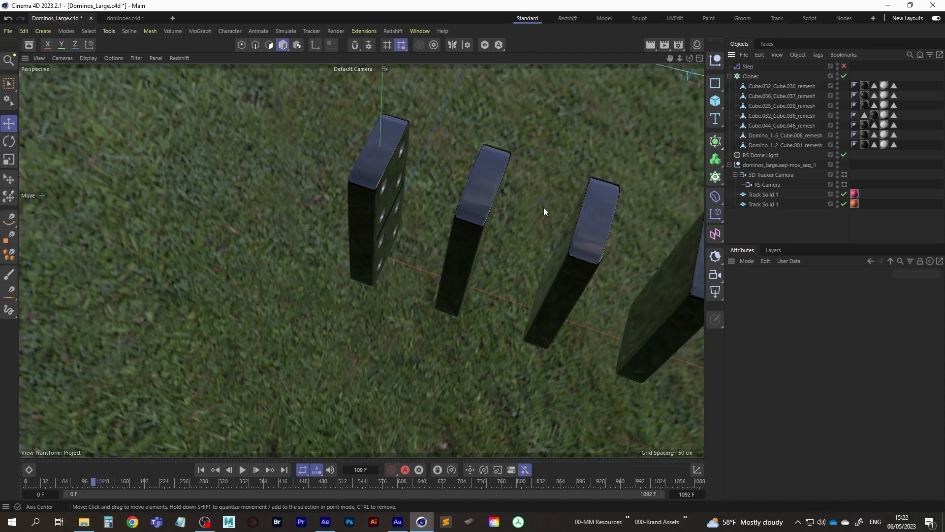
scroll(543, 209, "down", 8)
middle_click_drag(525, 240, 371, 243, "alt")
left_click_drag(371, 242, 438, 192, "alt")
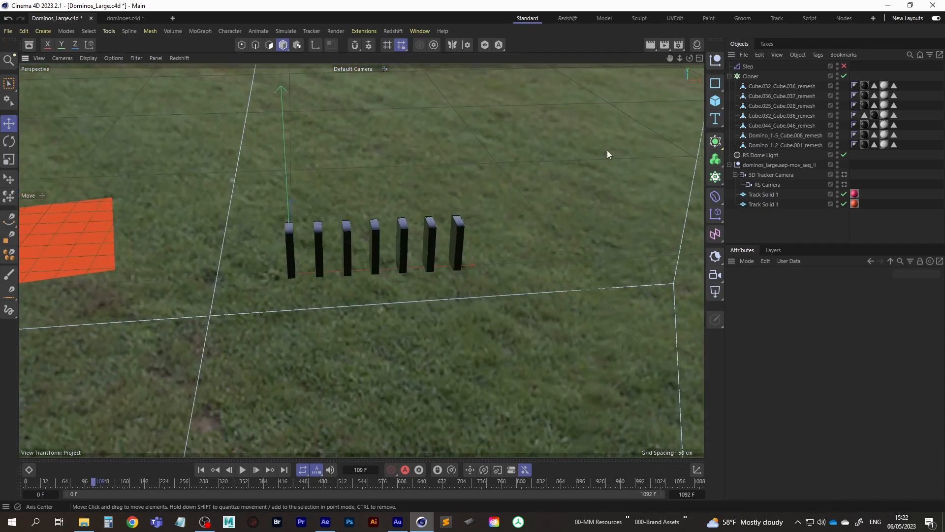
left_click(844, 66)
left_click_drag(353, 246, 397, 265, "alt")
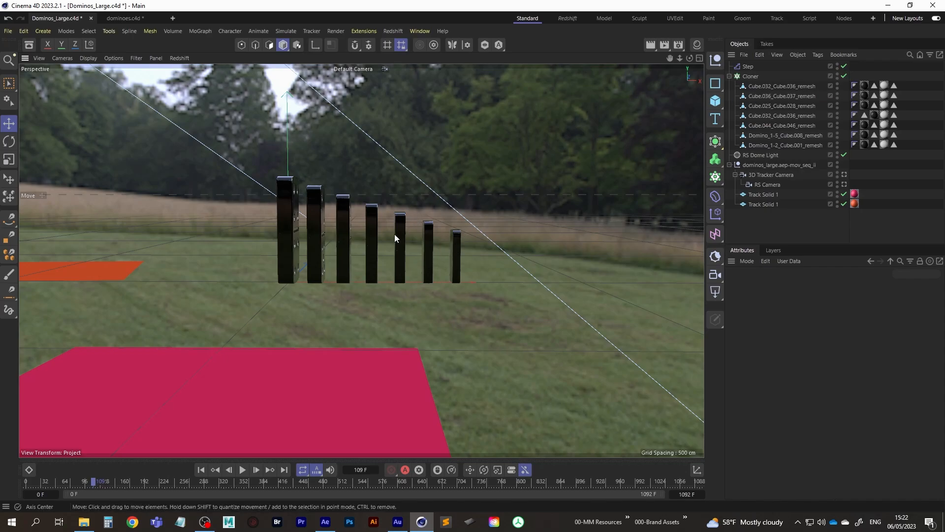
left_click_drag(395, 234, 320, 294, "alt")
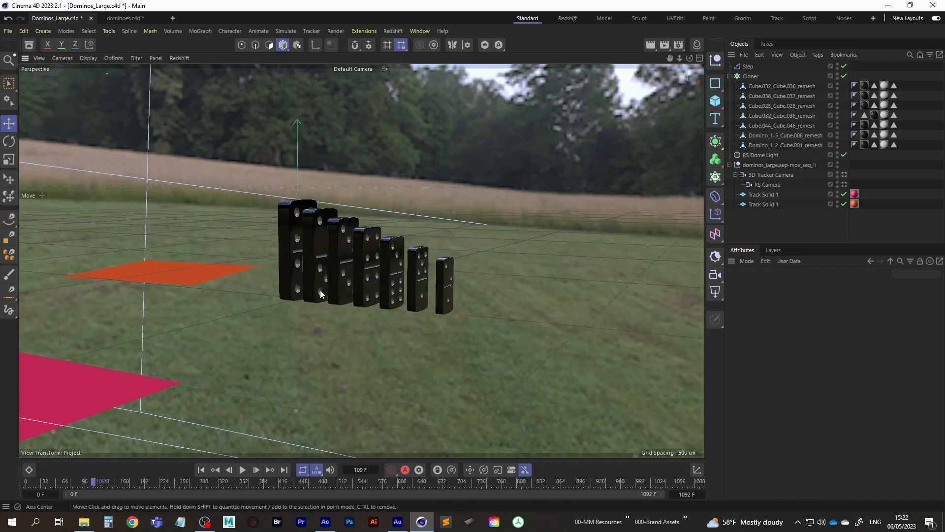
left_click(353, 69)
left_click(381, 104)
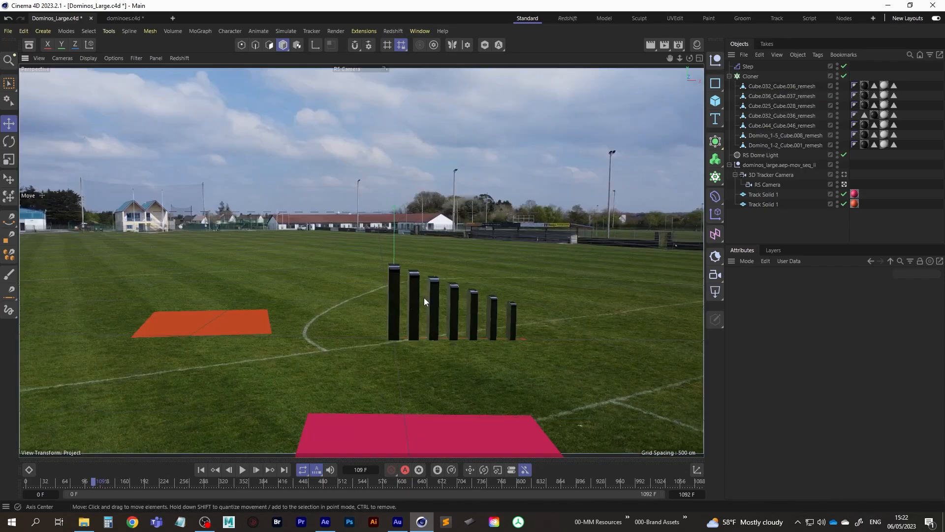
Step: Rotate the Cloner to a heading of about -58° and move it to about X 77 cm, Z 381 cm on the pitch
left_click(751, 76)
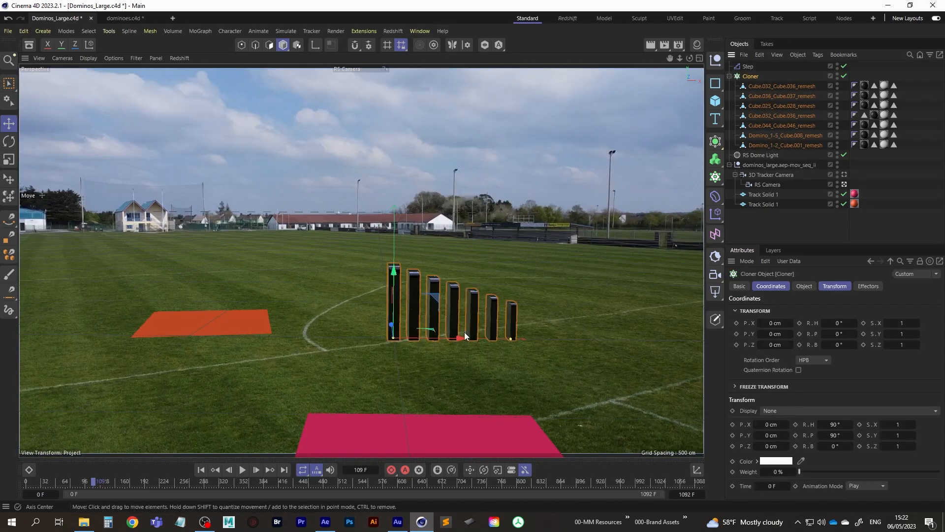
key("r")
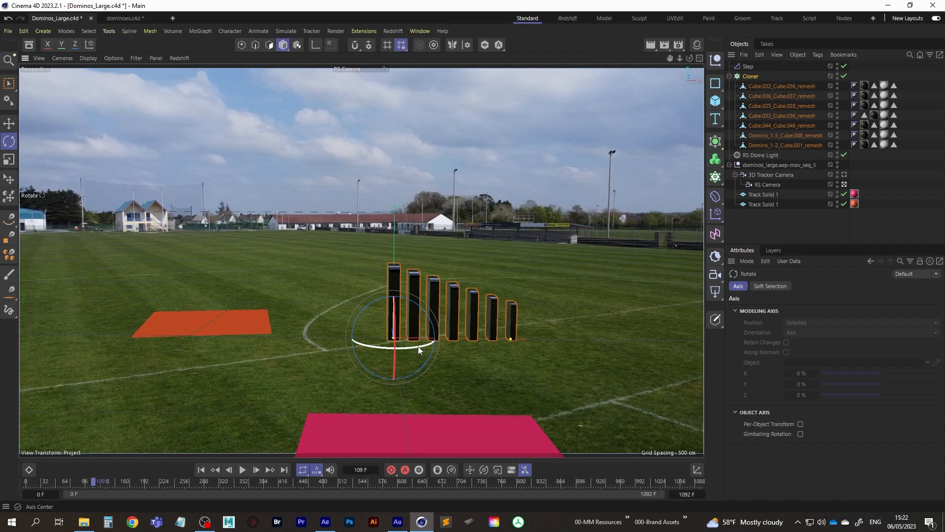
left_click_drag(418, 347, 381, 347)
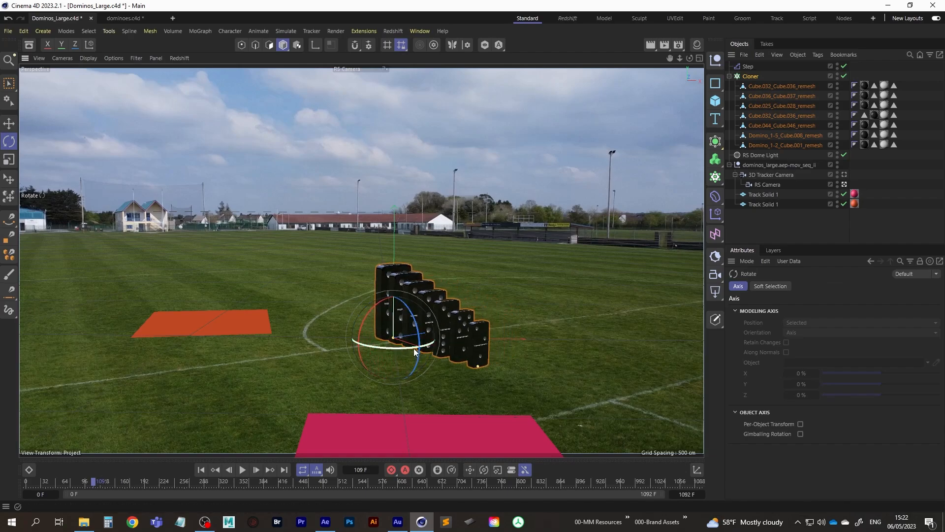
key("e")
left_click_drag(463, 333, 418, 318)
key("r")
left_click(751, 77)
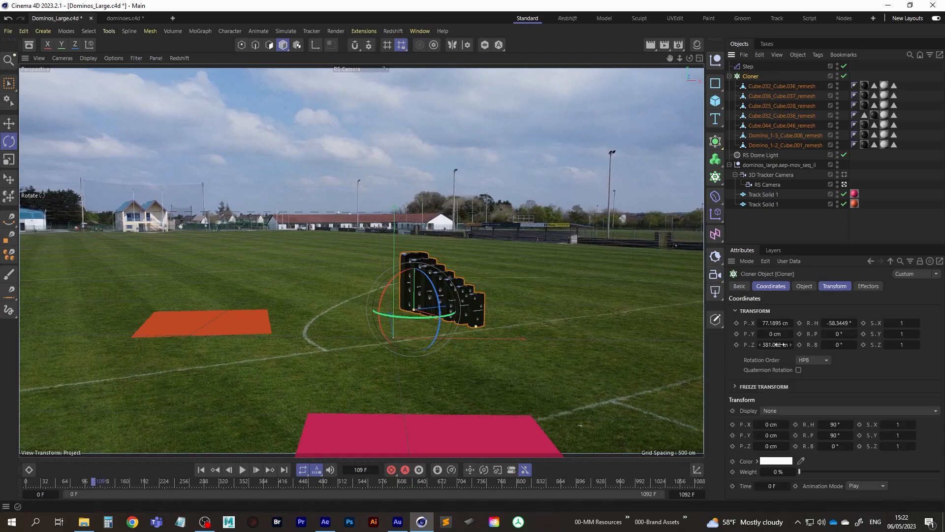
Step: Set the Cloner count to 13 and move the domino row farther back toward the curved pitch line
left_click(748, 66)
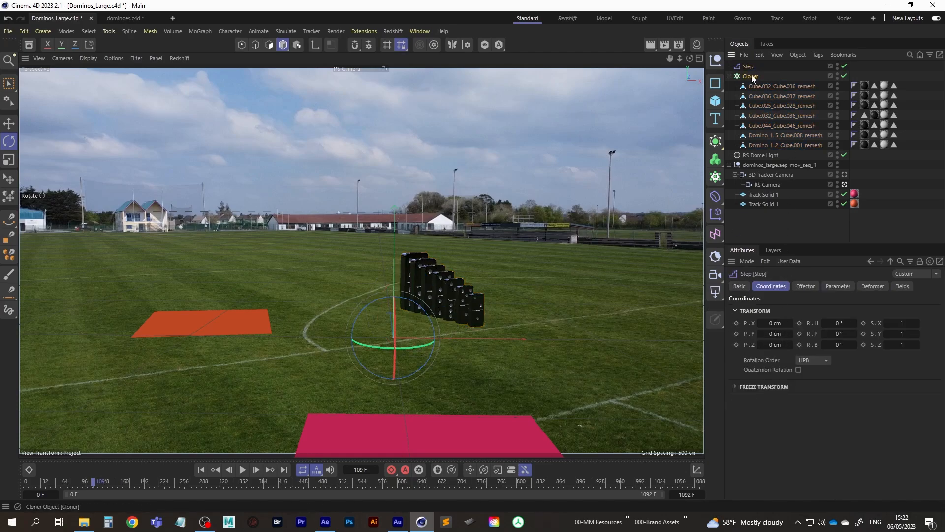
left_click(752, 77)
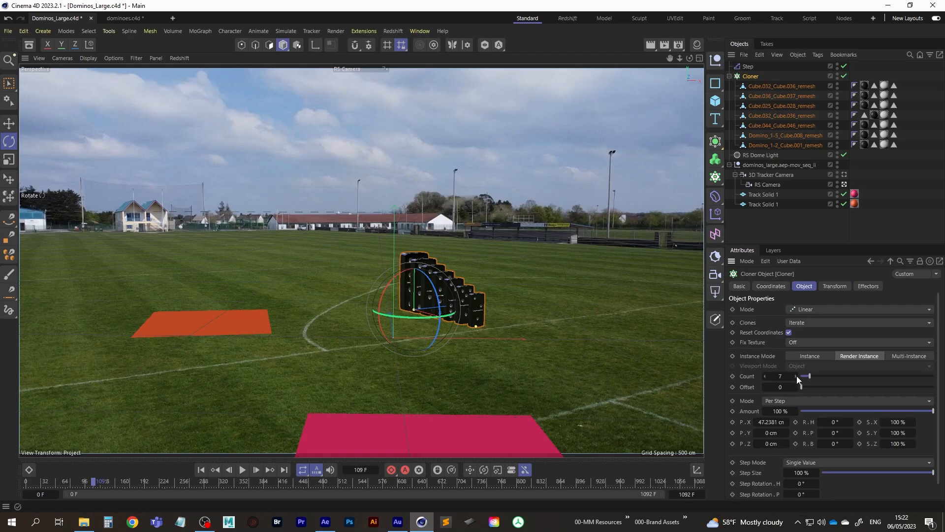
left_click_drag(796, 377, 768, 376)
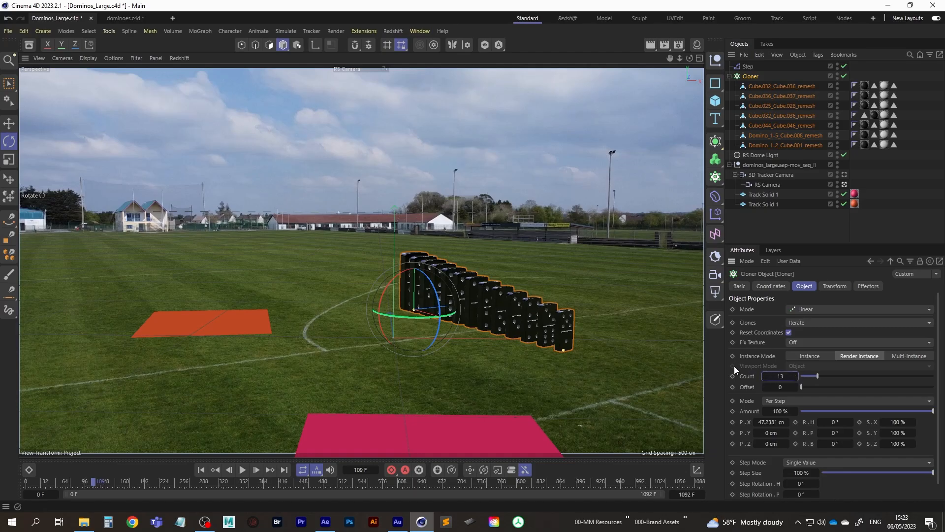
key("e")
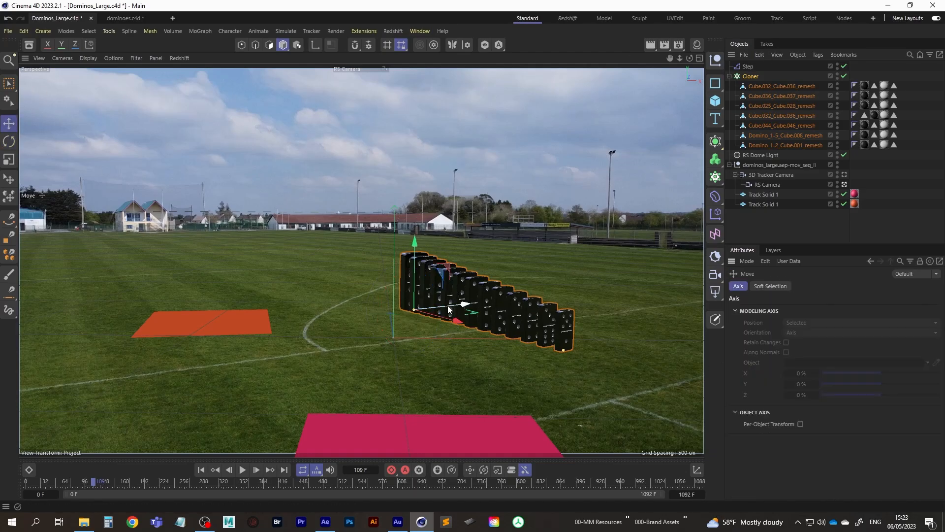
left_click_drag(449, 309, 411, 299)
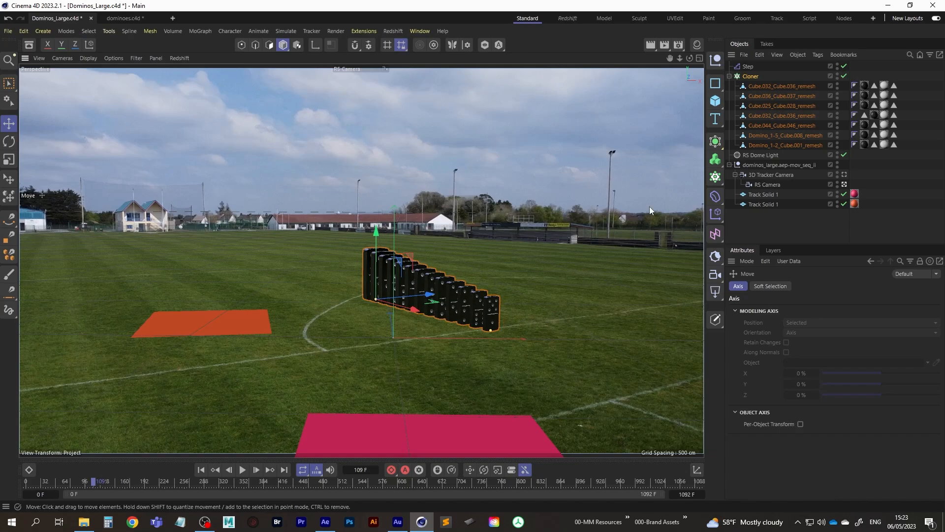
Step: Set the Step effector's uniform scale to 3.44 so the dominoes grow steeply toward the far end
left_click(748, 67)
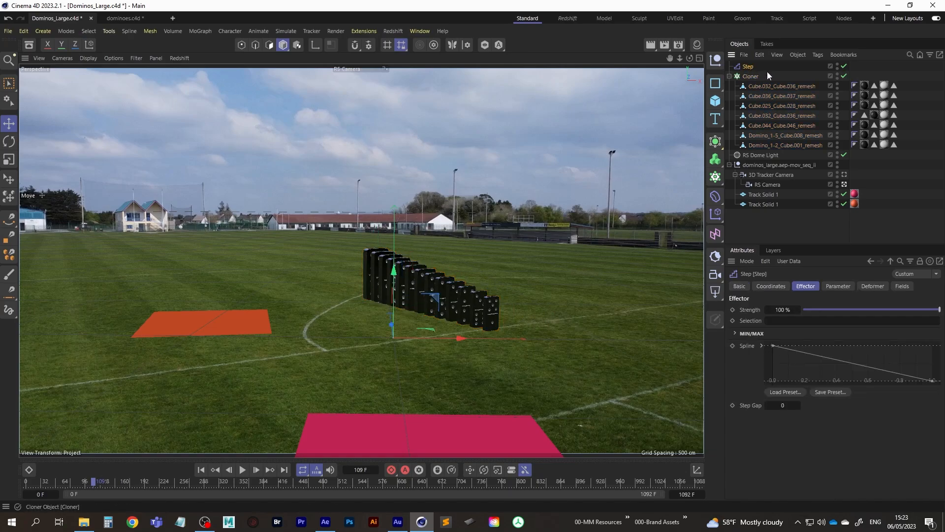
left_click(838, 287)
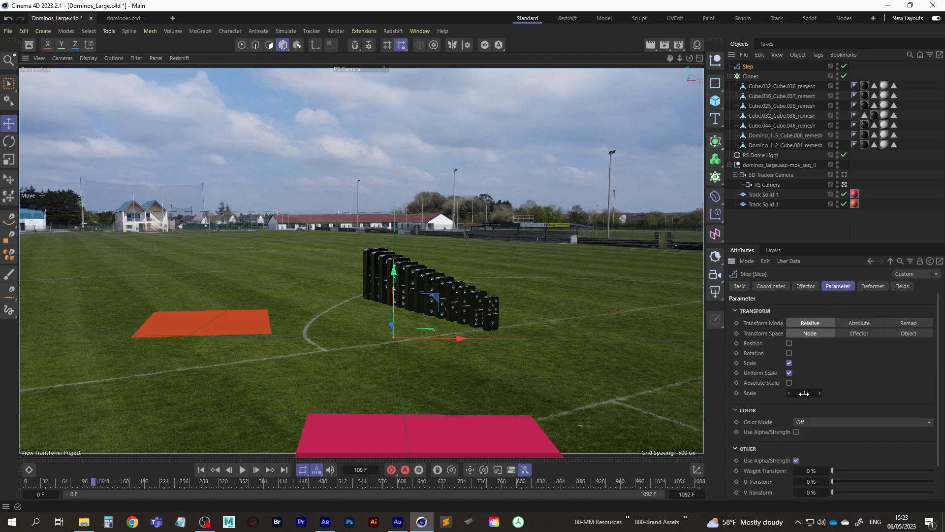
left_click_drag(802, 393, 923, 384)
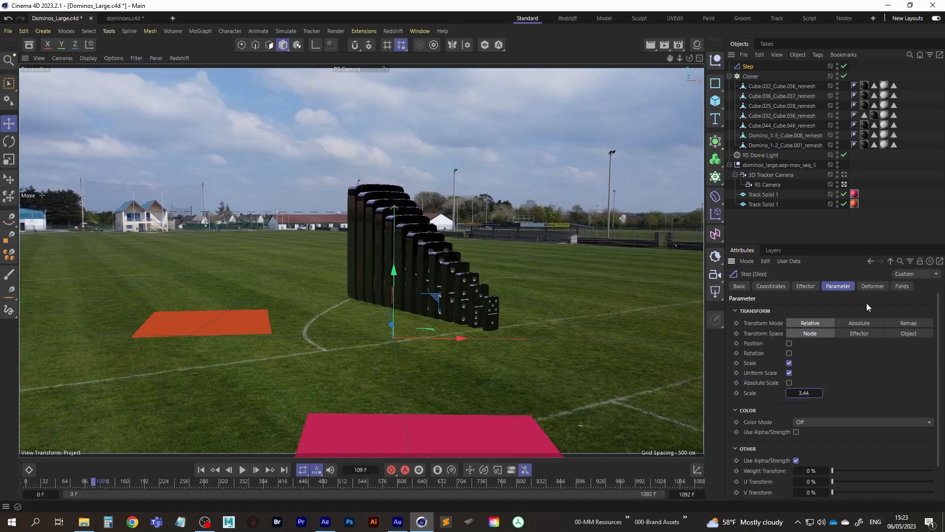
left_click(751, 76)
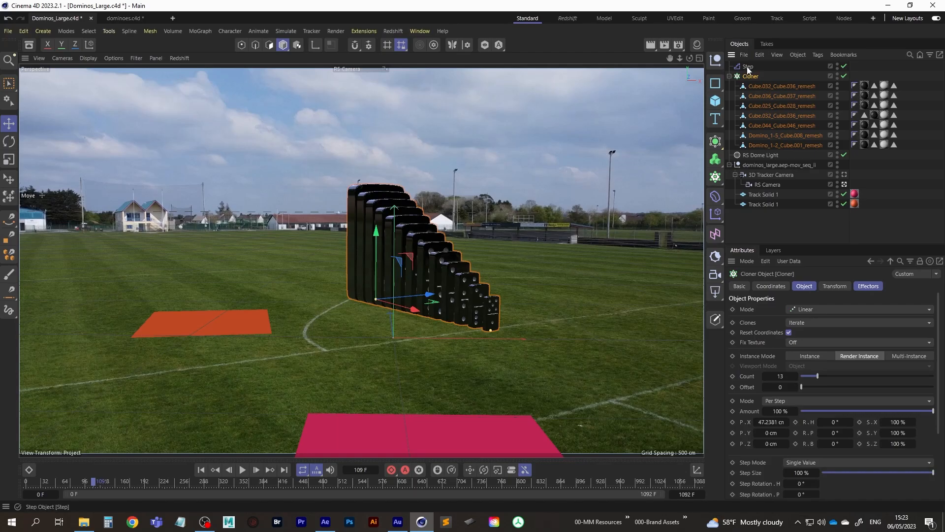
left_click(745, 67)
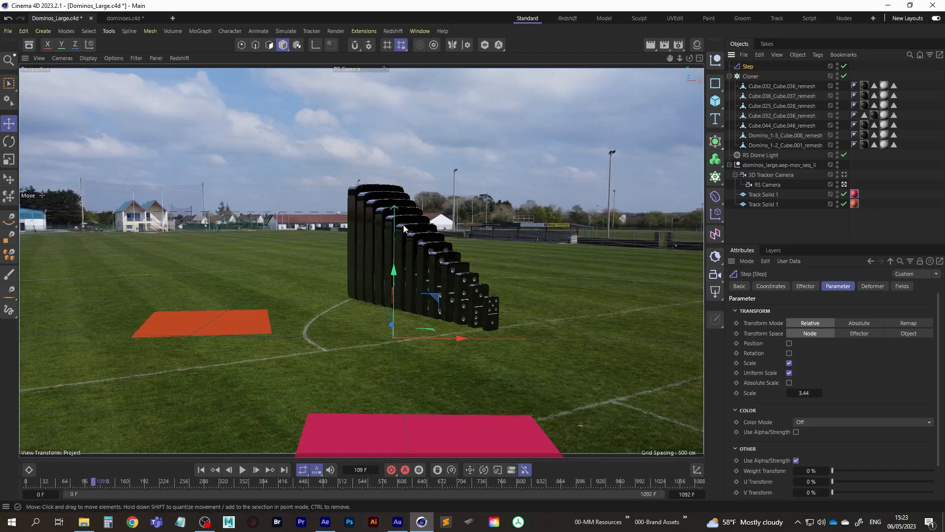
Step: Switch to the Default Camera and examine the spacing and size progression of the dominoes from several angles
left_click(347, 69)
left_click(382, 75)
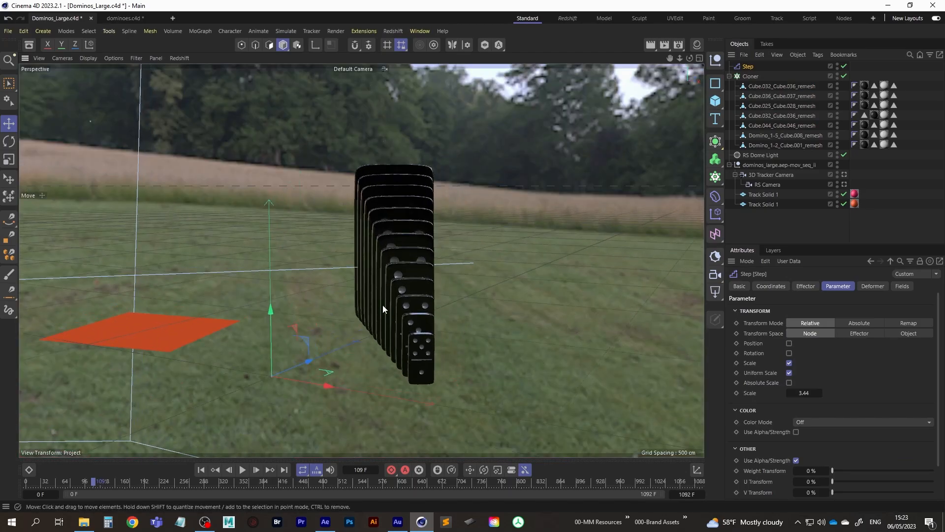
left_click_drag(383, 308, 416, 319, "alt")
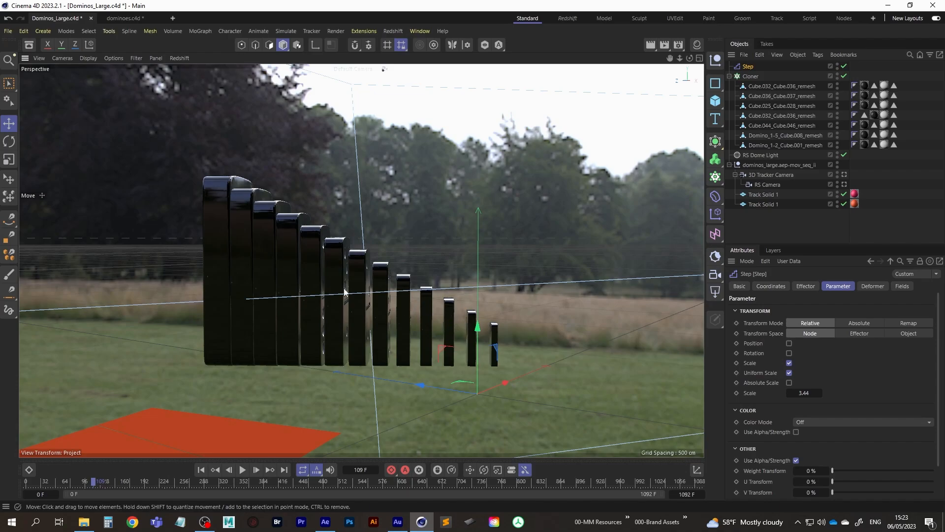
middle_click(297, 252)
middle_click(244, 200)
middle_click_drag(403, 282, 408, 287, "alt")
right_click_drag(379, 307, 361, 326, "alt")
left_click_drag(361, 326, 372, 293, "alt")
left_click_drag(503, 210, 517, 196, "alt")
Step: Rename the Step effector as Scale_Step
double_click(748, 67)
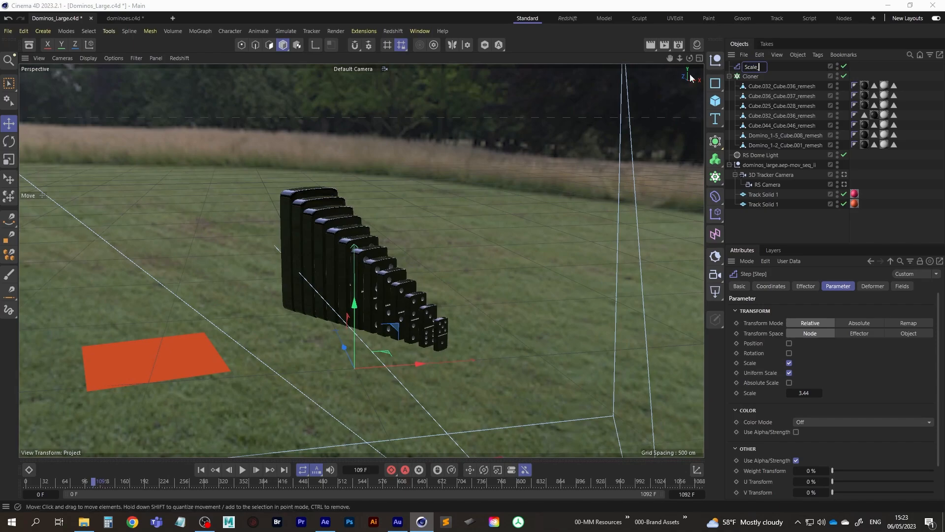
type("Scale_Step")
key("Return")
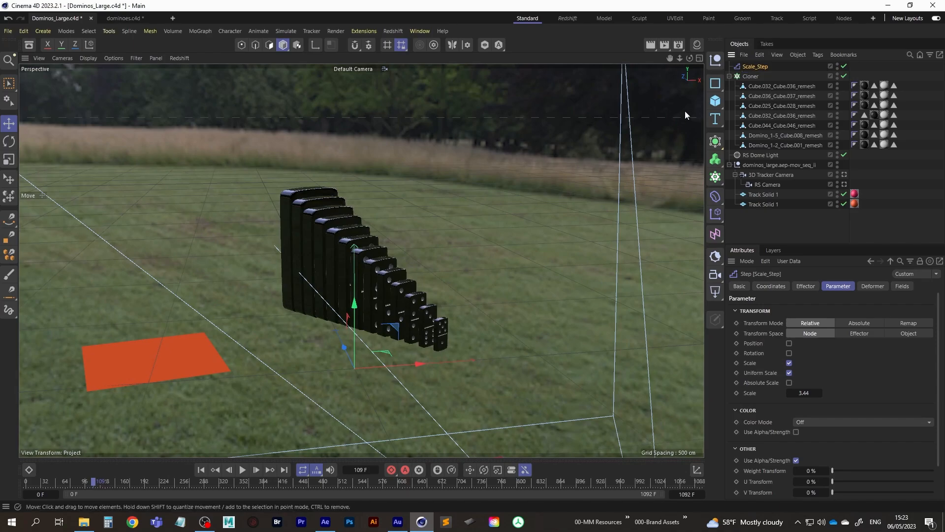
Step: Add a second Step effector to the Cloner and name it Step_Position
left_click(751, 76)
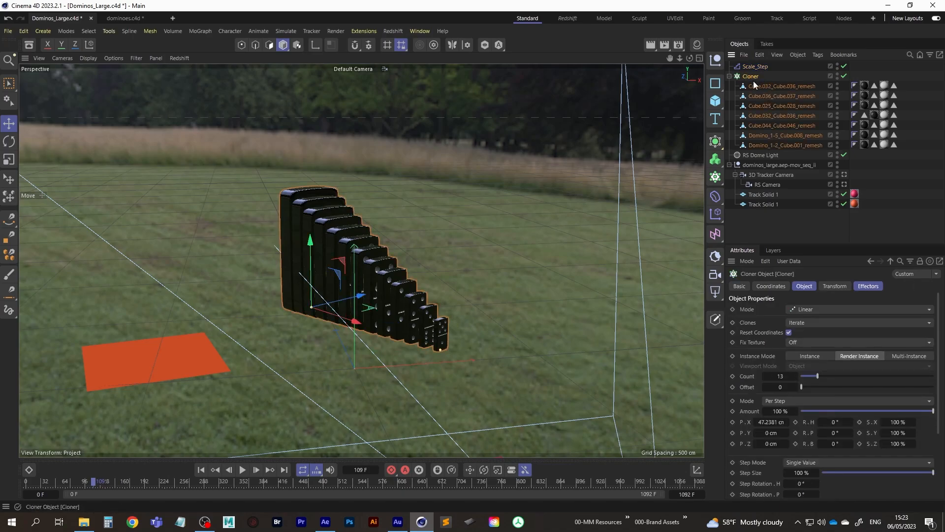
left_click(715, 214)
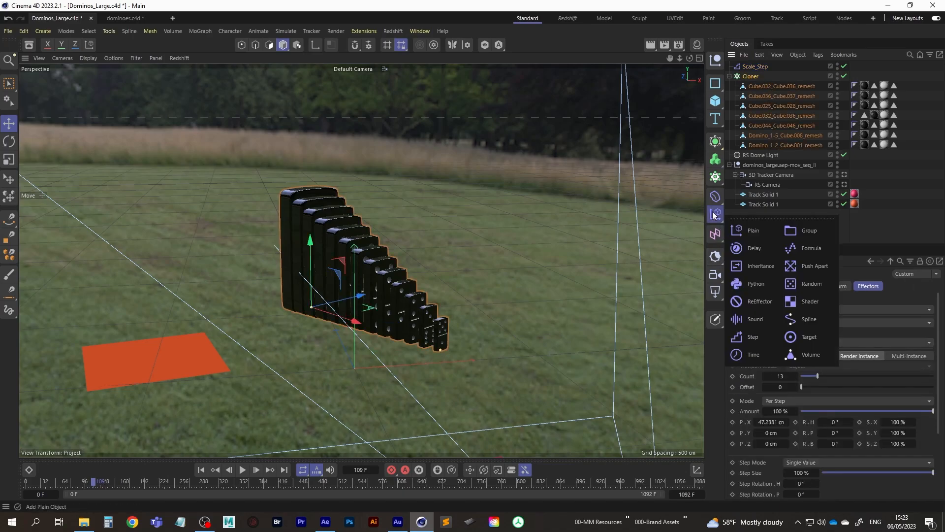
left_click(757, 337)
double_click(763, 67)
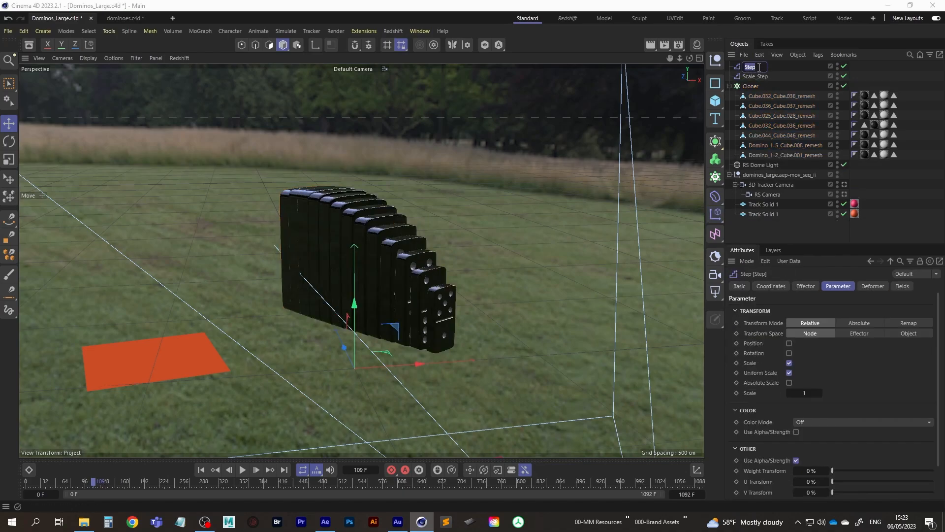
left_click(760, 68)
type("_Position")
key("Return")
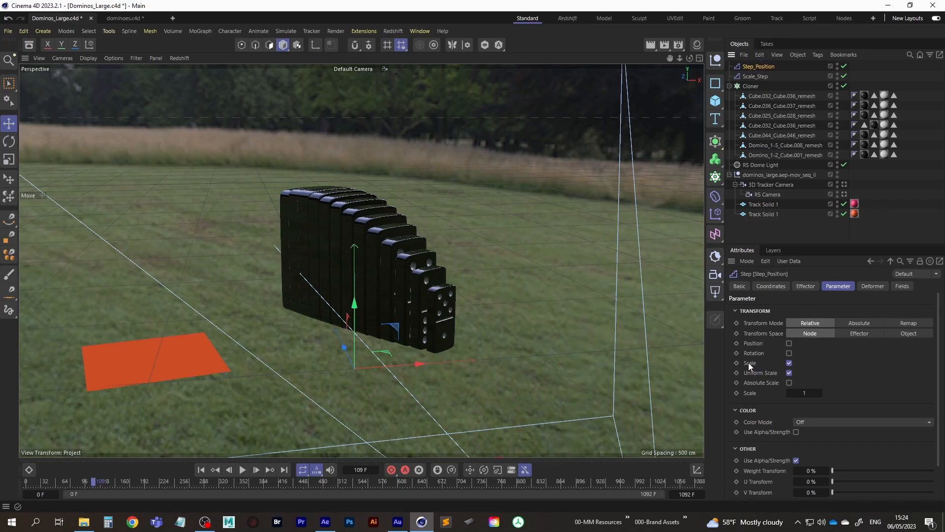
Step: Make Step_Position affect position instead of scale
left_click(789, 363)
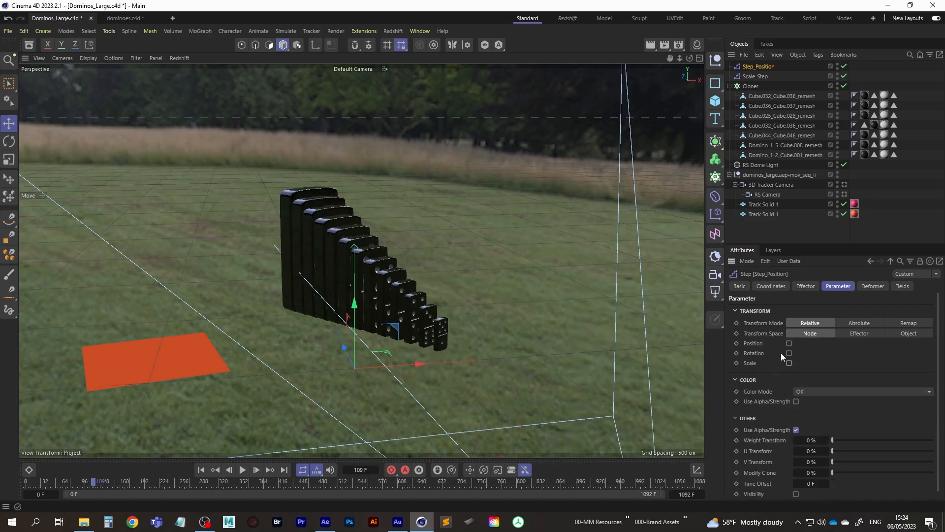
left_click(789, 343)
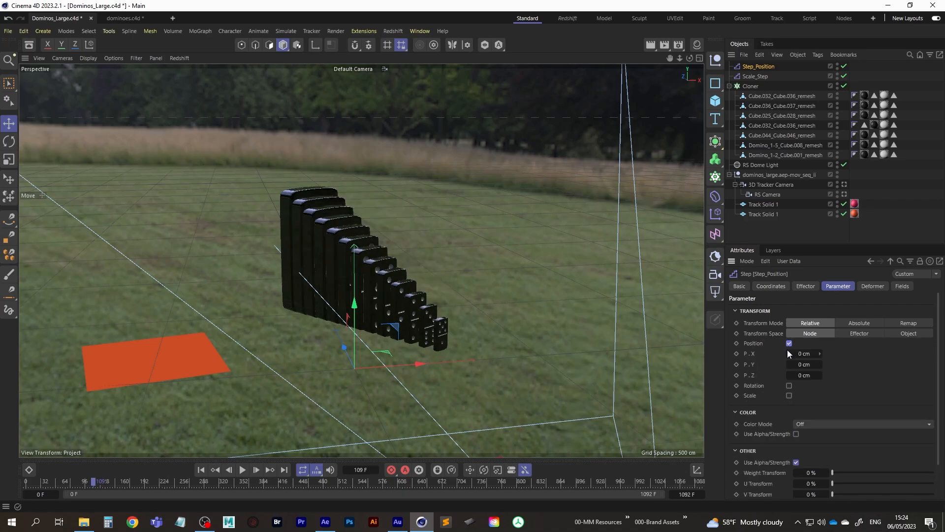
left_click_drag(788, 353, 862, 348)
key("ctrl+z")
left_click_drag(804, 376, 870, 368)
key("ctrl+z")
Step: Spread the dominoes by setting Step_Position's Y position to 894 cm, and view the row through the RS Camera
left_click_drag(803, 364, 879, 368)
left_click_drag(797, 363, 832, 365)
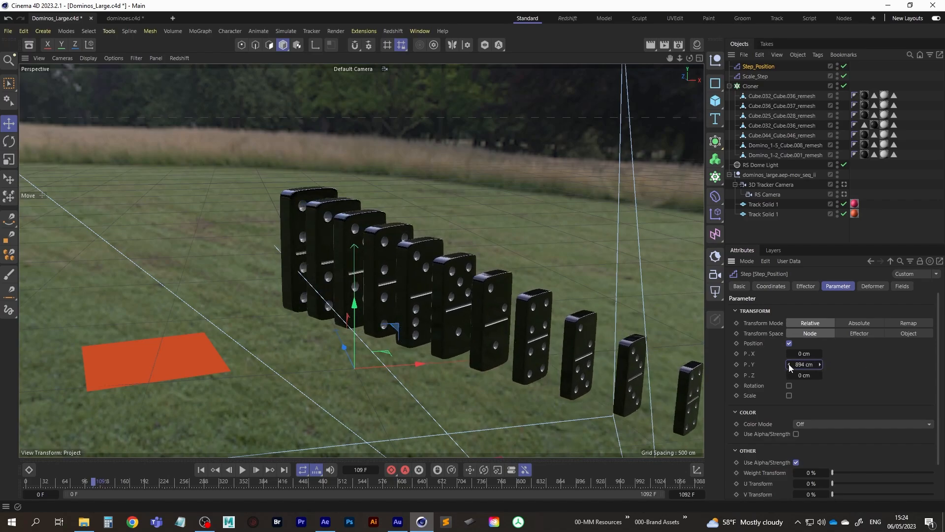
left_click(357, 72)
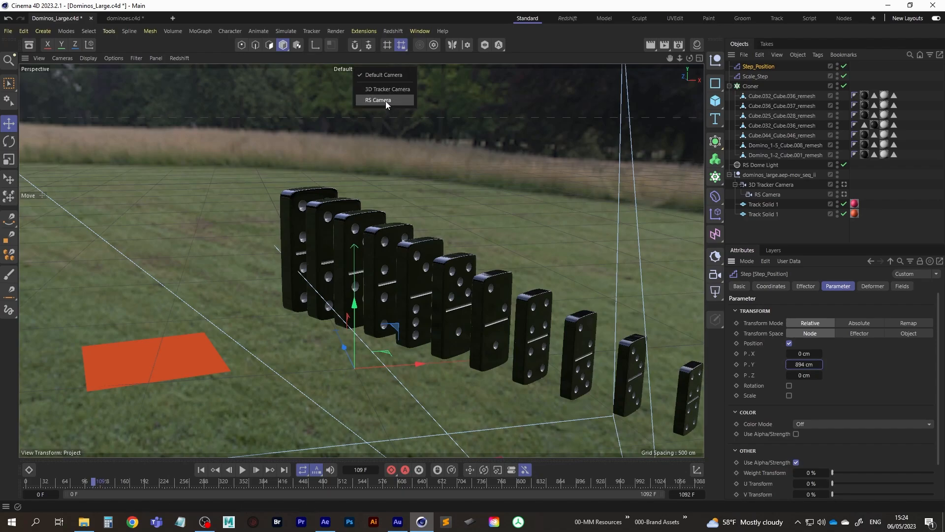
left_click(385, 101)
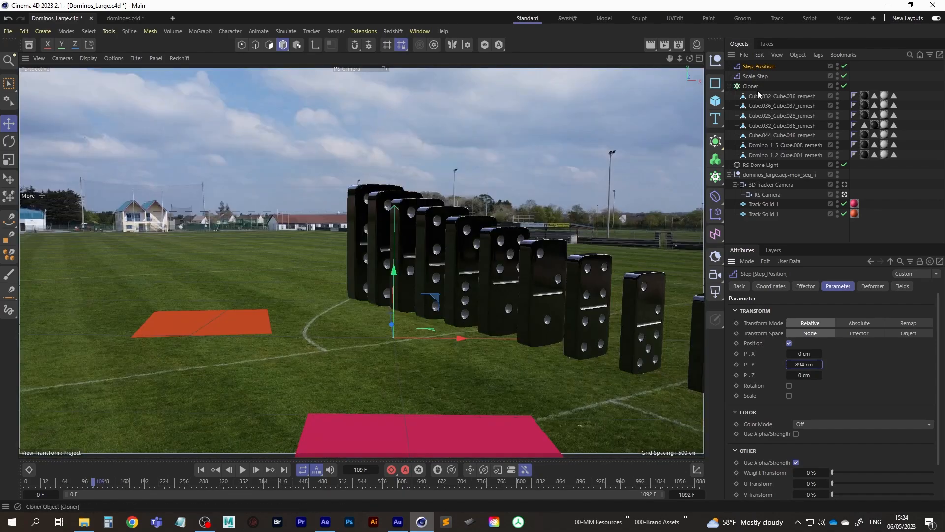
Step: Move the Cloner back along its row until all dominoes are in frame, and set Scale_Step's scale to 5.49
left_click(419, 318)
left_click_drag(418, 315, 329, 298)
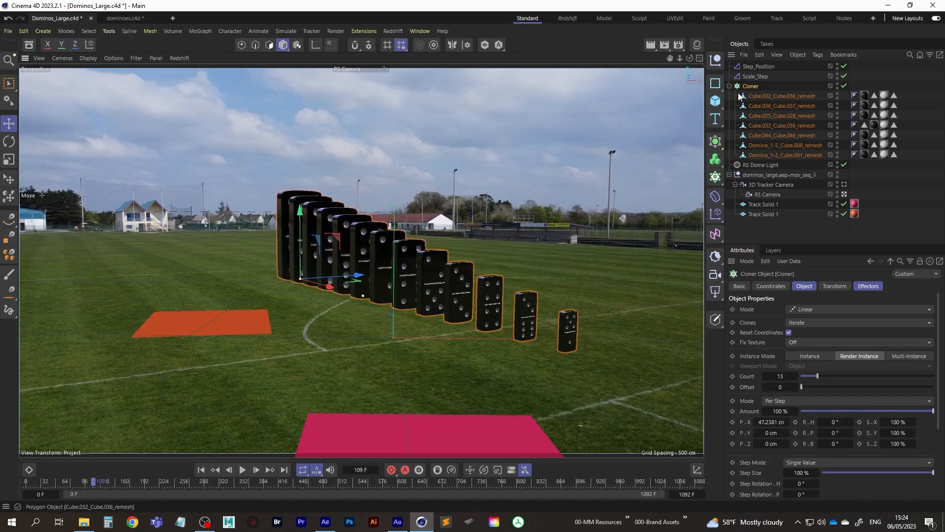
left_click(763, 79)
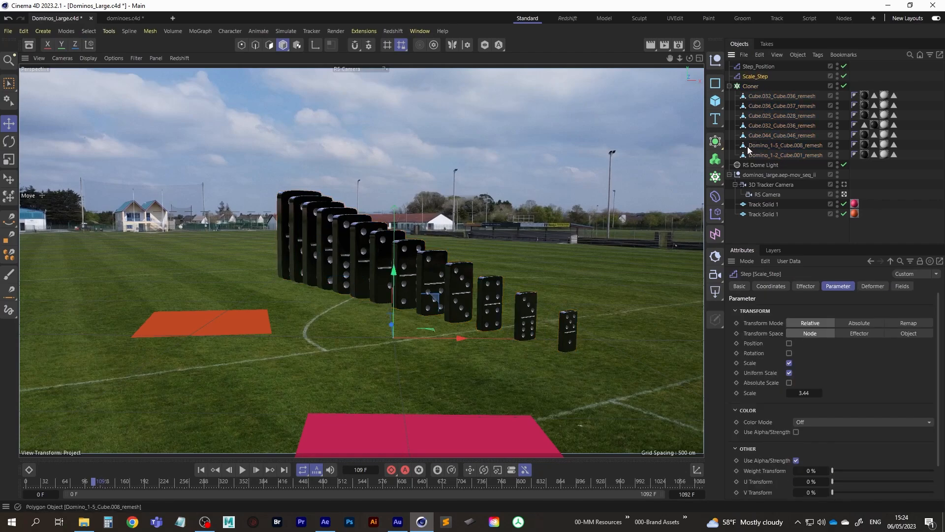
left_click_drag(801, 393, 903, 392)
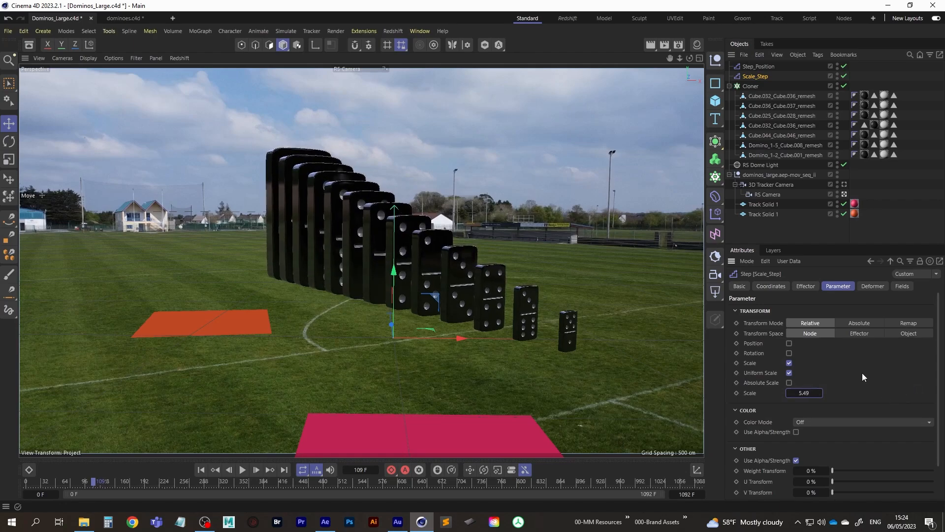
Step: Increase the Cloner count to 15 and shift the row slightly farther back along its own X axis
left_click(751, 86)
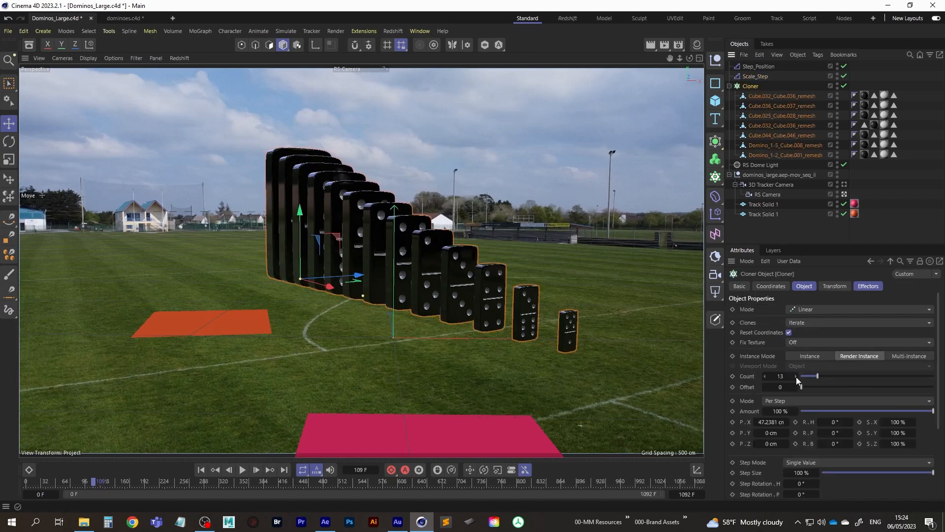
left_click(796, 376)
left_click(796, 376)
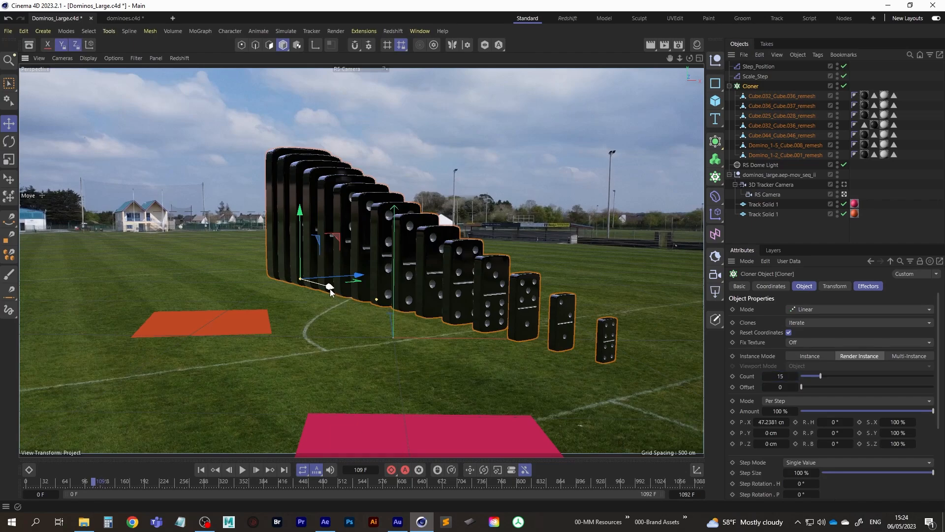
left_click_drag(330, 289, 306, 281)
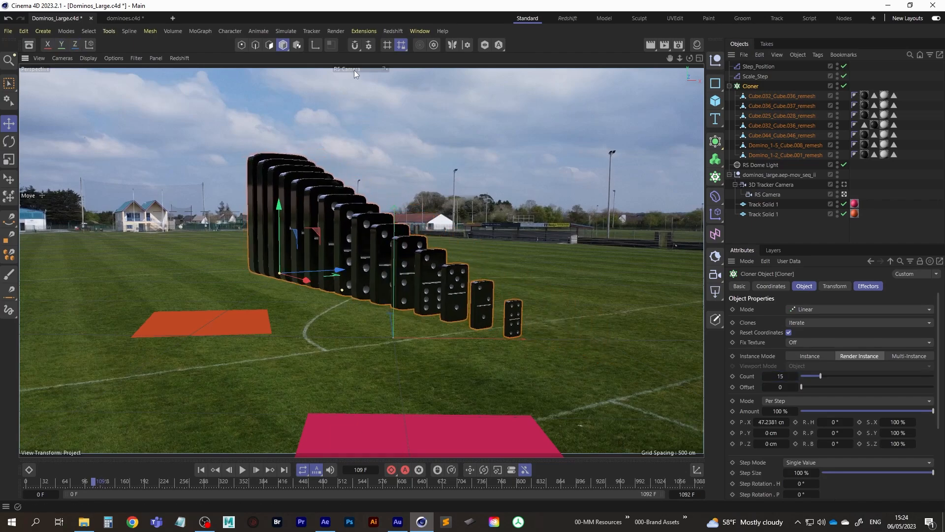
Step: Switch back to the Default Camera and frame the whole row of 15 dominoes
left_click(354, 72)
left_click(365, 77)
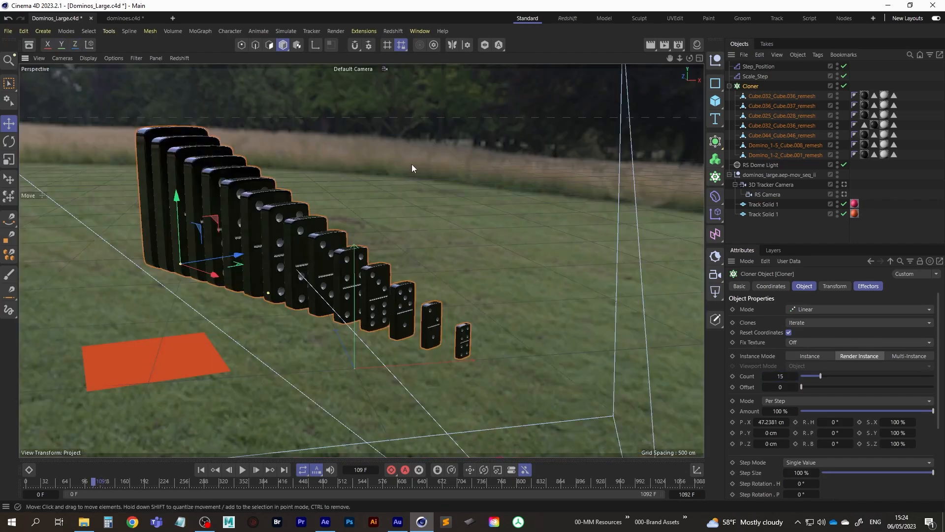
middle_click(264, 280)
middle_click(215, 191)
middle_click_drag(215, 202, 325, 301, "alt")
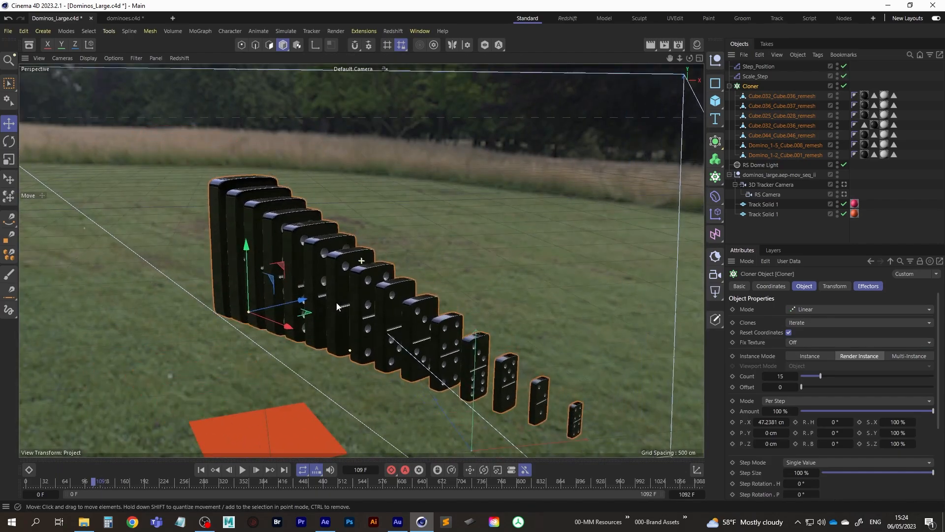
Step: Save the project and view the domino row side-on to judge the gaps between dominoes
left_click_drag(325, 301, 311, 211, "alt")
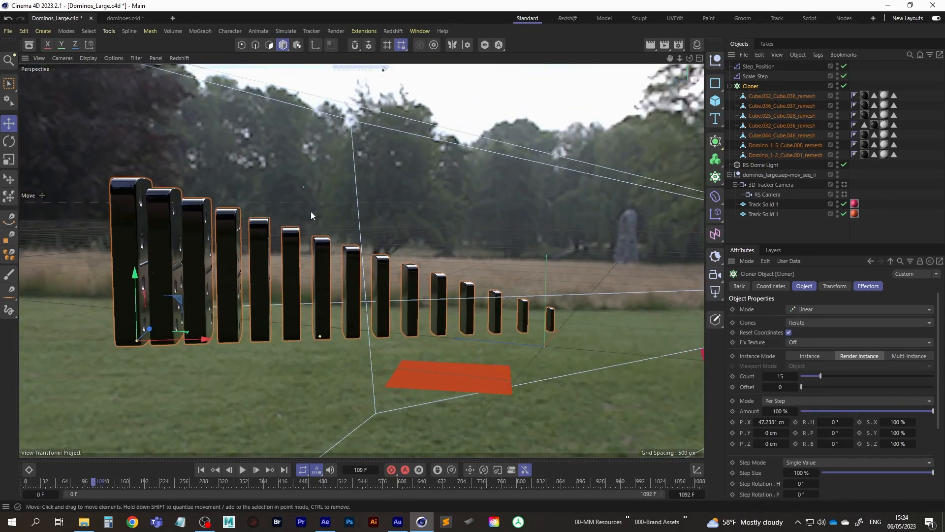
left_click(9, 33)
left_click(26, 162)
middle_click_drag(277, 309, 328, 300, "alt")
left_click_drag(328, 300, 284, 299, "alt")
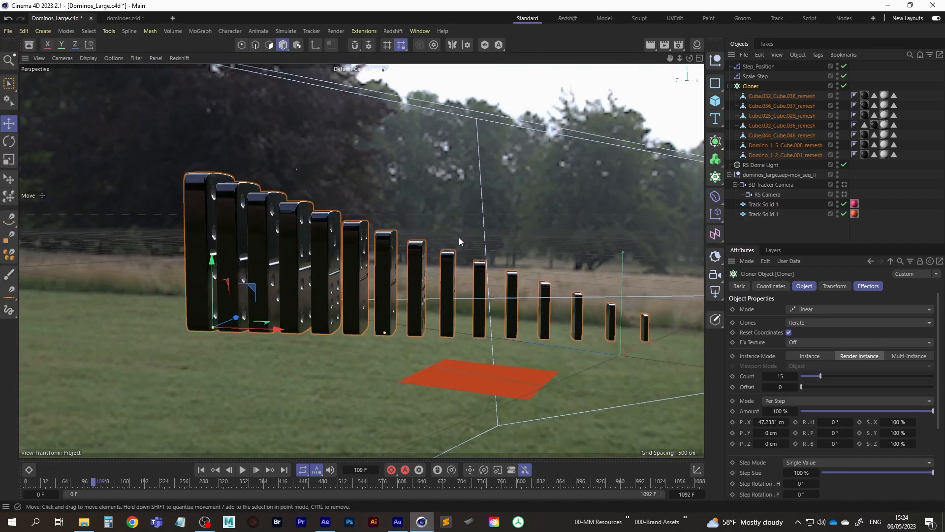
left_click_drag(347, 289, 322, 295, "alt")
Step: Open the Step_Position effector's Spline curve in a separate window placed clear of the domino row
left_click(757, 66)
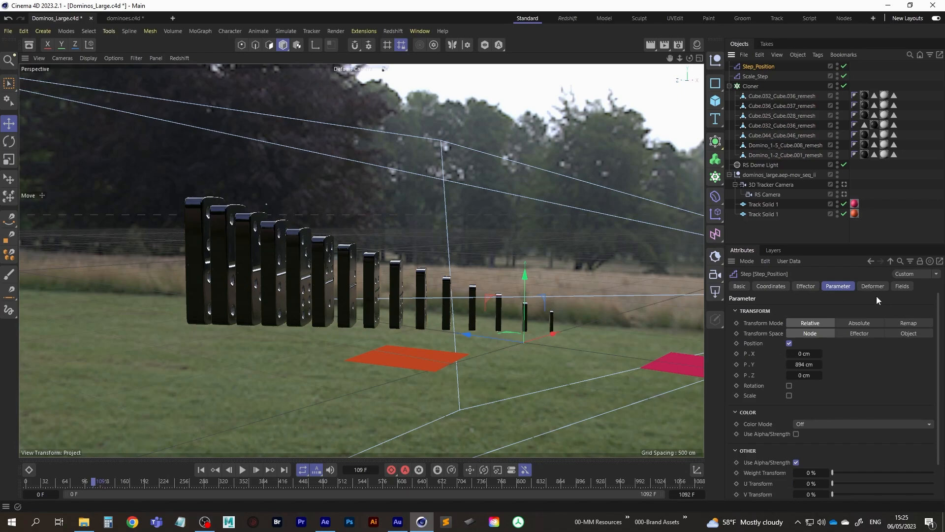
left_click(807, 286)
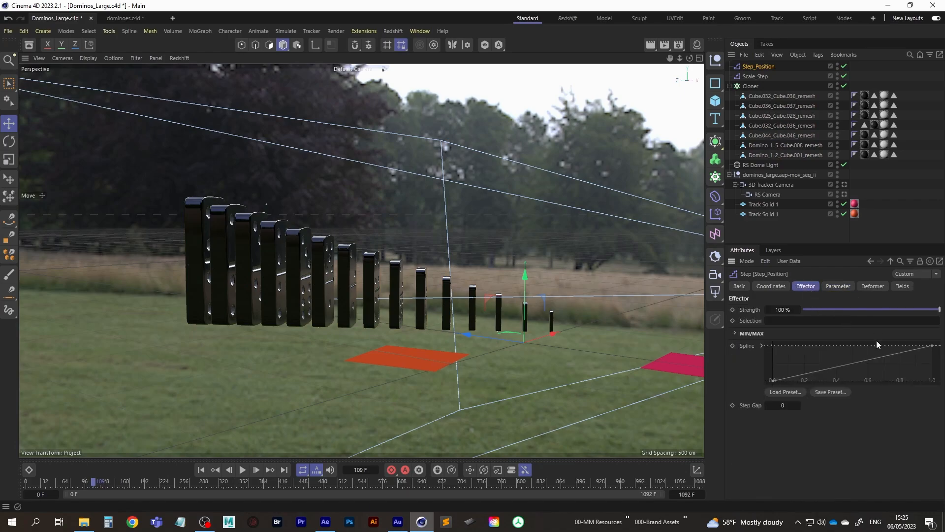
right_click(822, 361)
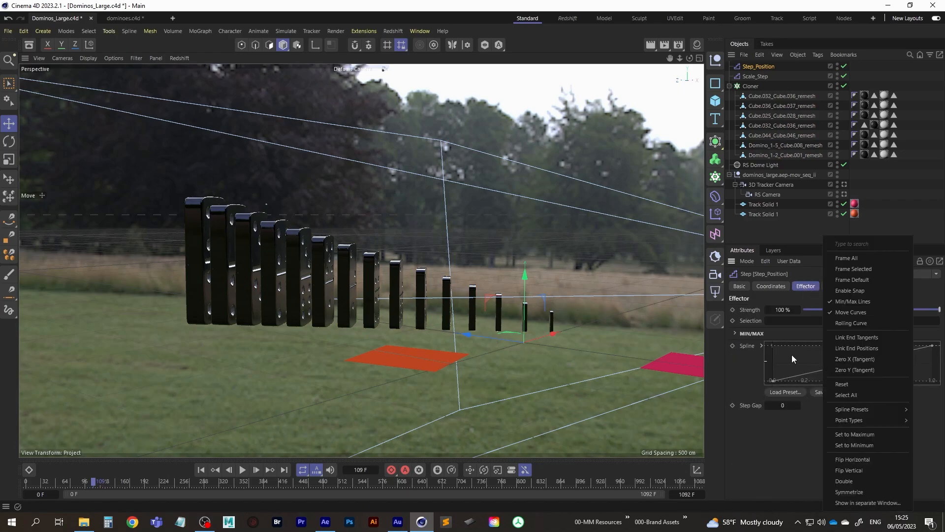
left_click(860, 503)
left_click_drag(728, 222, 726, 67)
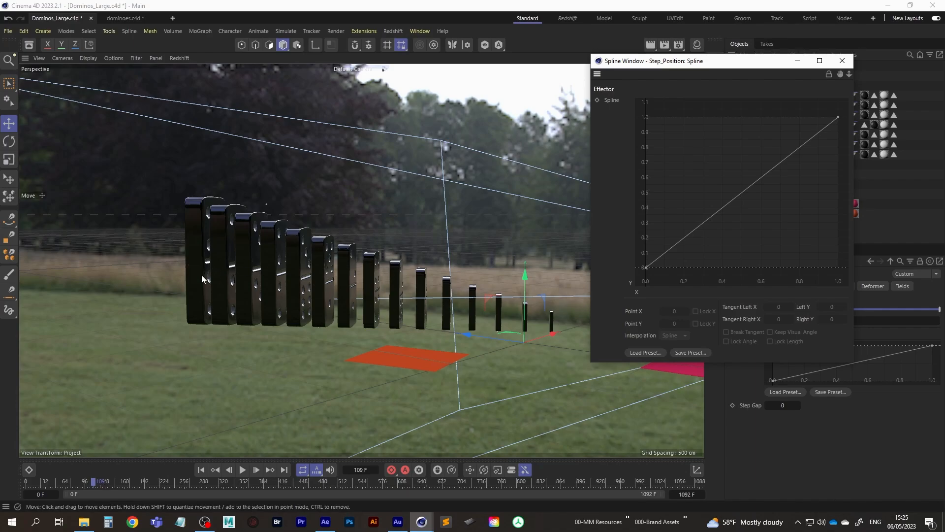
Step: Bend the upper end of Step_Position's spline into an ease-out curve, with its left tangent at about -0.81, -0.22
left_click(646, 268)
mouse_move(704, 222)
left_mouse_down()
mouse_move(720, 226)
mouse_move(677, 181)
mouse_move(699, 164)
mouse_move(716, 181)
mouse_move(702, 206)
mouse_move(679, 184)
mouse_move(679, 201)
mouse_move(683, 191)
mouse_move(659, 181)
mouse_move(683, 198)
mouse_move(662, 208)
mouse_move(687, 202)
mouse_move(664, 196)
mouse_move(660, 223)
mouse_move(690, 248)
mouse_move(703, 222)
left_mouse_up()
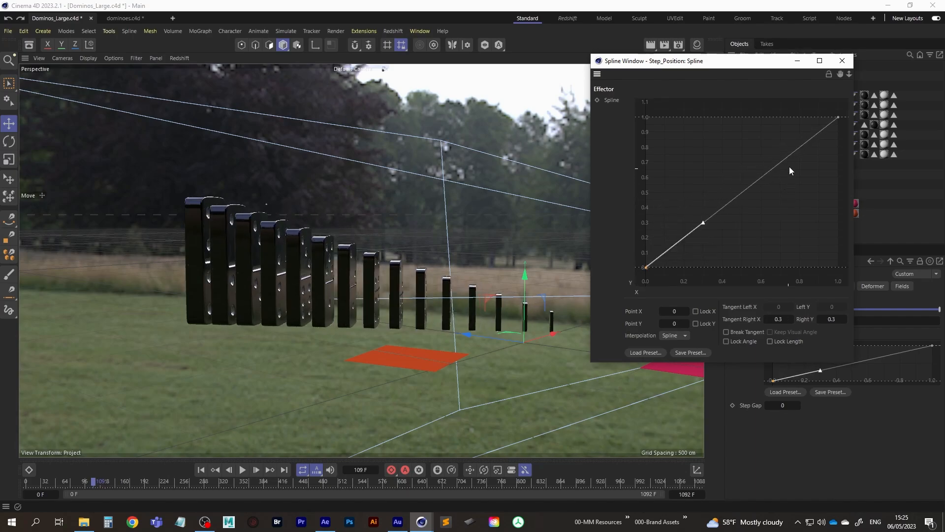
left_click(839, 117)
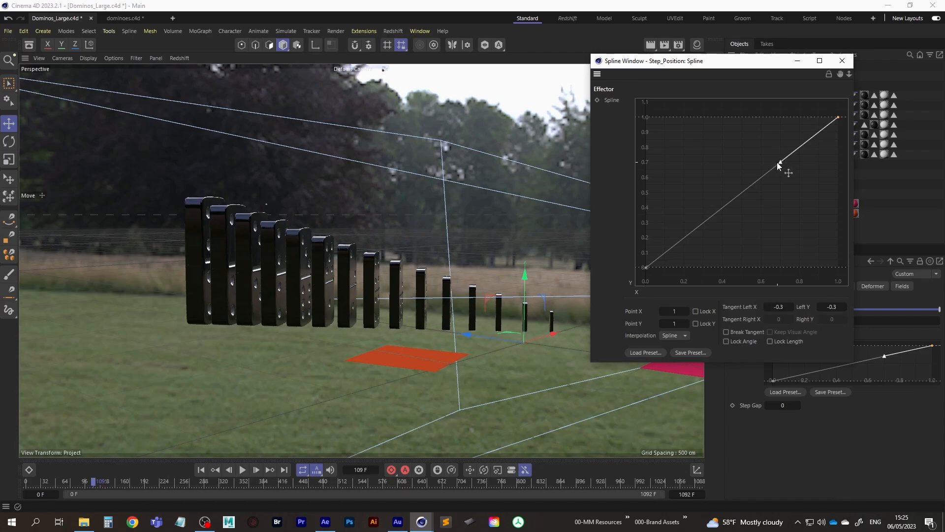
left_click_drag(777, 161, 681, 150)
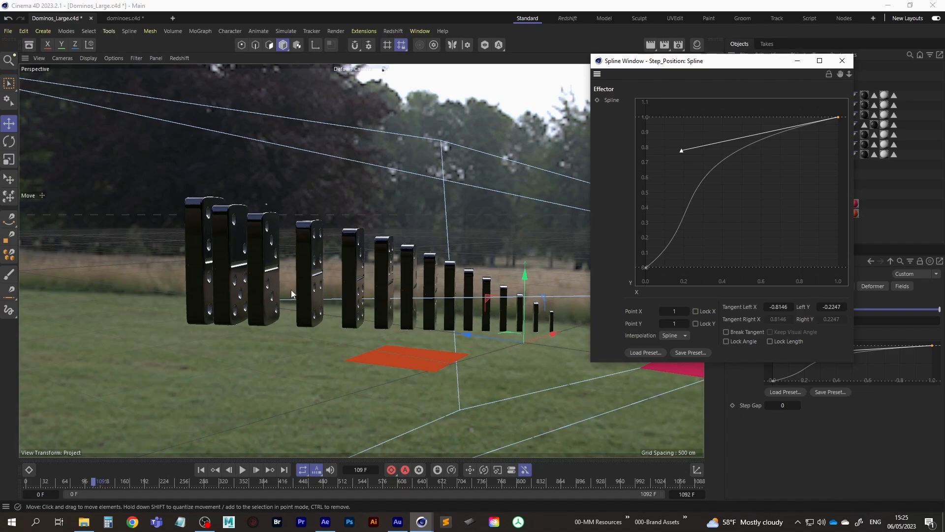
Step: Fine-tune the spline's start point with a right tangent of about 0.28, 0.31, and close the spline window
left_click_drag(291, 290, 229, 259, "alt")
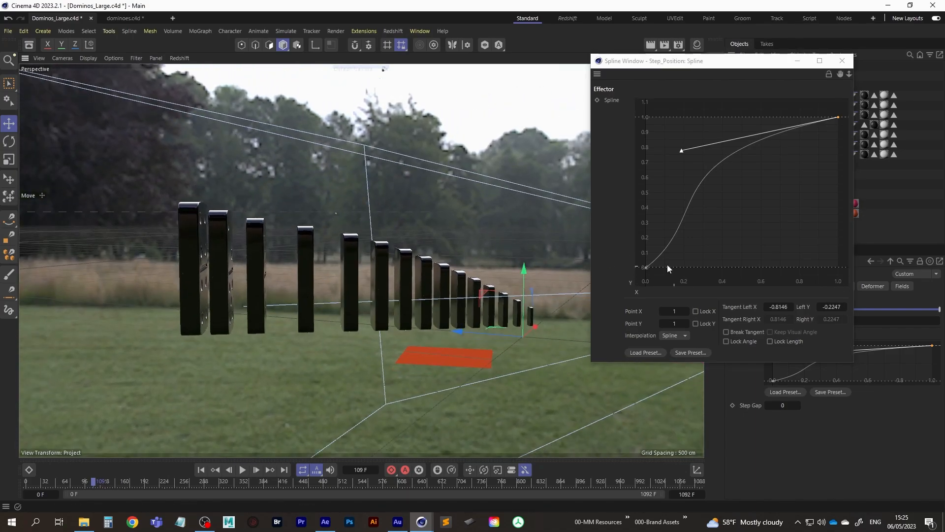
left_click(646, 267)
left_click_drag(703, 224, 698, 198)
key("ctrl+z")
mouse_move(650, 269)
left_mouse_down()
mouse_move(637, 258)
mouse_move(638, 276)
left_mouse_up()
left_click_drag(703, 222, 699, 221)
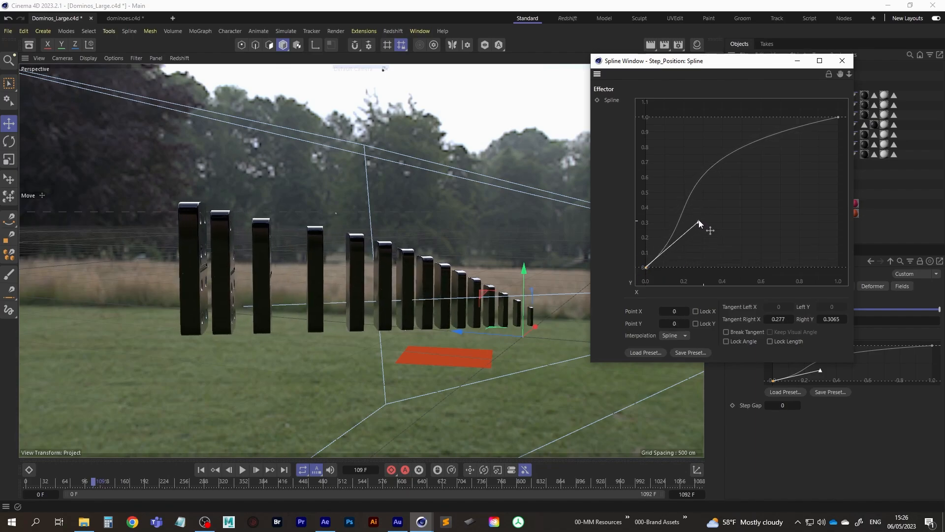
left_click(831, 61)
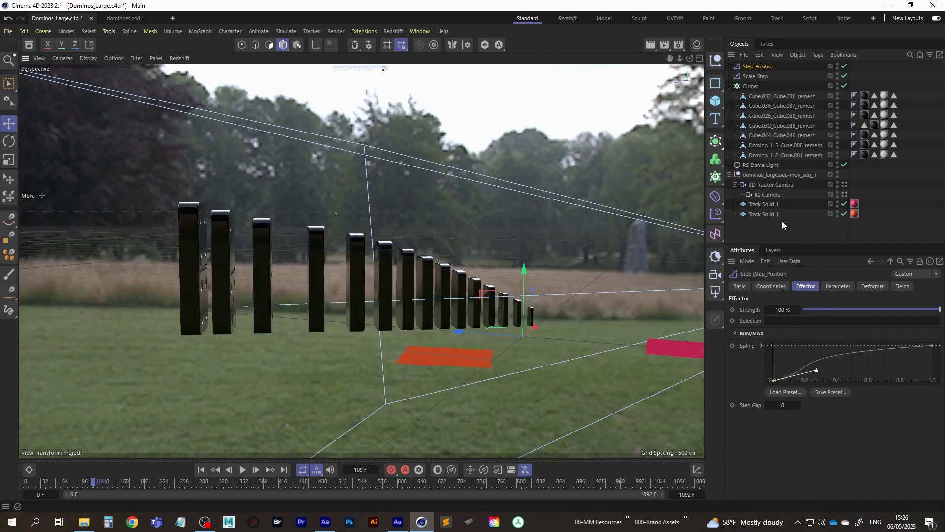
Step: Set the Cloner's per-step X position to 88.2381 cm and move the row farther back along its X axis in the RS Camera view
left_click(751, 86)
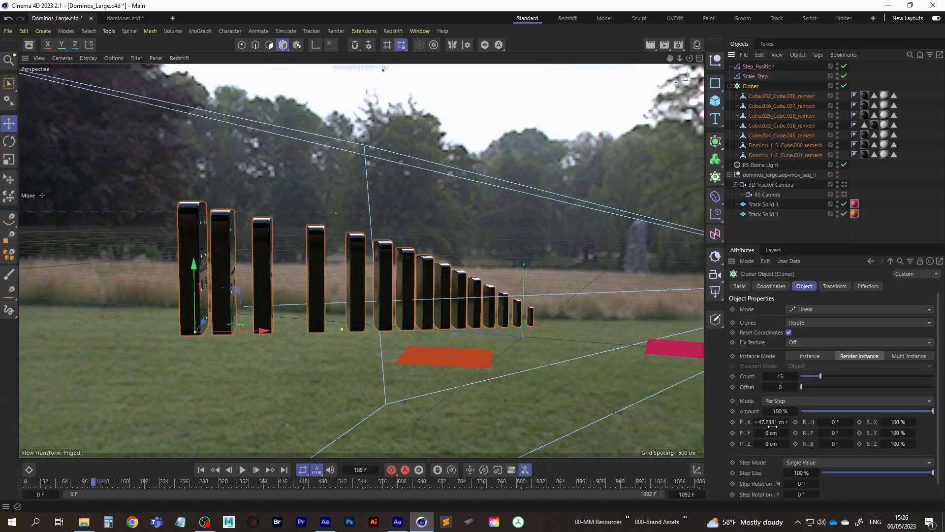
left_click_drag(764, 422, 785, 422)
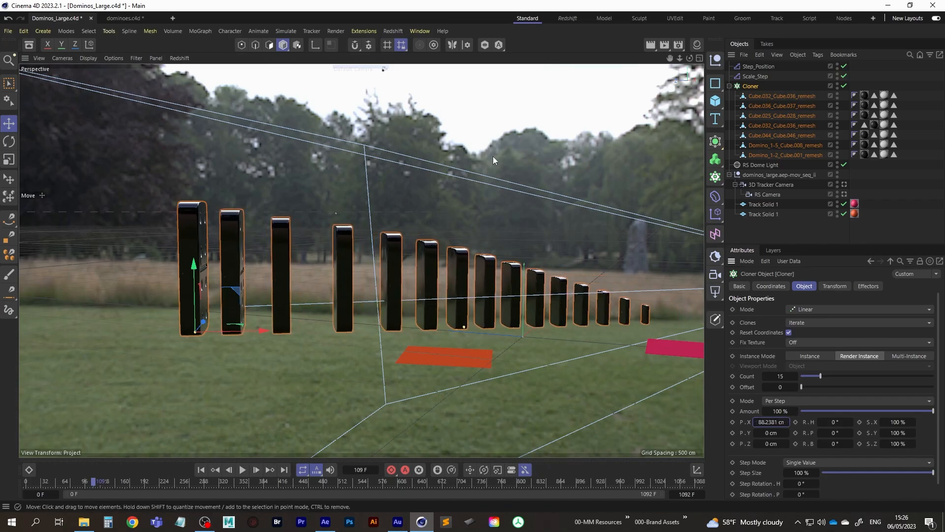
left_click(355, 69)
left_click(381, 102)
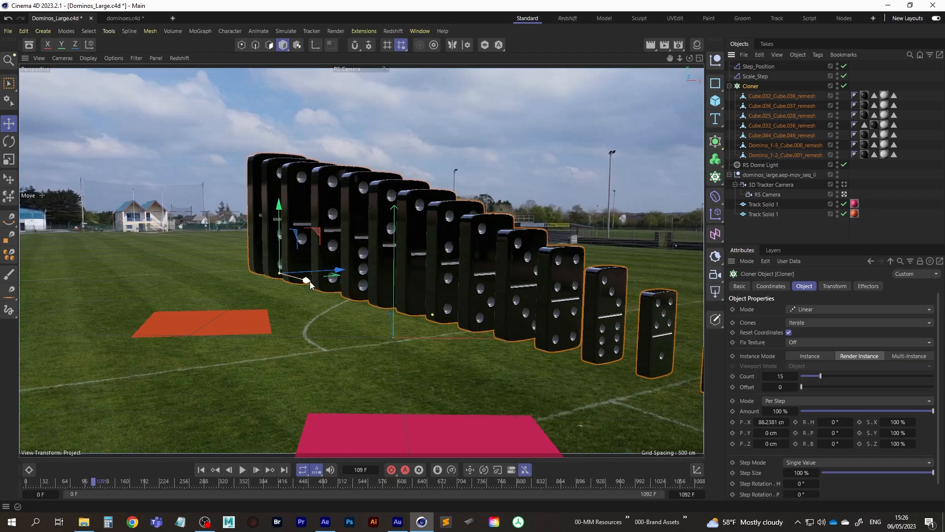
left_click_drag(309, 282, 283, 276)
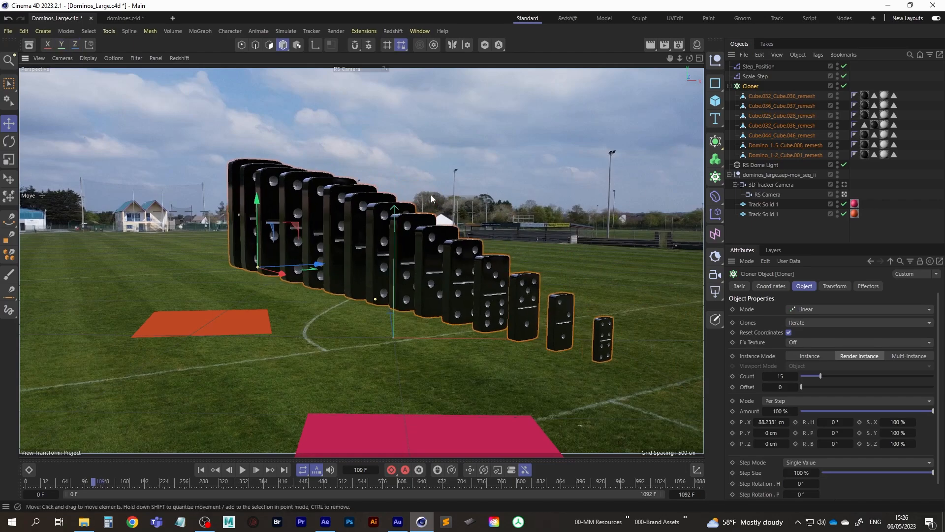
Step: Save the project with the respaced domino row
left_click(7, 32)
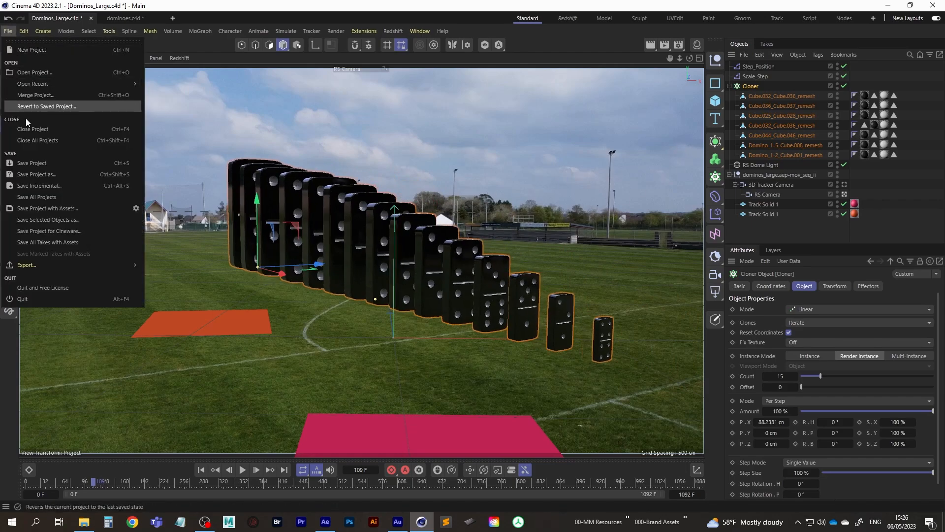
Step: Save the project and open the Step_Position effector's spline in a separate window
left_click(42, 161)
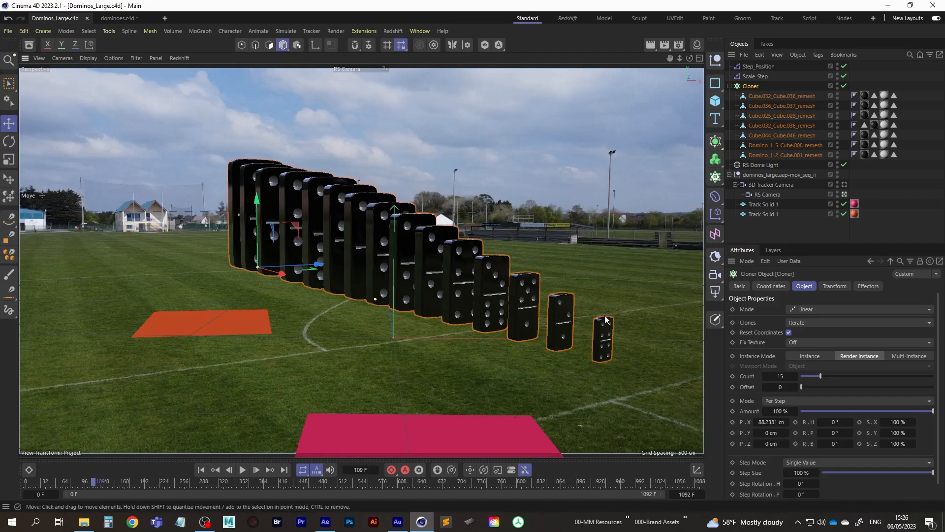
left_click(758, 66)
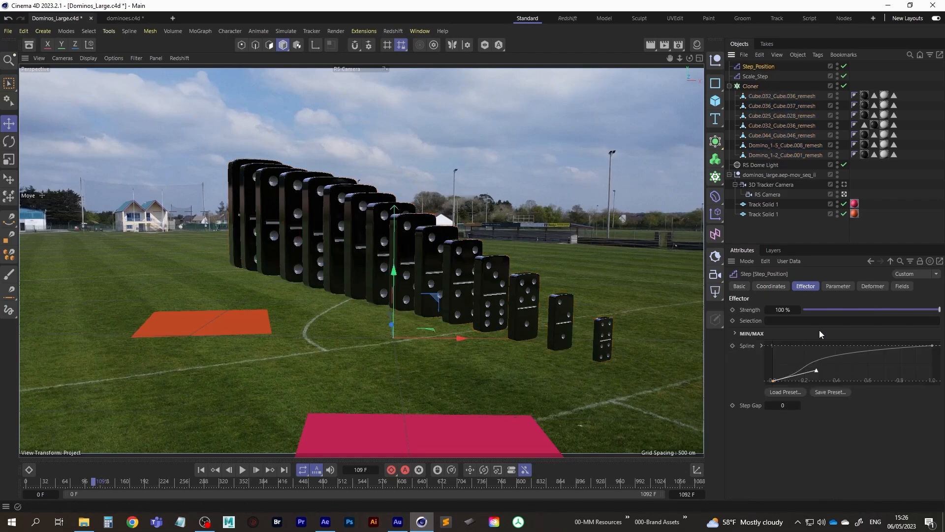
right_click(855, 368)
left_click(823, 502)
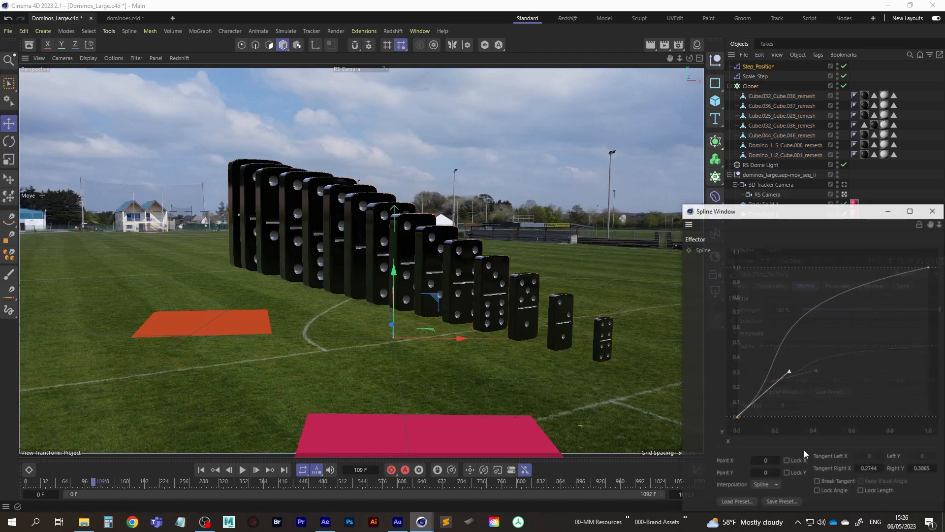
left_click_drag(777, 217, 689, 90)
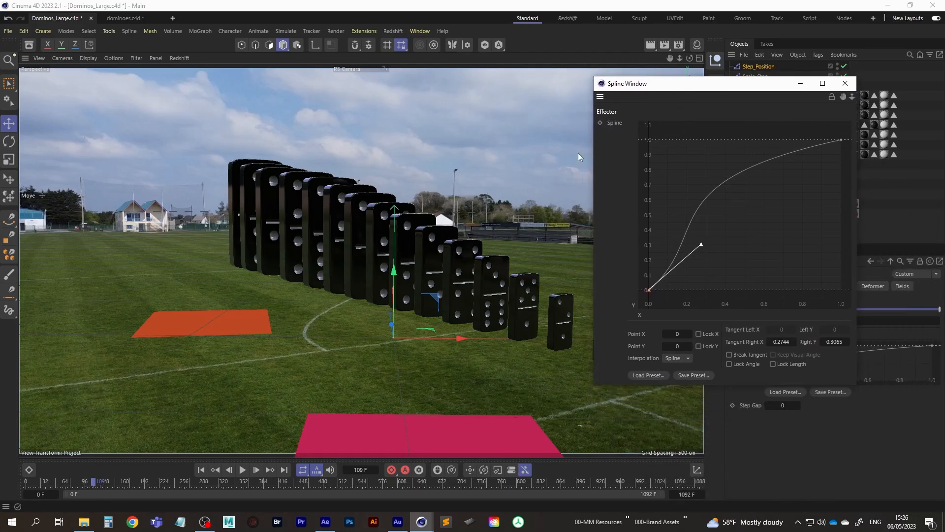
Step: Switch the viewport to the default camera and shorten the spline's start-point tangent to about 0.22, 0.29
left_click(347, 69)
left_click(367, 77)
mouse_move(359, 300)
left_mouse_down("alt")
mouse_move(332, 292)
mouse_move(367, 288)
left_mouse_up("alt")
scroll(367, 289, "down", 1)
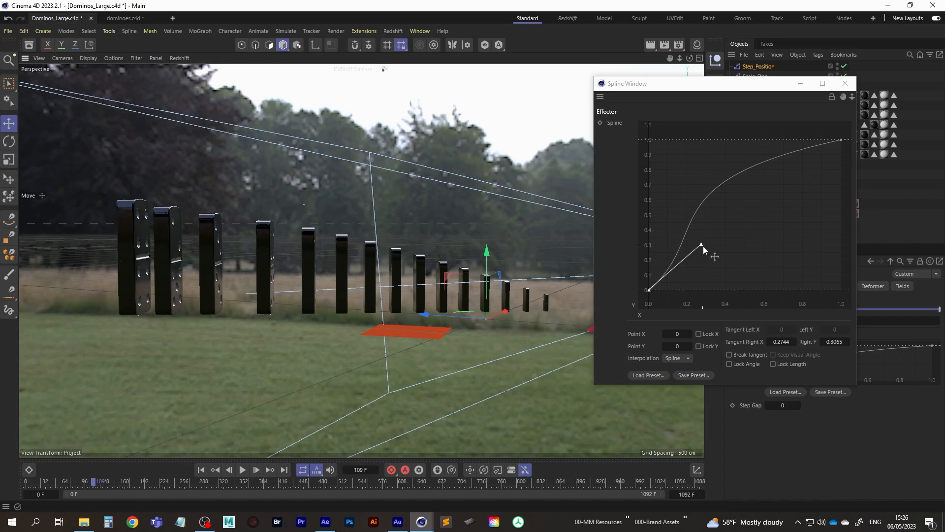
mouse_move(702, 243)
left_mouse_down()
mouse_move(686, 238)
mouse_move(693, 247)
left_mouse_up()
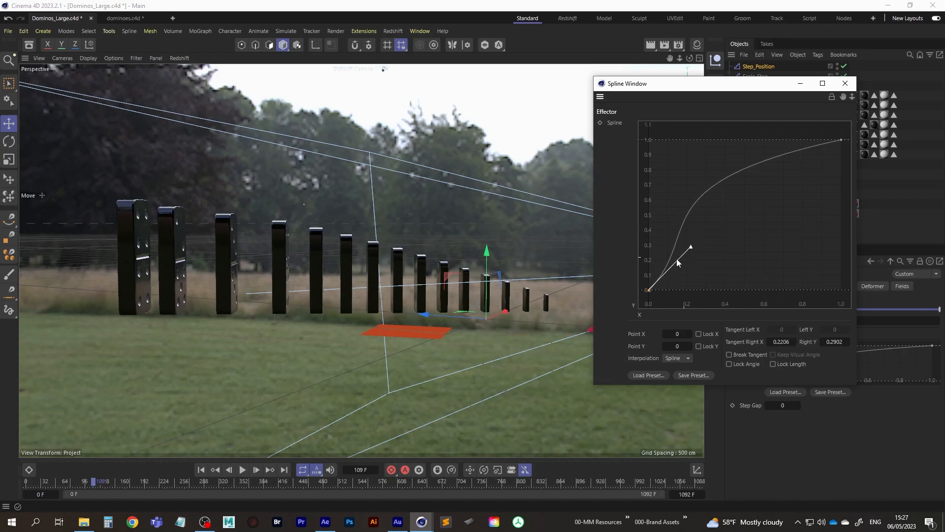
left_click_drag(236, 291, 223, 273, "alt")
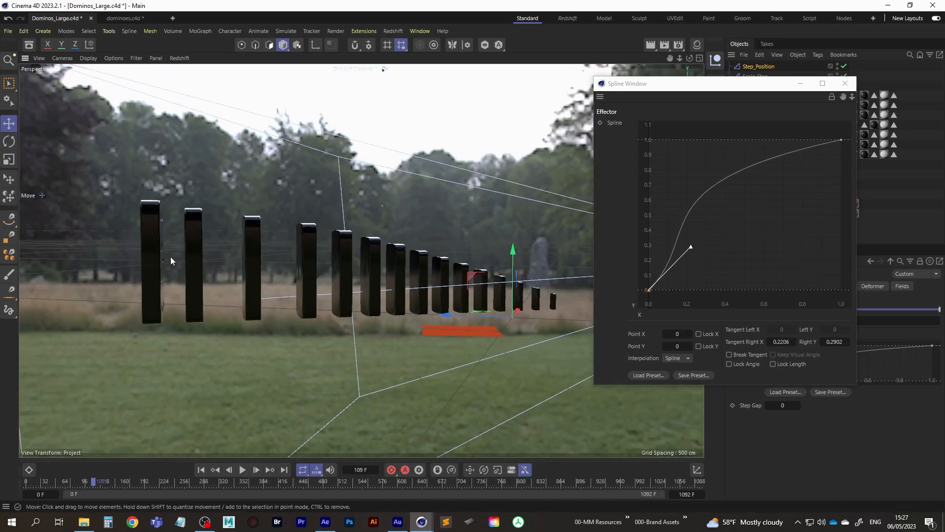
Step: Add a point near the start of the spline at about X 0.12, Y 0.23 and adjust its tangents
left_click(670, 258, "ctrl")
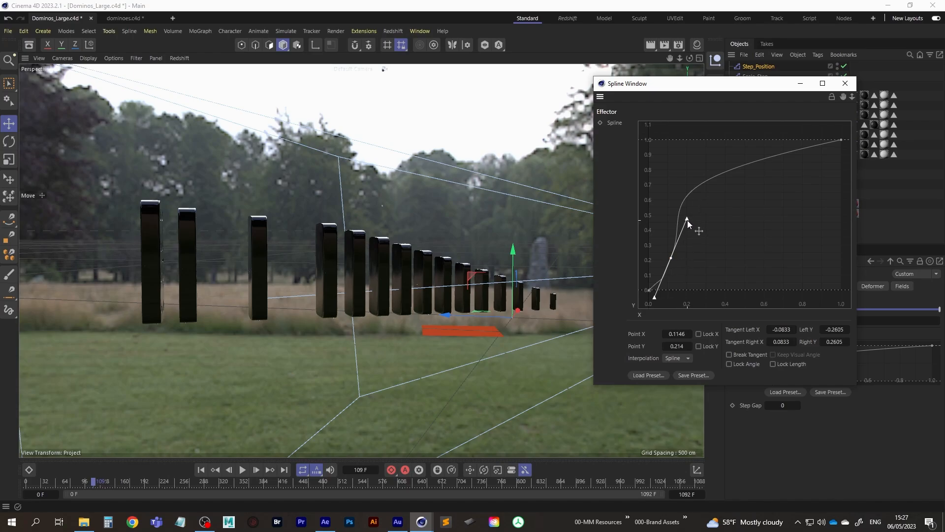
mouse_move(688, 223)
left_mouse_down()
mouse_move(682, 232)
mouse_move(688, 220)
mouse_move(709, 229)
mouse_move(702, 225)
left_mouse_up()
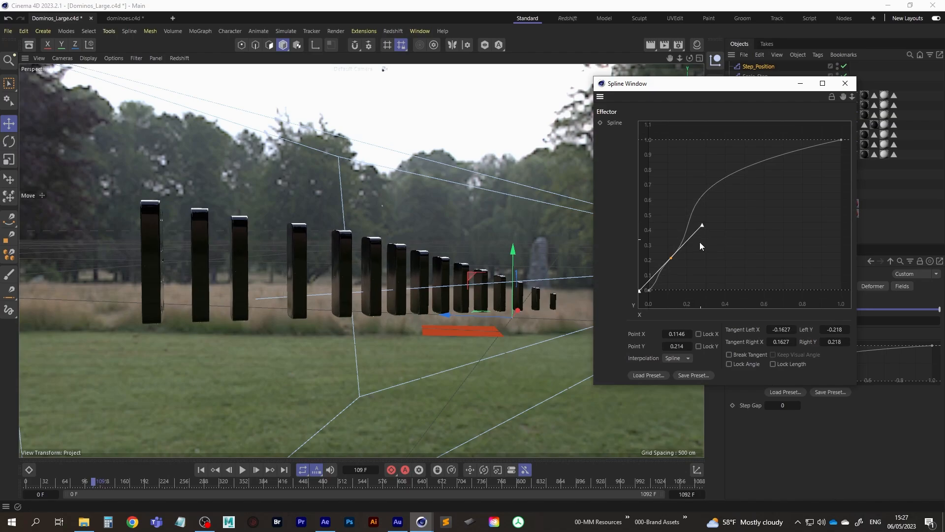
left_click_drag(674, 257, 675, 258)
left_click_drag(643, 289, 630, 288)
left_click_drag(673, 258, 671, 259)
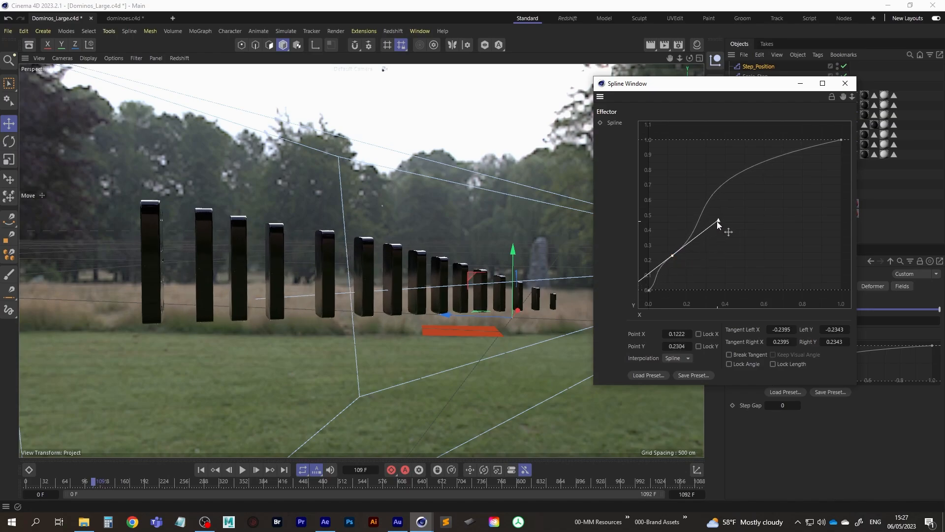
Step: Flatten the added point's tangents to about 0.07, 0.015, reposition it at about X 0.11, Y 0.22, and close the spline window
left_click_drag(718, 222, 700, 235)
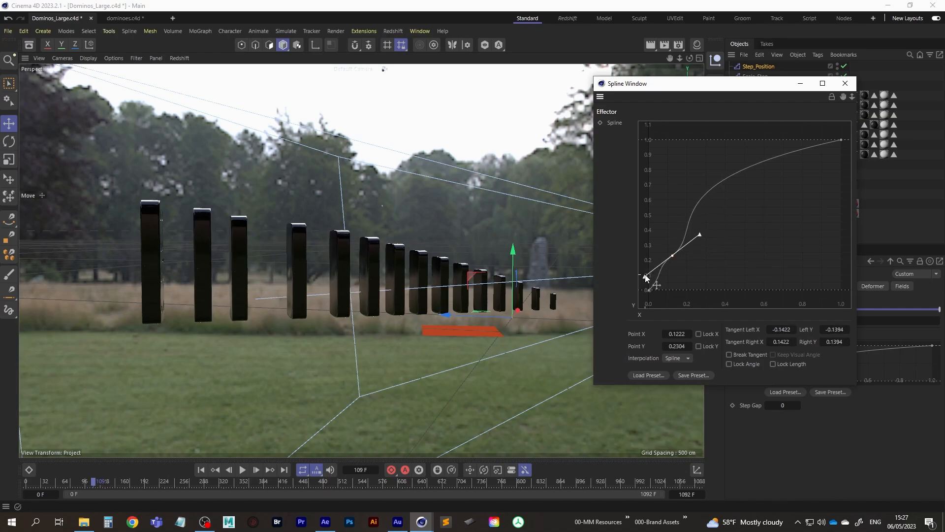
left_click_drag(647, 277, 658, 258)
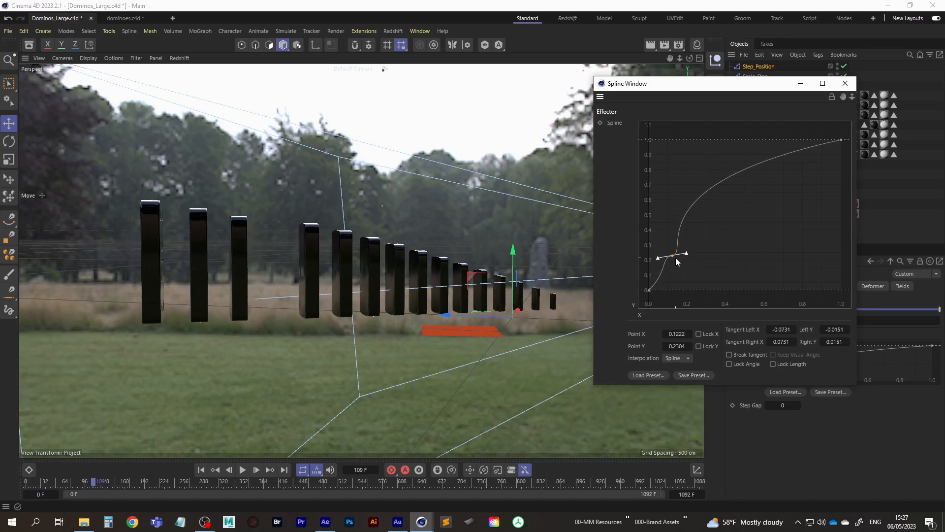
left_click_drag(674, 259, 672, 261)
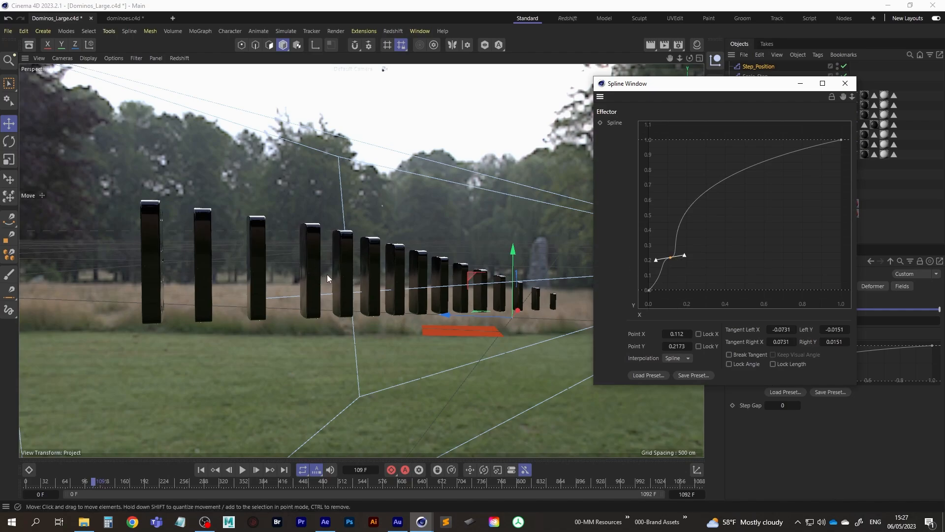
middle_click_drag(353, 277, 277, 255, "alt")
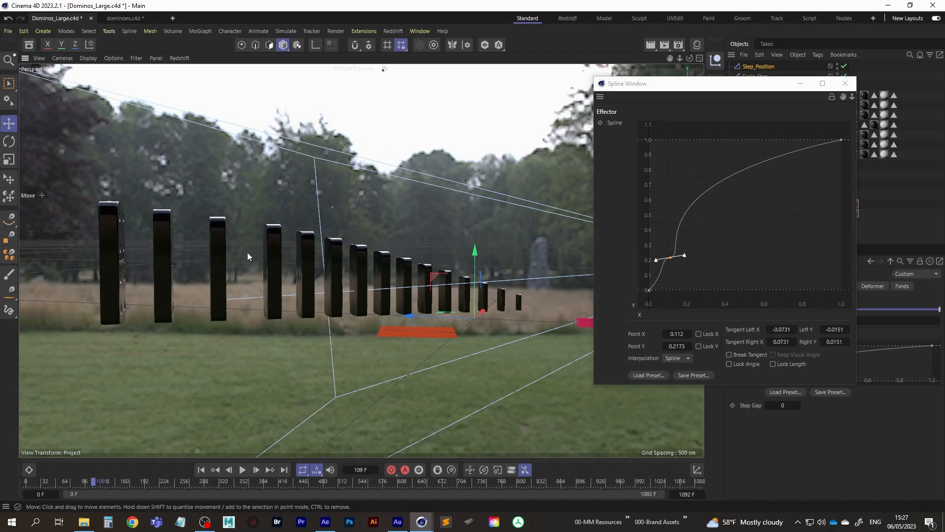
left_click_drag(205, 249, 368, 291, "alt")
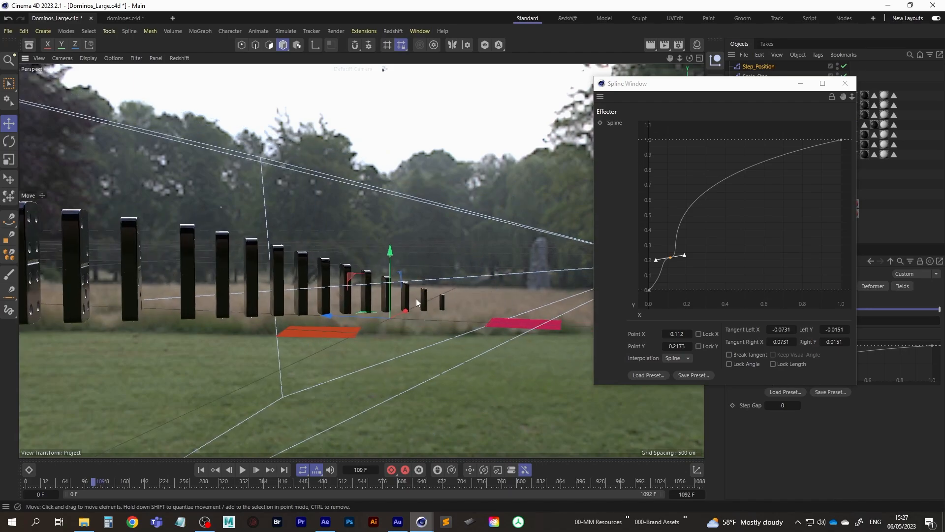
middle_click_drag(339, 301, 351, 294, "alt")
left_click_drag(351, 295, 344, 300, "alt")
middle_click_drag(344, 300, 371, 293, "alt")
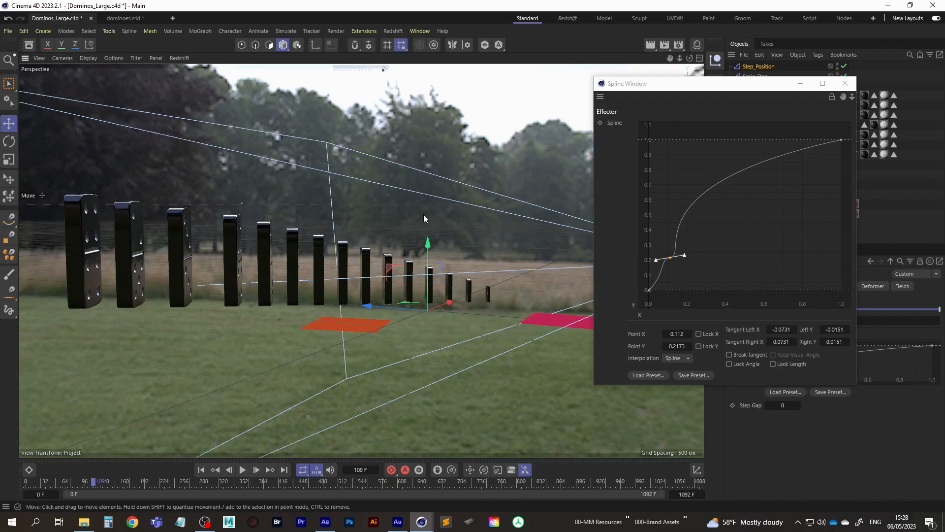
left_click(846, 83)
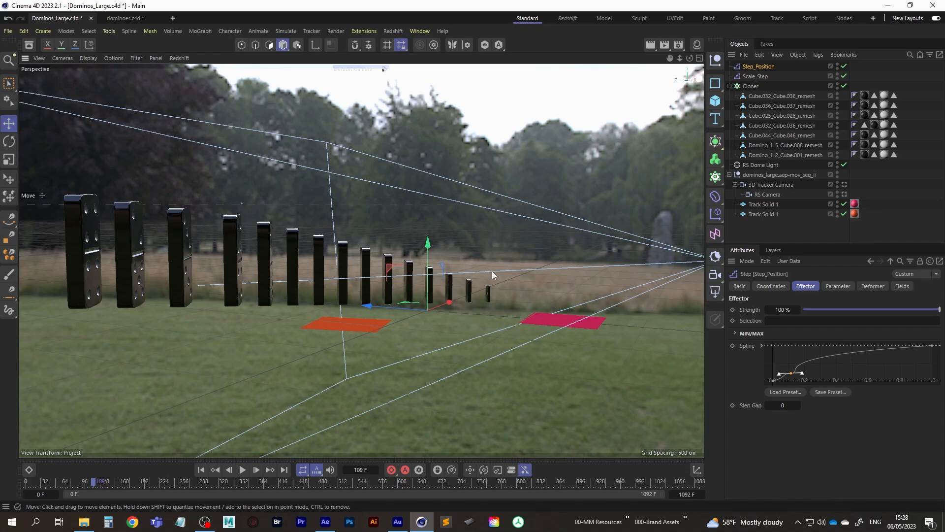
Step: Examine the spacing between the smallest dominoes at the near end of the row
middle_click(486, 297)
middle_click(333, 187)
scroll(542, 272, "up", 3)
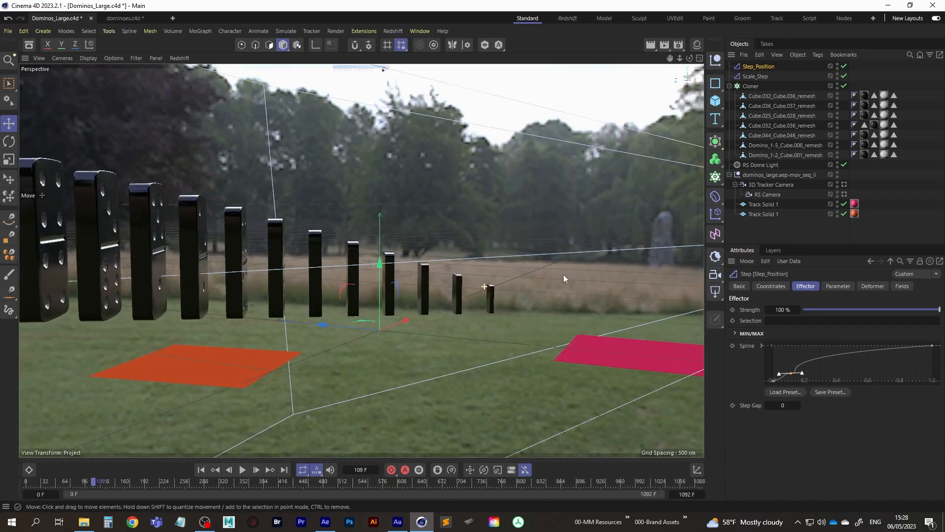
middle_click_drag(463, 301, 421, 306, "alt")
left_click_drag(421, 306, 395, 303, "alt")
right_click_drag(395, 302, 482, 297, "alt")
middle_click_drag(463, 299, 447, 306, "alt")
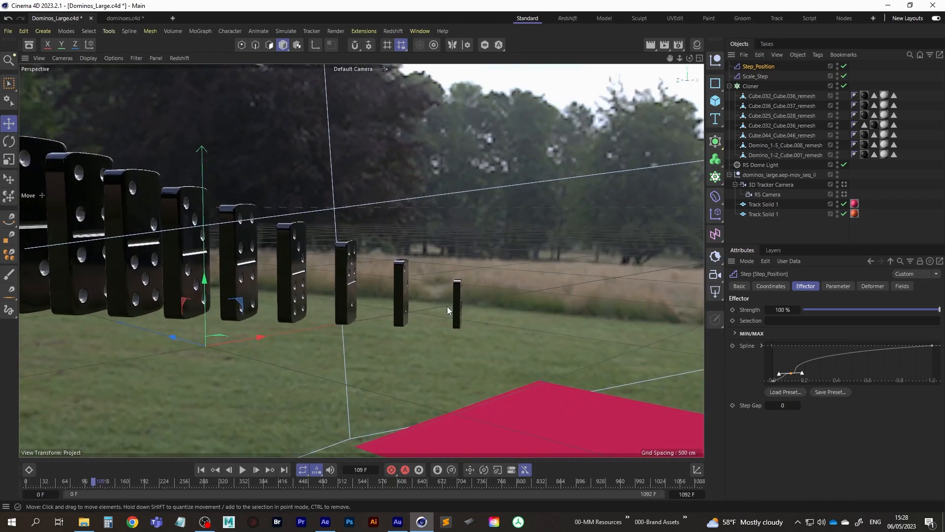
right_click_drag(447, 306, 435, 308, "alt")
middle_click_drag(436, 309, 459, 302, "alt")
right_click_drag(459, 301, 439, 316, "alt")
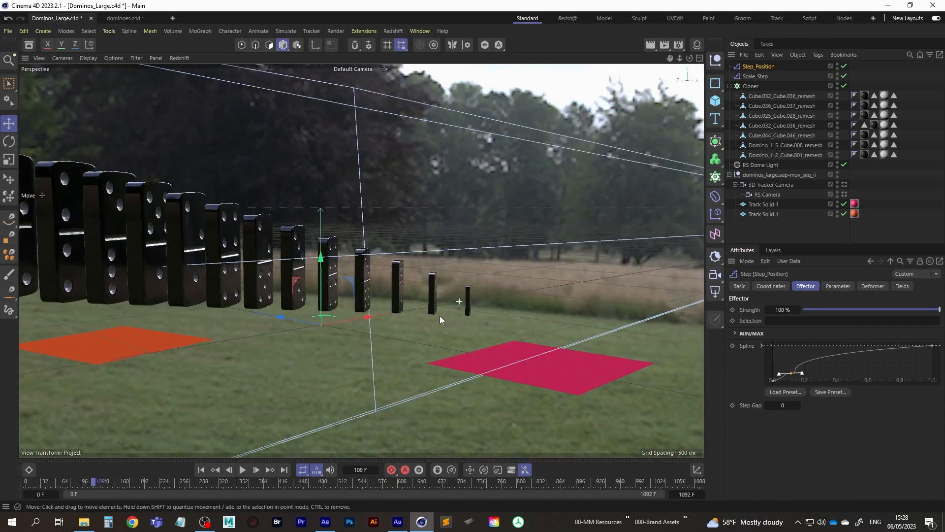
Step: Reopen the Step_Position spline in its own window and shorten the end-point tangent to about -0.76, -0.20
right_click(877, 362)
left_click(837, 503)
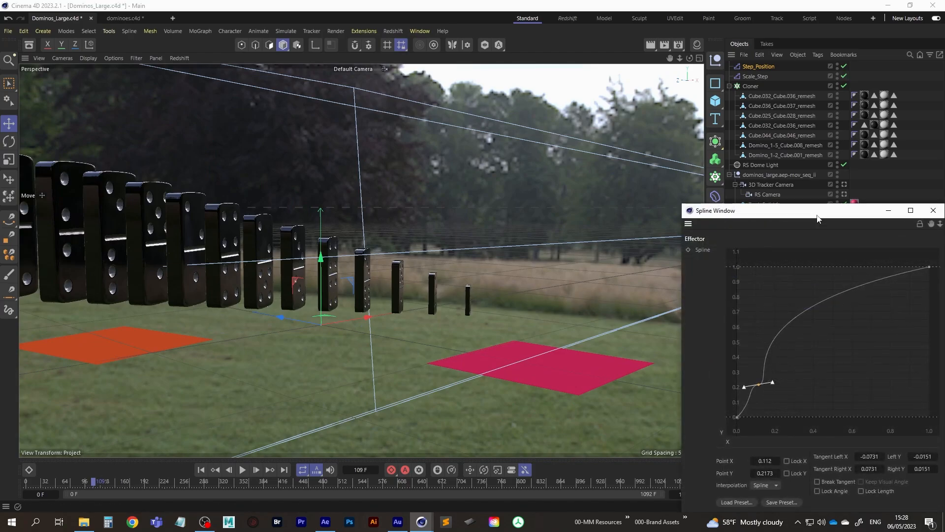
left_click_drag(817, 218, 766, 134)
left_click(877, 182)
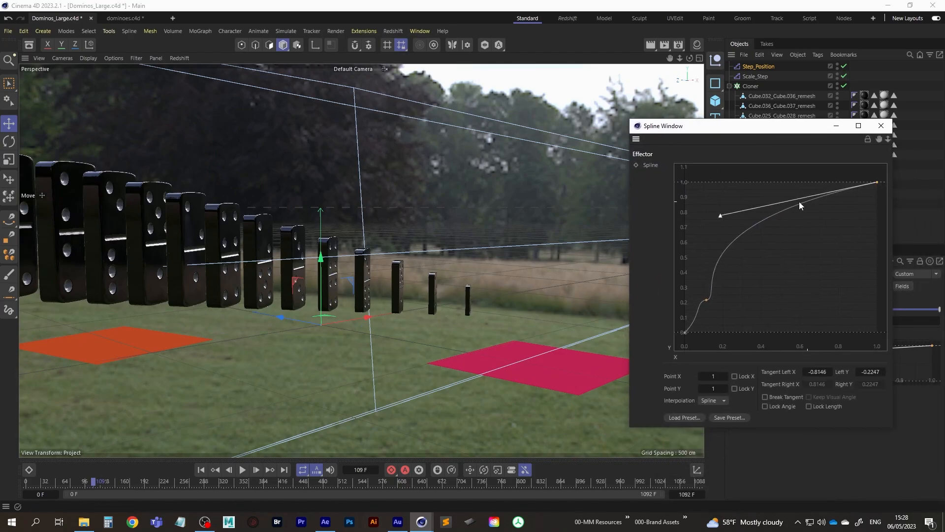
left_click_drag(723, 216, 733, 213)
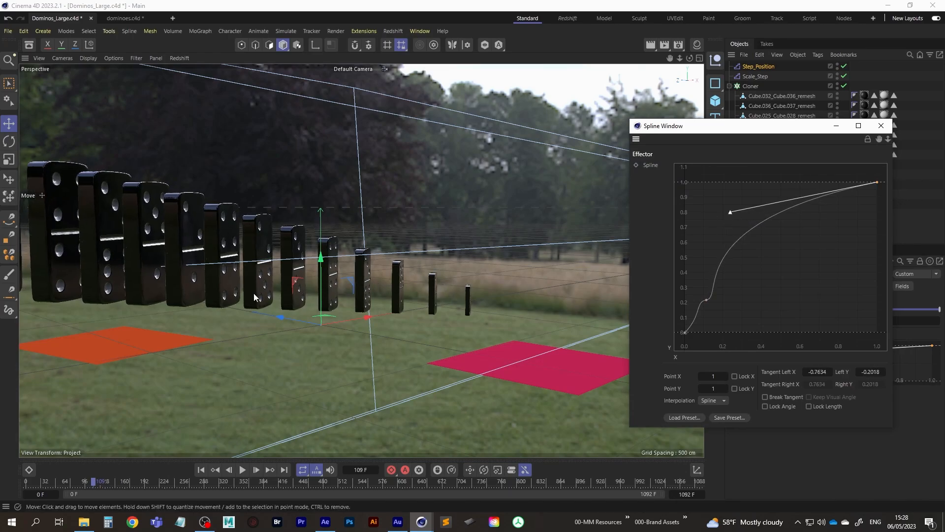
Step: Lower the spline's end-point tangent to about -0.7, -0.3 while checking the whole row of dominoes
scroll(259, 300, "down", 4)
left_click_drag(259, 300, 361, 286, "alt")
scroll(361, 282, "down", 3)
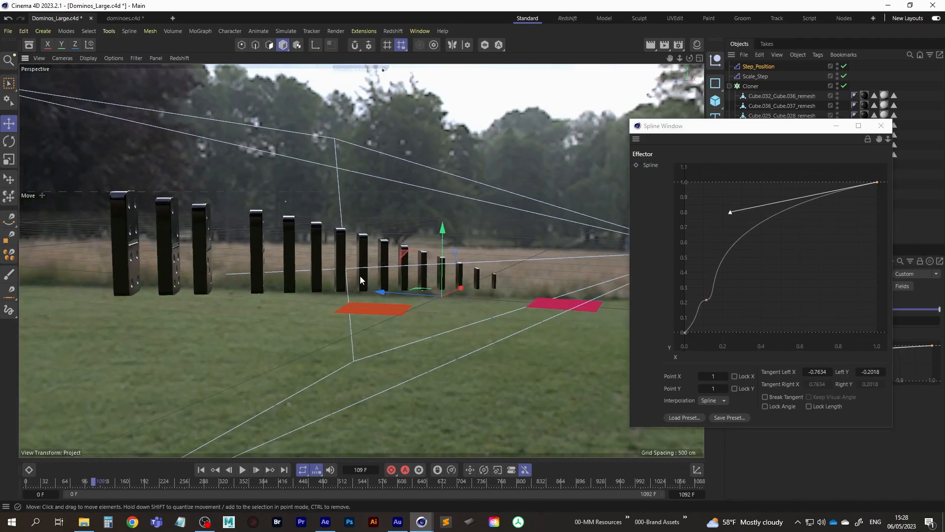
left_click_drag(737, 210, 739, 229)
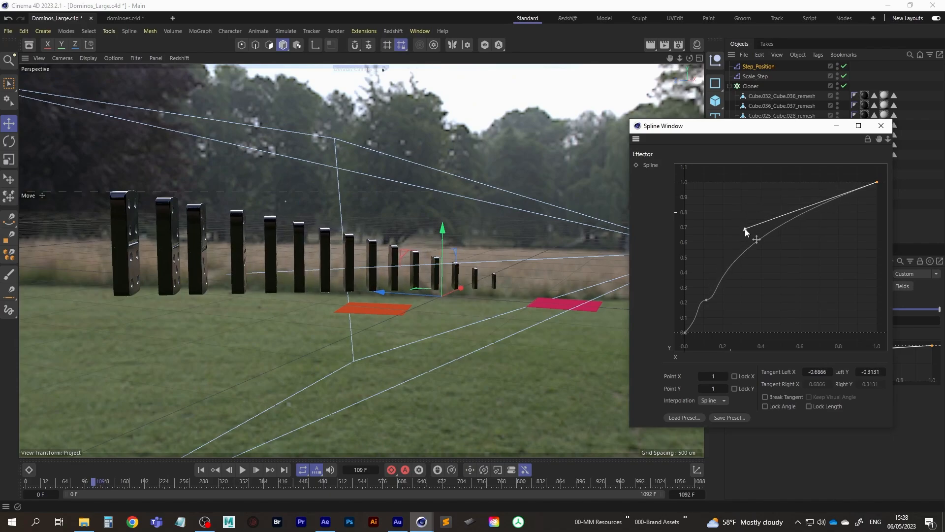
left_click_drag(880, 185, 910, 173)
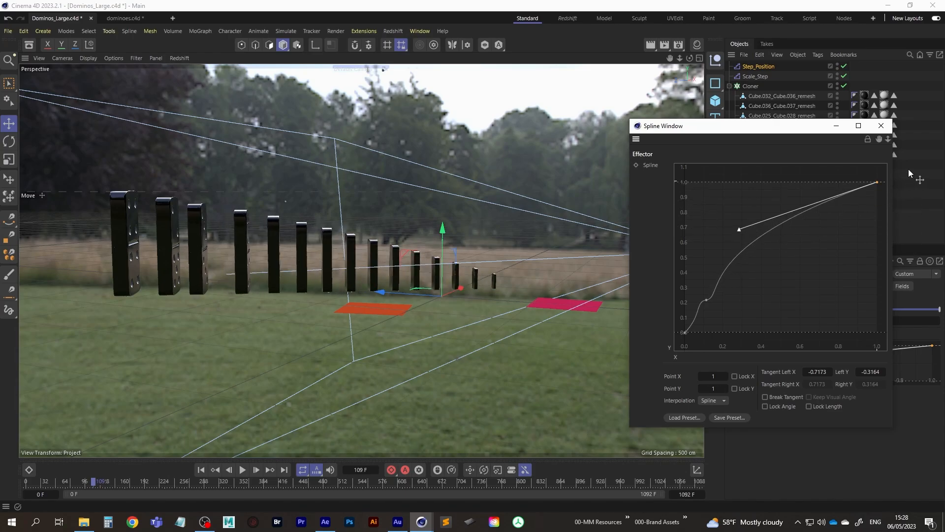
left_click_drag(740, 231, 747, 227)
Step: Delete the intermediate spline point and reshape the curve with a steeper start tangent and a nearly flat end tangent of about -0.66, -0.05
left_click(706, 300)
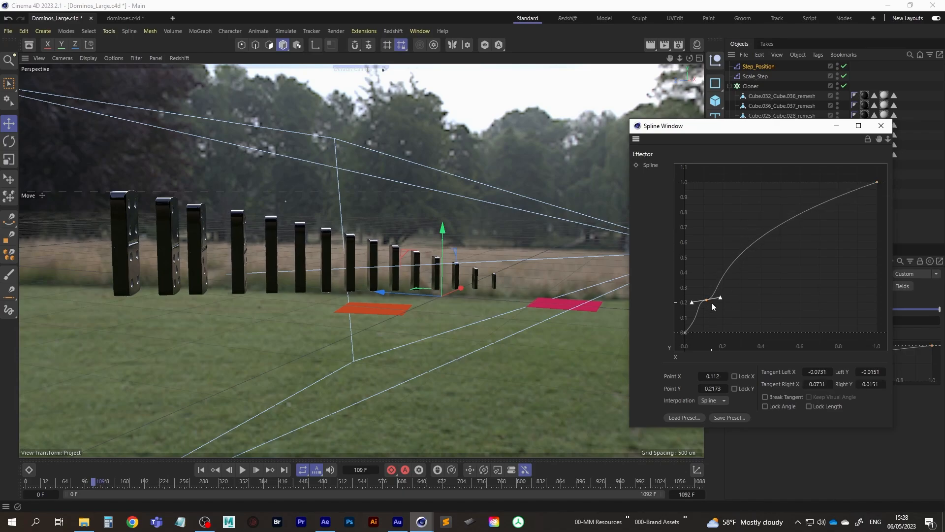
key("Delete")
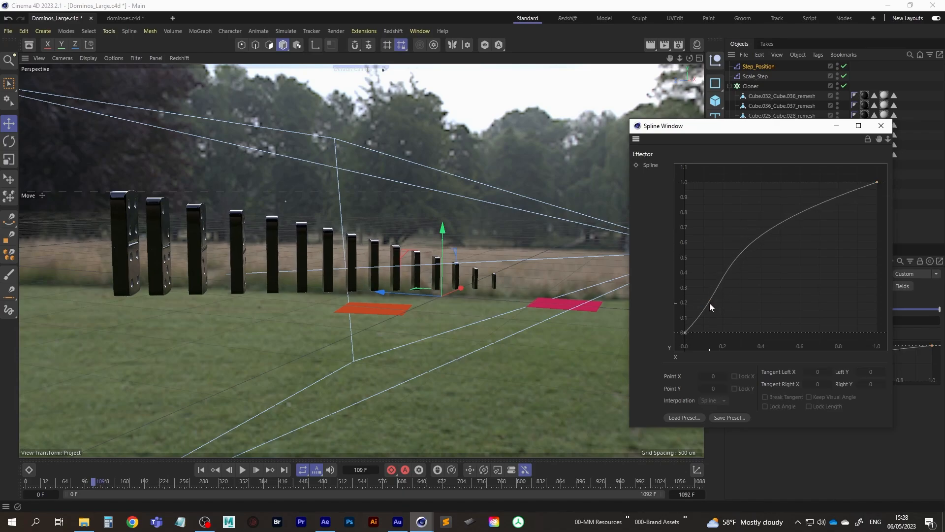
left_click(686, 334)
left_click_drag(726, 291, 723, 257)
left_click_drag(878, 183, 902, 158)
left_click_drag(741, 231, 751, 191)
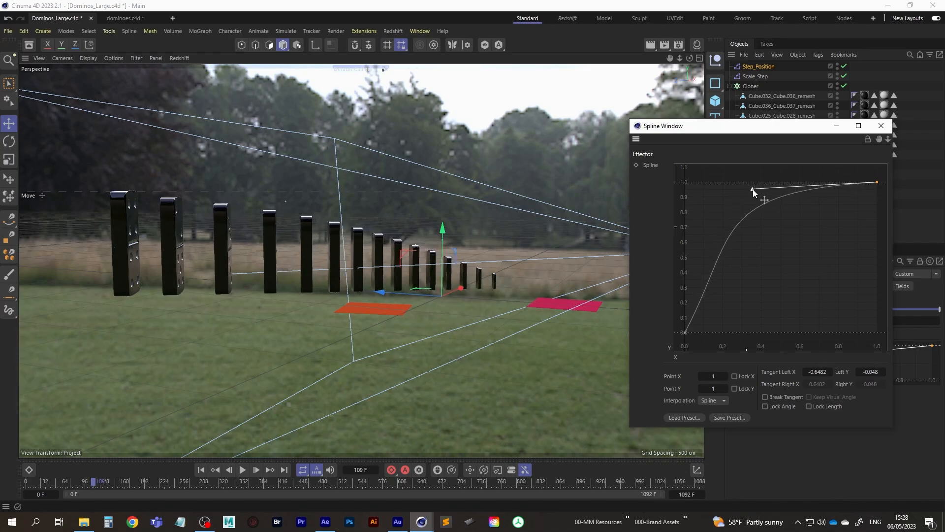
Step: Inspect the small dominoes up close to judge the gaps produced by the reshaped curve
middle_click_drag(477, 277, 394, 298, "alt")
right_click_drag(394, 298, 448, 288, "alt")
middle_click_drag(448, 287, 427, 295, "alt")
left_click_drag(426, 295, 364, 301, "alt")
right_click_drag(409, 298, 444, 288, "alt")
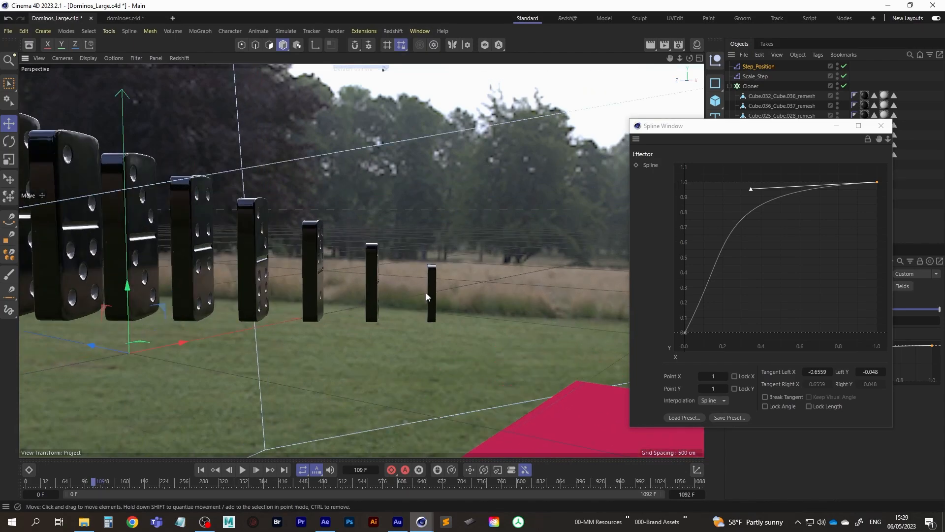
left_click_drag(426, 293, 391, 321, "alt")
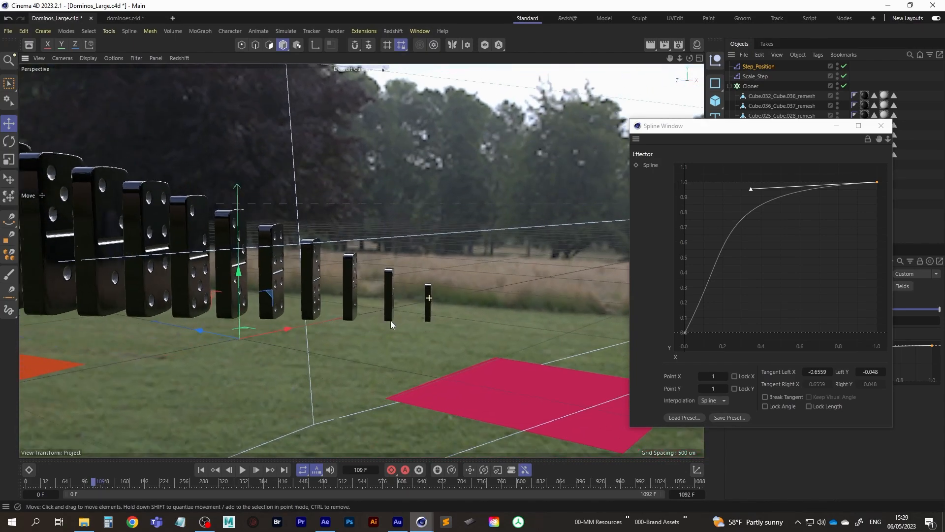
middle_click_drag(391, 320, 435, 300, "alt")
right_click_drag(446, 286, 445, 293, "alt")
left_click_drag(443, 293, 480, 295, "alt")
Step: Try a longer, higher end-point tangent on the spline, check the domino spacing, and undo the change
left_click_drag(752, 192, 709, 165)
middle_click_drag(276, 261, 375, 262, "alt")
right_click_drag(375, 261, 338, 282, "alt")
mouse_move(339, 282)
left_mouse_down("alt")
mouse_move(355, 285)
mouse_move(344, 278)
left_mouse_up("alt")
key("ctrl+z")
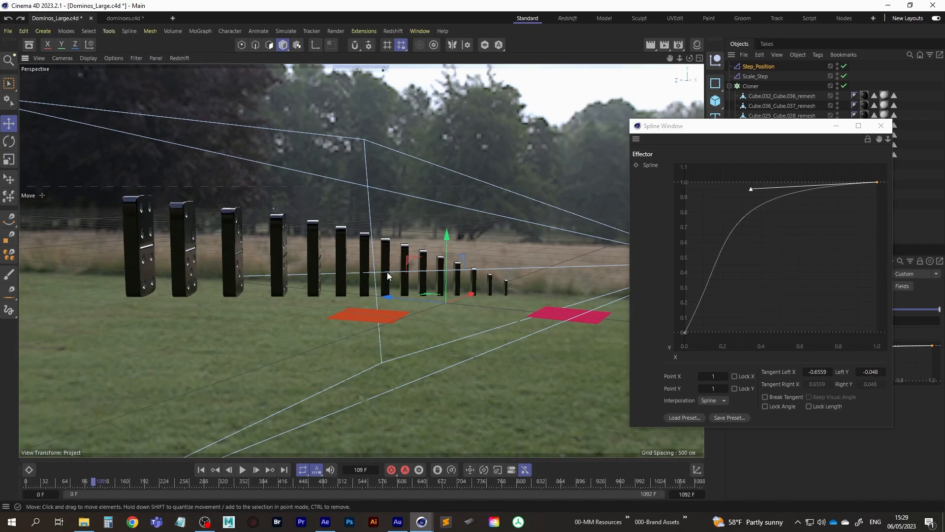
Step: Close the spline window and reopen the Step_Position spline in a separate window placed over the viewport
left_click(881, 125)
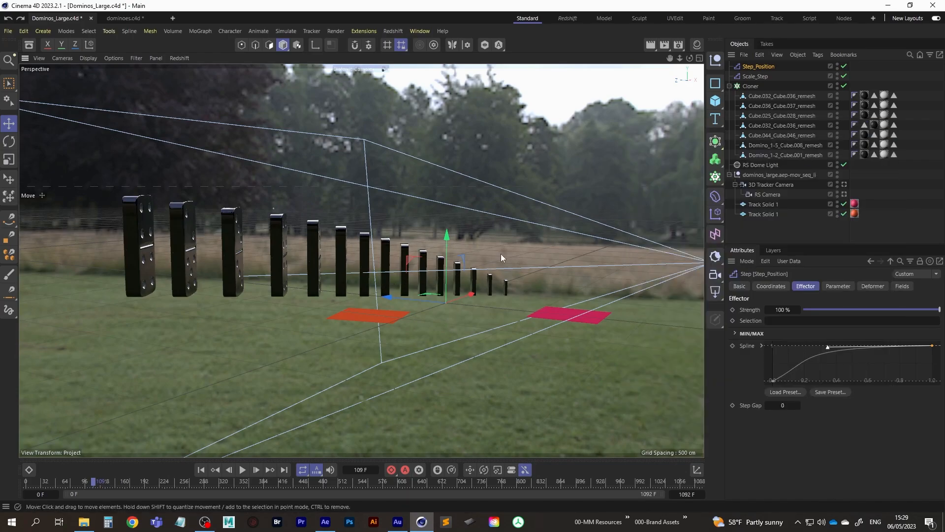
right_click(859, 360)
left_click(826, 501)
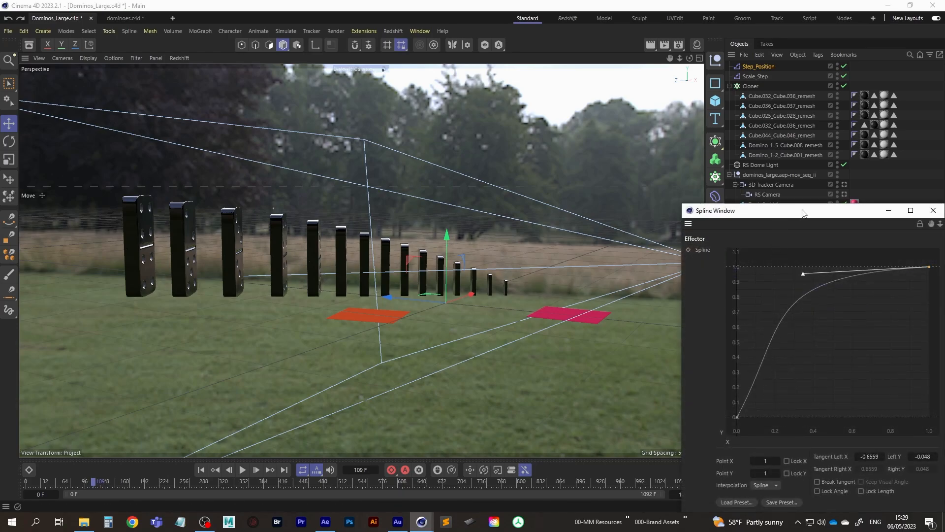
left_click_drag(804, 213, 597, 117)
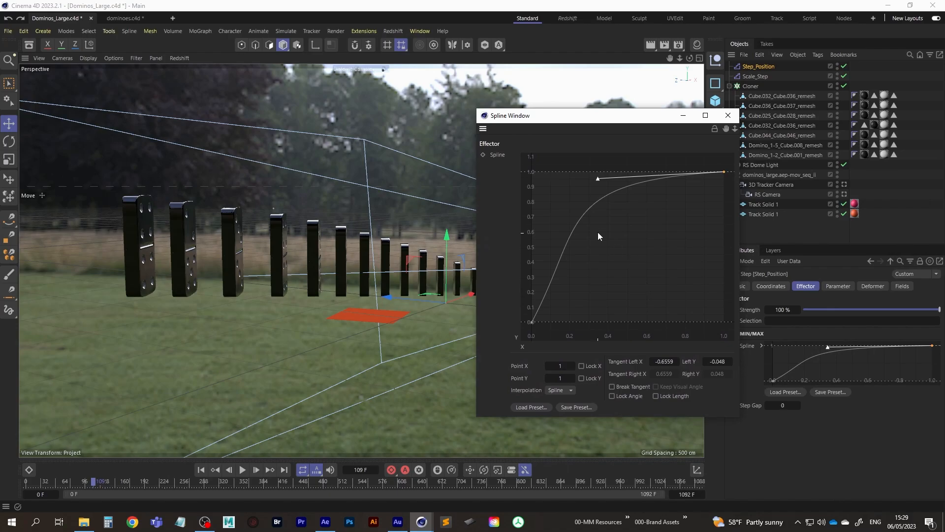
Step: Close the spline window, add a Bullet Rigid Body tag to the Cloner and save the project
left_click(727, 115)
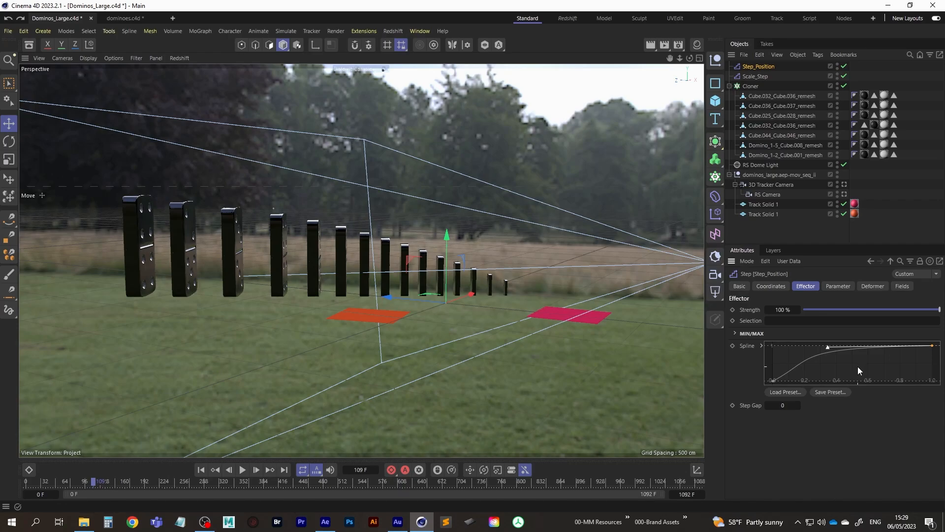
left_click(749, 85)
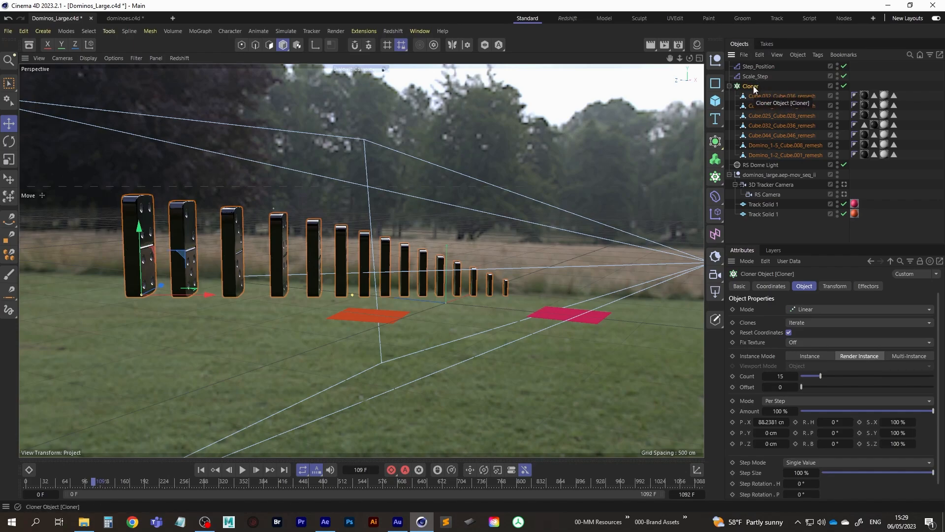
right_click(754, 87)
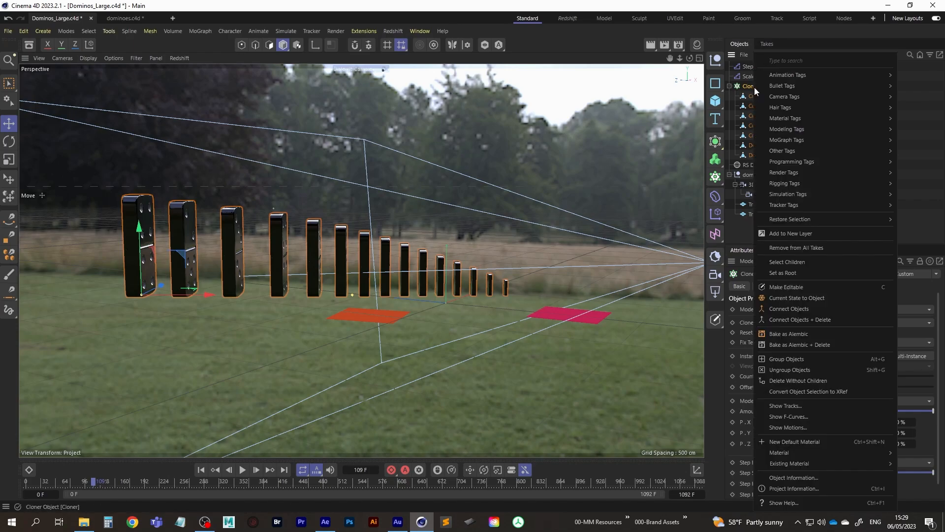
mouse_move(811, 84)
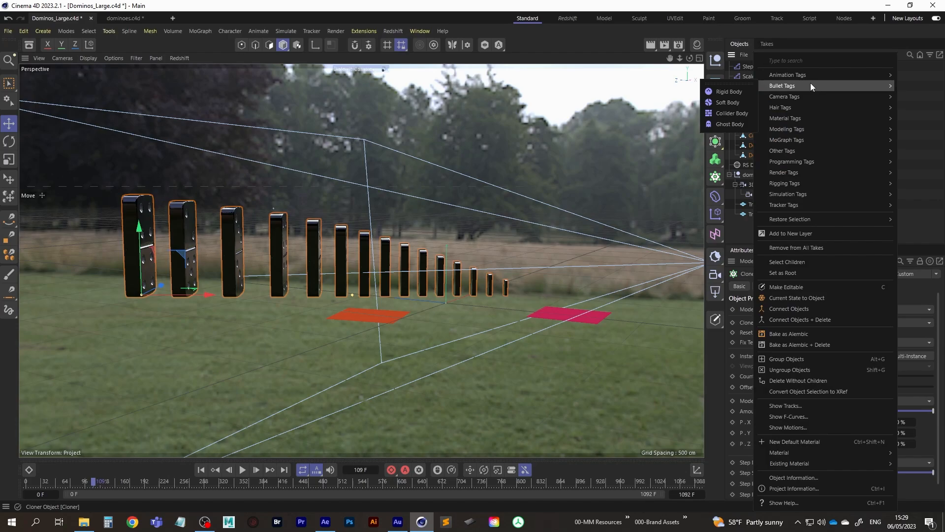
left_click(731, 92)
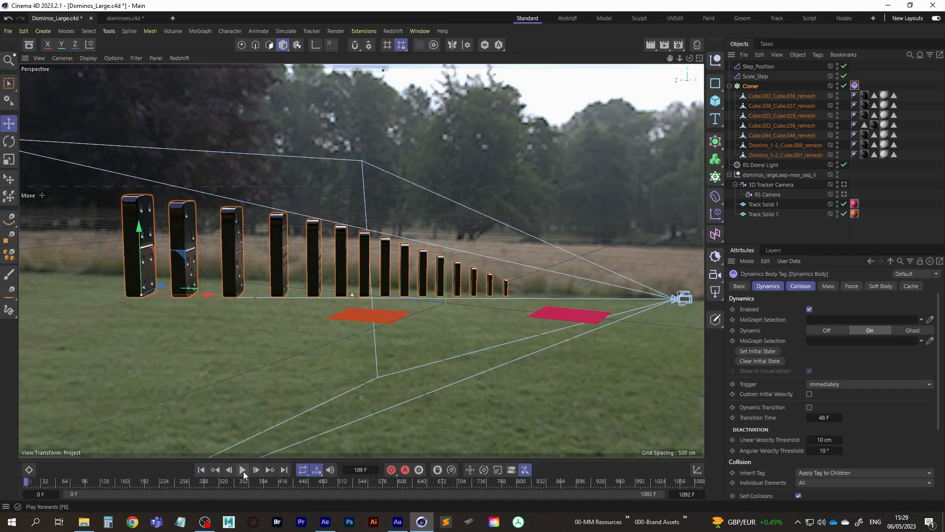
left_click(8, 30)
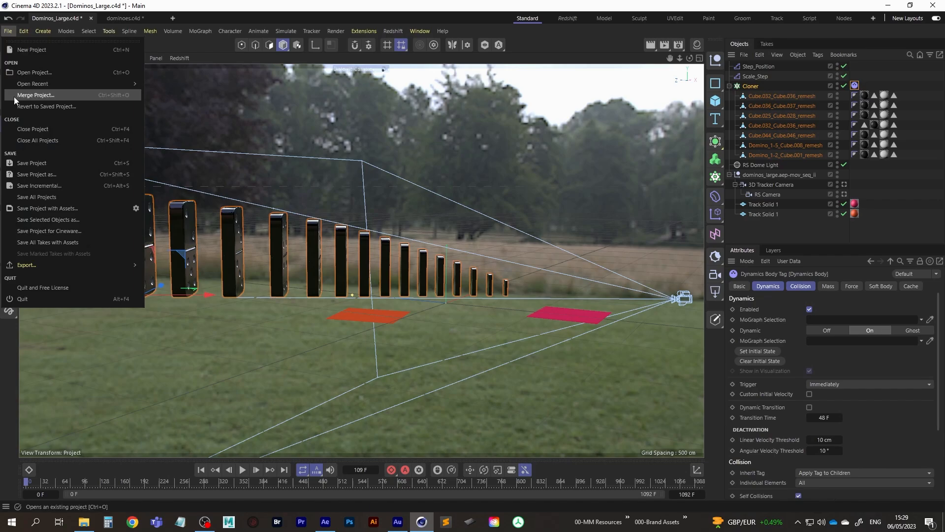
left_click(37, 162)
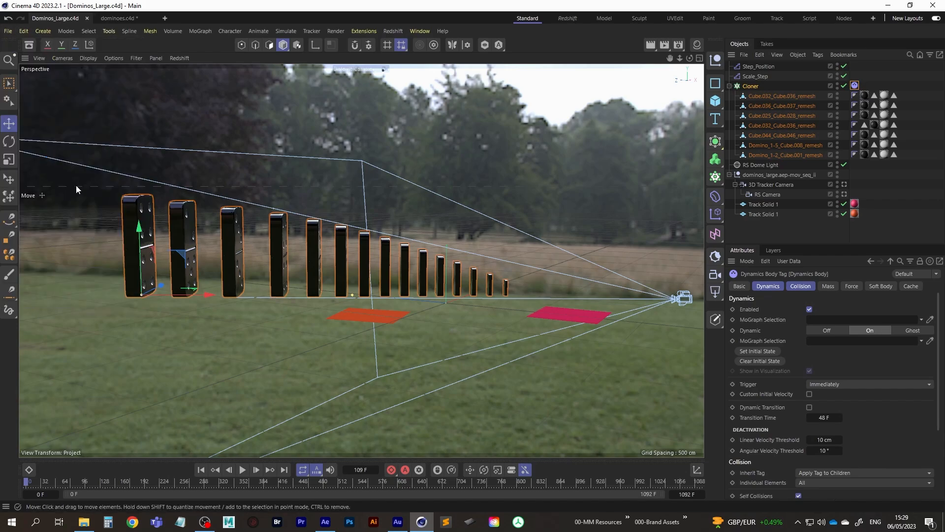
Step: Play the rigid-body simulation of the dominoes without a floor and rewind to the first frame
left_click(242, 471)
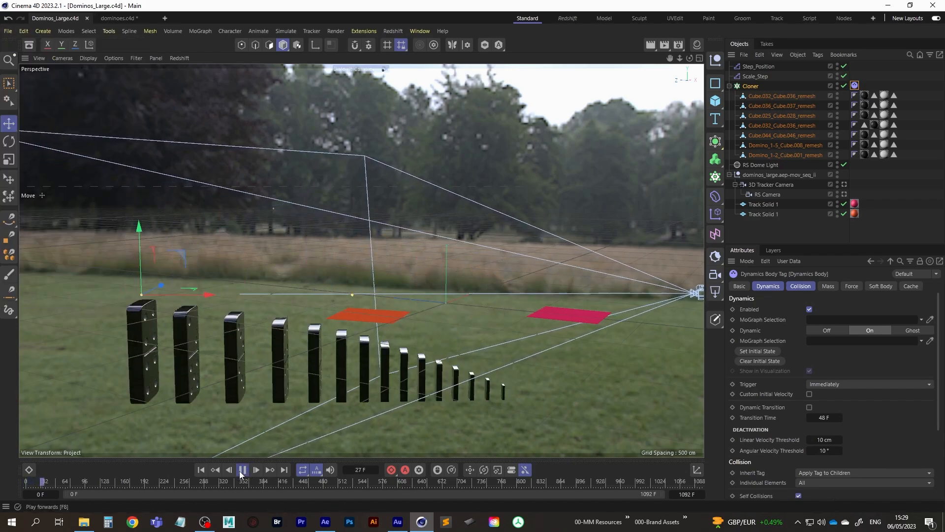
left_click(242, 471)
left_click(201, 469)
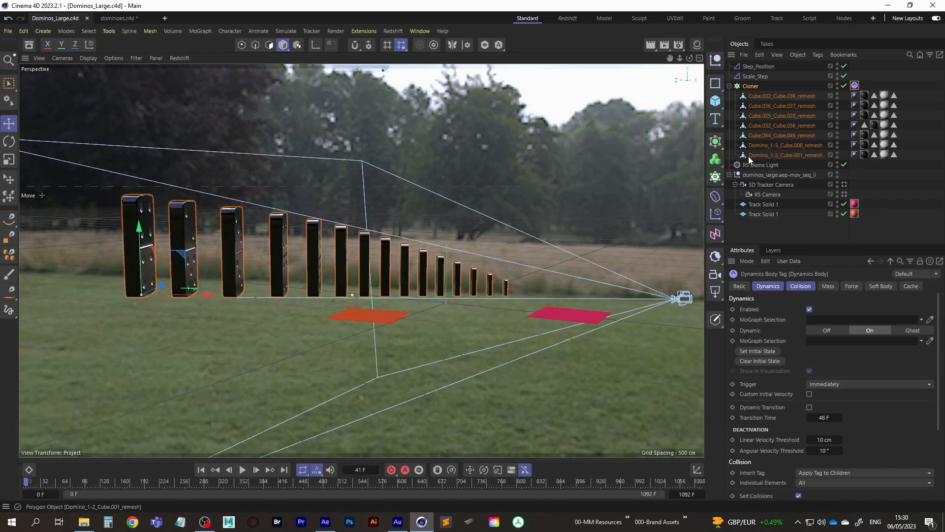
Step: Add a plane, rotate it to match the direction of the domino row and move it under the smaller dominoes
left_click(716, 103)
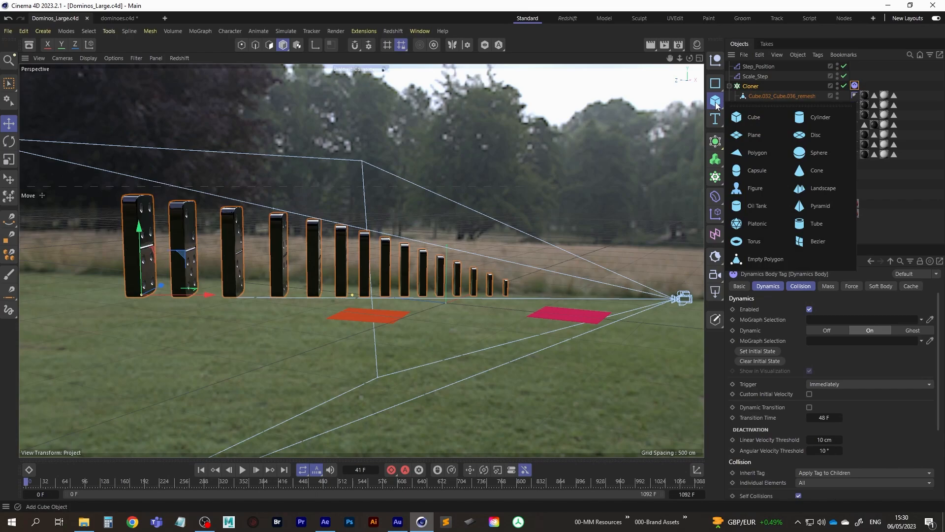
left_click(752, 136)
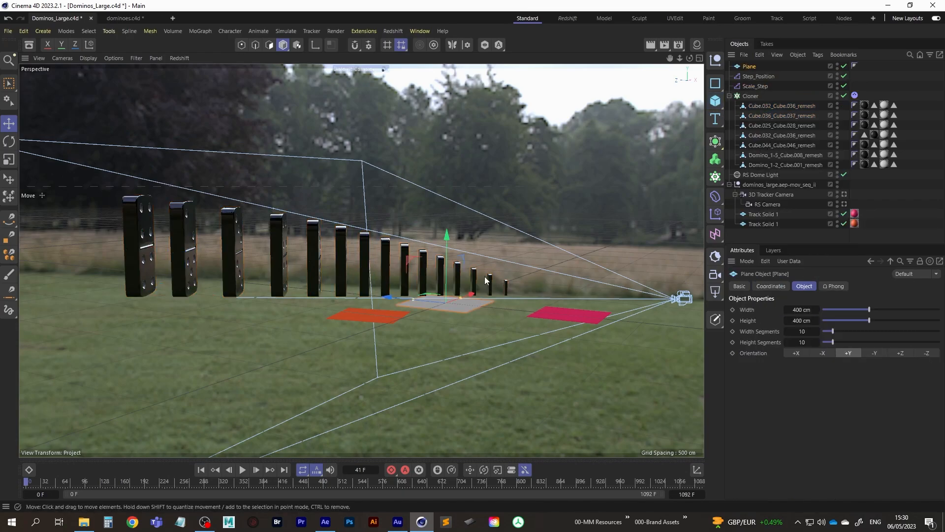
left_click_drag(369, 332, 413, 330, "alt")
scroll(391, 326, "up", 3)
key("r")
left_click_drag(323, 335, 359, 334)
key("e")
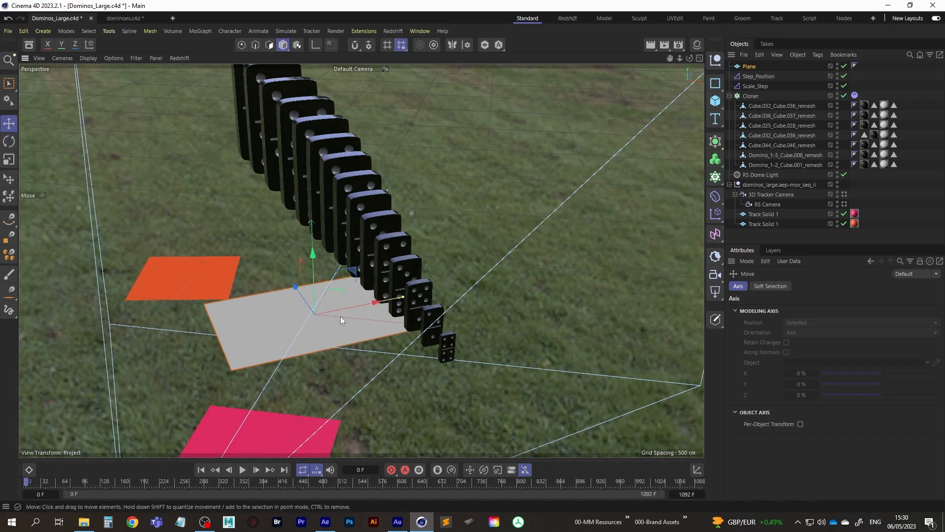
left_click_drag(380, 300, 444, 290)
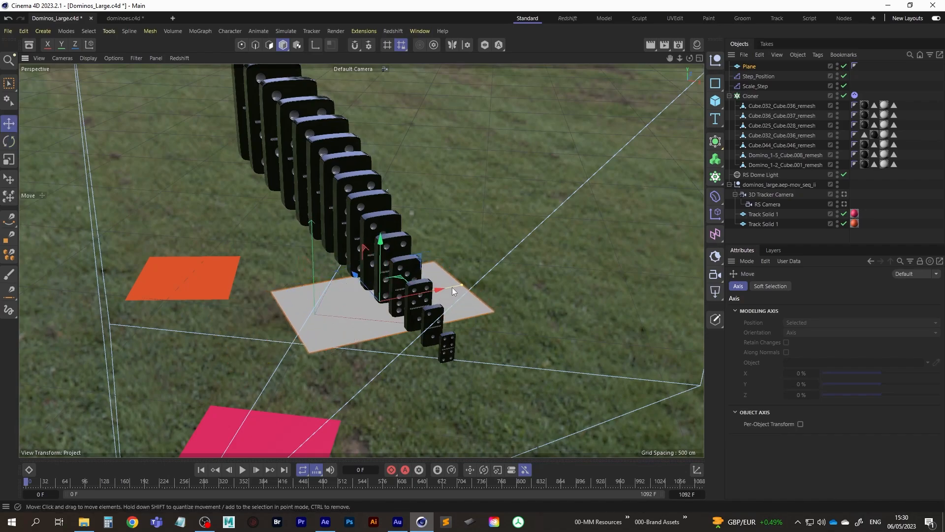
Step: Scale the plane wider and much longer so it extends beyond both ends of the domino row
key("r")
left_click_drag(460, 285, 543, 267)
mouse_move(359, 277)
left_mouse_down()
mouse_move(350, 268)
mouse_move(367, 268)
left_mouse_up()
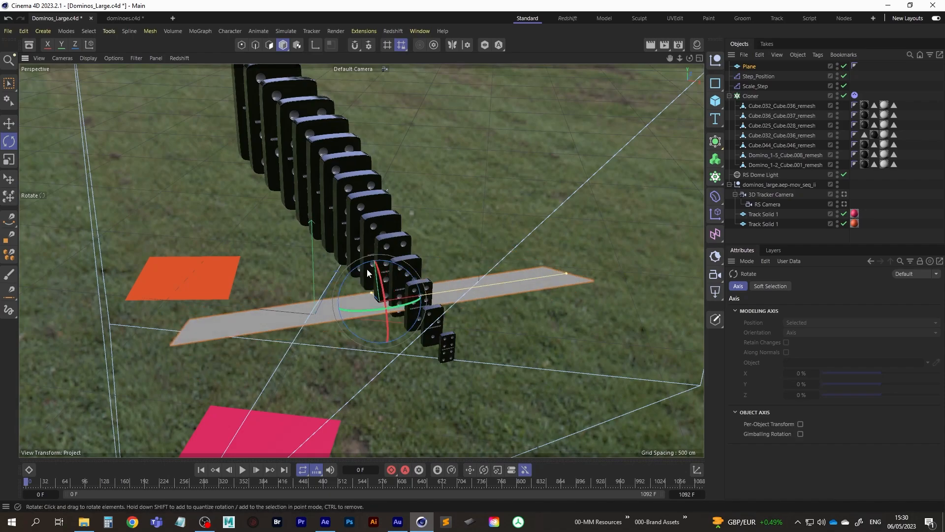
key("ctrl+z")
key("t")
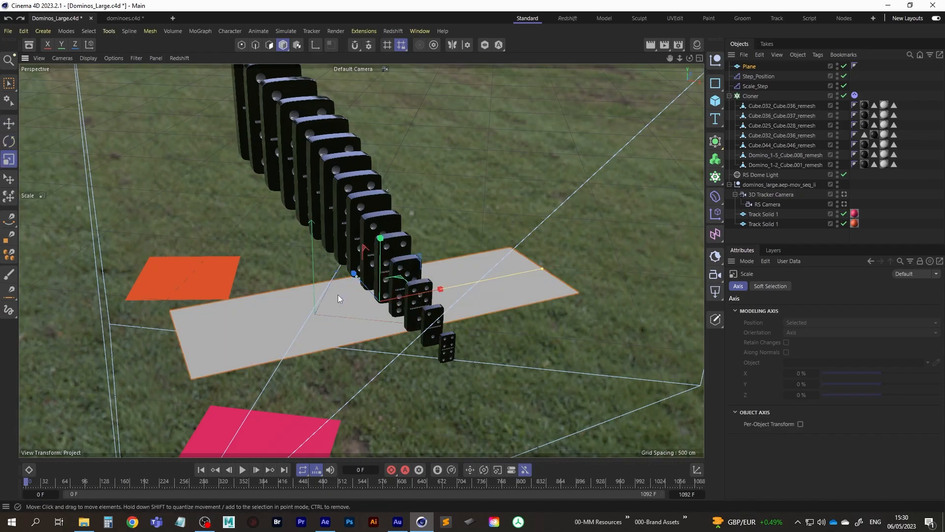
left_click_drag(335, 300, 389, 303, "alt")
left_click_drag(334, 275, 46, 192)
right_click_drag(420, 211, 345, 261, "alt")
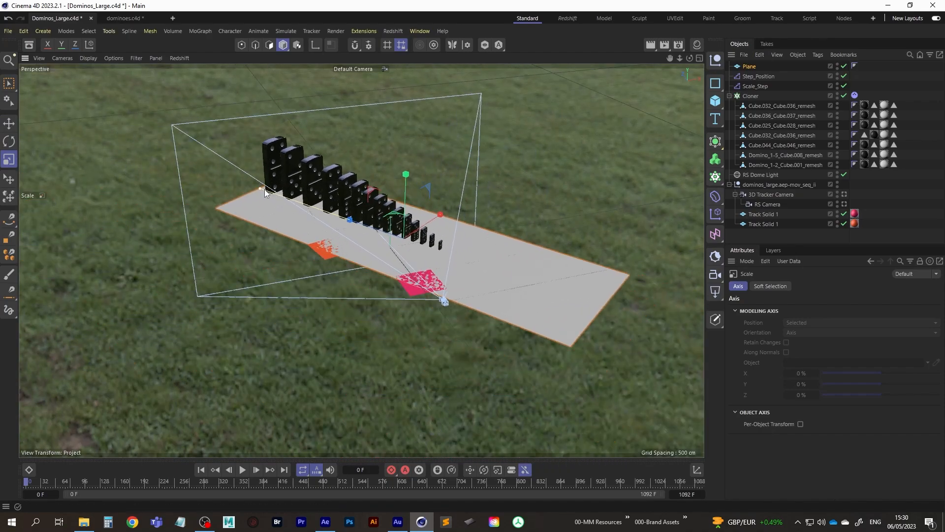
left_click_drag(257, 188, 134, 157)
Step: Disable both Track Solid 1 planes so they no longer show through the ground plane
left_click_drag(380, 161, 547, 189, "alt")
left_click_drag(364, 258, 374, 225, "alt")
right_click_drag(375, 225, 433, 242, "alt")
left_click_drag(433, 242, 497, 216, "alt")
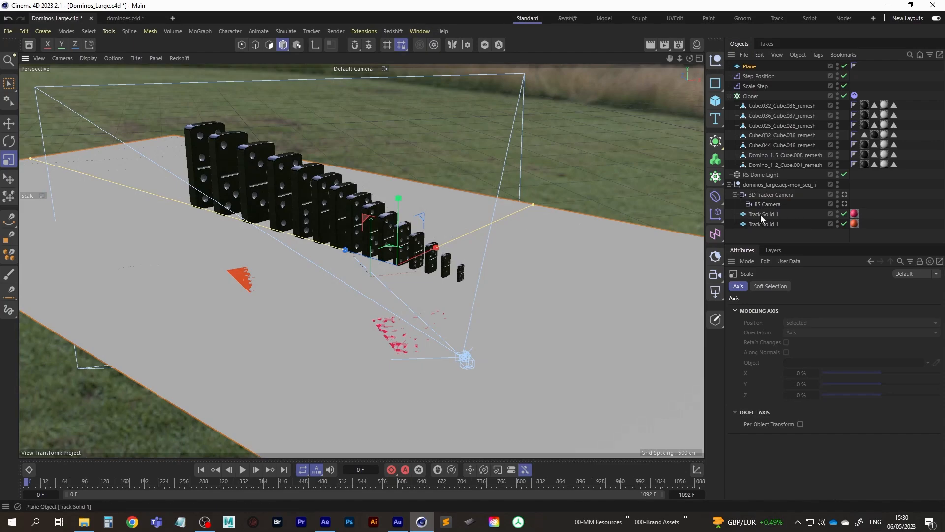
left_click_drag(844, 215, 849, 232)
Step: In the Right view, fine-tune the plane's position so it sits exactly at the base of the dominoes
left_click_drag(295, 227, 382, 217, "alt")
right_click_drag(382, 217, 529, 219, "alt")
middle_click(467, 231)
middle_click(243, 341)
right_click_drag(344, 284, 315, 302, "alt")
middle_click_drag(316, 304, 368, 287, "alt")
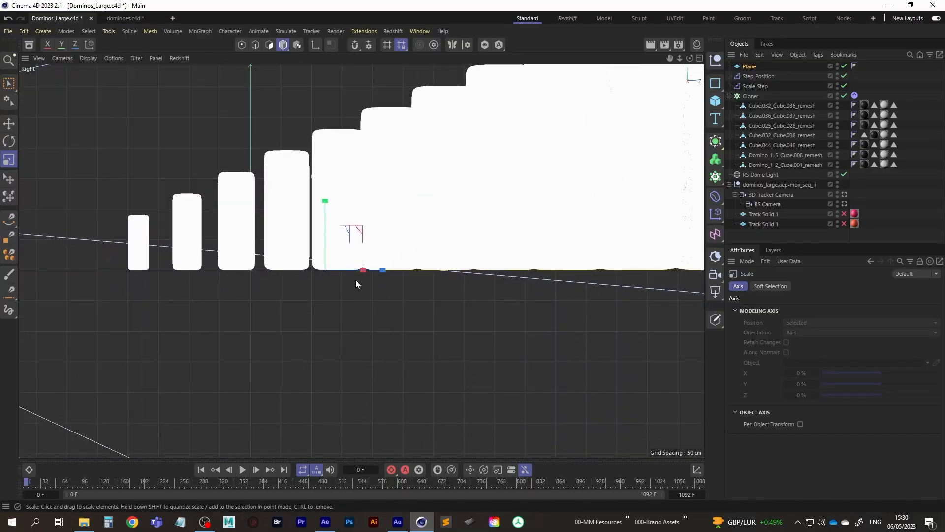
key("e")
right_click_drag(320, 242, 463, 230, "alt")
middle_click_drag(360, 448, 356, 234, "alt")
left_click_drag(367, 250, 369, 249)
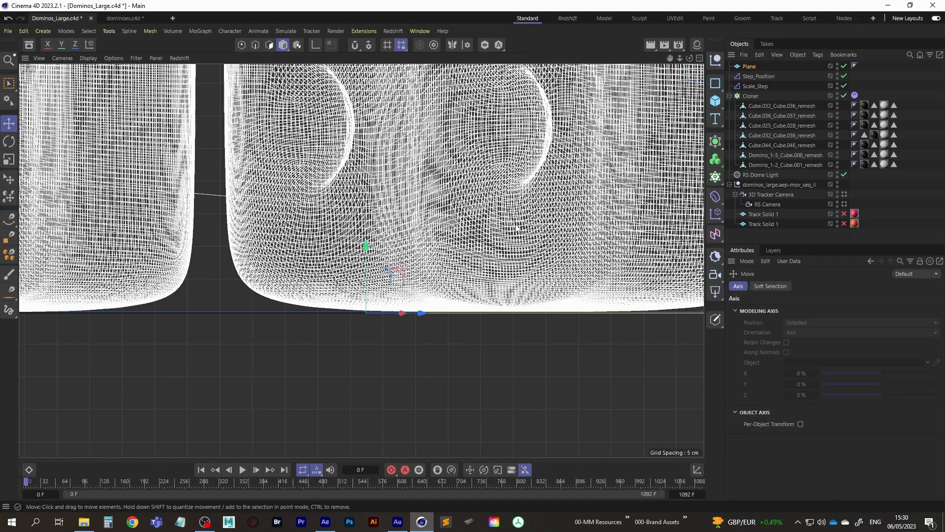
Step: Return to the Perspective view and play the simulation to check how the dominoes behave on the untagged plane
middle_click(517, 225)
middle_click(297, 186)
right_click_drag(487, 210, 403, 231, "alt")
mouse_move(402, 241)
left_mouse_down("alt")
mouse_move(373, 274)
mouse_move(411, 248)
left_mouse_up("alt")
right_click_drag(411, 249, 541, 236, "alt")
left_click(243, 470)
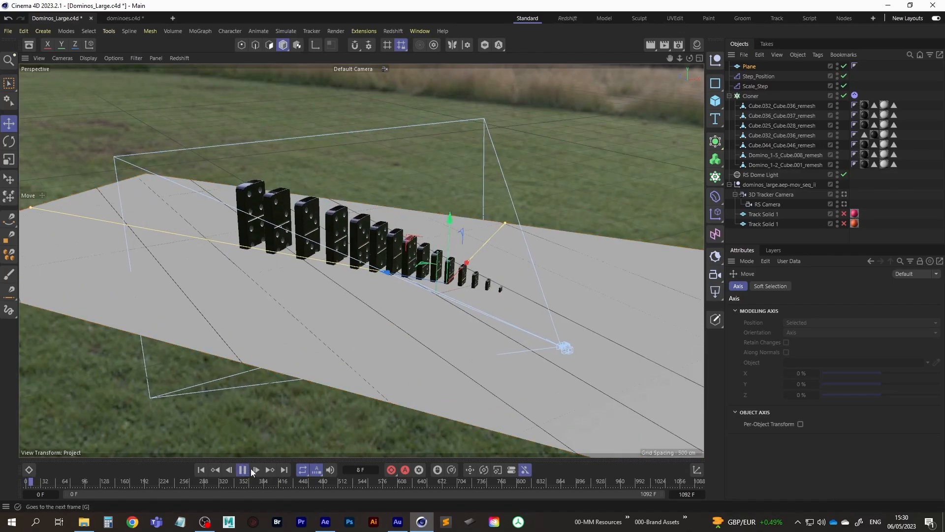
left_click(243, 470)
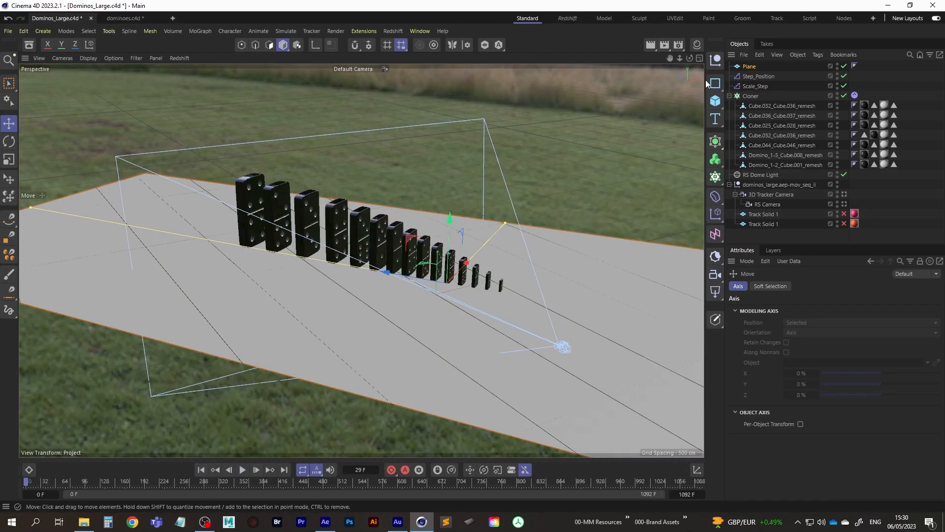
Step: Add a Bullet Collider Body tag to the Plane
left_click(750, 66)
right_click(751, 66)
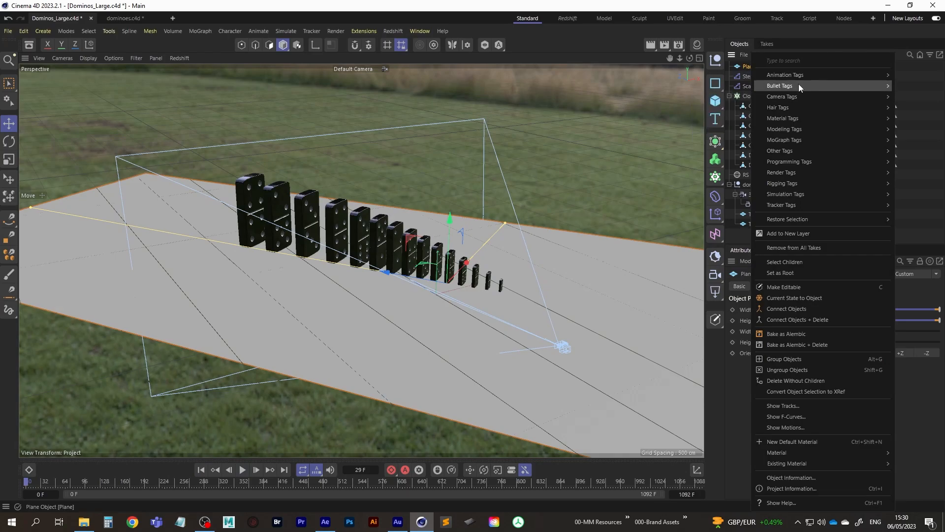
mouse_move(799, 84)
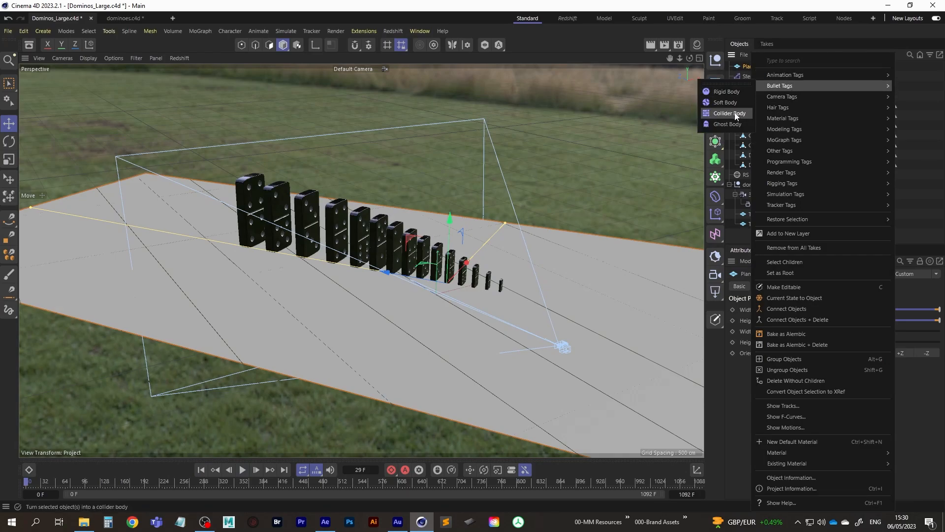
left_click(735, 114)
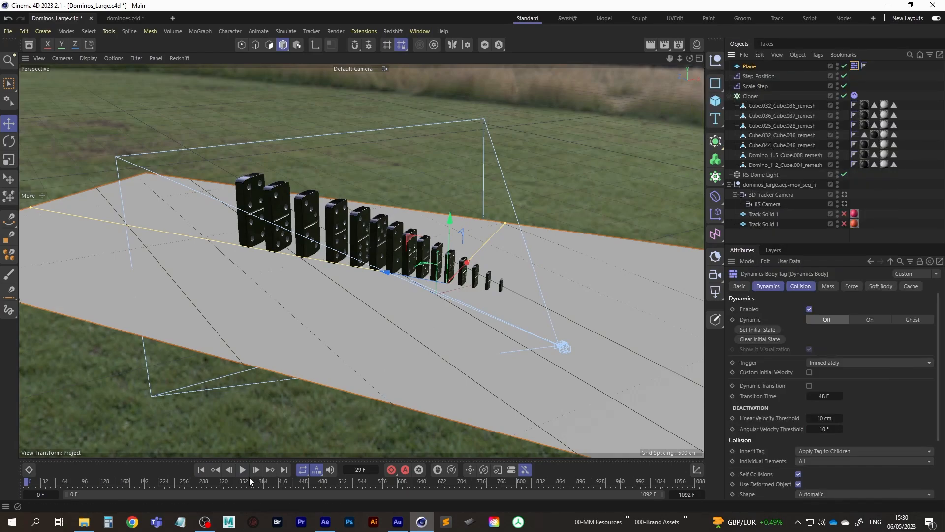
Step: Play the simulation to check that the dominoes rest on the collider plane, and rewind to the first frame
left_click(243, 471)
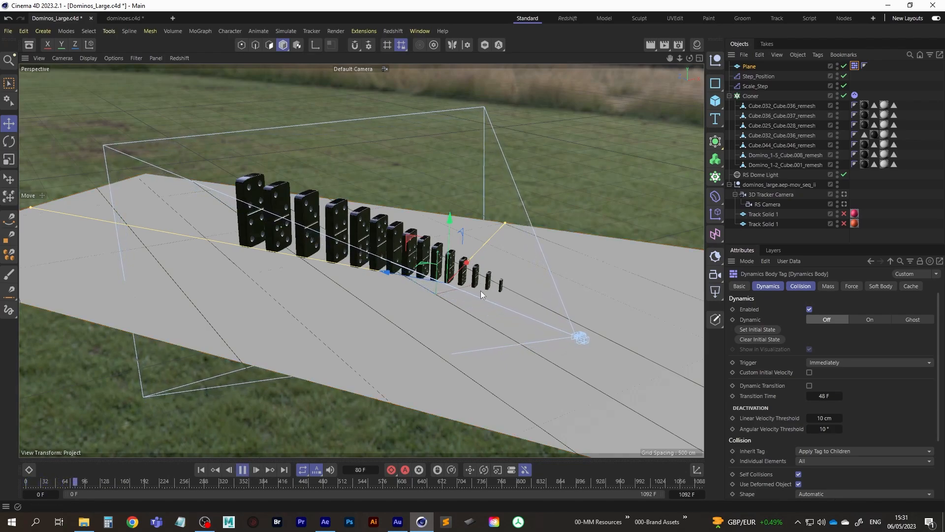
left_click(242, 470)
left_click(201, 470)
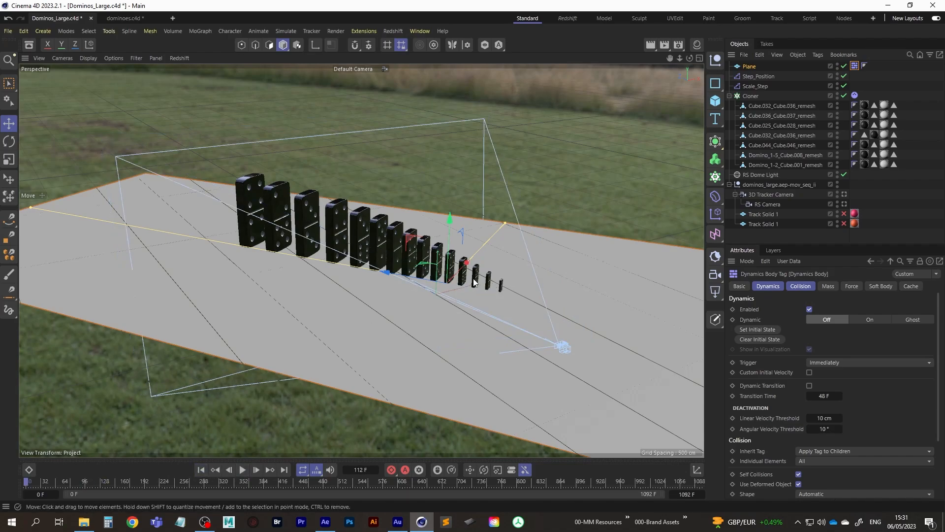
Step: Add a cube and, in the Top view, move it just past the smallest domino at the end of the row
left_click(716, 102)
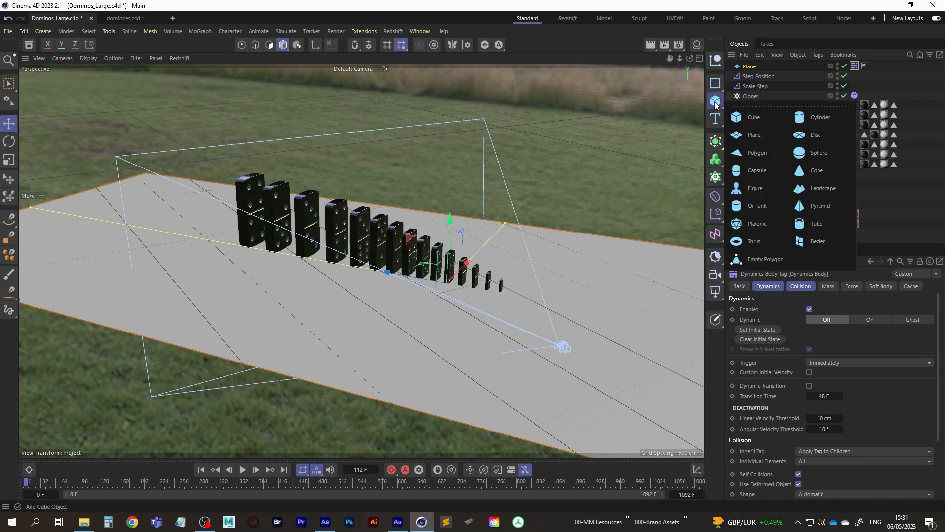
left_click(753, 117)
middle_click(507, 280)
middle_click(584, 167)
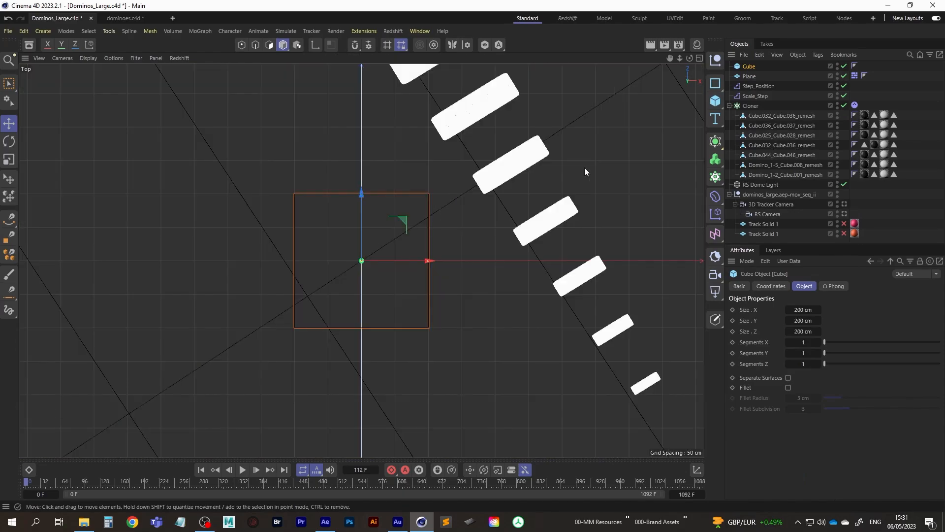
left_click(399, 284)
right_click_drag(443, 263, 382, 299, "alt")
middle_click_drag(414, 287, 300, 258, "alt")
right_click_drag(296, 255, 330, 244, "alt")
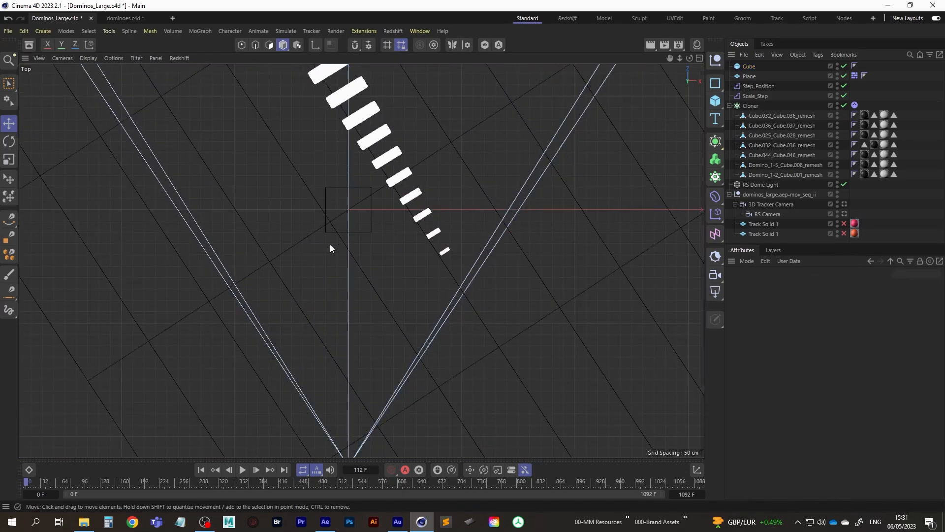
middle_click_drag(346, 220, 311, 273, "alt")
left_click(746, 67)
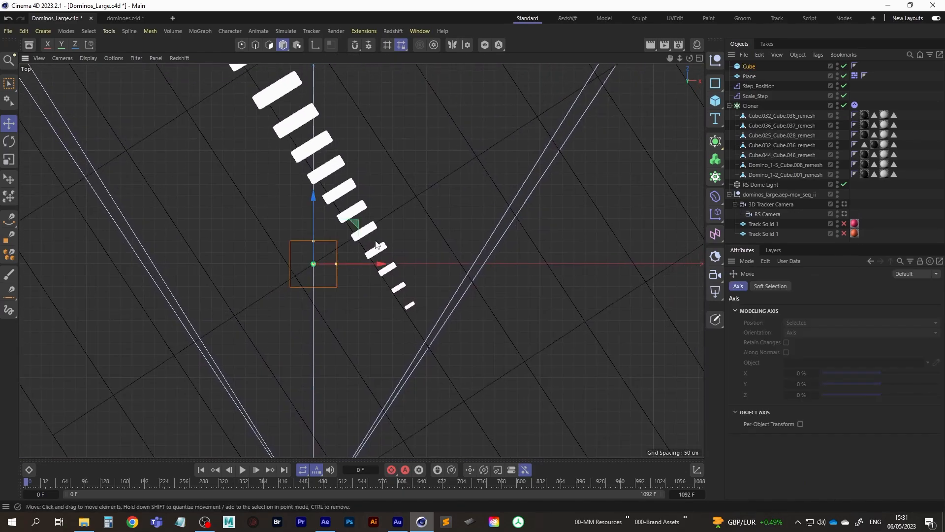
left_click_drag(354, 227, 474, 296)
Step: Rotate the cube to match the row's angle and place its face parallel and close to the smallest domino
right_click_drag(458, 309, 529, 281, "alt")
right_click_drag(432, 290, 380, 323, "alt")
middle_click_drag(381, 323, 383, 315, "alt")
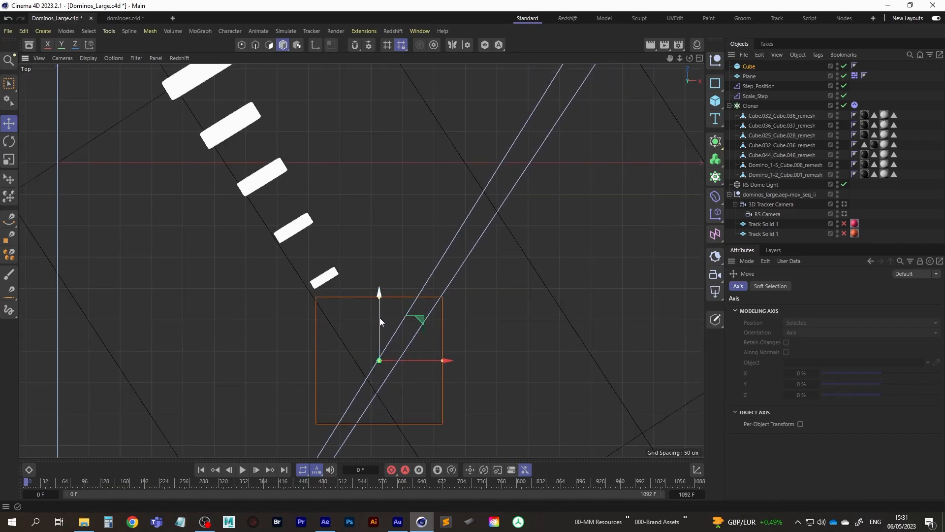
key("r")
left_click_drag(397, 325, 373, 284)
key("e")
right_click_drag(340, 286, 397, 273, "alt")
middle_click_drag(328, 296, 353, 277, "alt")
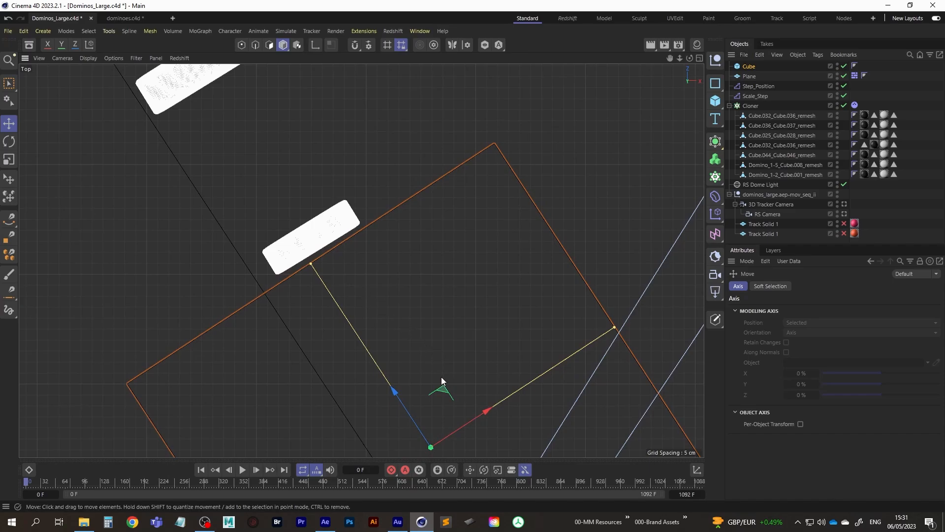
key("r")
left_click_drag(441, 407, 442, 406)
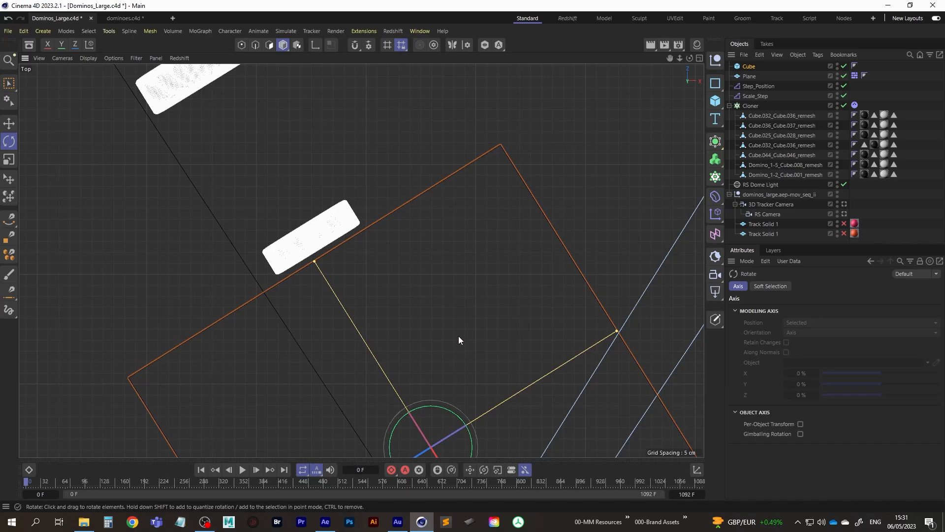
Step: In the Perspective view, raise the cube onto the ground plane and nudge it along the row's direction
key("F1")
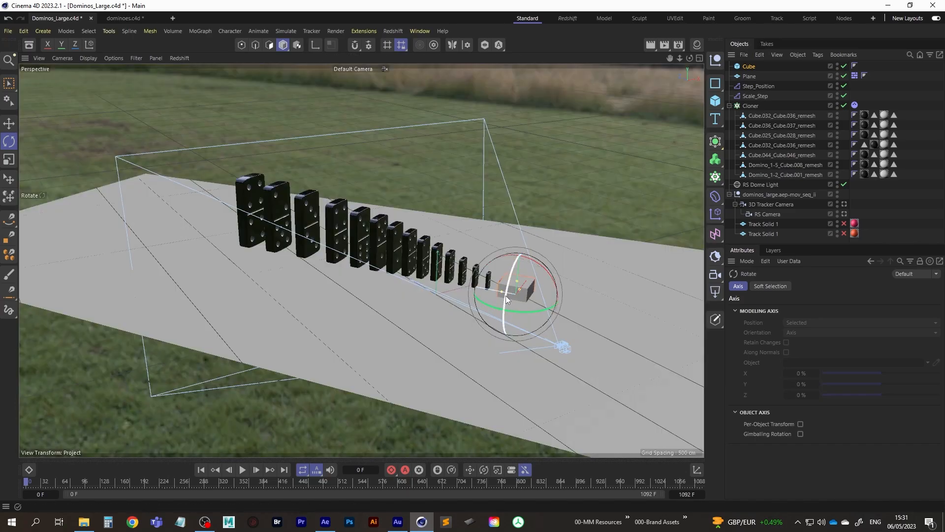
key("e")
left_click_drag(521, 234, 523, 217)
mouse_move(458, 269)
left_mouse_down()
mouse_move(448, 267)
mouse_move(456, 271)
left_mouse_up()
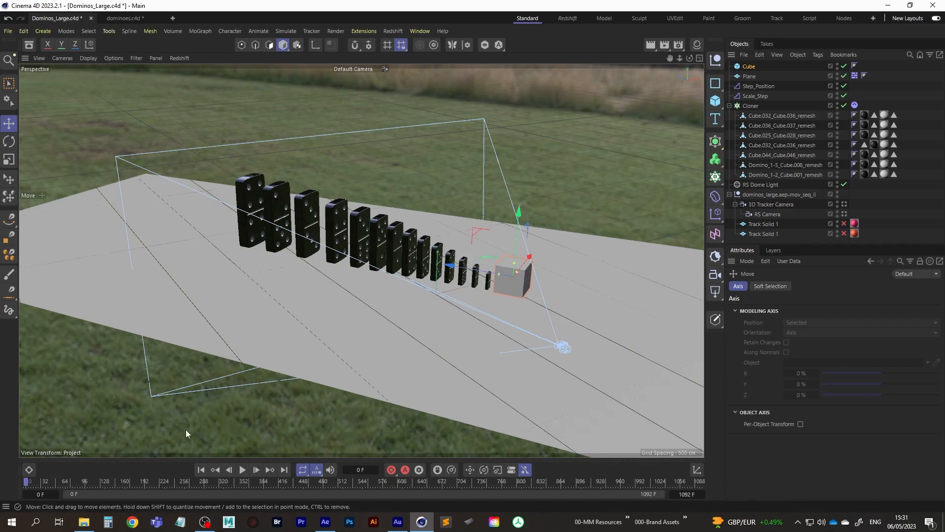
Step: Keyframe the cube's position at frame 0 and, pushed through the smallest dominoes, at frame 36, and play the motion back
left_click(767, 70)
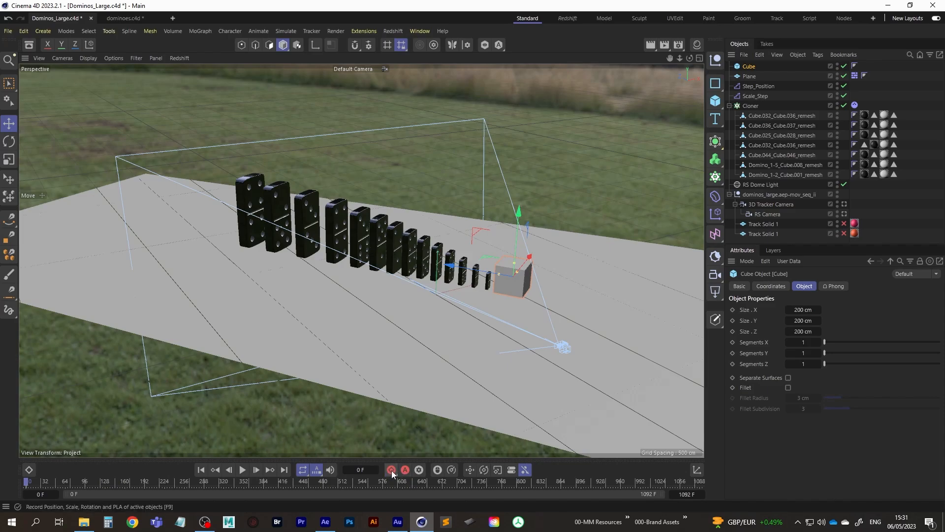
left_click(242, 471)
left_click(242, 470)
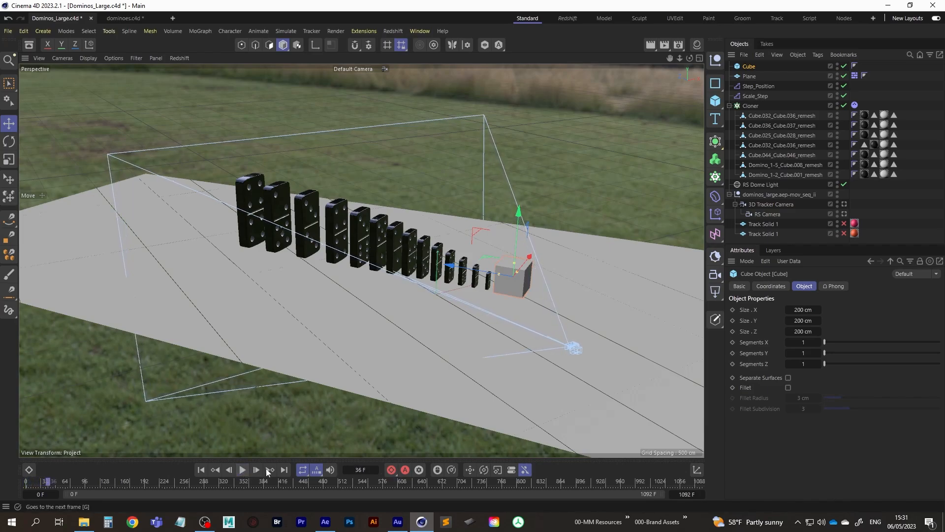
left_click_drag(451, 267, 437, 267)
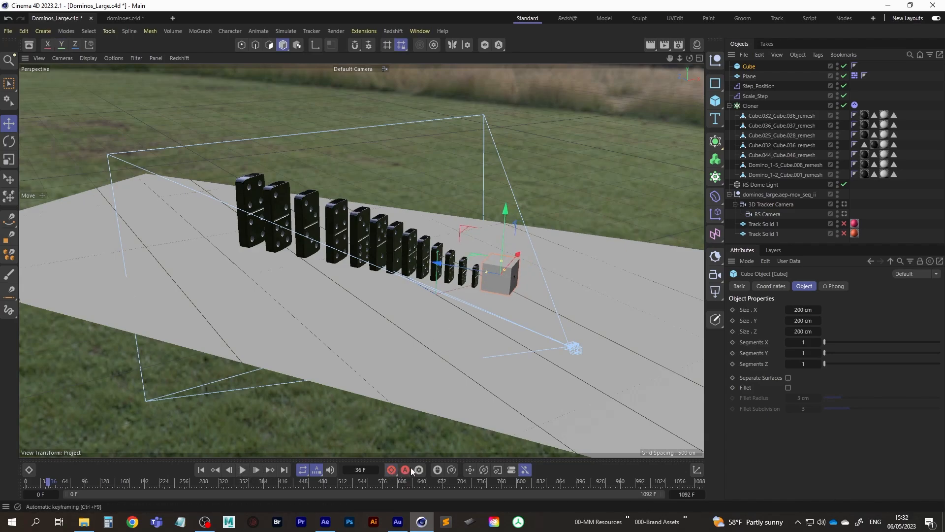
left_click(211, 472)
left_click(242, 469)
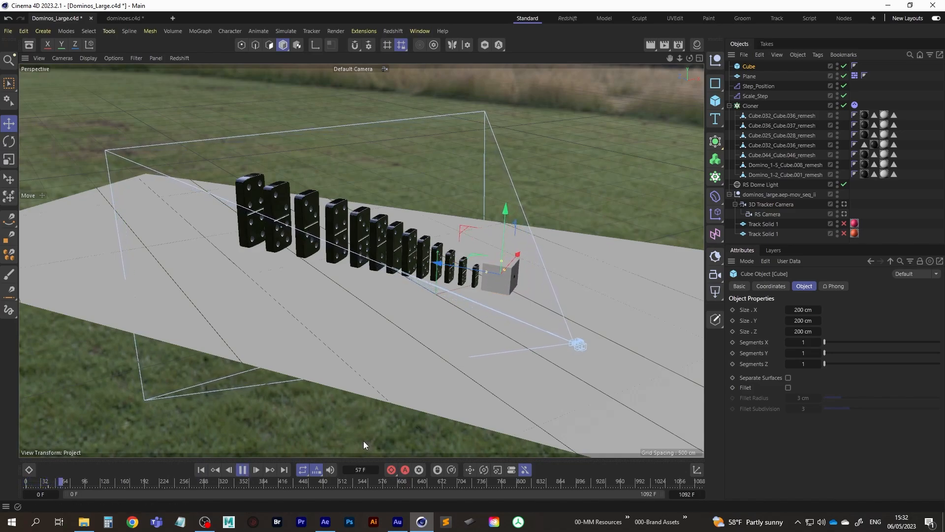
left_click(242, 471)
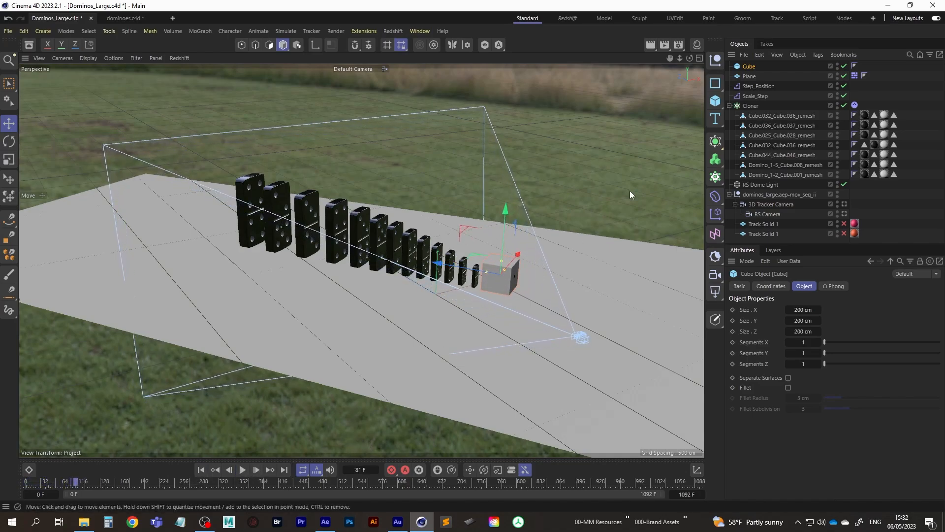
Step: Add a Bullet Collider Body tag to the cube
right_click(746, 66)
left_click(741, 66)
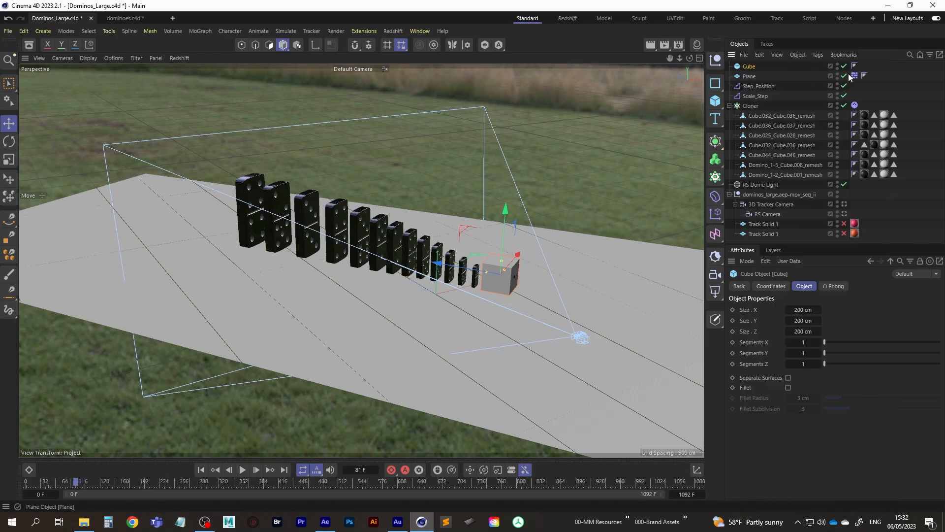
right_click(748, 66)
mouse_move(805, 87)
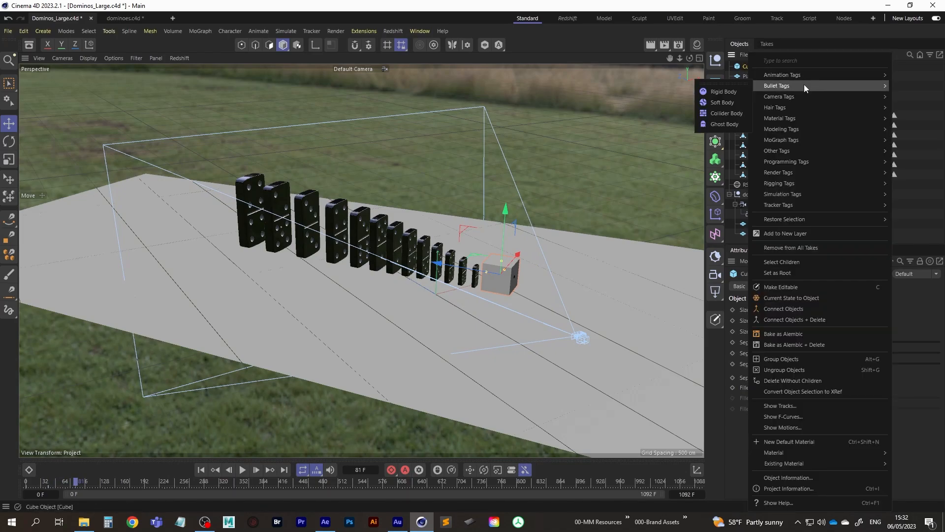
left_click(734, 116)
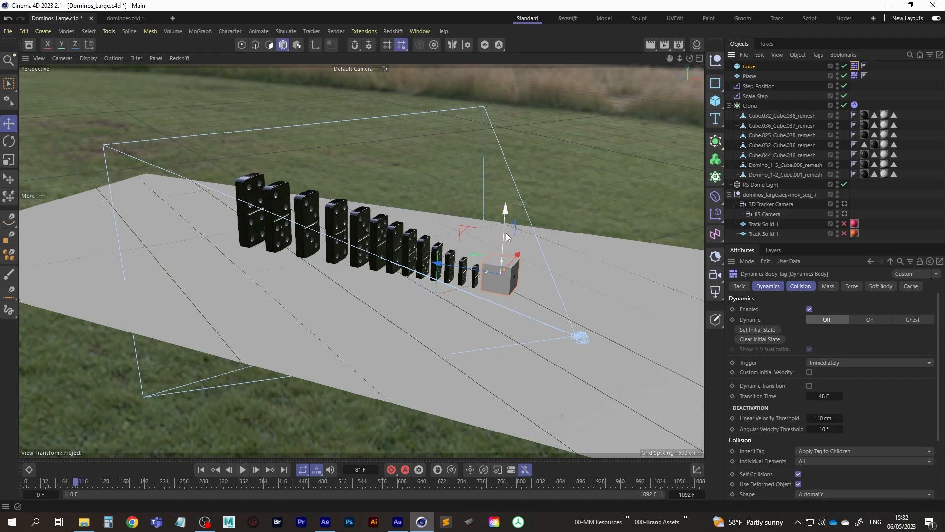
left_click_drag(506, 209, 507, 202)
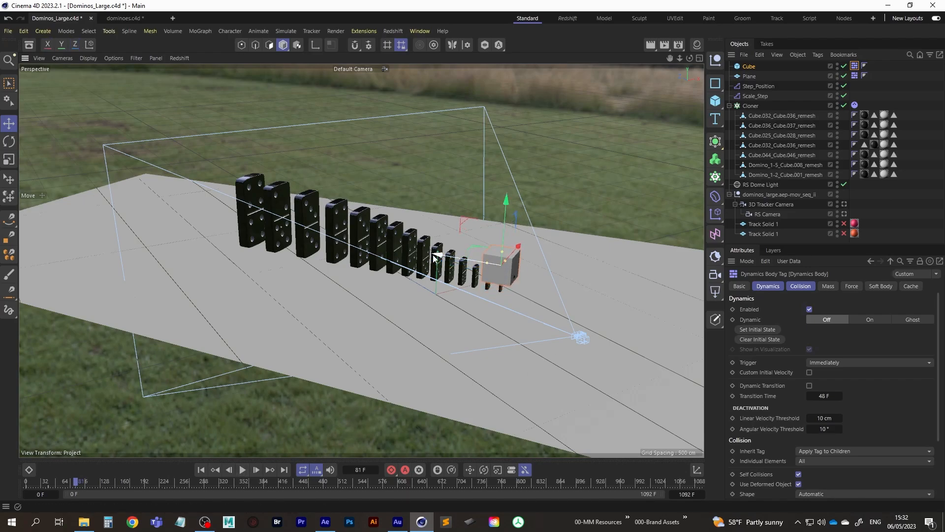
left_click_drag(489, 286, 550, 270)
key("ctrl+z")
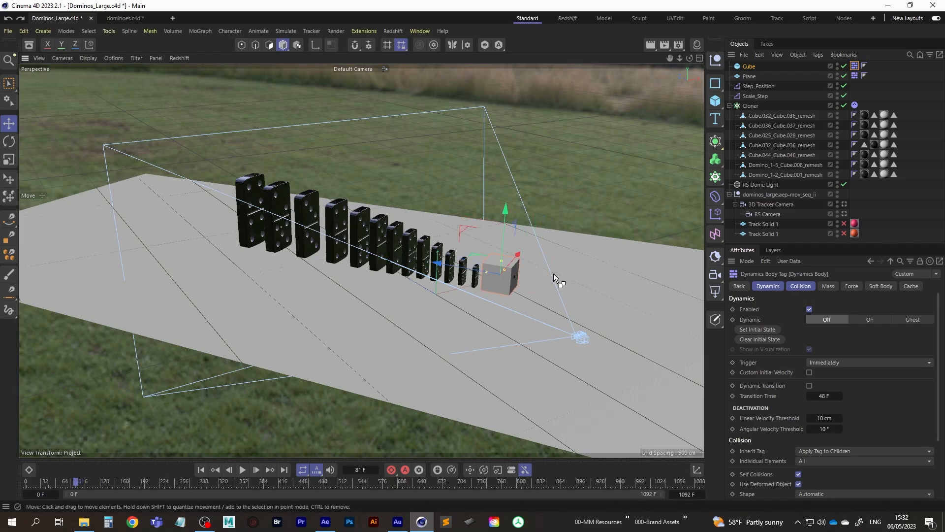
Step: Rewind to the first frame, shift the cube's whole animation slightly away from the smallest domino in Animation mode, and return to Model mode
left_click(213, 469)
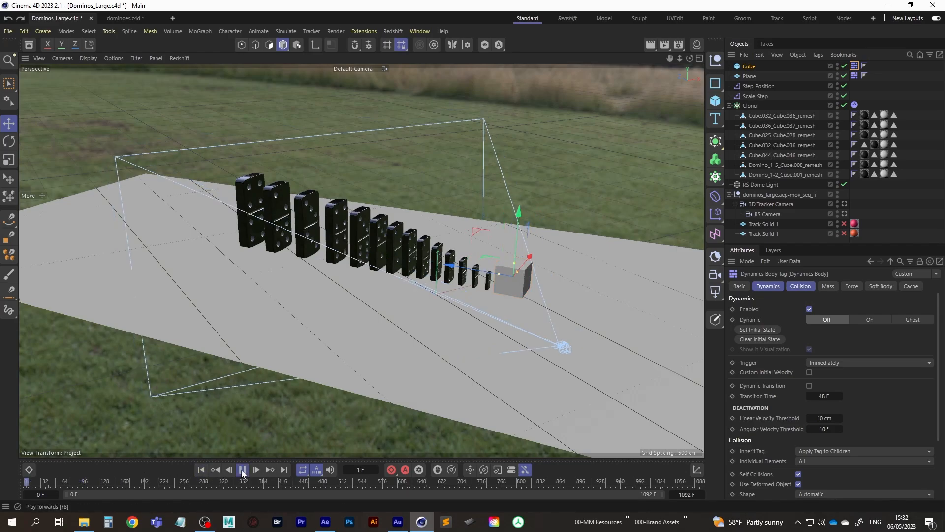
left_click(201, 469)
left_click_drag(280, 48, 336, 100)
mouse_move(450, 267)
left_mouse_down()
mouse_move(485, 276)
mouse_move(460, 270)
left_mouse_up()
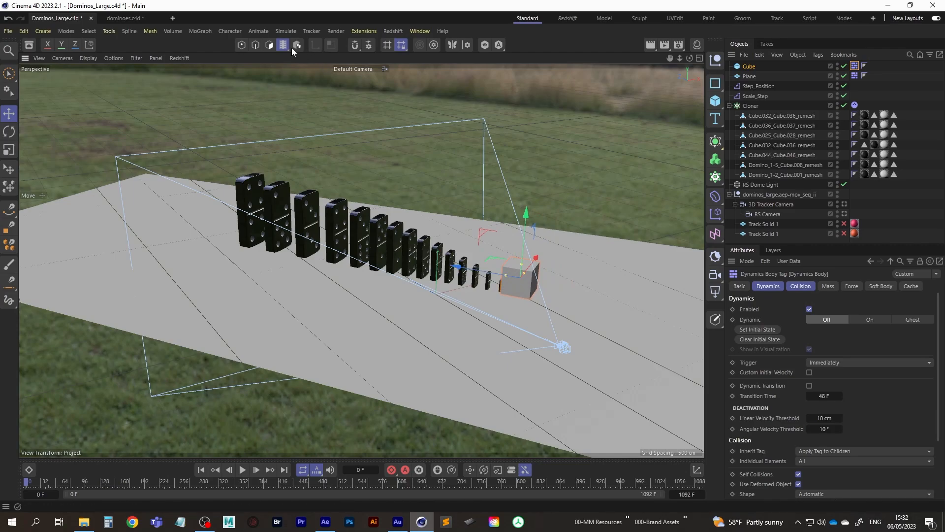
left_click_drag(282, 45, 322, 95)
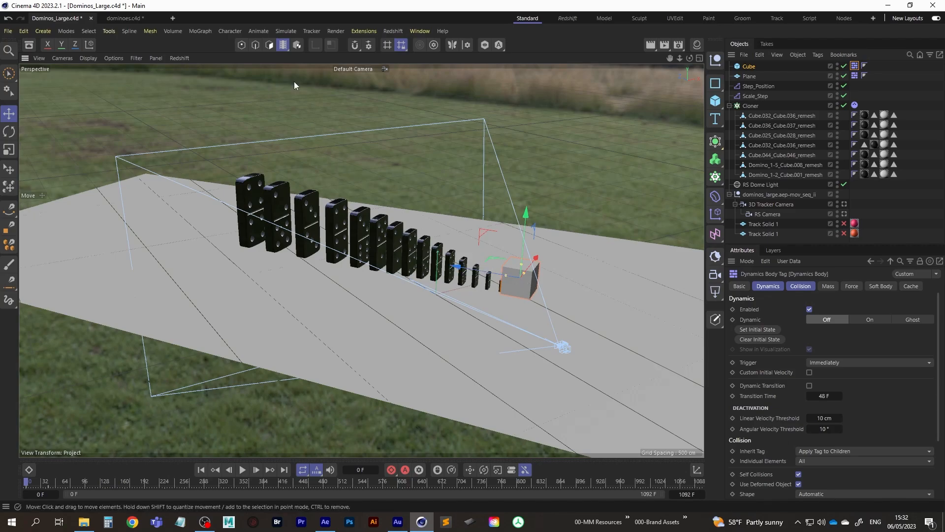
left_click_drag(283, 45, 320, 64)
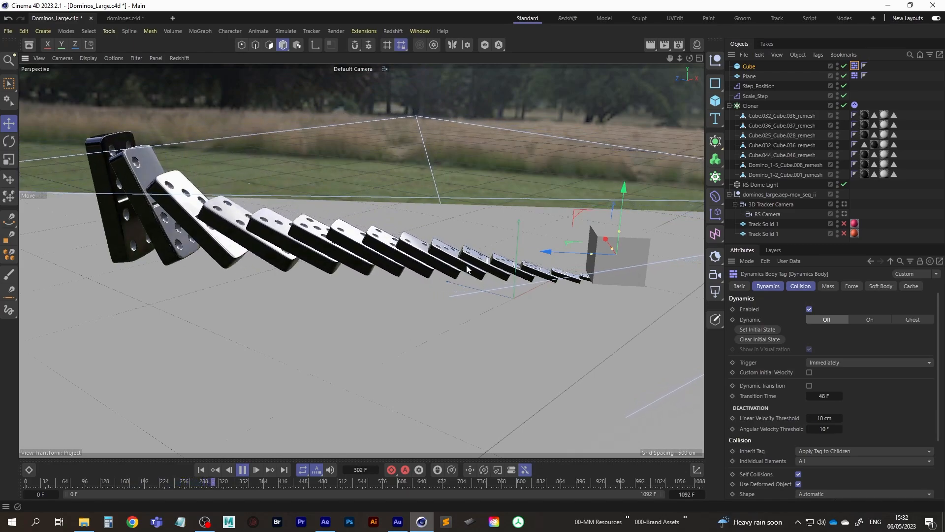
Step: Examine the toppling dominoes from several angles while the simulation plays, and stop it and rewind to the first frame
left_click_drag(266, 258, 363, 262, "alt")
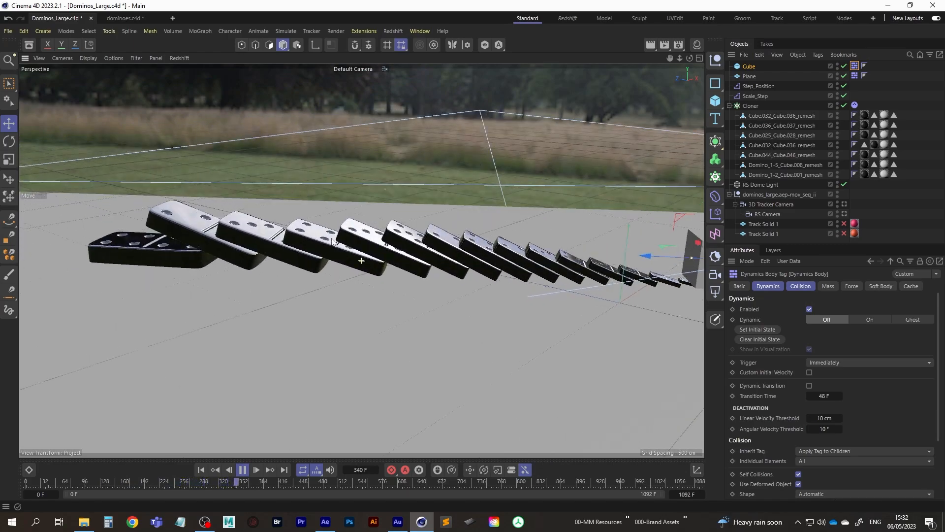
scroll(358, 271, "down", 2)
middle_click_drag(354, 274, 341, 295, "alt")
left_click_drag(342, 295, 398, 292, "alt")
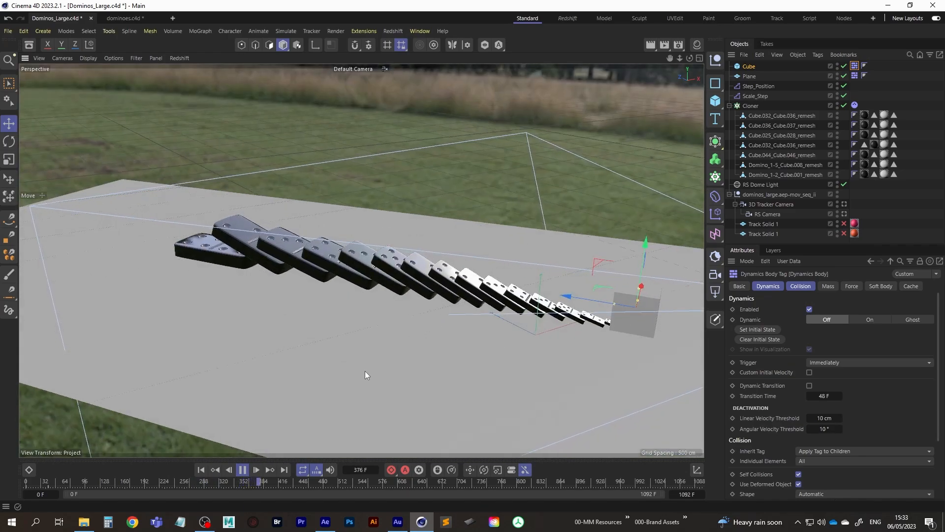
left_click(242, 470)
left_click(215, 469)
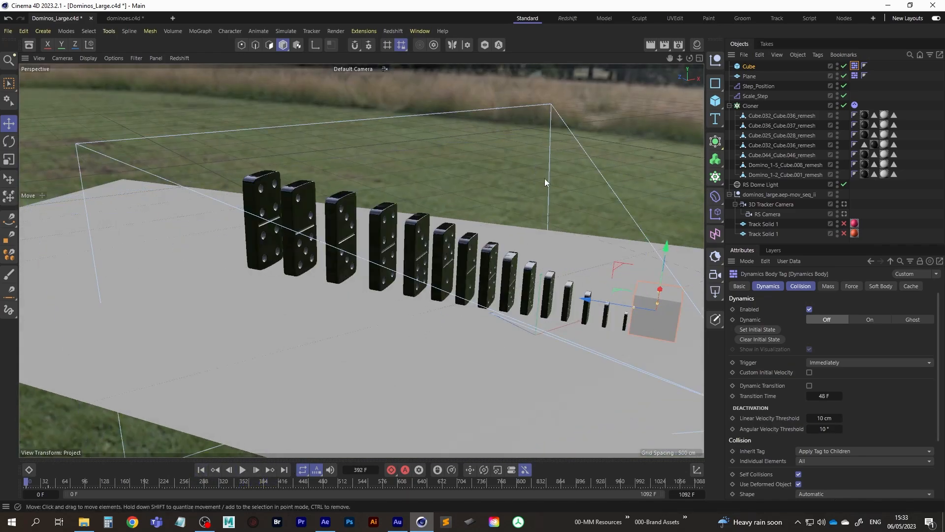
Step: Look through the RS Camera and hide the cube in both the viewport and the render
left_click(357, 69)
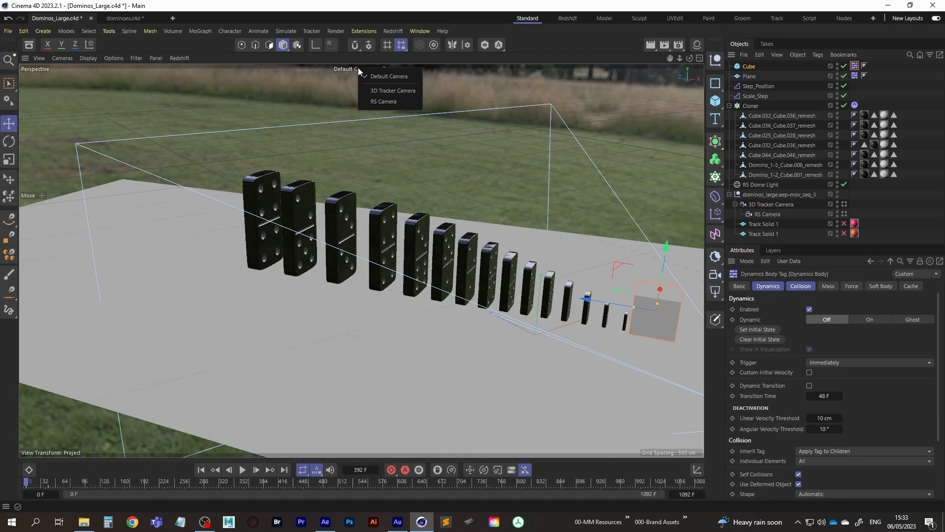
left_click(385, 101)
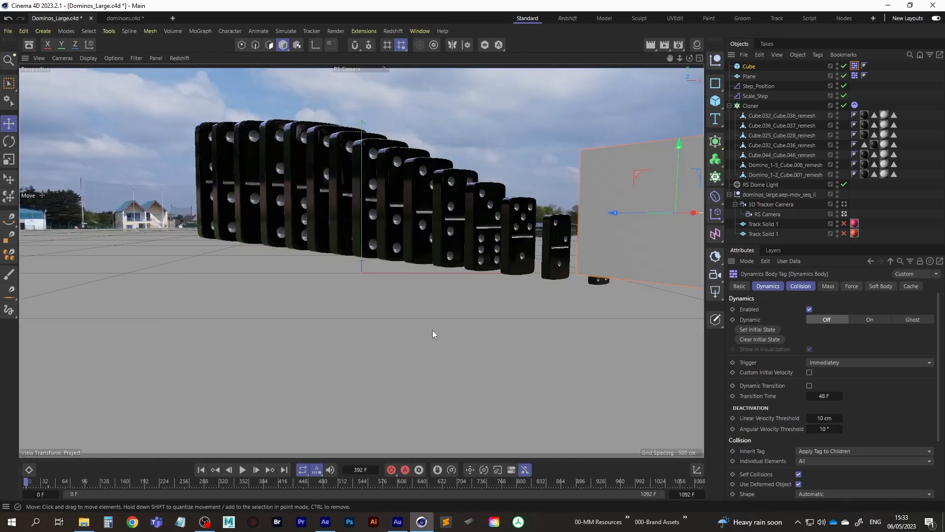
left_click(837, 67)
left_click(746, 68)
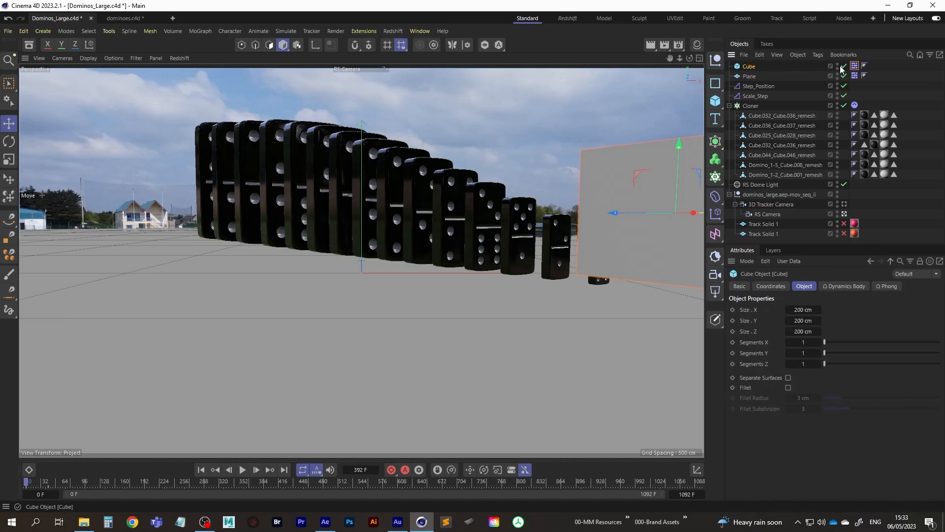
left_click(838, 65)
left_click(837, 65)
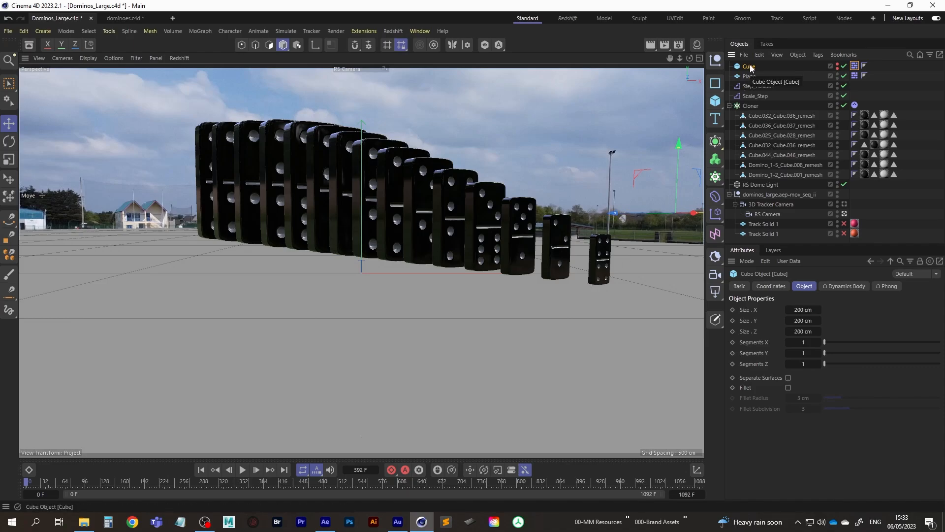
Step: Group the cube and the Cloner together under a null
mouse_move(751, 68)
left_mouse_down()
mouse_move(752, 95)
mouse_move(751, 68)
left_mouse_up()
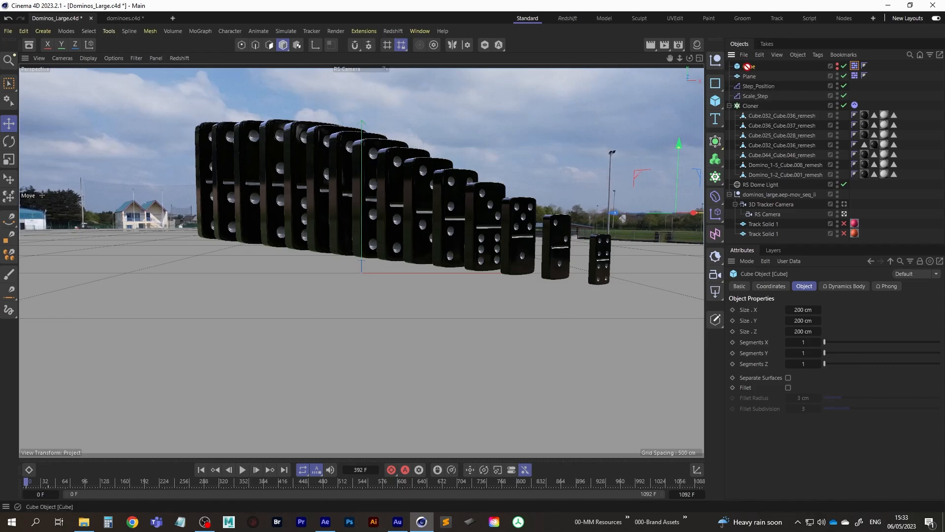
left_click(752, 107, "ctrl")
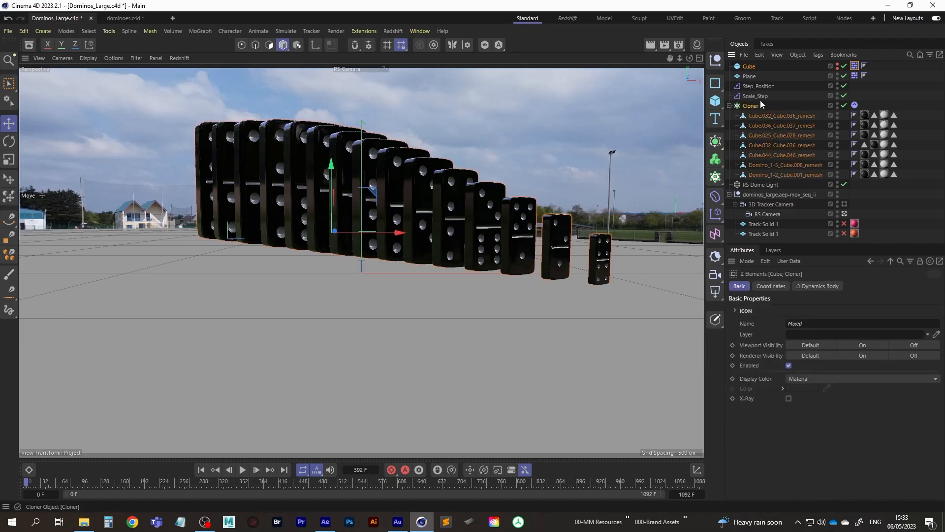
key("alt+g")
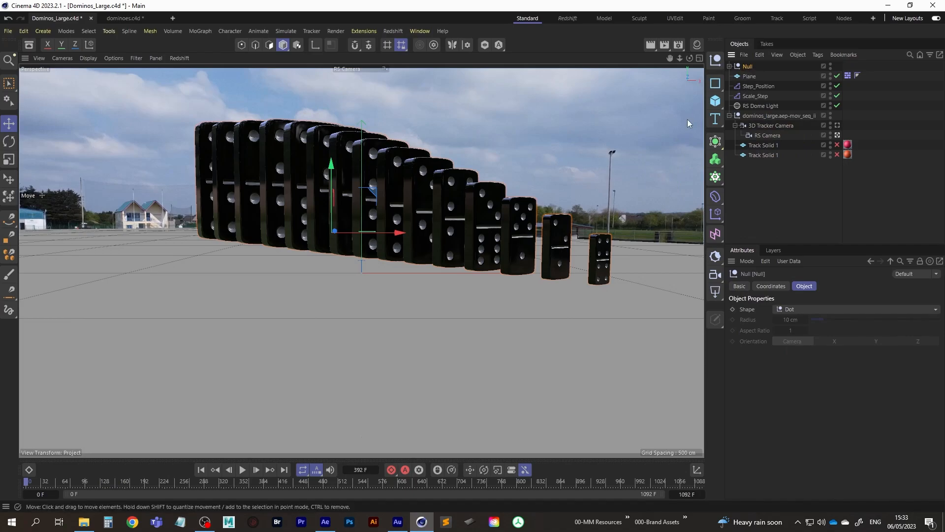
Step: Rotate the grouped dominoes slightly around their vertical axis to adjust the row's angle in the RS Camera view
key("r")
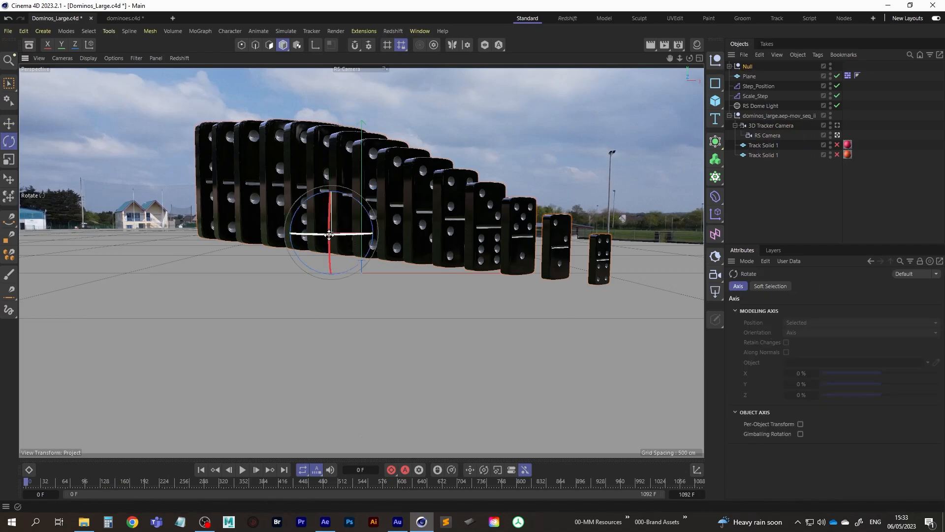
left_click(283, 46)
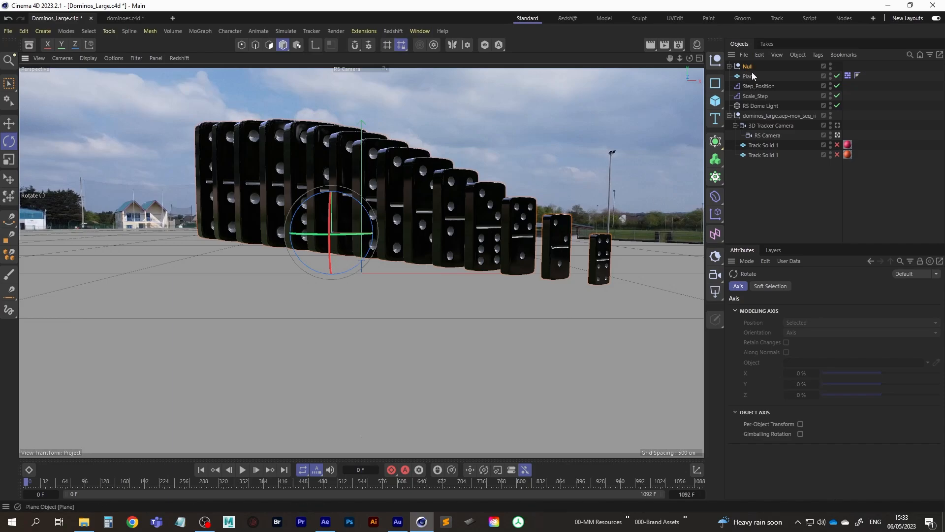
left_click_drag(311, 234, 310, 234)
key("e")
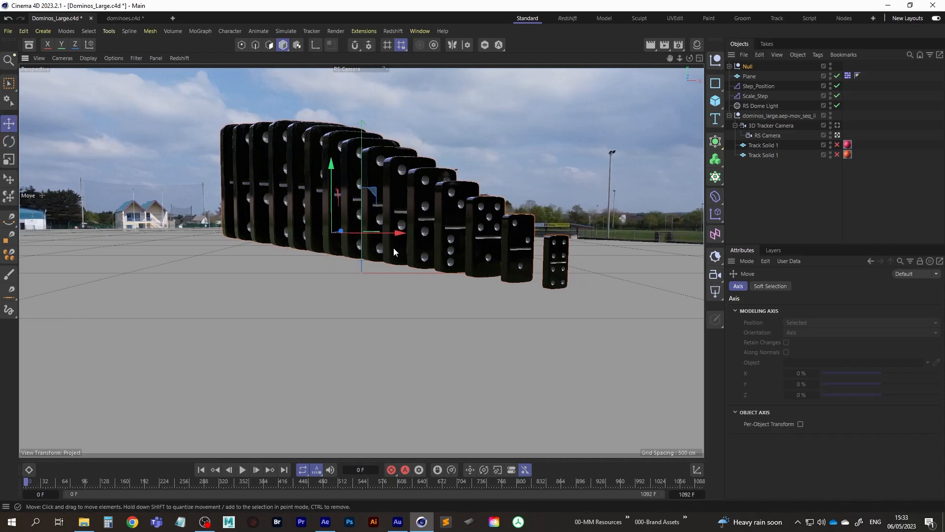
Step: In the Top view, move the grouped dominoes along the ground, a little closer to the camera and sideways
middle_click(507, 137)
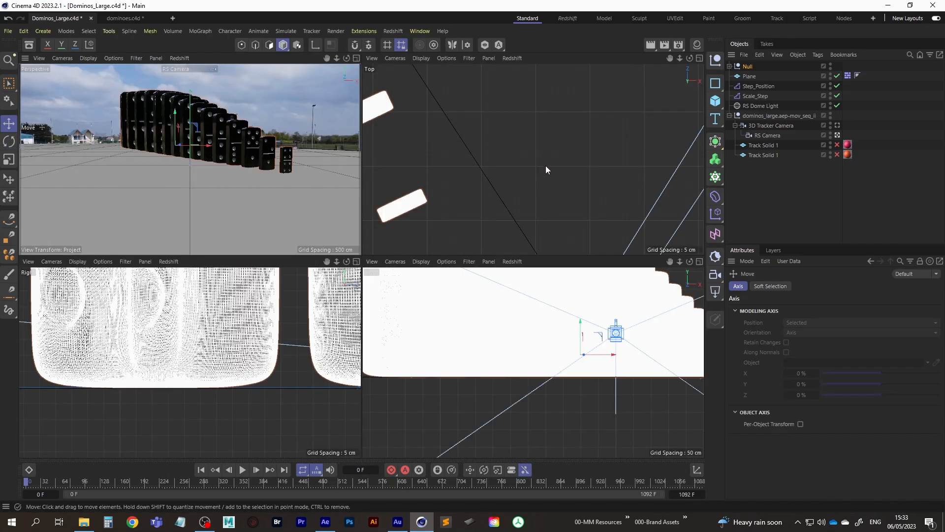
scroll(546, 152, "down", 15)
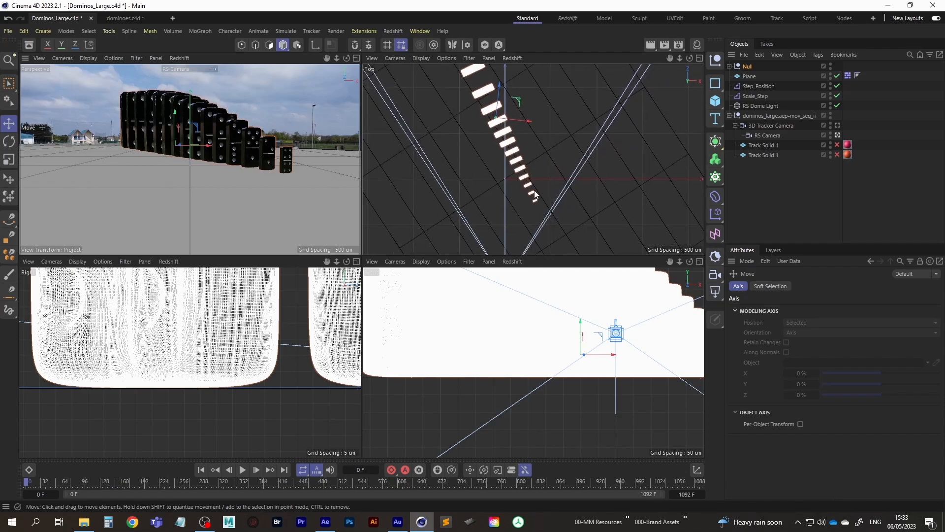
scroll(534, 190, "up", 8)
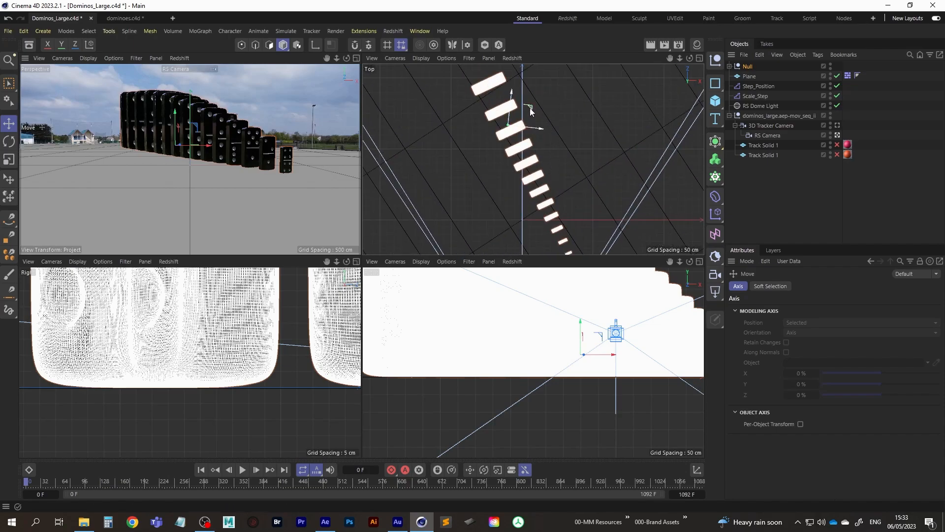
left_click_drag(530, 107, 519, 130)
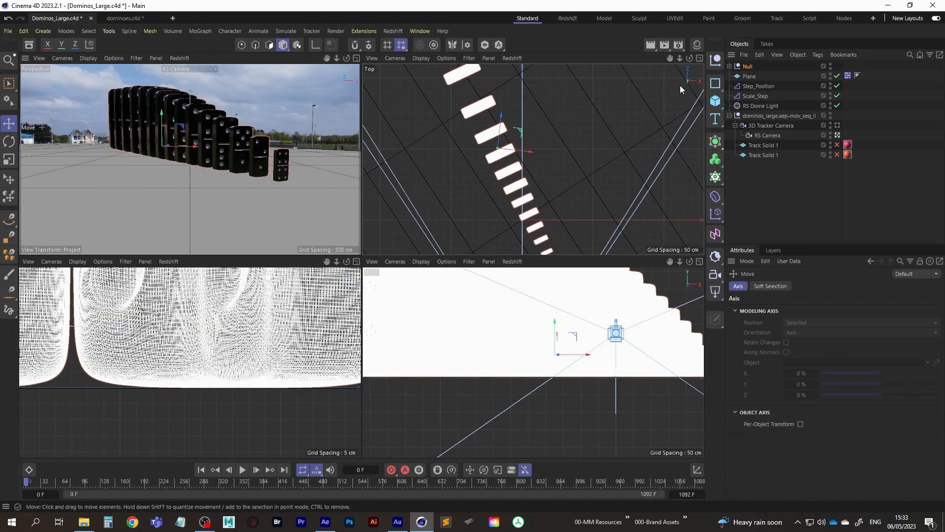
Step: Return to the full Perspective view and add a Redshift RS Object tag to the ground plane
left_click(749, 76)
key("F1")
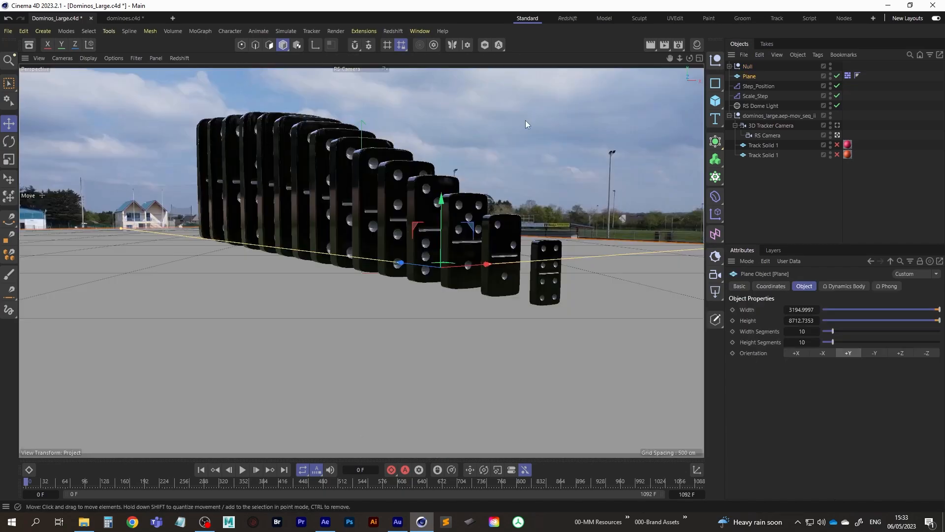
right_click(748, 75)
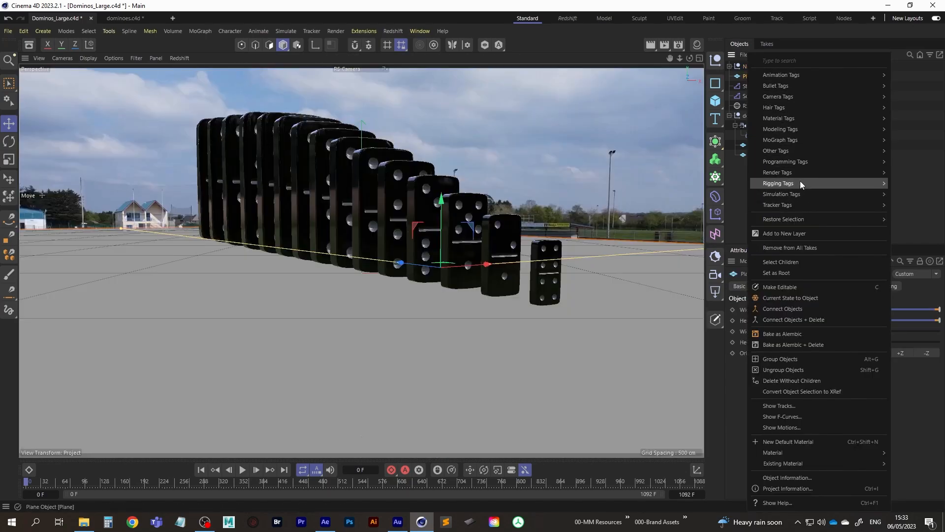
mouse_move(799, 173)
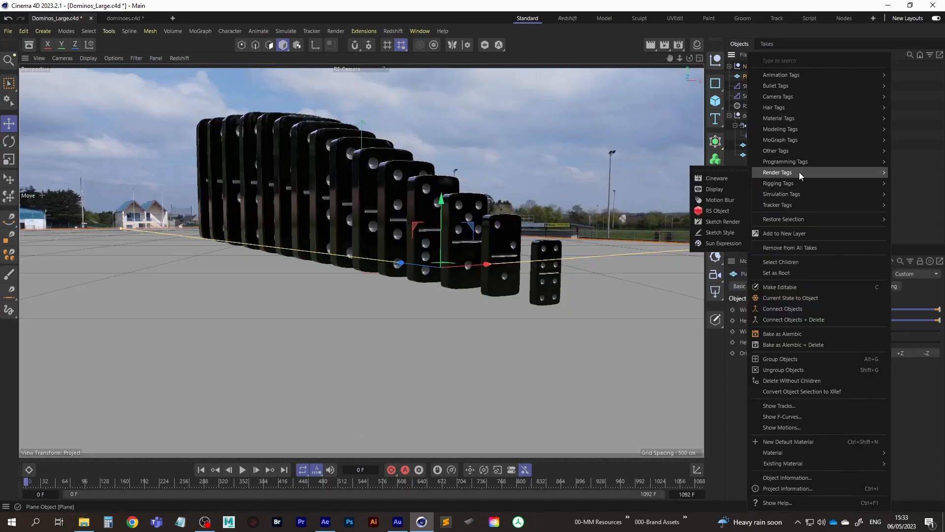
left_click(715, 210)
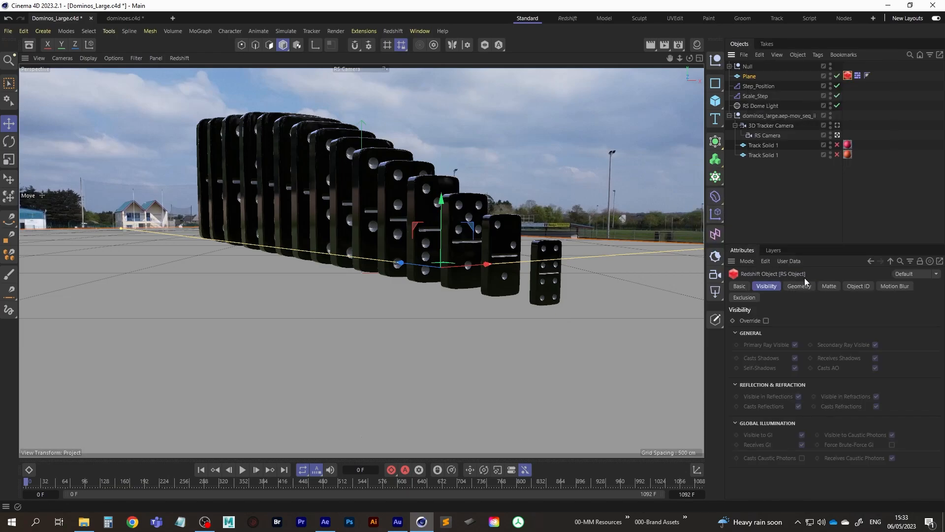
Step: Override the Matte settings in the ground plane's RS Object tag and enable the matte
left_click(831, 287)
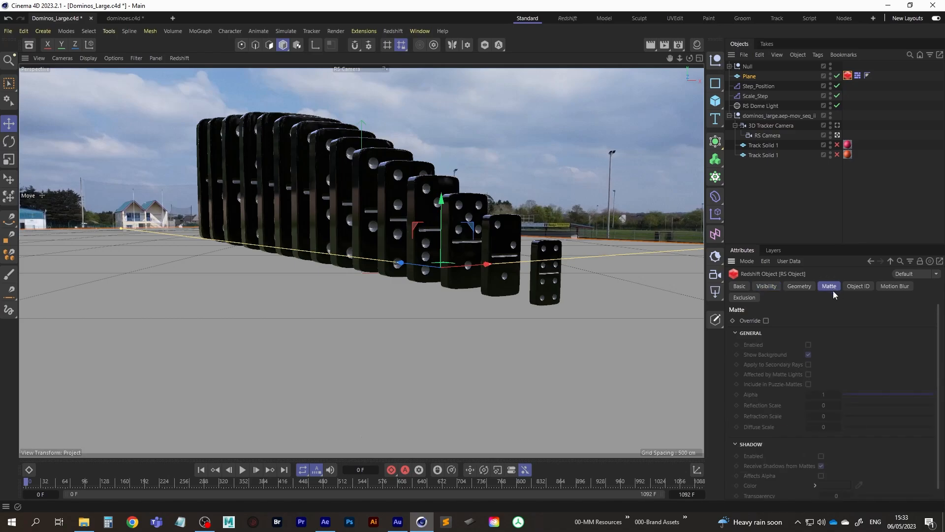
left_click(766, 321)
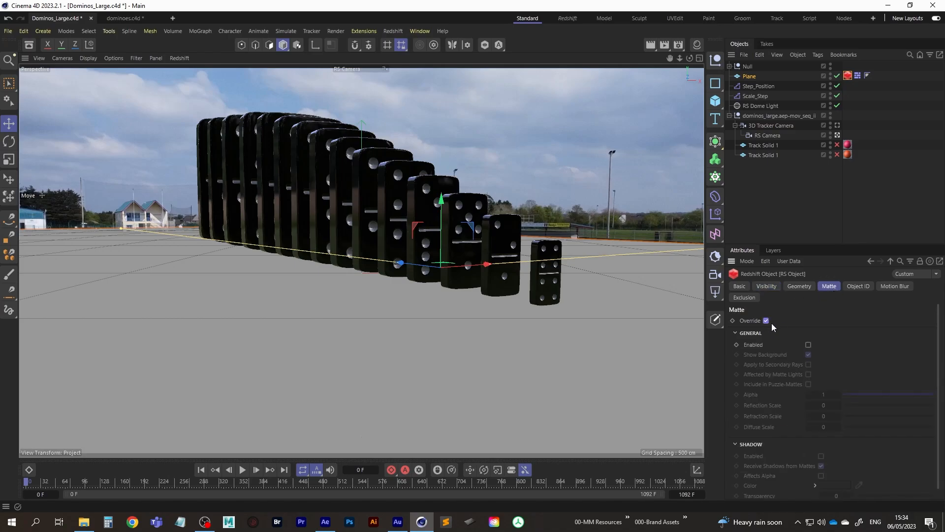
left_click(808, 345)
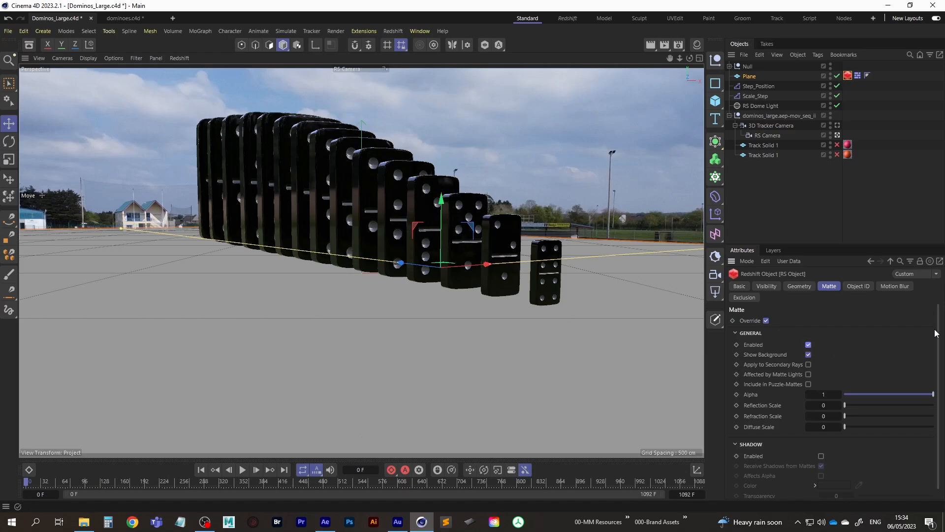
scroll(936, 333, "down", 1)
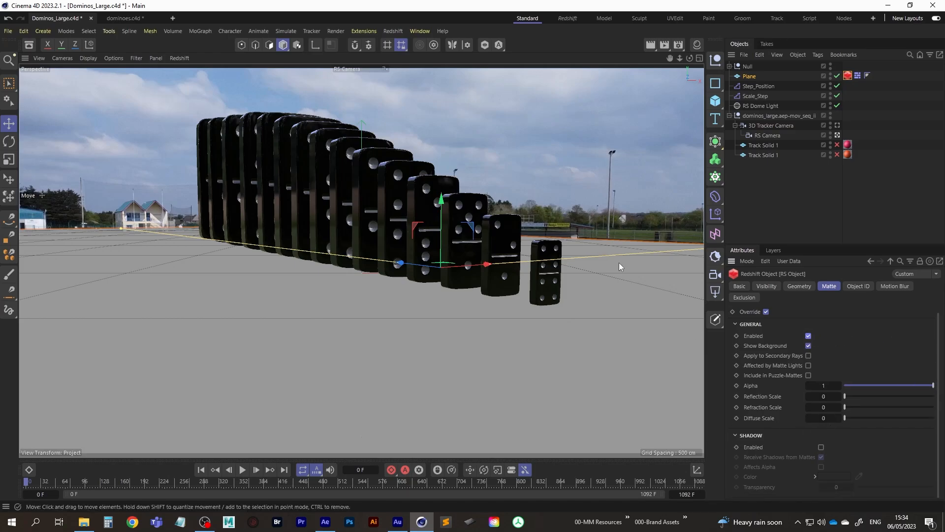
Step: Switch to the Redshift layout, save the project and start the live Redshift render
left_click(568, 17)
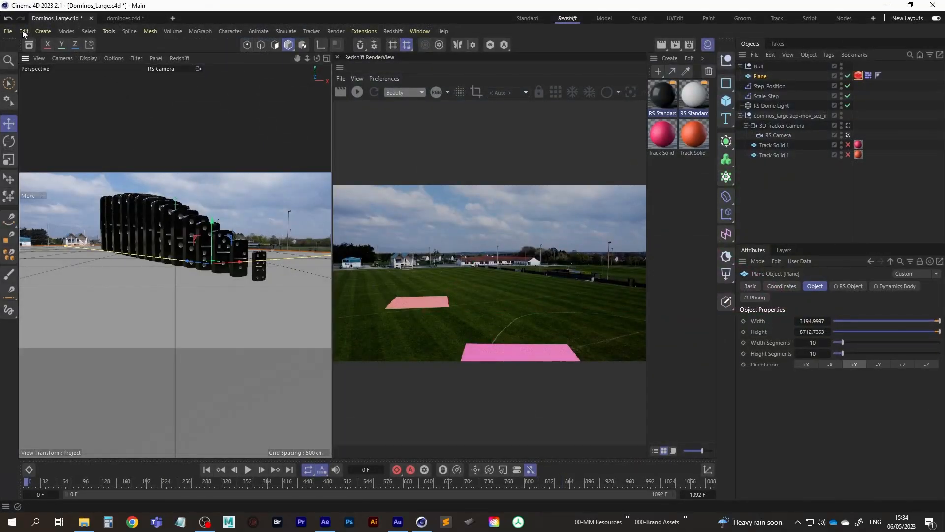
left_click(8, 31)
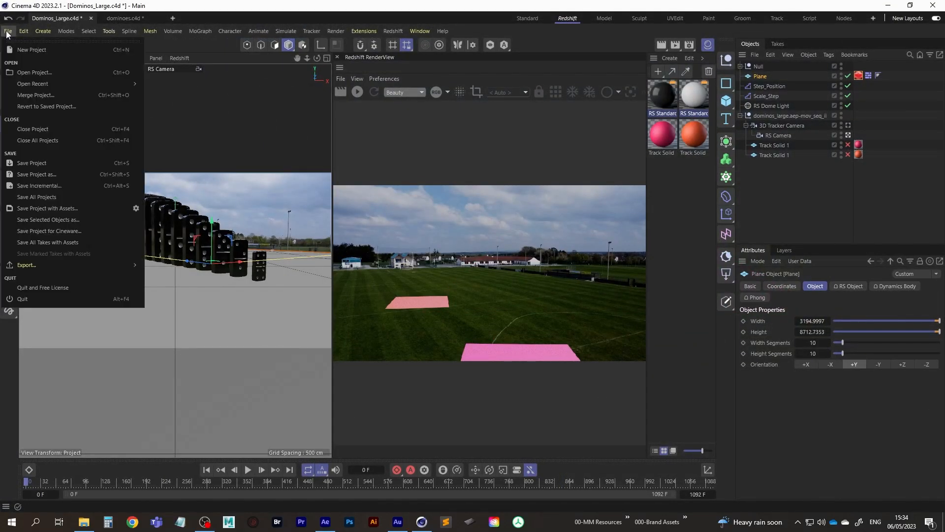
left_click(54, 176)
left_click(358, 92)
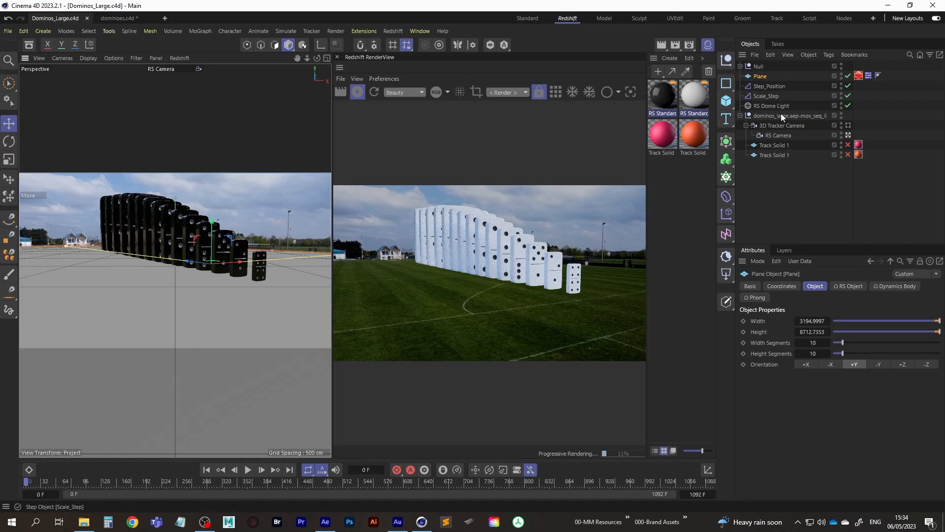
Step: Compare the render with and without the ground plane's matte override, leaving the override on
left_click(858, 75)
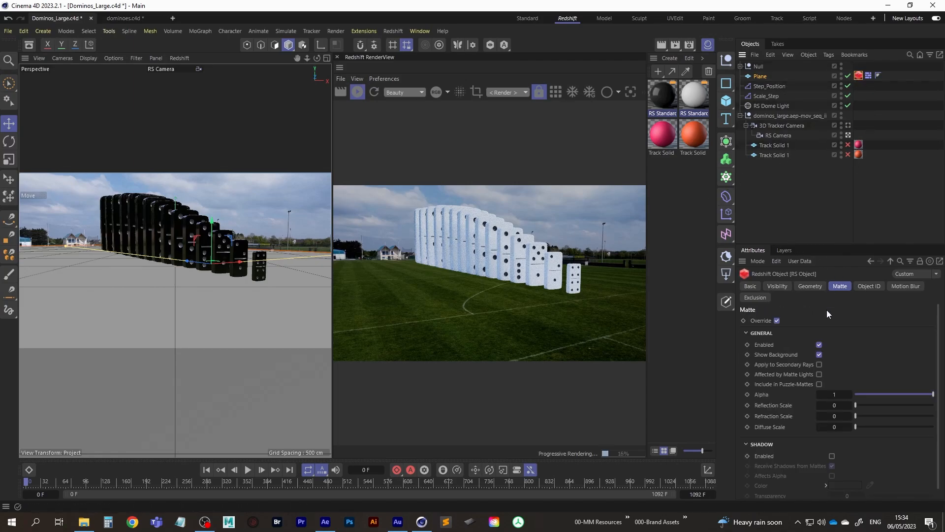
left_click(777, 321)
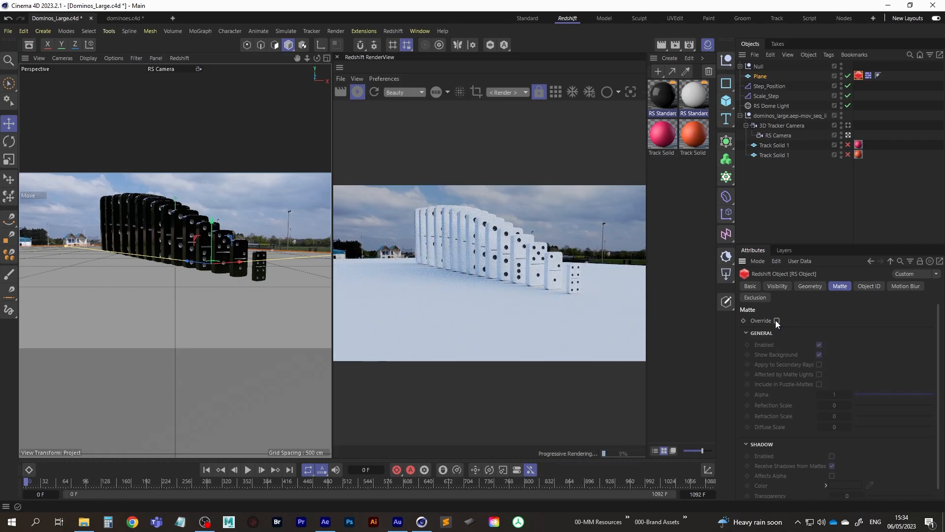
left_click(777, 321)
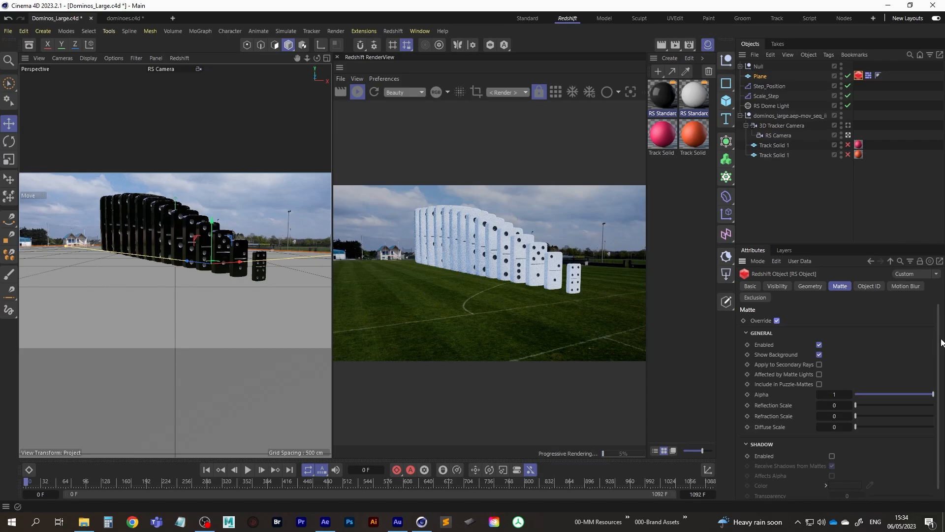
Step: Enable Shadow in the ground plane's Matte settings and restart the live render
scroll(837, 394, "down", 1)
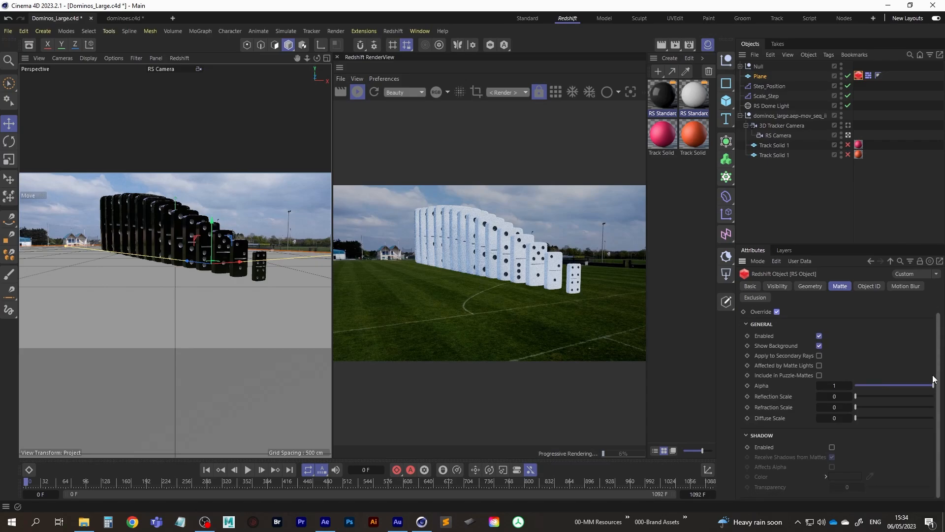
left_click(832, 447)
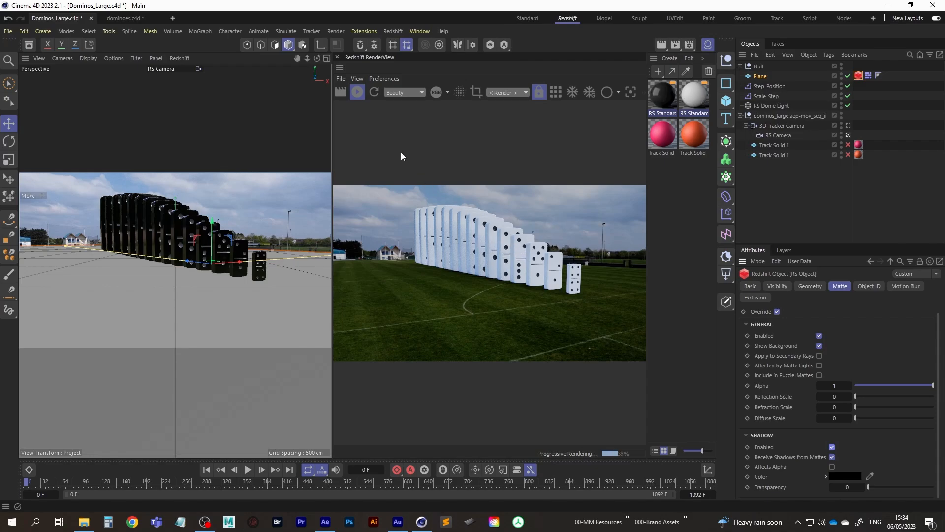
left_click(357, 92)
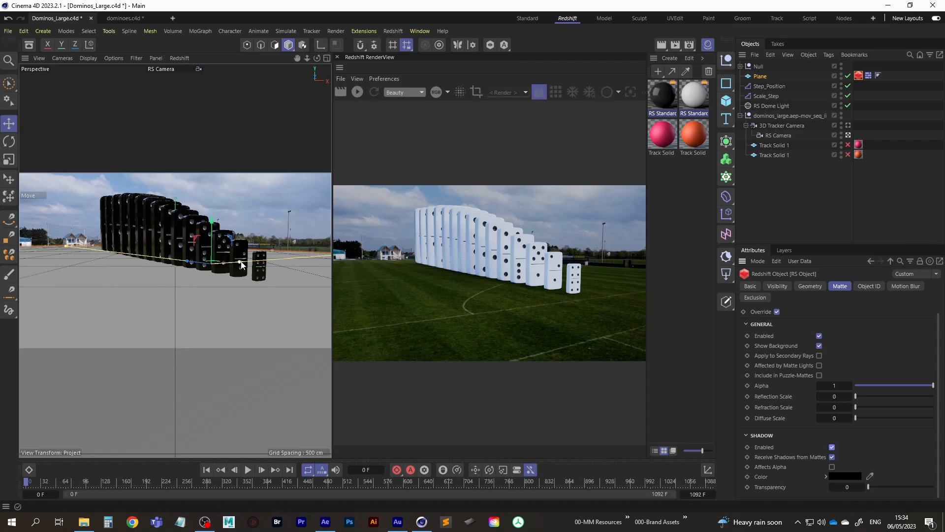
left_click(357, 92)
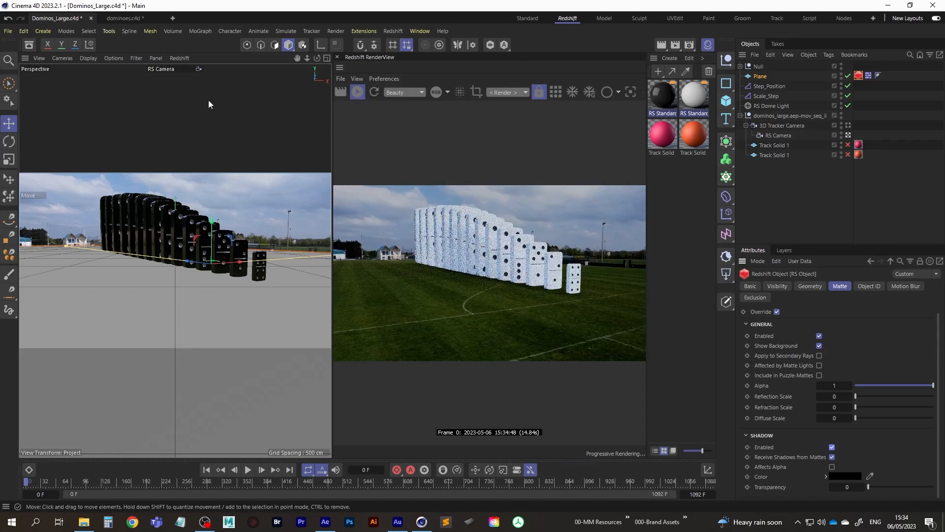
Step: In the Top view, move the domino group closer to the camera, to about X -284 cm and Z 283 cm
left_click(759, 66)
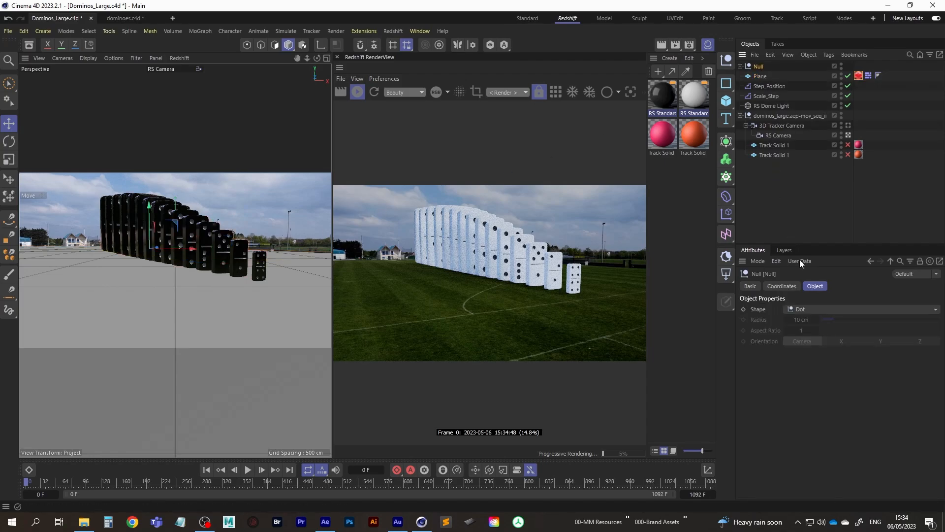
left_click(777, 287)
mouse_move(782, 322)
left_mouse_down()
mouse_move(736, 328)
mouse_move(778, 329)
left_mouse_up()
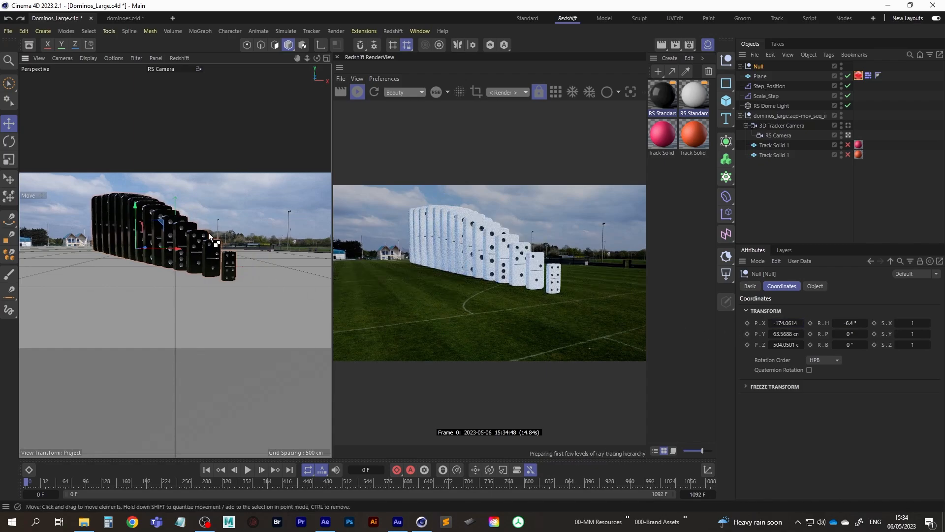
middle_click(216, 180)
middle_click(209, 200)
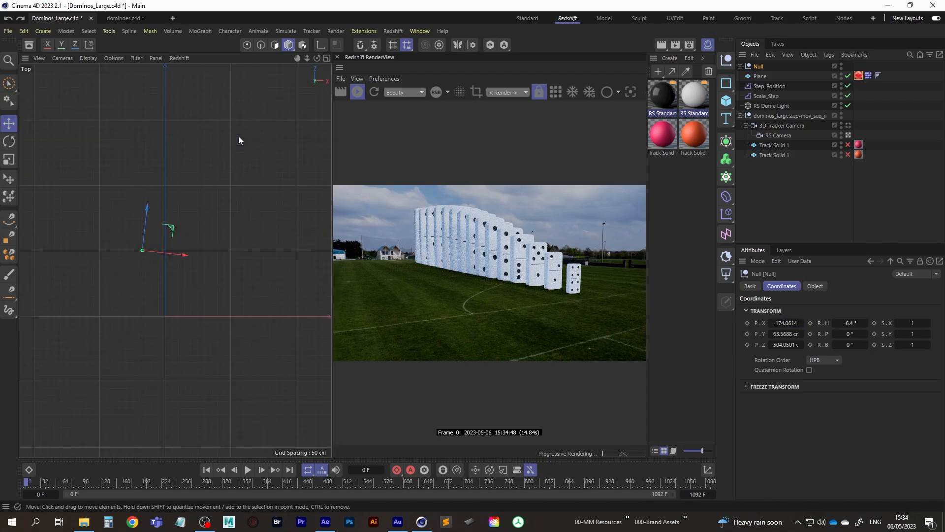
middle_click_drag(207, 241, 300, 231, "alt")
right_click_drag(270, 230, 244, 252, "alt")
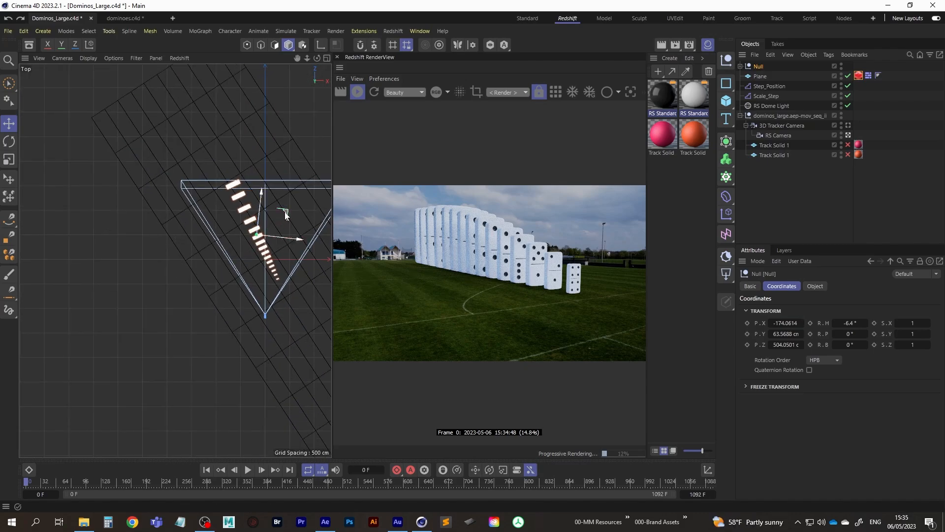
mouse_move(285, 212)
left_mouse_down()
mouse_move(276, 227)
mouse_move(284, 222)
left_mouse_up()
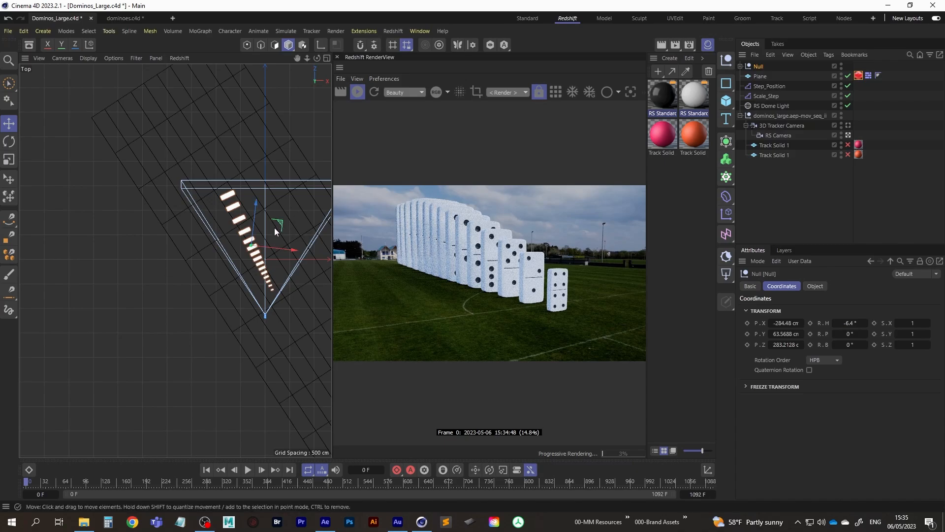
Step: Set the domino group's heading rotation to -5.9° so the row sits well in the render
key("r")
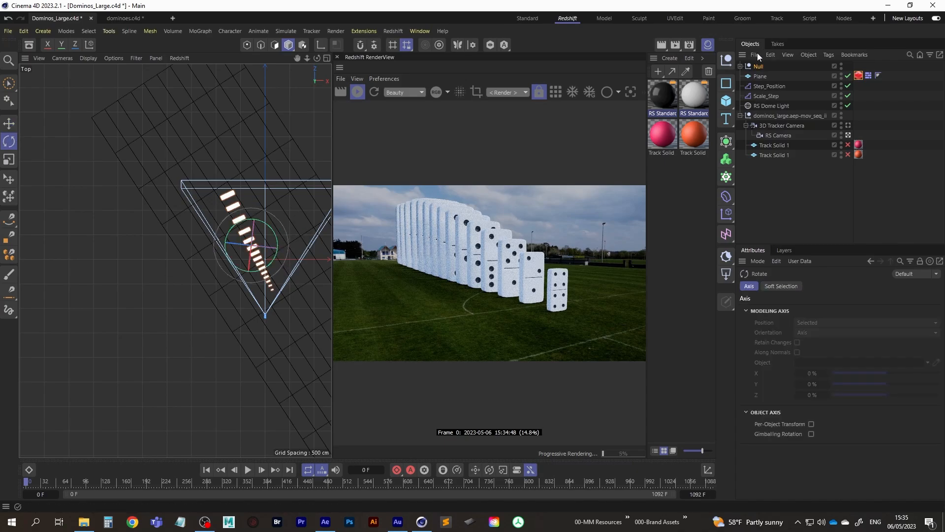
left_click(758, 67)
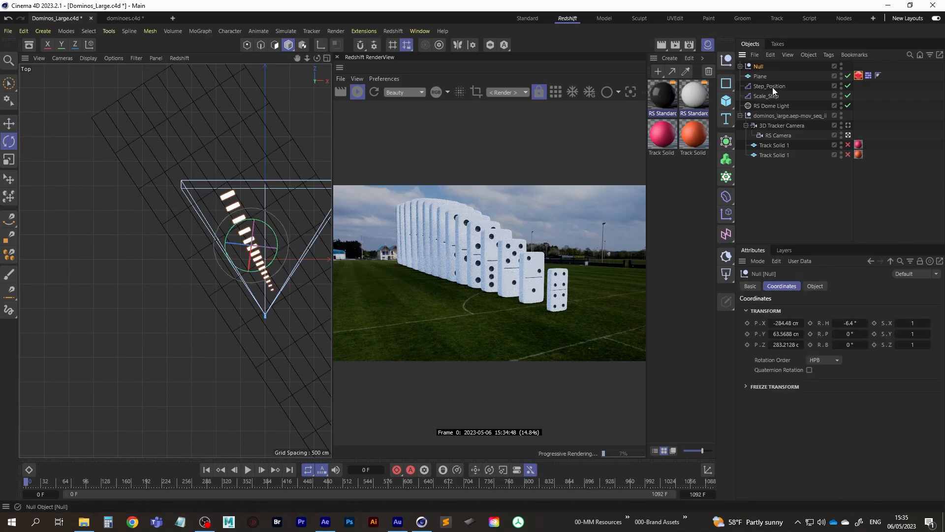
left_click(850, 323)
left_click_drag(853, 323, 861, 323)
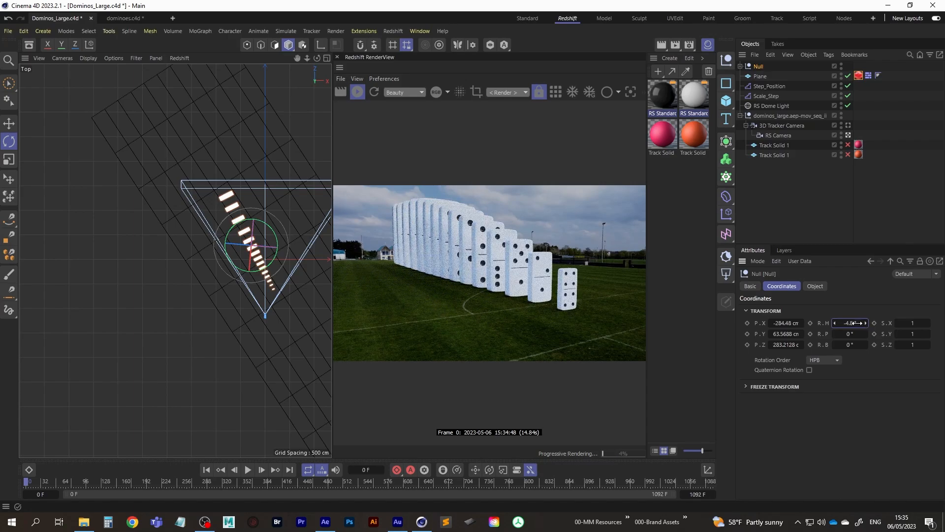
left_click(860, 323)
left_click(859, 305)
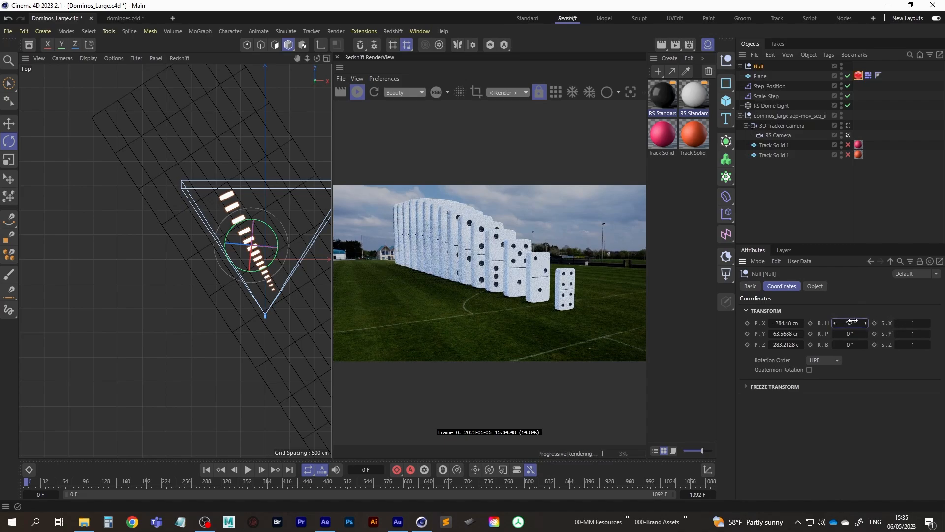
left_click_drag(870, 323, 868, 323)
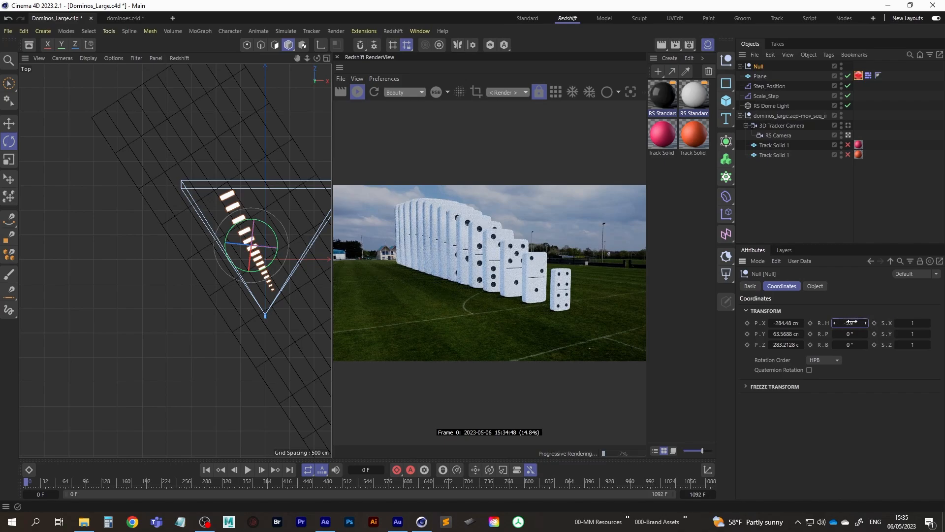
Step: Hide the materials list and stop the live Redshift render
left_click(711, 47)
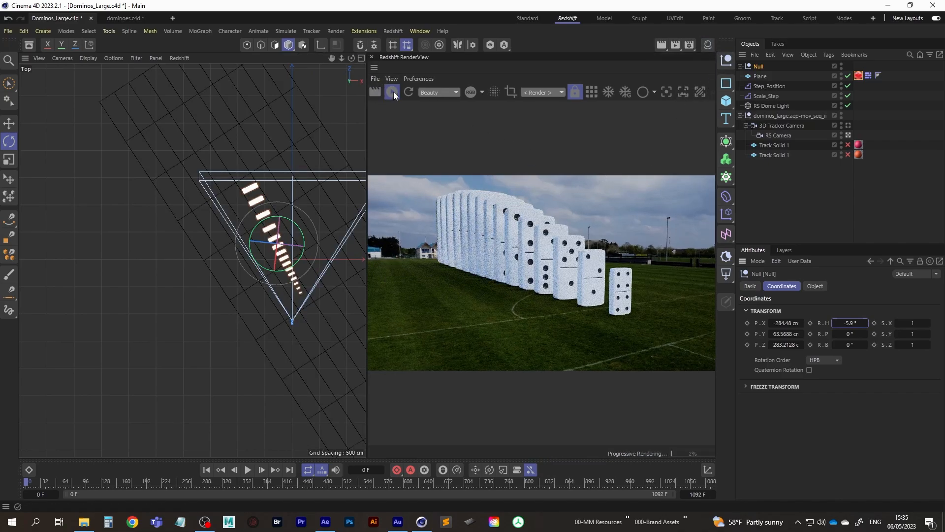
left_click(392, 92)
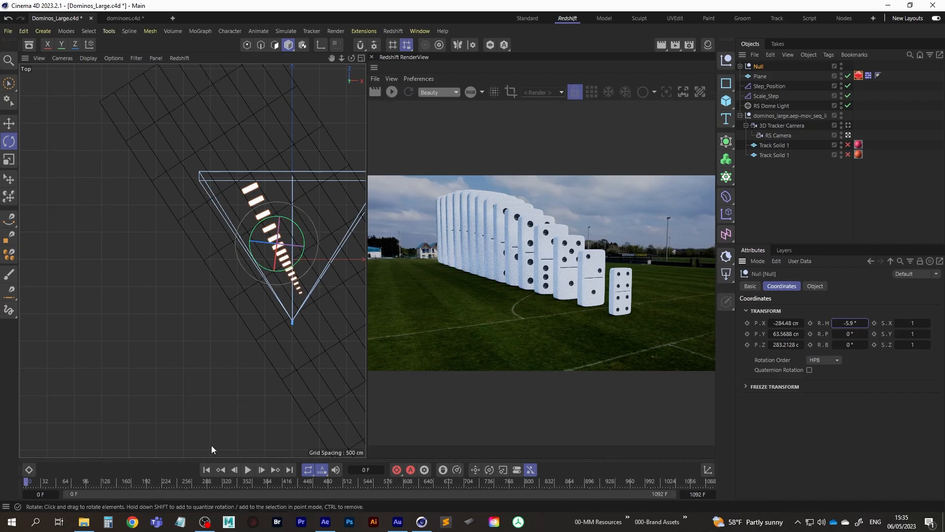
Step: Play the domino simulation in the Perspective view, stop at frame 488 and render that frame live
middle_click(149, 211)
middle_click(150, 211)
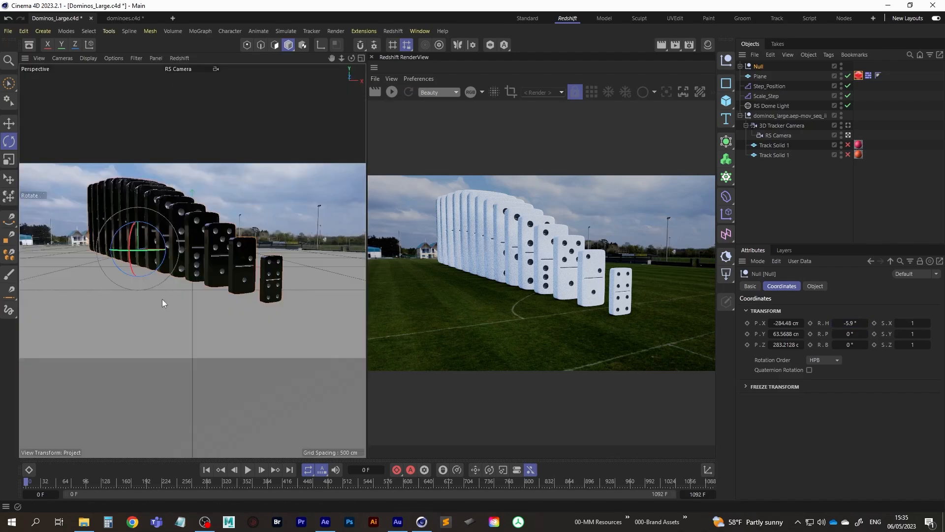
left_click(248, 470)
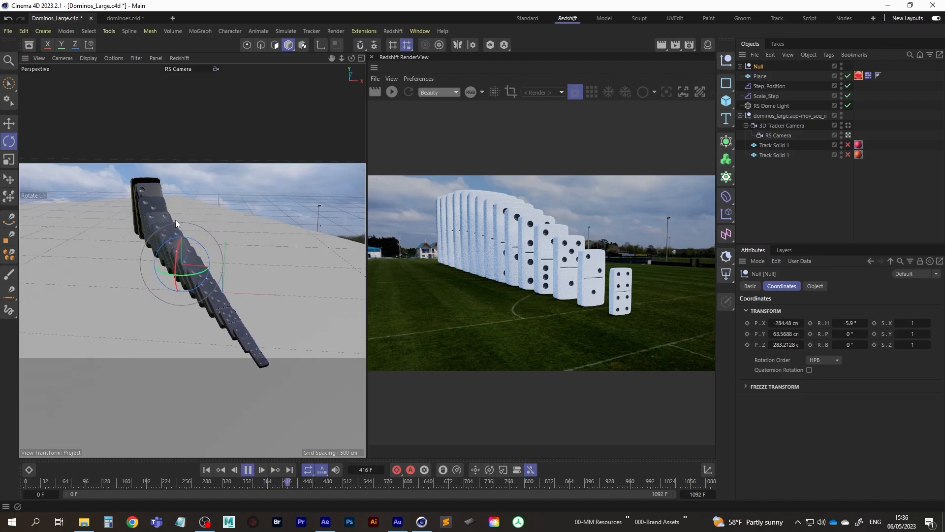
left_click(248, 470)
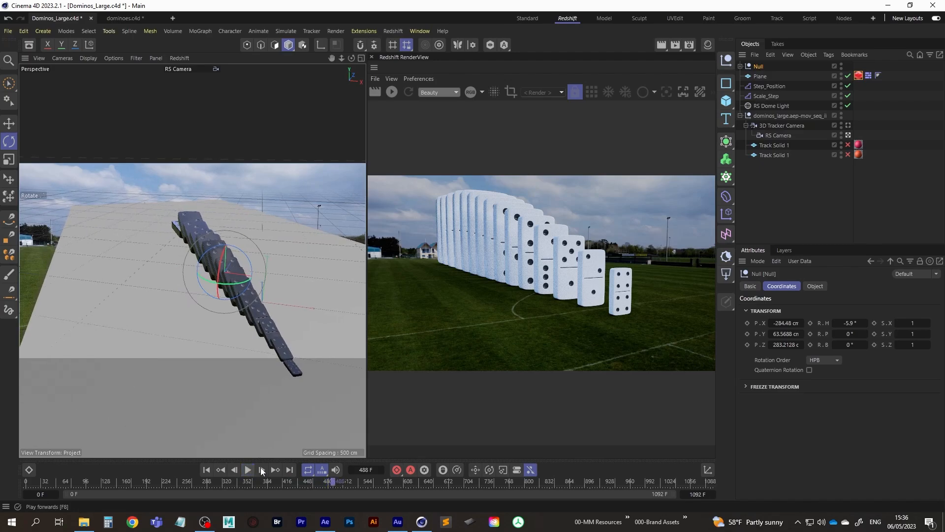
left_click(392, 92)
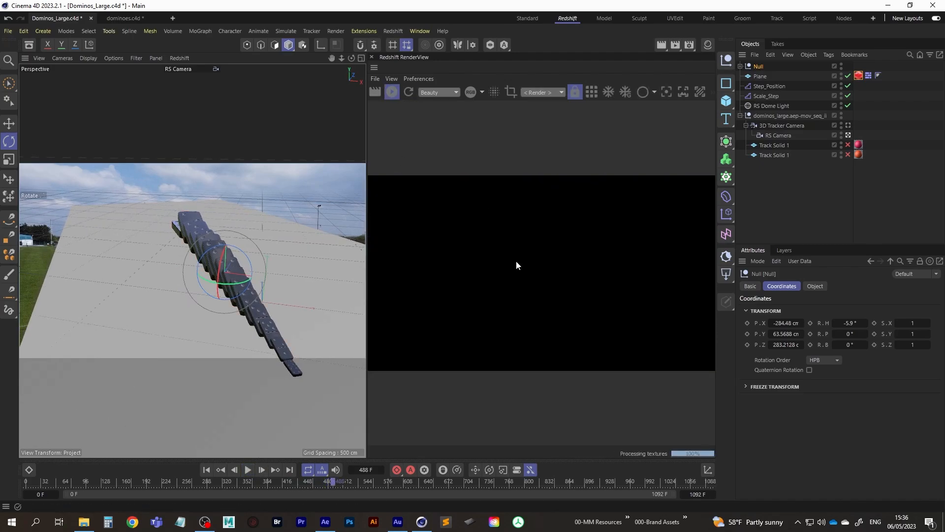
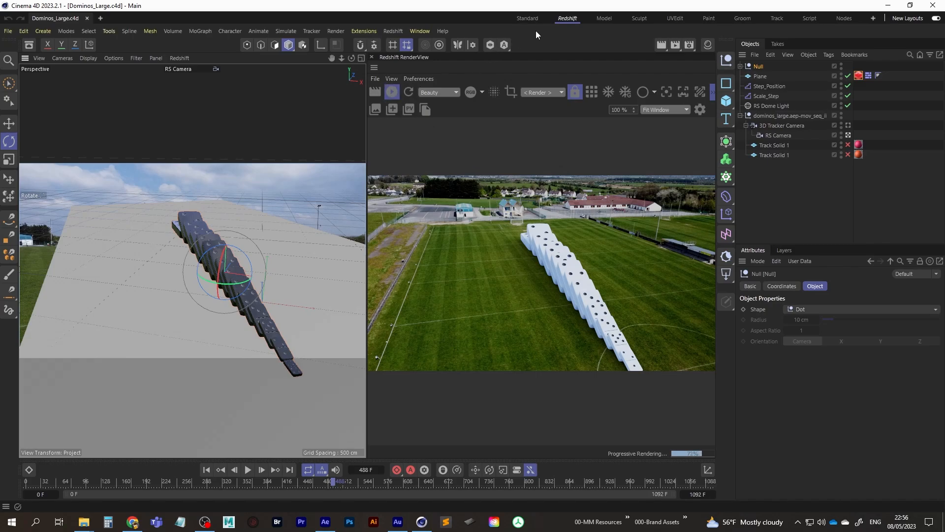
Step: In the Standard layout, view the dominoes through the Default Camera and rewind the timeline to frame 0
left_click(527, 19)
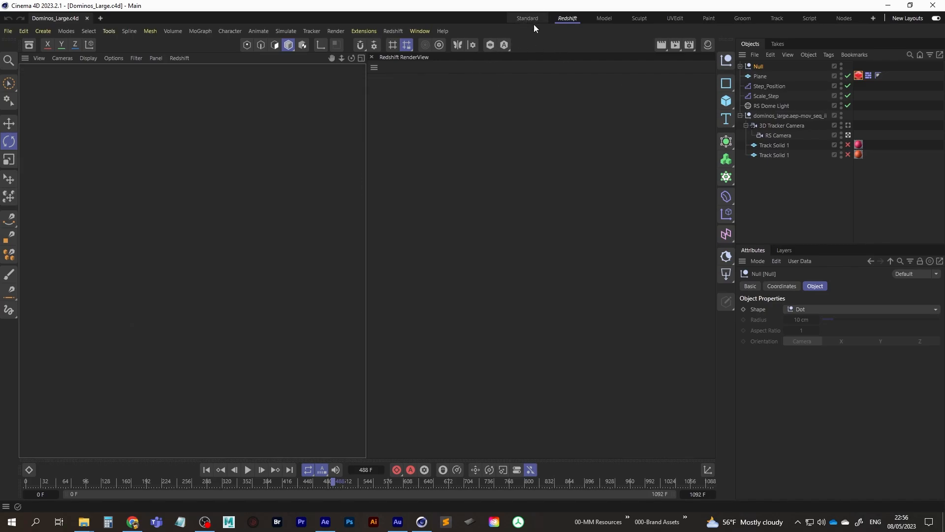
left_click(369, 72)
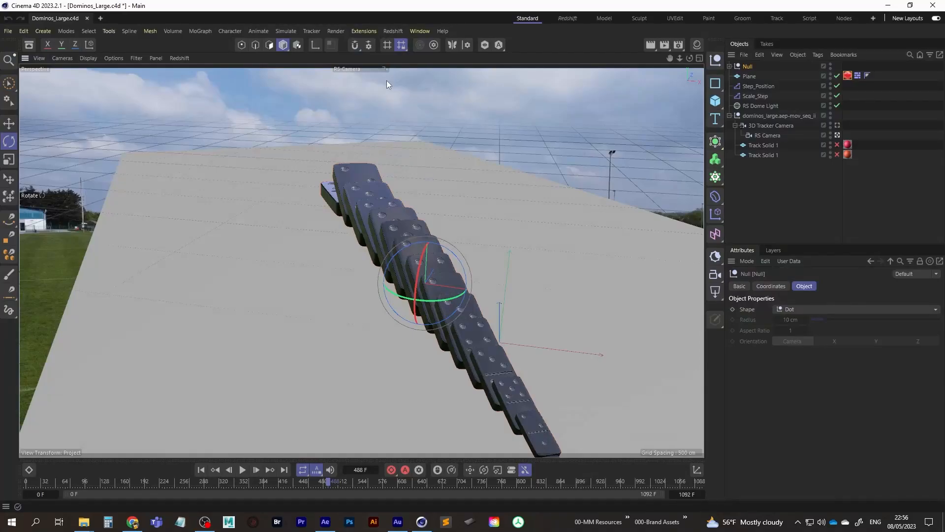
left_click(386, 80)
left_click(201, 470)
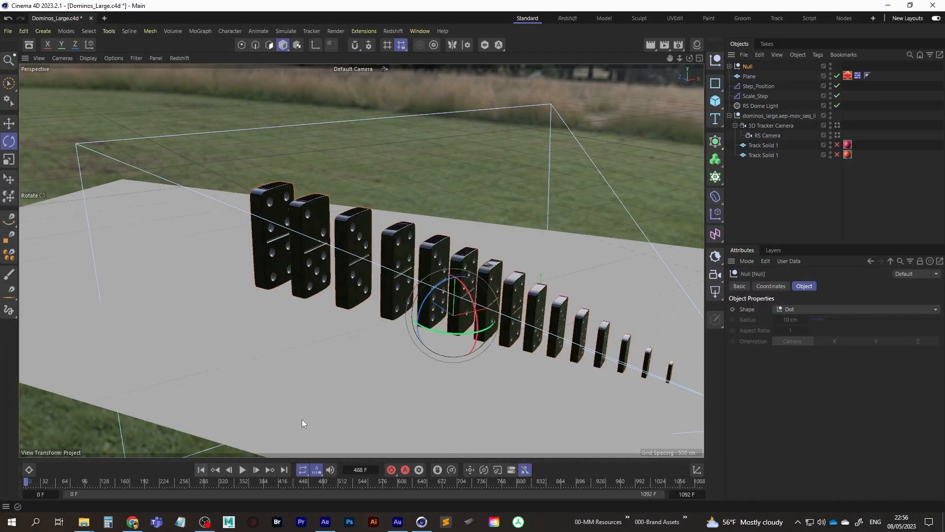
left_click_drag(468, 313, 380, 279, "alt")
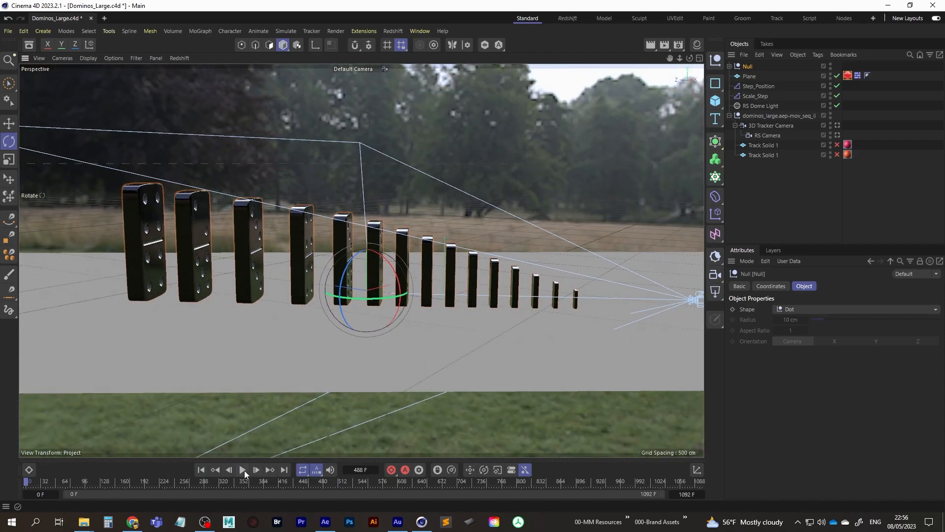
Step: Play the domino simulation from the start to frame 304 and rewind the timeline to frame 0
left_click(243, 470)
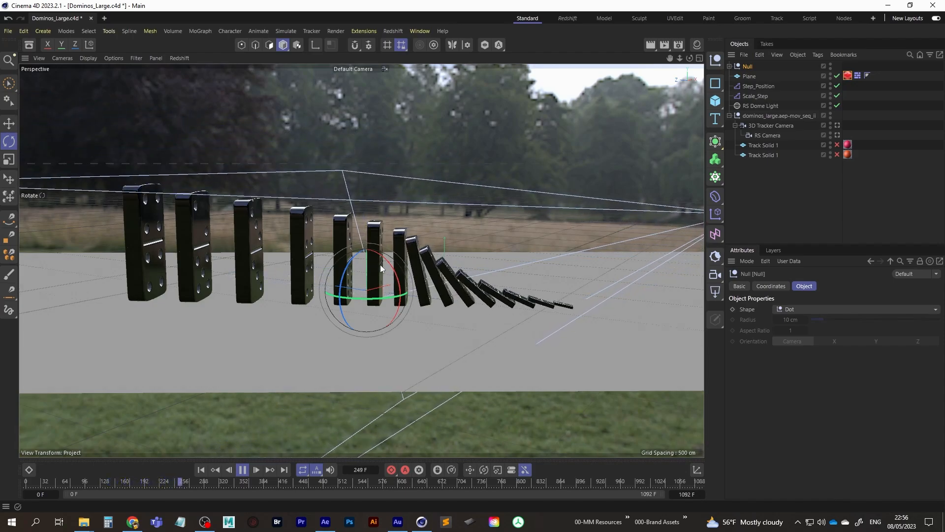
key("F8")
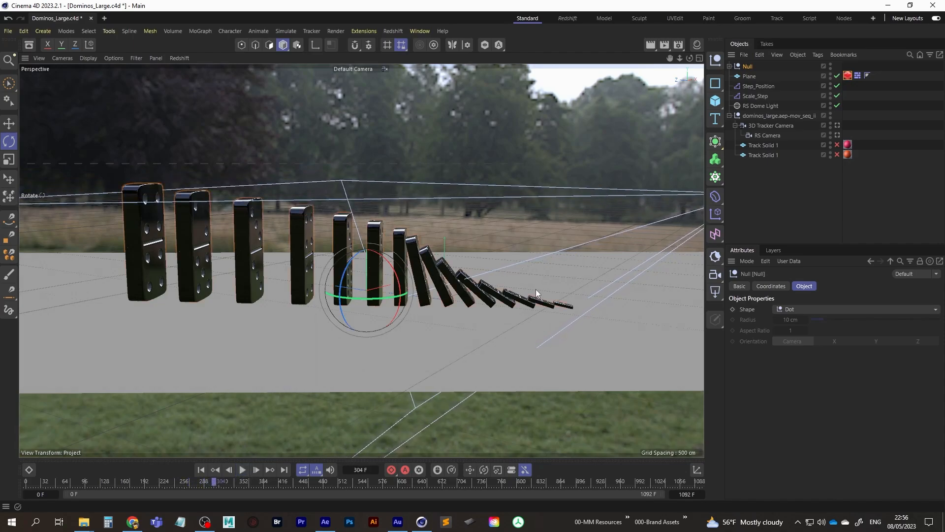
left_click(200, 469)
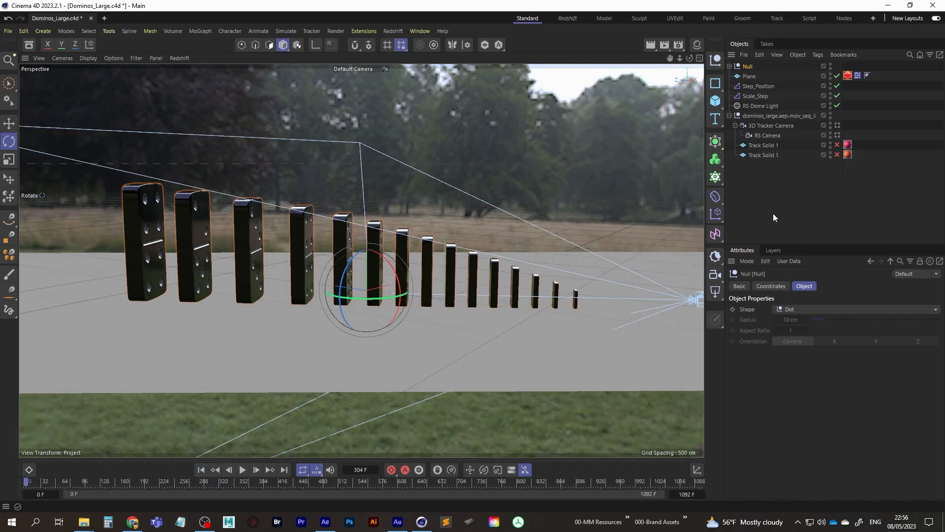
Step: Set the Scale in the project's Bullet expert settings to 70 cm, replay the domino simulation and rewind to the start
key("ctrl+d")
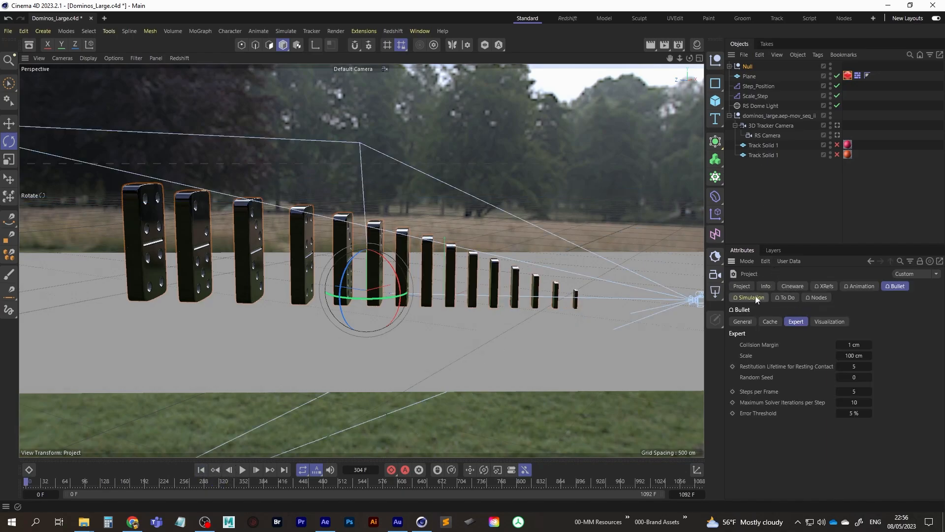
left_click(855, 355)
left_click(213, 469)
left_click(242, 469)
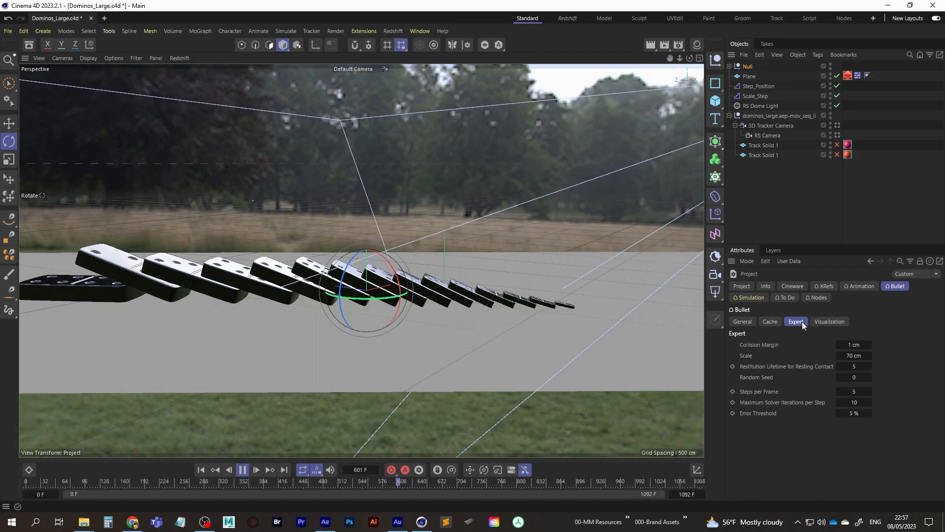
left_click(243, 469)
left_click(201, 469)
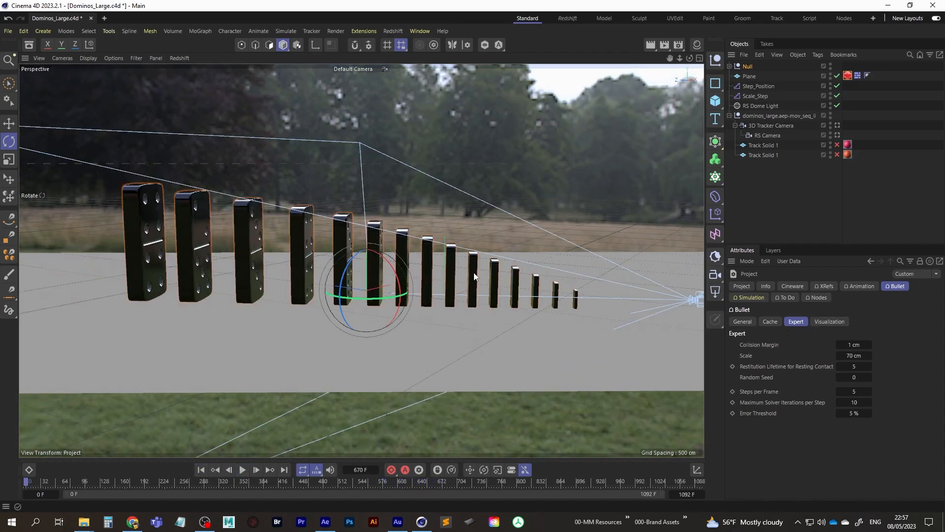
Step: Move the Step_Position effector spline's end handle to about 0.5 to even out the domino spacing, and test the playback
left_click(758, 87)
left_click_drag(828, 350, 853, 349)
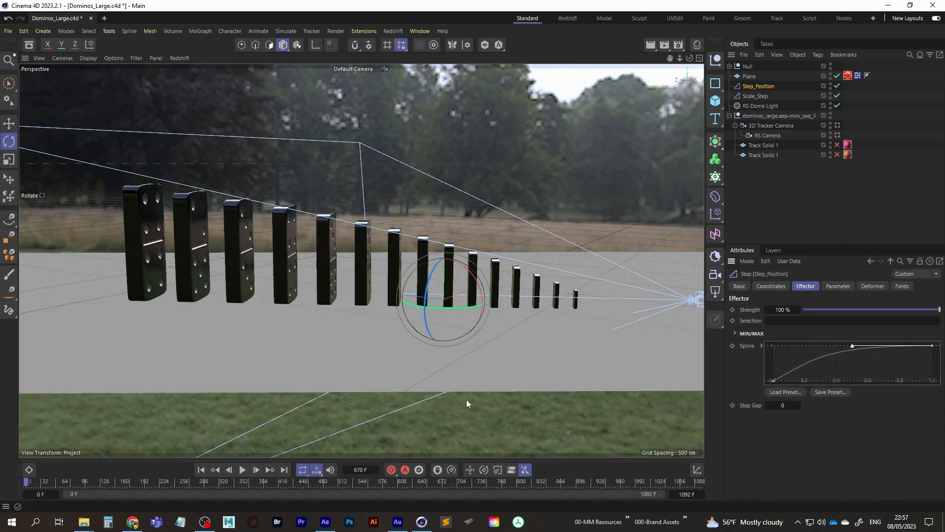
left_click(242, 470)
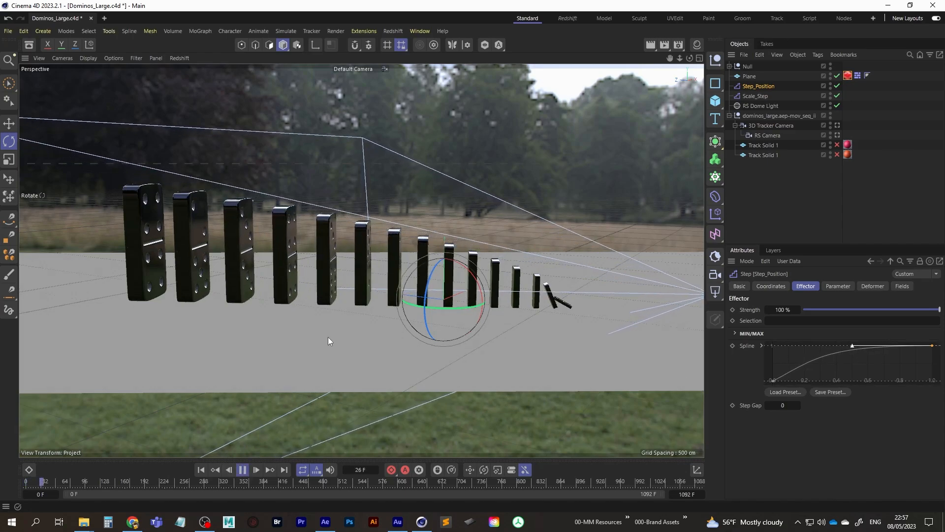
left_click(230, 470)
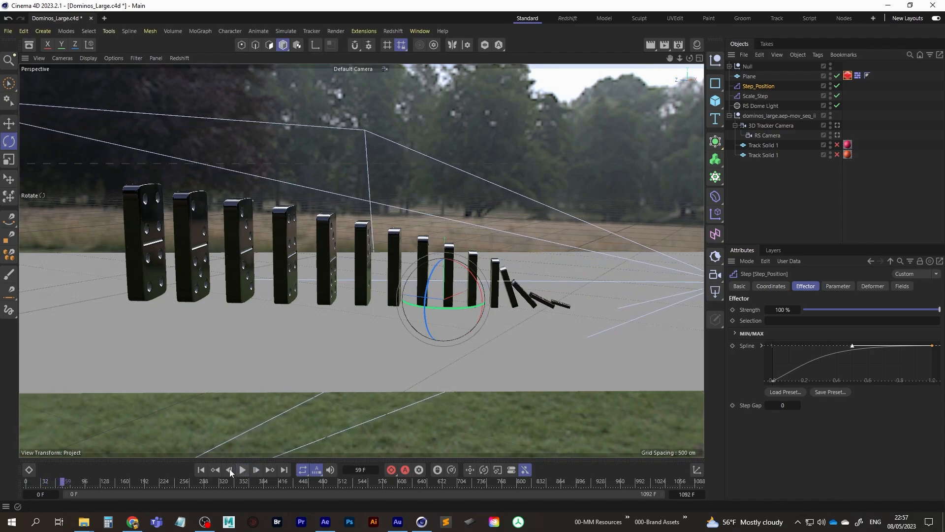
left_click(200, 470)
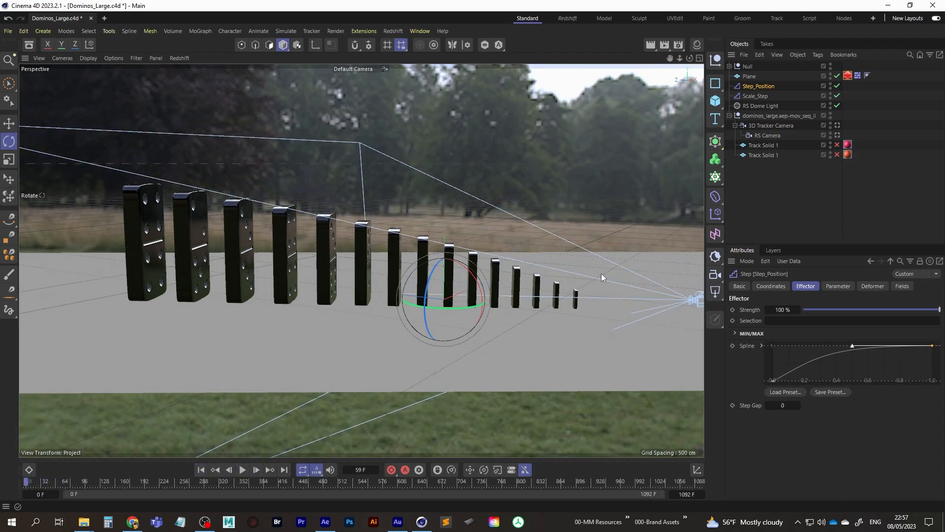
Step: Expand the Null group, unhide its Cube in the viewport and select the cube beside the smallest domino
left_click(730, 66)
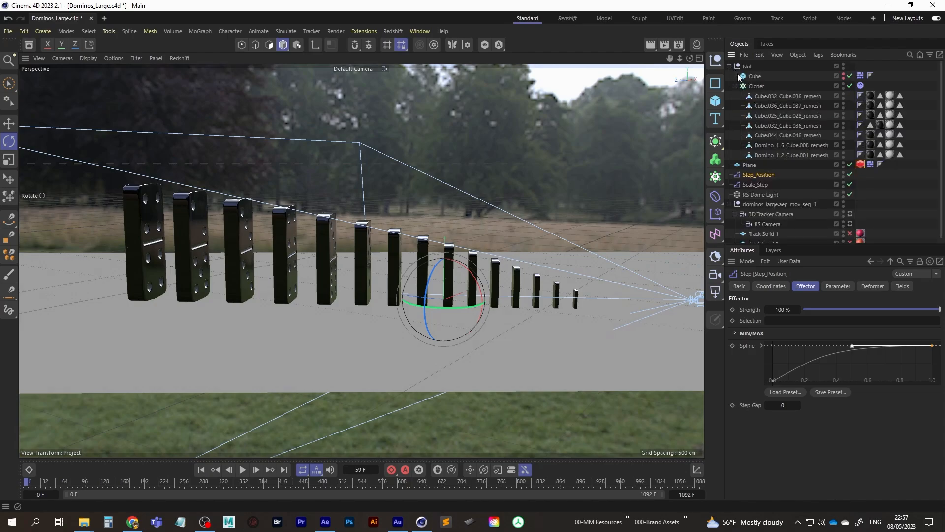
left_click(842, 77)
scroll(547, 282, "up", 10)
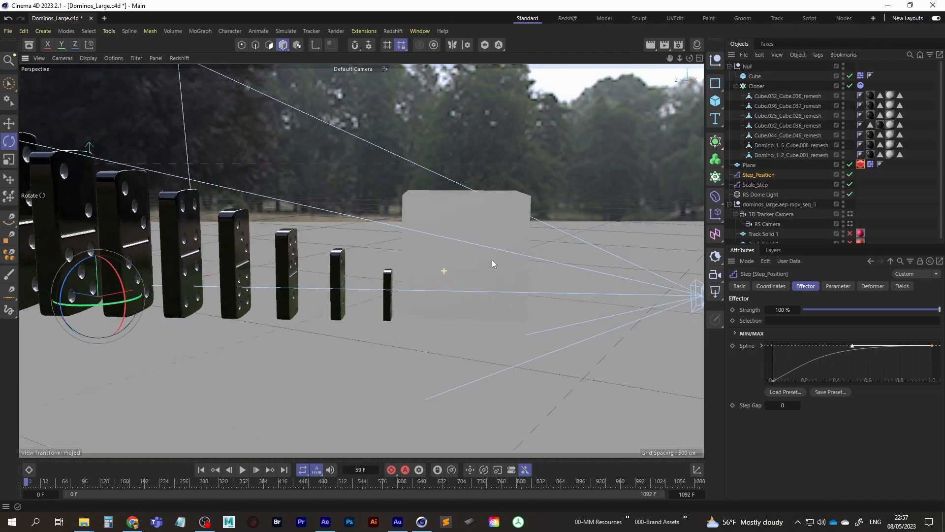
left_click(458, 260)
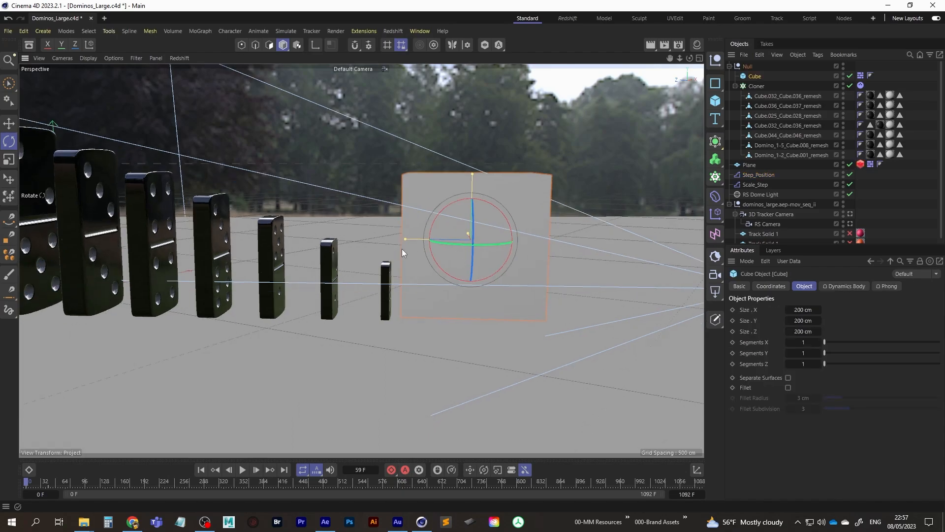
Step: Try to raise the animated Cube off the ground with the Move tool in Model mode, replaying the simulation after each move
key("e")
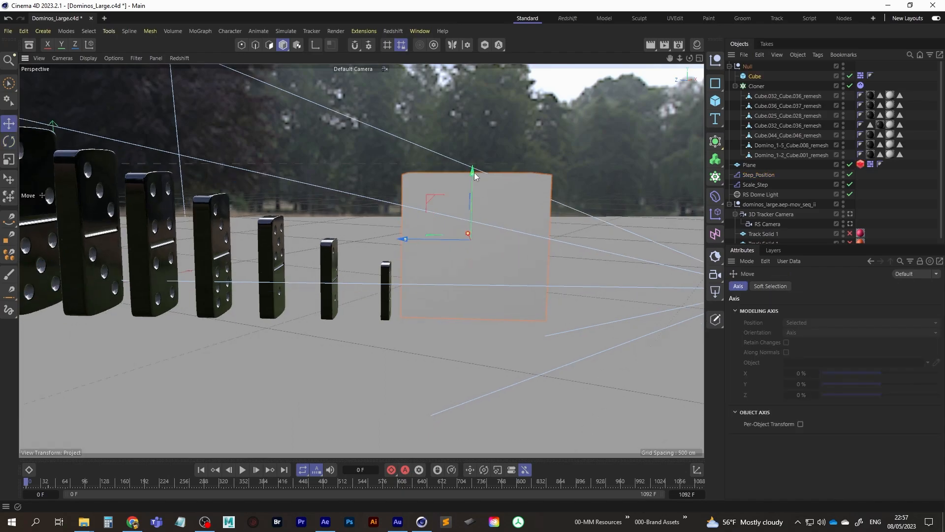
left_click_drag(471, 197, 471, 156)
key("F8")
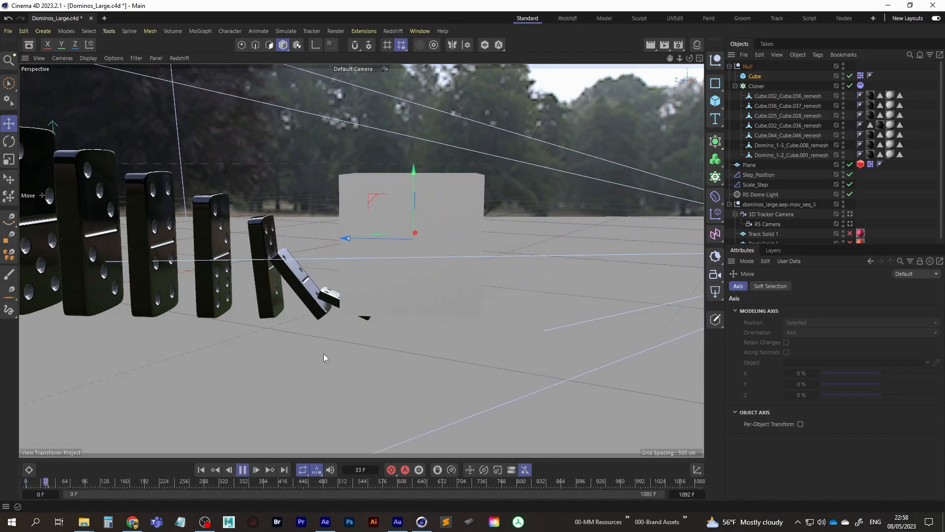
left_click(229, 470)
left_click(200, 470)
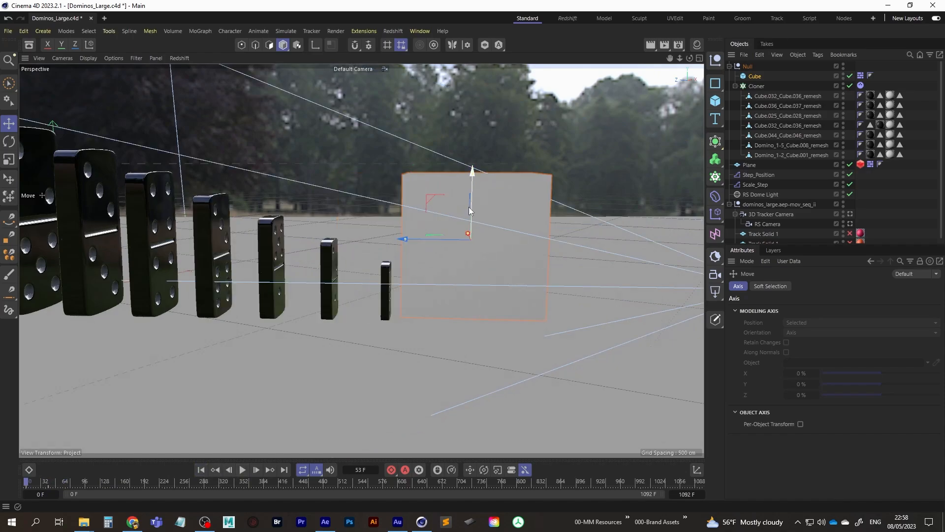
left_click_drag(468, 215, 470, 117)
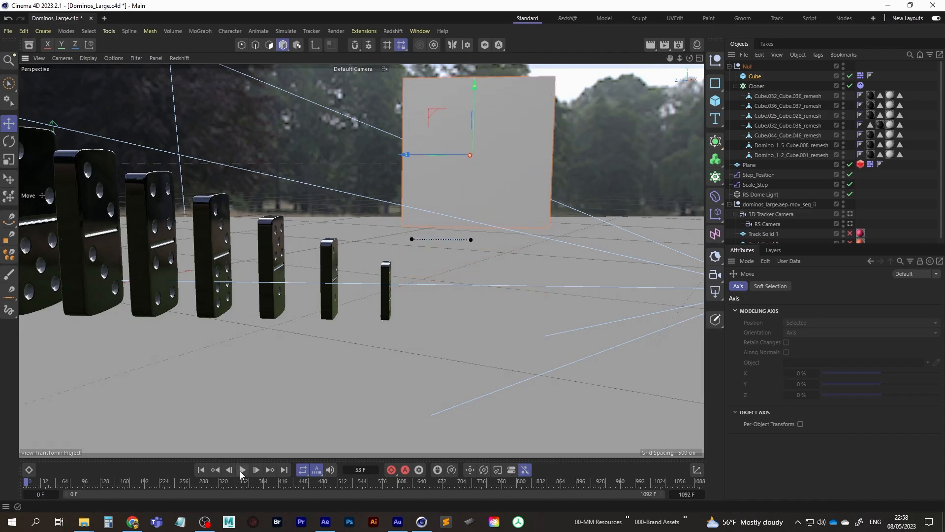
left_click(241, 470)
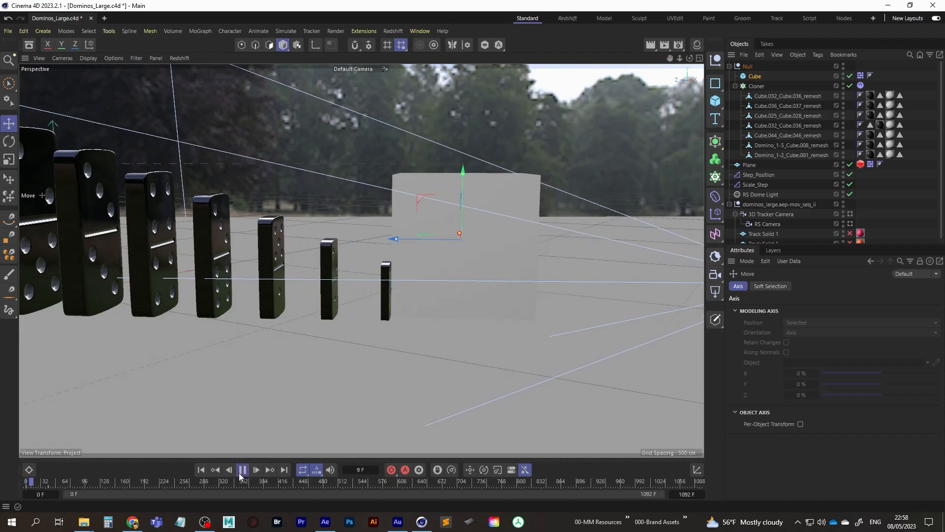
left_click(213, 470)
Step: Raise the Cube's entire animation path in Animation mode, return to Model mode and test the push against the first domino
left_click_drag(284, 47, 315, 98)
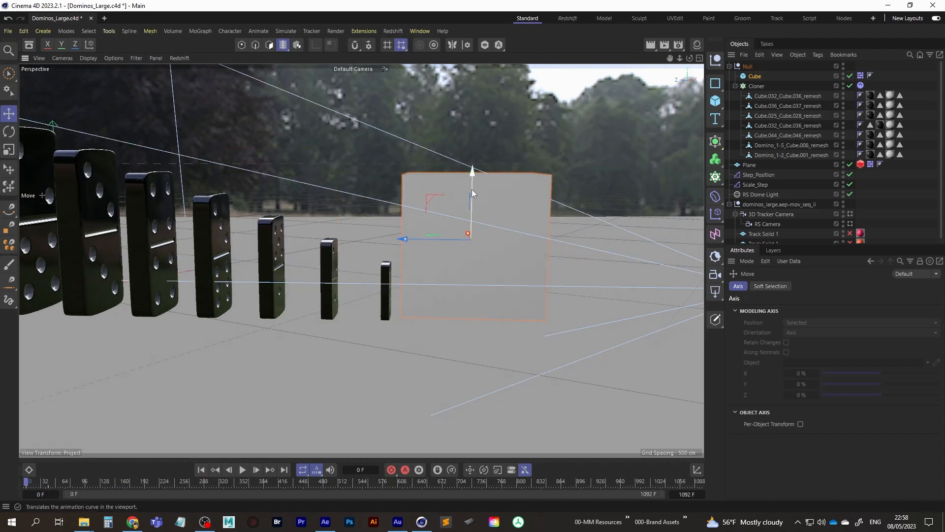
left_click_drag(471, 189, 468, 152)
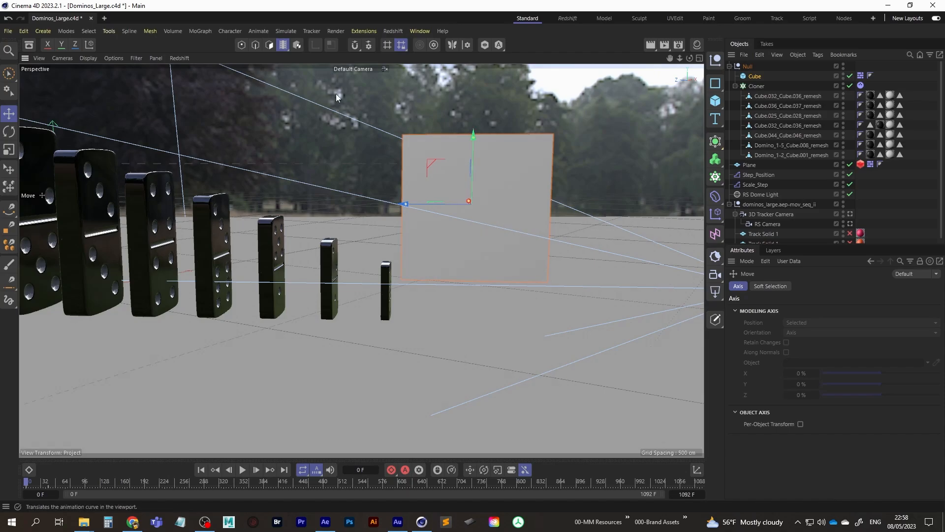
left_click_drag(280, 47, 318, 89)
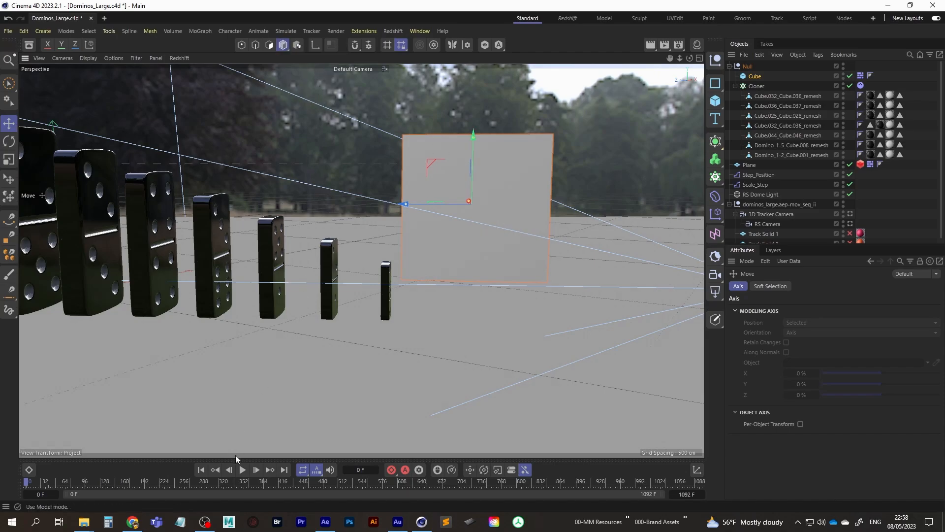
left_click(243, 470)
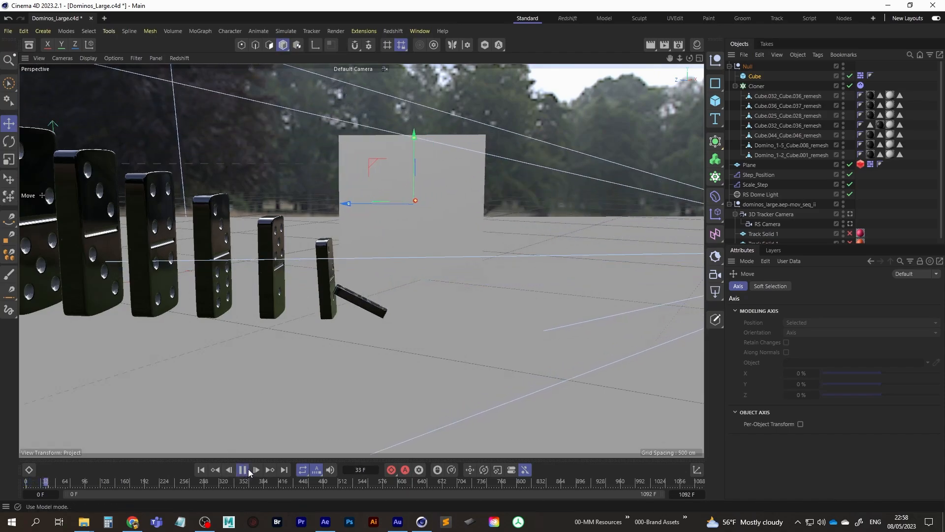
left_click(242, 470)
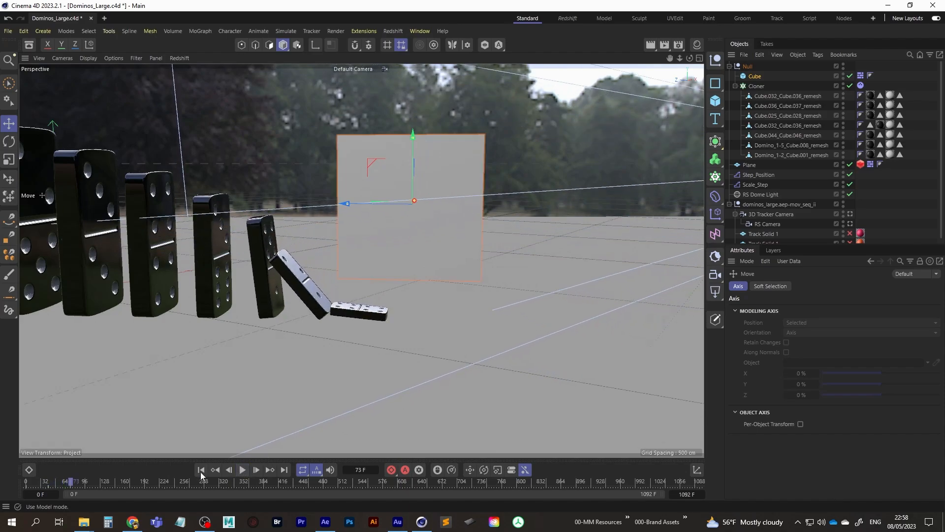
left_click(200, 470)
Step: Bring the whole domino row back into view and hide the Cube in the viewport
left_click(221, 307)
scroll(225, 302, "down", 8)
middle_click_drag(225, 301, 341, 284, "alt")
double_click(843, 75)
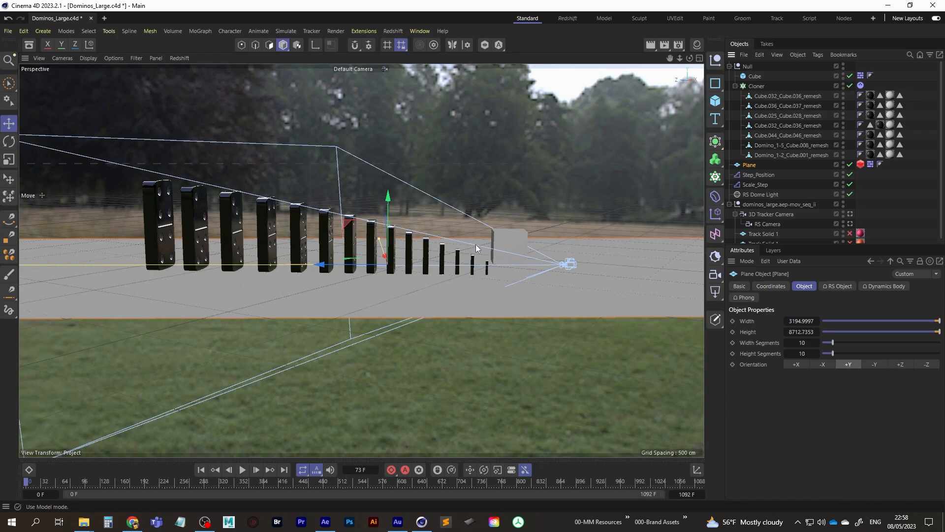
left_click(843, 77)
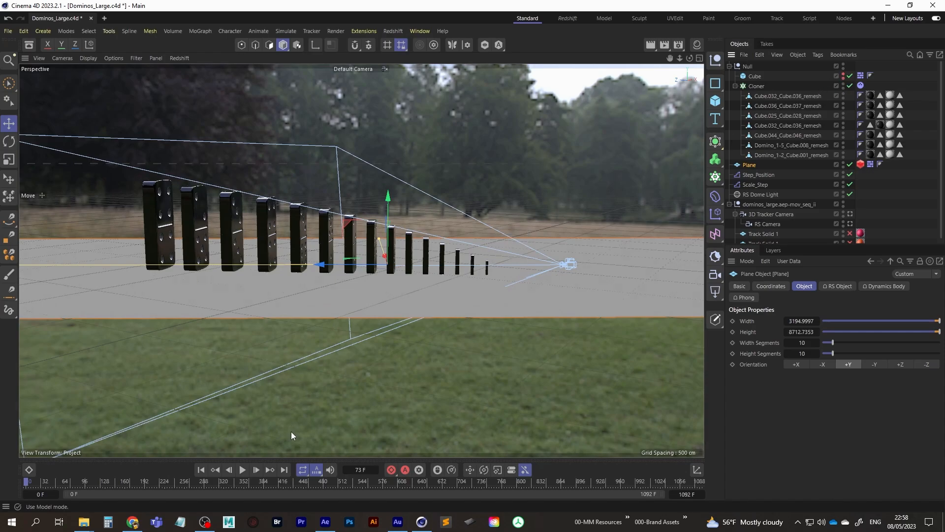
Step: Play the simulation, replay it from the start through the RS Camera and stop at frame 288
left_click(242, 469)
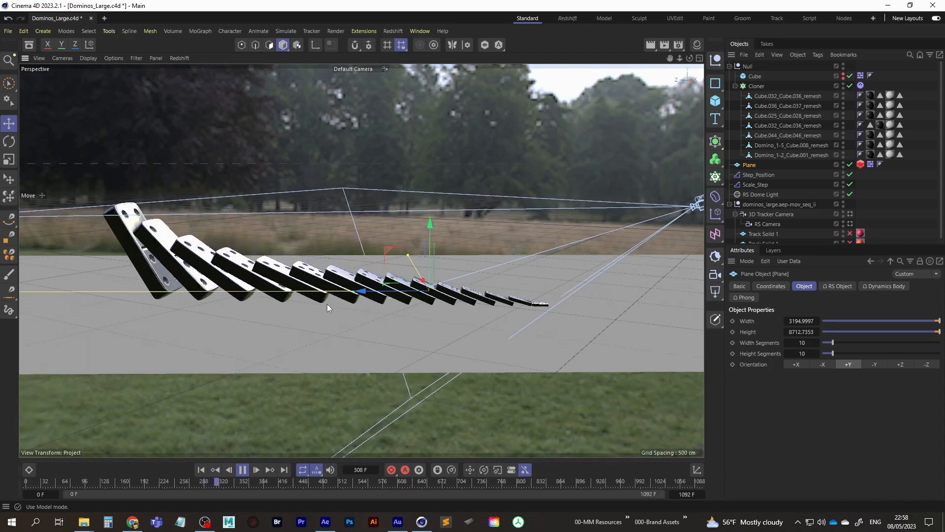
left_click(352, 68)
left_click(374, 99)
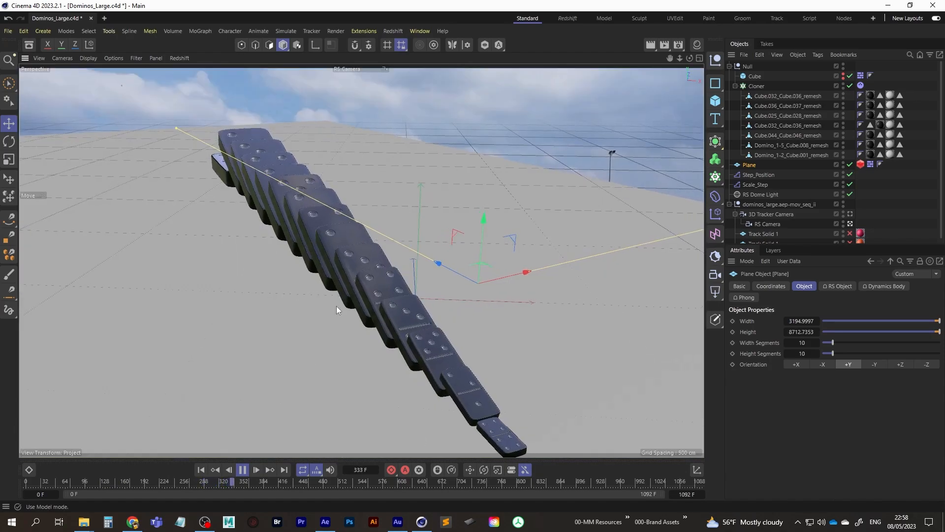
left_click(201, 469)
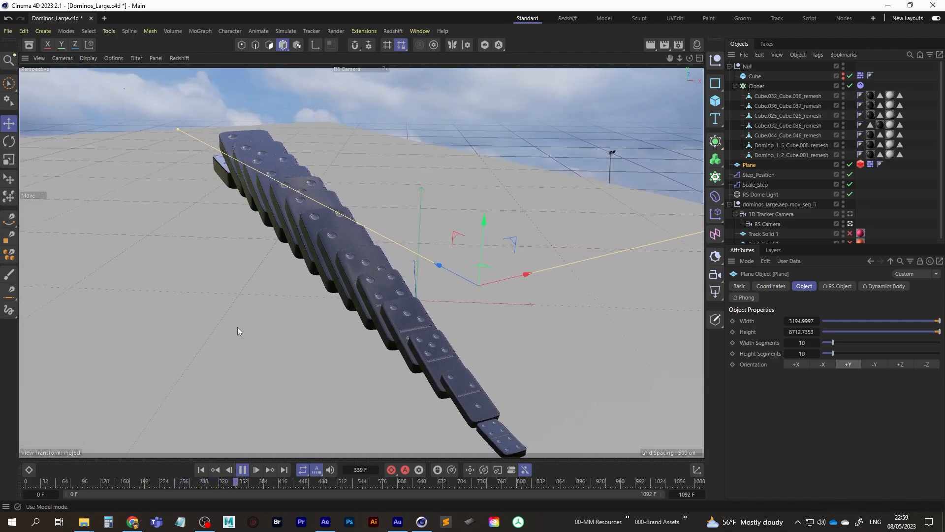
left_click(201, 469)
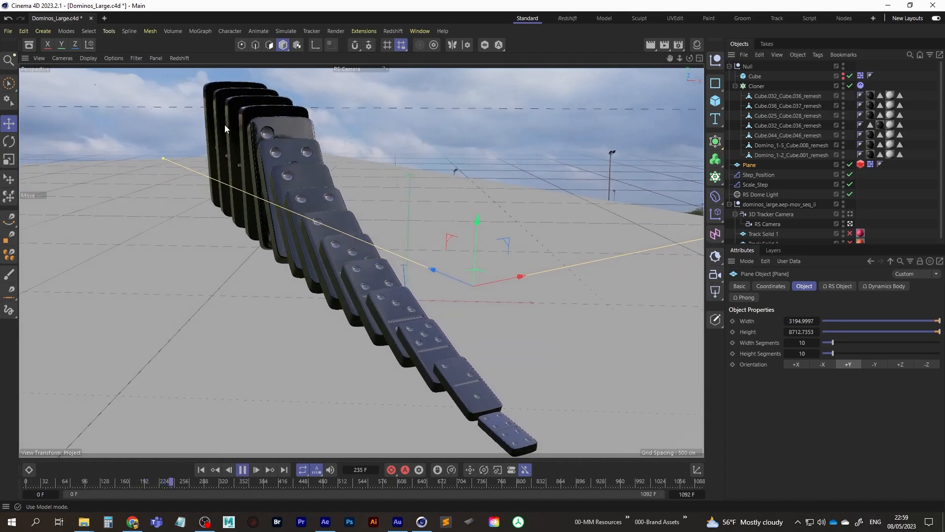
left_click(242, 470)
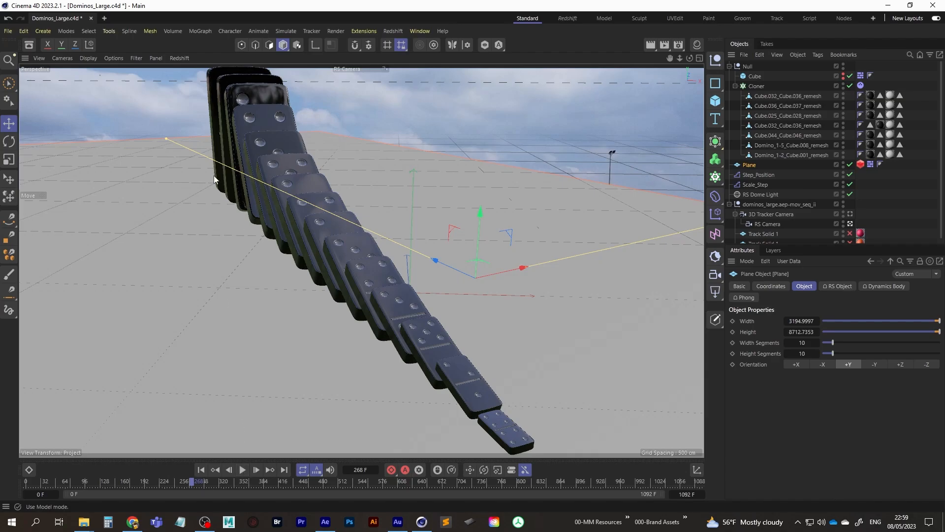
left_click(243, 470)
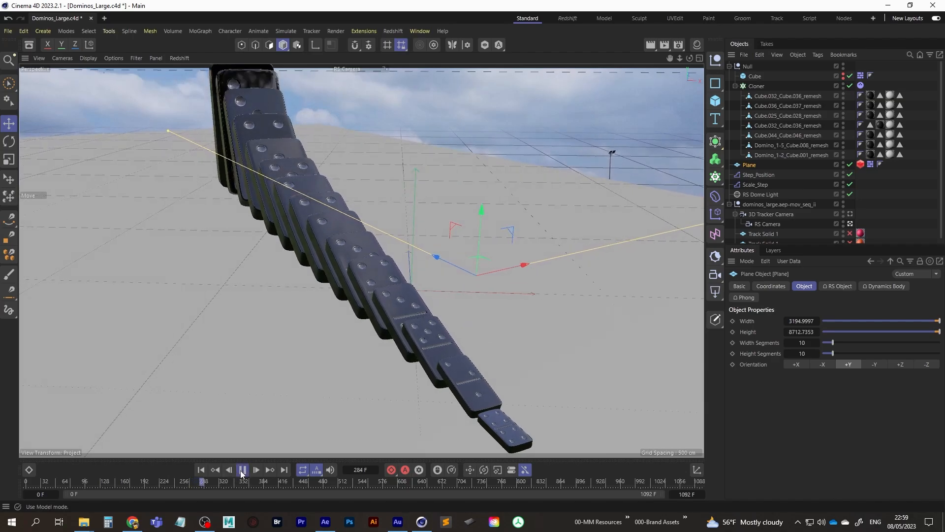
left_click(242, 470)
Step: Examine the largest dominoes up close through the Default Camera and open the project's Bullet expert settings
left_click(365, 72)
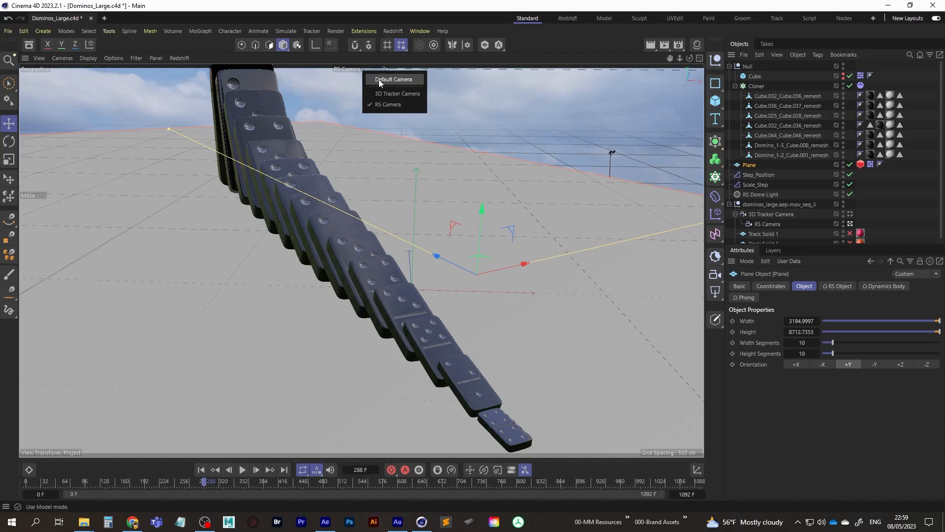
left_click(379, 78)
scroll(292, 269, "up", 2)
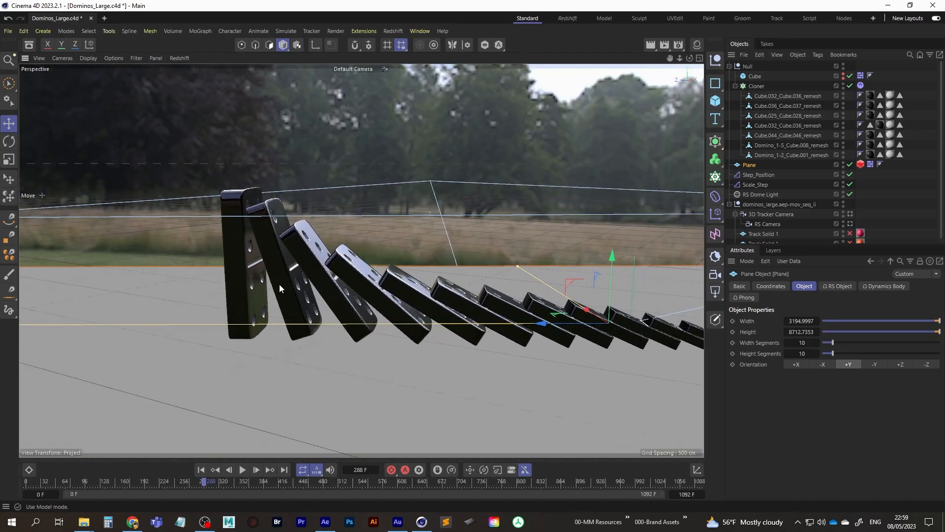
left_click_drag(257, 273, 274, 268, "alt")
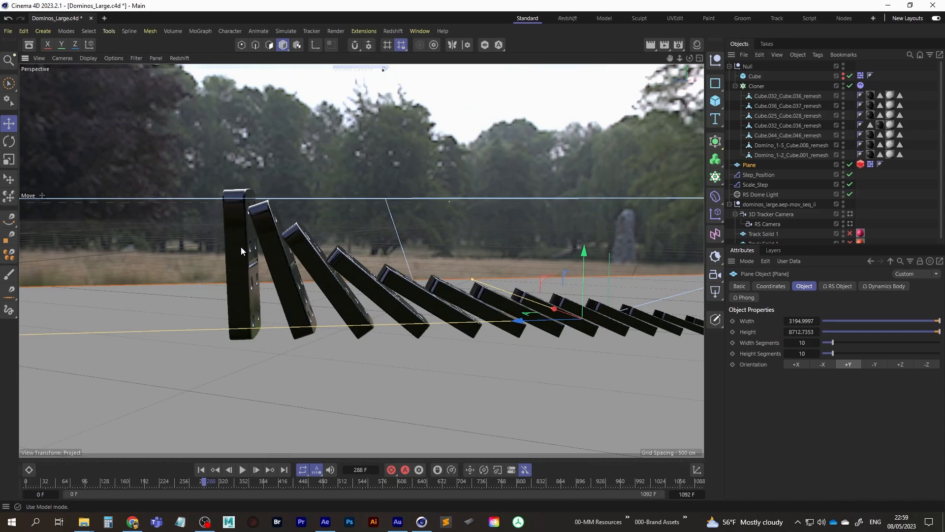
key("ctrl+d")
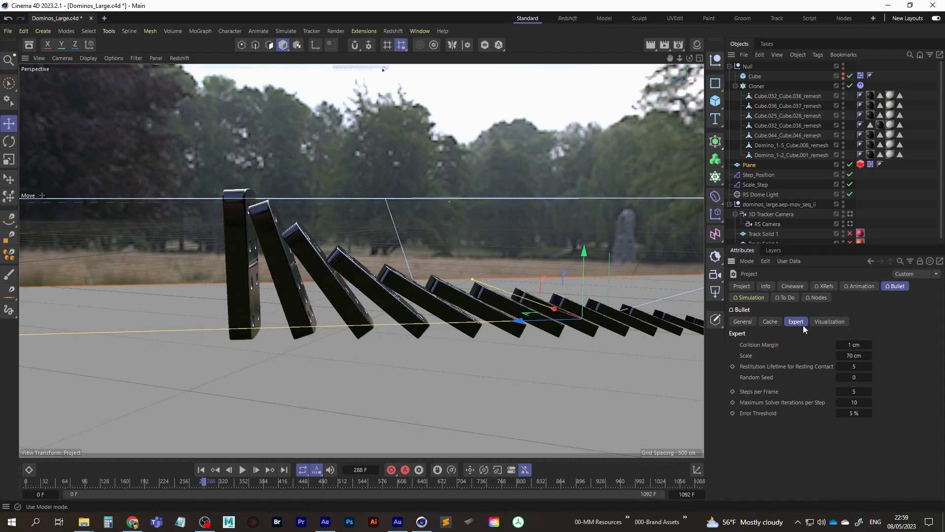
Step: Advance to frame 289 and keyframe the project's Bullet Time Scale at 50 %
left_click(743, 321)
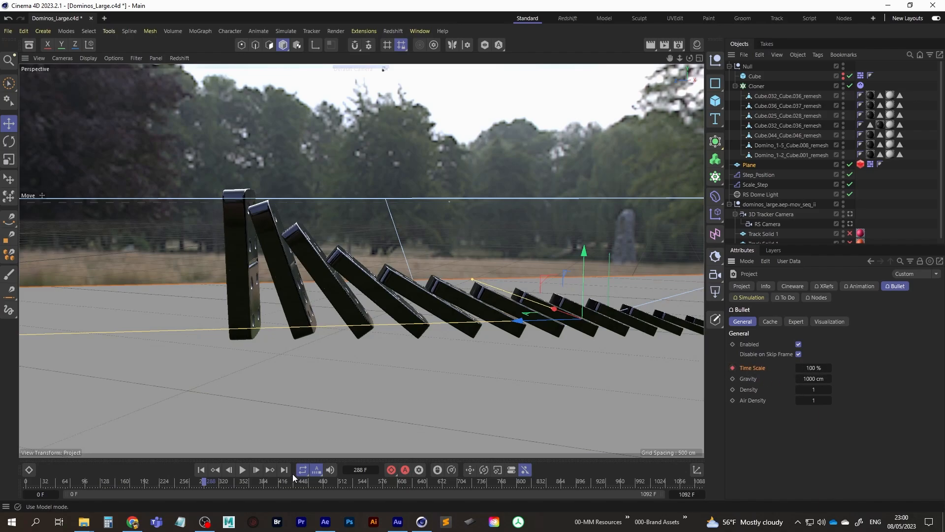
left_click(256, 469)
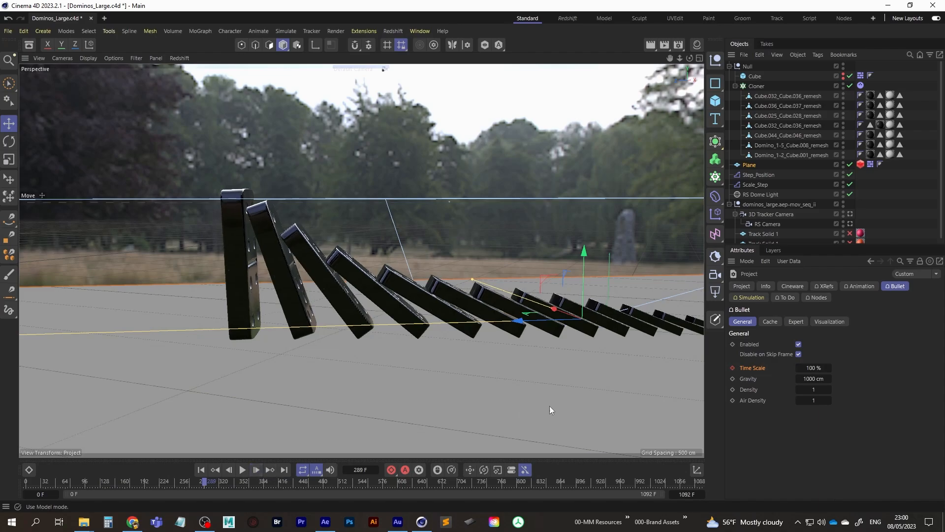
left_click(818, 368)
type("50")
key("Return")
left_click(732, 367)
Step: Play the simulation from the start through the RS Camera and stop at frame 606
left_click(200, 469)
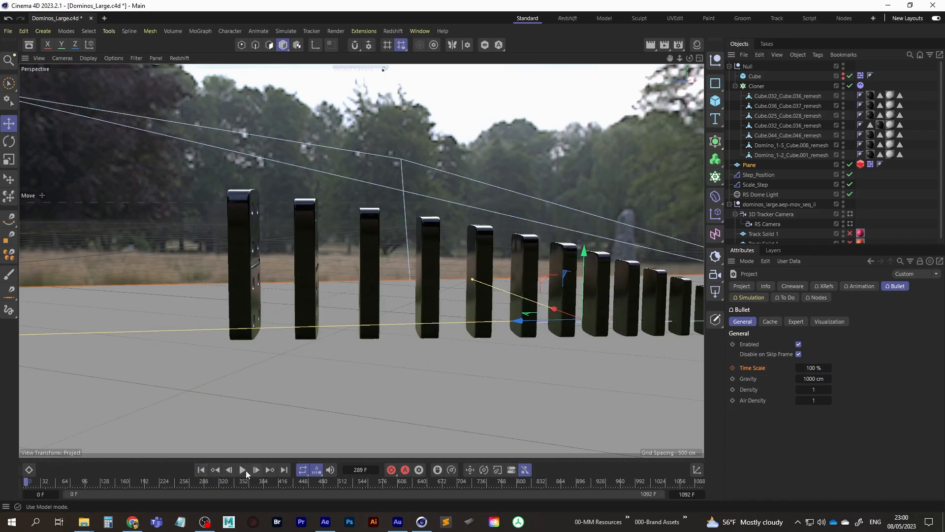
left_click(242, 470)
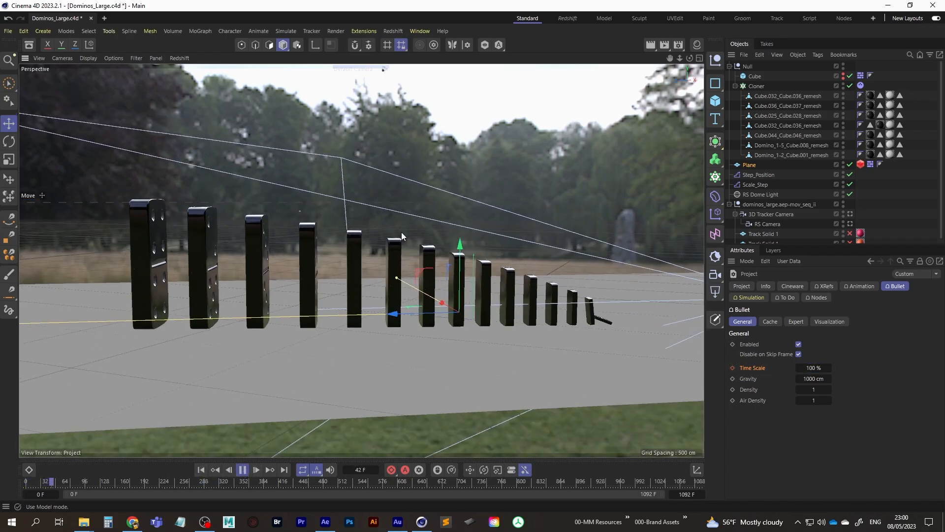
left_click(374, 69)
left_click(380, 104)
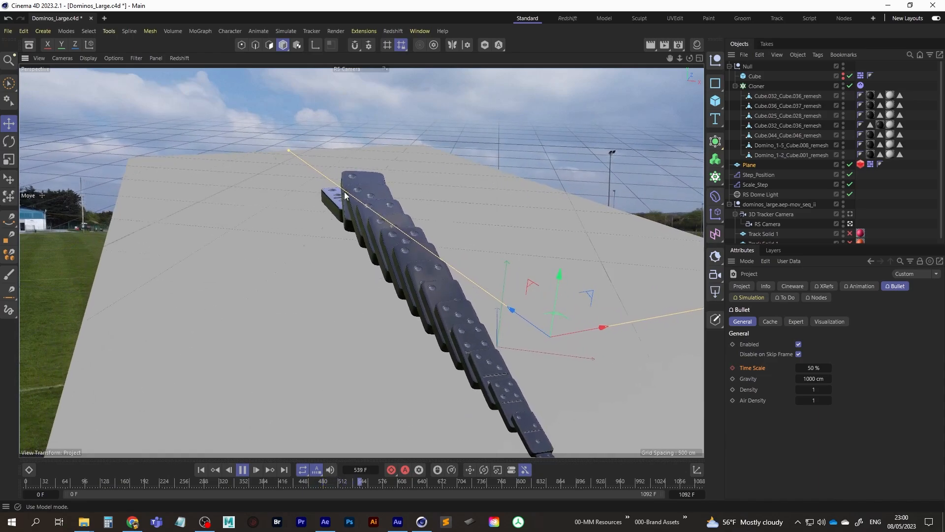
left_click(241, 470)
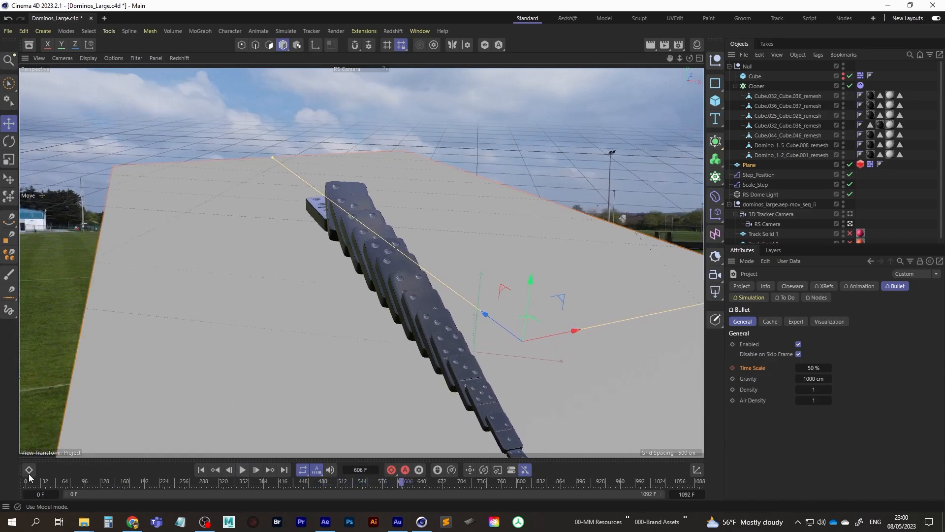
Step: Show the Dope Sheet and move the first Bullet Time Scale key to frame 268
left_click(29, 470)
left_click_drag(259, 396, 258, 323)
middle_click_drag(434, 427, 344, 415, "alt")
right_click_drag(344, 415, 226, 437, "alt")
middle_click_drag(435, 414, 400, 417, "alt")
right_click_drag(400, 417, 281, 408, "alt")
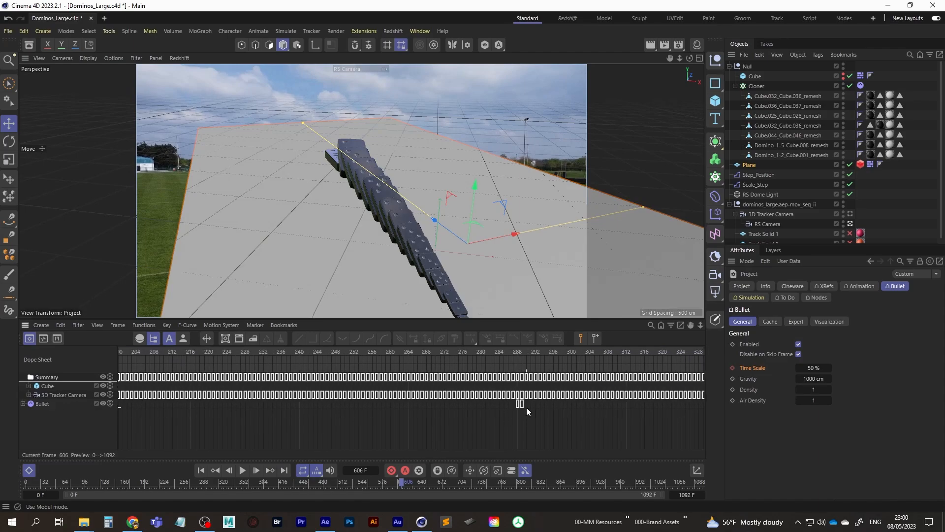
left_click_drag(518, 406, 427, 405)
Step: Replay the domino fall from the start, comparing it with the Bullet keys, and stop at frame 203
left_click(201, 470)
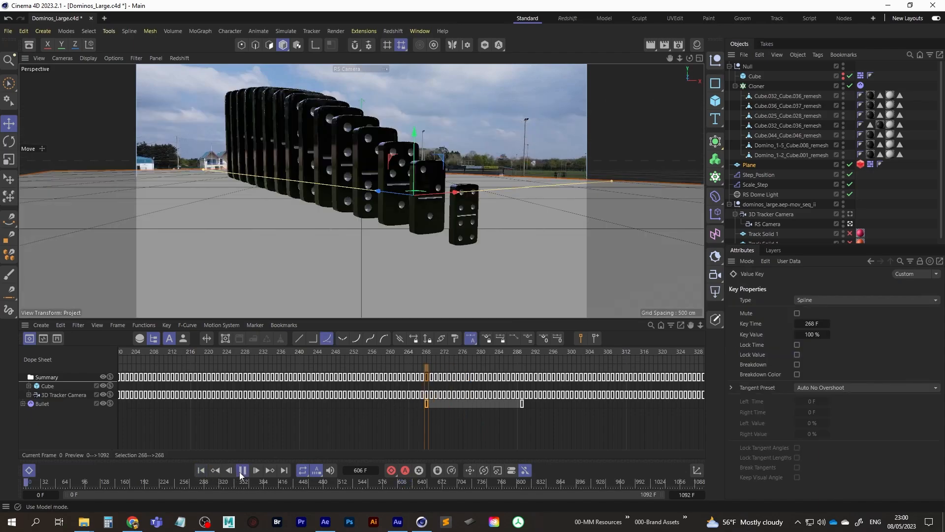
left_click(242, 470)
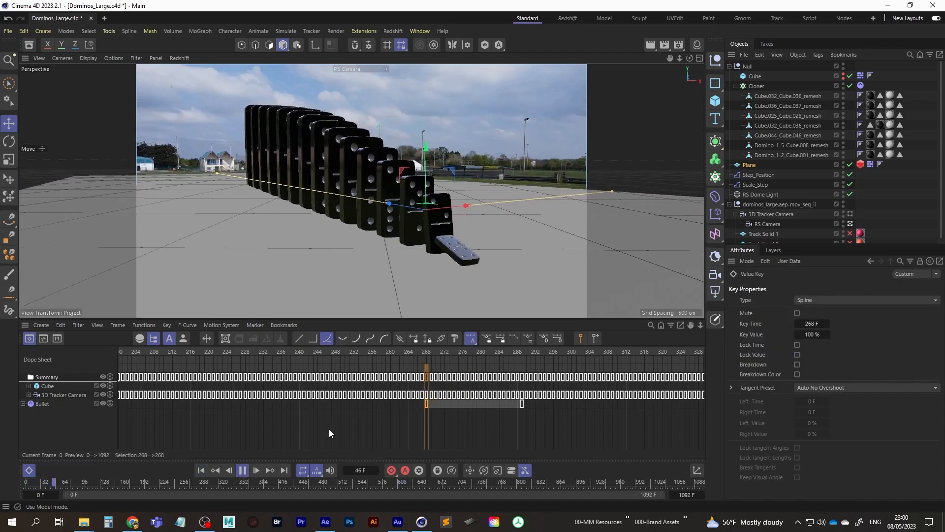
right_click_drag(374, 412, 221, 444, "alt")
middle_click_drag(221, 444, 340, 420, "alt")
scroll(378, 422, "down", 3)
scroll(446, 419, "down", 1)
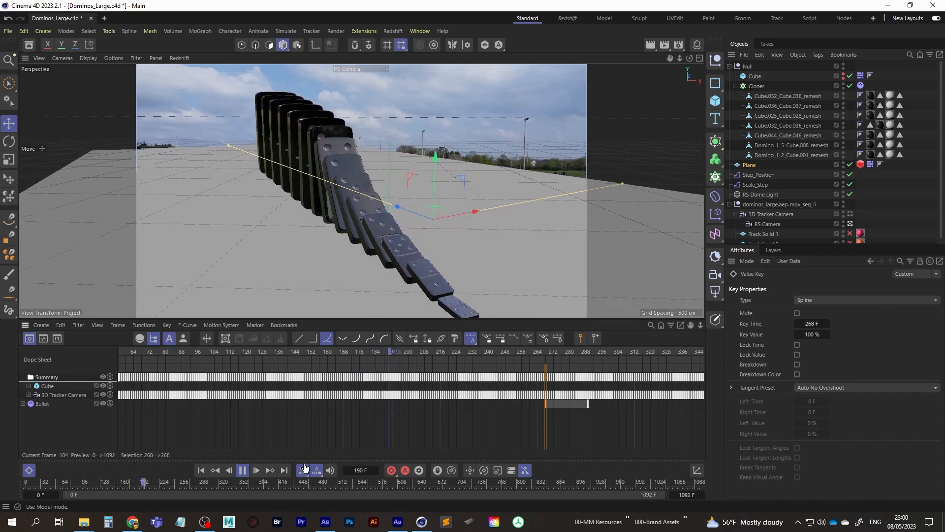
left_click(242, 470)
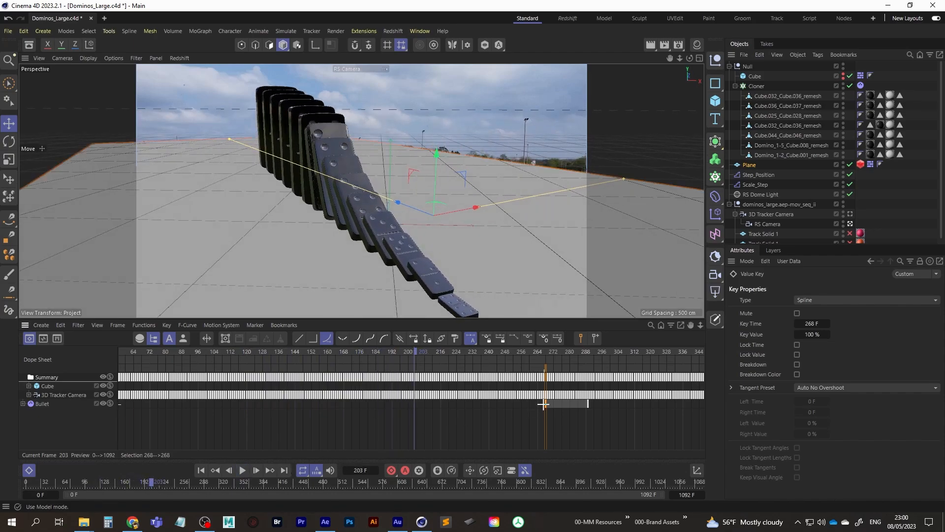
Step: Move the first Bullet Time Scale key to frame 258 and play the simulation on to frame 505
left_click_drag(545, 405, 525, 404)
left_click(242, 470)
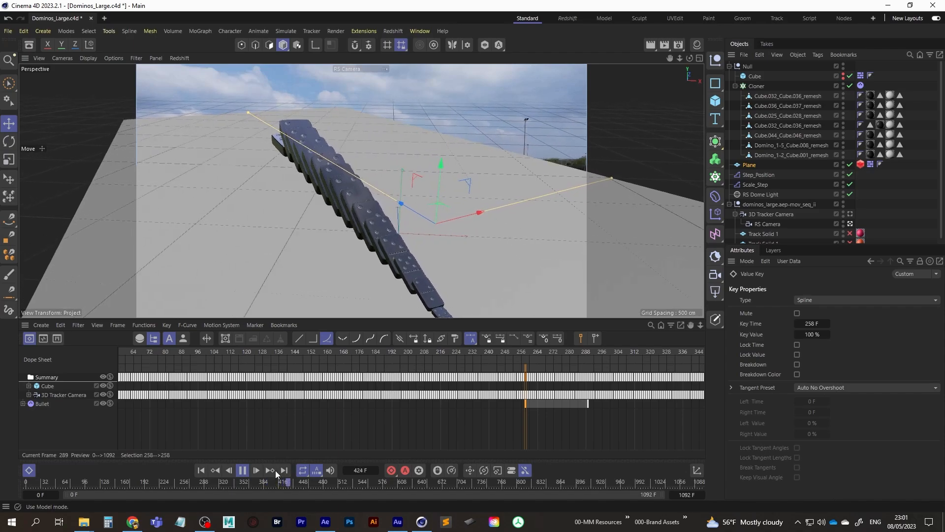
left_click(242, 470)
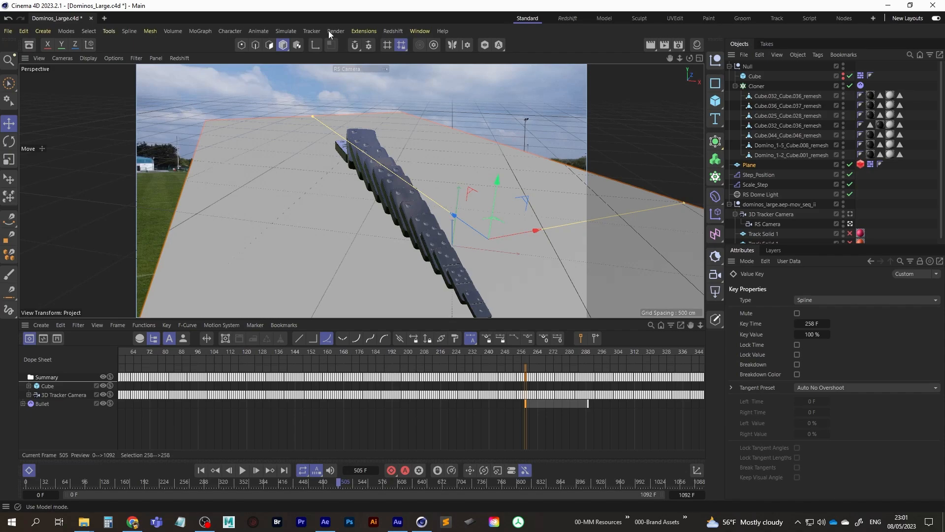
Step: Save the project and preview frame 505 in the Redshift RenderView, stopping the live render afterwards
left_click(8, 31)
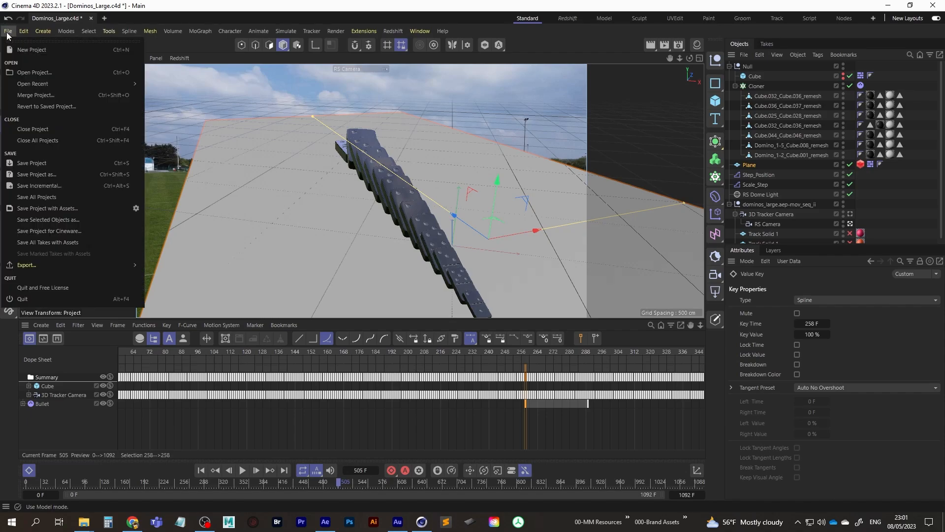
left_click(37, 164)
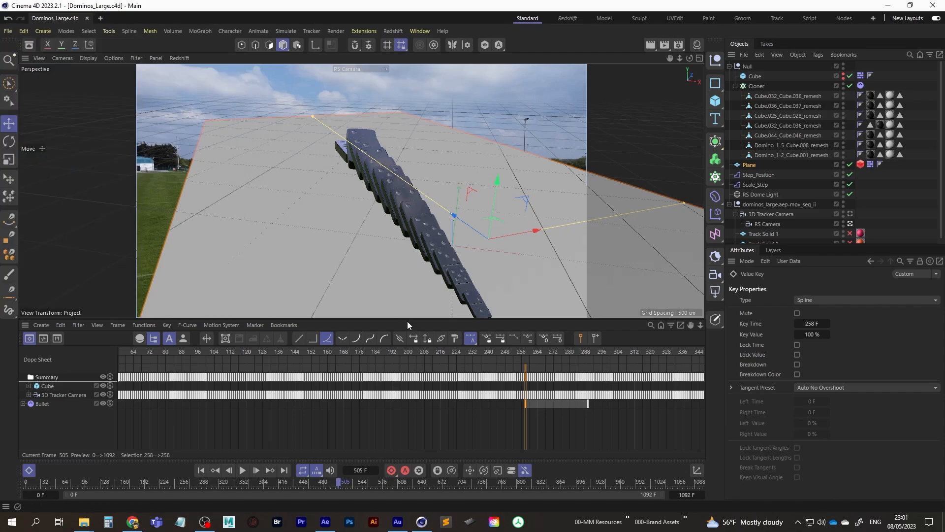
left_click(567, 18)
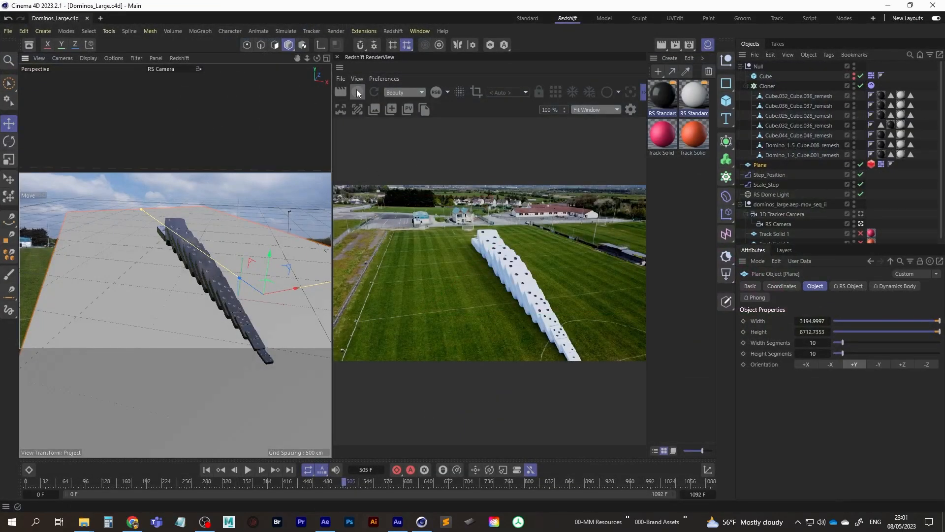
left_click(357, 91)
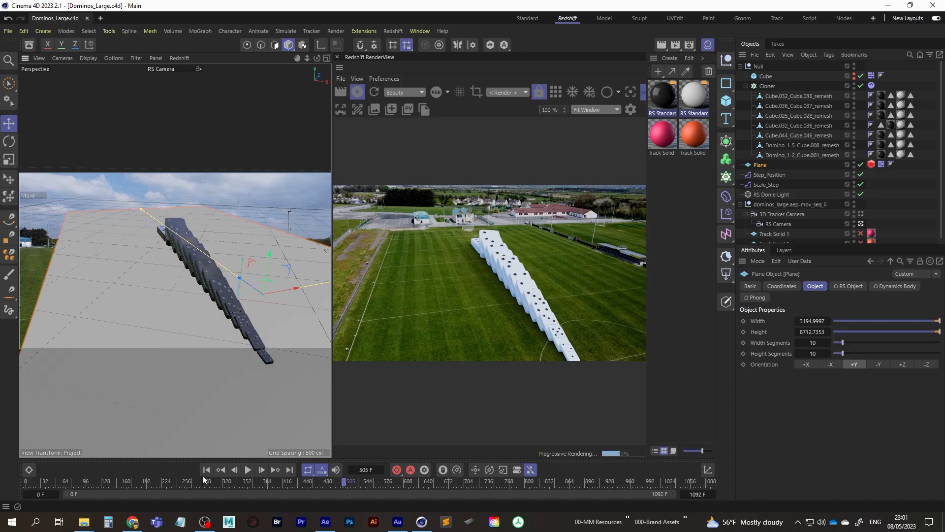
left_click(359, 91)
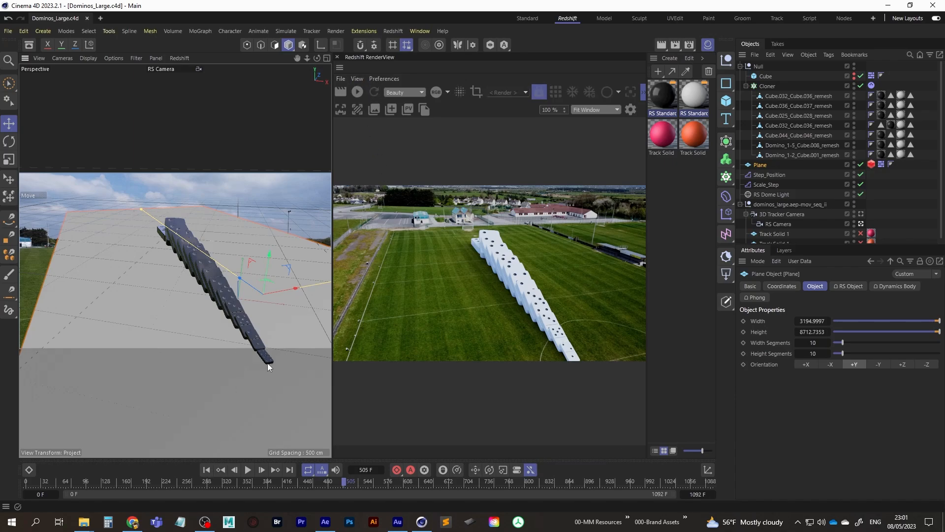
Step: Bake all dynamics from frame 0 in the Cloner's Dynamics Body tag and render frame 178 in the Redshift RenderView
left_click(205, 470)
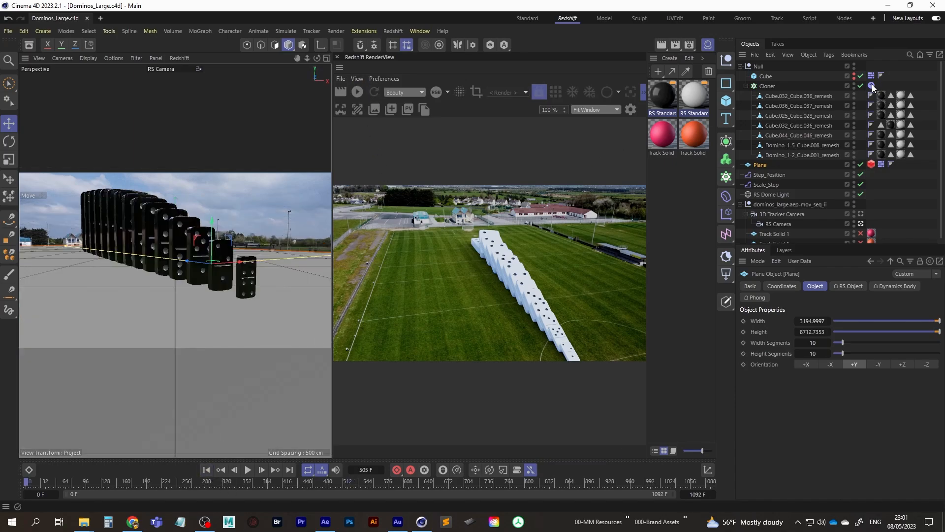
left_click(872, 85)
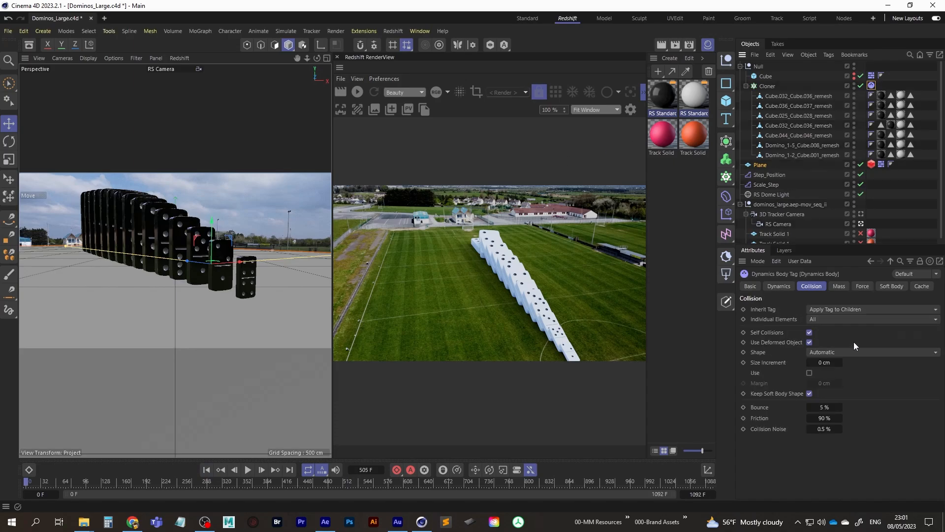
left_click(921, 287)
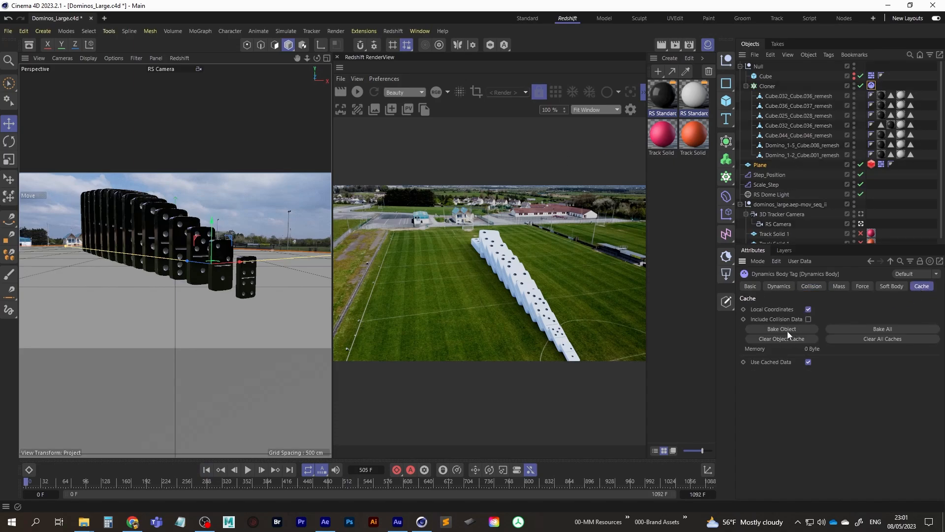
left_click(876, 328)
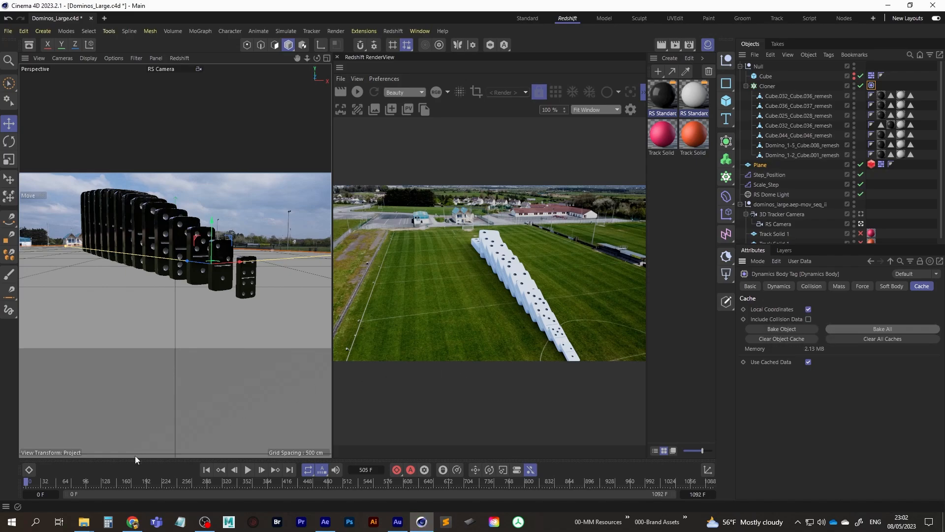
left_click_drag(29, 484, 138, 478)
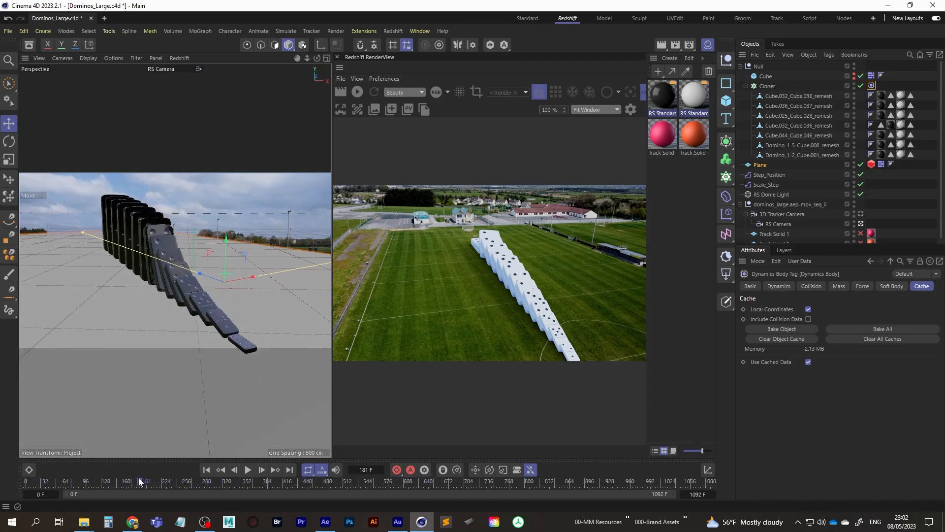
left_click(357, 92)
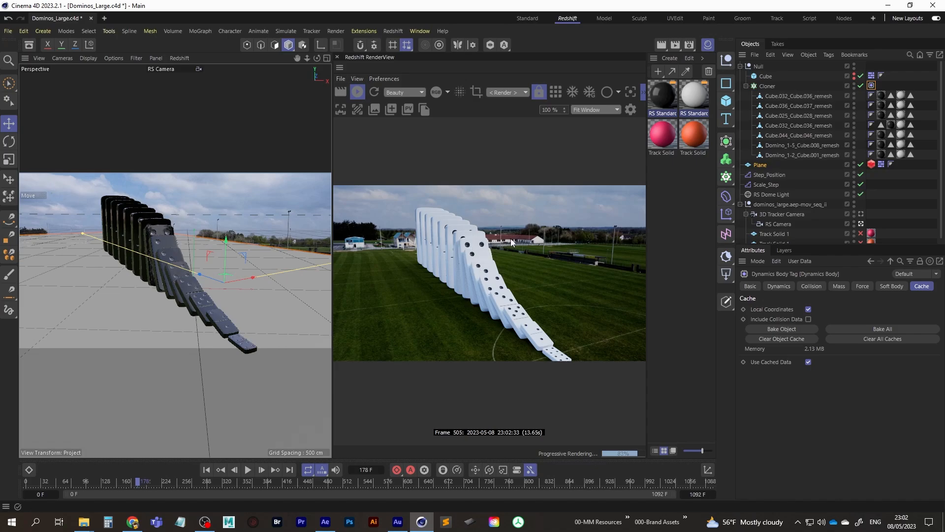
Step: Collapse the Null hierarchy, check the RS Dome Light and matte tag settings, and rename the Plane as Floor
left_click(740, 66)
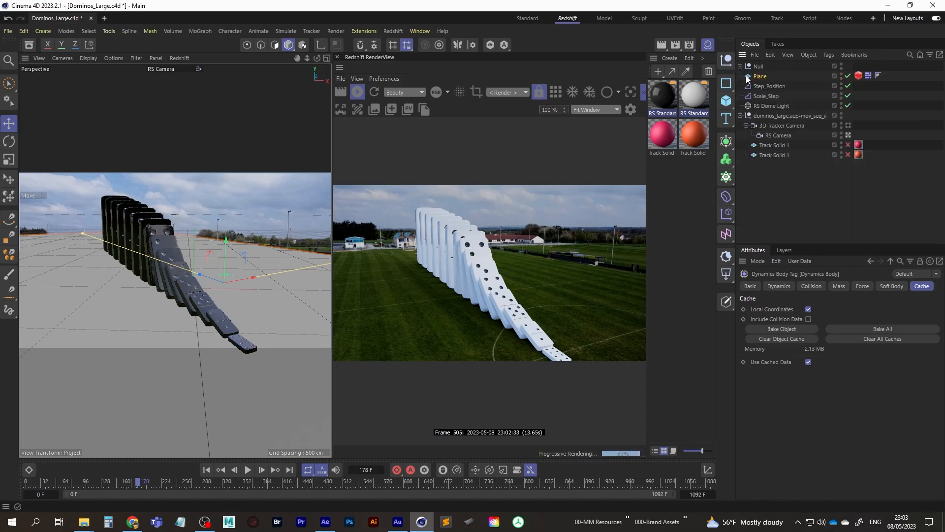
left_click(774, 106)
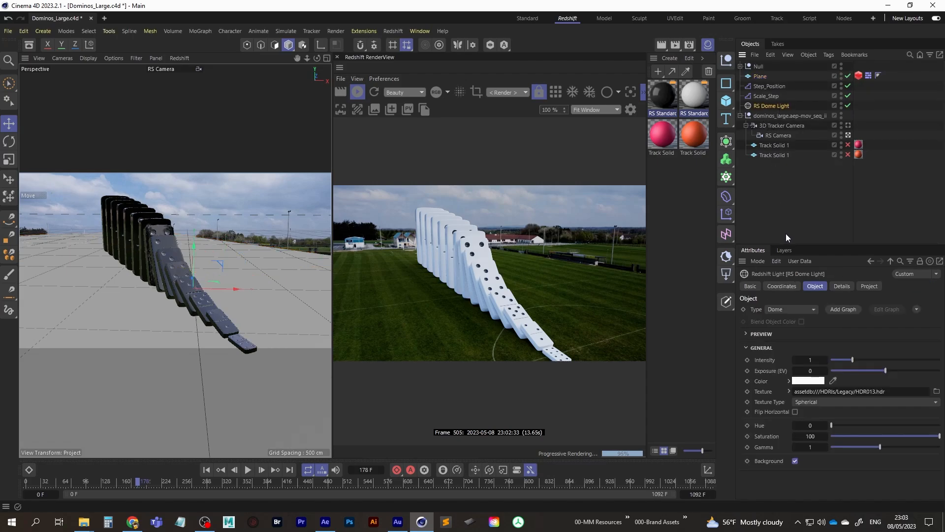
left_click(858, 76)
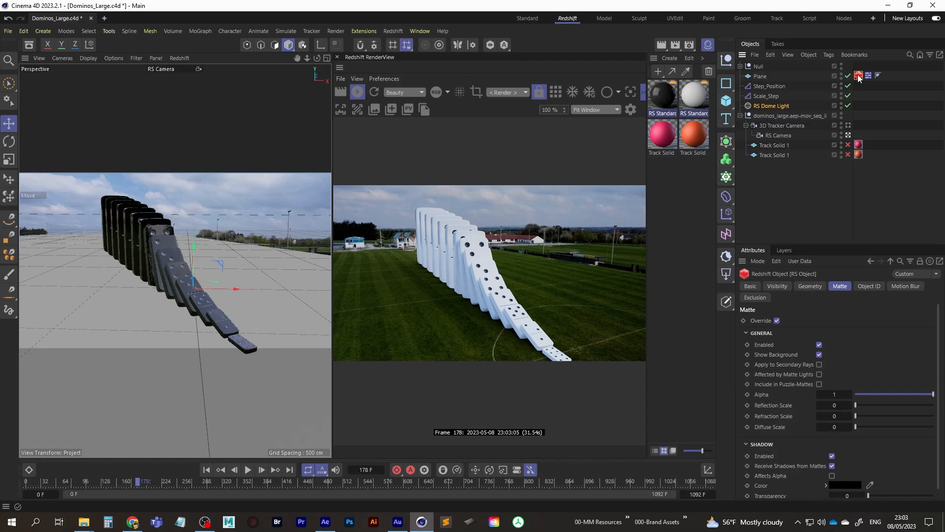
double_click(768, 77)
type("Floor")
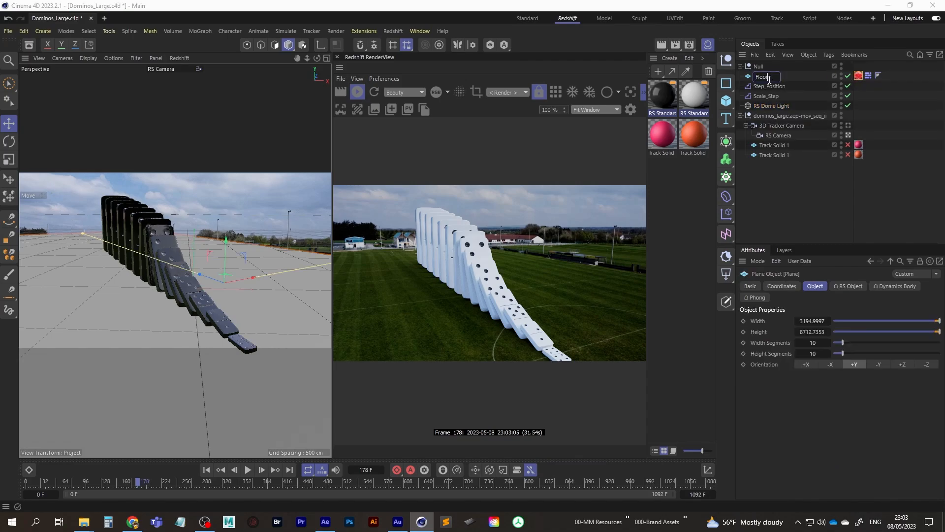
key("Return")
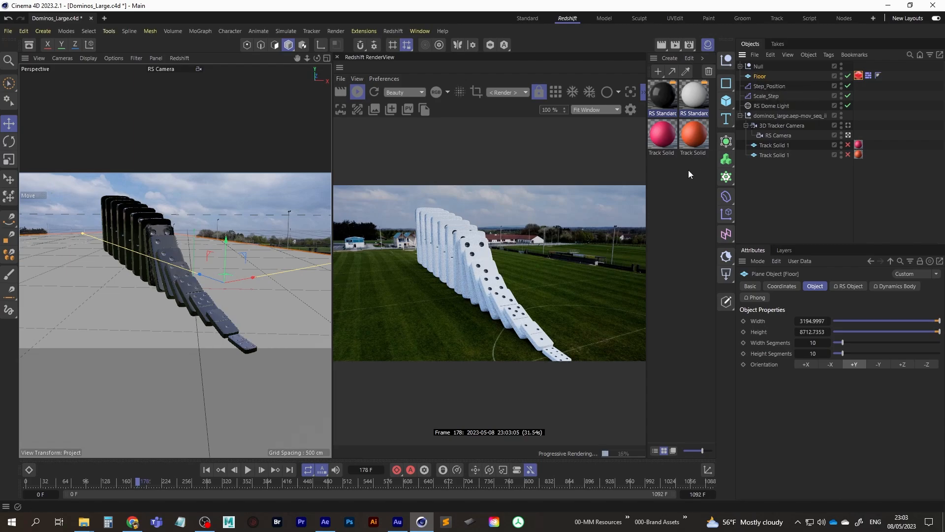
Step: Assign a new Redshift Standard material to the Floor and turn off the Matte override in its Redshift Object tag
left_click(670, 58)
mouse_move(707, 108)
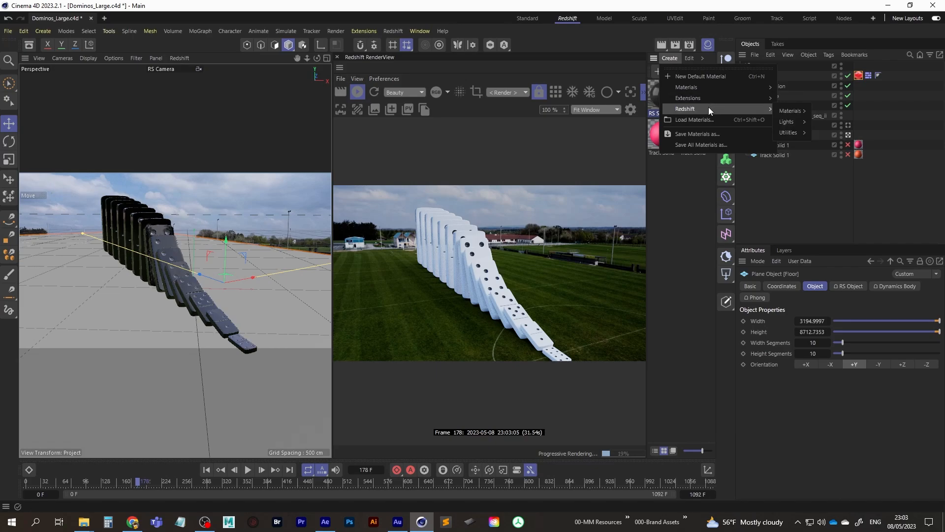
left_click(832, 114)
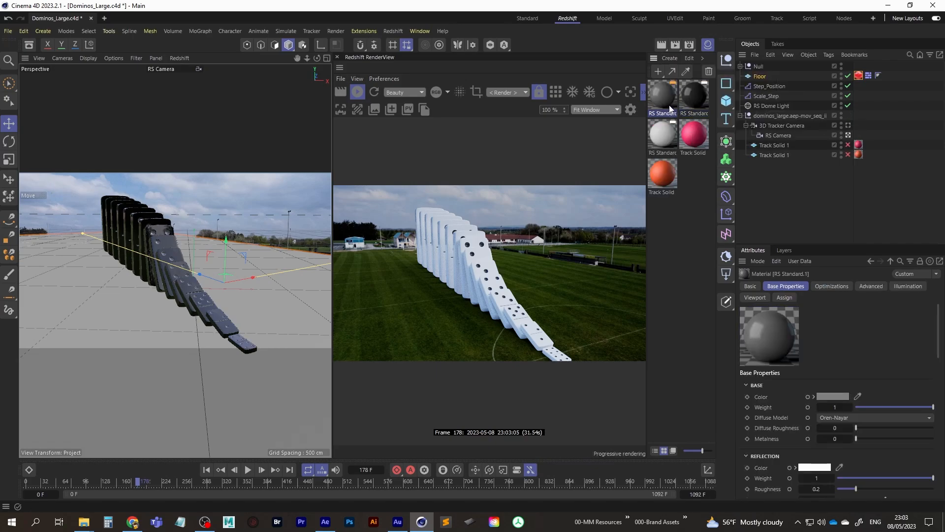
left_click_drag(758, 80, 768, 78)
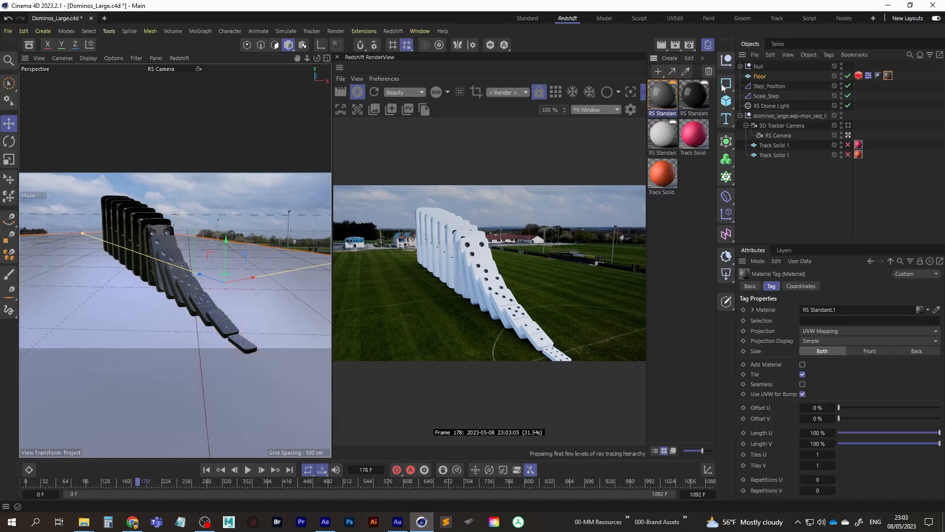
left_click(859, 76)
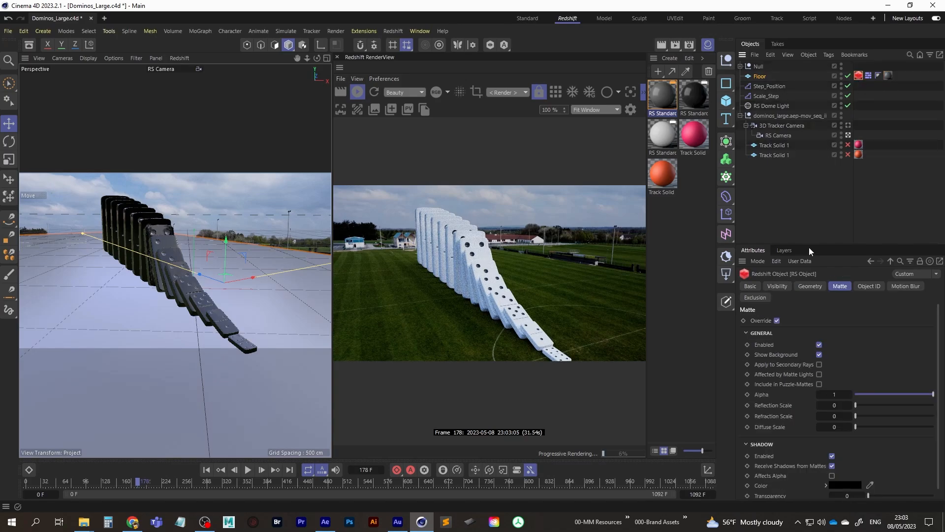
left_click(777, 321)
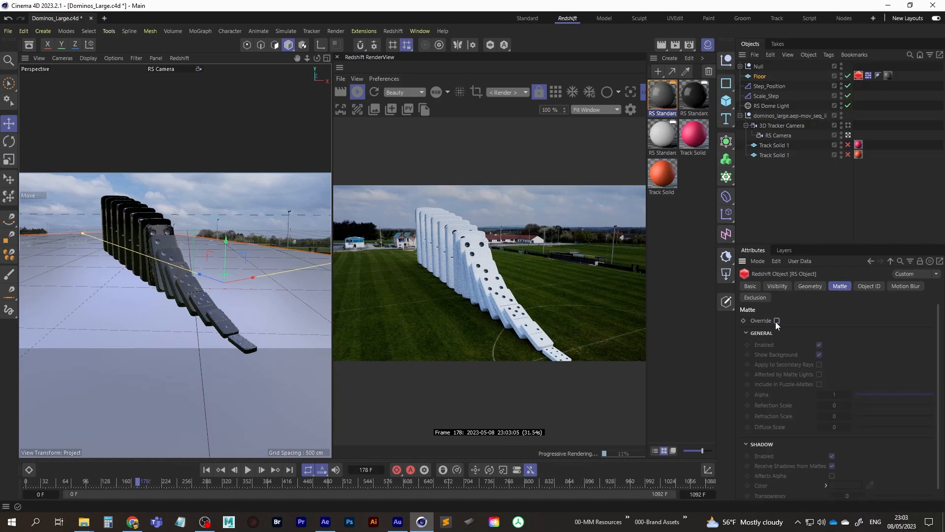
Step: Set the reflection weight of the Floor's Redshift Standard material to 0
left_click(663, 95)
scroll(928, 326, "down", 5)
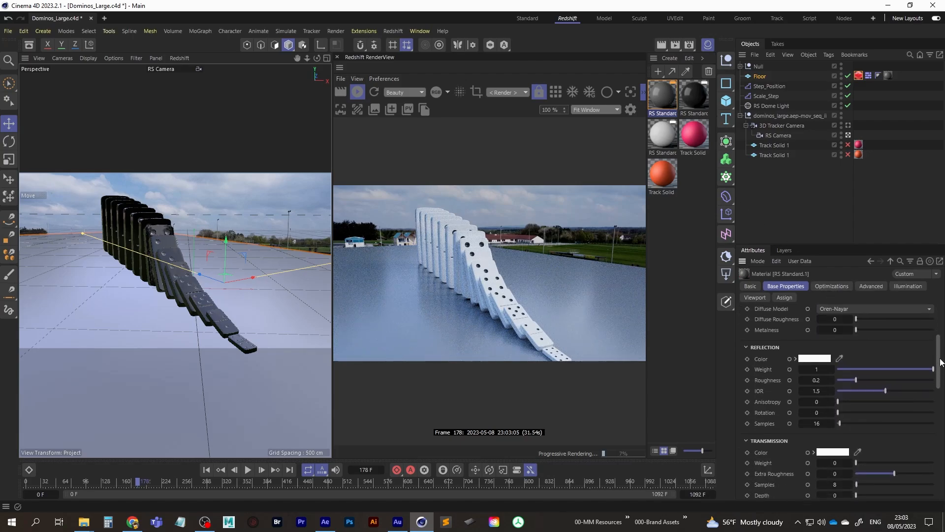
left_click_drag(894, 362, 756, 362)
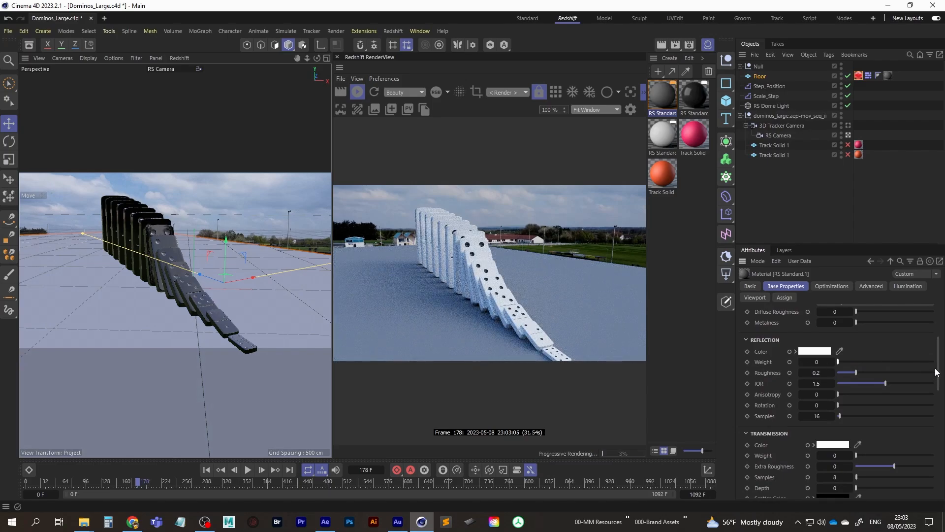
Step: Change the Floor material's base color to a dark green, about RGB 8, 51, 8
scroll(940, 353, "up", 5)
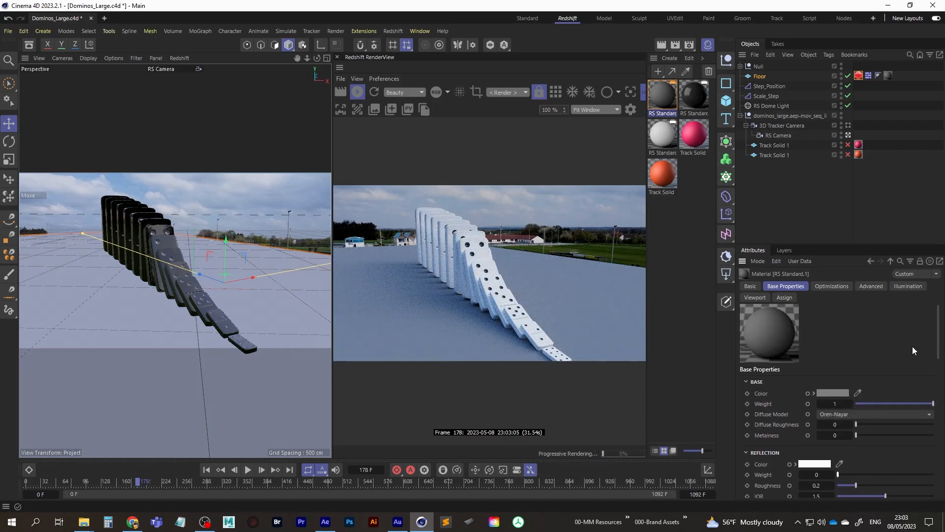
left_click(837, 389)
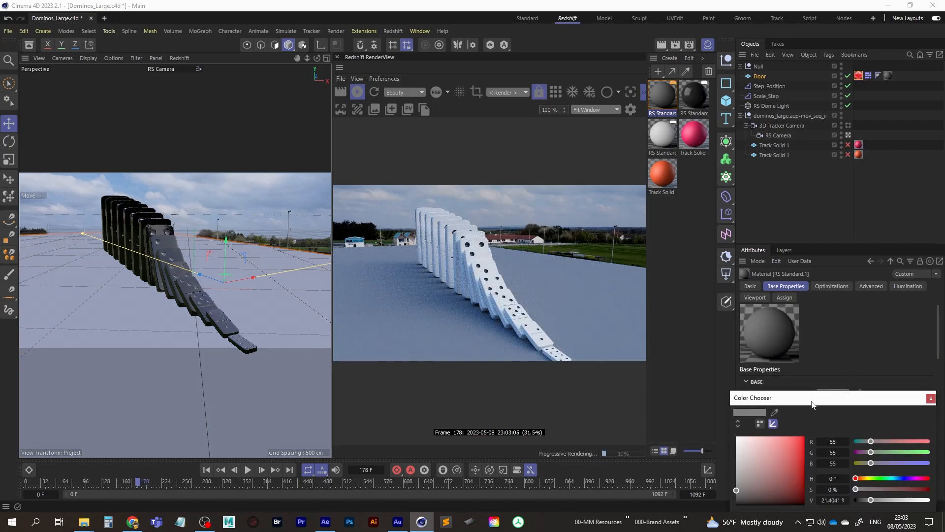
left_click(921, 452)
left_click(793, 474)
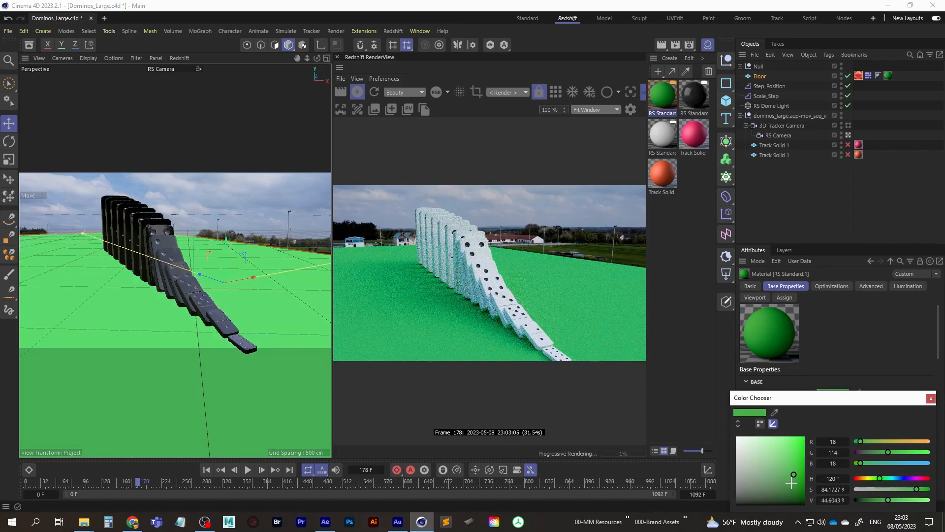
left_click(792, 493)
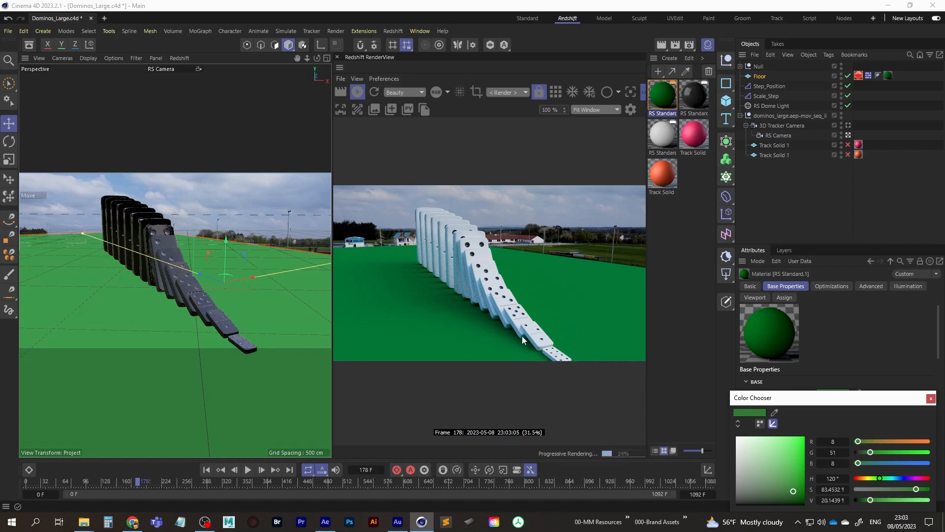
Step: Show the Redshift RenderView at Original Size and inspect the green bounce light and shadows around the dominoes' bases
left_click(586, 109)
left_click(588, 109)
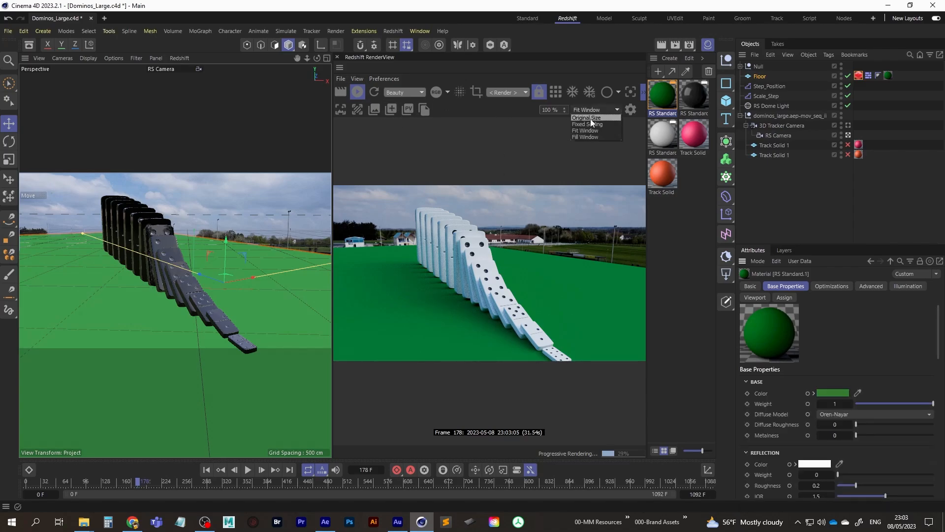
left_click(591, 119)
left_click_drag(549, 404, 367, 252)
left_click_drag(521, 348, 416, 282)
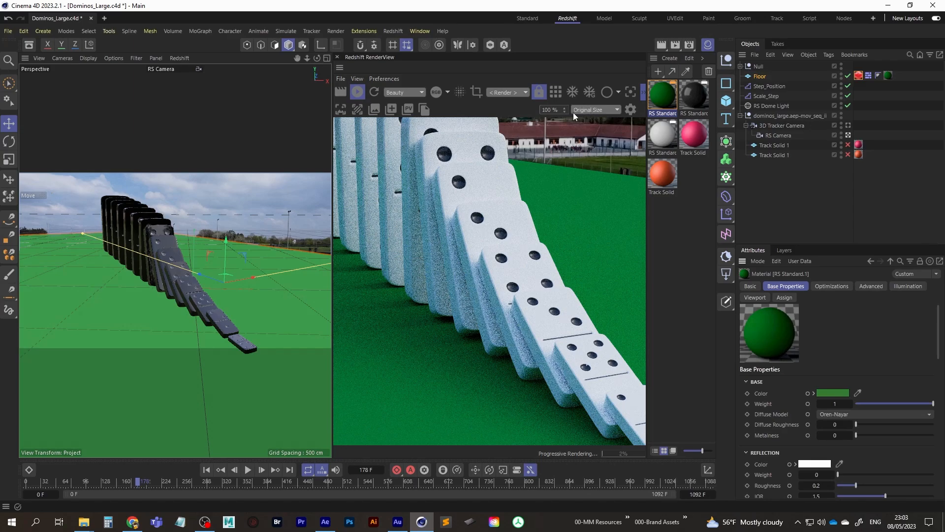
left_click_drag(448, 316, 486, 329)
left_click_drag(437, 275, 476, 316)
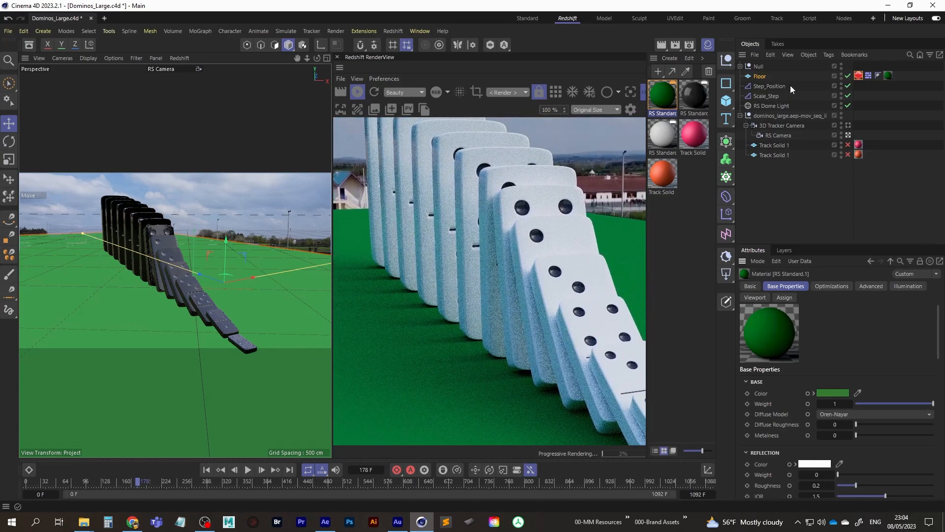
Step: Turn on the Matte override in the Floor's Redshift Object tag and set its Diffuse Scale to 1
left_click(860, 75)
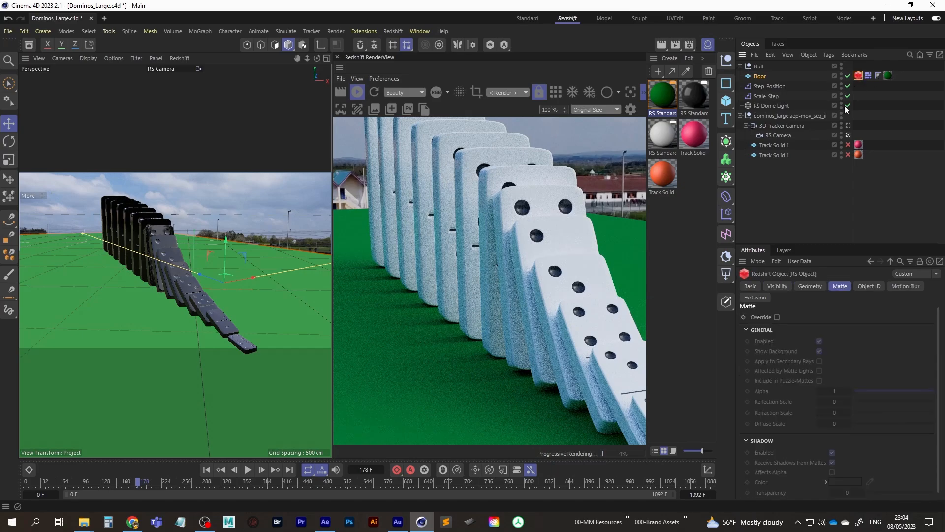
left_click(777, 317)
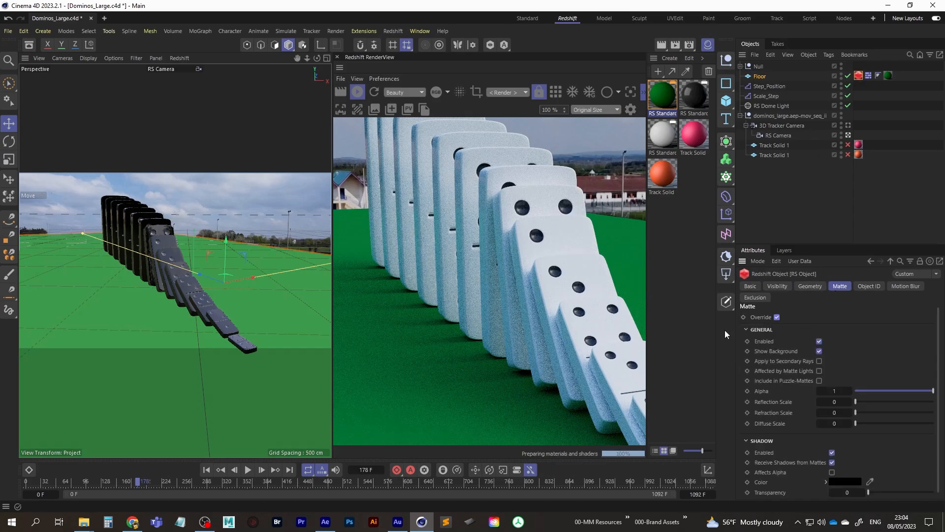
left_click_drag(497, 374, 487, 338)
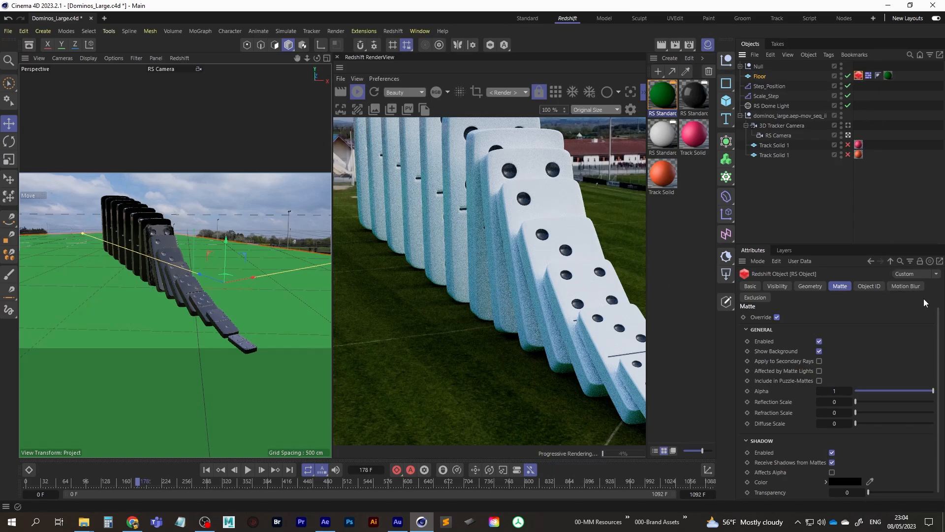
scroll(941, 329, "down", 1)
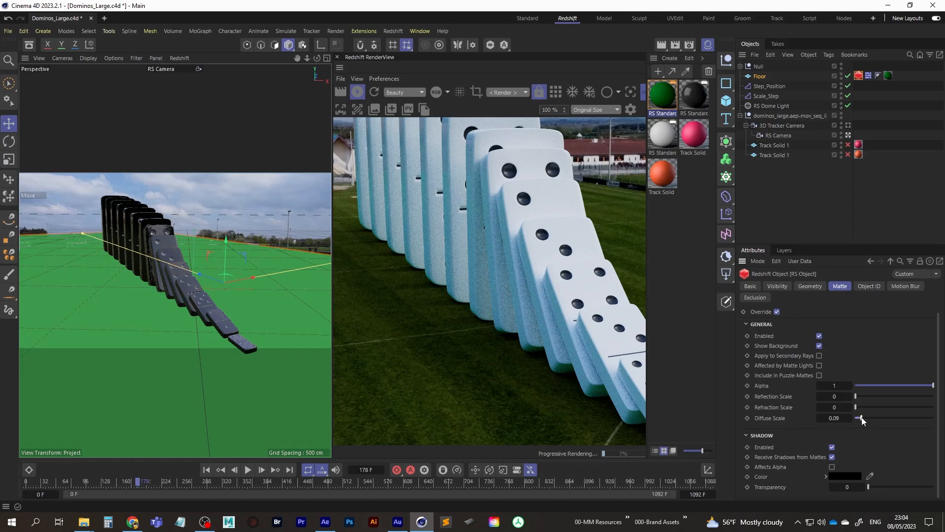
left_click_drag(865, 418, 935, 418)
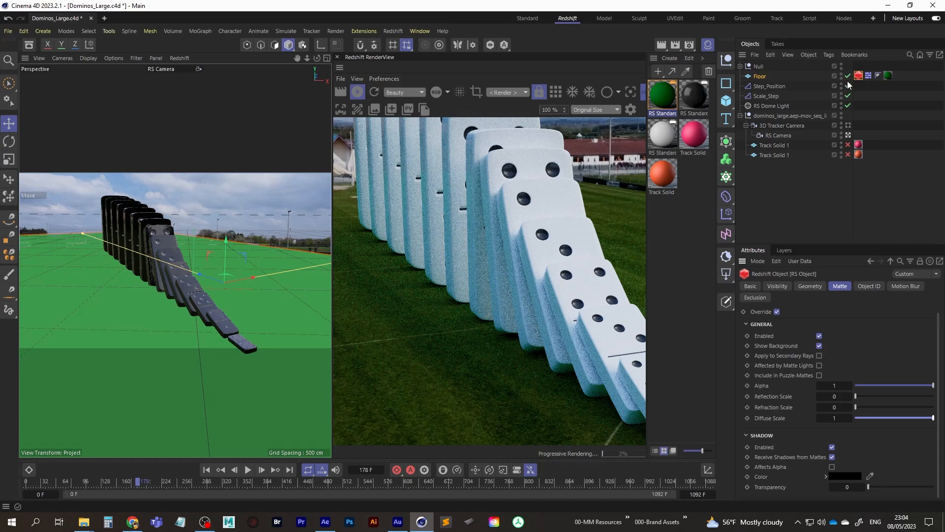
Step: Turn off the Floor's Matte override and go to the last frame of the animation
left_click(777, 312)
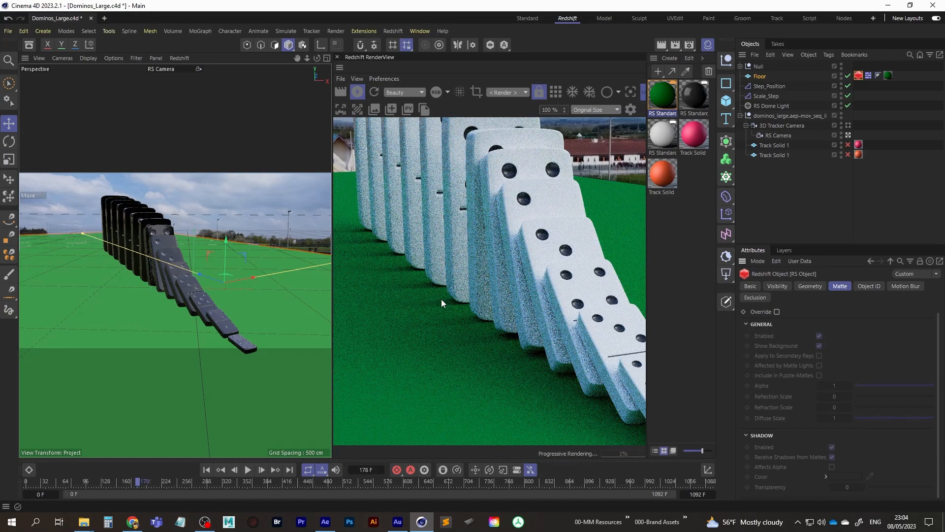
left_click_drag(426, 285, 542, 344)
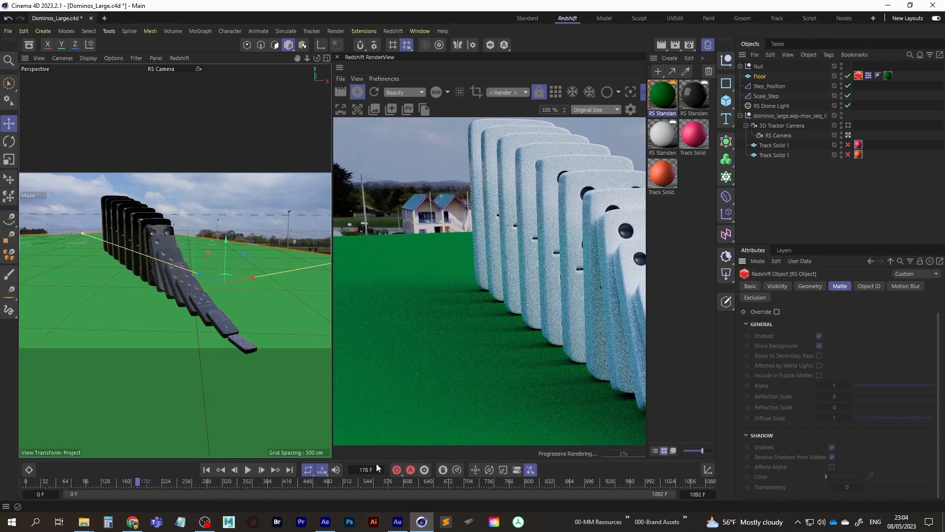
left_click(290, 470)
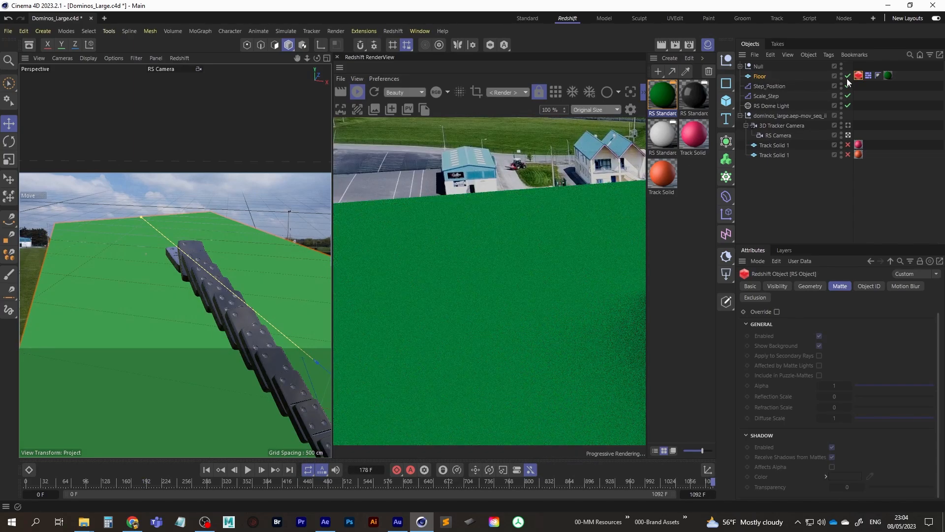
Step: Disable the Floor to examine the dominoes against the footage, and re-enable it to compare the render
left_click(848, 76)
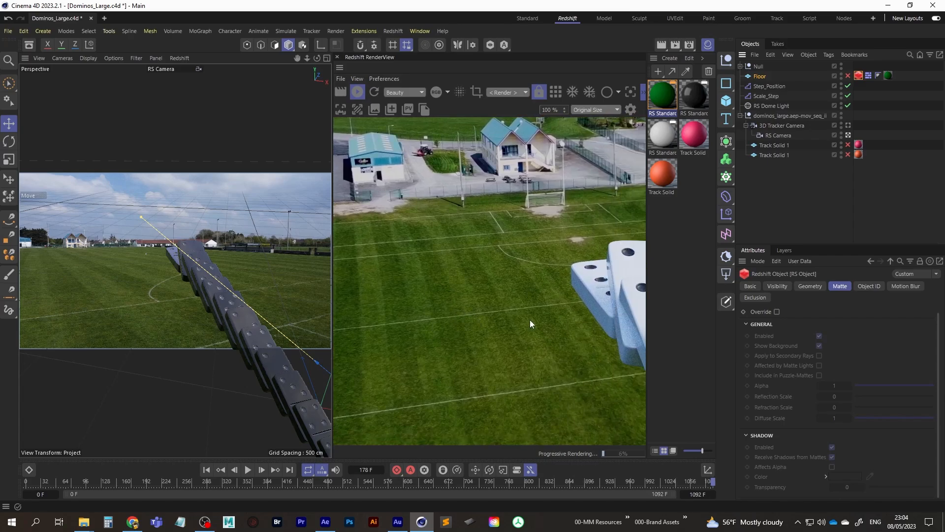
middle_click_drag(474, 292, 530, 291)
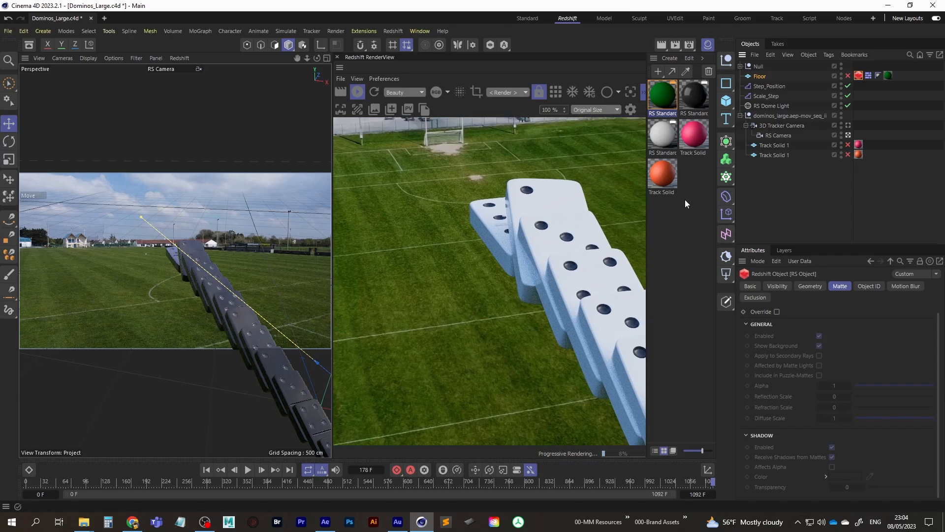
middle_click_drag(512, 166, 499, 261)
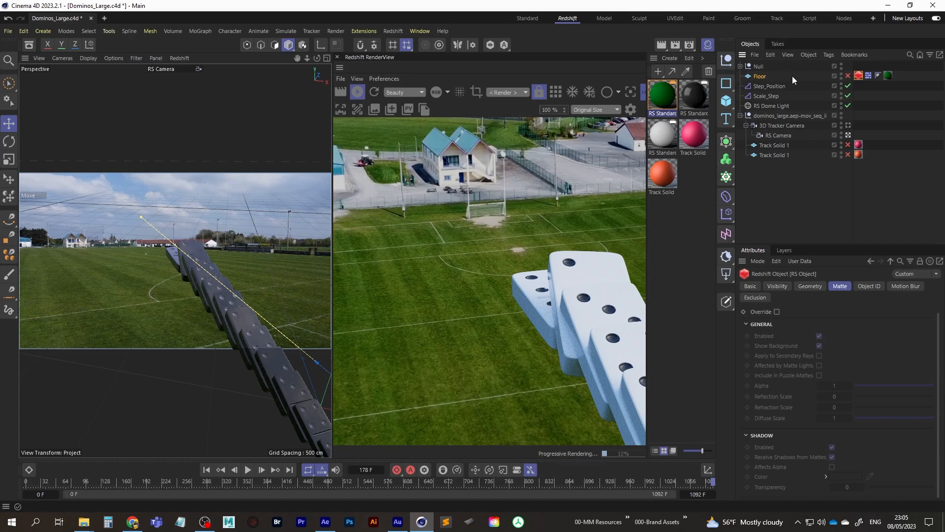
left_click(848, 76)
middle_click_drag(526, 329, 431, 269)
middle_click_drag(487, 329, 498, 253)
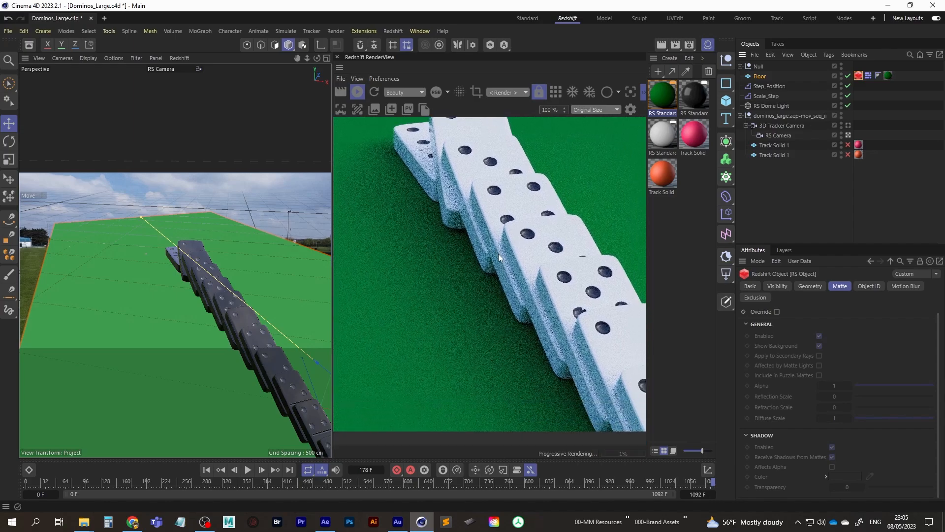
Step: Preview the green-floor render at frame 596 and frame 210, checking the shadows beside the standing dominoes
left_click(401, 483)
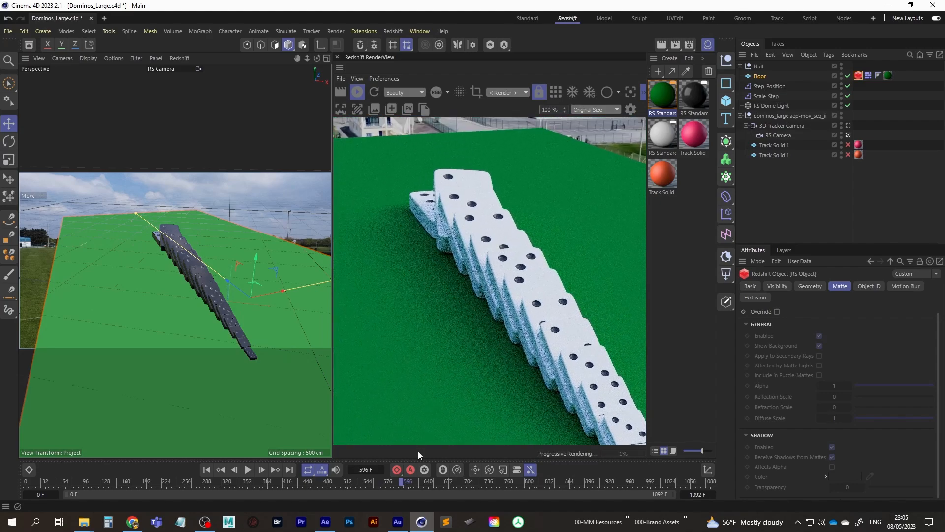
left_click_drag(400, 481, 159, 483)
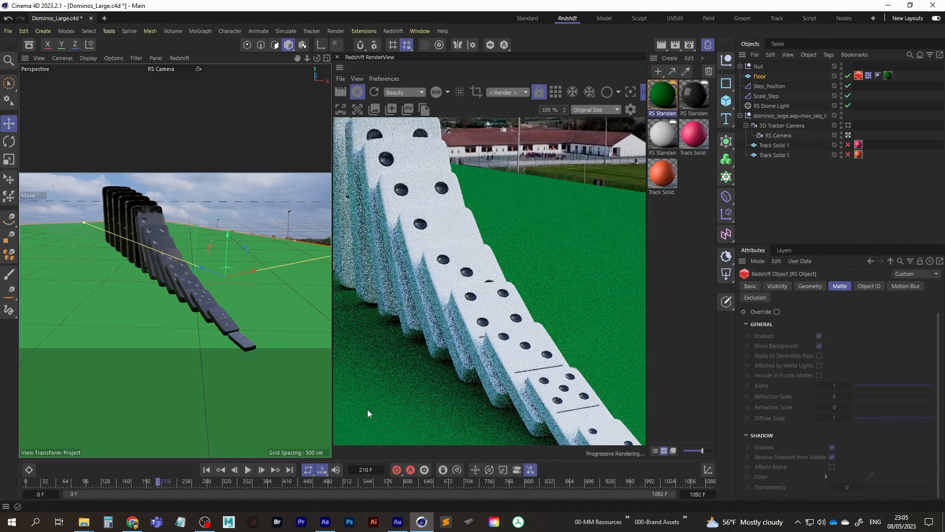
left_click_drag(346, 252, 513, 332)
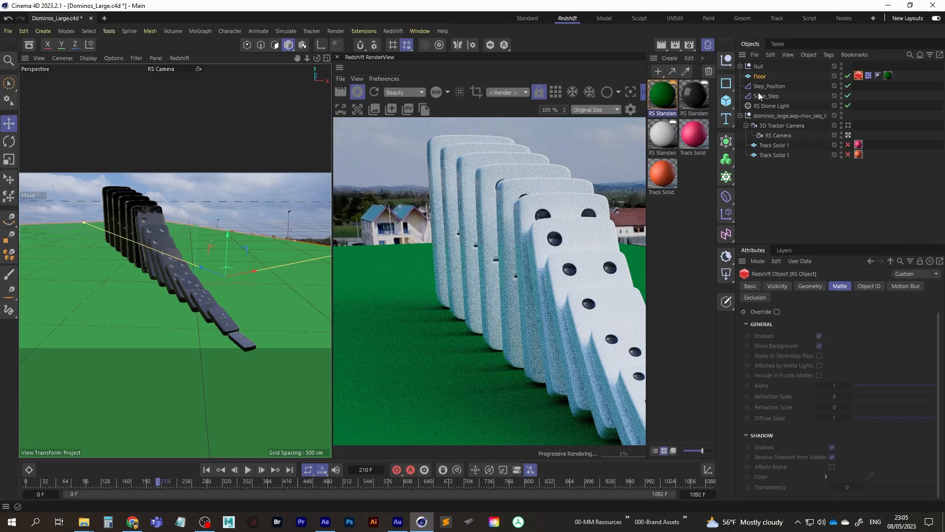
Step: Rotate the RS Dome Light's heading, trying -51°, -57° and -55° before setting it to -65°
left_click(771, 105)
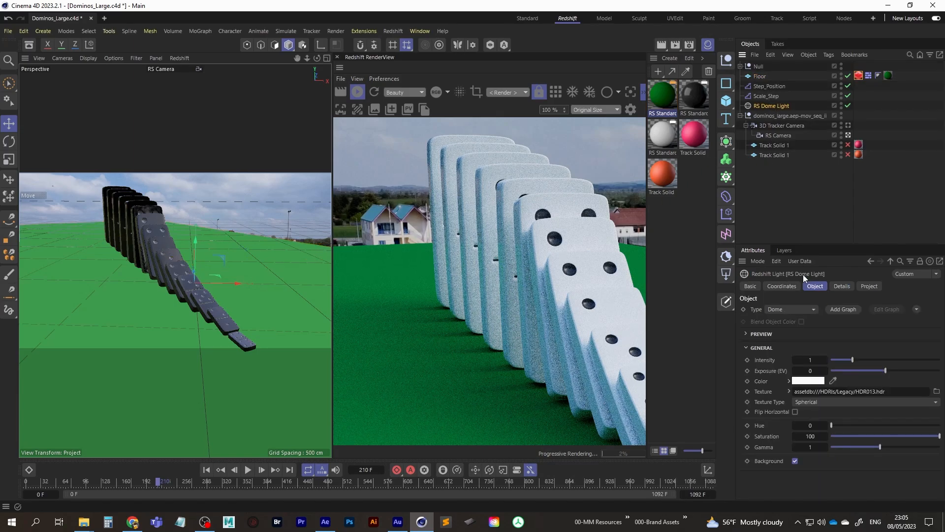
left_click(783, 286)
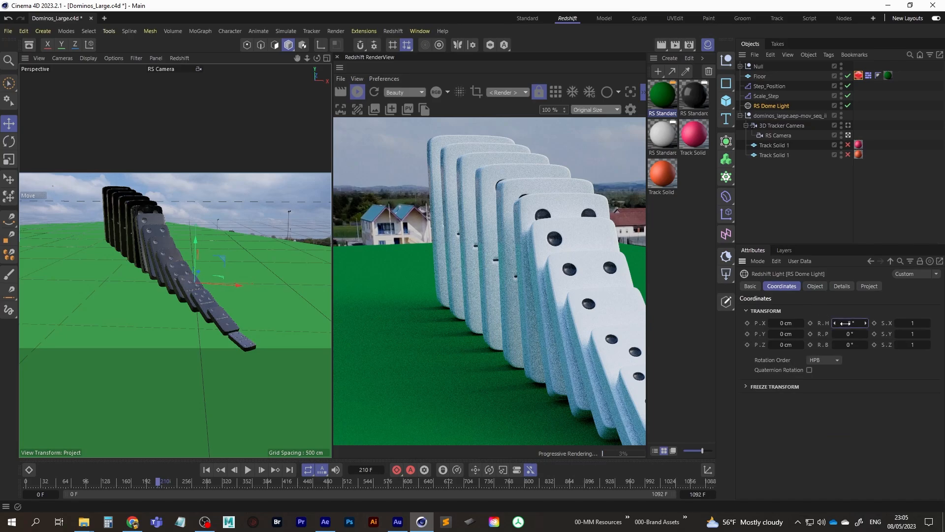
left_click_drag(845, 323, 850, 333)
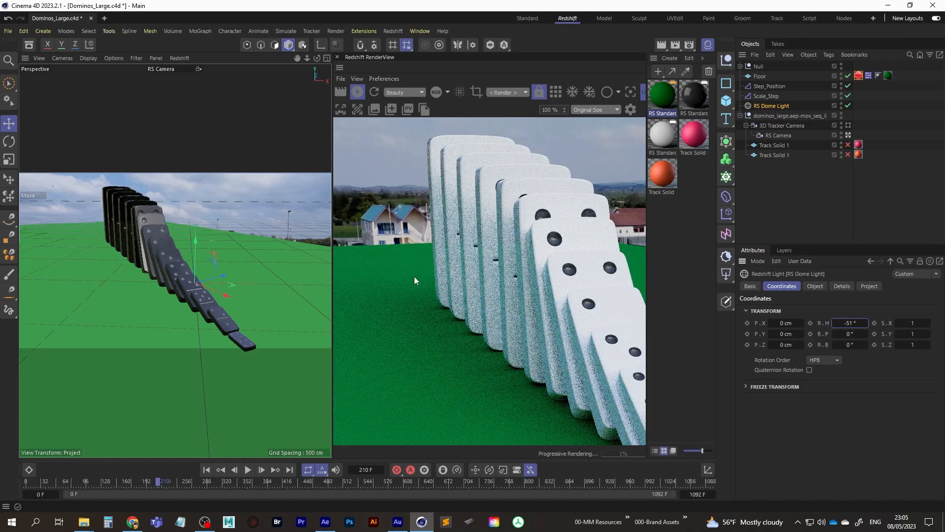
mouse_move(842, 323)
left_mouse_down()
mouse_move(813, 331)
mouse_move(857, 324)
left_mouse_up()
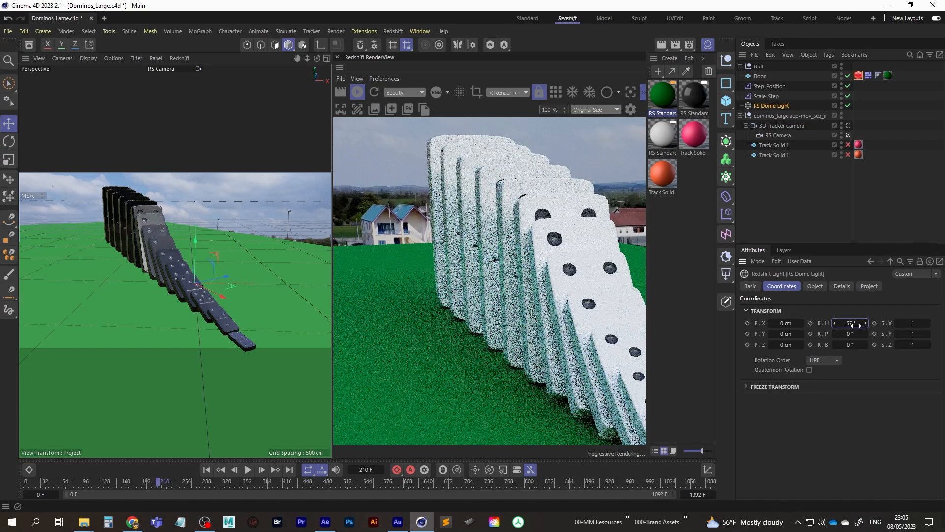
left_click(846, 323)
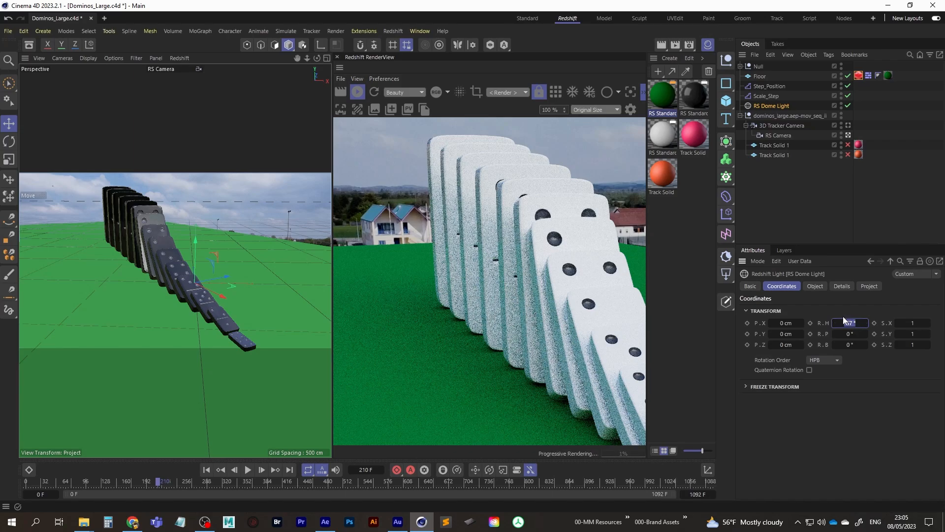
type("-55")
key("Return")
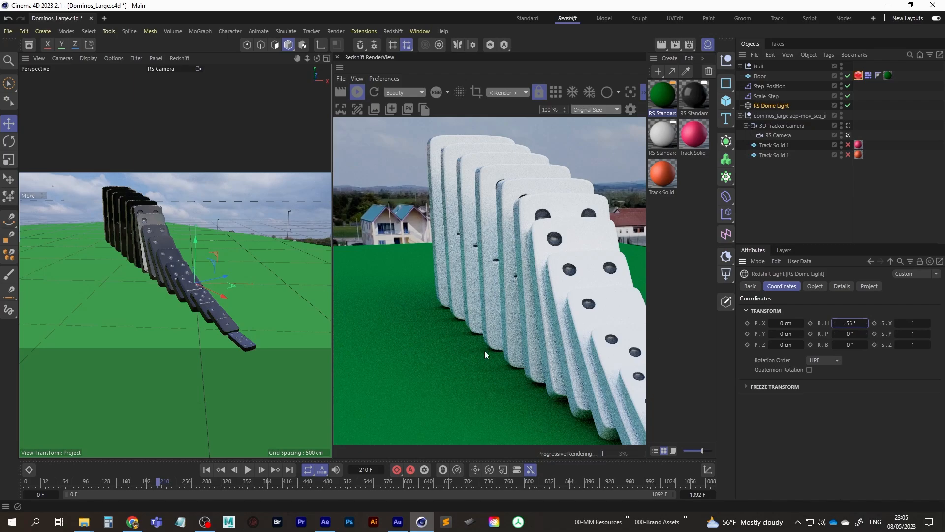
left_click_drag(849, 324, 843, 323)
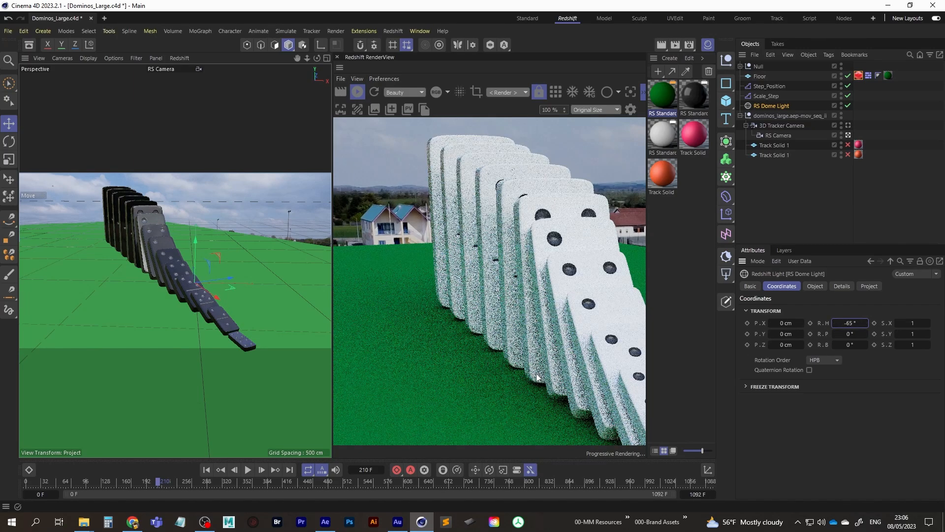
left_click_drag(525, 305, 495, 318)
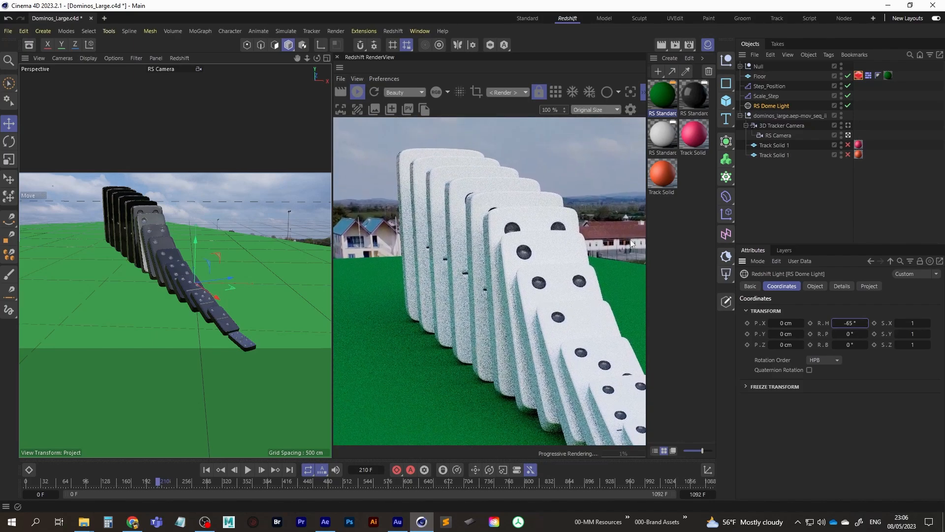
Step: Add a Redshift Infinite Light to the scene and check its effect on the dominoes in the RenderView
left_click(725, 272)
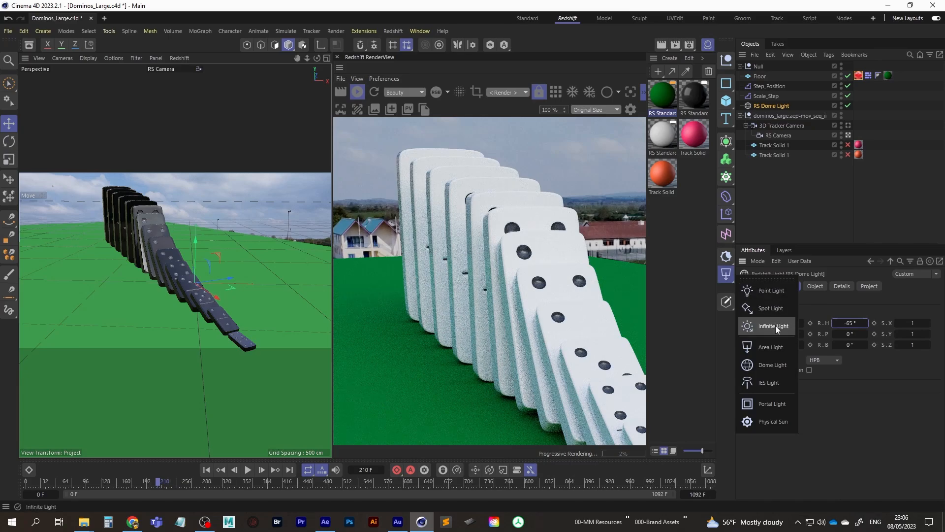
left_click(776, 326)
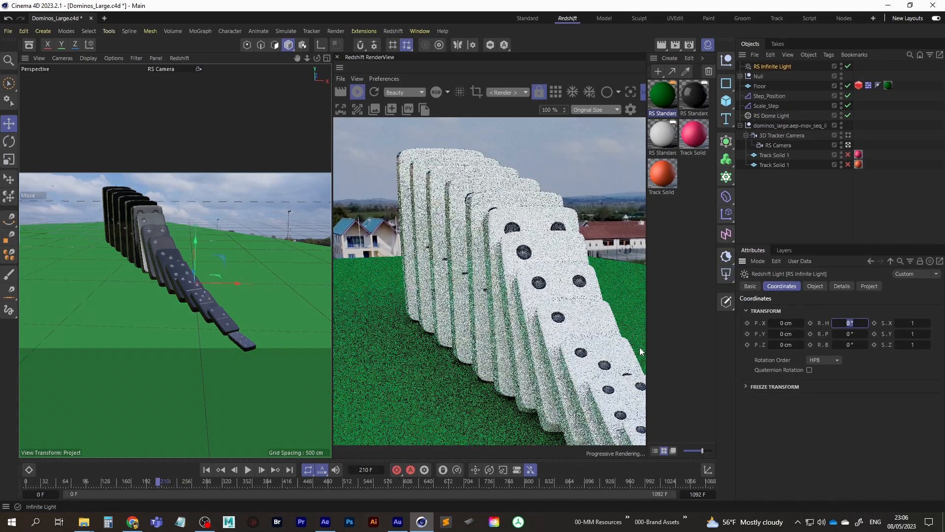
left_click_drag(534, 306, 569, 275)
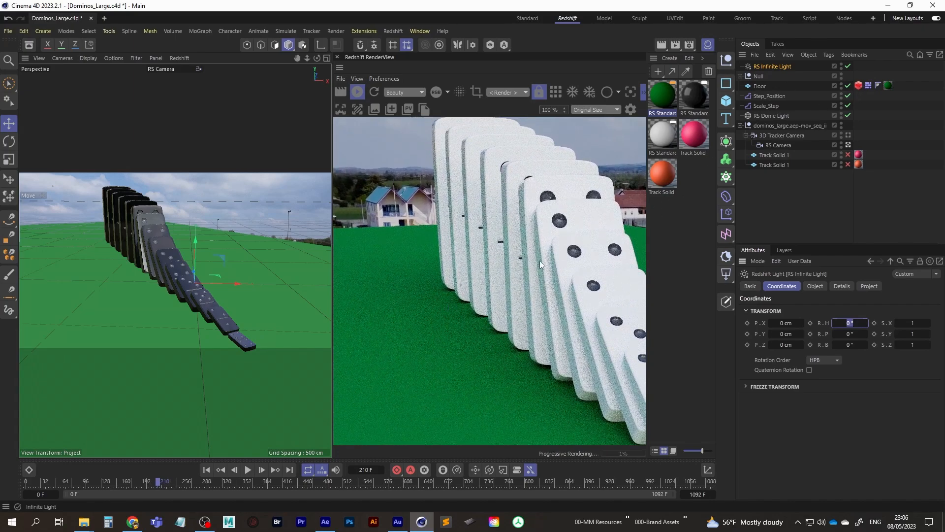
Step: Move the RS Dome Light directly below the RS Infinite Light and disable it, and set the Infinite Light's intensity to 25
left_click_drag(769, 116, 768, 78)
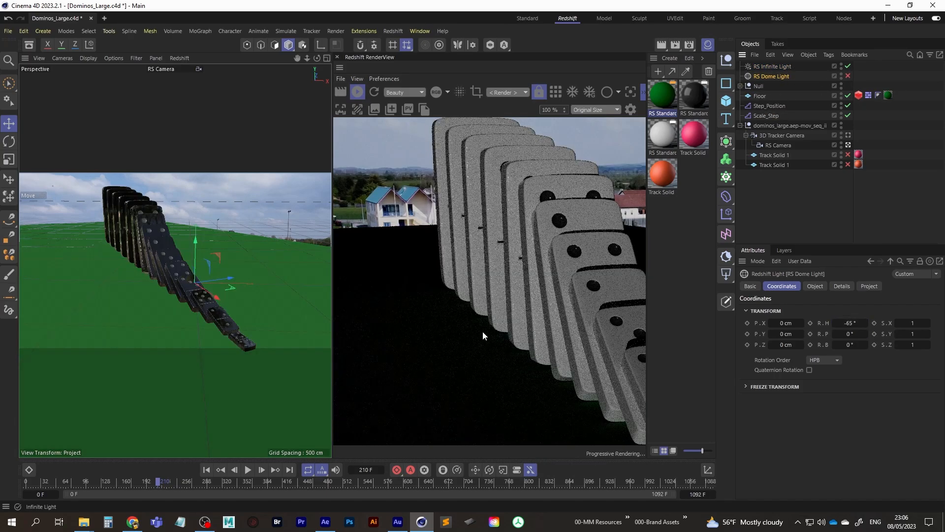
left_click(774, 66)
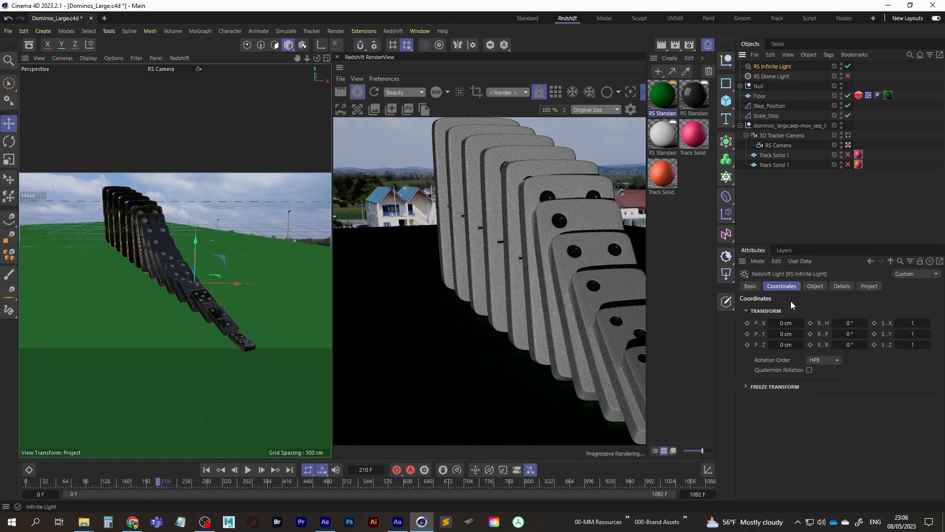
left_click(817, 288)
left_click(810, 360)
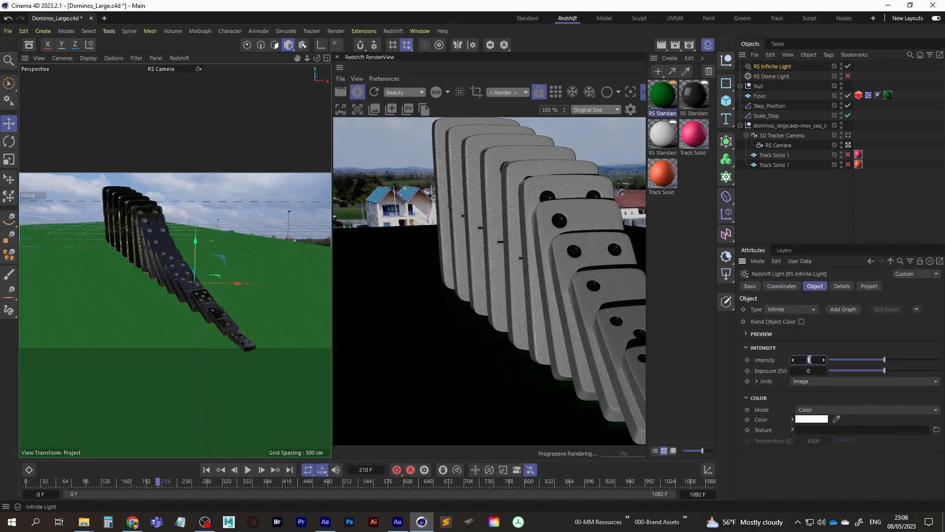
type("25")
key("Return")
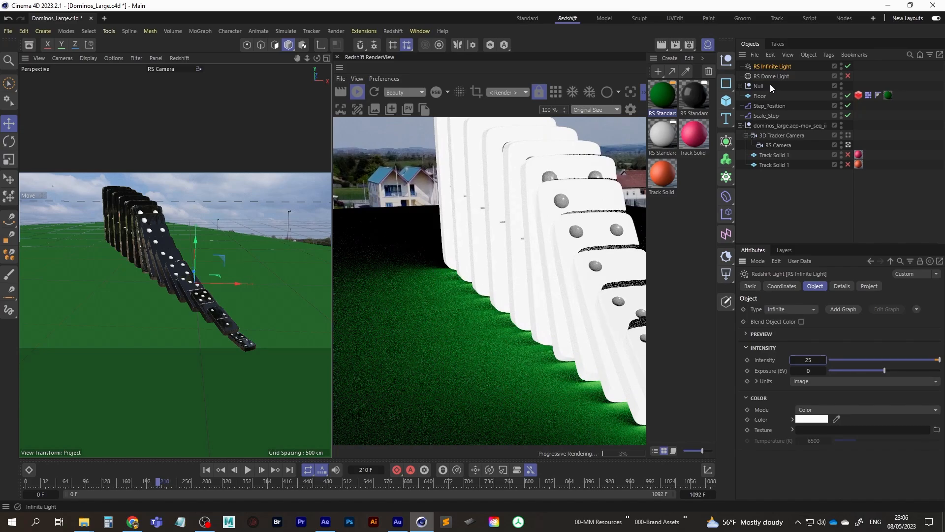
Step: Rotate the RS Infinite Light so the dominoes cast long shadows behind the row, with the render preview fitted to its window
left_click(774, 66)
key("r")
left_click_drag(211, 276, 230, 264)
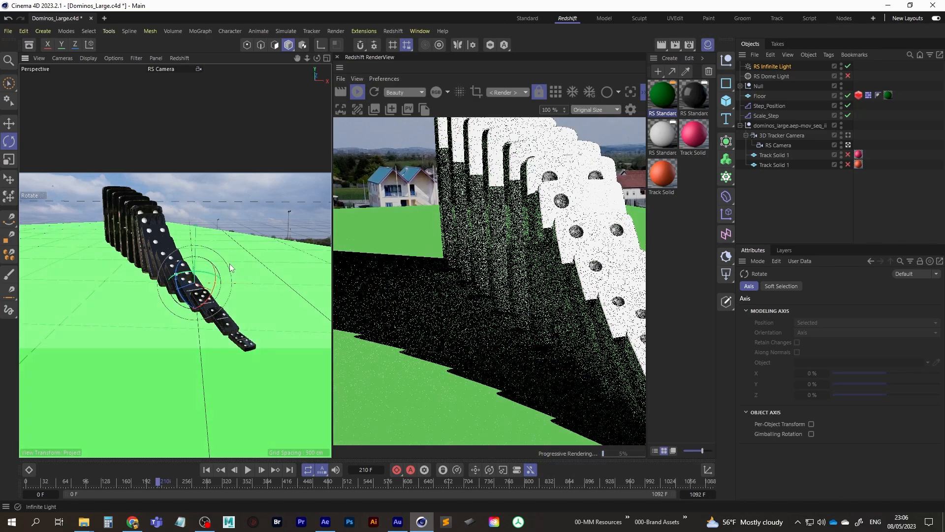
left_click(574, 108)
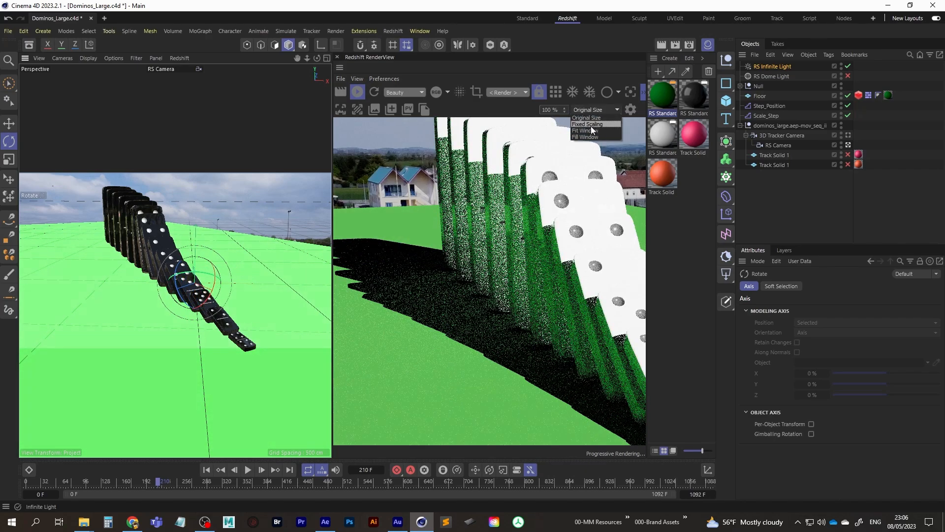
left_click(588, 124)
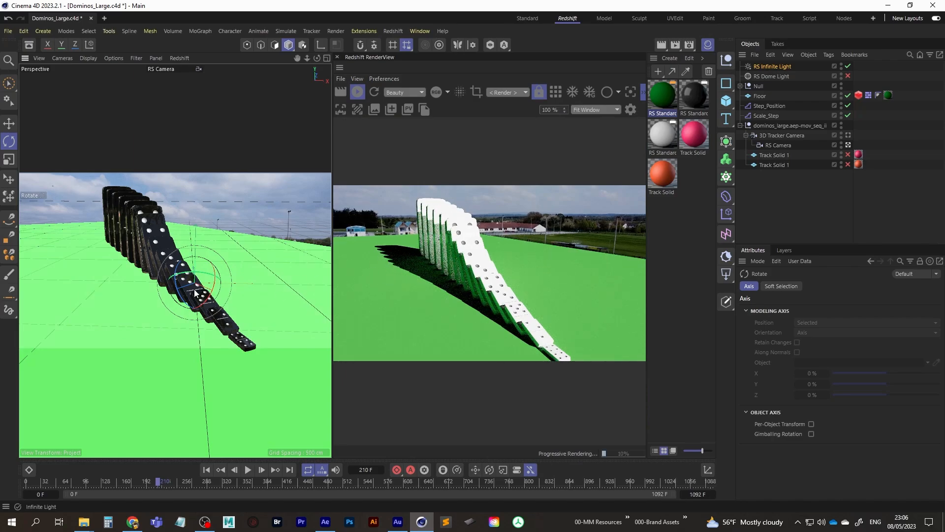
left_click_drag(195, 294, 206, 293)
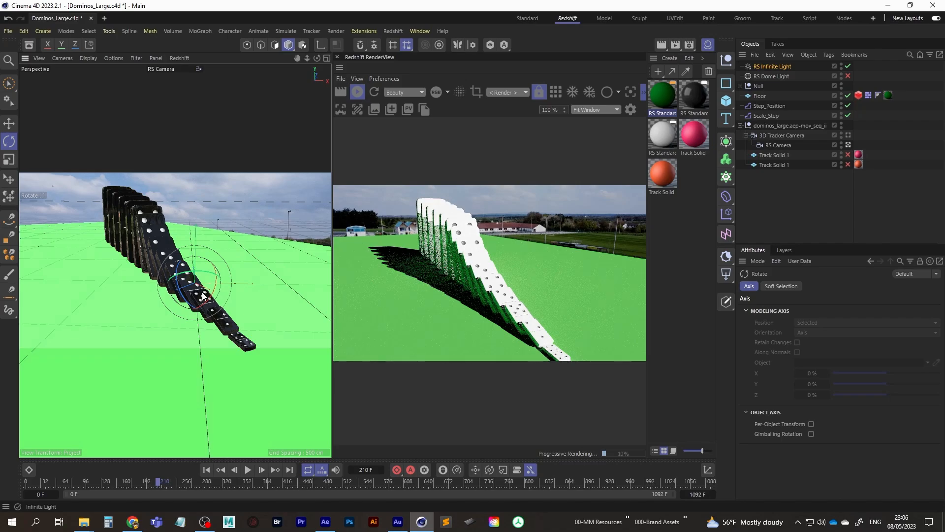
left_click_drag(199, 295, 198, 298)
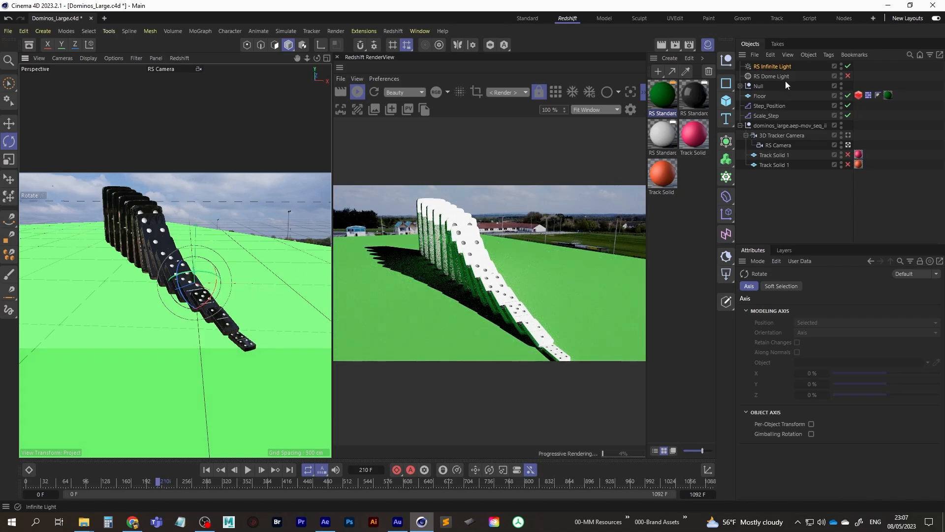
Step: Re-enable the RS Dome Light and turn on the Matte override in the Floor's Redshift Object tag
left_click(772, 66)
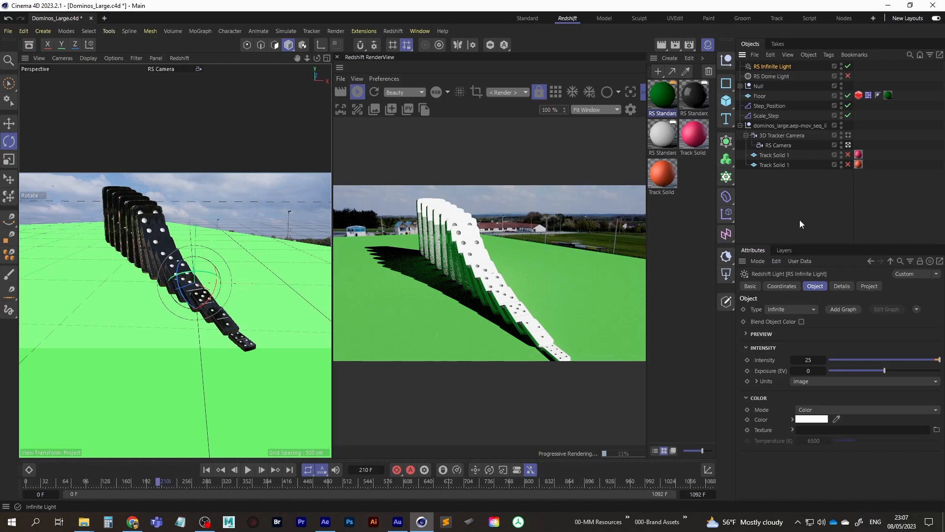
left_click(847, 75)
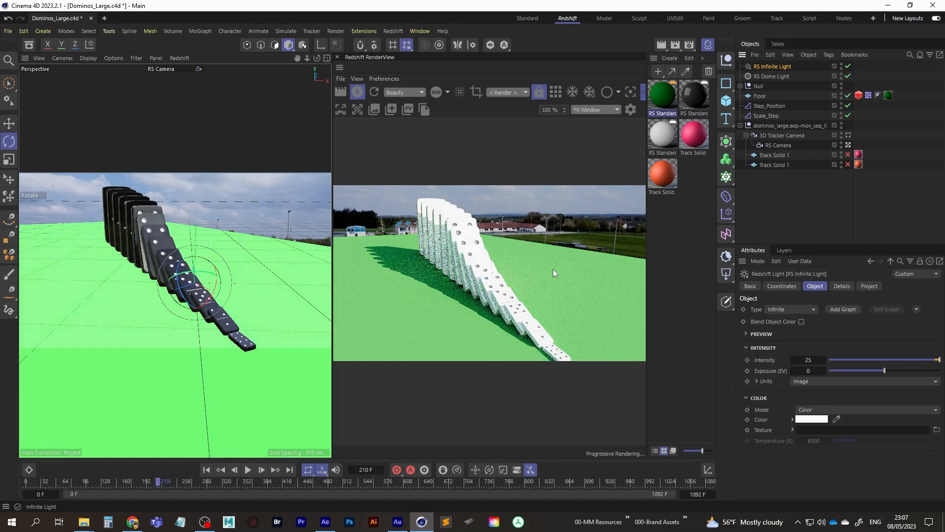
left_click(861, 96)
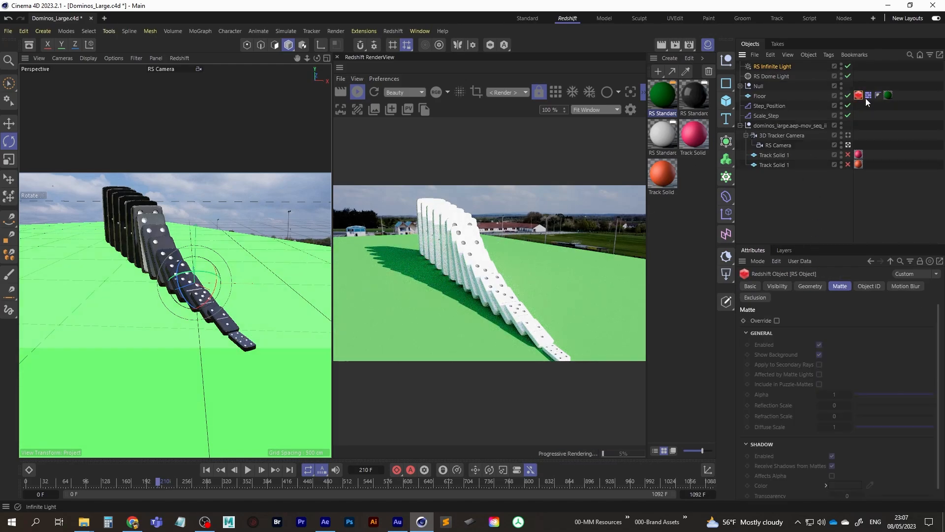
left_click(777, 320)
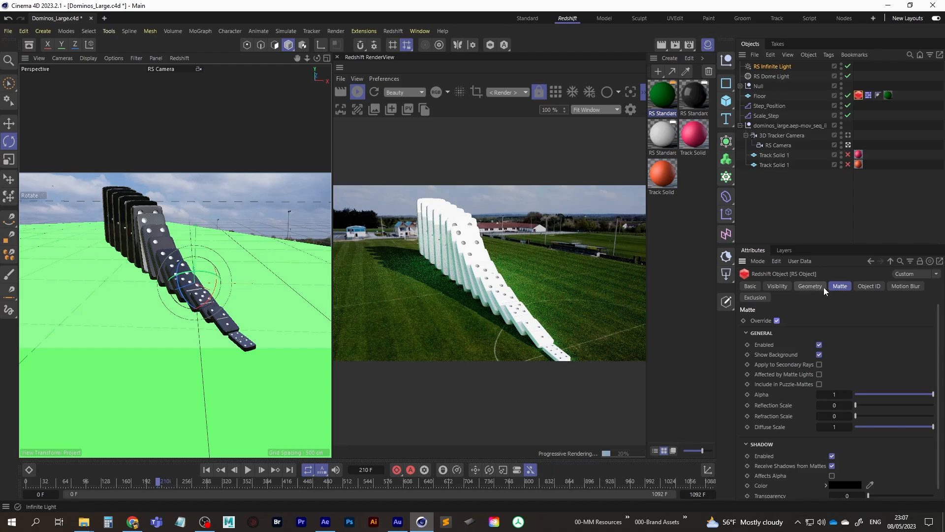
Step: Reset the RS Infinite Light's intensity to its default and raise it to 2
left_click(770, 68)
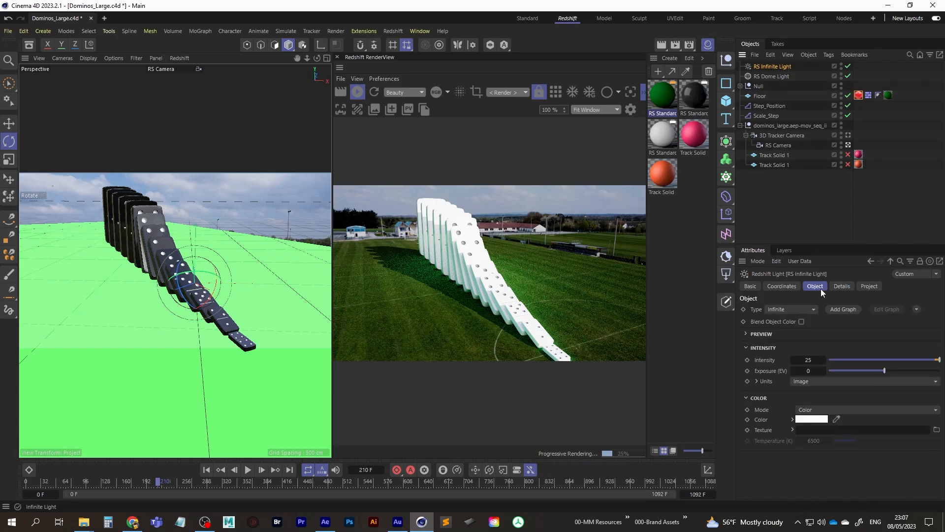
right_click(760, 362)
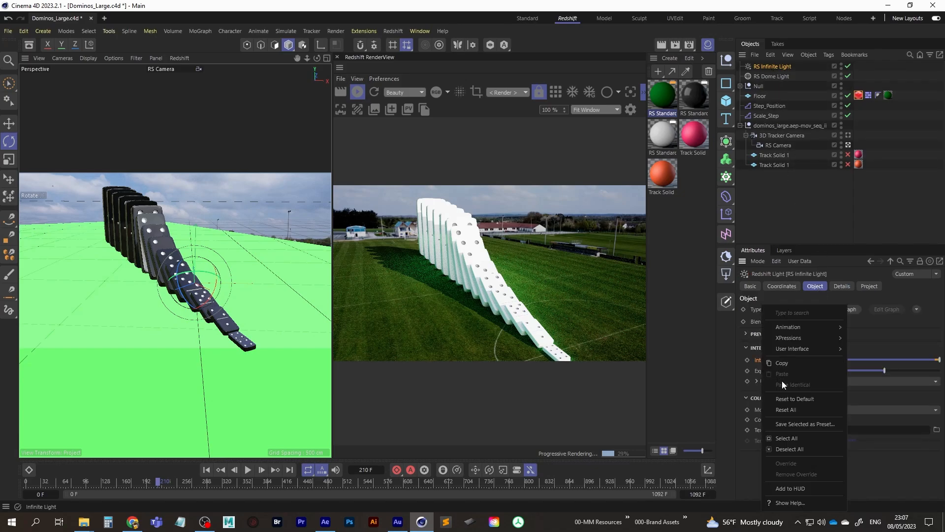
left_click(802, 398)
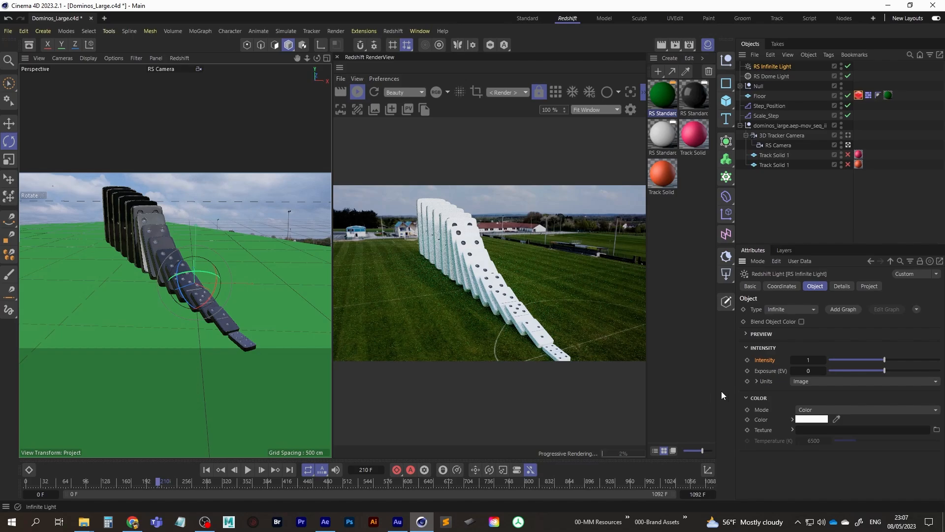
double_click(811, 360)
type("2")
key("Return")
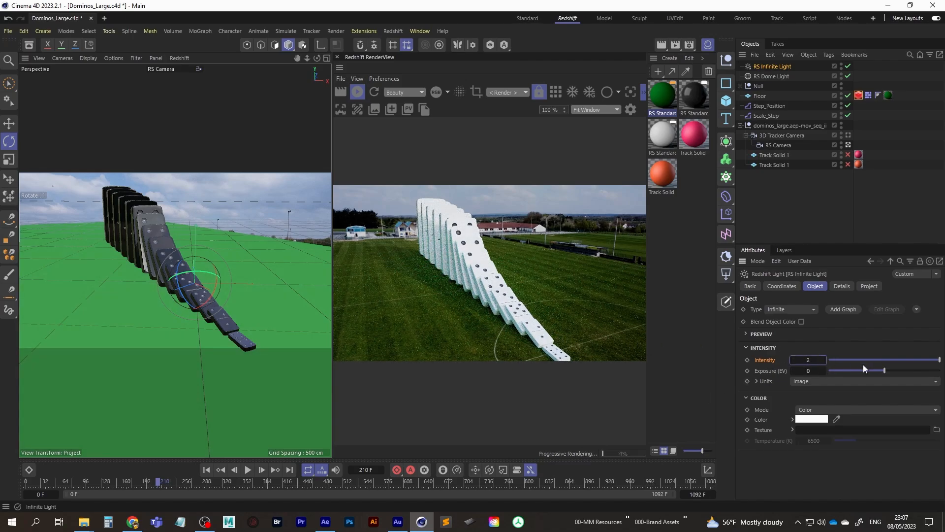
Step: Set the RS Infinite Light's exposure to about 1.322 and its intensity to 1.5
left_click(899, 372)
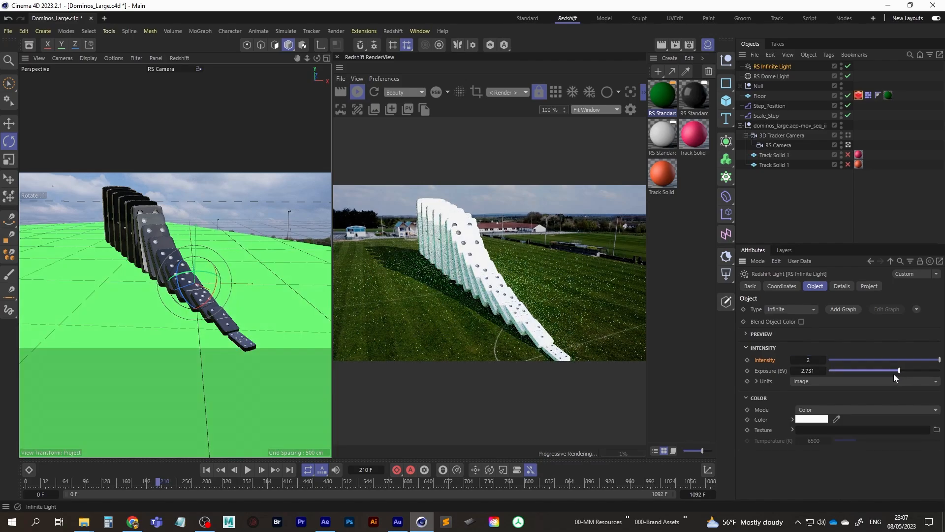
left_click_drag(899, 372, 894, 372)
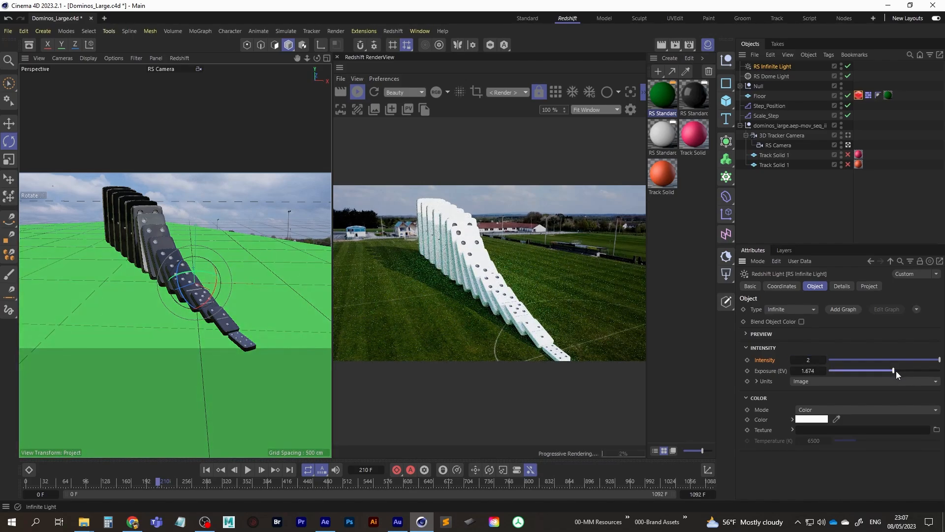
left_click_drag(894, 371, 894, 371)
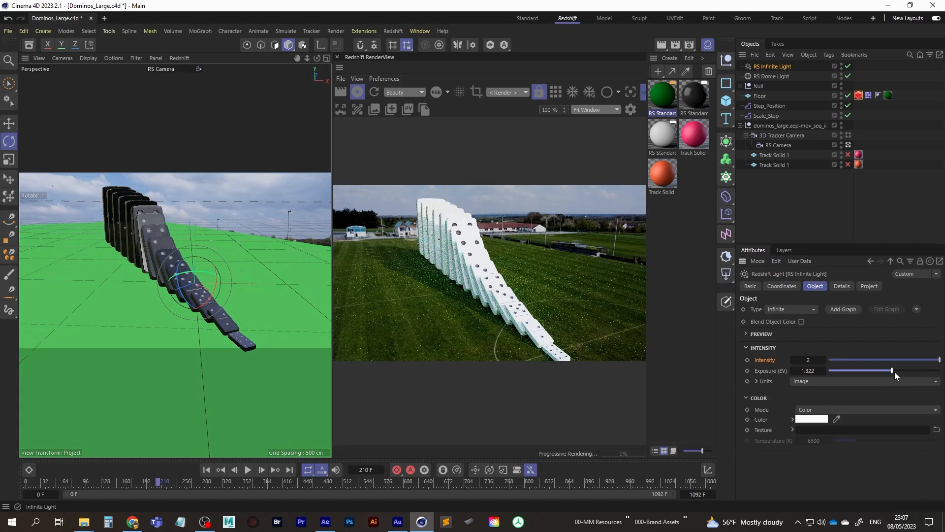
left_click(809, 360)
type("1.5")
key("Return")
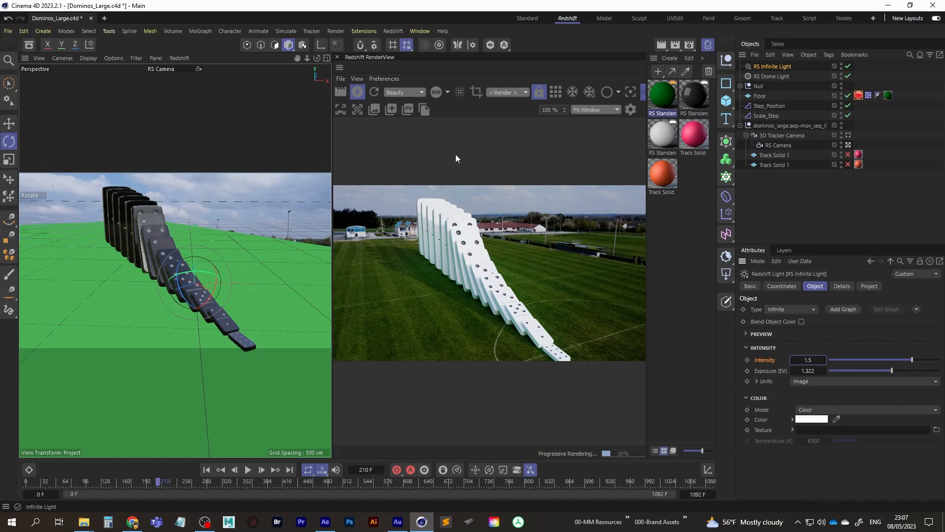
Step: Examine the lit dominoes in the render at original size, at frames 210 and 116
left_click(599, 108)
left_click(598, 126)
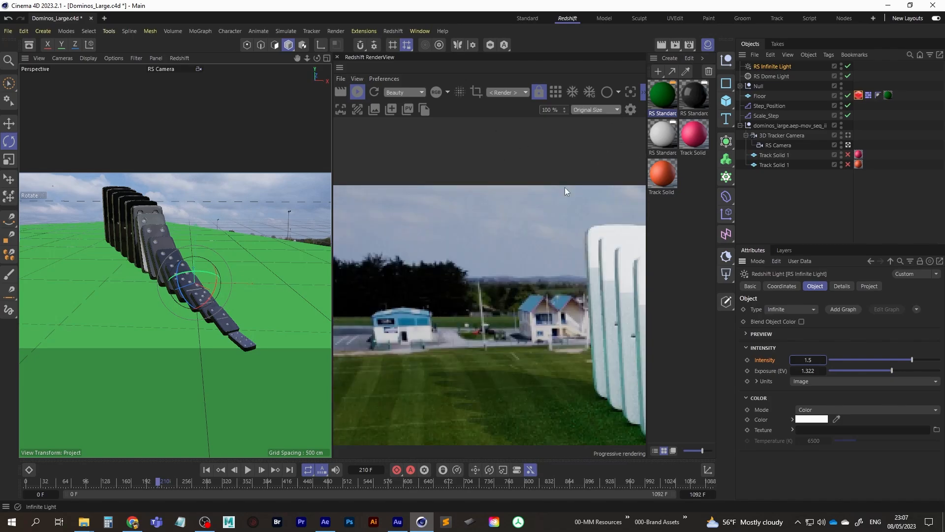
left_click_drag(602, 343, 549, 281)
left_click_drag(611, 364, 457, 312)
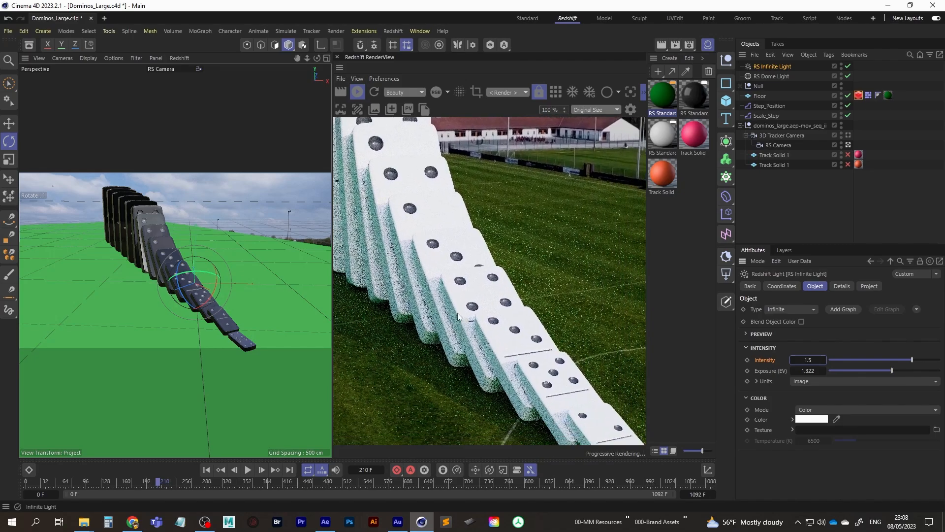
left_click_drag(483, 369, 466, 278)
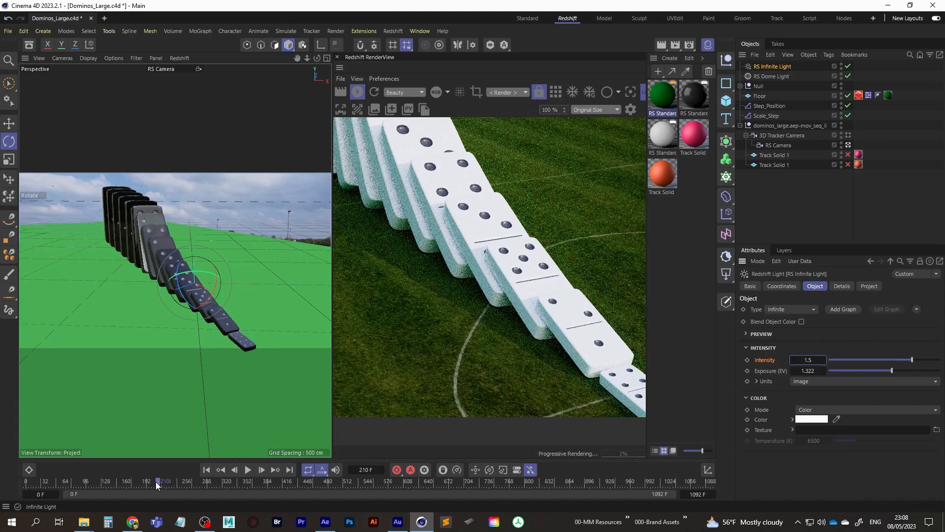
left_click_drag(156, 481, 99, 485)
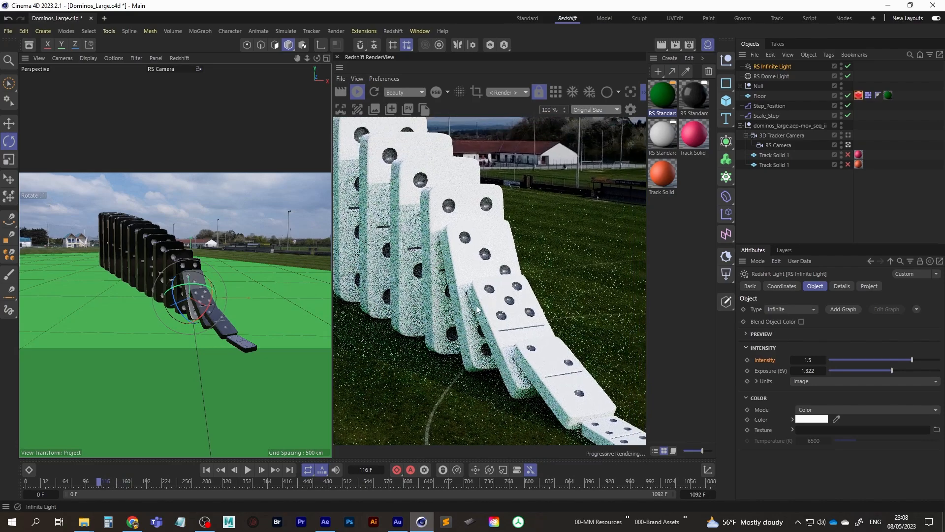
left_click_drag(477, 309, 537, 330)
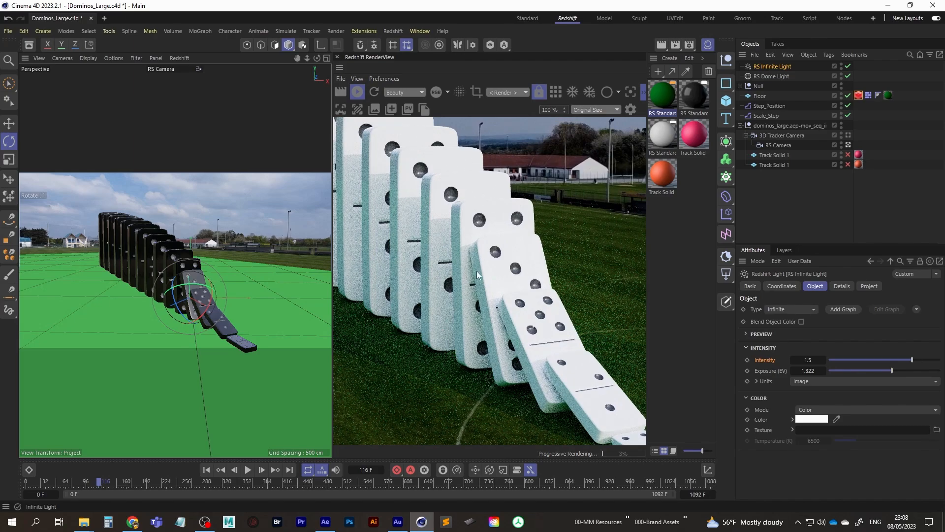
Step: Set the subsurface weight of the white RS Standard domino material to 1
double_click(664, 136)
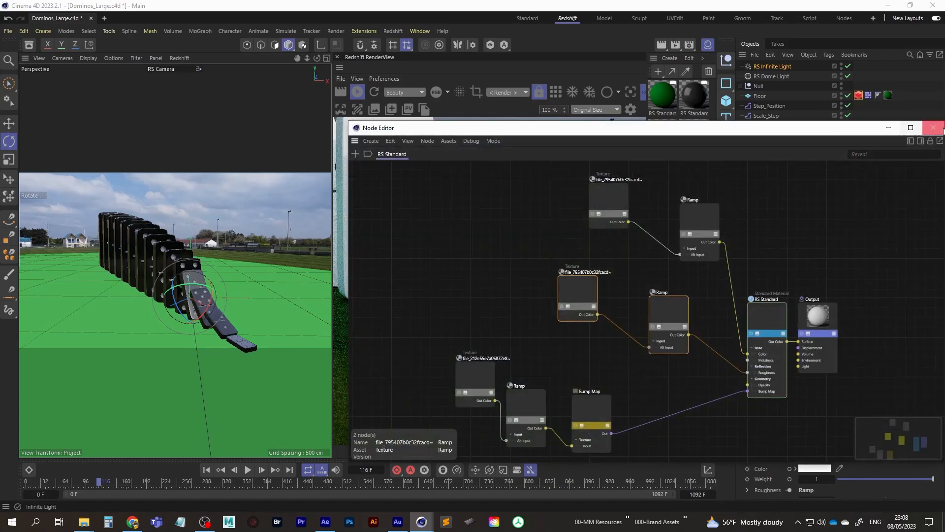
left_click(930, 124)
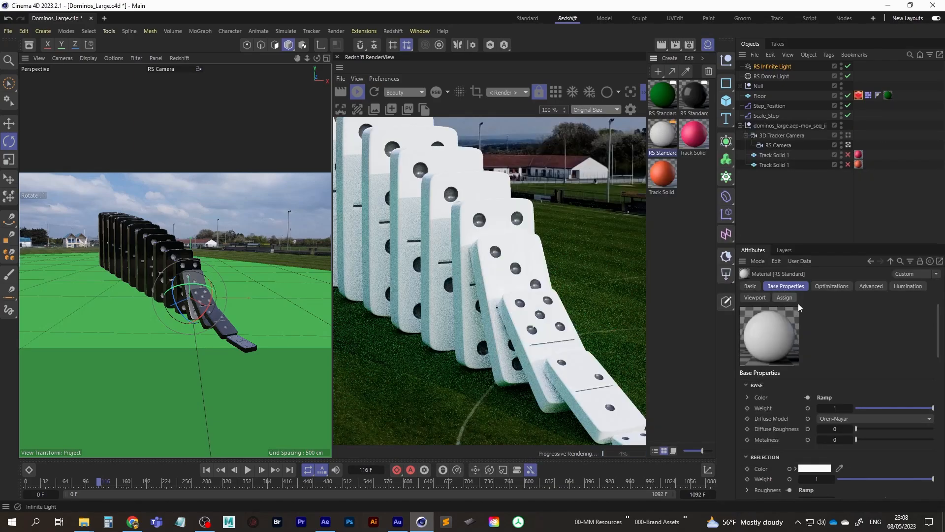
left_click_drag(836, 244, 832, 90)
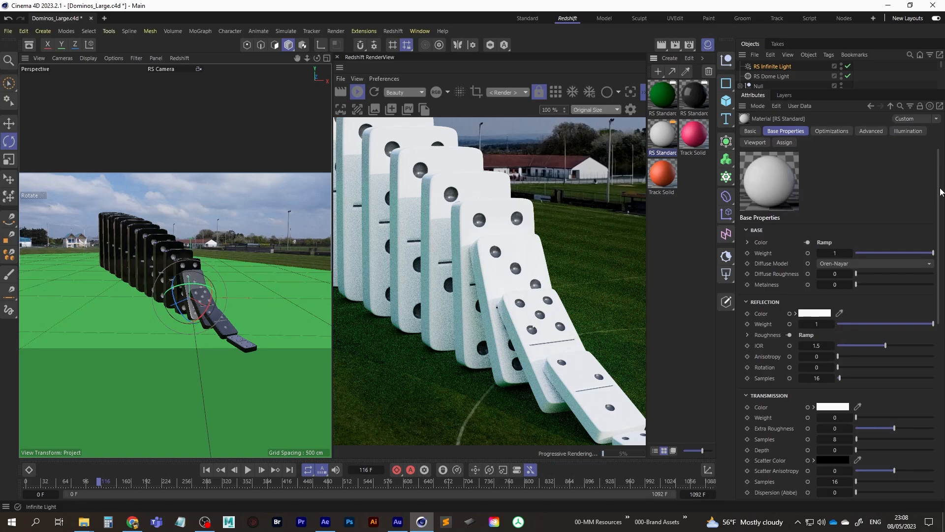
left_click_drag(938, 195, 934, 265)
scroll(767, 266, "down", 5)
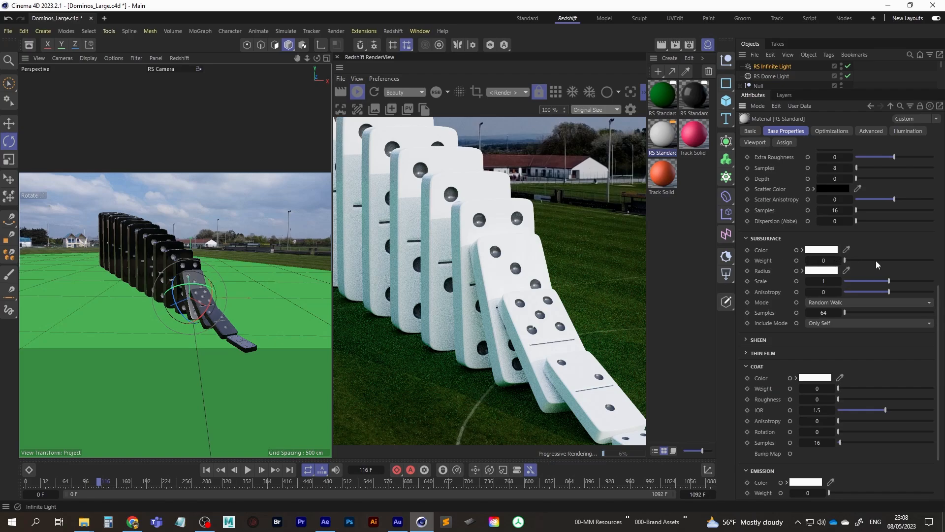
left_click(833, 261)
type("1")
key("Return")
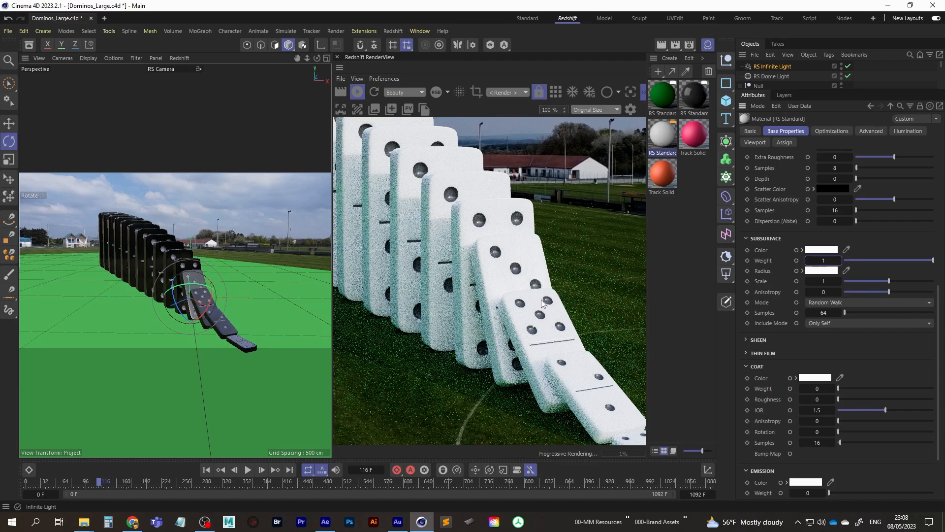
Step: Raise the white domino material's subsurface scale to about 1.688 and its anisotropy to about 0.218
left_click(919, 280)
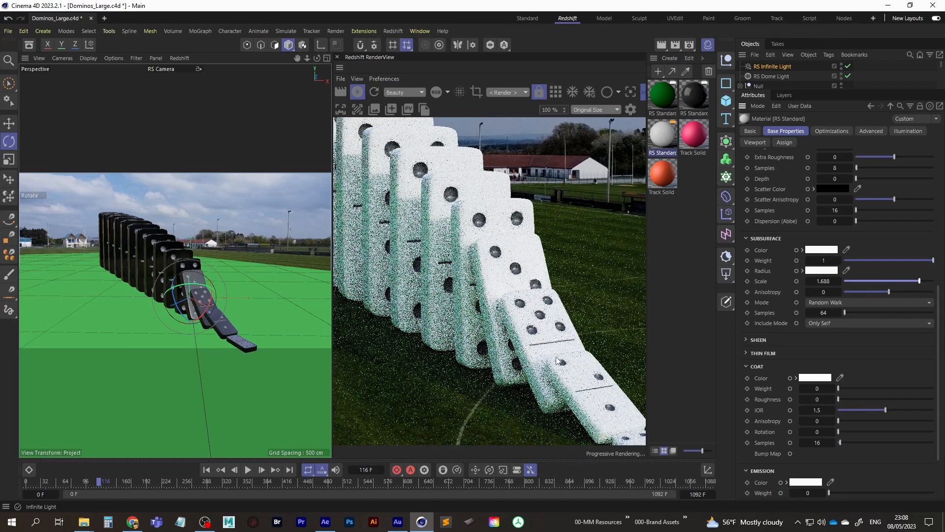
middle_click_drag(522, 327, 456, 291)
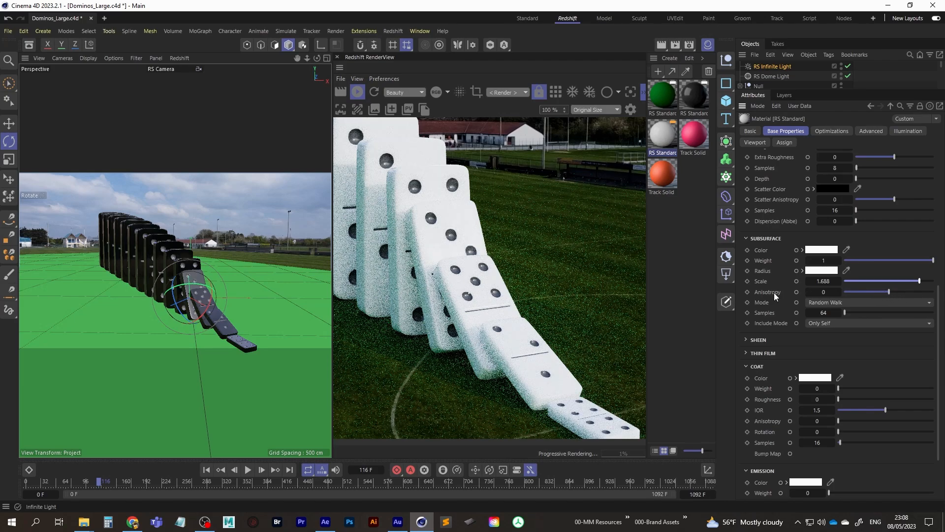
left_click(899, 291)
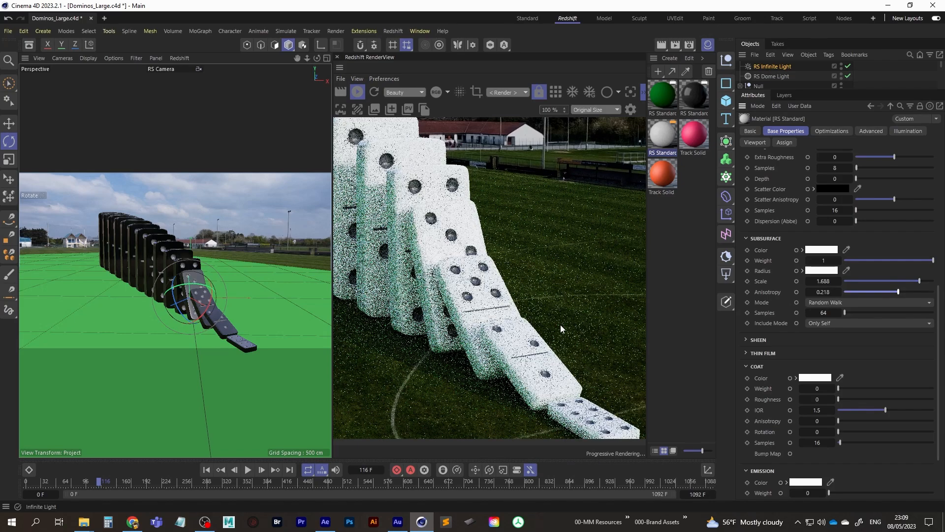
Step: Compare the dominoes' render with the white material's subsurface weight at 0 and back at 1
left_click(820, 261)
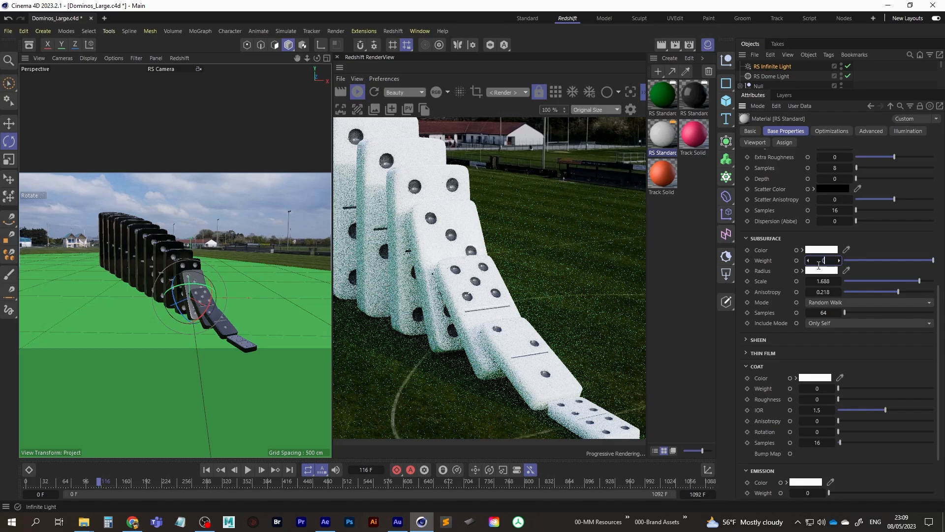
type("0")
key("Return")
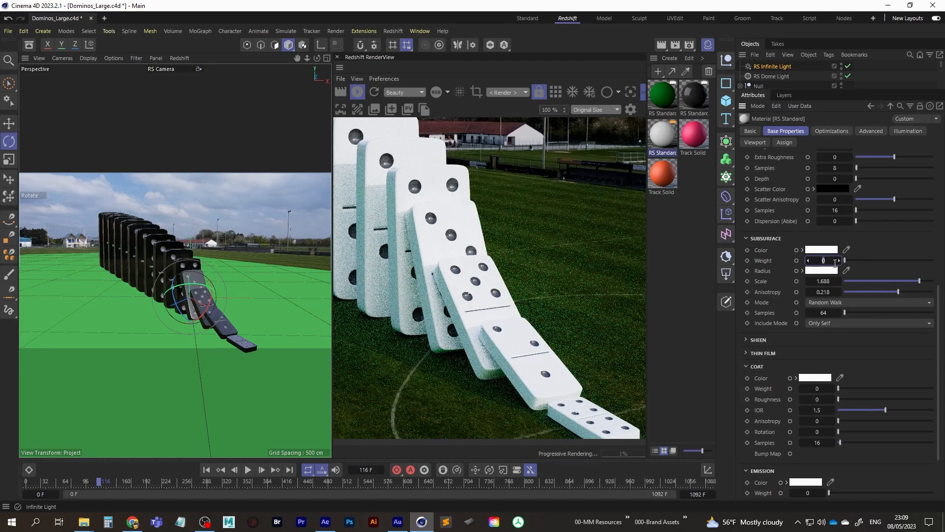
type("1")
key("Return")
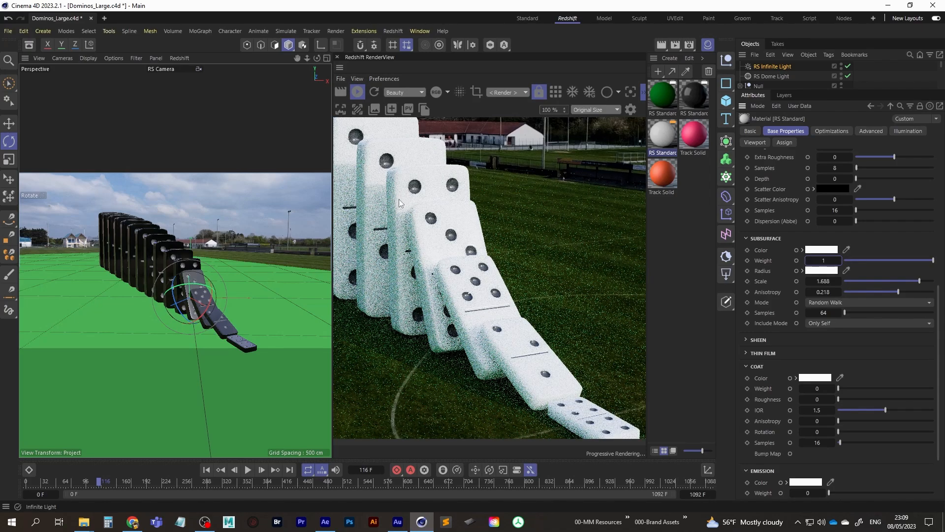
Step: Set the RS Dome Light's intensity to 0.5
middle_click_drag(399, 198, 530, 315)
middle_click_drag(446, 266, 461, 231)
left_click(574, 110)
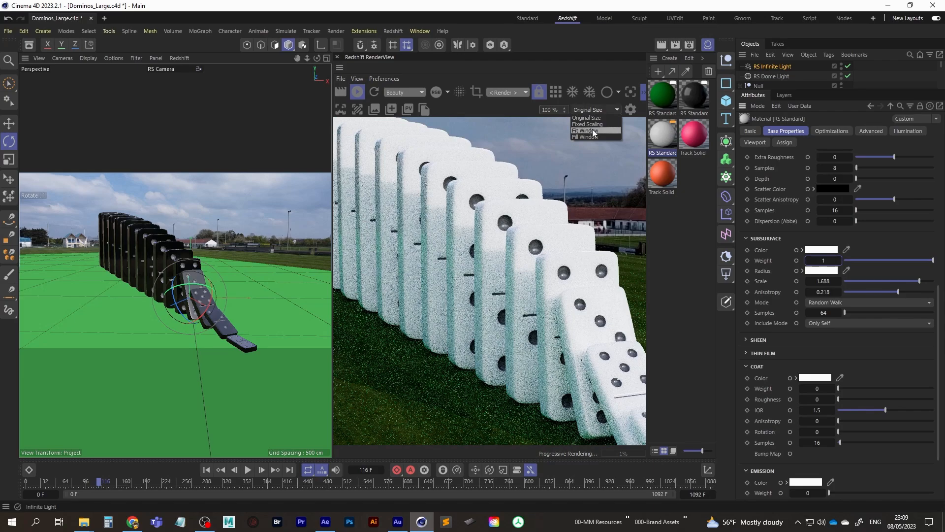
left_click(594, 131)
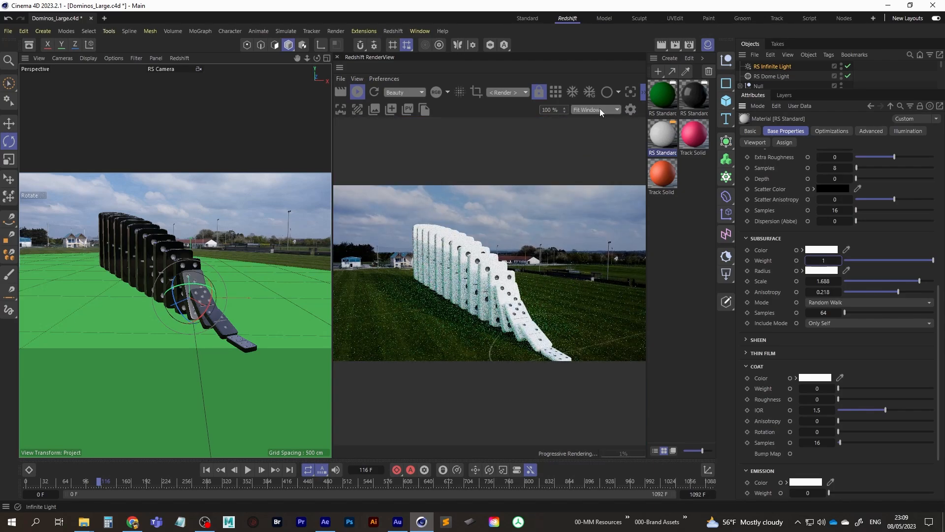
left_click(601, 117)
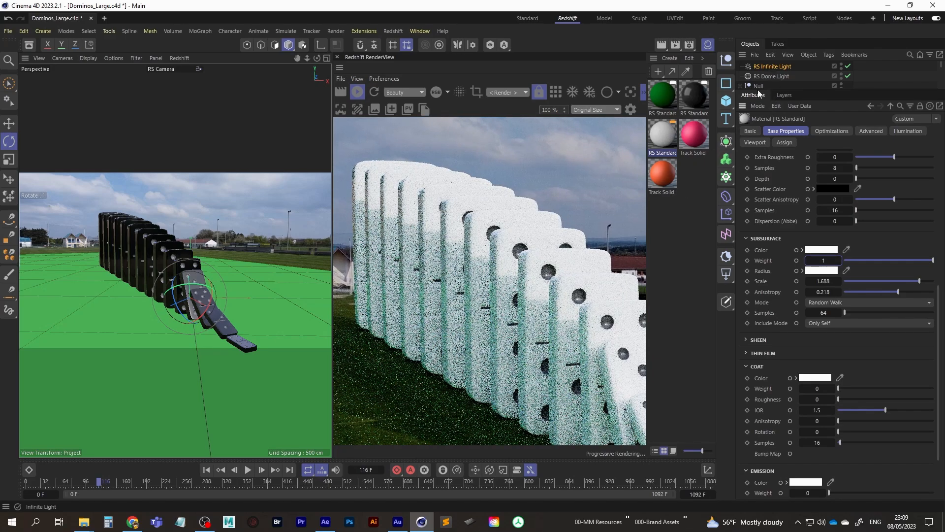
left_click_drag(432, 328, 531, 302)
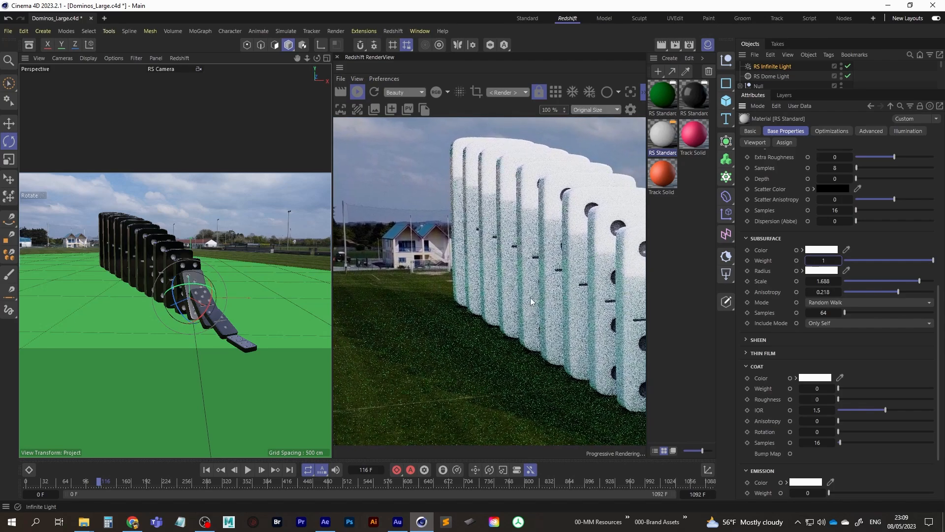
left_click(771, 77)
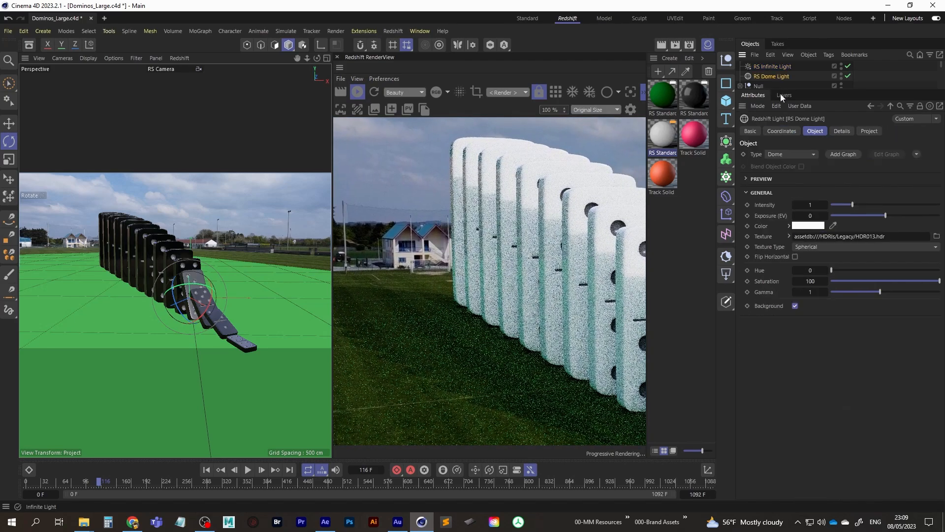
left_click(795, 207)
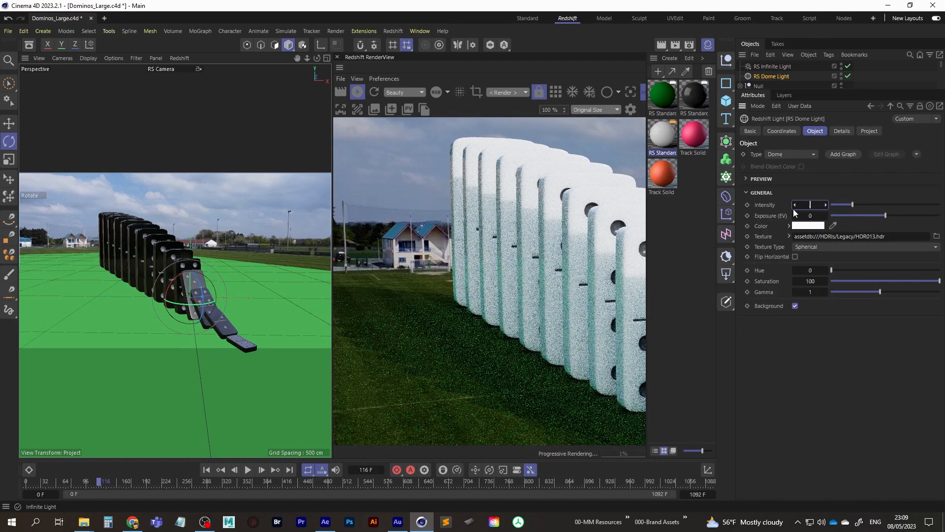
type("0.5")
key("Return")
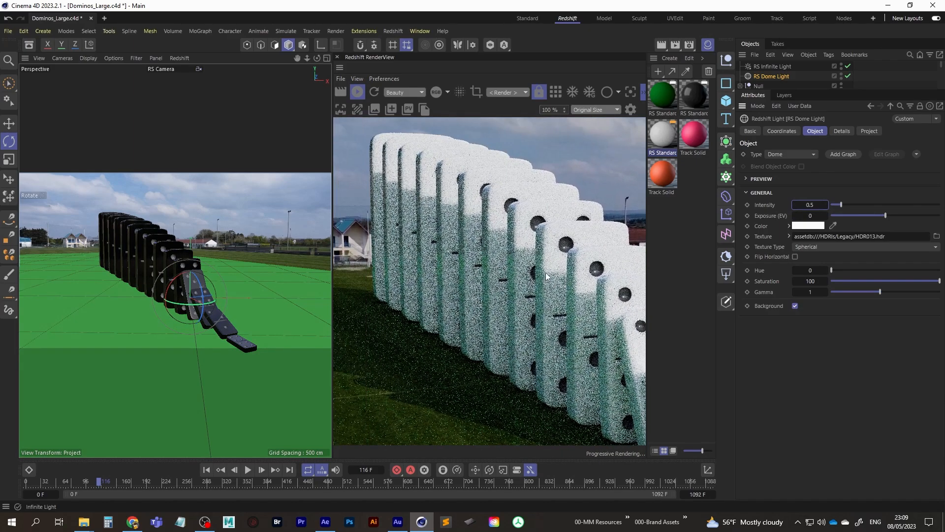
Step: Set the RS Infinite Light's intensity to 1
left_click(776, 66)
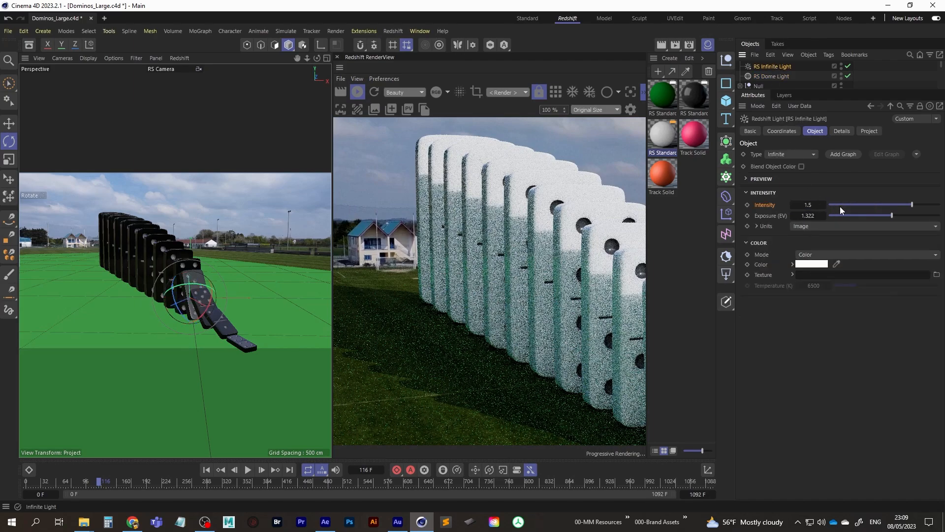
left_click(808, 205)
type("1")
key("Return")
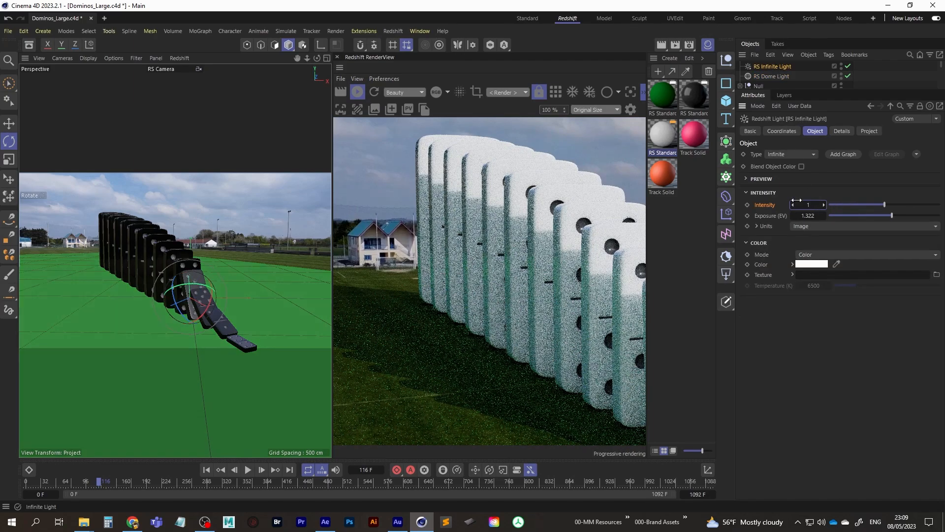
Step: Examine the dimmed dominoes in the render, alternating between the whole frame fitted to the window and close-ups at original size
left_click_drag(563, 283, 491, 291)
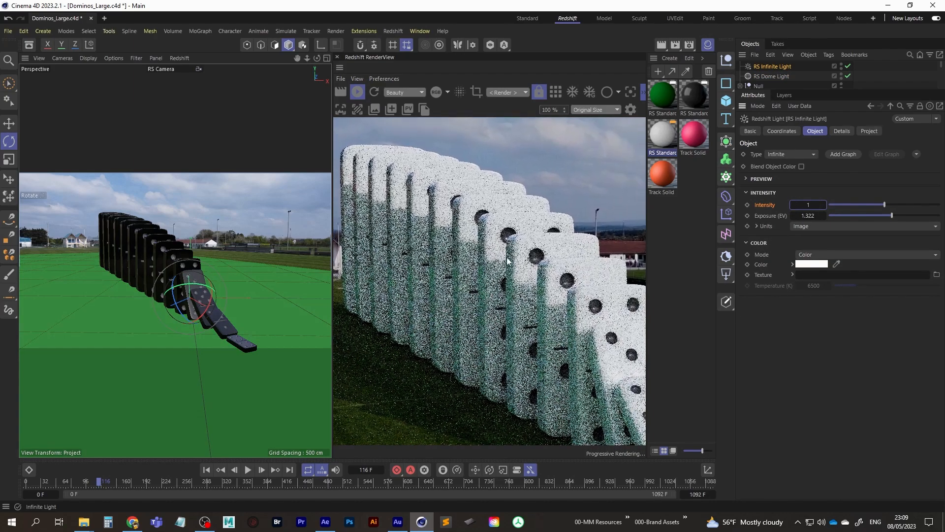
left_click(600, 107)
left_click(597, 127)
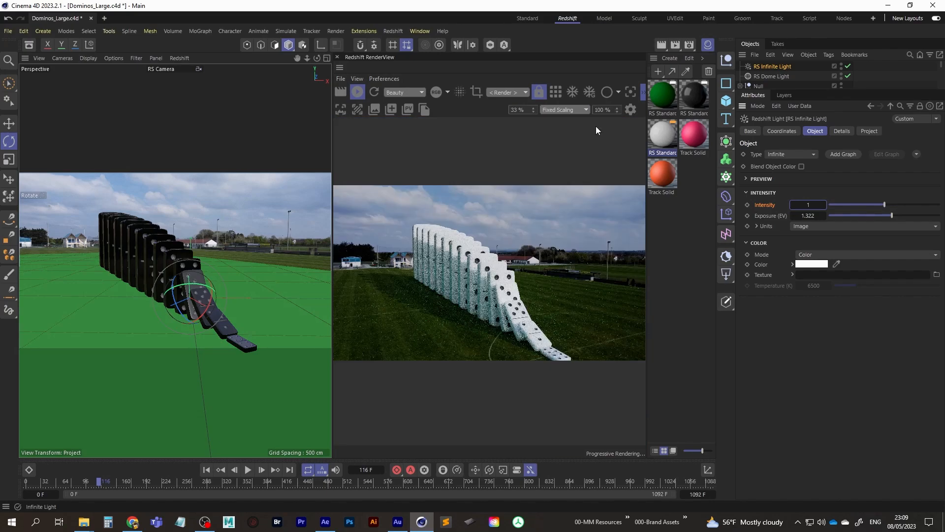
left_click(566, 110)
left_click(567, 120)
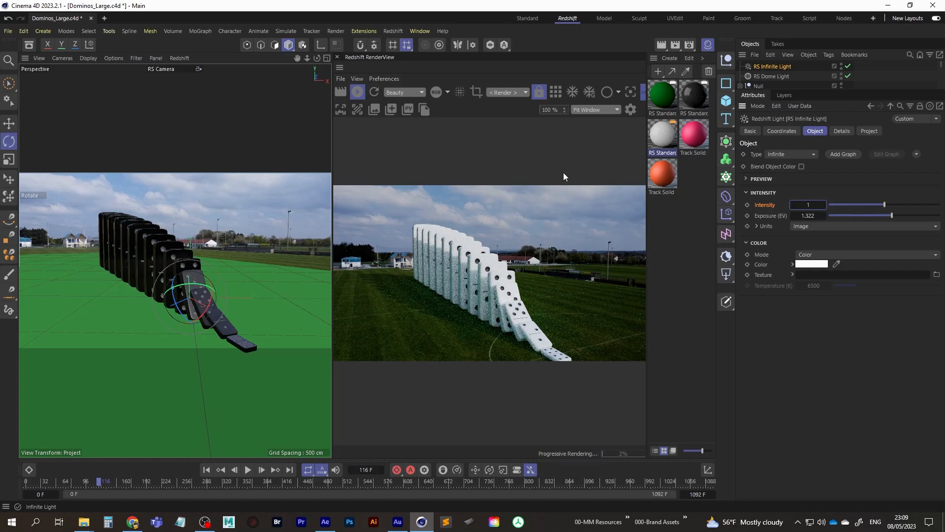
left_click(598, 117)
left_click_drag(557, 313, 513, 335)
left_click_drag(403, 252, 498, 325)
left_click_drag(439, 296, 509, 327)
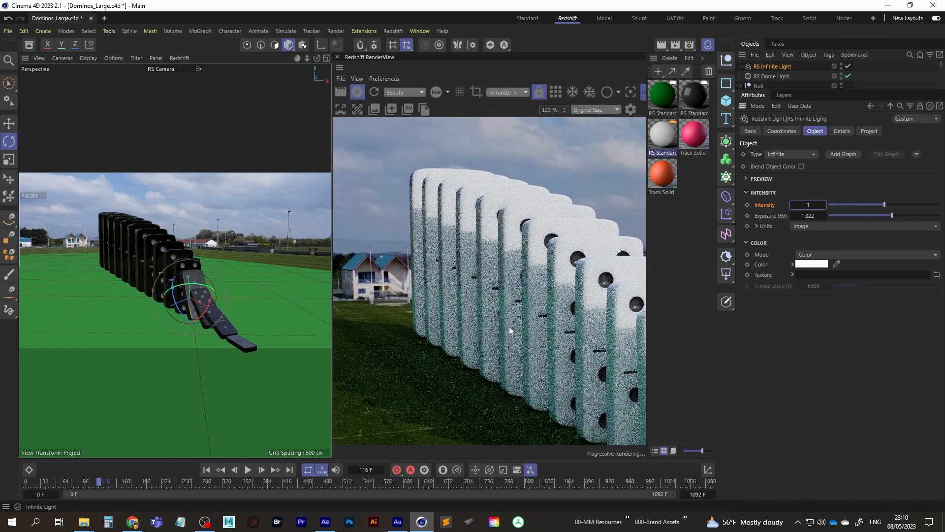
left_click(602, 107)
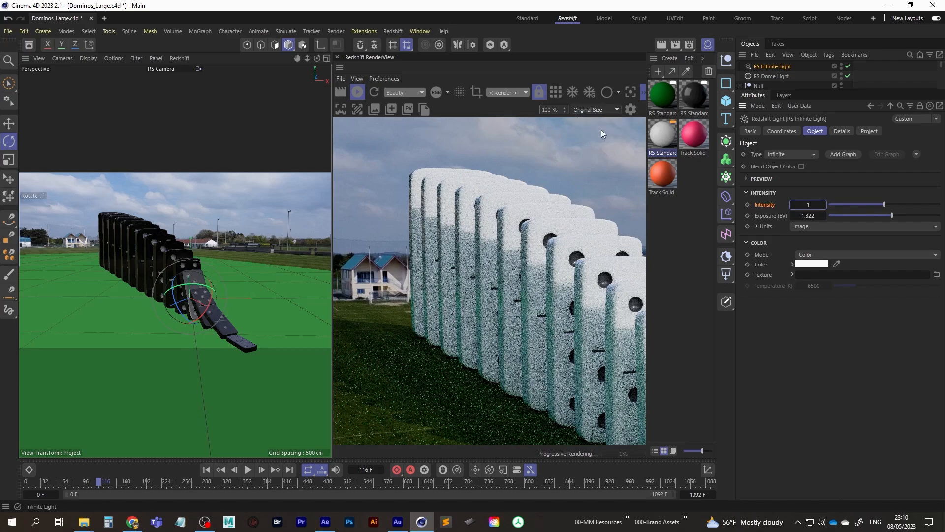
left_click(601, 129)
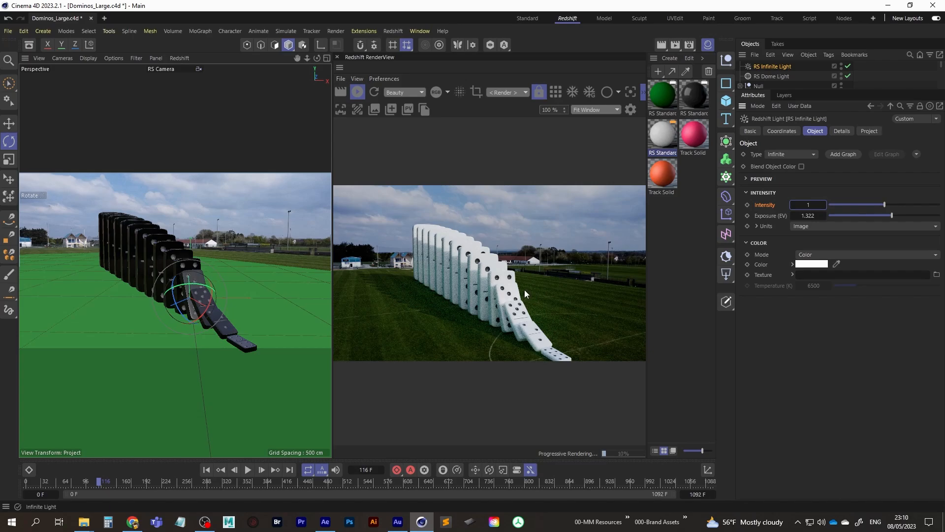
left_click(606, 110)
left_click(591, 132)
left_click_drag(569, 308, 374, 217)
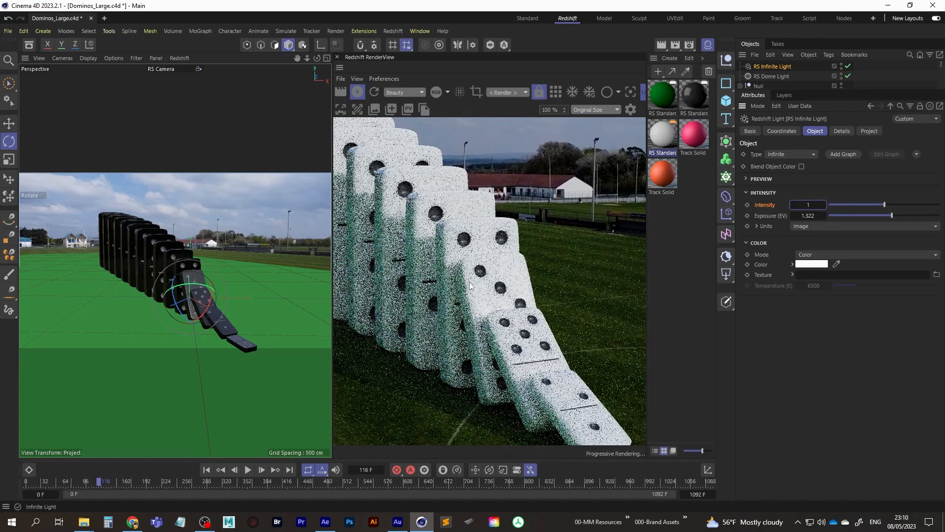
left_click_drag(487, 301, 449, 230)
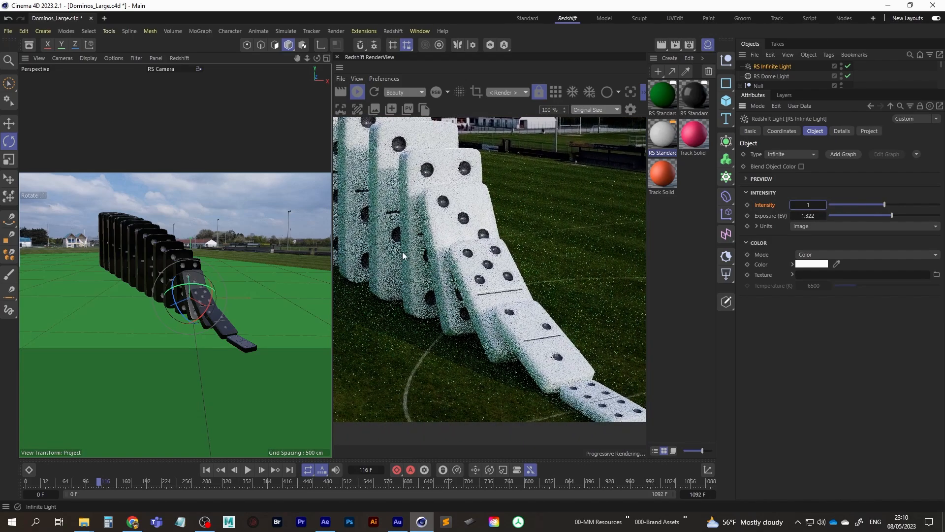
Step: Test the final quality with bucket rendering in a render region around the toppled front dominoes, and return to progressive rendering
left_click(476, 92)
left_click_drag(394, 241, 634, 390)
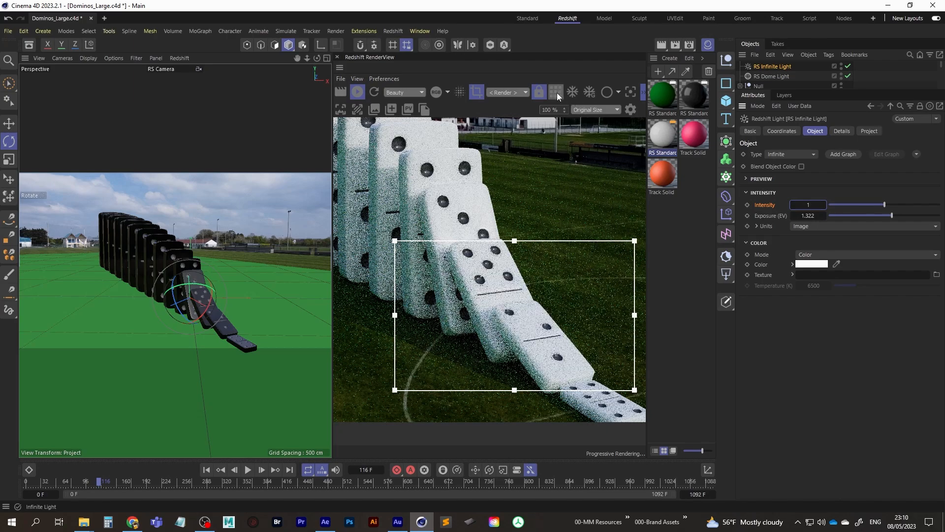
left_click(557, 93)
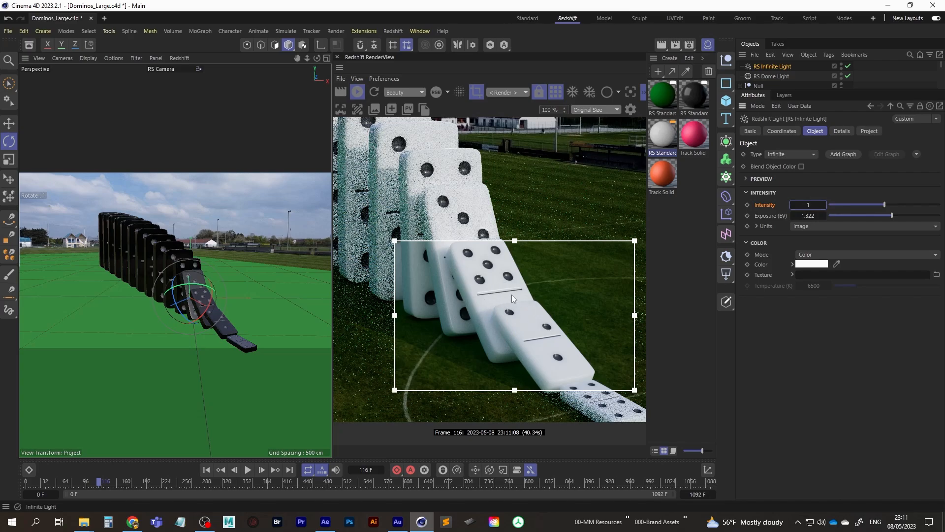
left_click(553, 93)
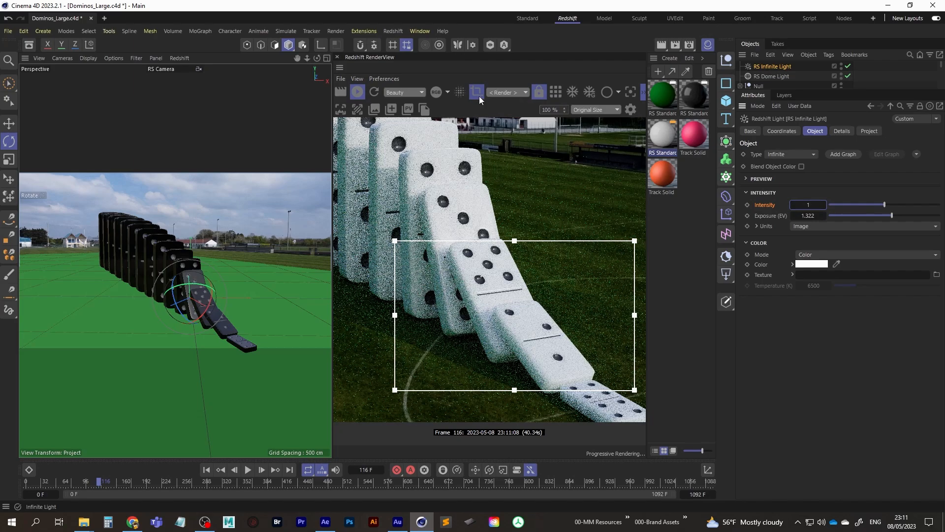
Step: Preview the full first frame fitted to the window without the render region, and stop the live render
left_click(477, 93)
left_click(596, 109)
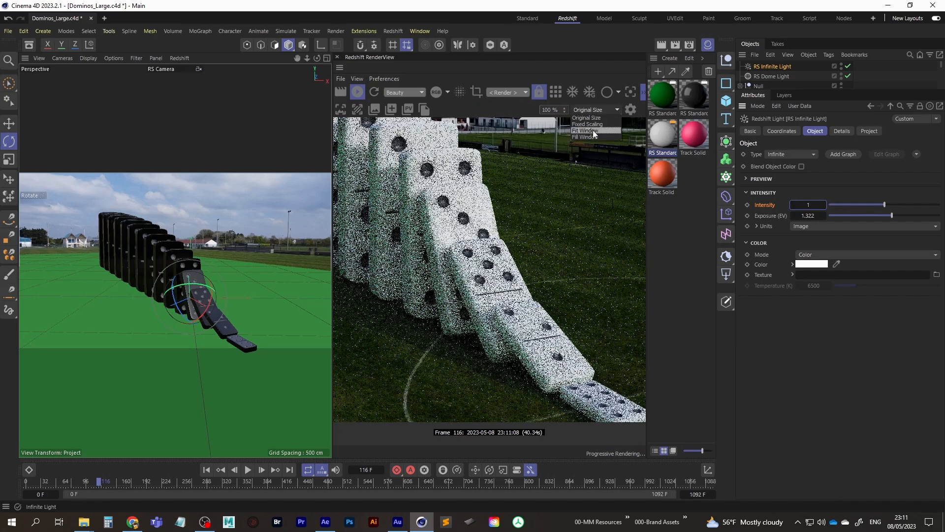
left_click(585, 131)
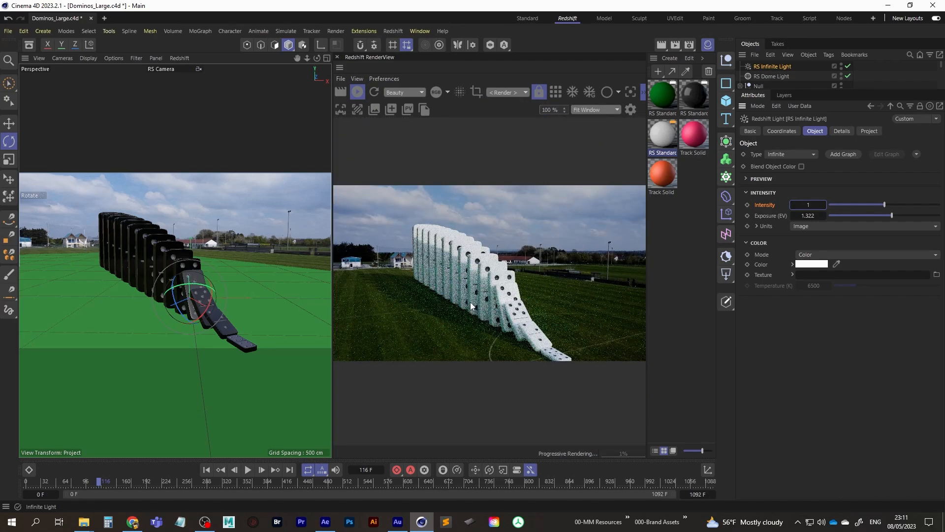
left_click(207, 470)
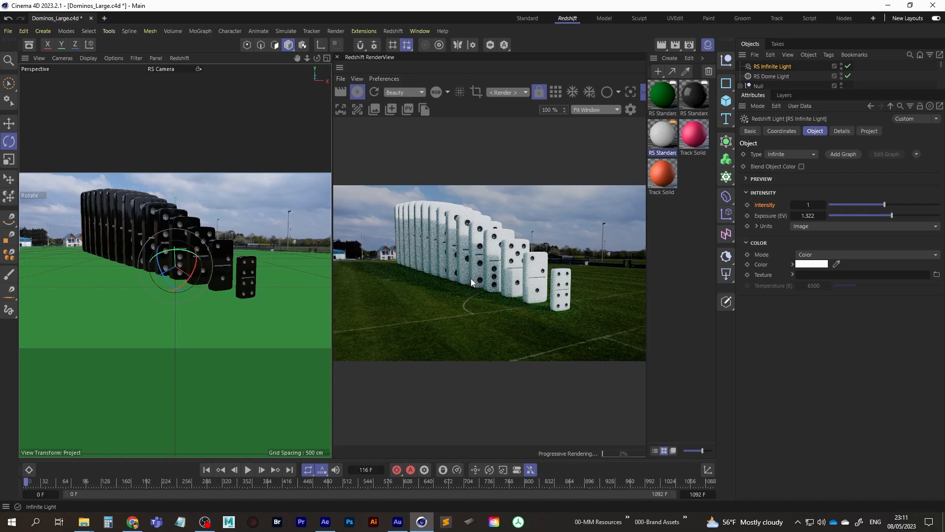
left_click(357, 91)
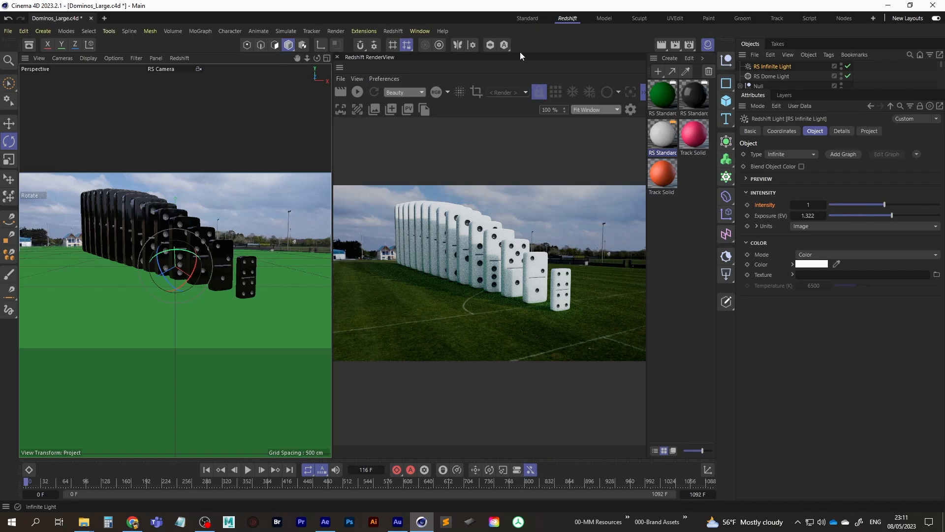
Step: Save the scene from the Standard layout and play the domino animation through to frame 423
left_click(527, 19)
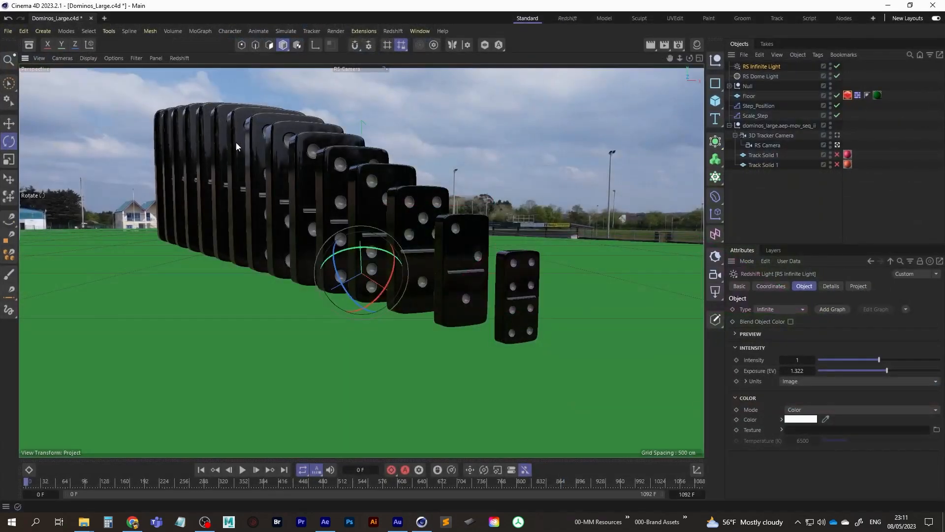
left_click(8, 31)
left_click(35, 168)
left_click(242, 471)
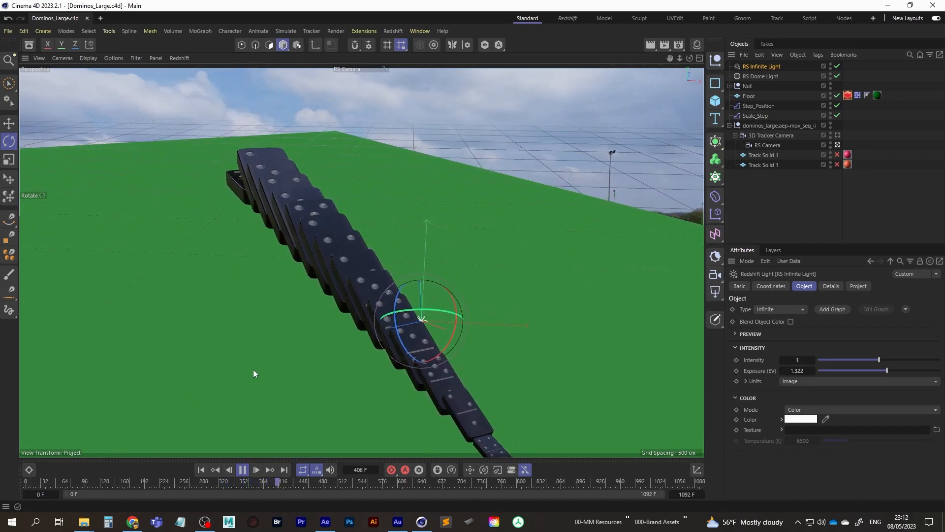
left_click(242, 470)
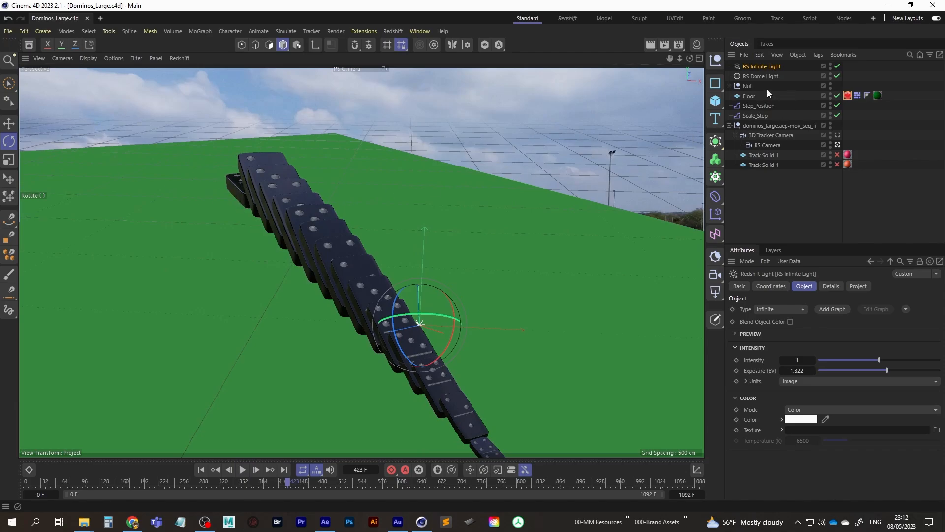
Step: Add a rectangle spline and set its plane to XZ, working in the Top view around the tracked camera
left_click(715, 83)
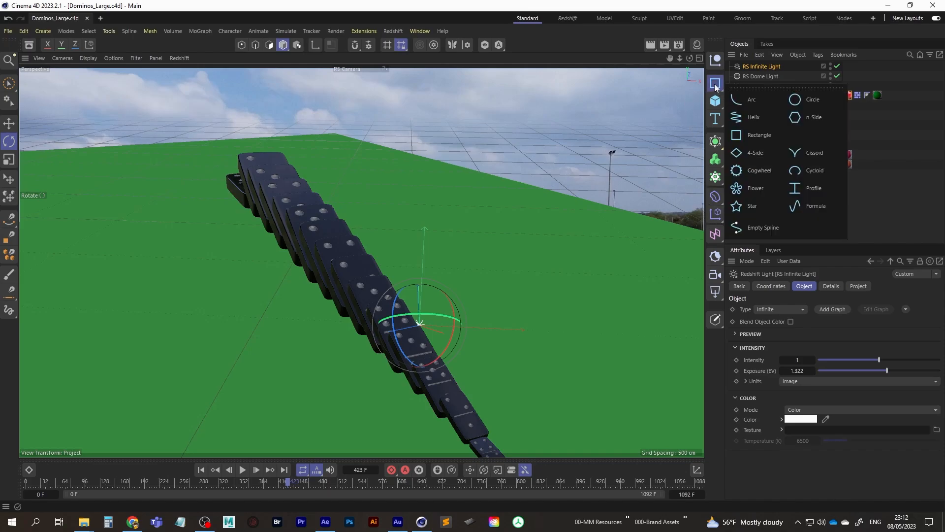
left_click(750, 136)
middle_click(412, 294)
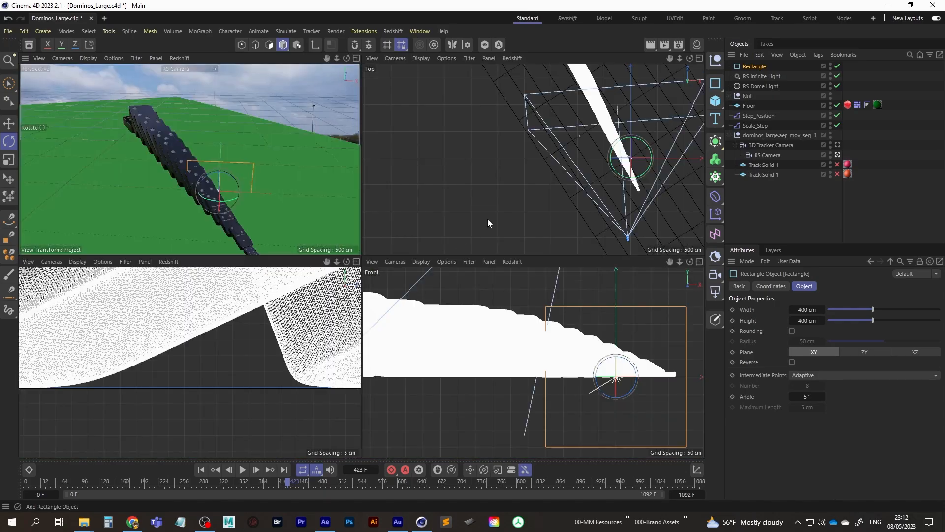
middle_click(488, 218)
right_click_drag(489, 188, 419, 233, "alt")
middle_click_drag(454, 219, 436, 274, "alt")
right_click_drag(491, 279, 566, 255, "alt")
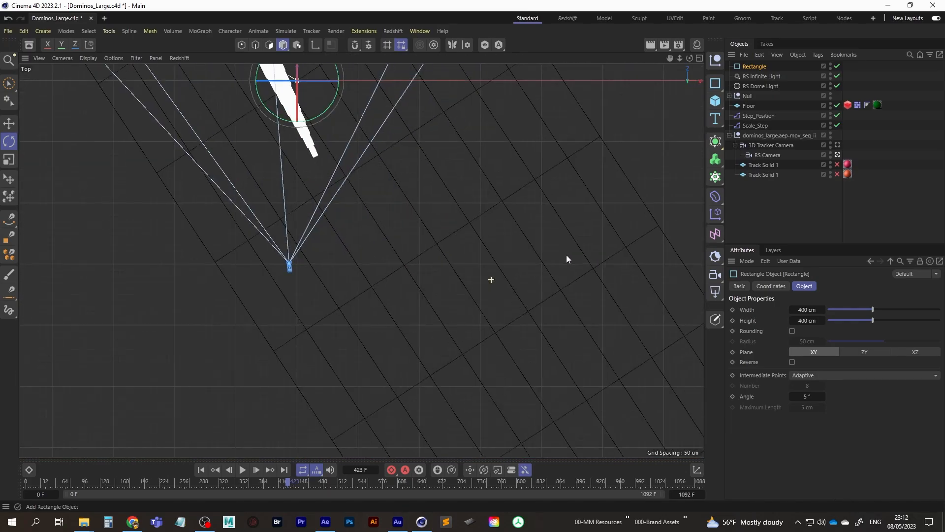
middle_click_drag(562, 266, 549, 337, "alt")
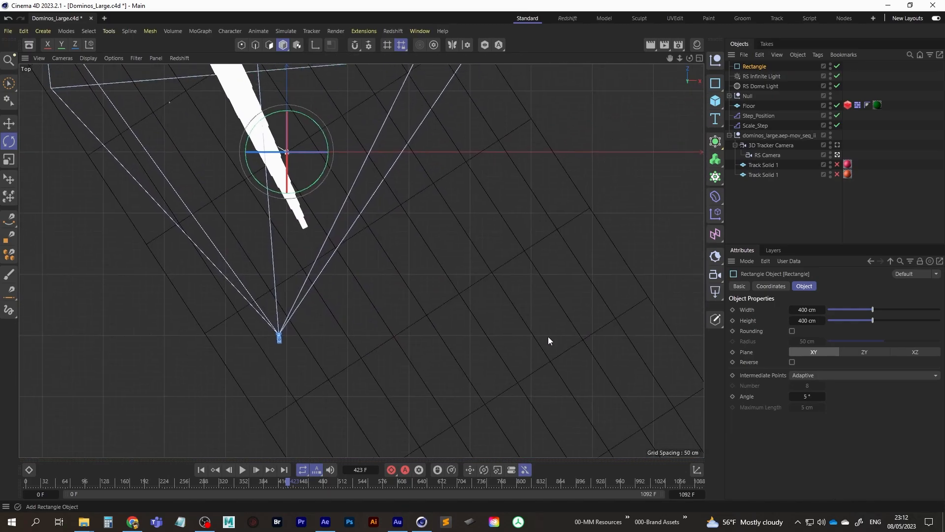
left_click(916, 354)
scroll(457, 320, "down", 5)
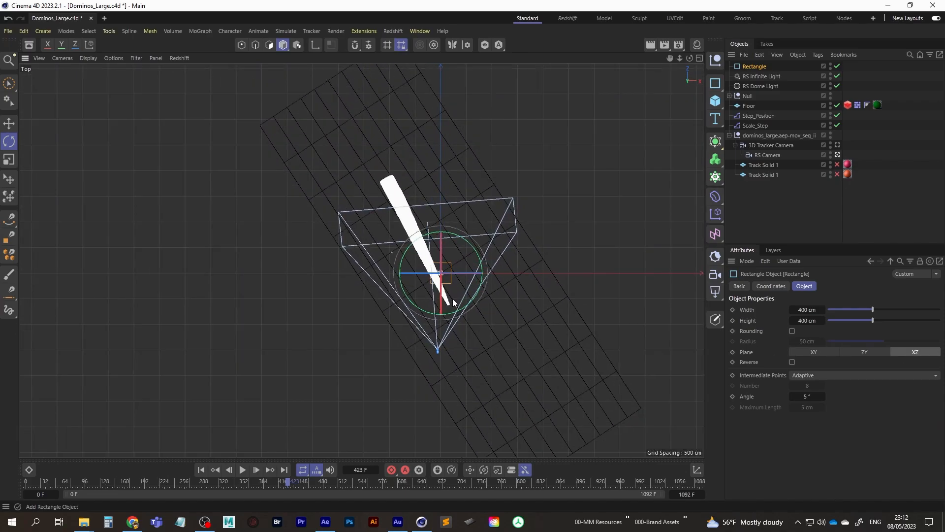
Step: Move the rectangle spline onto the large end of the domino row and rotate it to follow the row's angle
key("e")
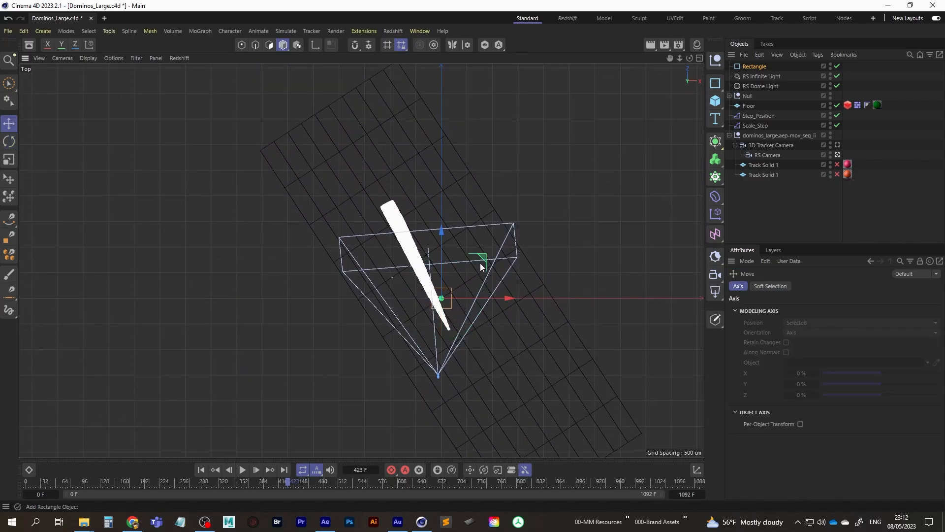
left_click_drag(480, 258, 426, 167)
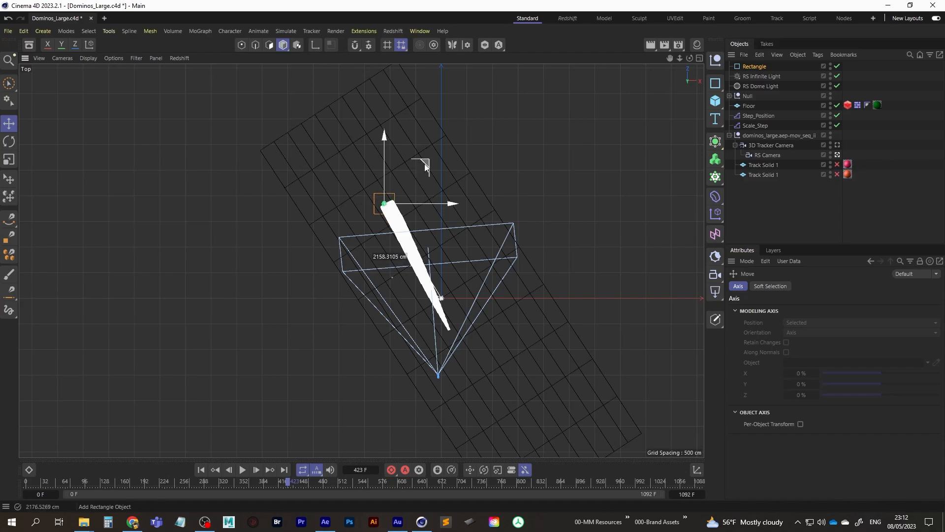
scroll(406, 222, "up", 6)
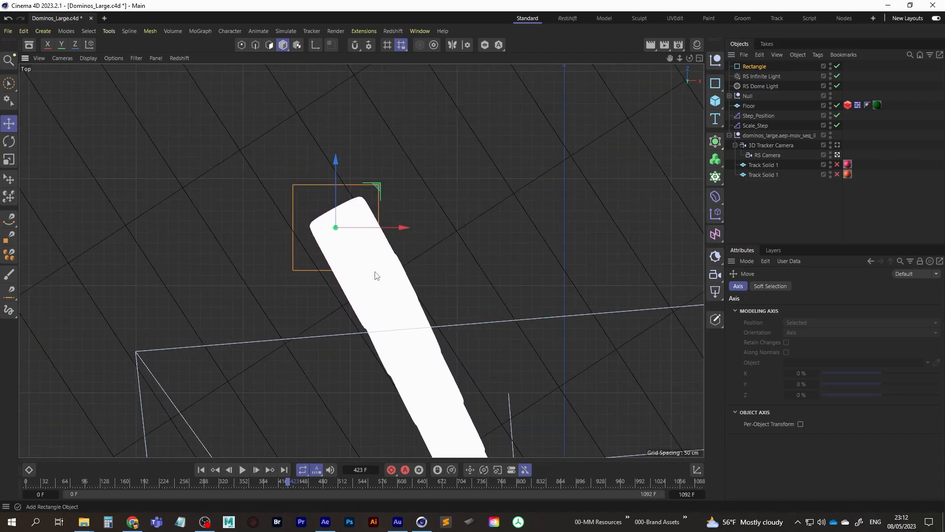
key("r")
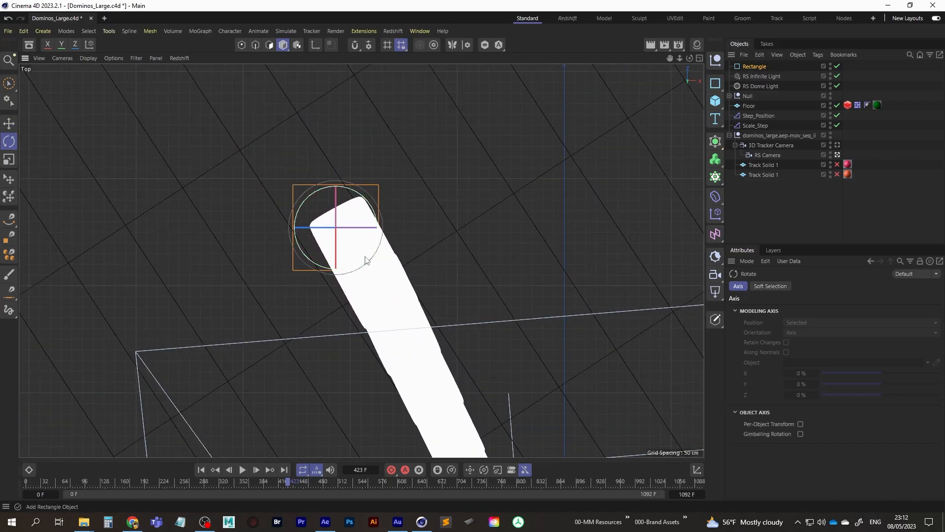
left_click_drag(367, 259, 383, 245)
Step: Shift the rectangle to centre it over the largest domino and fine-tune its rotation to match the domino's edges
key("e")
scroll(355, 222, "up", 3)
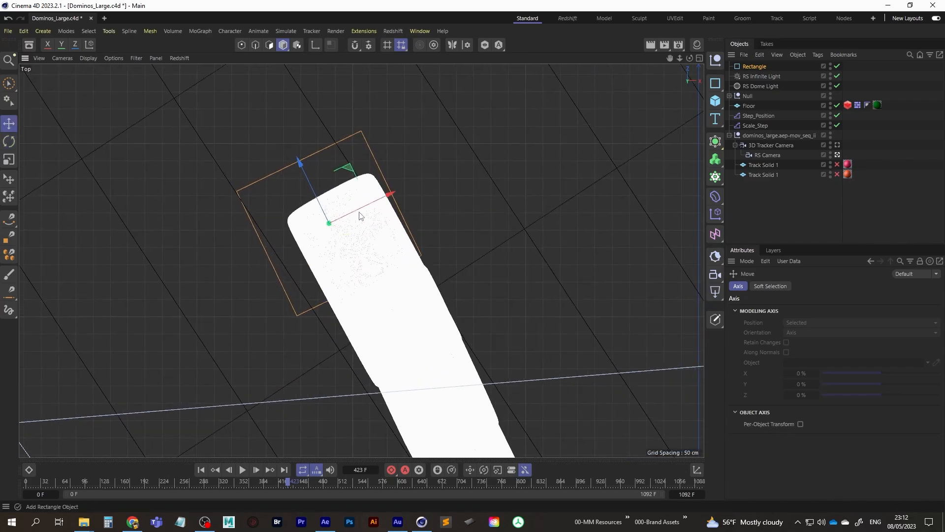
left_click_drag(346, 169, 365, 183)
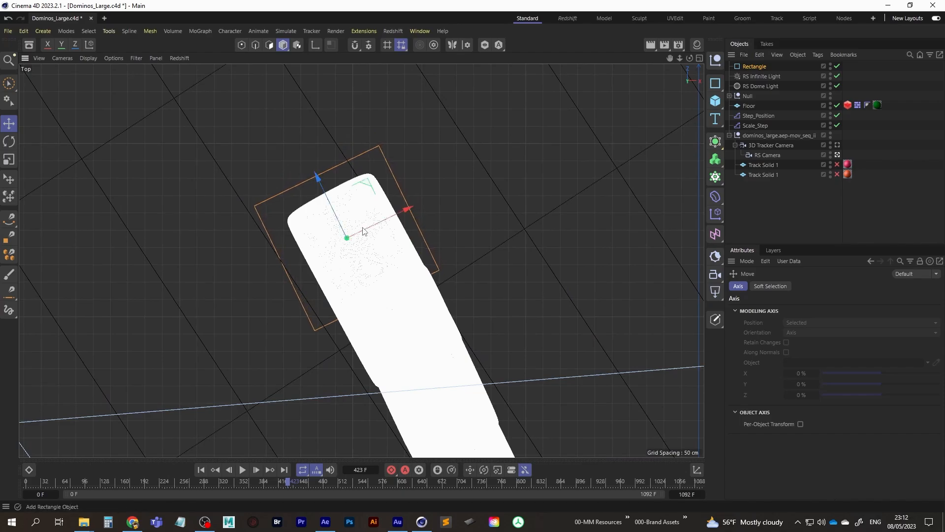
scroll(365, 226, "up", 1)
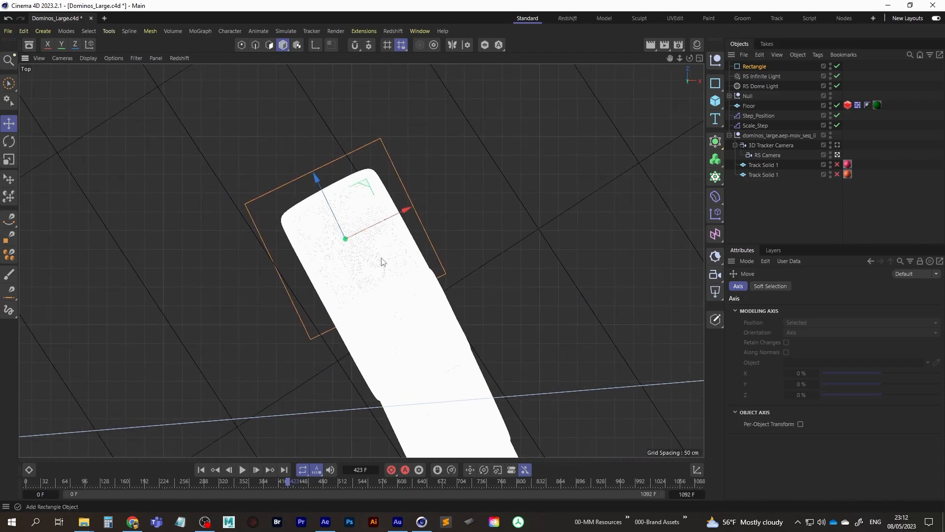
key("r")
left_click_drag(383, 266, 384, 258)
Step: Switch the perspective view from the tracked camera to the Default Camera and frame the largest fallen domino up close
middle_click(407, 235)
middle_click(264, 197)
left_click(354, 70)
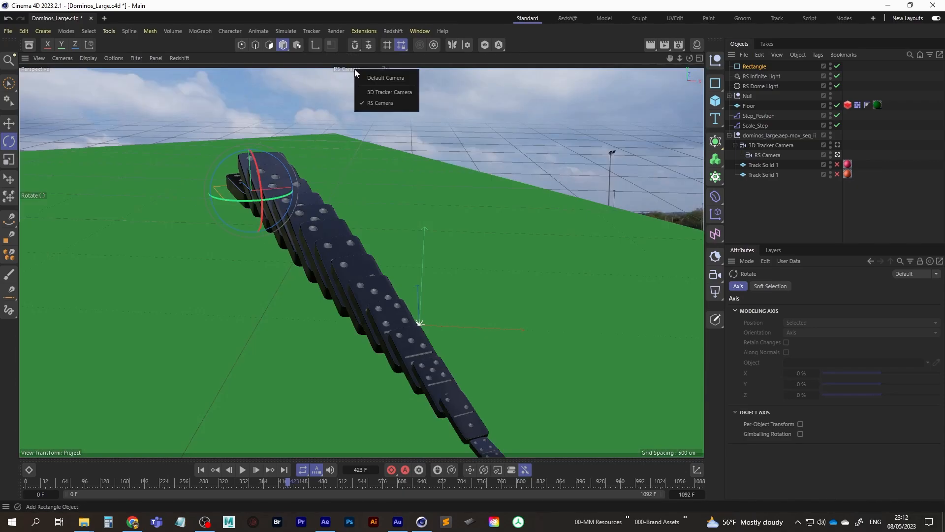
left_click(380, 79)
middle_click_drag(184, 310, 408, 296, "alt")
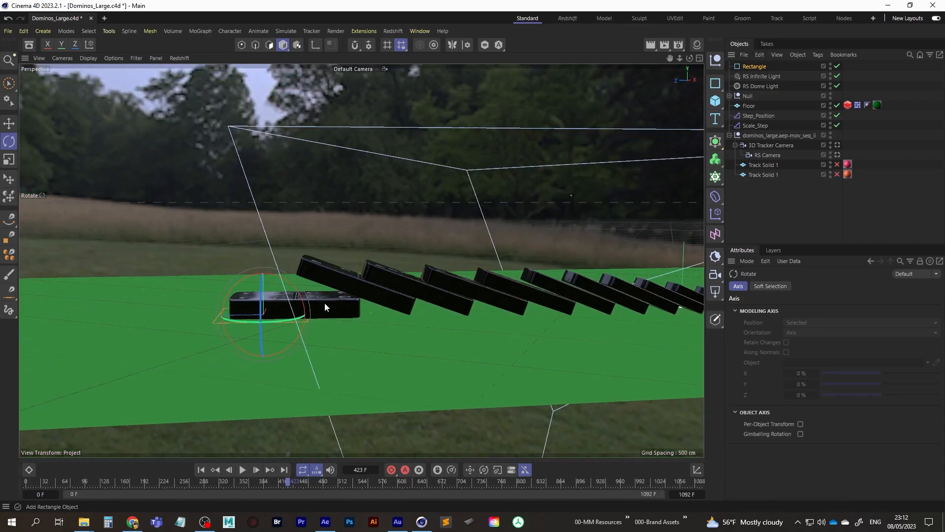
left_click_drag(324, 302, 315, 308, "alt")
right_click_drag(315, 308, 360, 312, "alt")
Step: Make the rectangle narrower and longer to suit the largest fallen domino's footprint, and slide it lengthwise beneath that domino
left_click(750, 67)
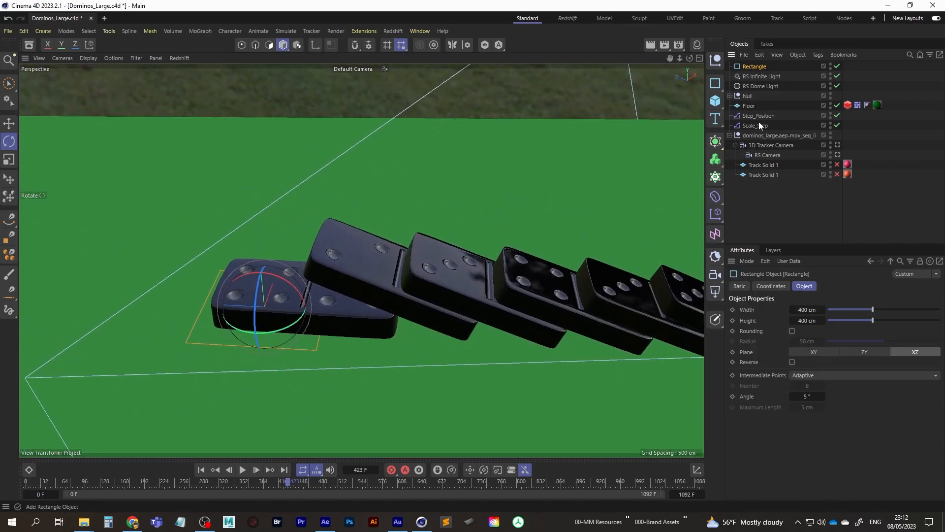
left_click_drag(802, 310, 938, 316)
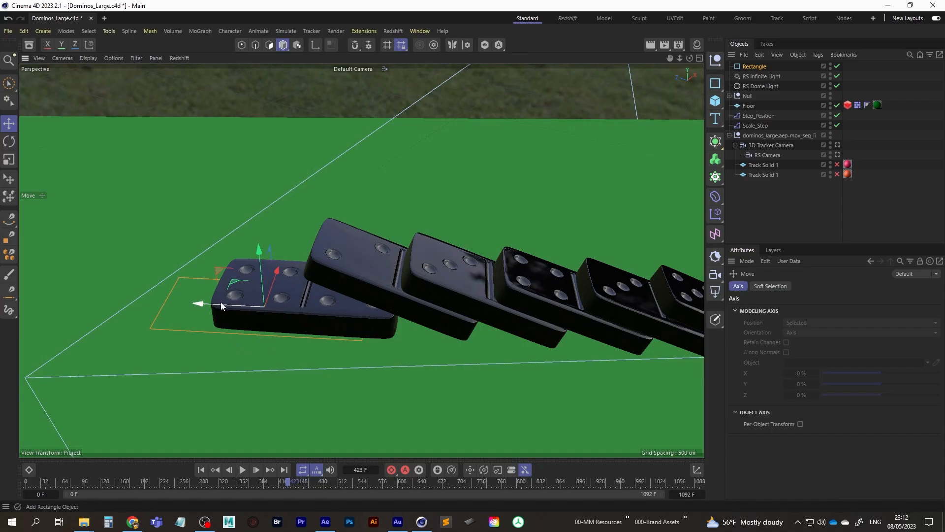
left_click_drag(200, 304, 243, 303)
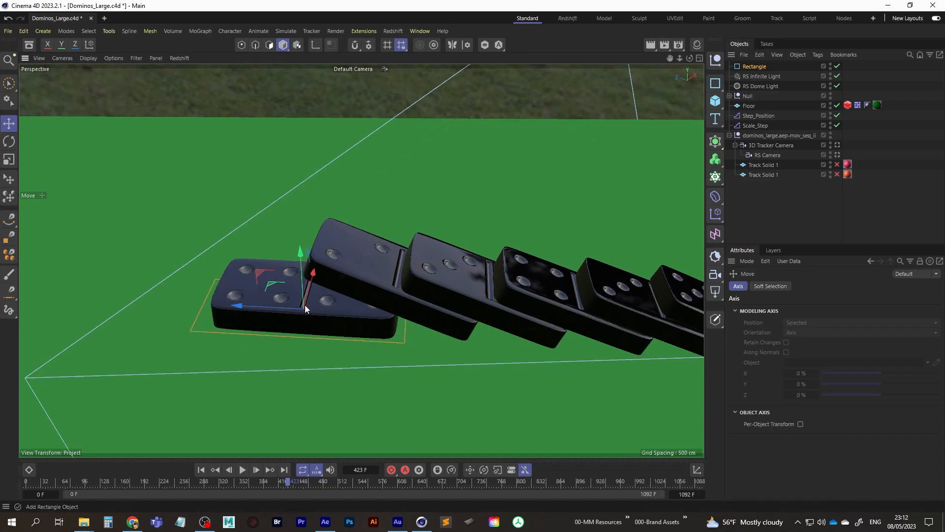
Step: In the Top view, move the rectangle spline lengthwise along the last fallen domino so its end edge fits the domino's end
left_click_drag(305, 305, 184, 363, "alt")
middle_click_drag(403, 326, 388, 303, "alt")
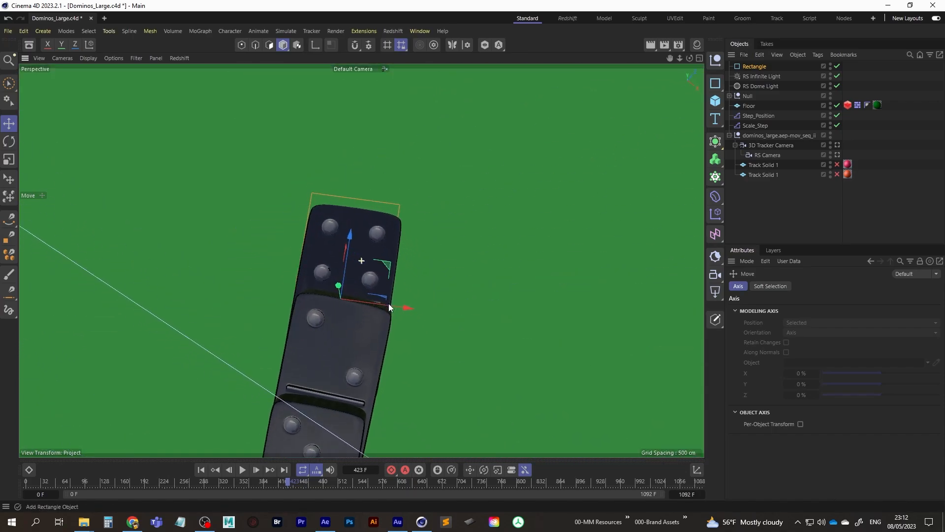
middle_click(389, 303)
middle_click(399, 221)
scroll(402, 235, "up", 4)
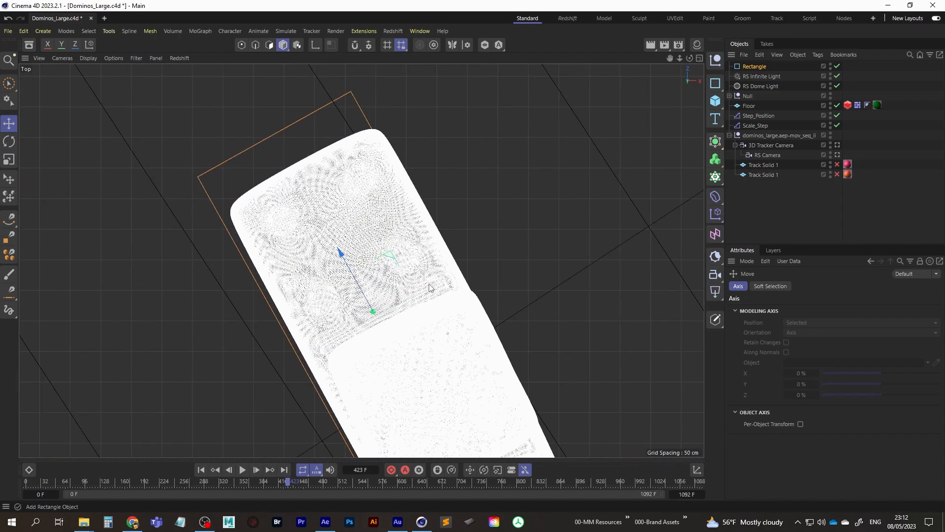
left_click_drag(339, 251, 371, 285)
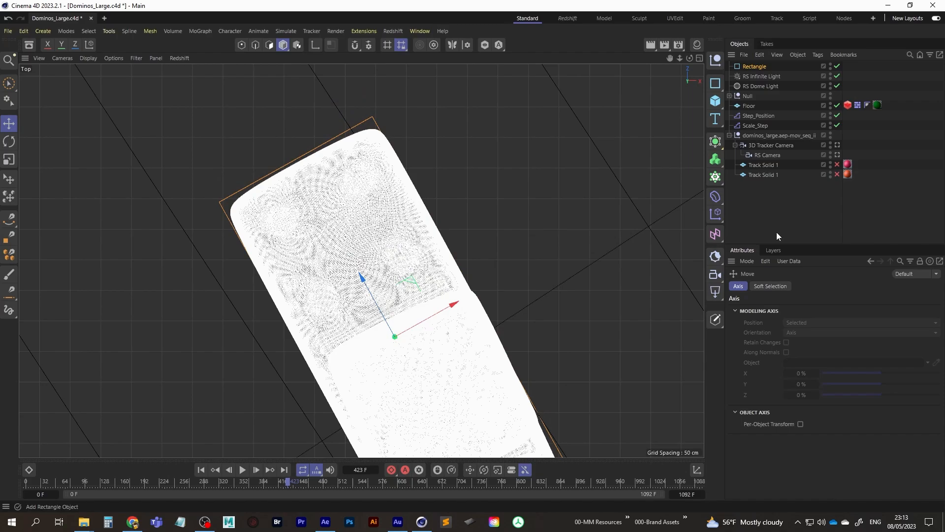
Step: Set the rectangle's heading rotation to about 28.36° to align it with the fallen domino
left_click(759, 67)
left_click(770, 287)
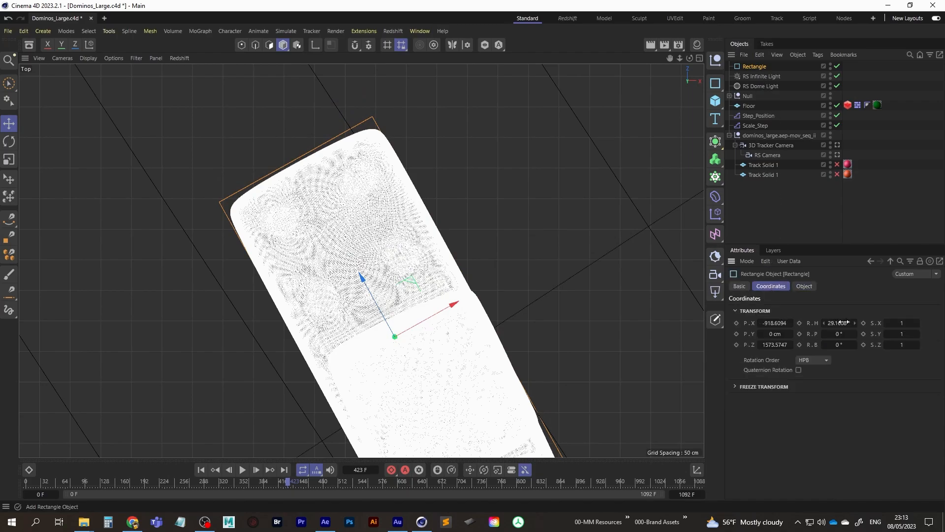
left_click_drag(837, 323, 841, 323)
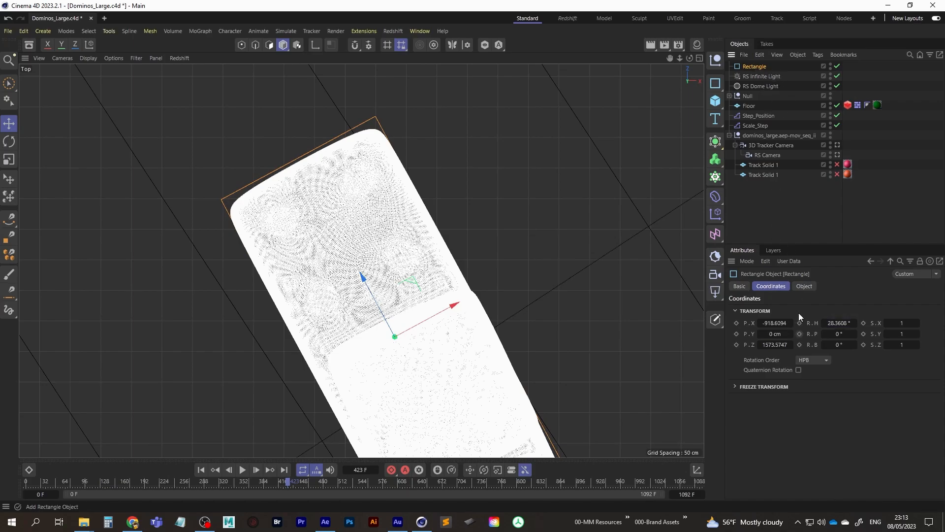
Step: Resize the rectangle to 299 cm wide and 584 cm high, shifting it lengthwise to fit the domino's footprint
left_click(804, 286)
left_click_drag(810, 310, 802, 321)
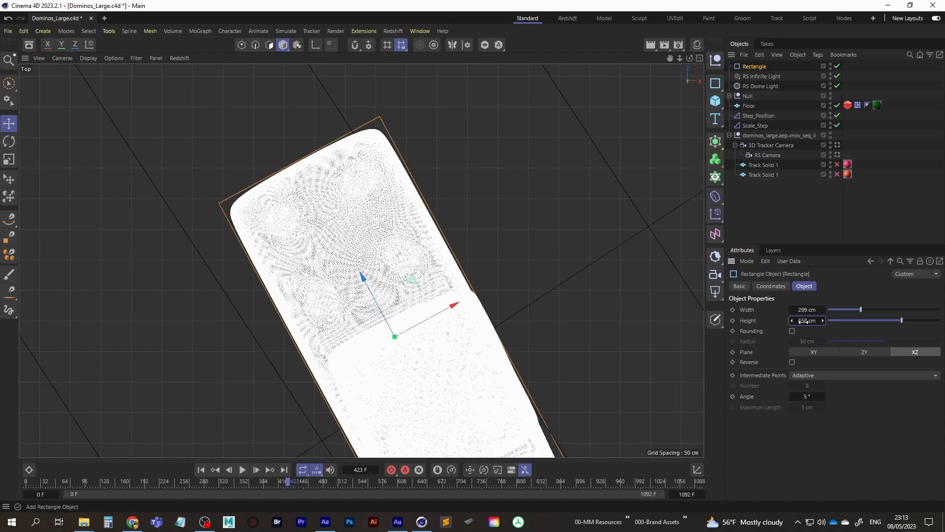
scroll(376, 251, "down", 6)
middle_click_drag(385, 382, 427, 265, "alt")
scroll(417, 236, "up", 4)
left_click_drag(347, 191, 338, 181)
left_click_drag(807, 321, 782, 320)
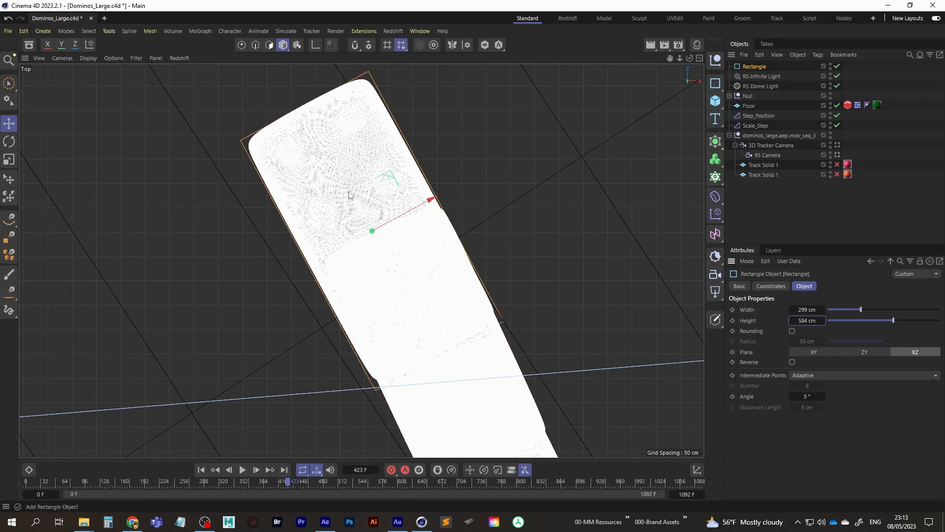
Step: Enable rounding on the rectangle in the Perspective view and set the corner radius to 46.9 cm
key("F1")
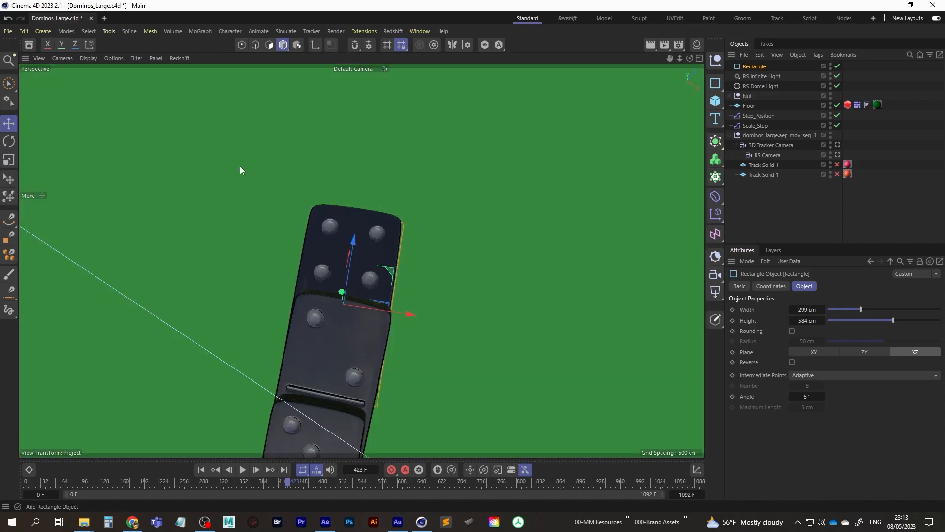
left_click_drag(344, 263, 436, 288, "alt")
right_click_drag(345, 269, 418, 230, "alt")
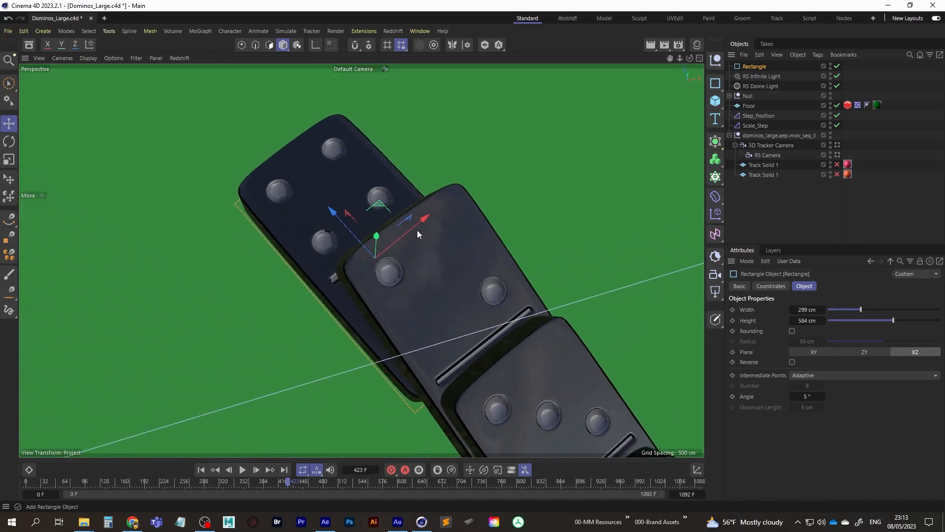
left_click_drag(357, 245, 260, 216, "alt")
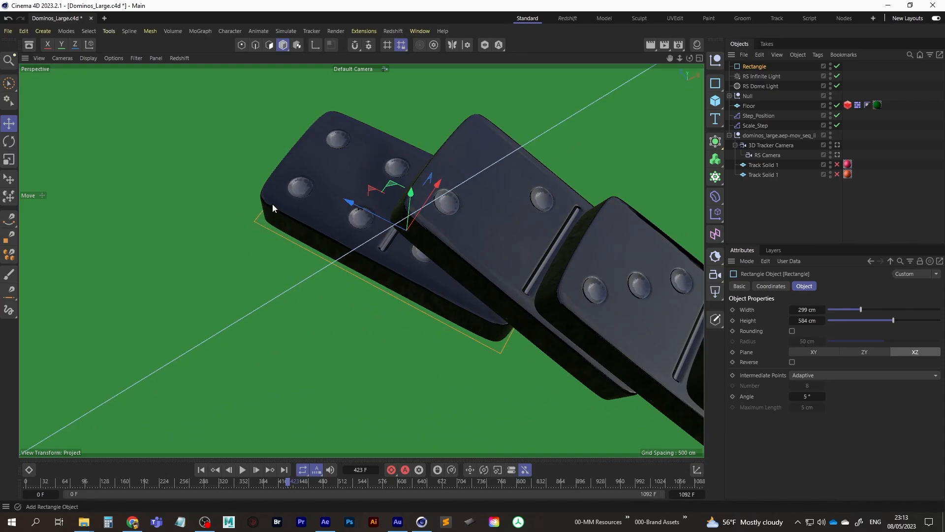
left_click(792, 331)
scroll(346, 239, "up", 3)
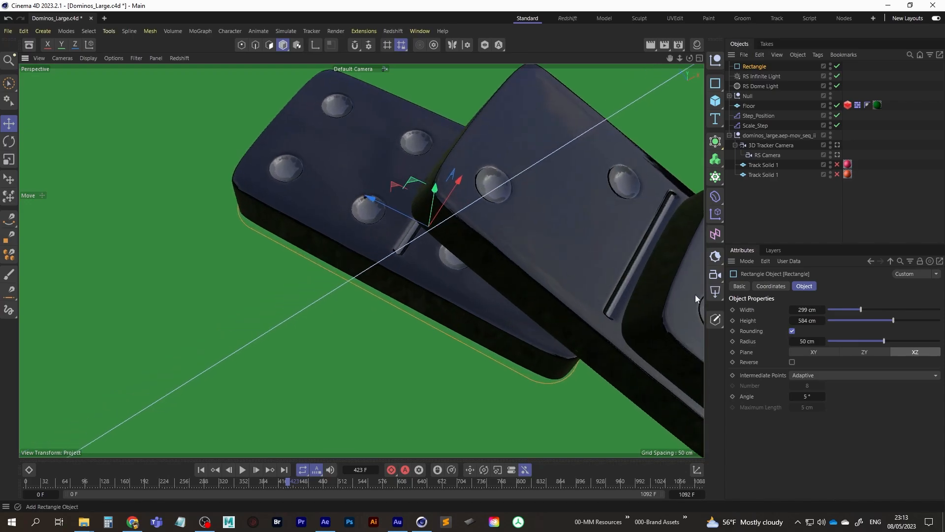
mouse_move(793, 341)
left_mouse_down()
mouse_move(773, 347)
mouse_move(793, 345)
left_mouse_up()
scroll(660, 338, "up", 2)
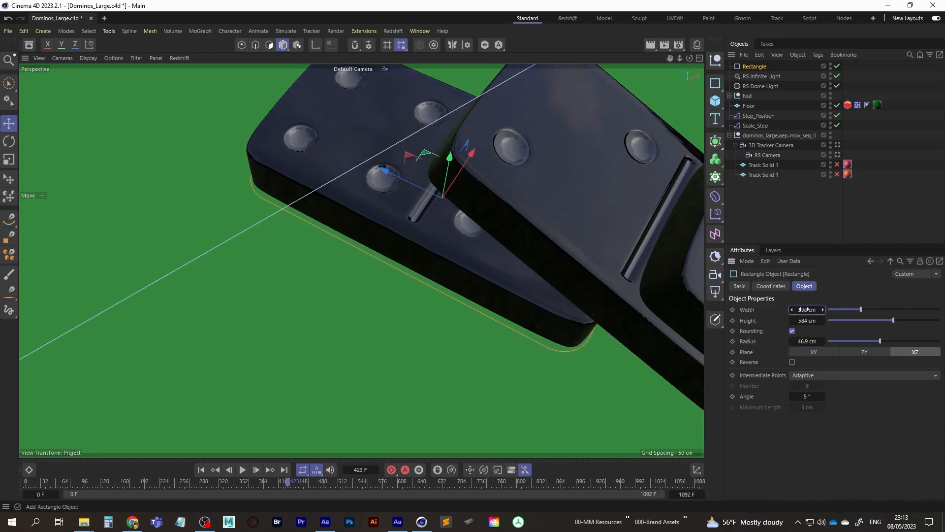
Step: Set the rectangle's width to 291.3 cm and nudge it along its X axis to centre it under the domino
left_click_drag(807, 309, 770, 316)
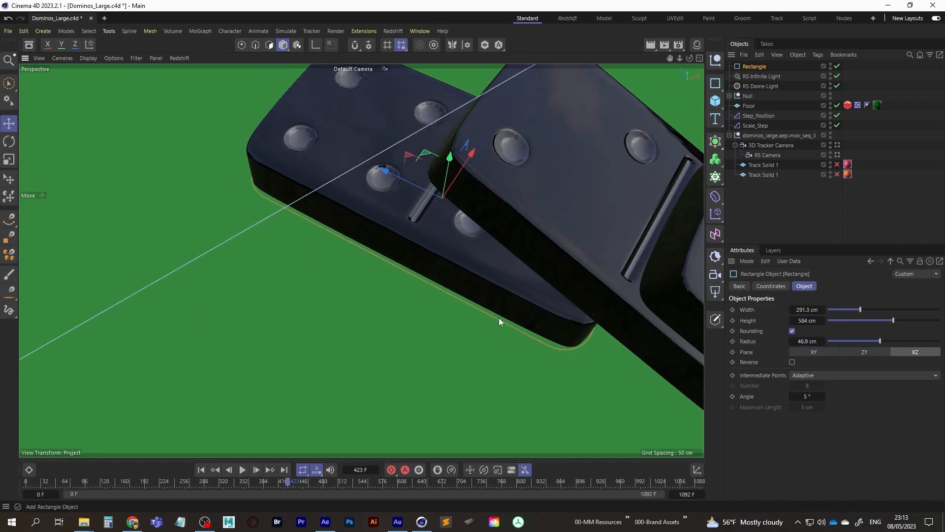
left_click_drag(498, 318, 394, 344, "alt")
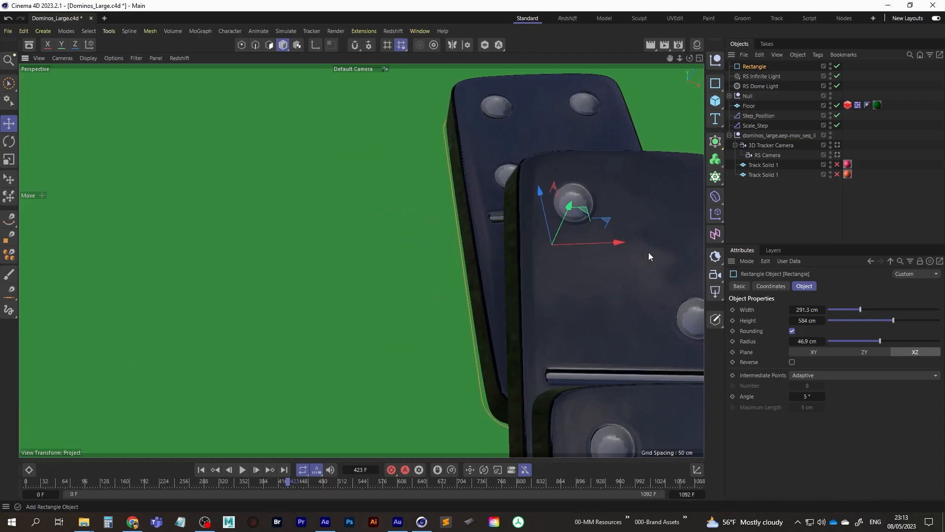
left_click_drag(616, 244, 434, 264)
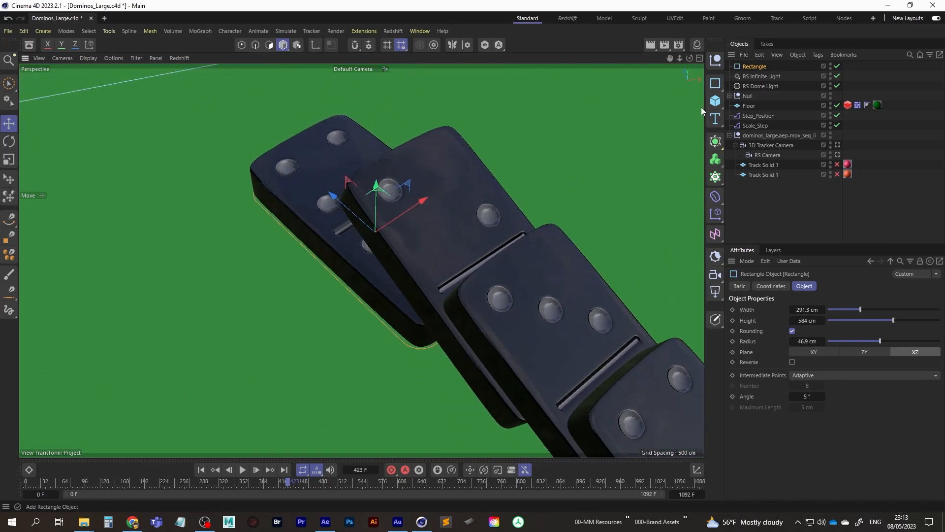
Step: Save the project, and add a Pyro Emitter simulation tag to the rectangle
left_click(8, 31)
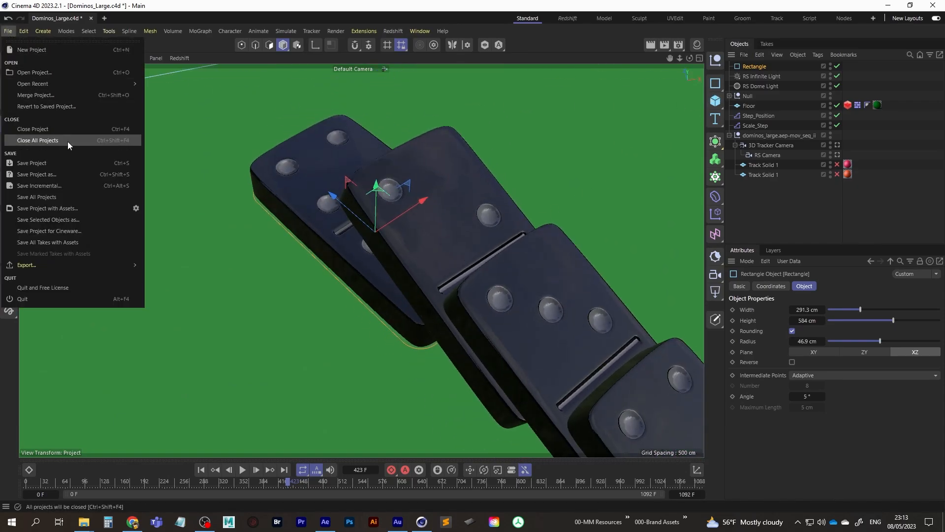
left_click(52, 163)
right_click(753, 68)
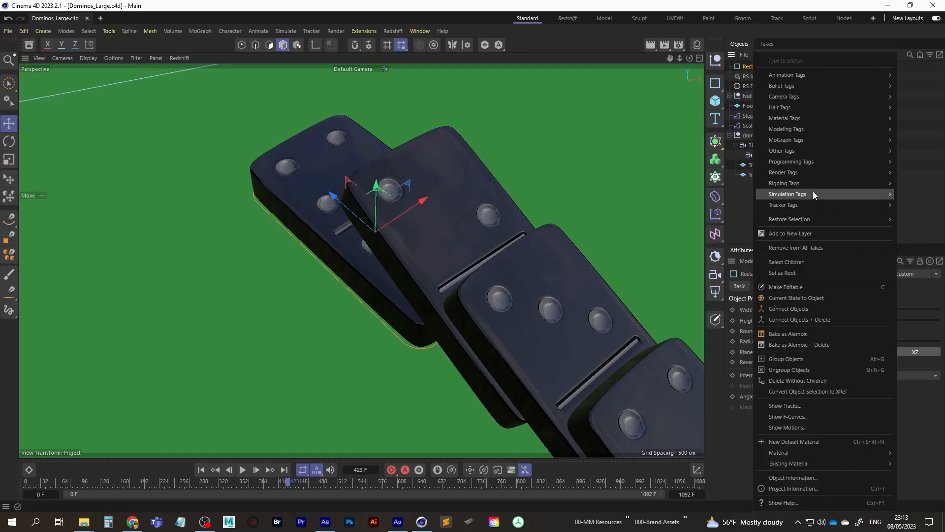
mouse_move(813, 194)
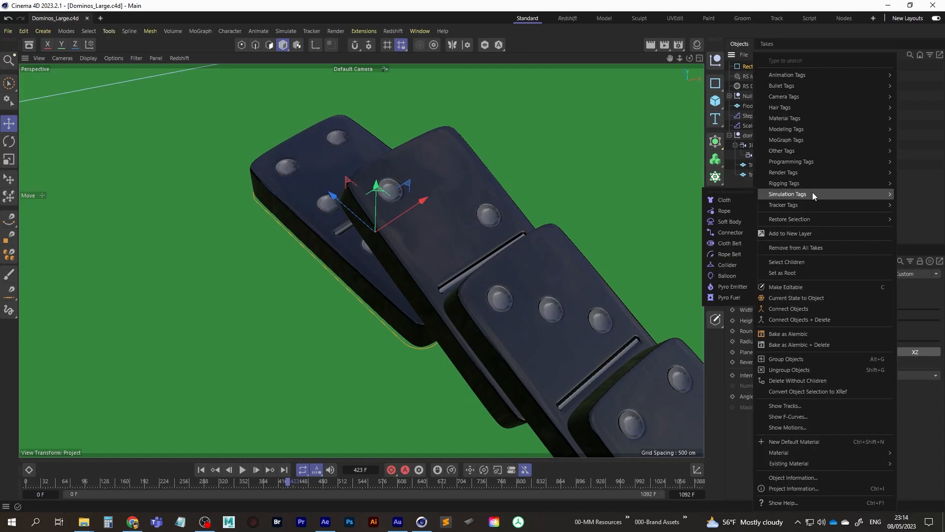
left_click(735, 287)
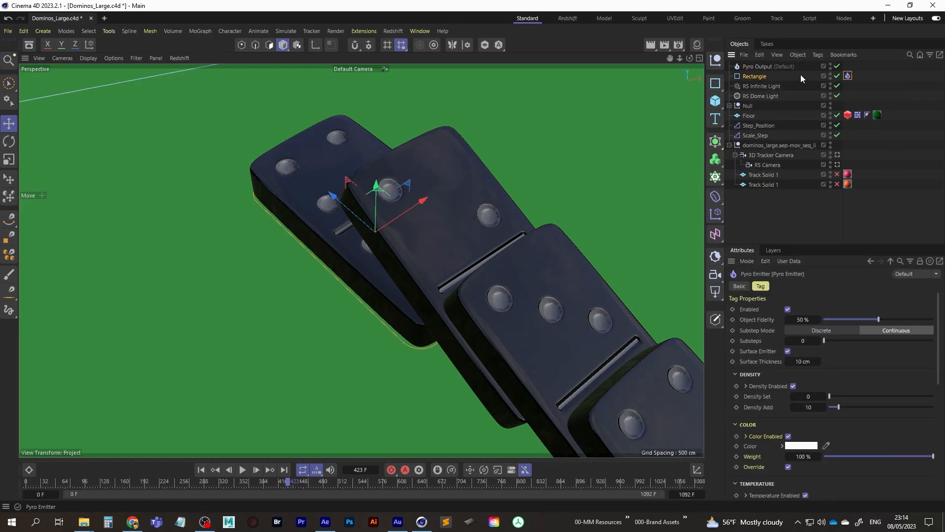
Step: Play the animation from the current frame to check the rectangle's pyro emission, and view the emitter's basic properties
left_click(243, 470)
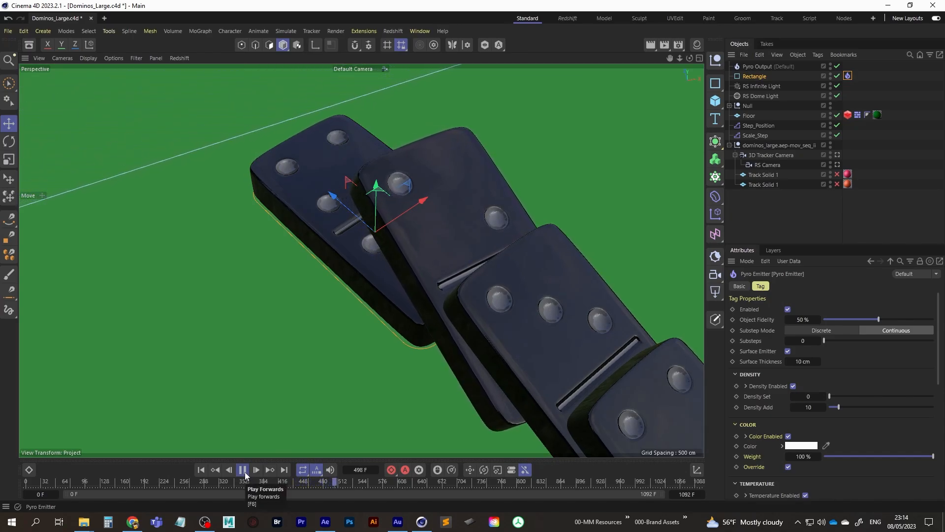
left_click(244, 472)
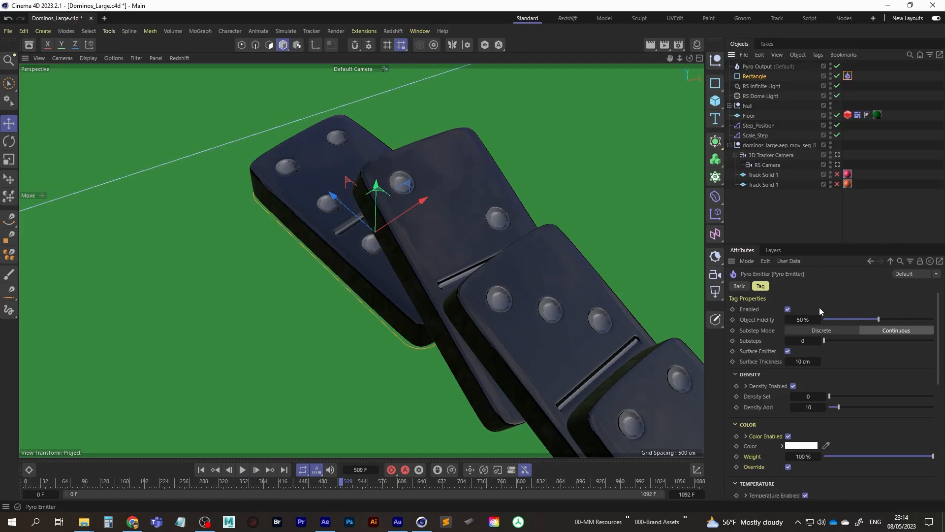
left_click(740, 287)
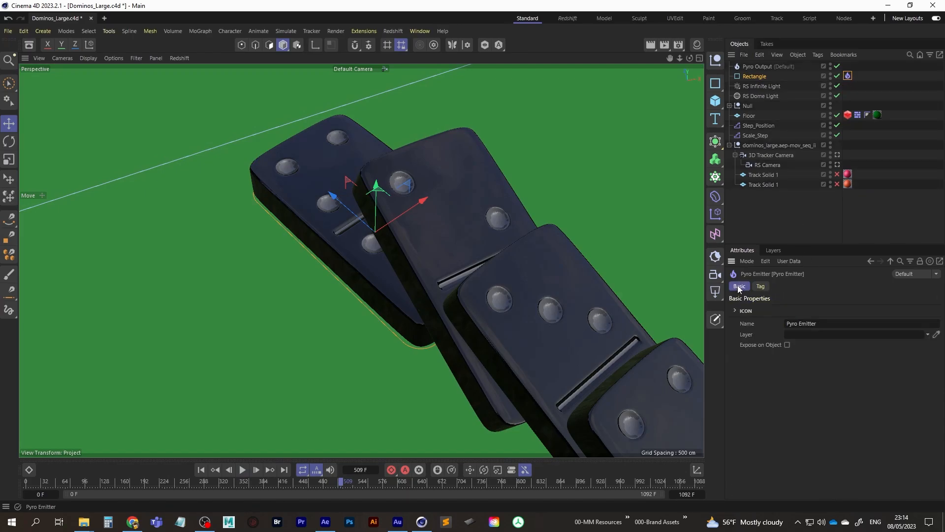
left_click(753, 77)
right_click(752, 76)
mouse_move(803, 85)
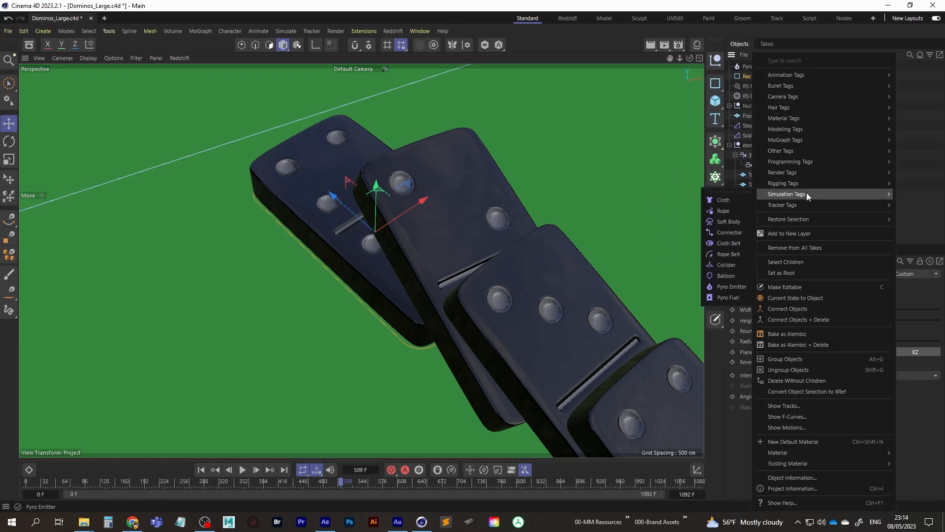
left_click(732, 287)
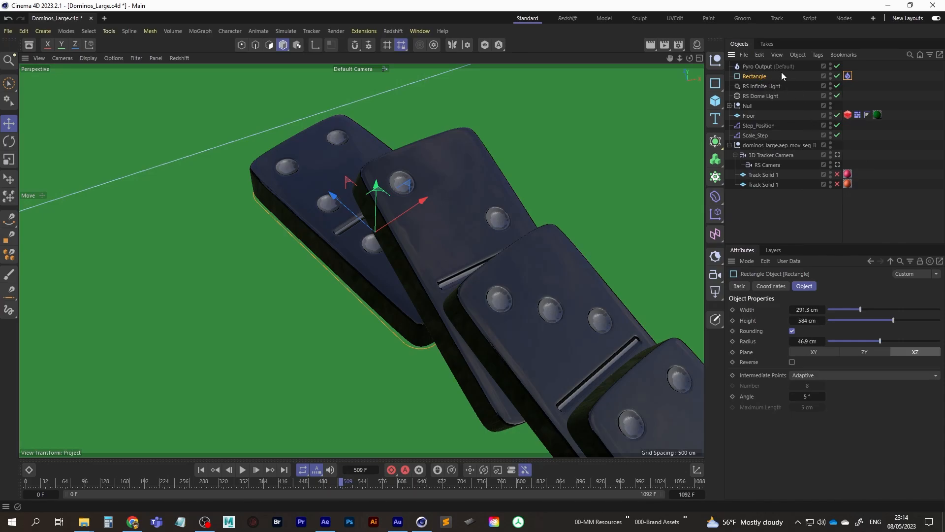
Step: Show the Pyro Output's properties and play the fire simulation from the first frame to about frame 38
left_click(762, 67)
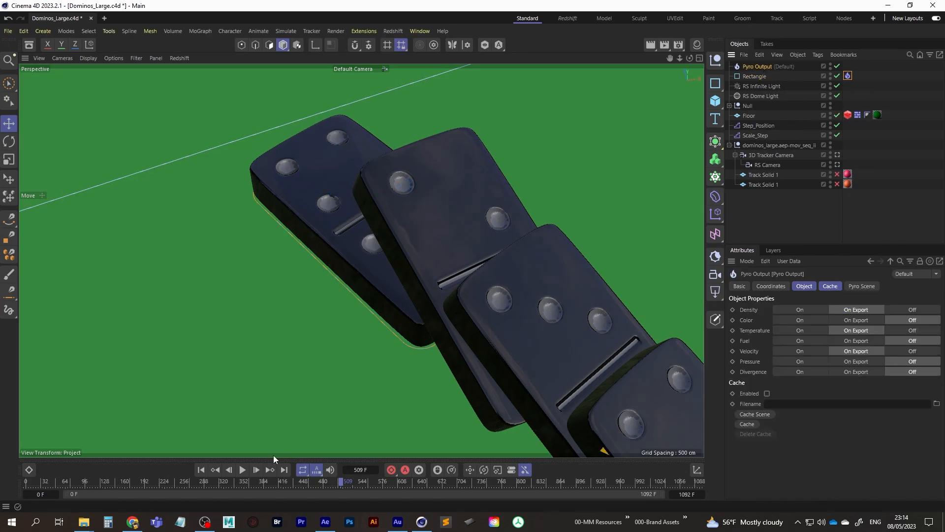
left_click(199, 470)
left_click(243, 470)
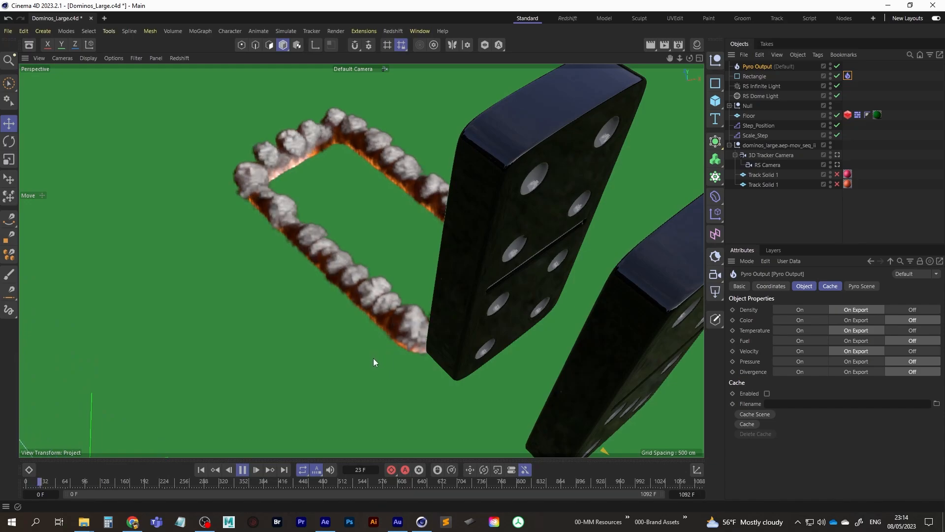
left_click(243, 472)
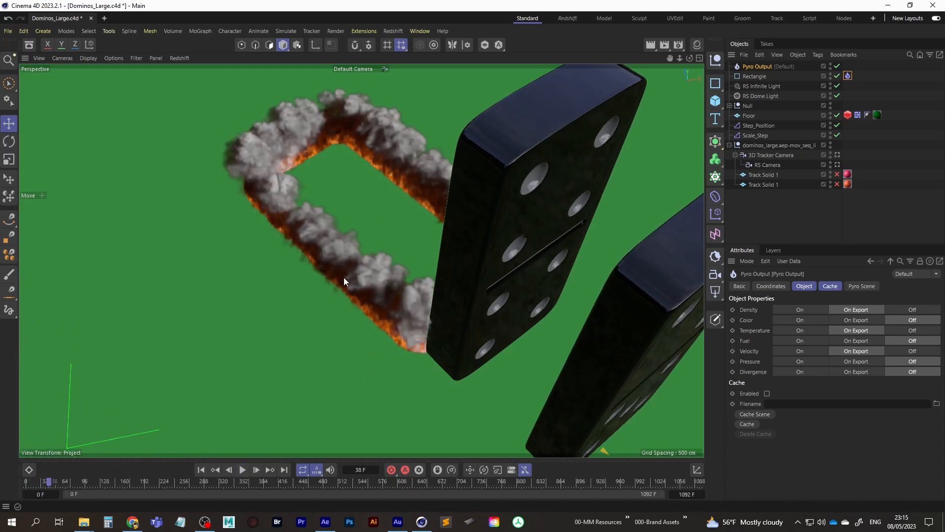
middle_click_drag(344, 277, 350, 270, "alt")
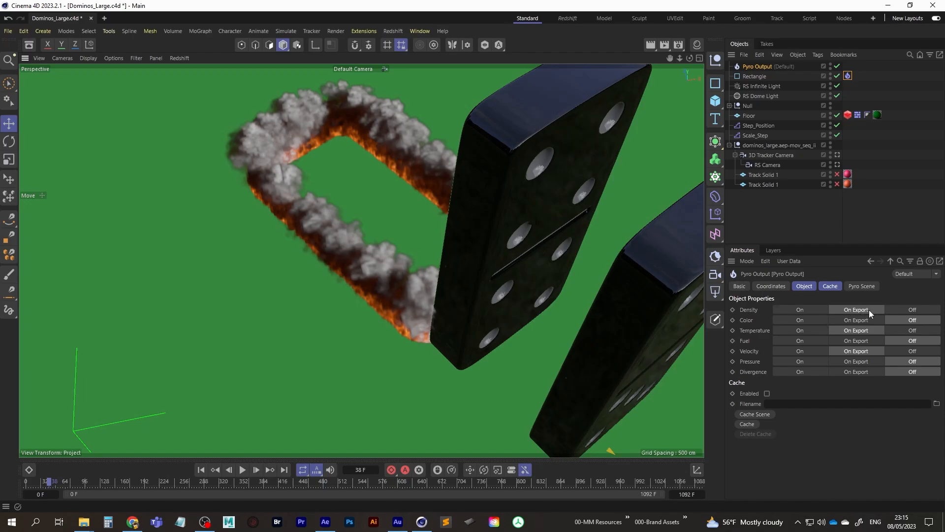
Step: In the Pyro Output's object properties, set Density to On and both Temperature and Velocity to Off
left_click(799, 310)
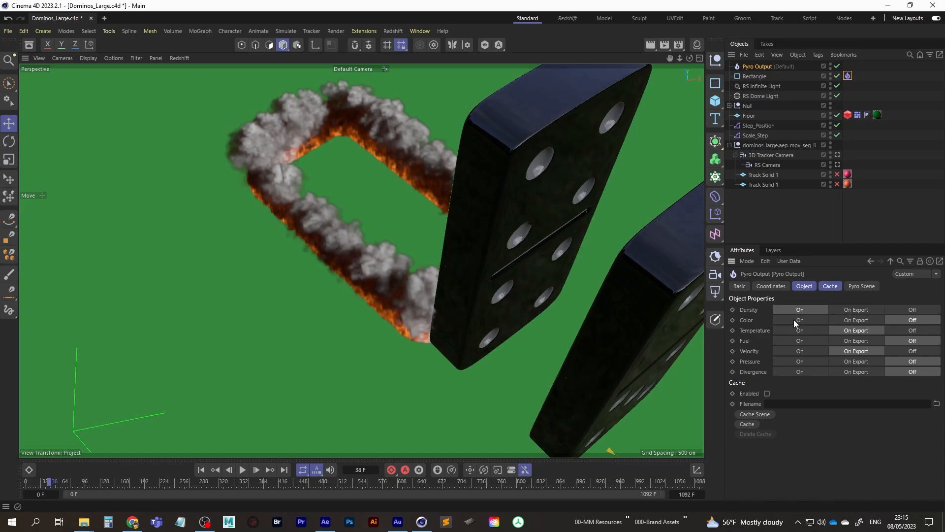
left_click(903, 330)
left_click(903, 350)
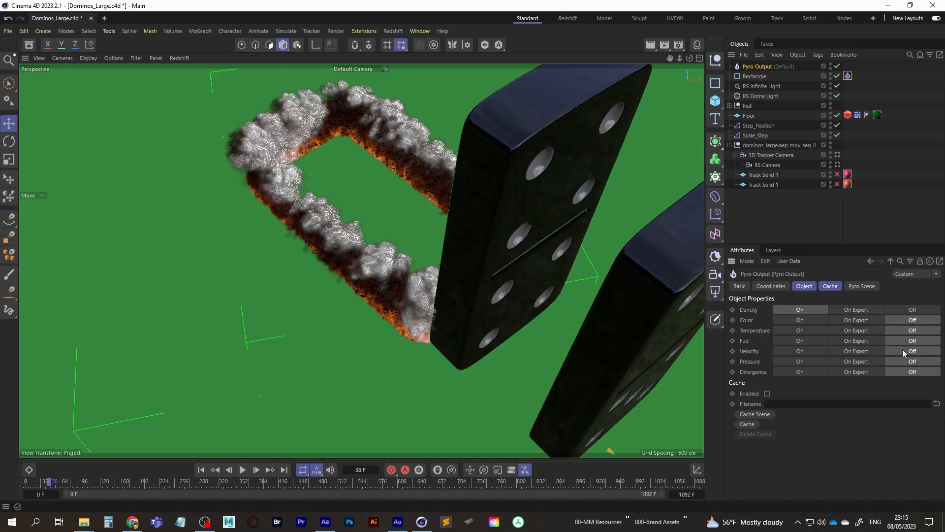
Step: Replay the pyro simulation from the start to about frame 15, inspect the smoke around the rectangle, and return to the first frame
left_click(201, 469)
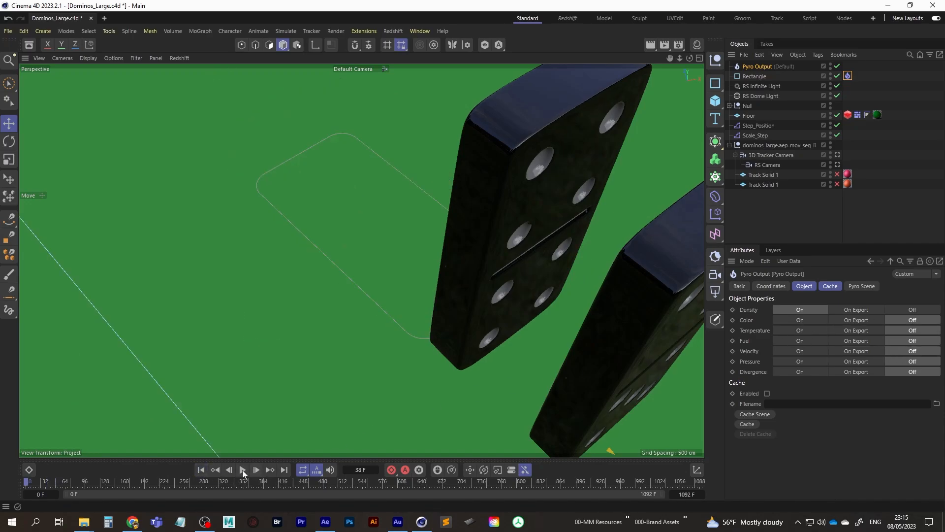
left_click(243, 469)
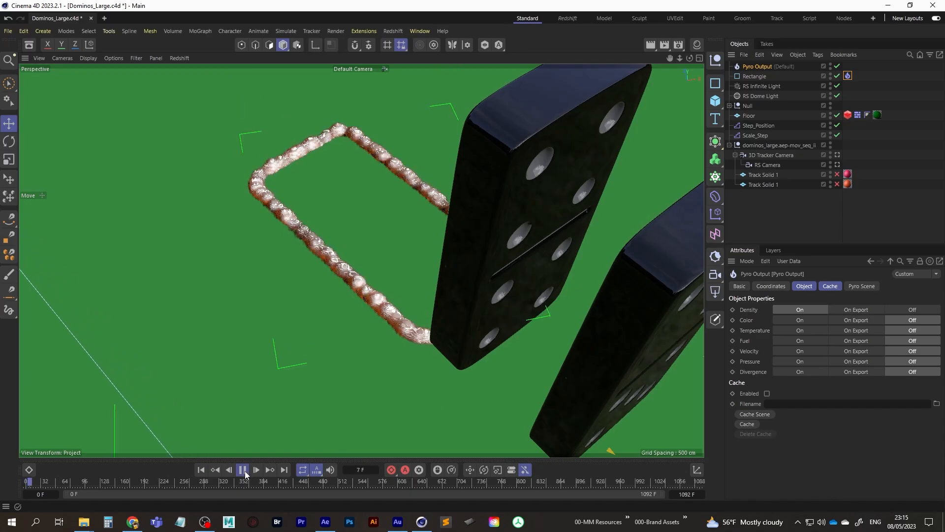
left_click(242, 470)
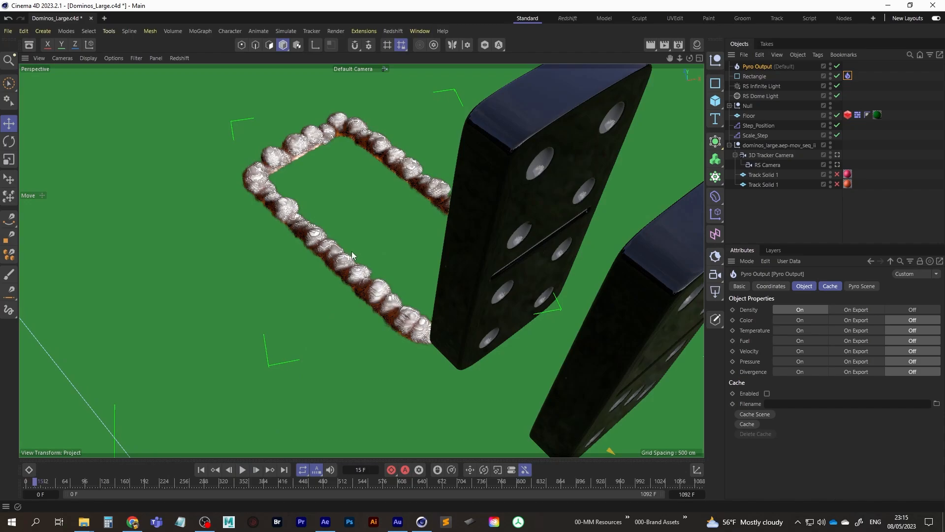
mouse_move(323, 312)
left_mouse_down("alt")
mouse_move(306, 274)
mouse_move(327, 285)
mouse_move(324, 329)
left_mouse_up("alt")
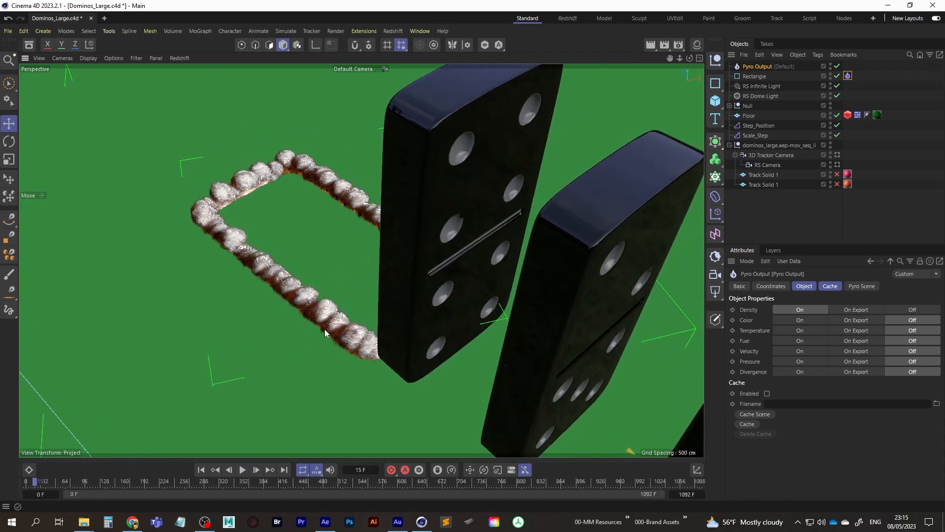
left_click(200, 470)
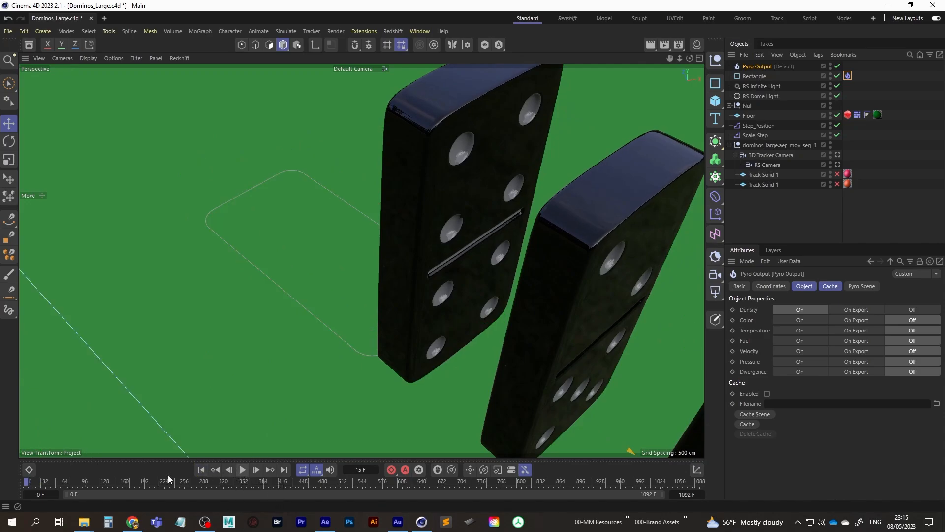
Step: Find the moment the last domino lands by scrubbing and stepping through the animation, and stop at frame 375
left_click_drag(28, 483, 255, 478)
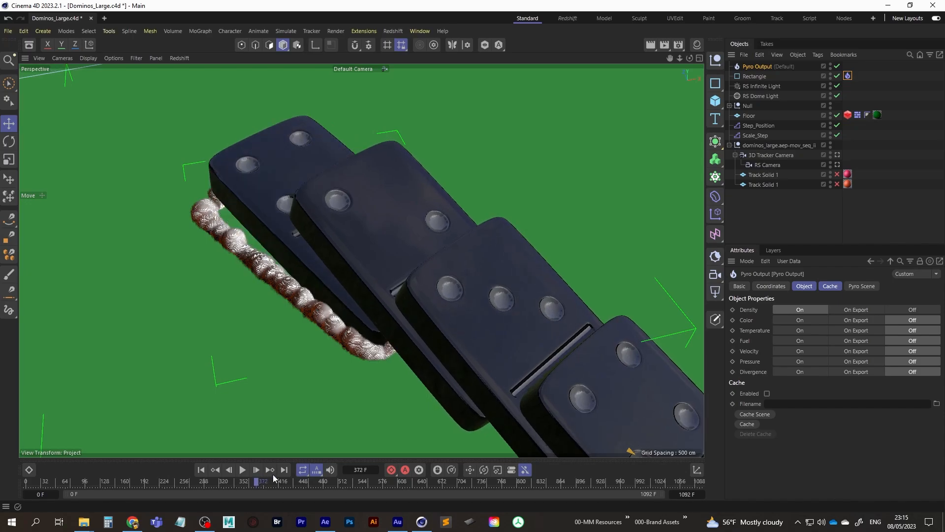
left_click_drag(335, 298, 381, 278, "alt")
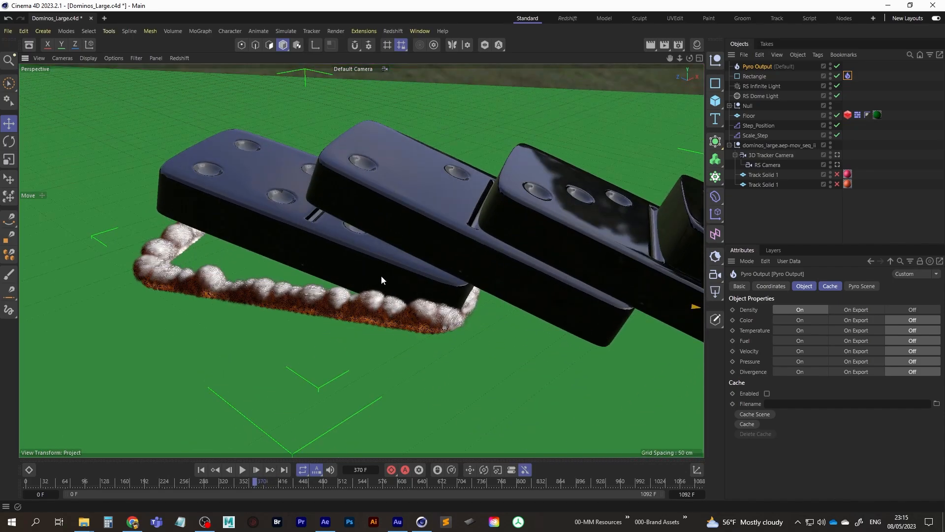
key("g")
key("g")
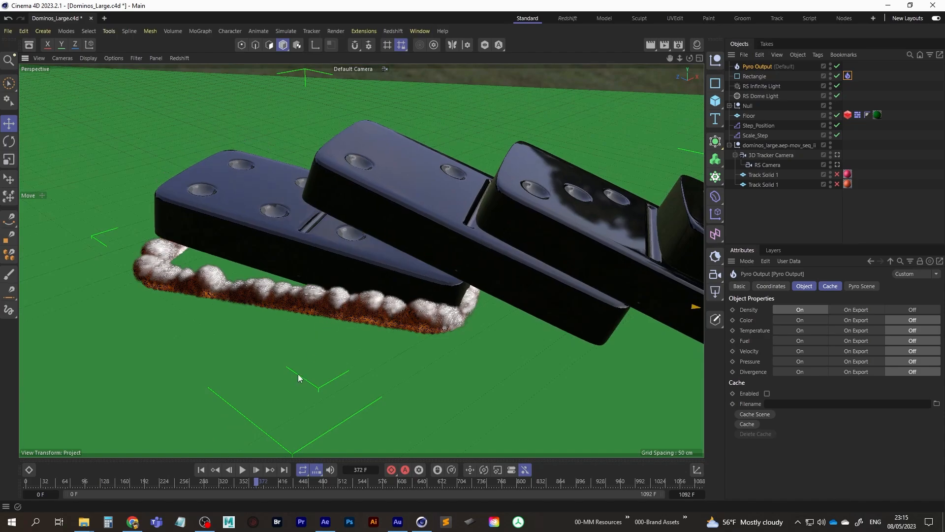
key("g")
key("g")
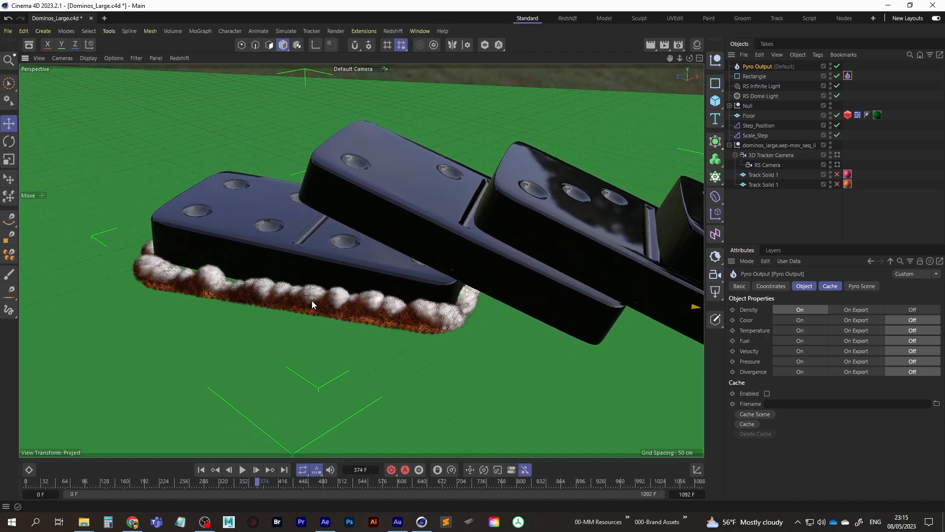
key("g")
key("g")
key("g")
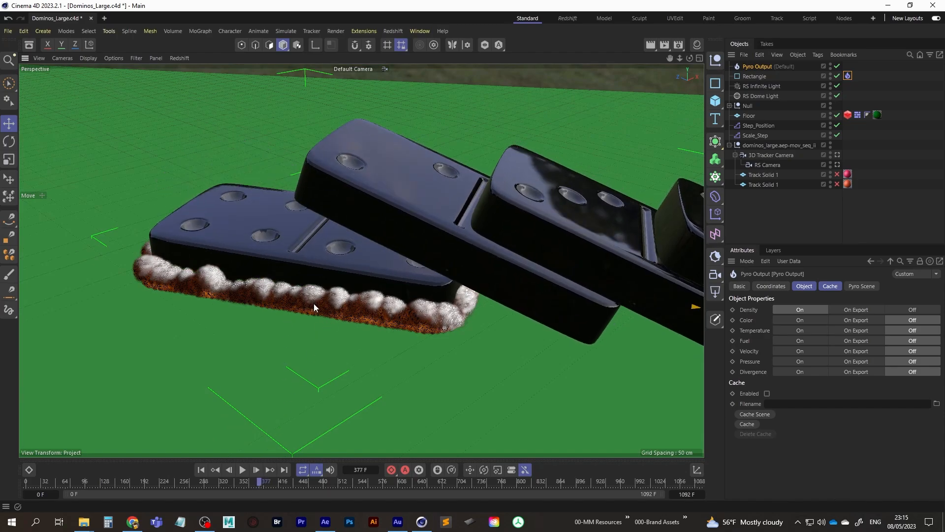
key("f")
key("f")
key("g")
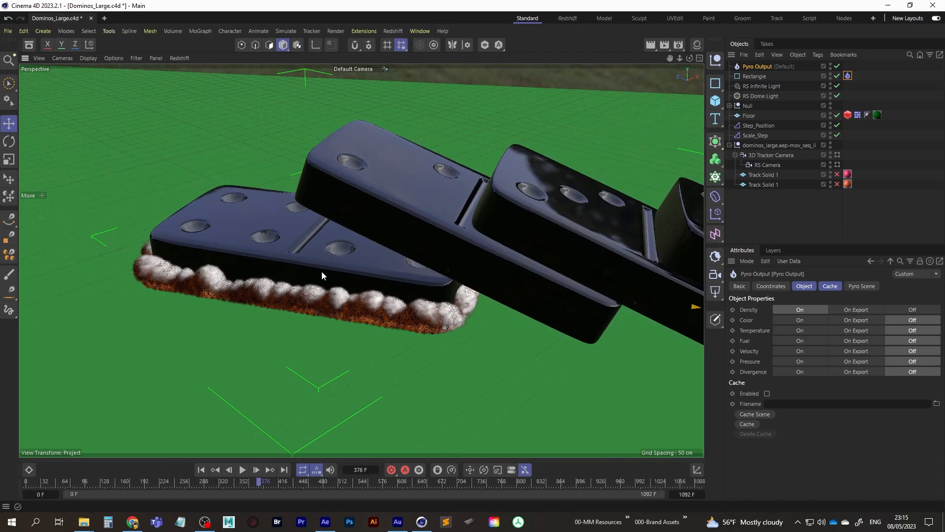
key("f")
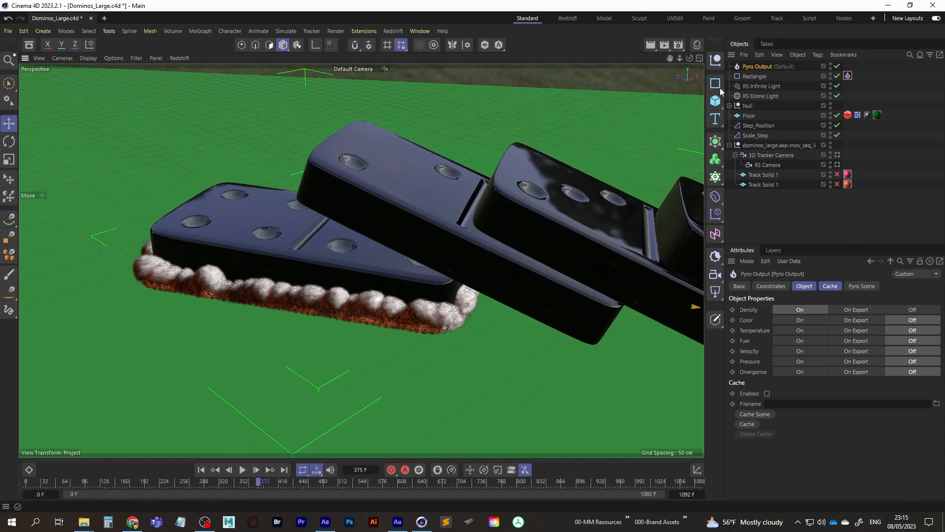
Step: Look through the Pyro Output's object and pyro scene settings
left_click(848, 76)
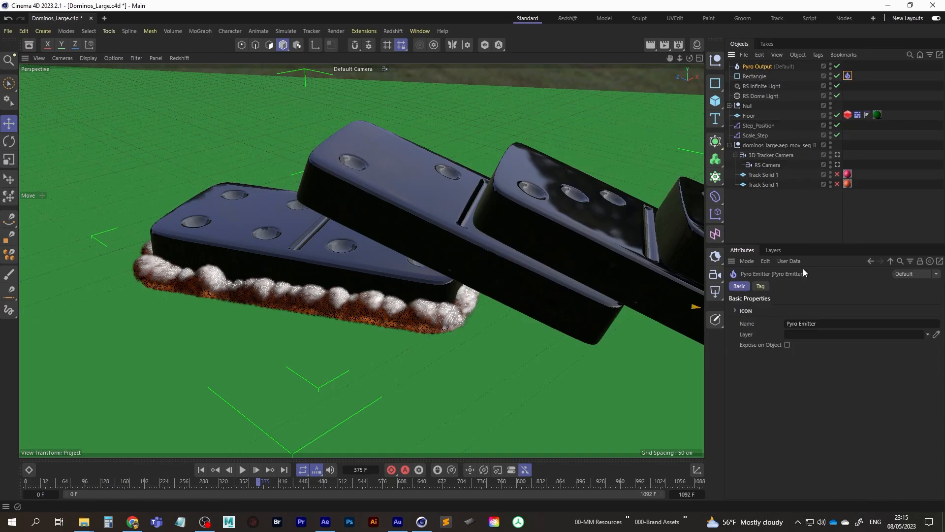
left_click(757, 66)
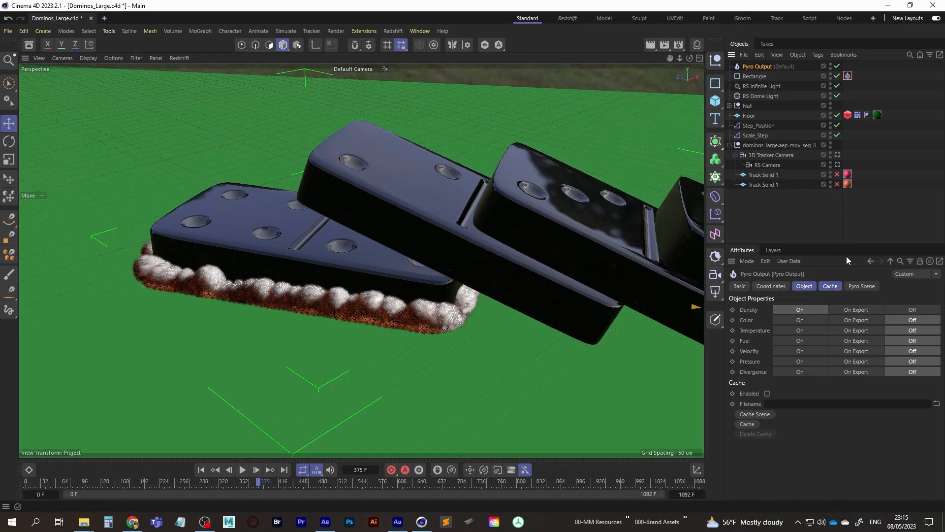
left_click(808, 285)
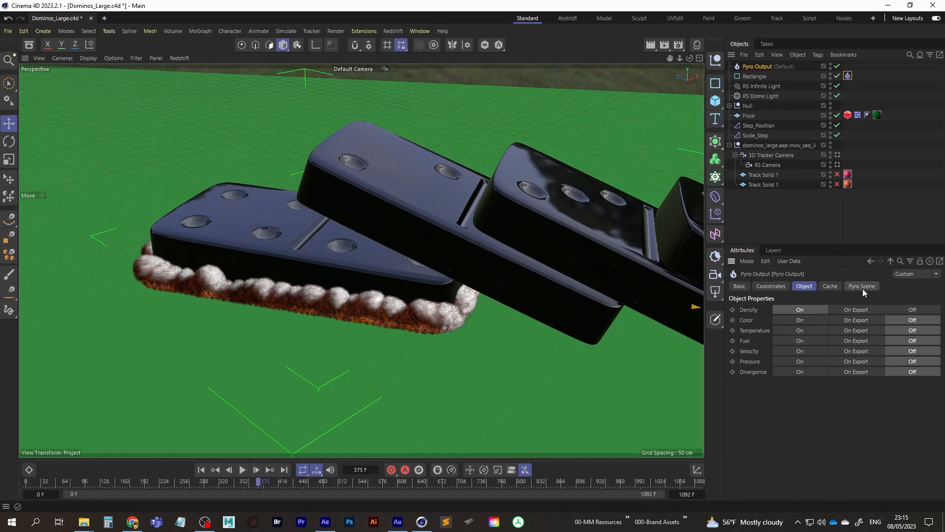
left_click(862, 285)
left_click(810, 286)
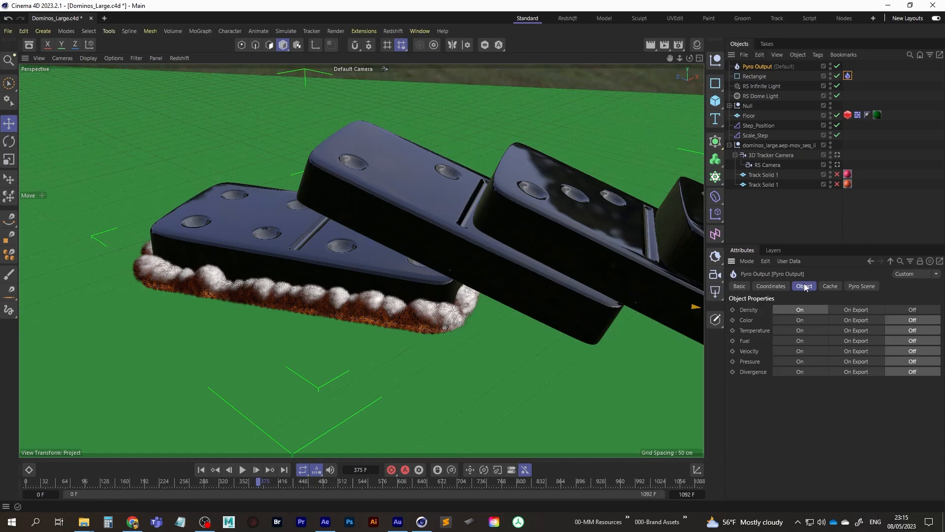
Step: Set Density Add to 0 in the rectangle's Pyro Emitter tag and keyframe it at frame 375
left_click(847, 76)
left_click(761, 286)
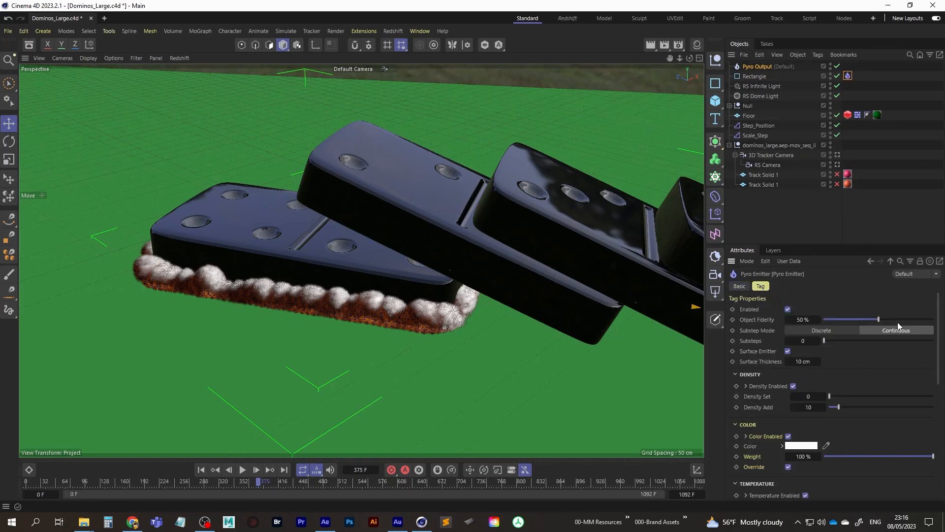
left_click_drag(938, 322, 940, 346)
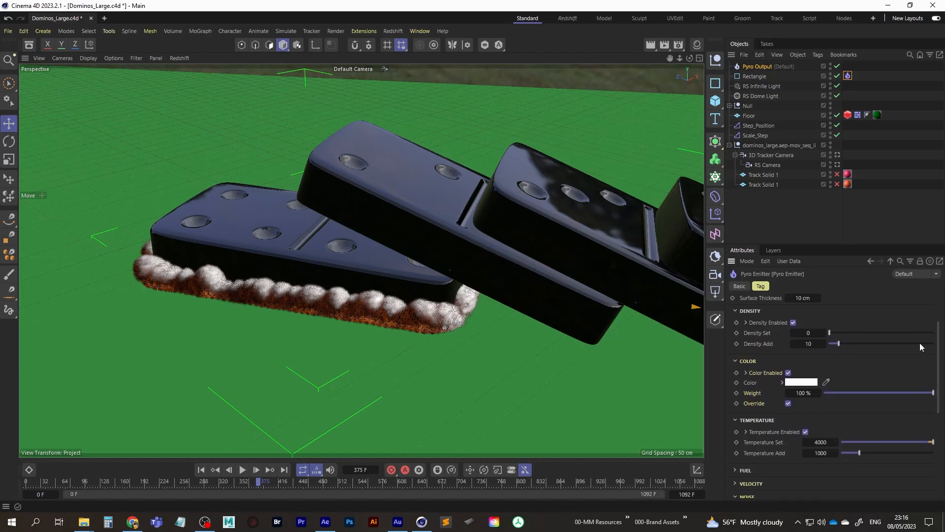
left_click(812, 344)
type("0")
key("Return")
left_click(736, 344)
Step: Advance to frame 376 and keyframe the emitter's Density Add at 20
left_click(257, 470)
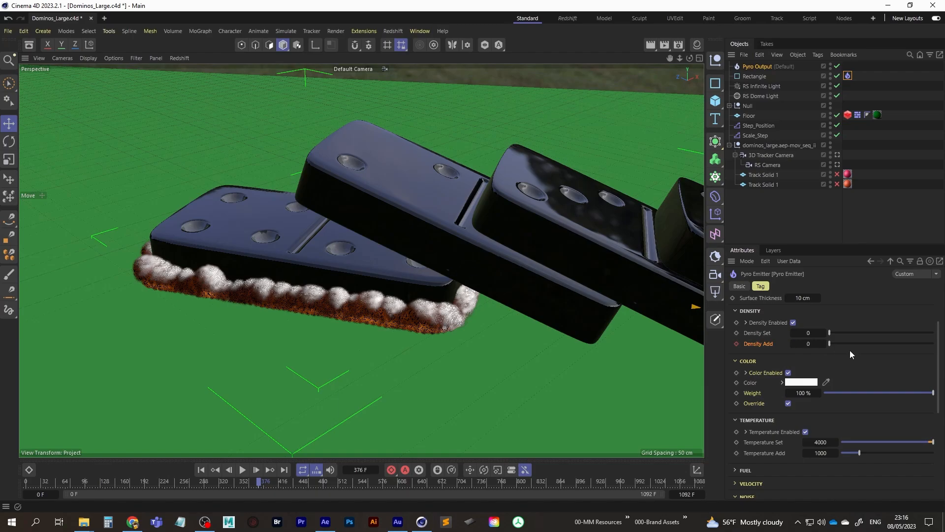
left_click(809, 344)
type("20")
key("Return")
Step: Replay the simulation from the first frame to about frame 13 to check the rectangle's emission
left_click(202, 469)
left_click(243, 469)
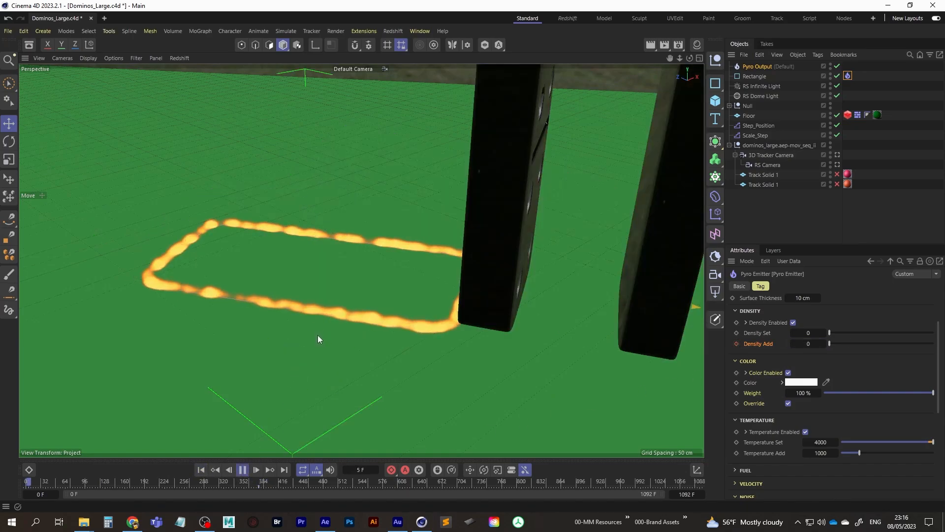
left_click(243, 470)
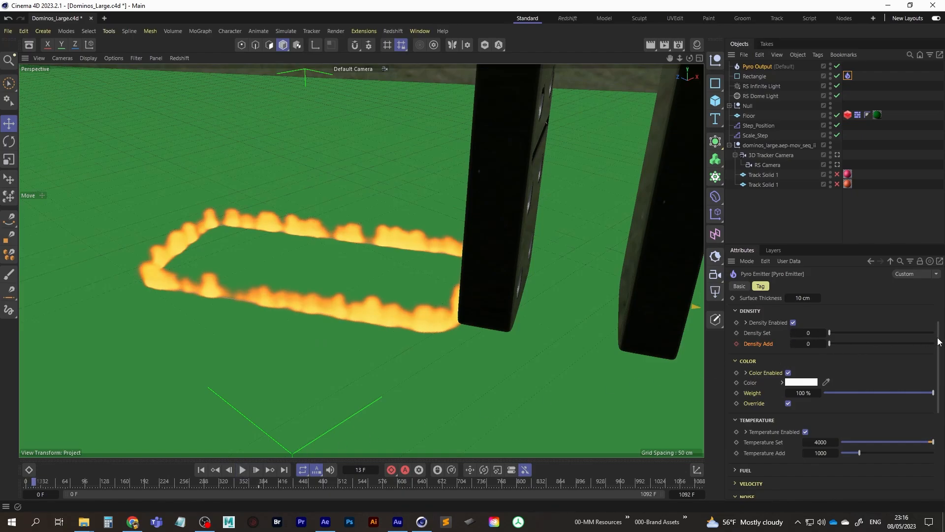
Step: Disable Temperature in the Pyro Emitter's tag properties
left_click_drag(940, 342, 941, 324)
scroll(804, 394, "down", 5)
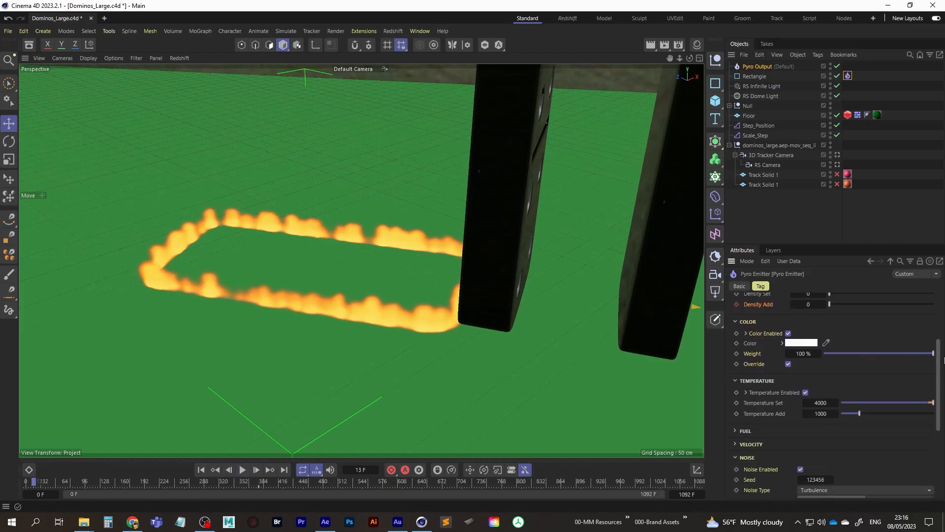
left_click(805, 392)
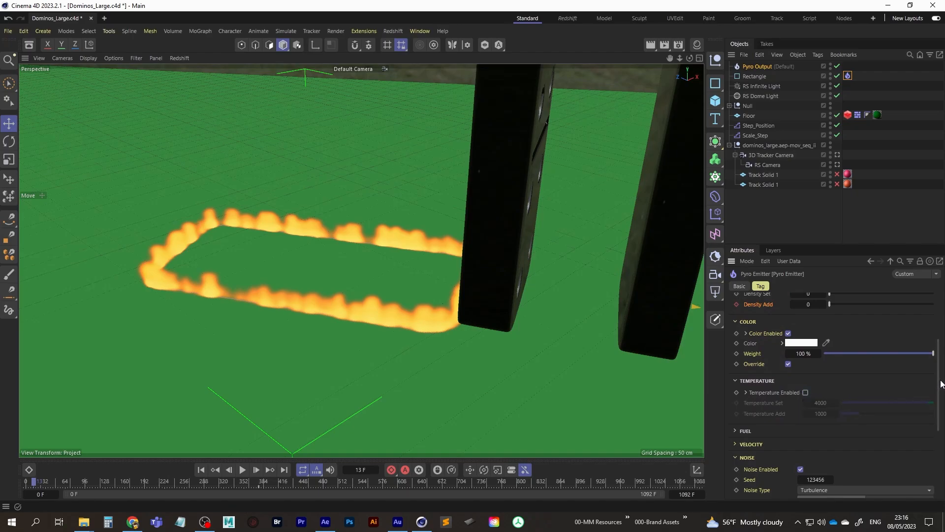
left_click_drag(941, 383, 940, 332)
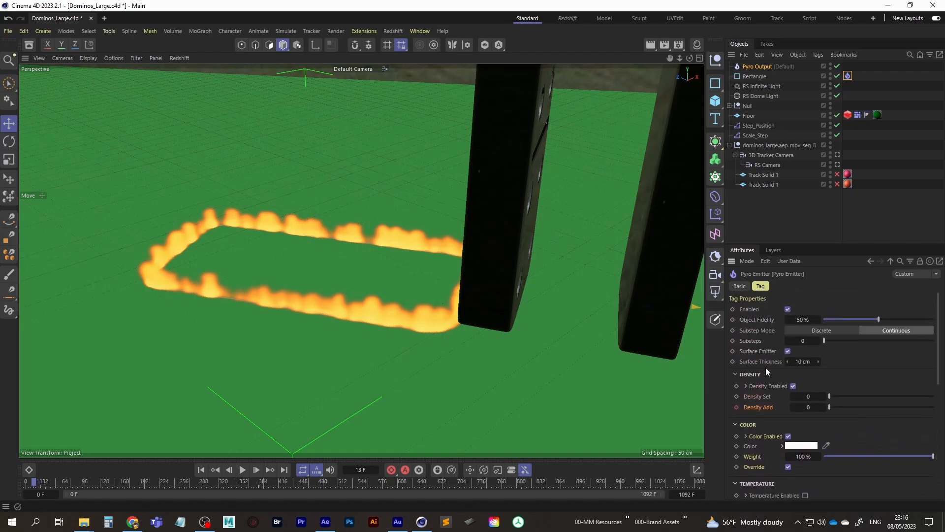
Step: Replay the simulation from the start, skip ahead to the last domino's landing, and stop at frame 411
left_click(202, 471)
left_click(242, 469)
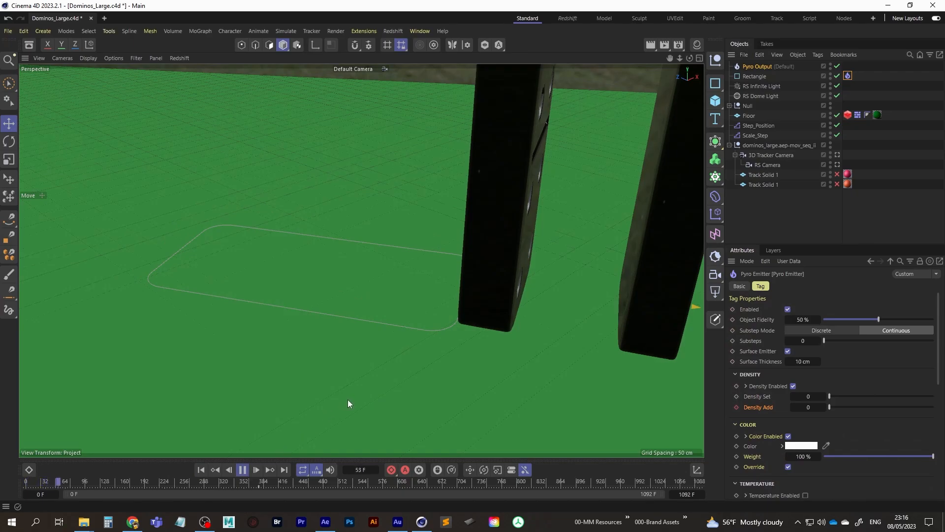
left_click_drag(80, 481, 242, 482)
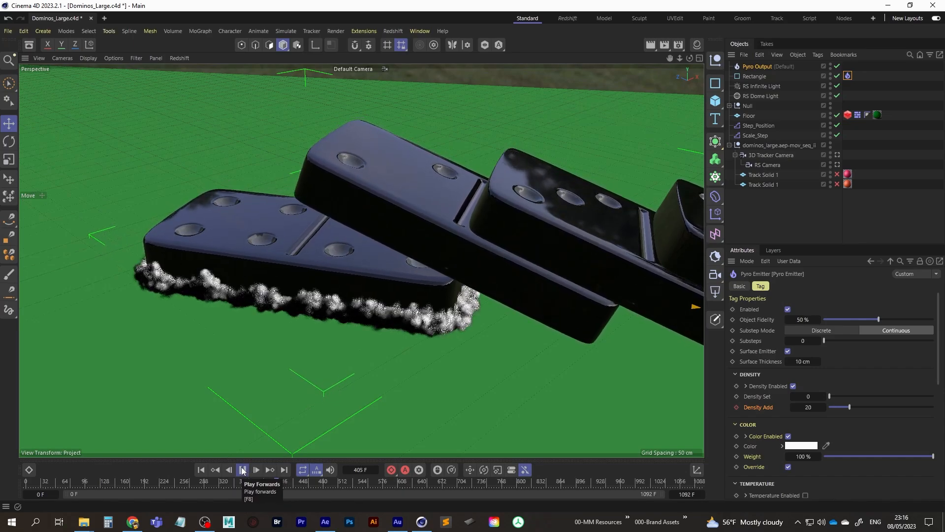
left_click(244, 469)
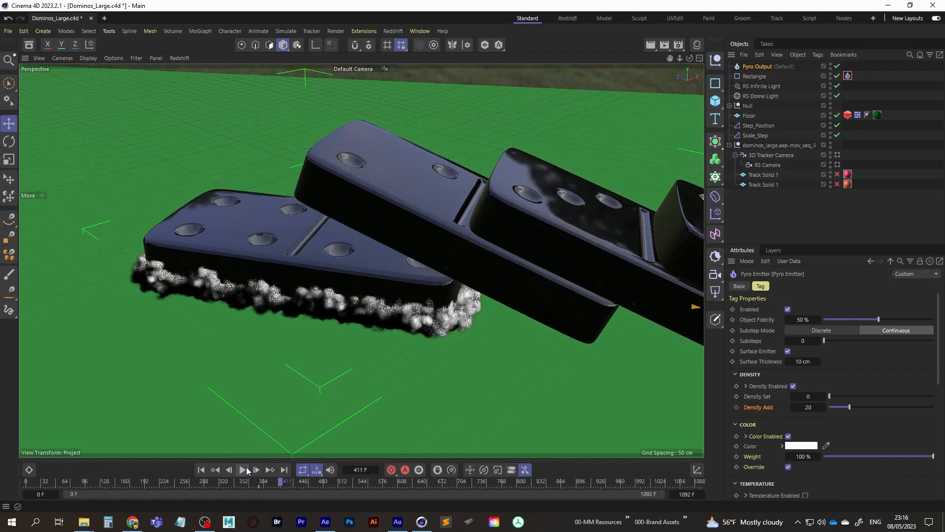
Step: Keyframe the emitter's Density Add at 20 on frame 411 and play on to frame 443
left_click(737, 408)
left_click(241, 470)
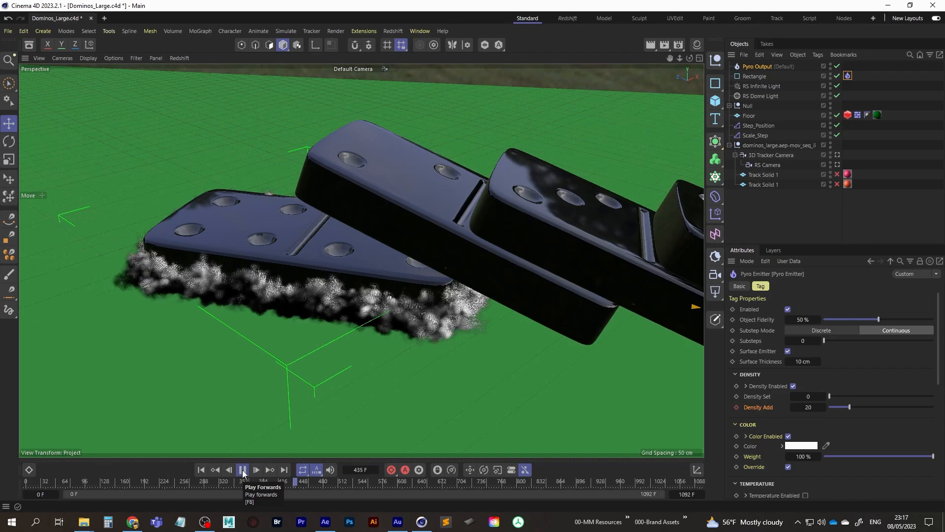
left_click(243, 470)
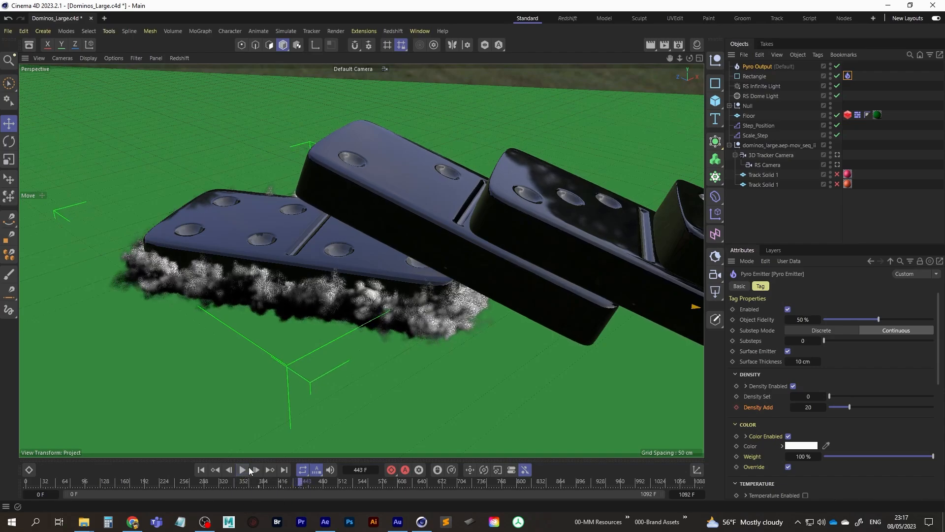
Step: Keyframe the emitter's Density Add at 5 on frame 443 and play on to frame 466
left_click(812, 408)
type("0")
key("Return")
left_click(809, 407)
key("Return")
left_click(737, 407)
left_click(243, 471)
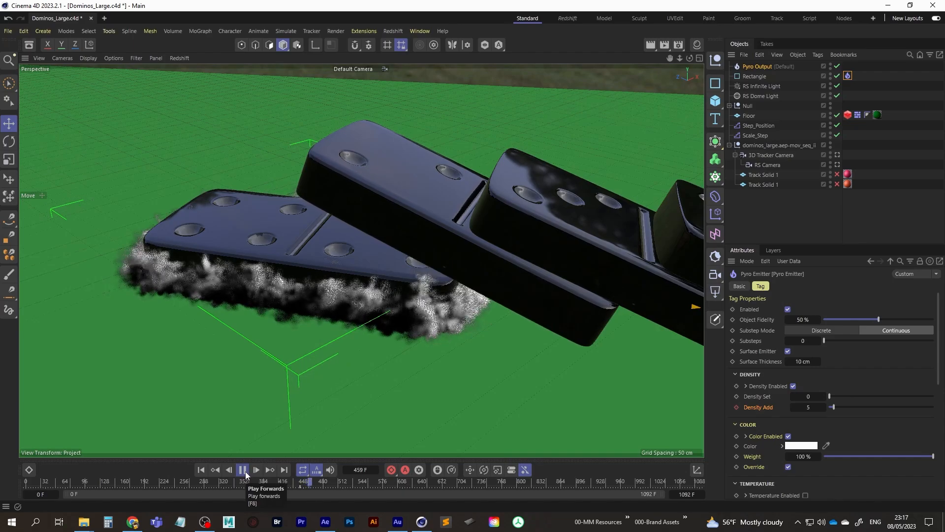
left_click(243, 471)
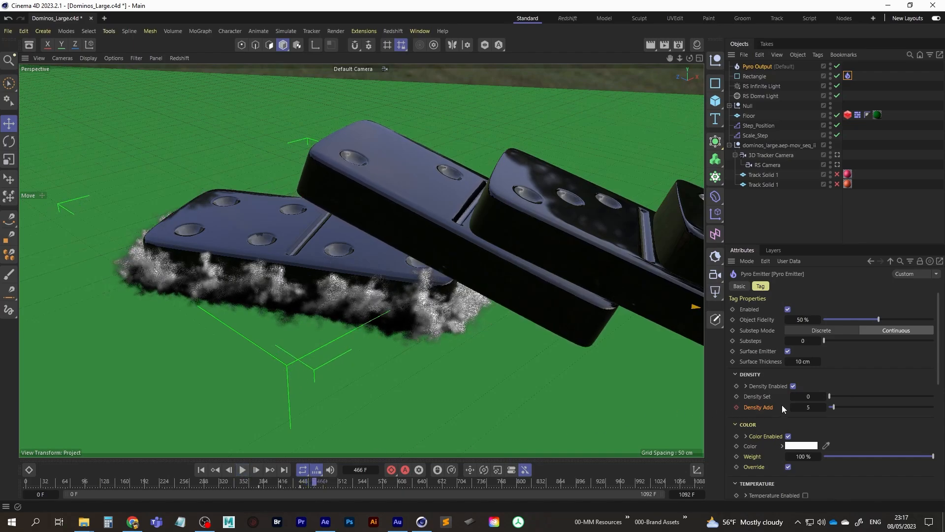
Step: Set the emitter's Density Add to 0 at frame 466
double_click(810, 408)
type("0")
key("Return")
Step: Replay the animation through the last domino's landing to check the smoke, and return to the first frame
left_click(243, 470)
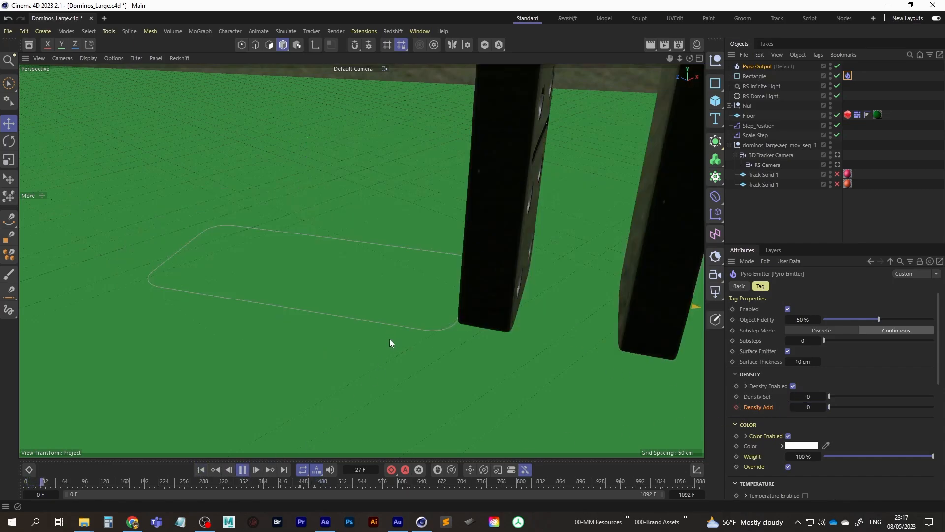
left_click_drag(69, 482, 243, 484)
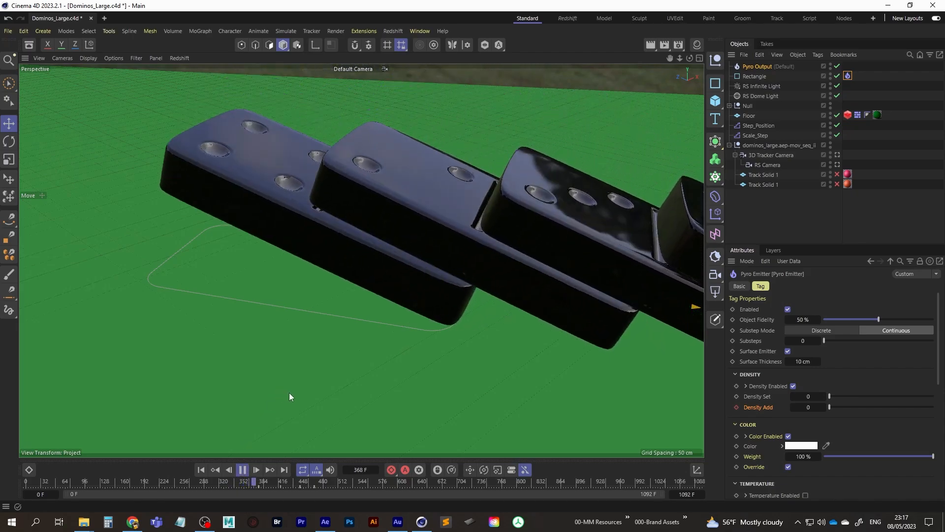
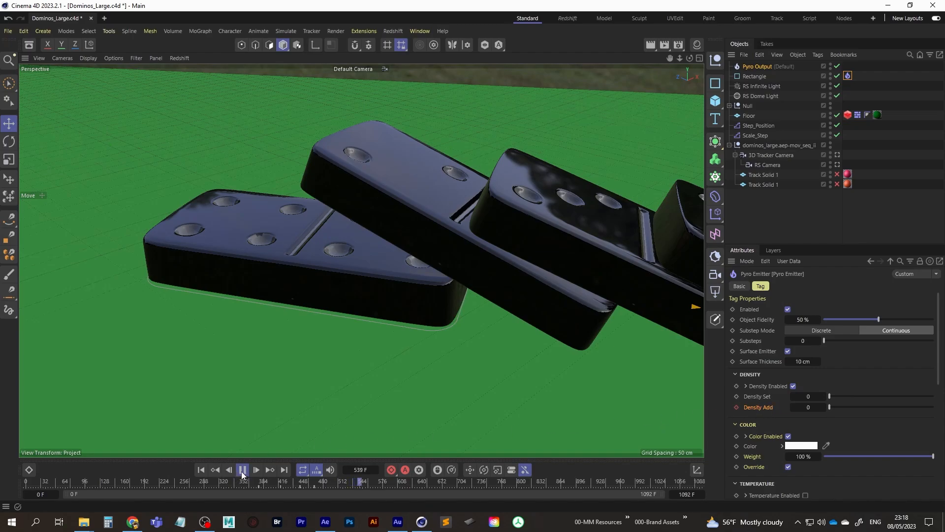
left_click(201, 470)
Step: Switch the viewport to the RS Camera and play the animation from the start to frame 414
left_click(361, 69)
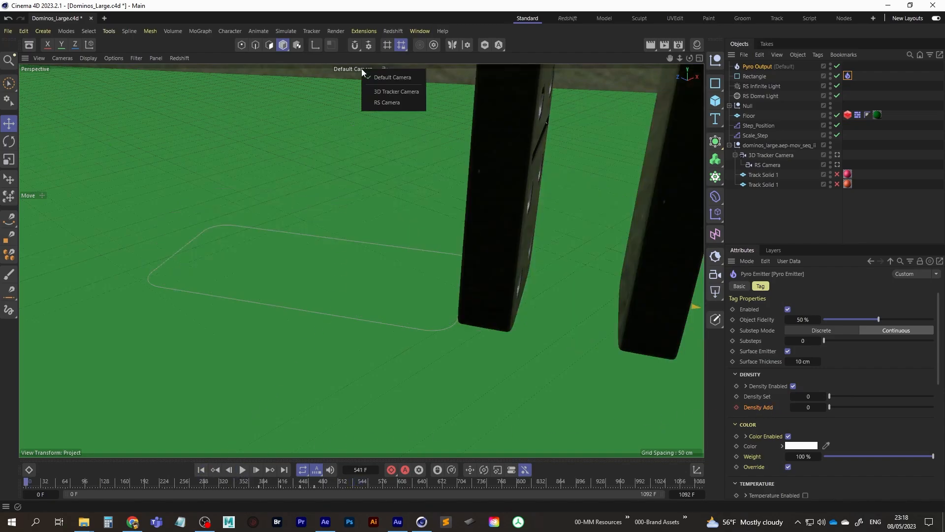
left_click(387, 103)
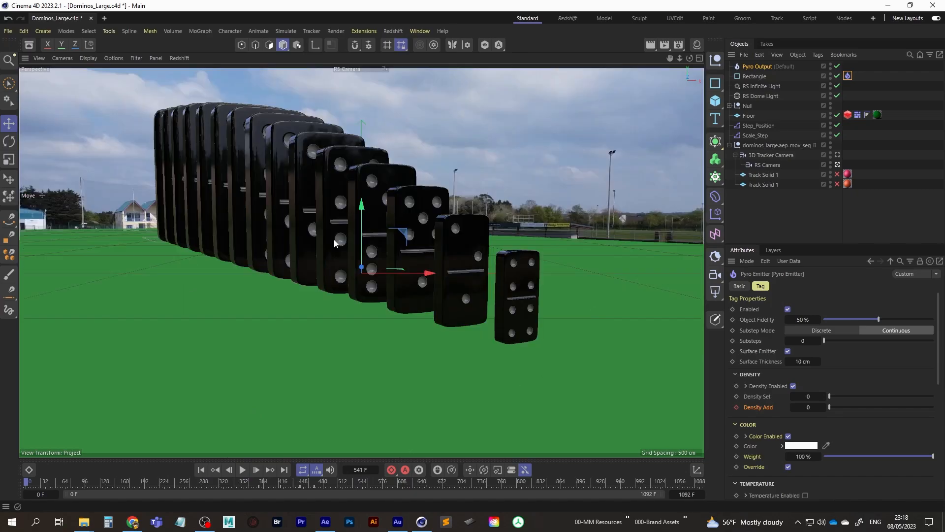
left_click(242, 469)
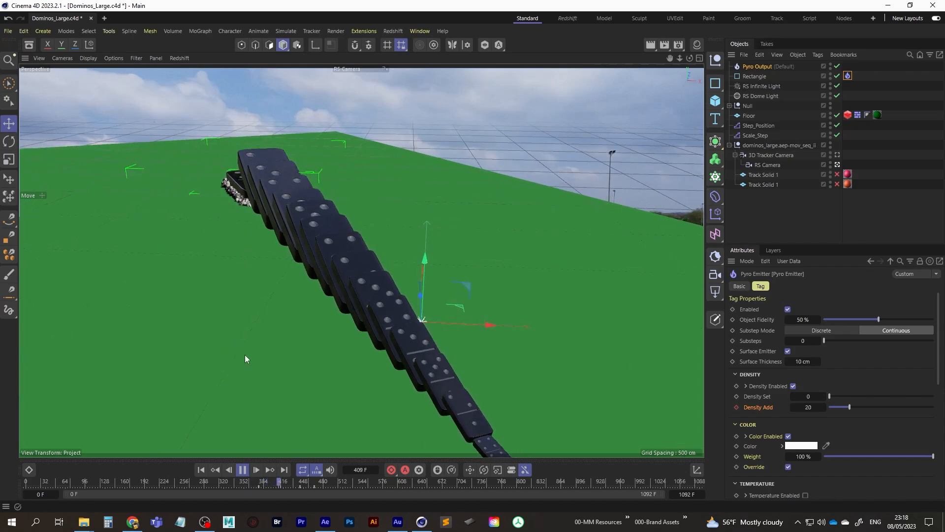
left_click(243, 471)
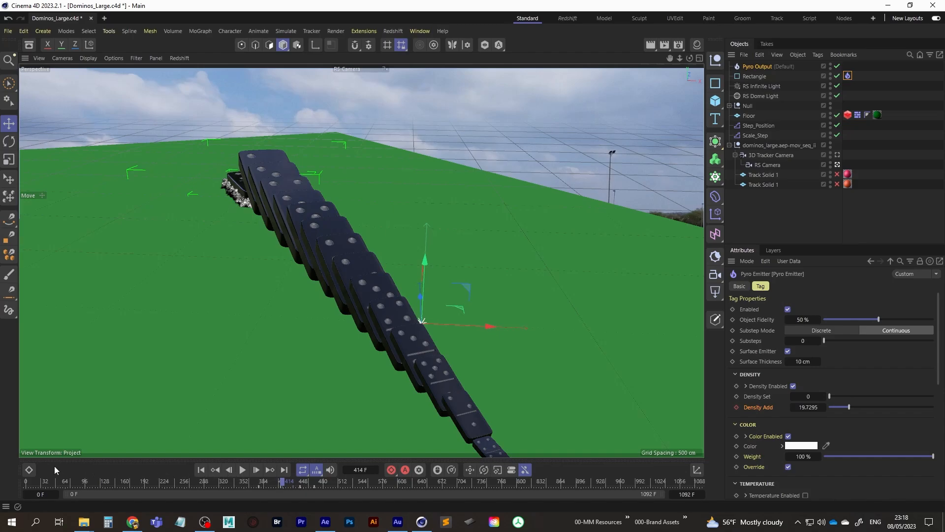
Step: Show the dope sheet timeline and enlarge it to display the Pyro Emitter's animation track
left_click(30, 469)
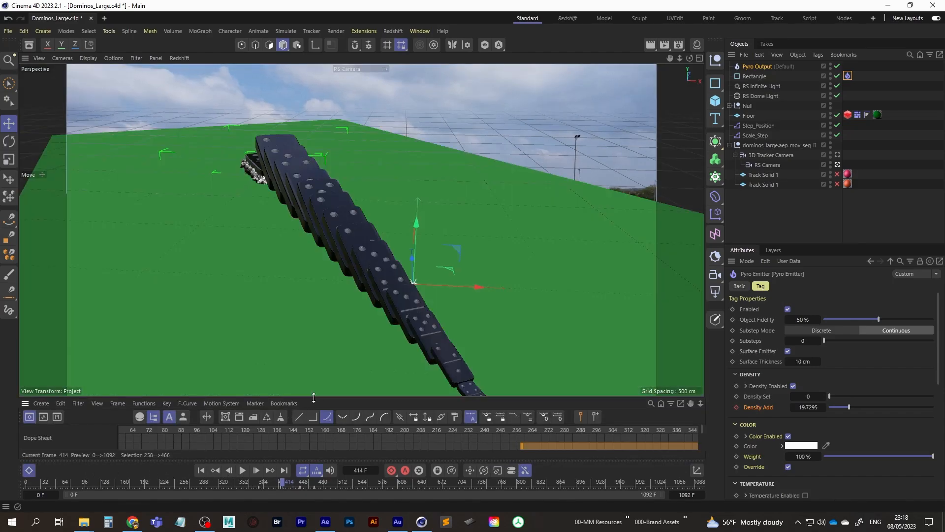
left_click_drag(314, 398, 314, 290)
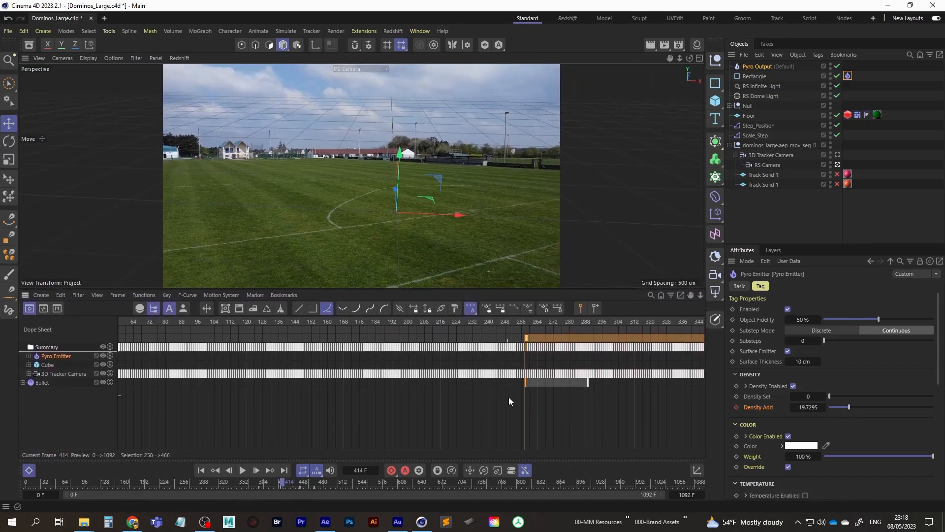
Step: Expand the Pyro Emitter's Density Add track and move the key at frame 376 to frame 394
middle_click_drag(651, 394, 427, 412, "alt")
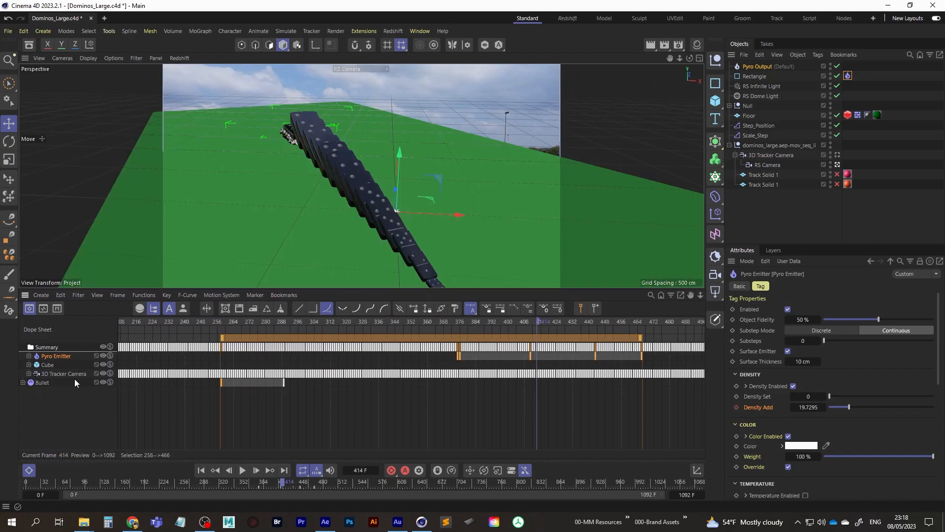
left_click(48, 359)
left_click(28, 355)
scroll(559, 366, "up", 4)
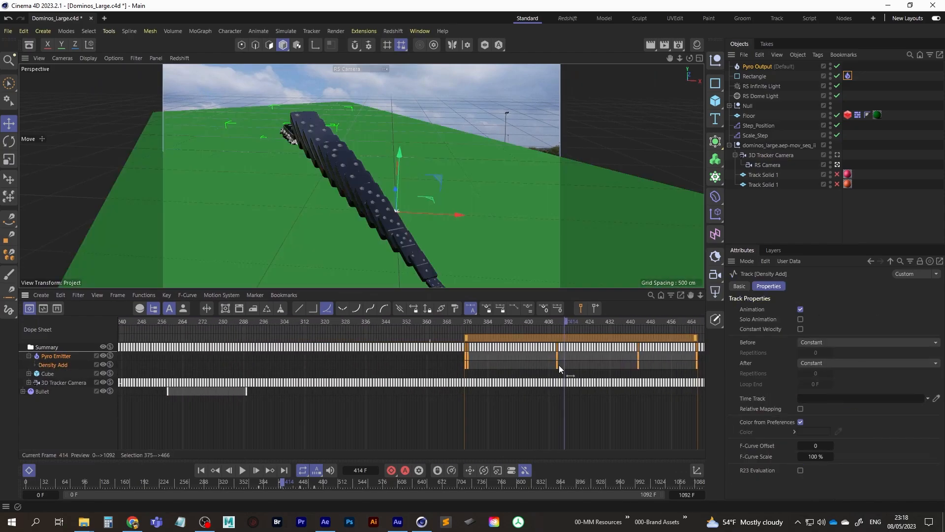
middle_click_drag(538, 367, 424, 368, "alt")
right_click_drag(387, 368, 588, 356, "alt")
right_click_drag(367, 363, 512, 362, "alt")
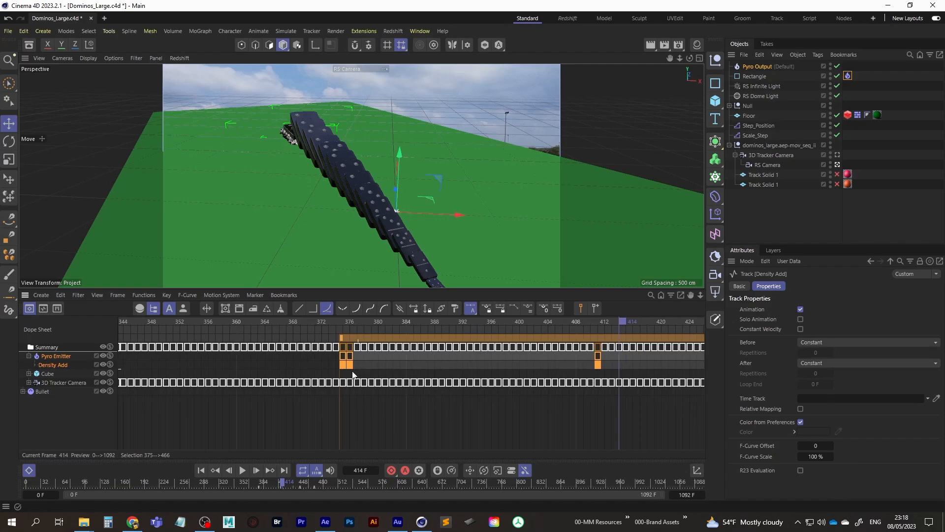
middle_click_drag(359, 366, 290, 365, "alt")
left_click(281, 365)
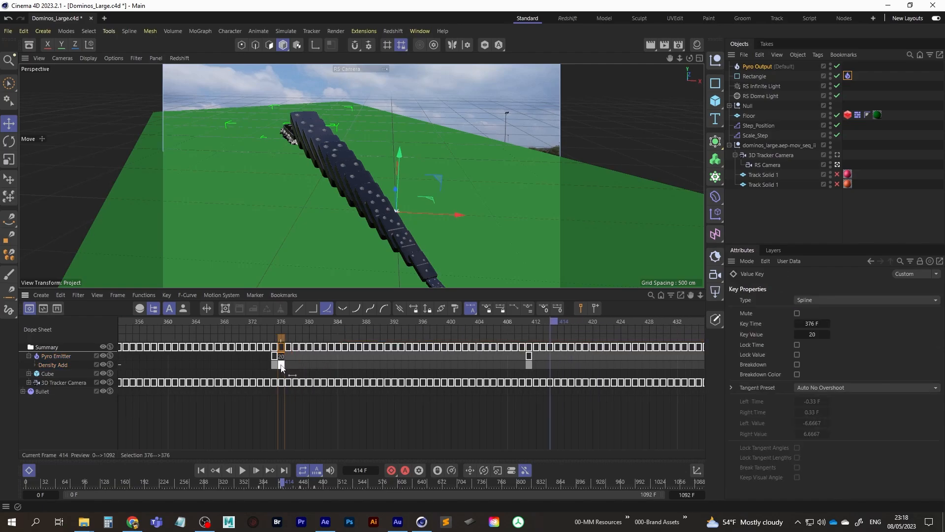
left_click_drag(283, 367, 409, 368)
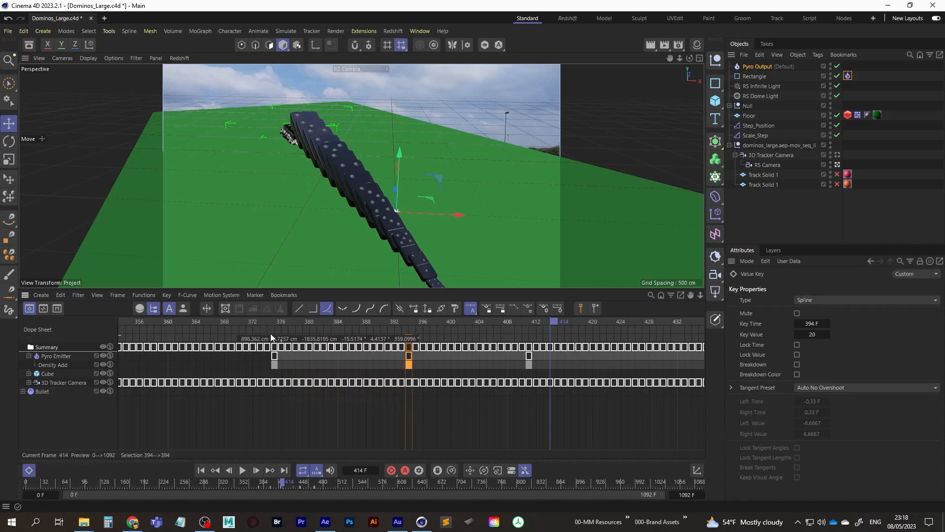
Step: Replay the animation from the first frame to frame 438 to check the slower density build-up
left_click(200, 471)
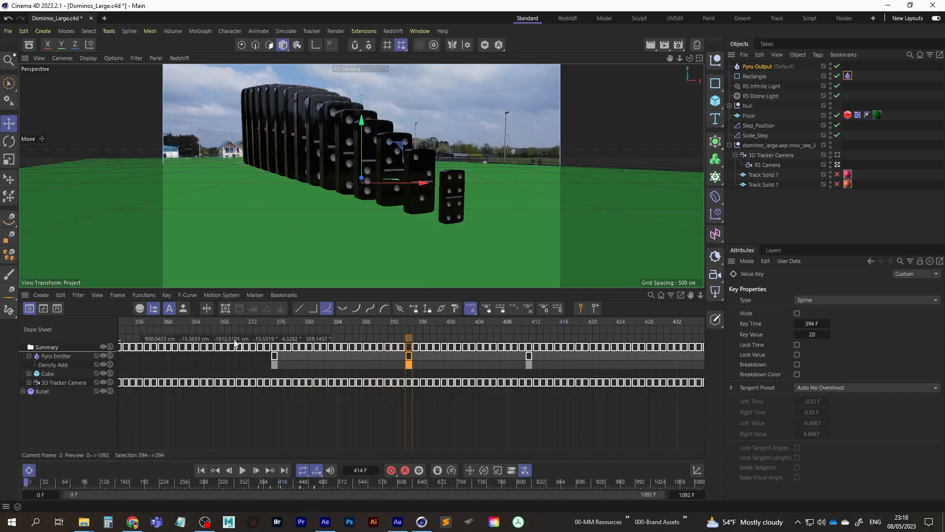
left_click_drag(212, 482, 246, 482)
left_click(242, 471)
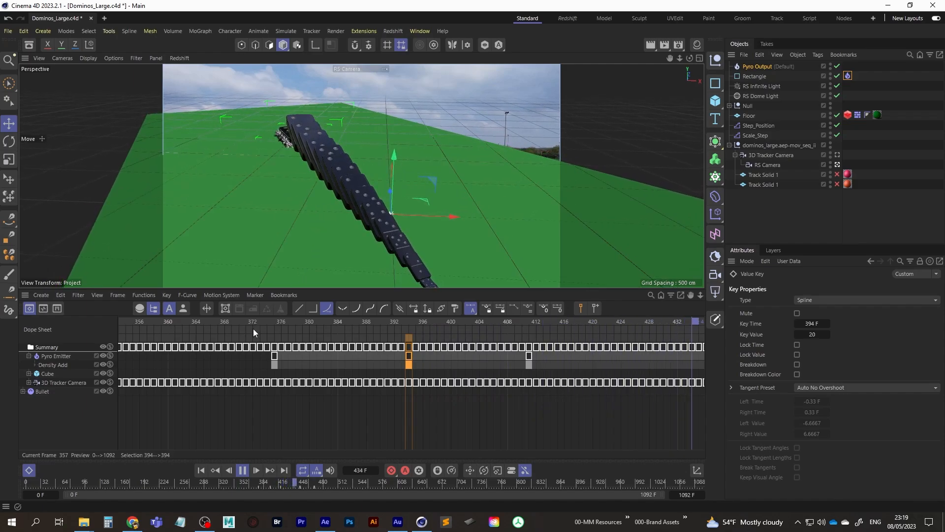
left_click(243, 469)
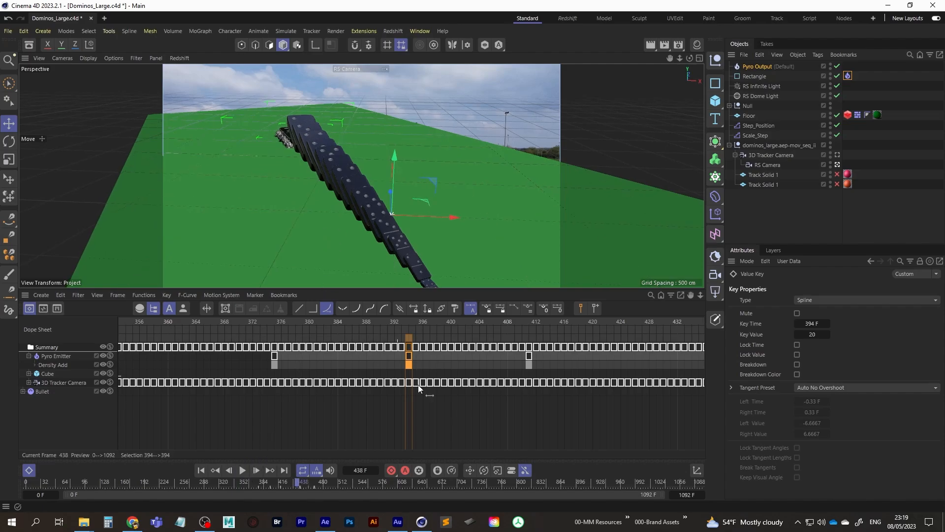
Step: Move the last two Density Add keys earlier, to frames 428 and 451, and return to the first frame
key("o")
scroll(442, 418, "down", 2)
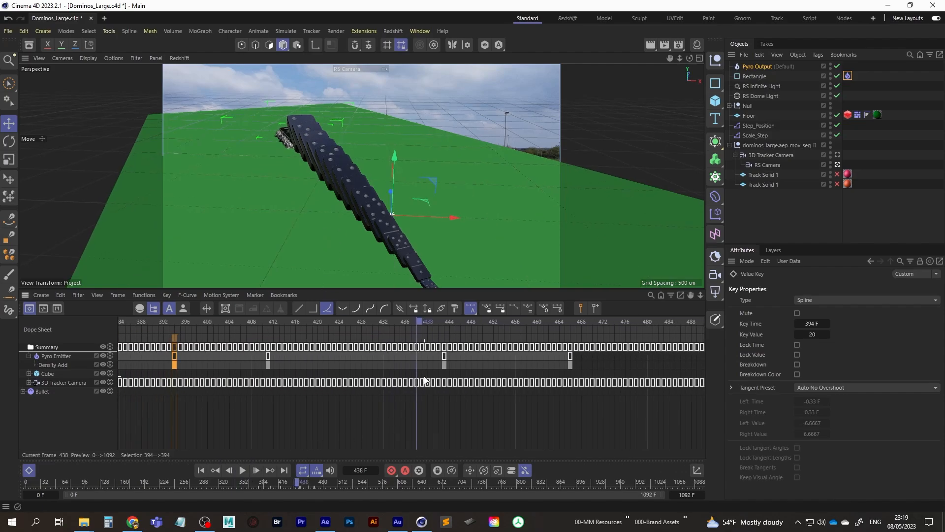
left_click_drag(412, 373, 615, 351)
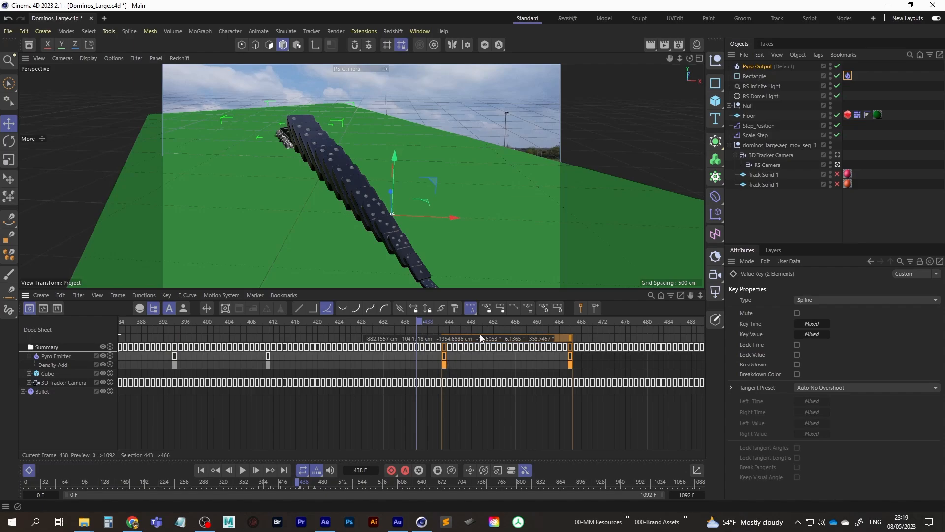
left_click_drag(499, 340, 426, 344)
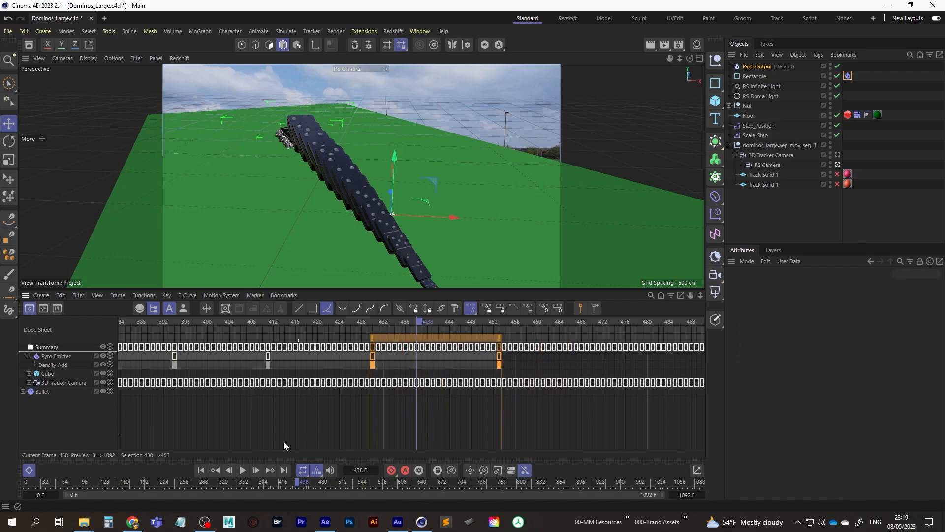
left_click(201, 470)
middle_click_drag(285, 421, 244, 420, "alt")
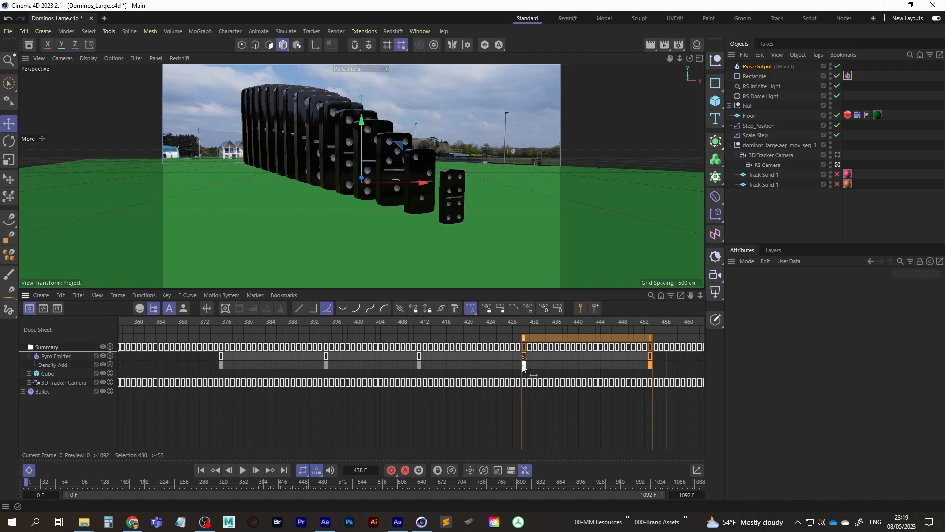
left_click_drag(523, 366, 513, 365)
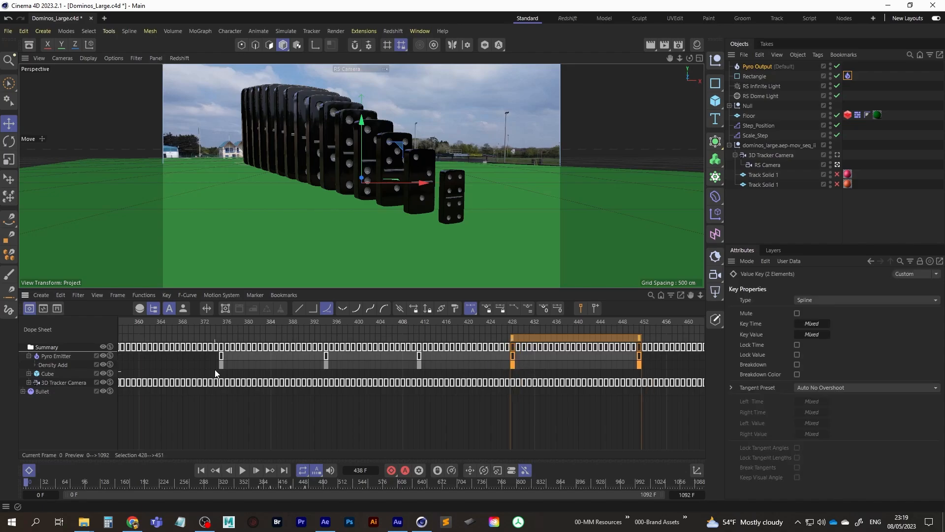
Step: Replay the animation from the first frame to frame 448 to check the shortened smoke burst
left_click(201, 470)
left_click(242, 470)
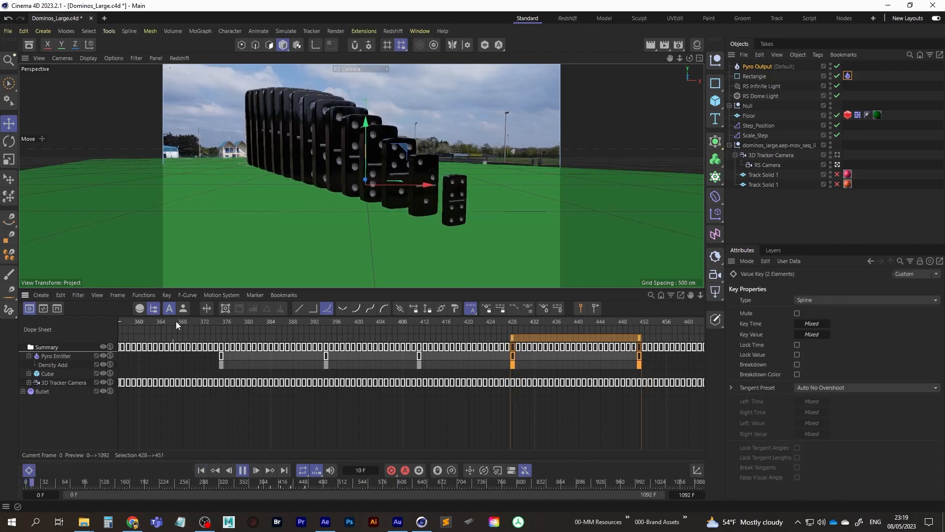
left_click(176, 321)
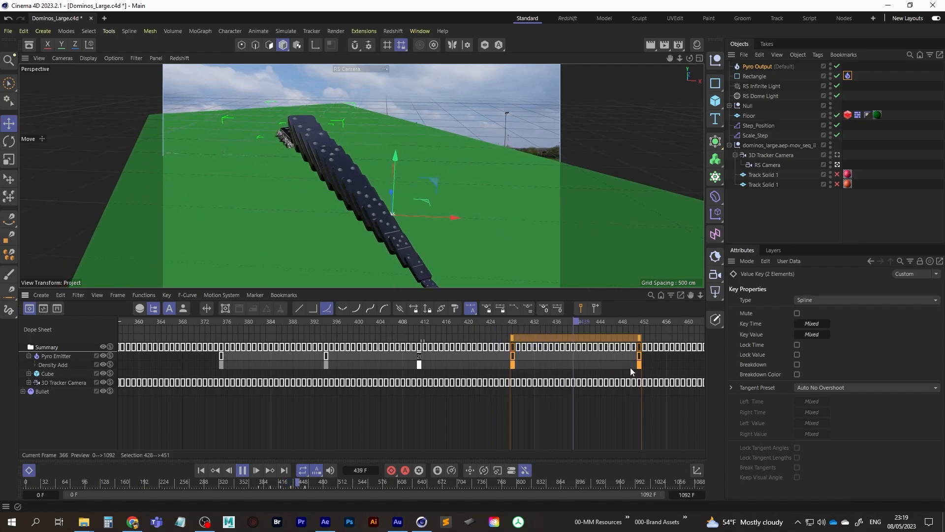
left_click(242, 472)
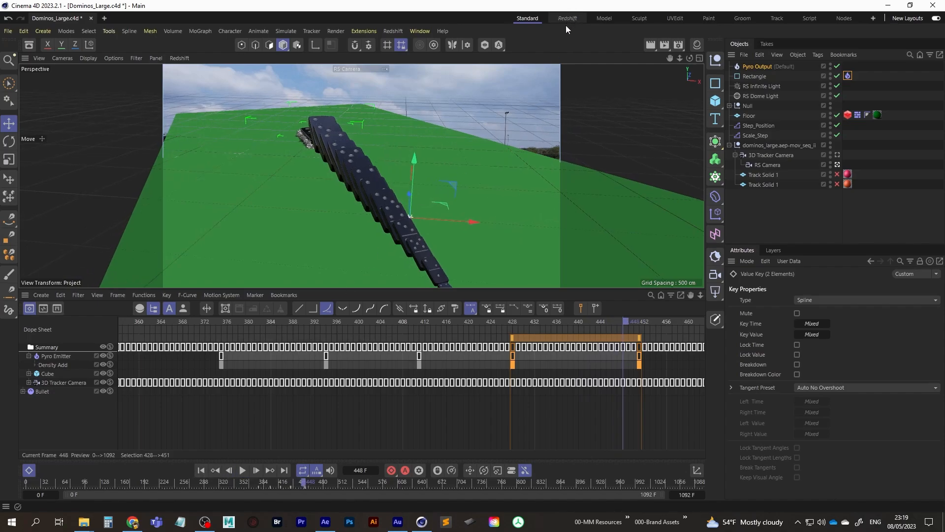
Step: Run the simulation again from the first frame and stop it at frame 411
left_click(199, 471)
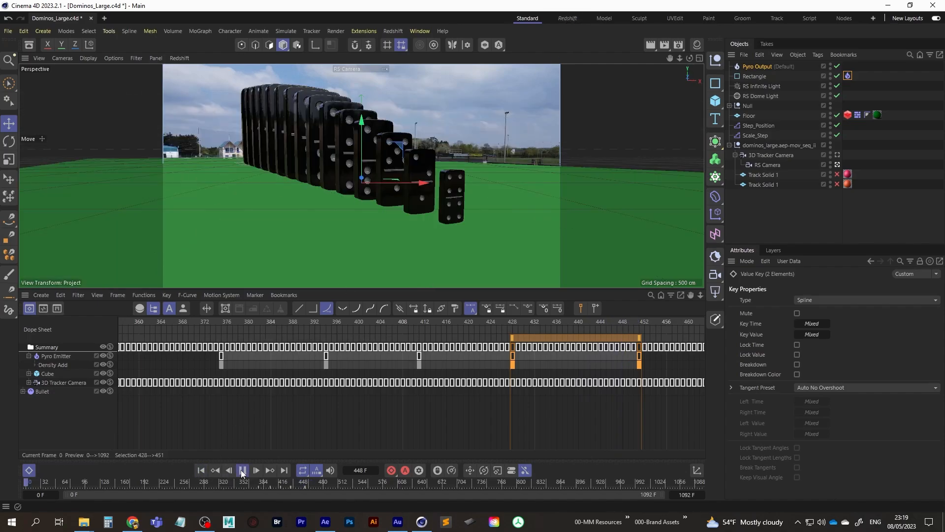
left_click(243, 470)
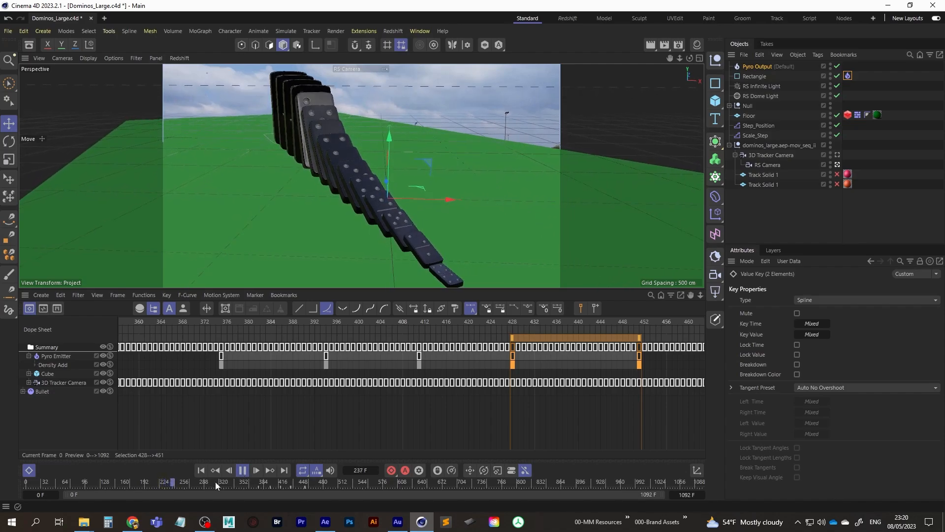
left_click_drag(215, 481, 245, 481)
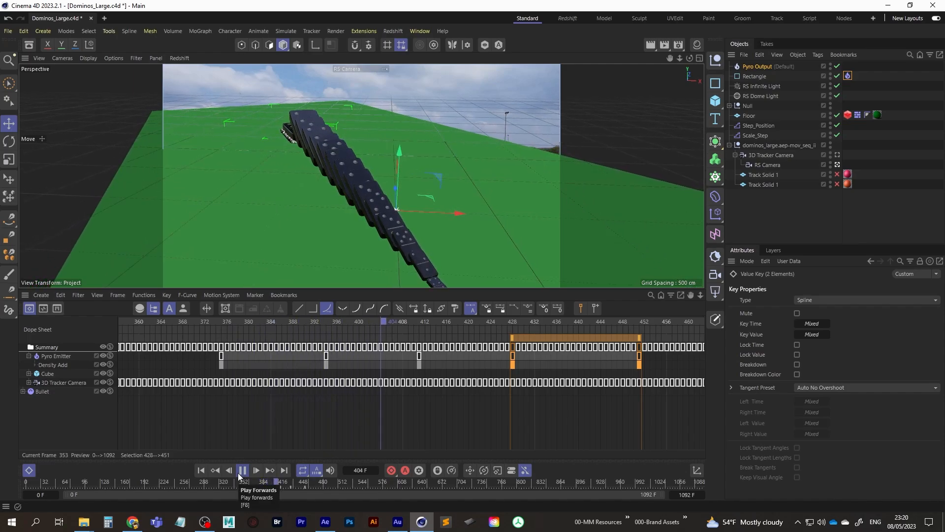
left_click(237, 474)
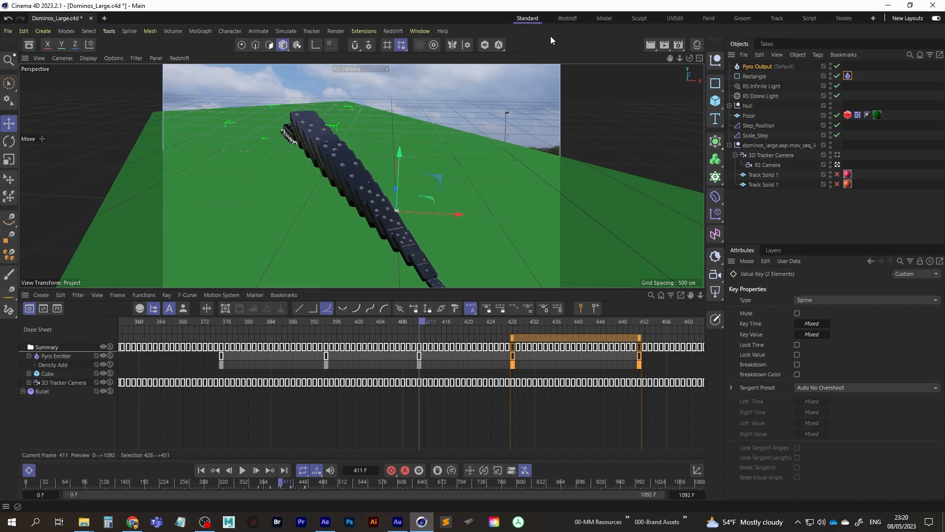
Step: Switch to the Redshift layout and save the project
left_click(563, 19)
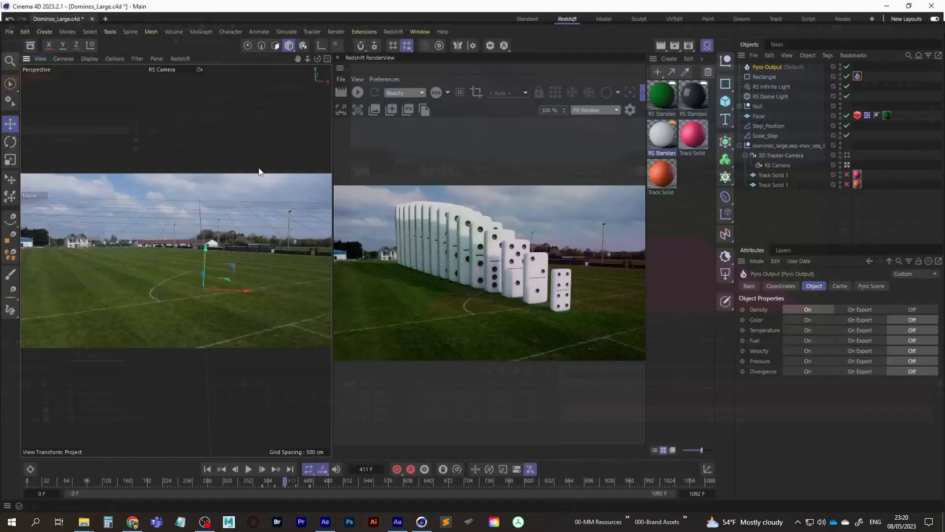
left_click(8, 31)
left_click(29, 161)
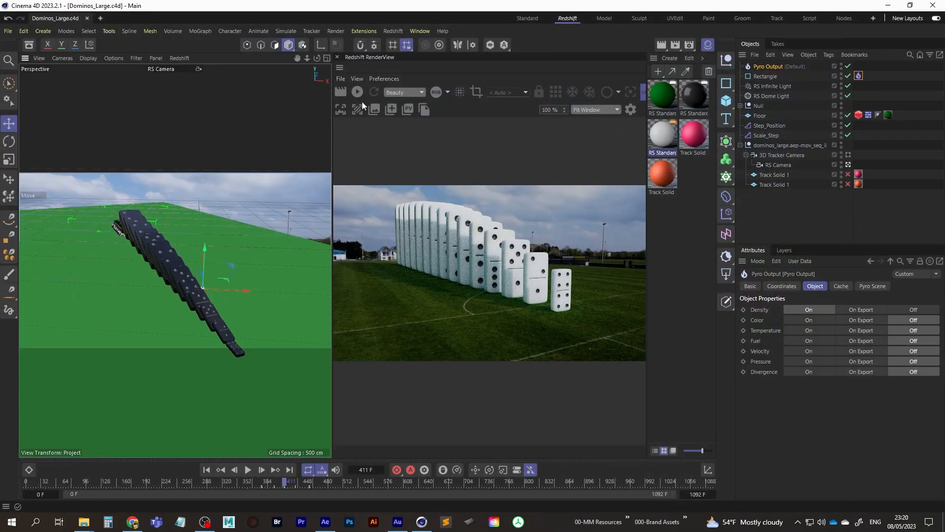
Step: Start the live Redshift render at frame 411 and show the far end of the fallen dominoes at original size
left_click(707, 45)
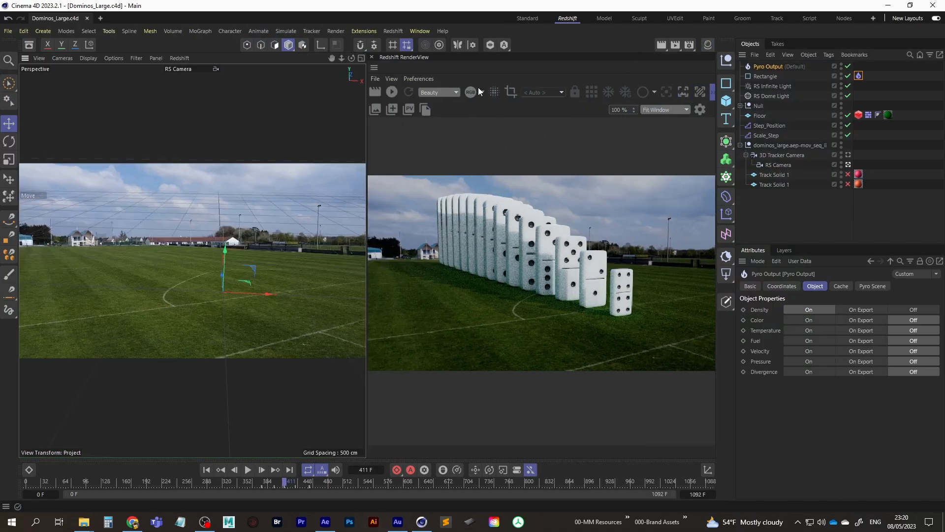
left_click(392, 92)
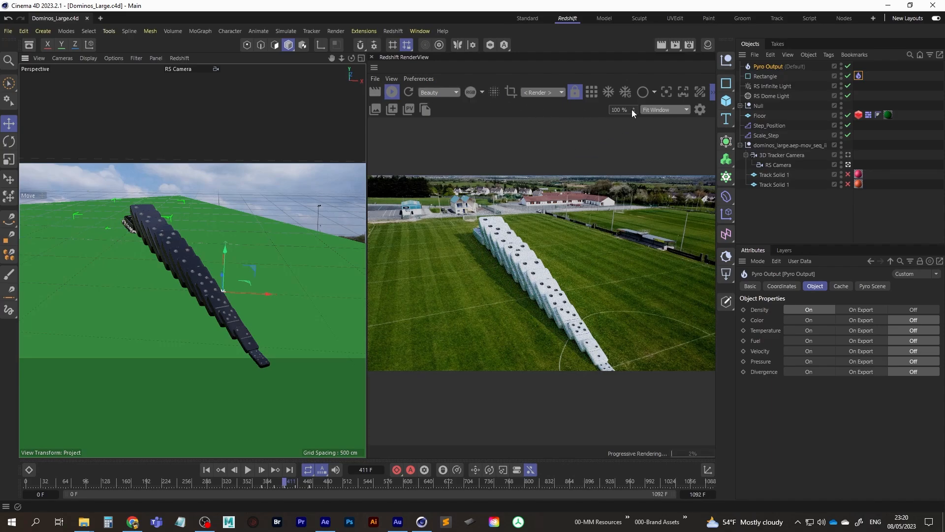
left_click(664, 109)
left_click(664, 119)
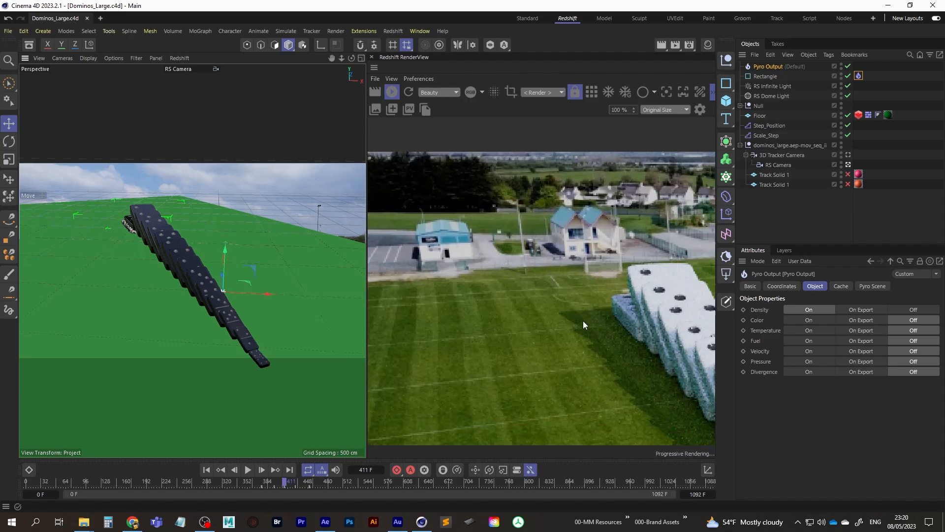
left_click_drag(583, 320, 483, 297)
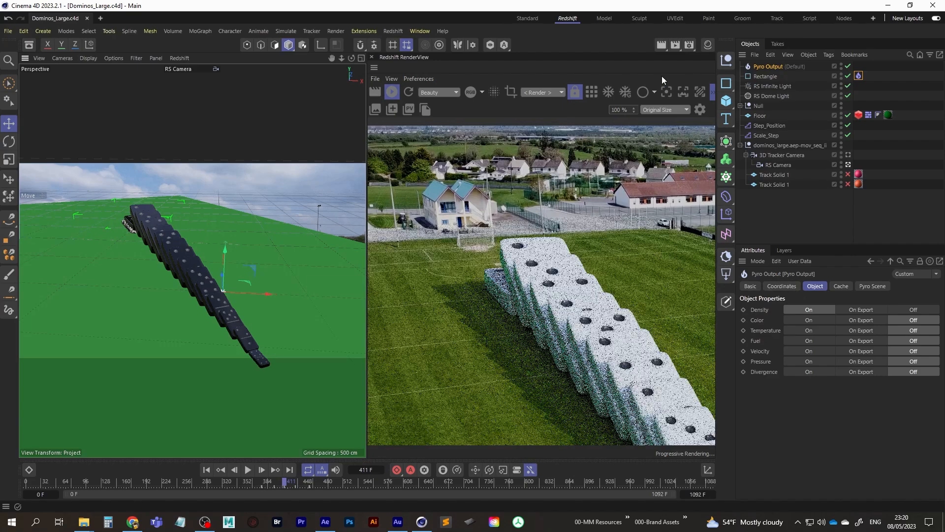
Step: Create a Redshift Pyro Volume material and assign it to the Pyro Output object
left_click(708, 44)
left_click(669, 58)
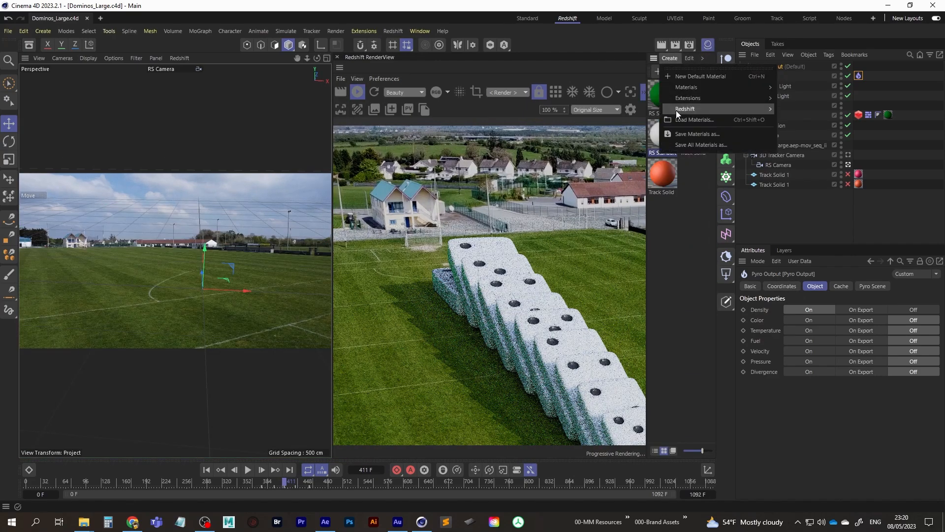
mouse_move(697, 108)
mouse_move(795, 110)
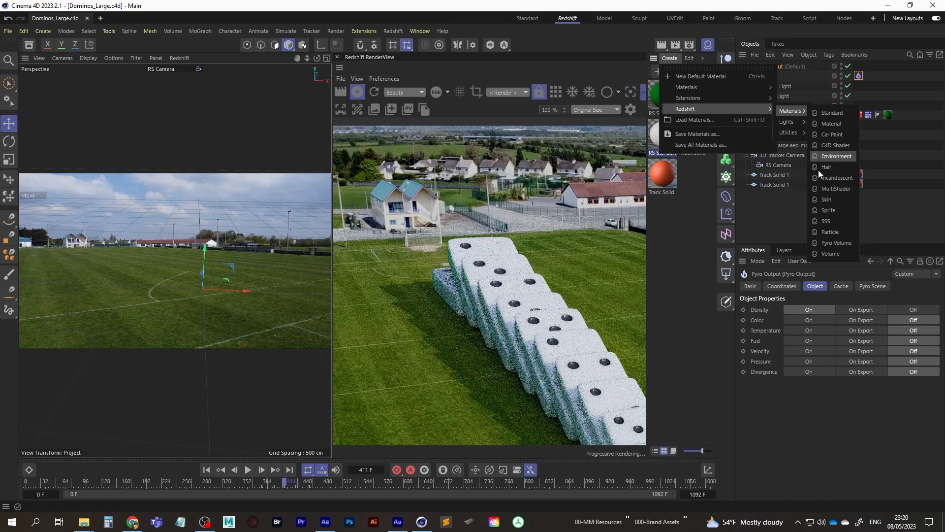
left_click(842, 241)
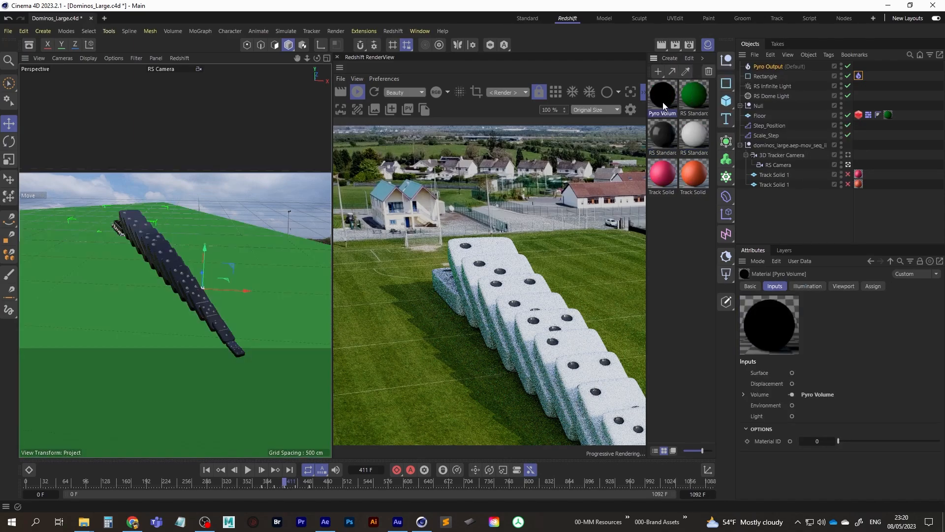
left_click_drag(662, 101, 763, 69)
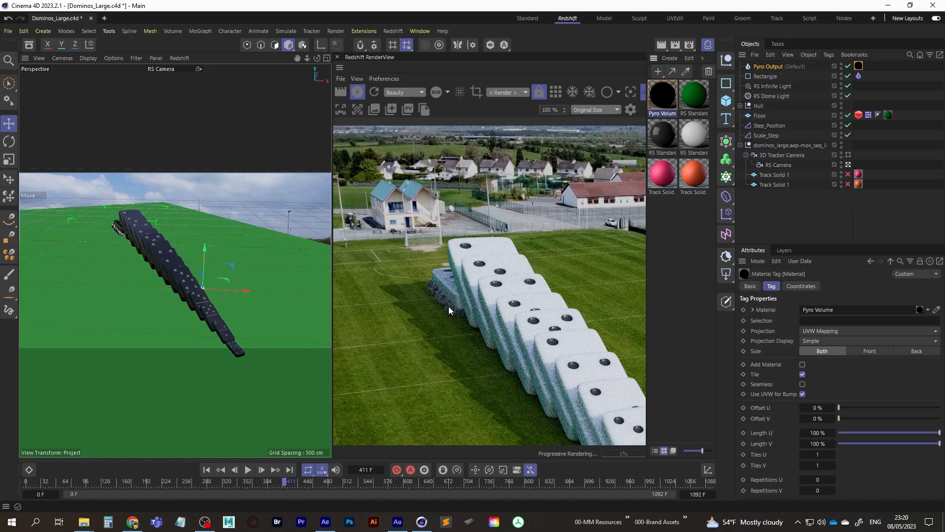
Step: Set the rectangle's Pyro Emitter Surface Thickness to 5 cm and return to the first frame
left_click(860, 77)
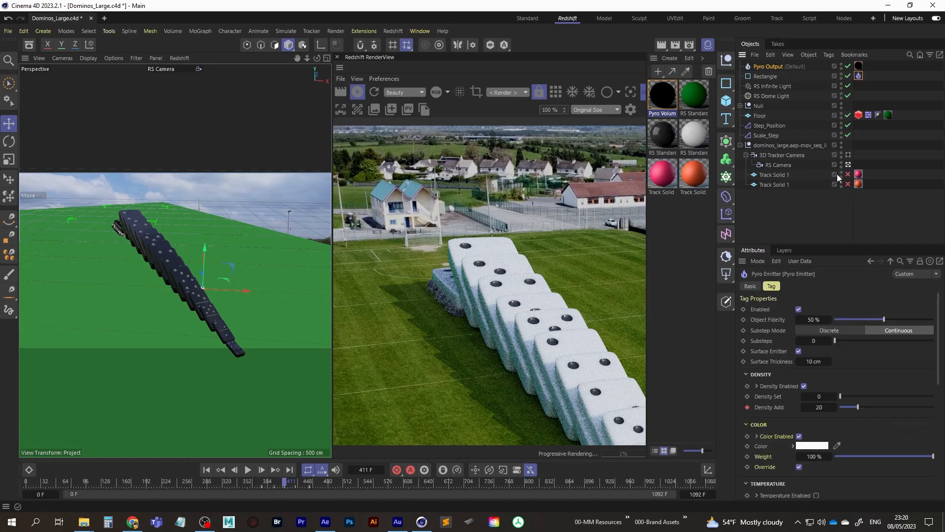
left_click(815, 362)
left_click(206, 469)
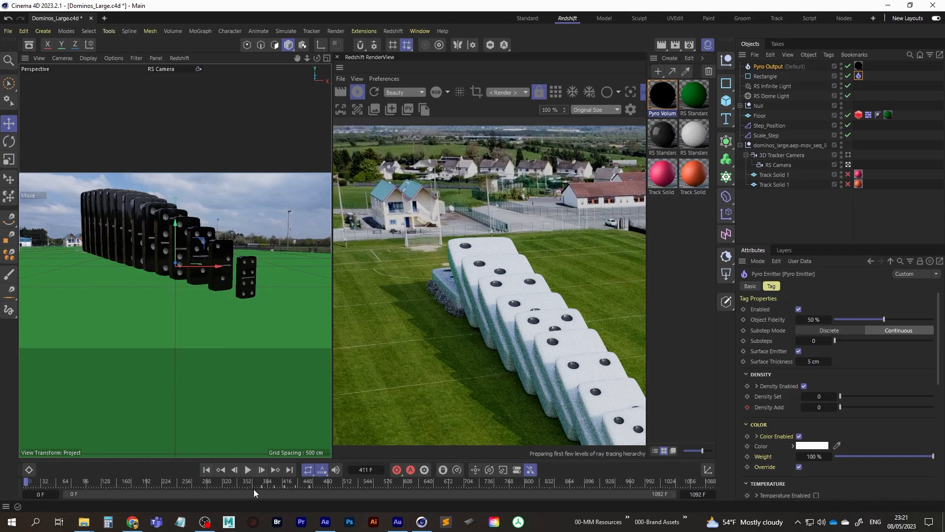
Step: Play the domino and smoke simulation, dismiss the VRAM warning and stop the live Redshift render
left_click(250, 484)
left_click(249, 469)
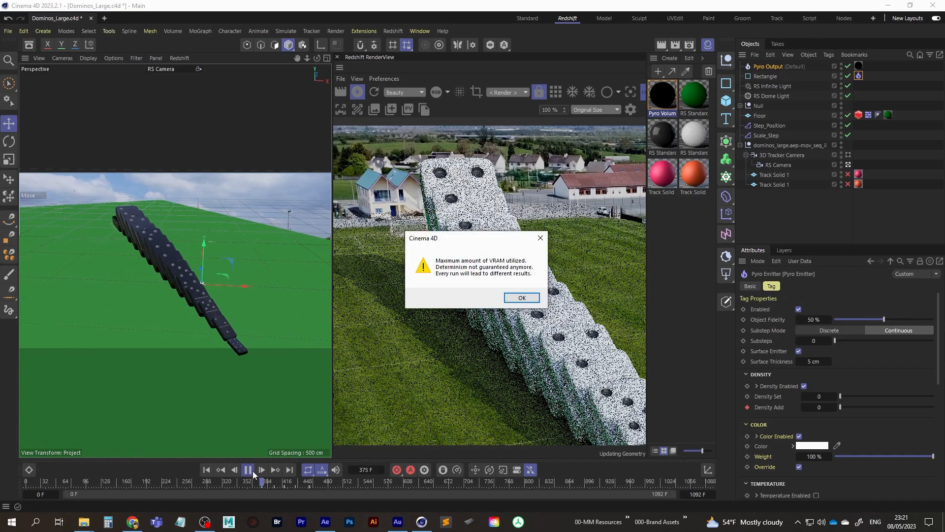
left_click(522, 297)
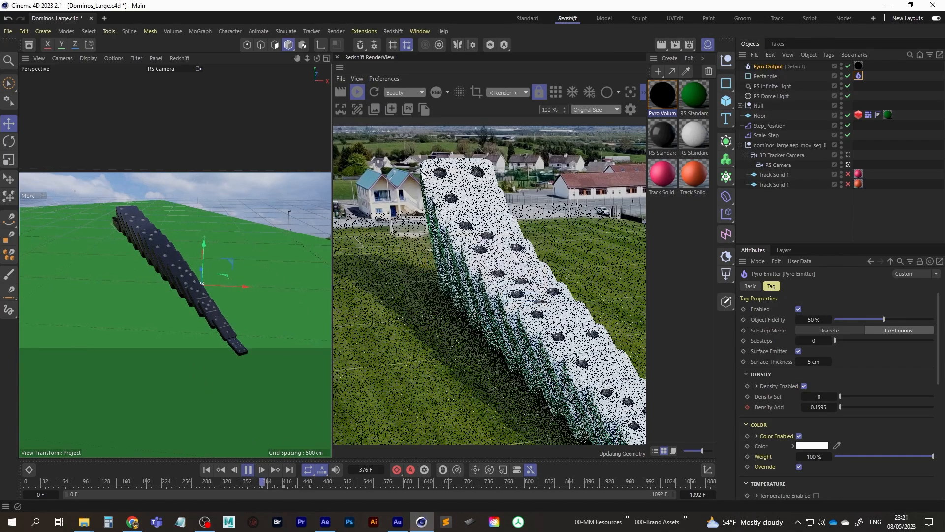
left_click(358, 93)
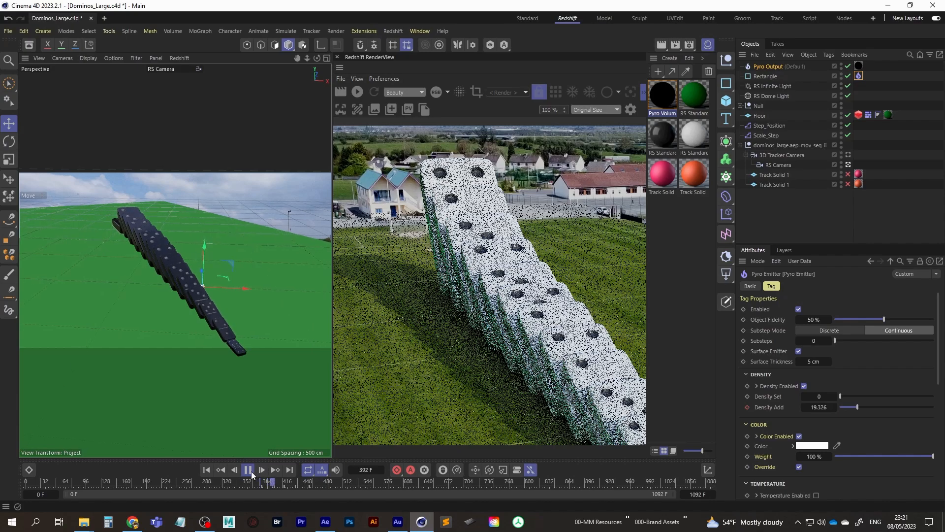
Step: Replay the simulation from the first frame, stop it at frame 441 and save the project
left_click(207, 470)
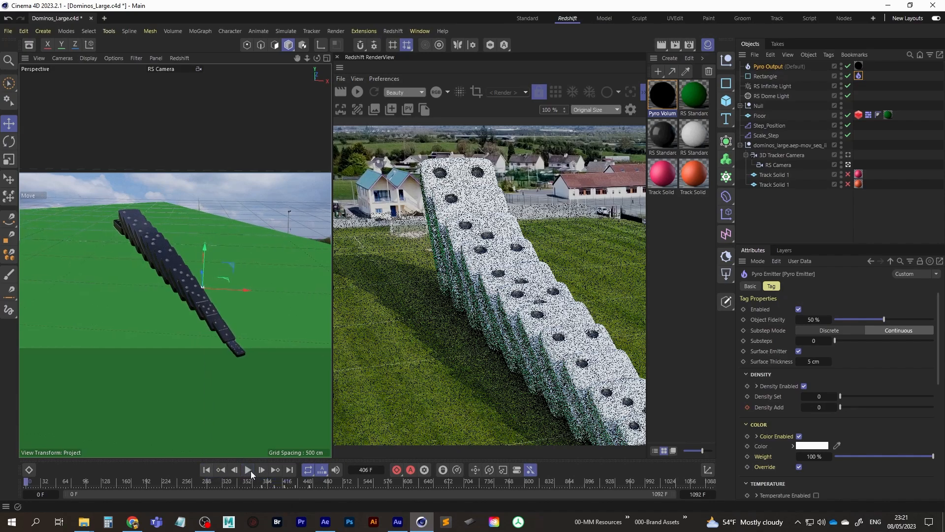
left_click(253, 482)
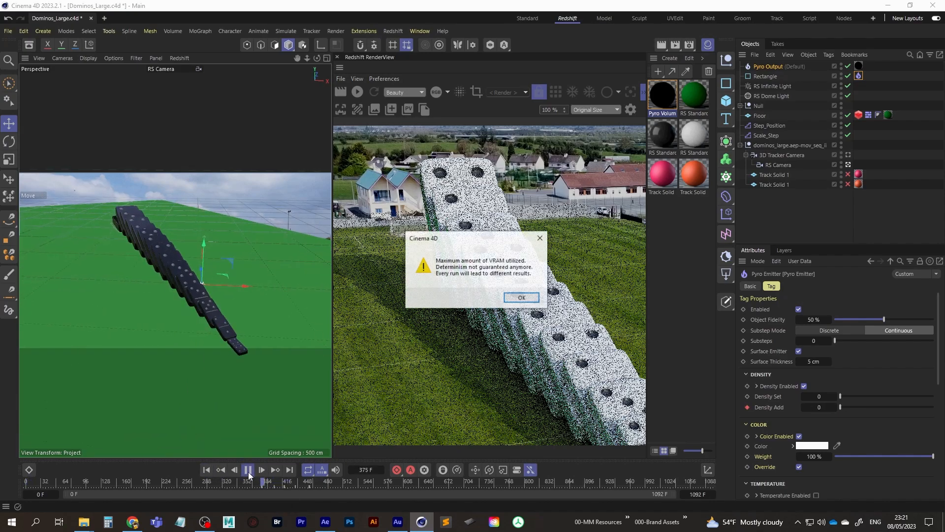
left_click(522, 297)
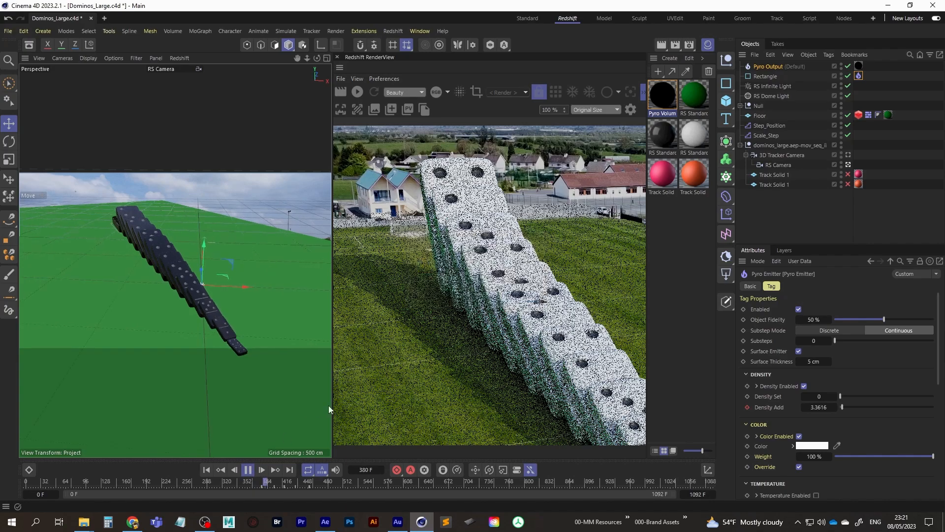
left_click(247, 470)
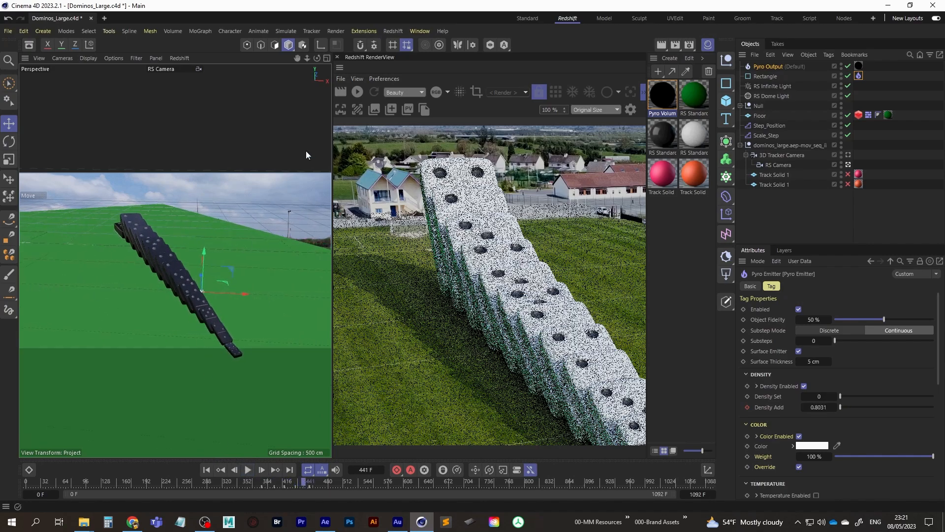
left_click(8, 30)
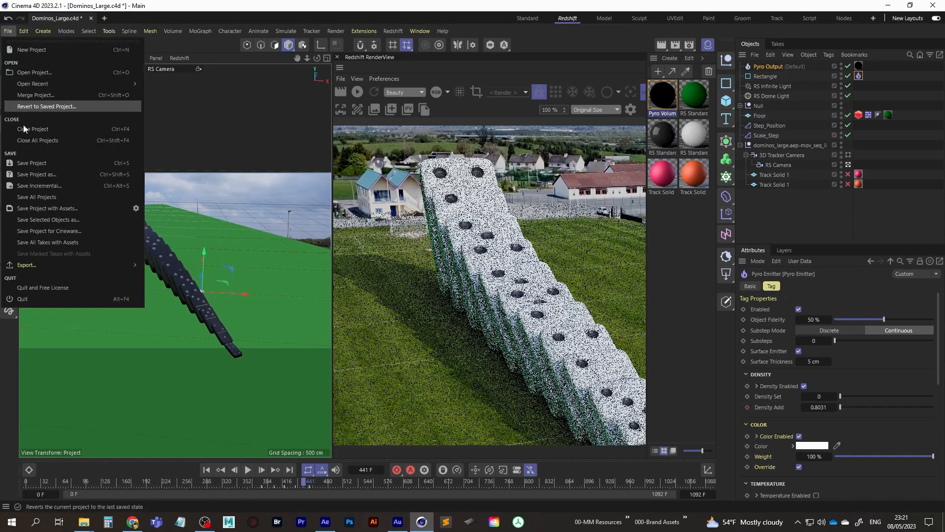
left_click(34, 158)
Step: Replay the simulation from the first frame to frame 405 and restart the live Redshift render
left_click(203, 471)
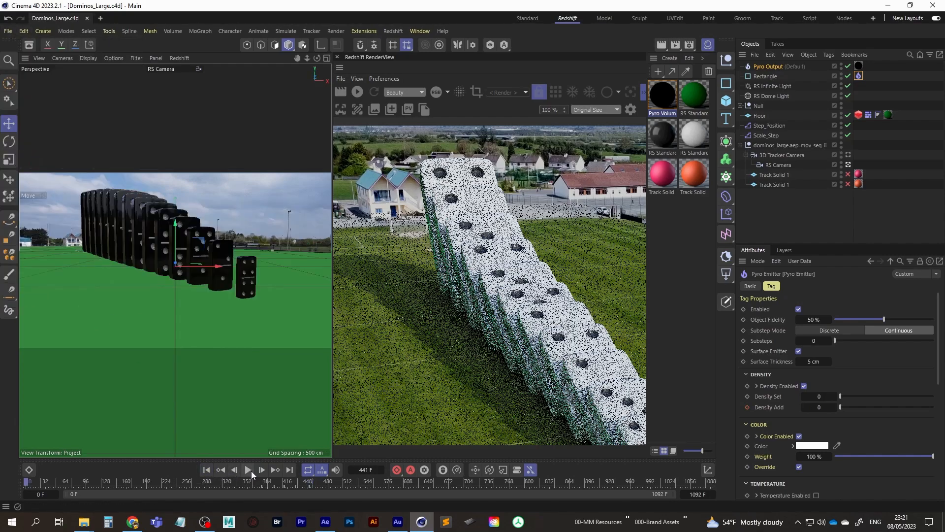
left_click(247, 469)
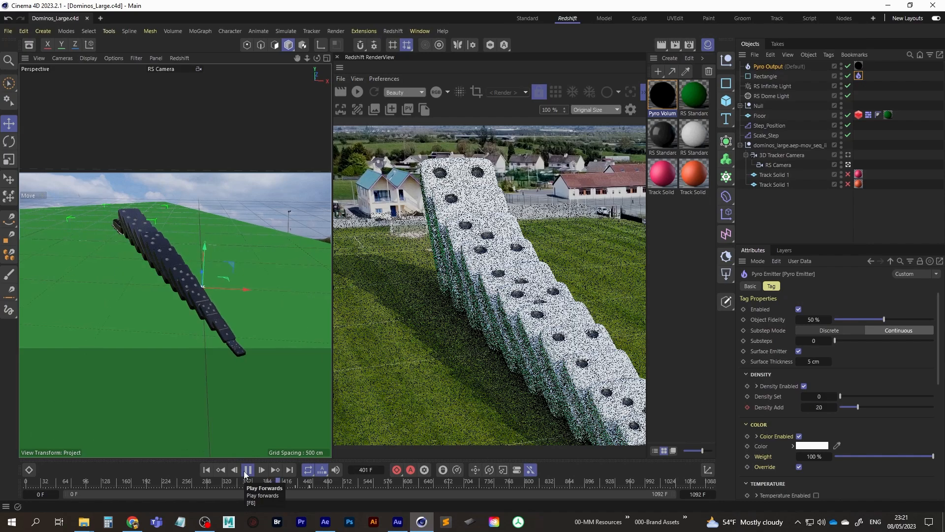
left_click(247, 471)
left_click(360, 94)
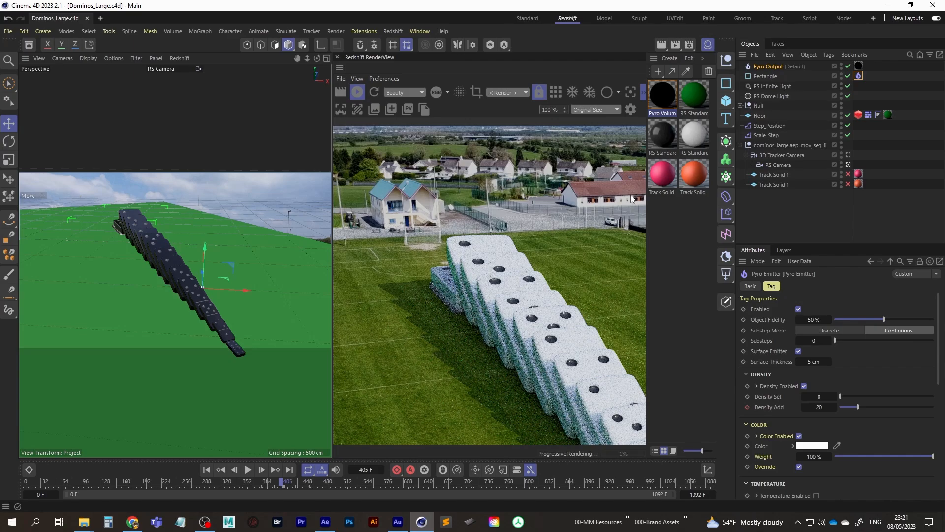
Step: Select the Volume node of the Pyro Volume material and set its Scatter Coefficient to 4.81
double_click(666, 99)
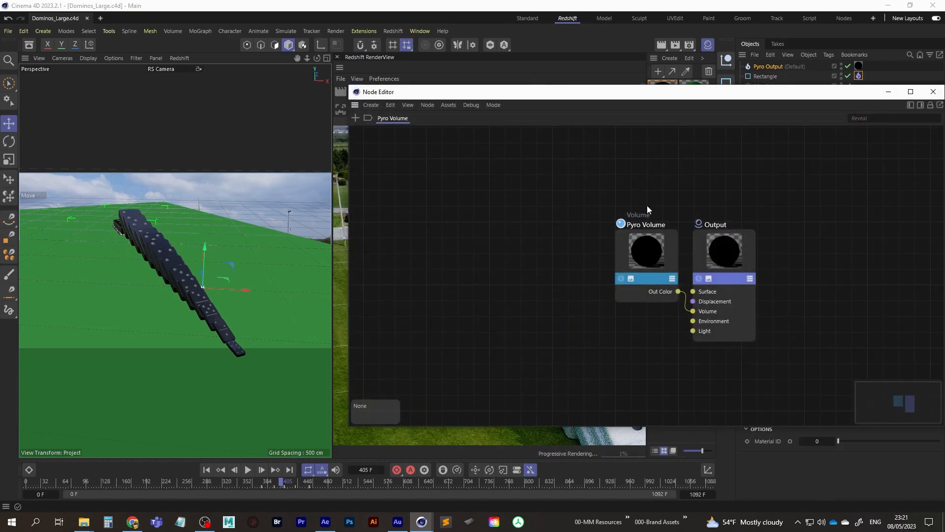
left_click(723, 252)
left_click_drag(761, 91, 431, 82)
left_click(318, 245)
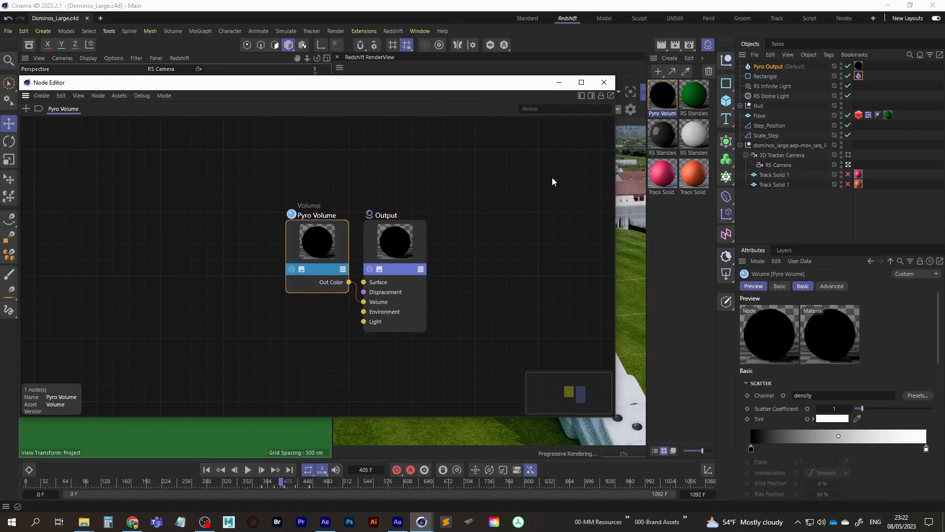
left_click(604, 82)
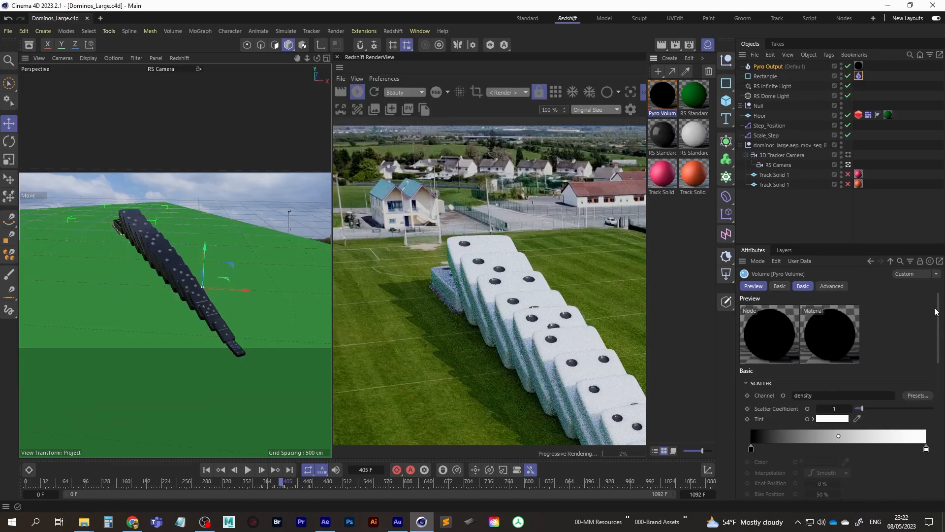
mouse_move(936, 311)
left_mouse_down()
mouse_move(941, 358)
mouse_move(941, 329)
left_mouse_up()
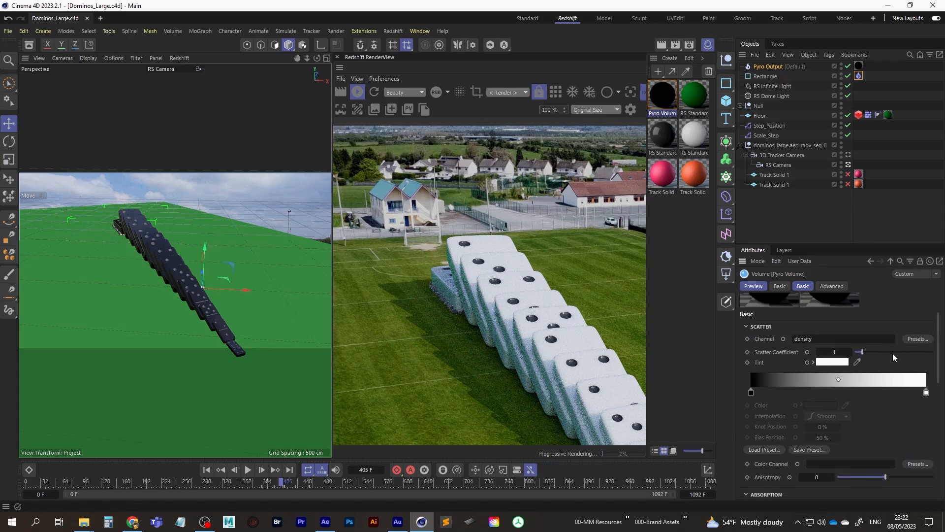
left_click(893, 352)
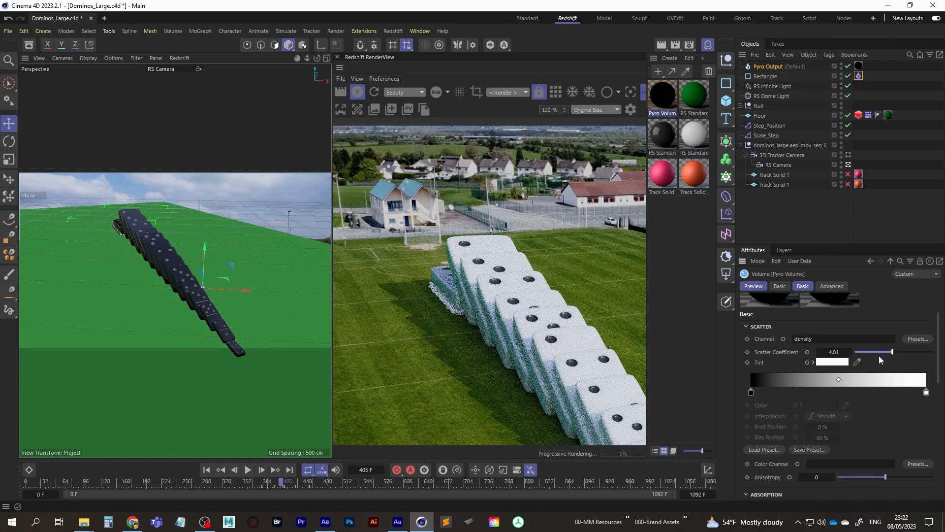
Step: Try a bright red Scatter Tint of RGB 255, 17, 9 on the Pyro Volume and reset it to default
left_click(831, 363)
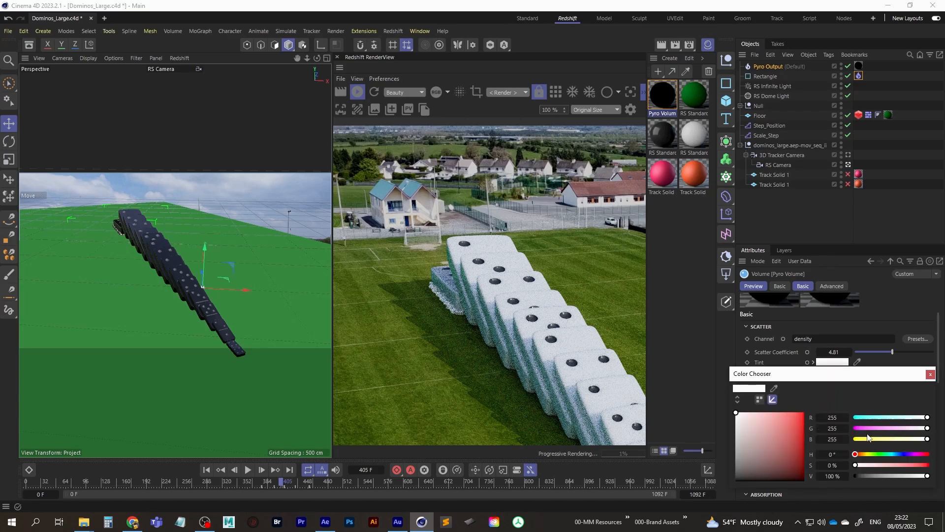
left_click(865, 454)
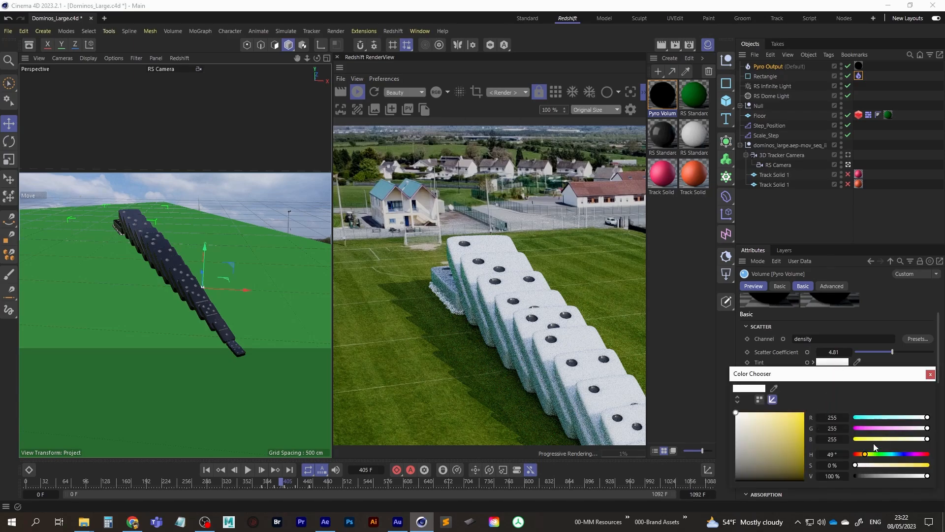
left_click(858, 439)
left_click_drag(867, 454, 858, 454)
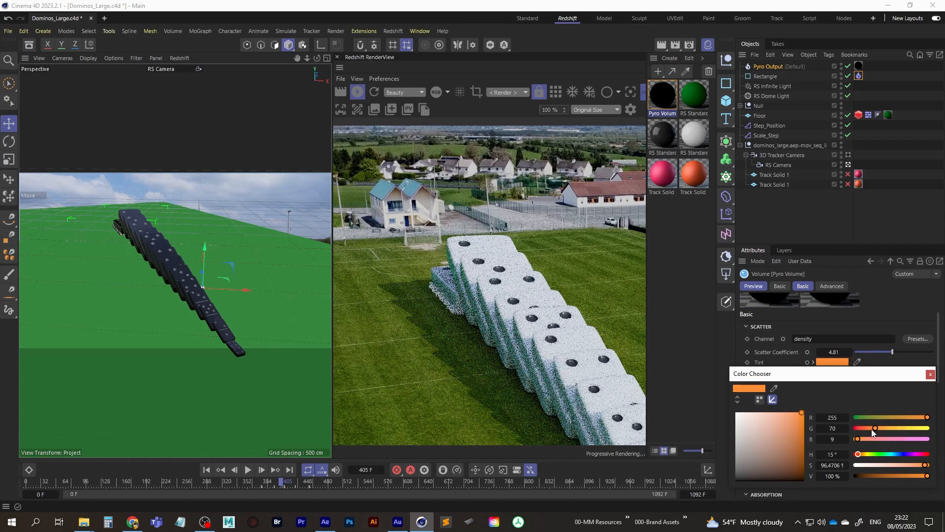
left_click_drag(871, 428, 860, 428)
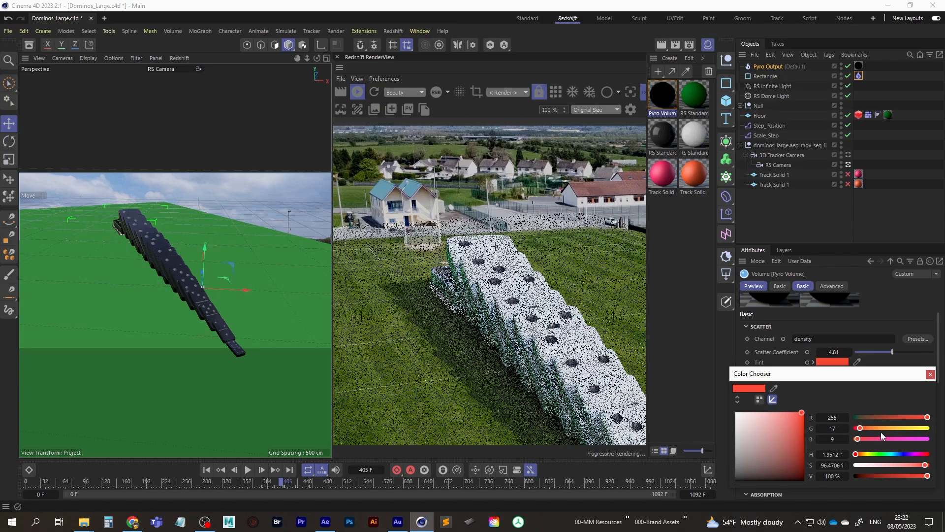
left_click(930, 374)
right_click(759, 362)
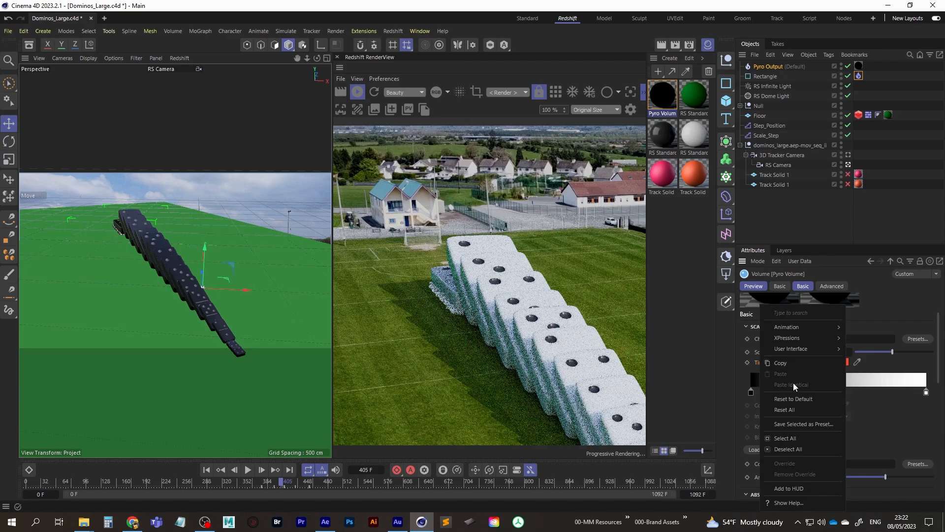
left_click(800, 399)
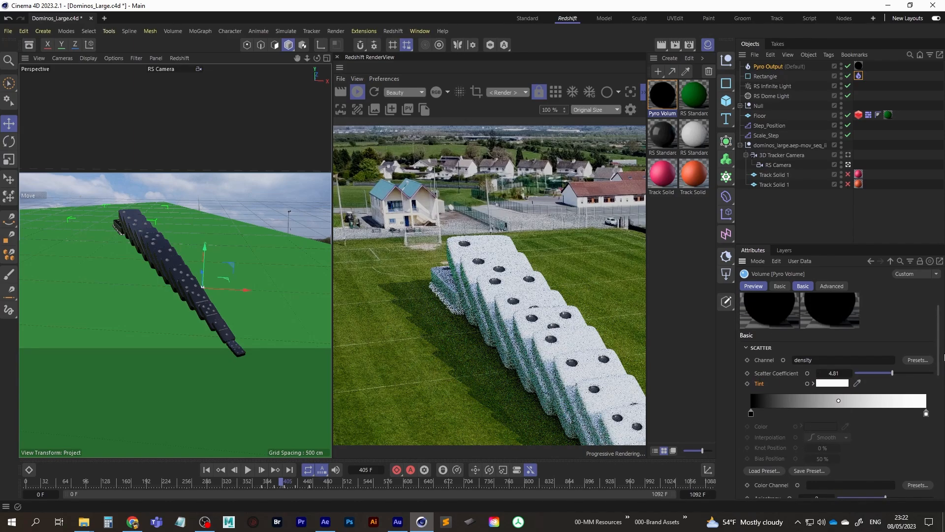
Step: Try a red Absorption Tint of RGB 216, 19, 19 on the Pyro Volume and reset it to default
left_click_drag(942, 357, 941, 415)
left_click(842, 377)
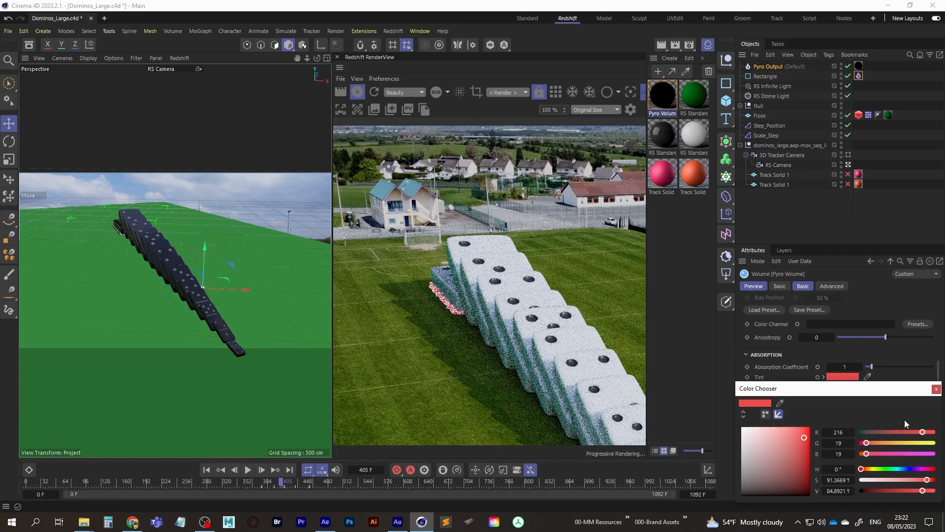
left_click(936, 389)
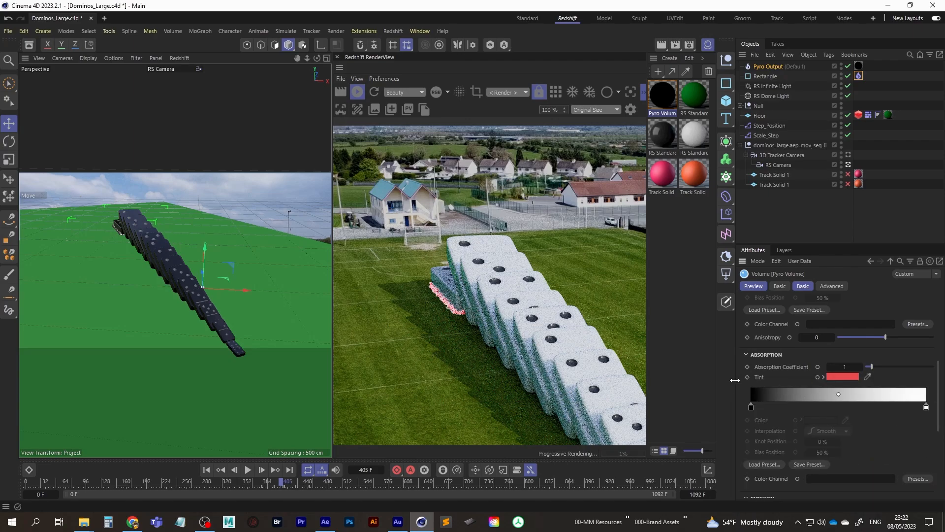
right_click(765, 379)
left_click(810, 398)
Step: Try a dark brown Absorption Tint of RGB 46, 14, 4 on the Pyro Volume and reset it to default
left_click_drag(939, 388, 943, 433)
scroll(944, 436, "down", 1)
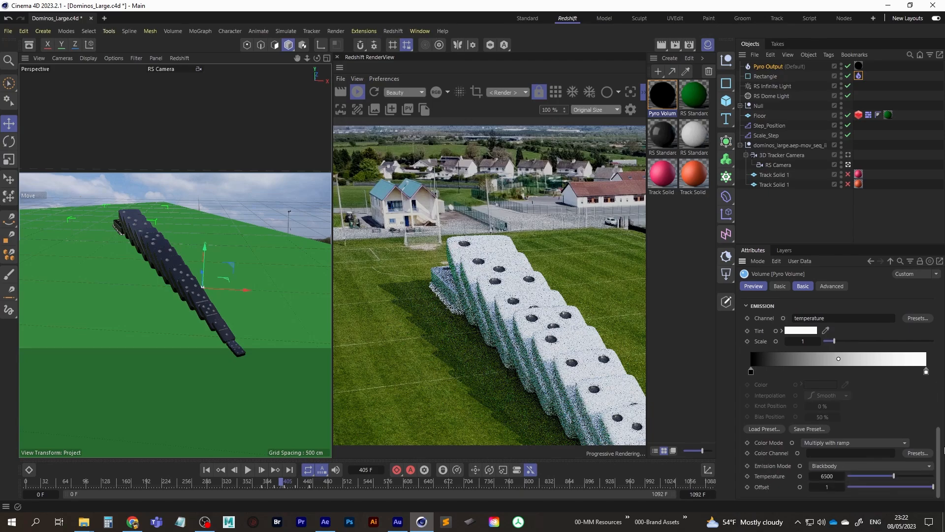
left_click_drag(944, 449, 944, 369)
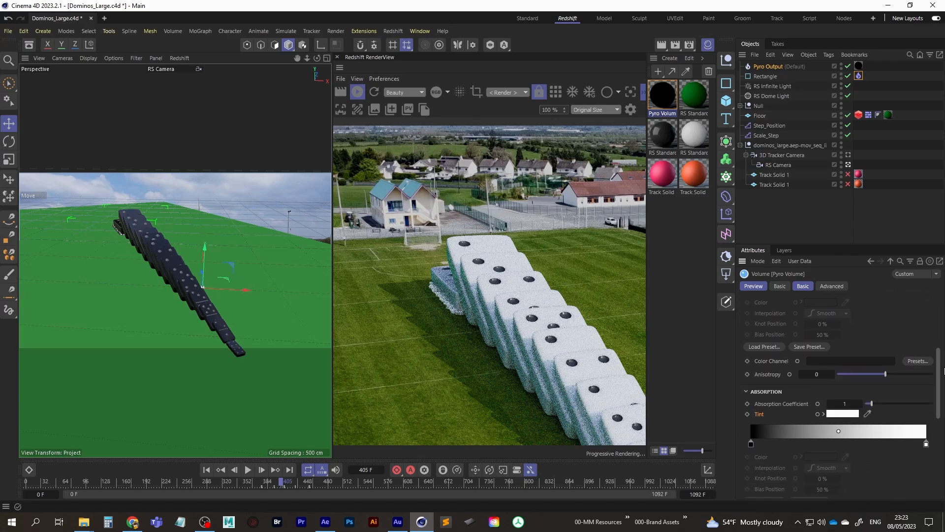
scroll(846, 409, "down", 1)
left_click(845, 397)
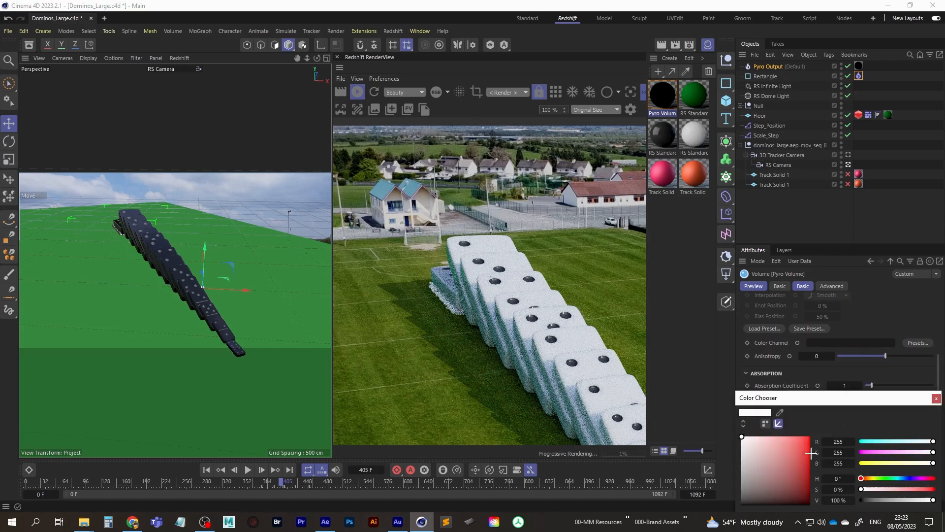
mouse_move(884, 463)
left_mouse_down()
mouse_move(868, 463)
mouse_move(864, 478)
left_mouse_up()
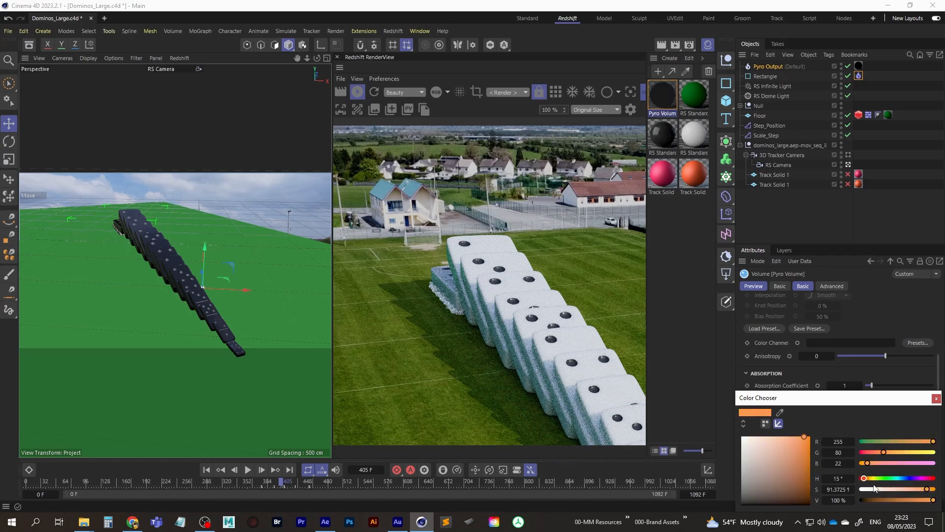
left_click_drag(933, 499, 910, 500)
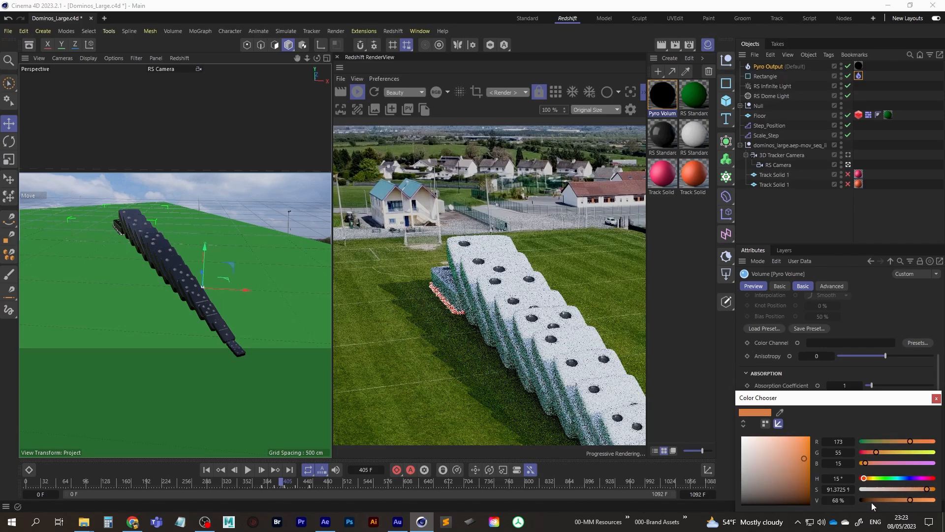
left_click(873, 500)
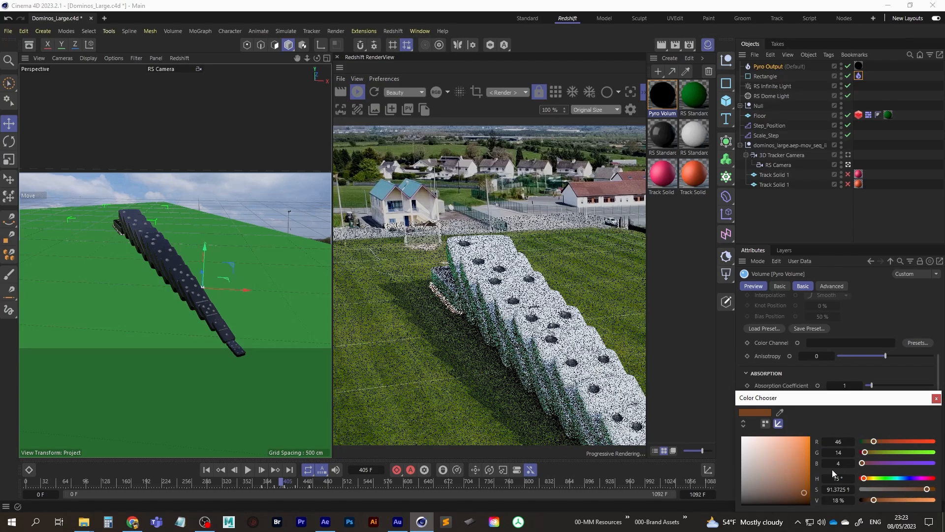
left_click(936, 398)
scroll(941, 374, "up", 1)
scroll(939, 377, "up", 1)
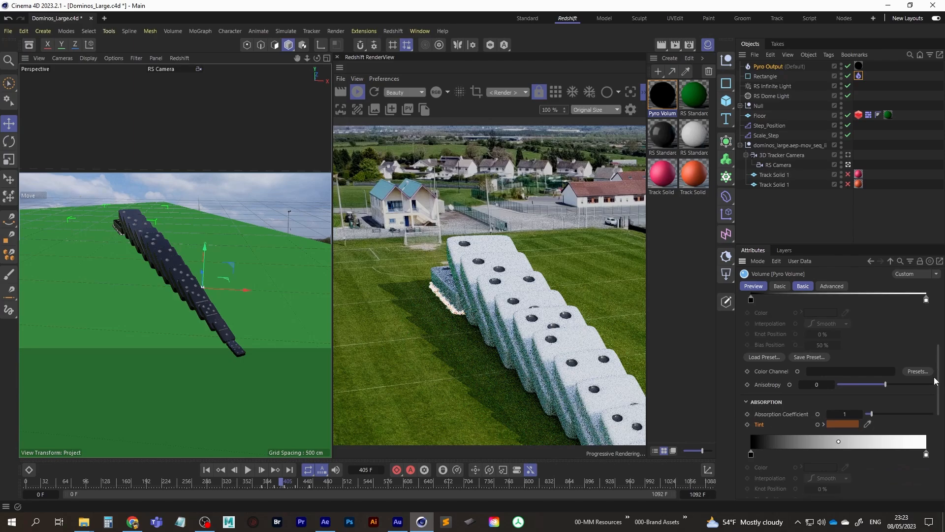
right_click(759, 424)
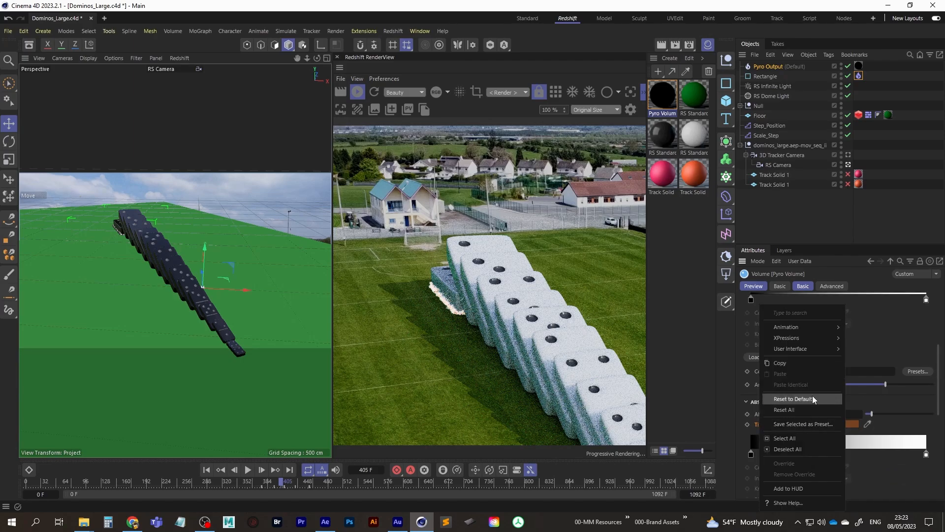
left_click(793, 399)
Step: Give the Pyro Volume's Scatter Tint a dark orange-brown colour of RGB 94, 24, 4
scroll(937, 393, "up", 5)
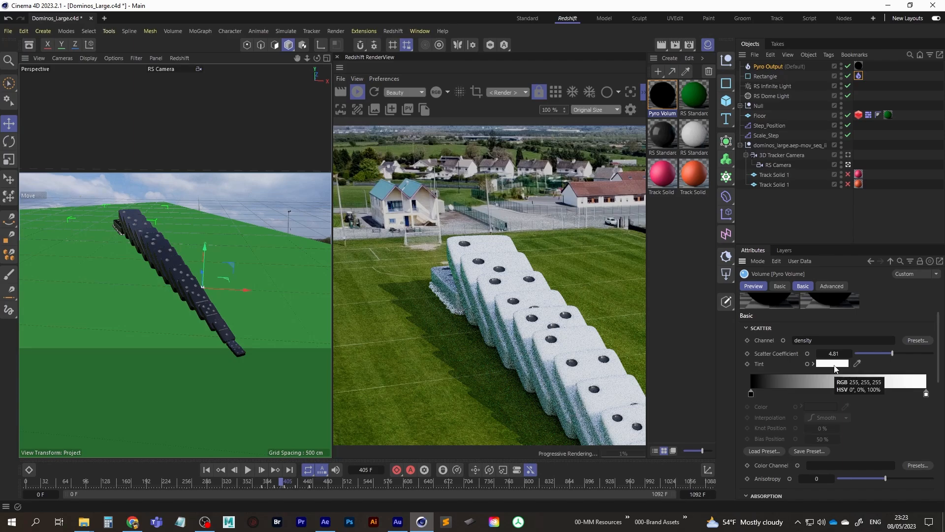
left_click(834, 365)
left_click(799, 443)
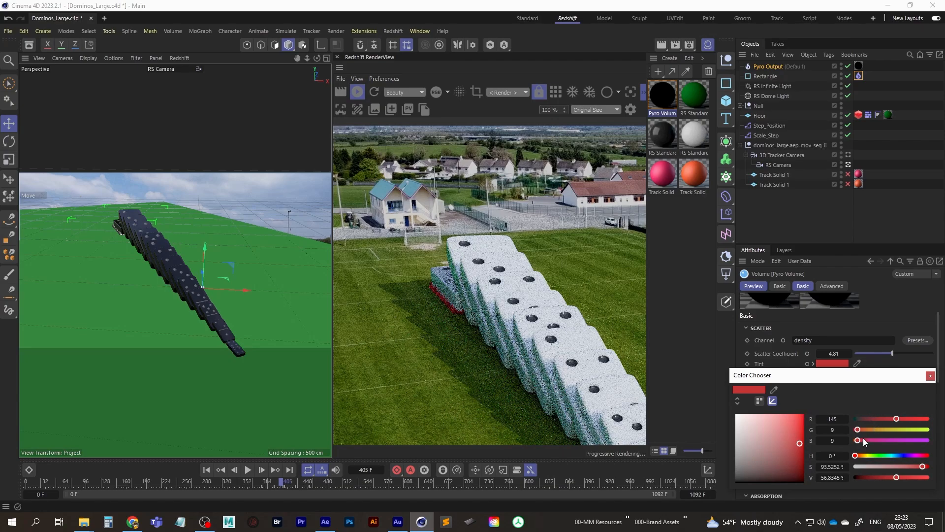
left_click(872, 429)
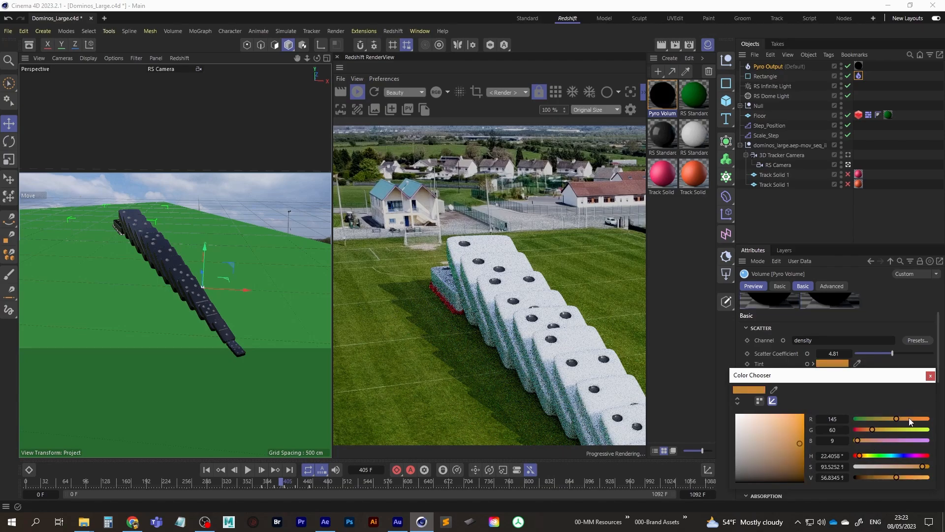
left_click(923, 418)
left_click(881, 477)
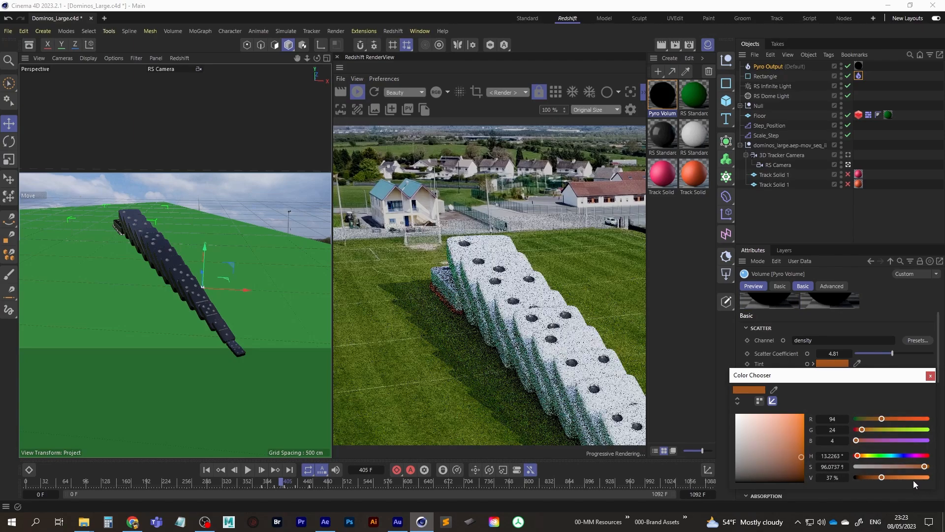
Step: Desaturate the Scatter Tint to a dusty grey-brown of RGB 64, 49, 44
left_click(762, 444)
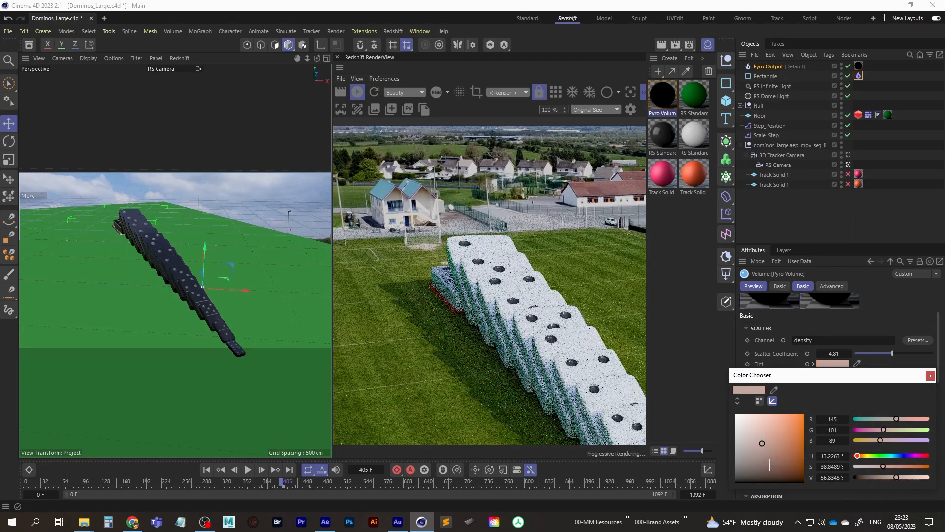
left_click(769, 464)
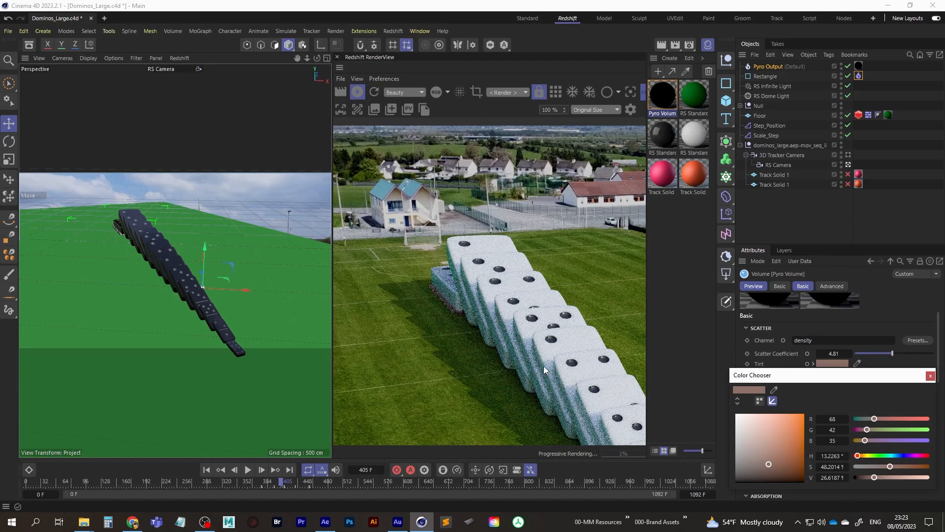
left_click_drag(762, 463, 758, 464)
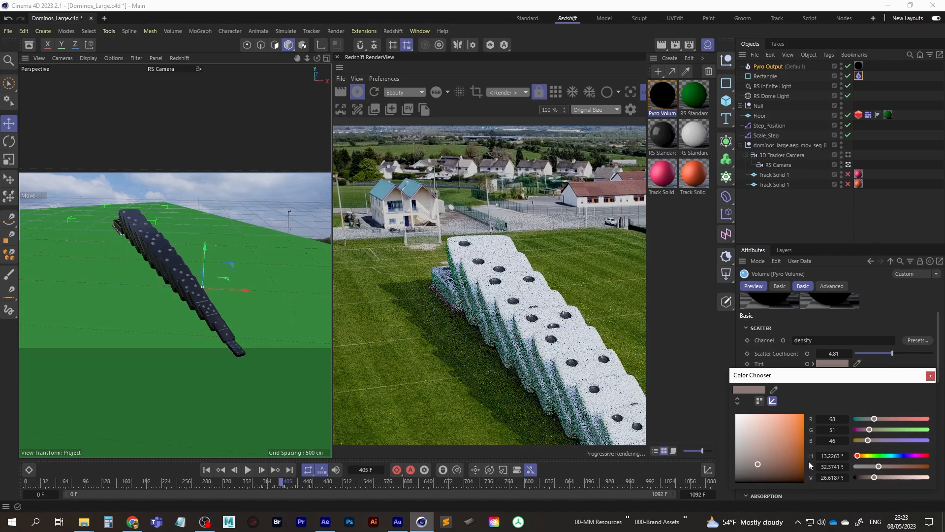
left_click(750, 454)
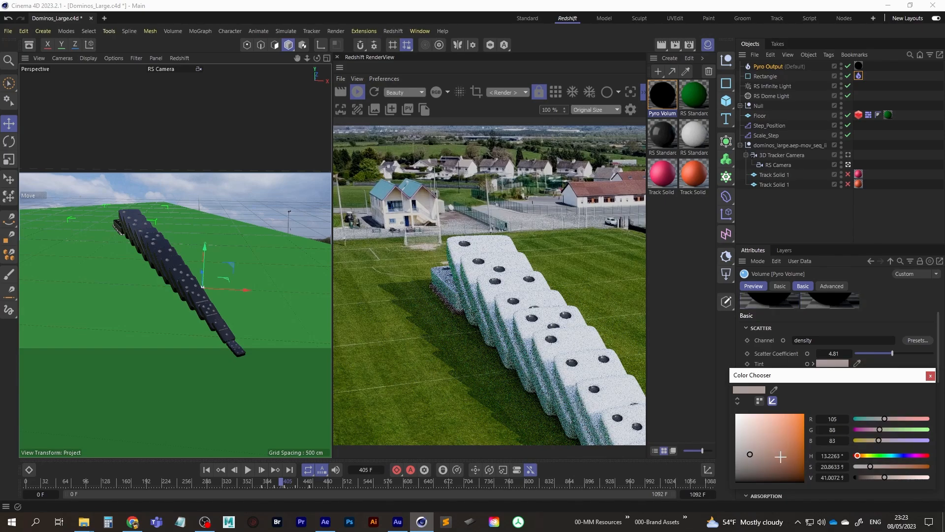
left_click(757, 464)
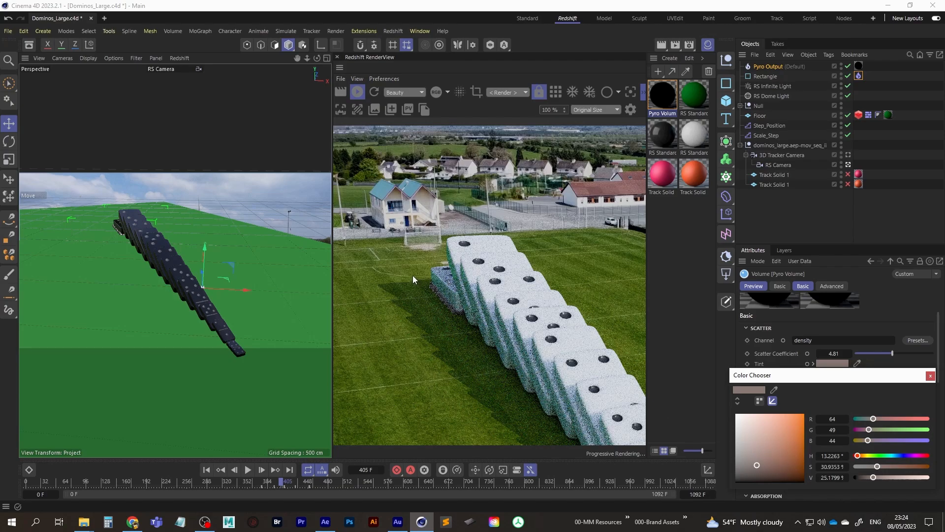
Step: Try a render region with bucket rendering around the last domino's smoke and return to the full-frame progressive render
left_click(460, 297)
left_click_drag(406, 269, 487, 326, "ctrl")
left_click(554, 90)
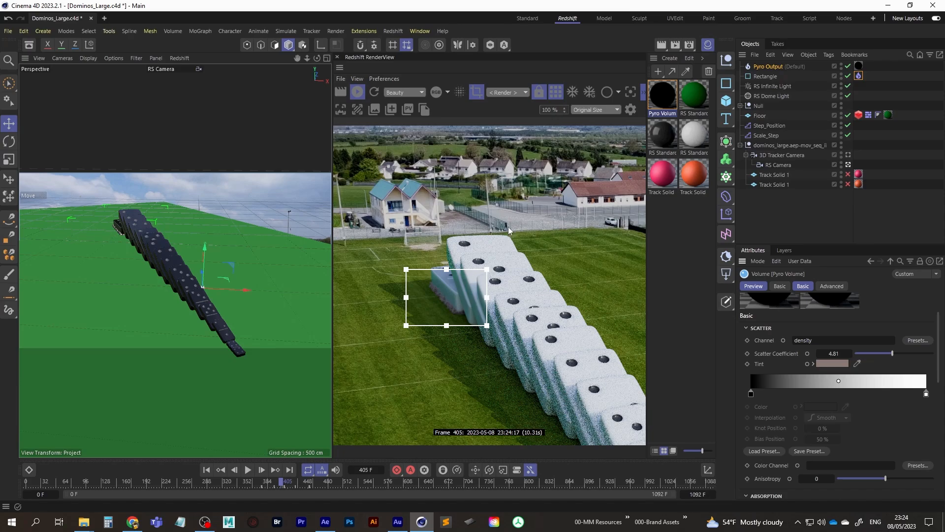
left_click(557, 93)
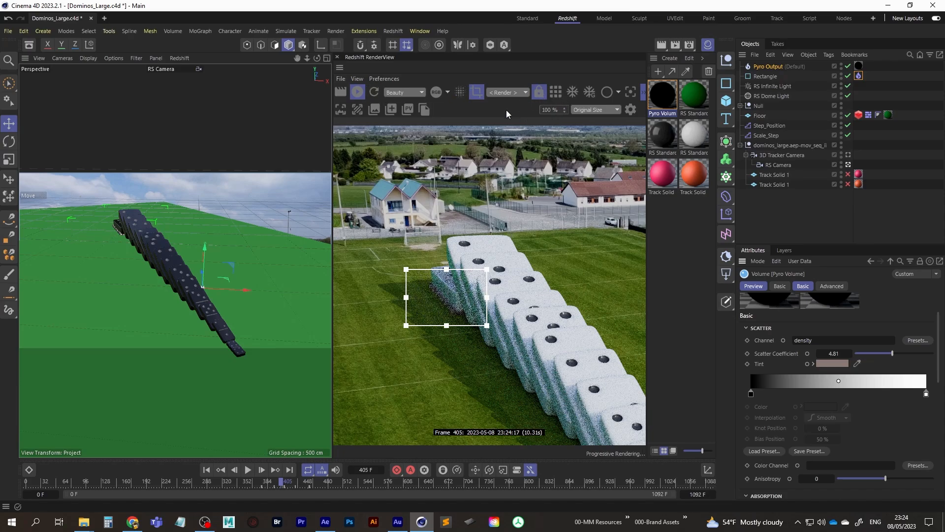
left_click(477, 92)
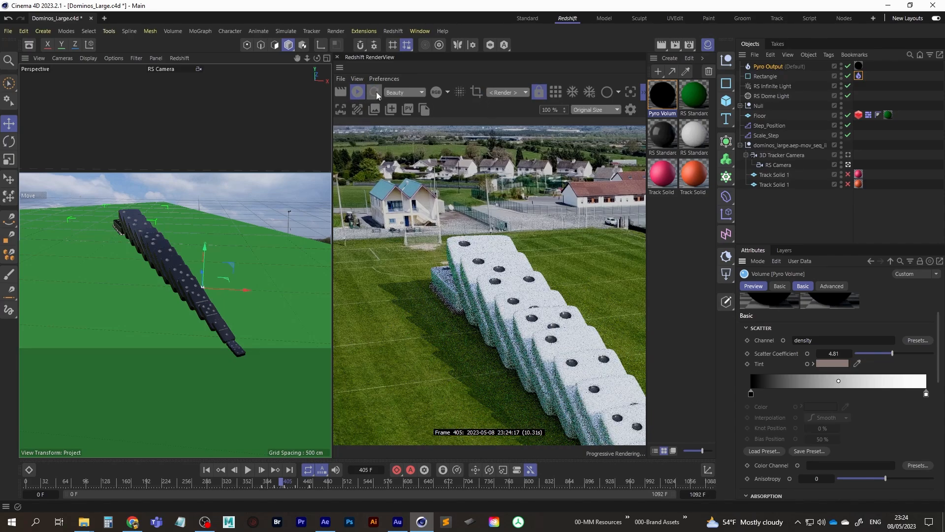
left_click(374, 92)
Step: Switch to the Standard layout and run the smoke simulation from the first frame, stopping at frame 385
left_click(527, 18)
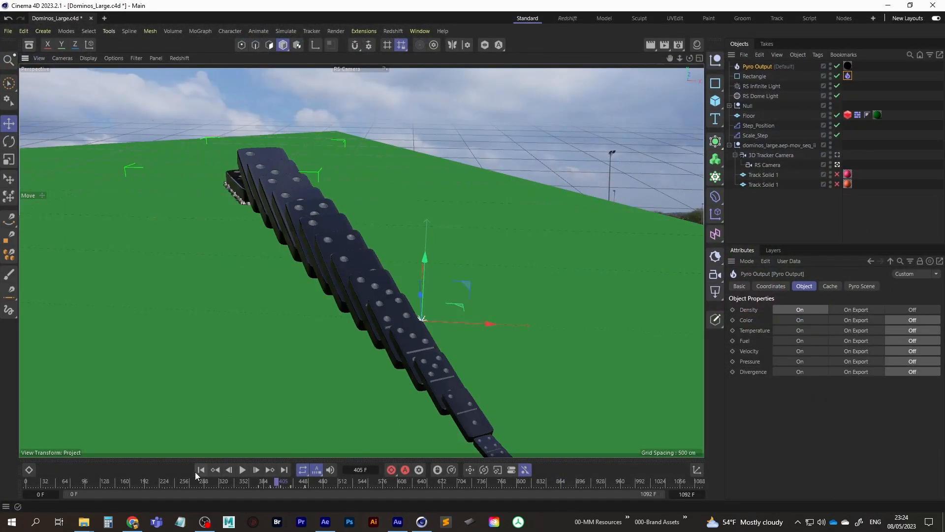
left_click(200, 469)
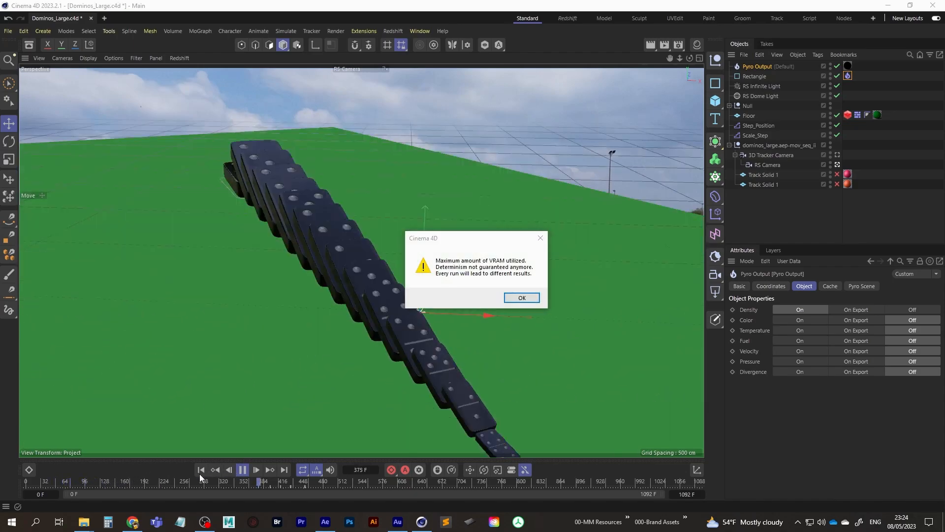
left_click(517, 297)
left_click(243, 469)
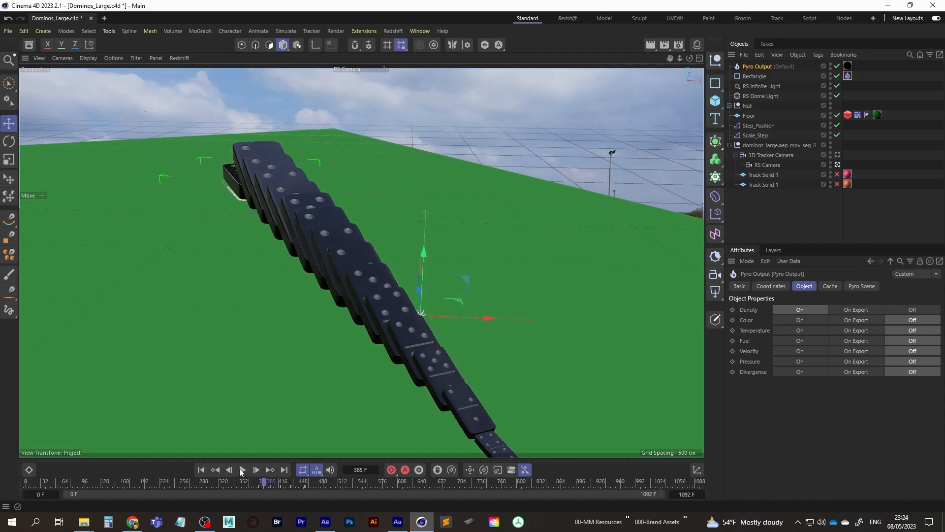
Step: Rewind to the start, jump to frame 356 and simulate the smoke burst up to frame 421
left_click(201, 470)
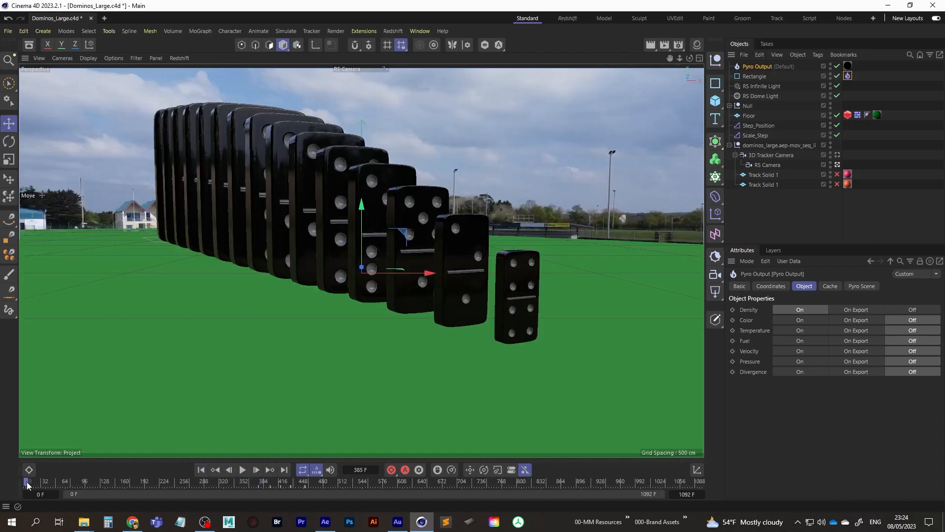
left_click_drag(27, 485, 247, 487)
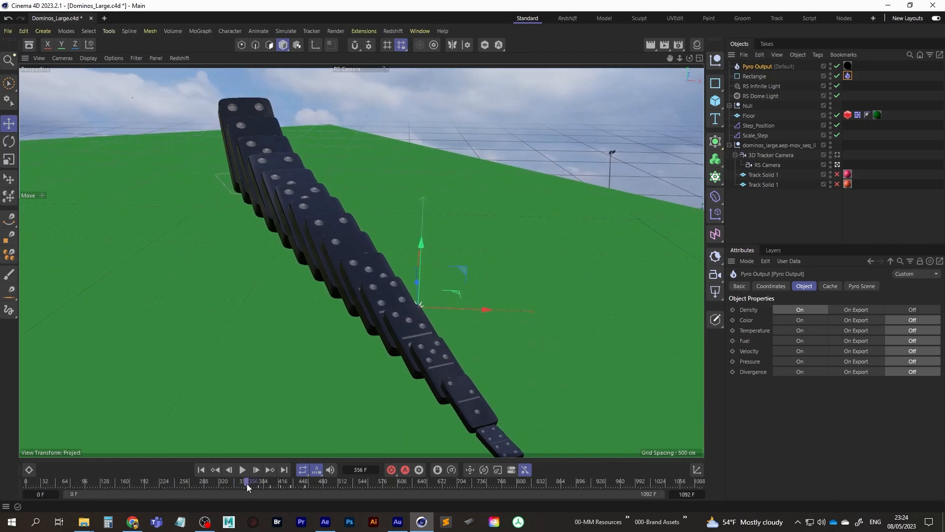
left_click(242, 470)
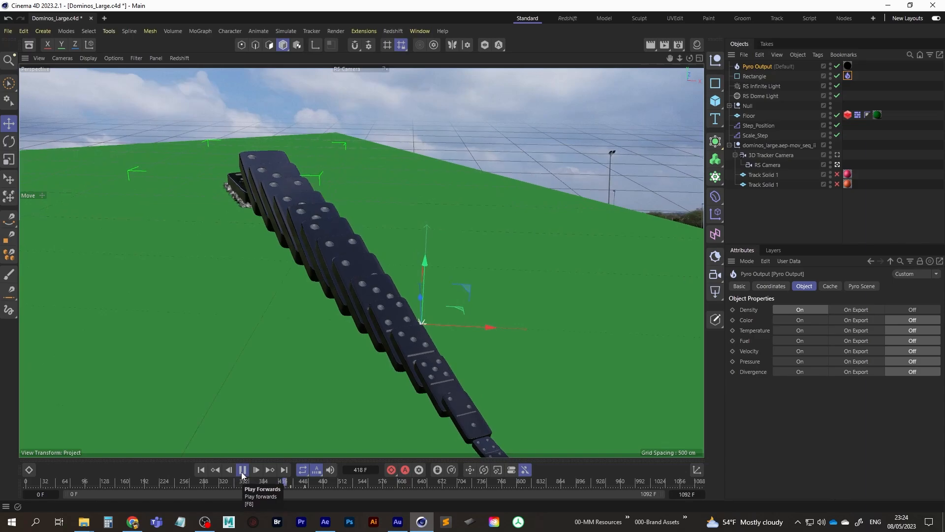
left_click(242, 472)
Step: Return to the Redshift layout and render frame 421 in the RenderView to check the dust
left_click(569, 18)
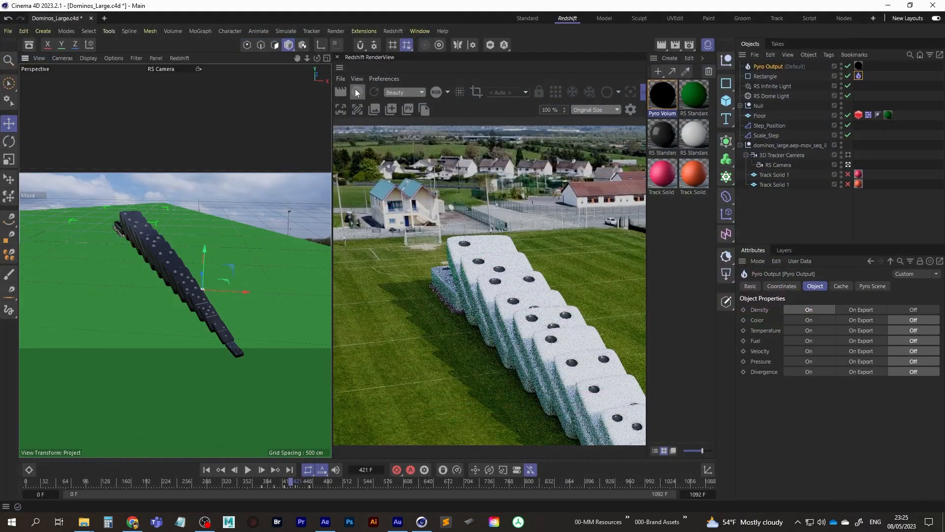
left_click(357, 92)
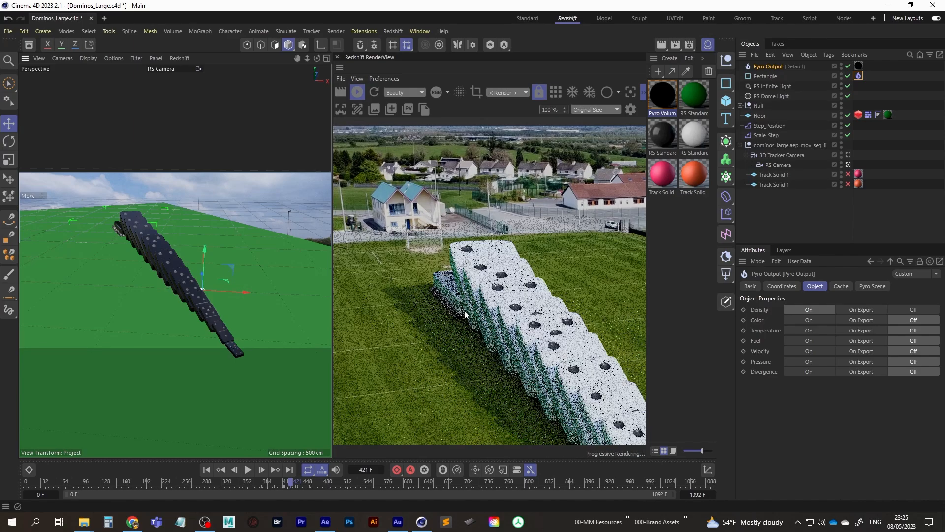
left_click(357, 92)
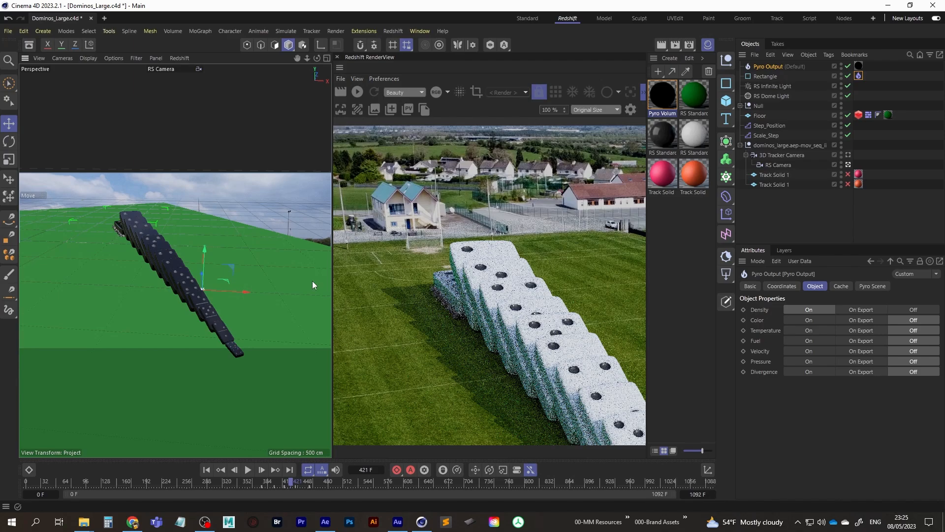
Step: Advance the smoke simulation to frame 443 and render that frame in the RenderView
left_click(248, 470)
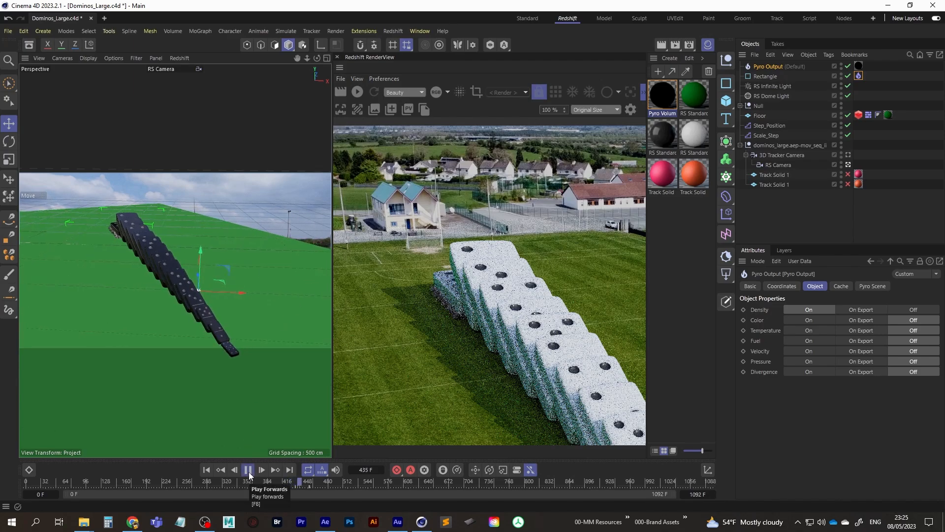
left_click(248, 470)
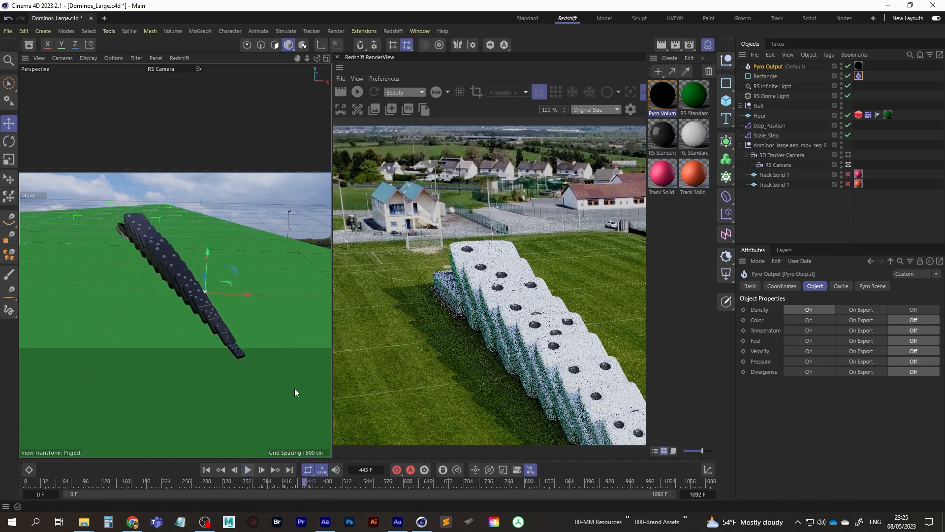
left_click(356, 92)
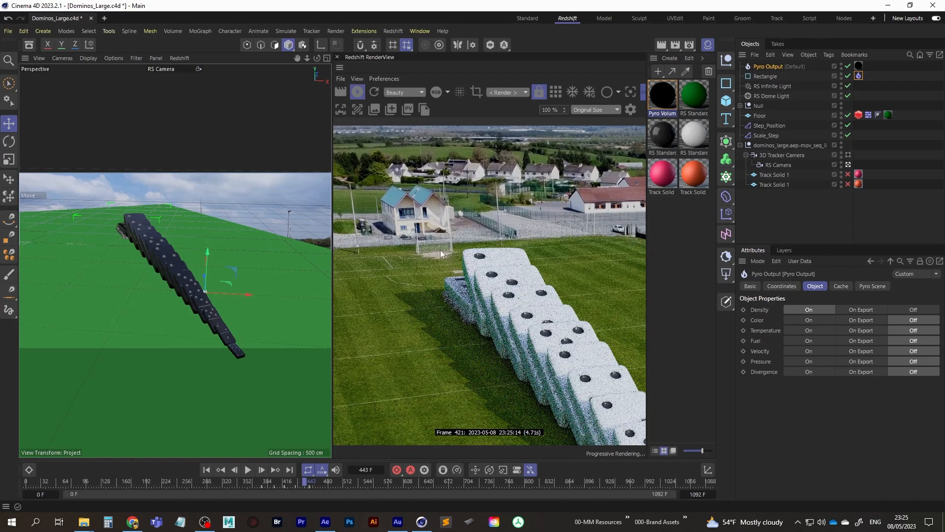
left_click(373, 92)
Step: Continue the smoke simulation to frame 457 and restart the Redshift preview render
left_click(247, 470)
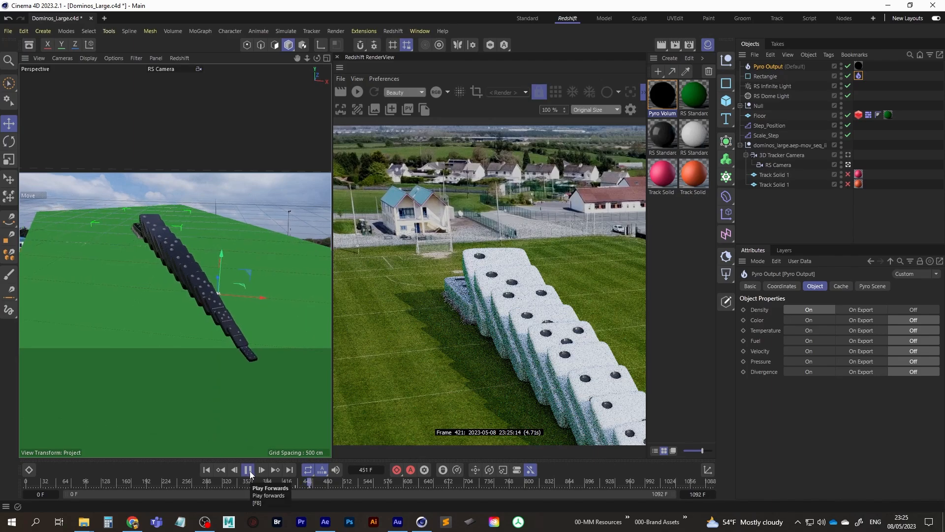
left_click(249, 470)
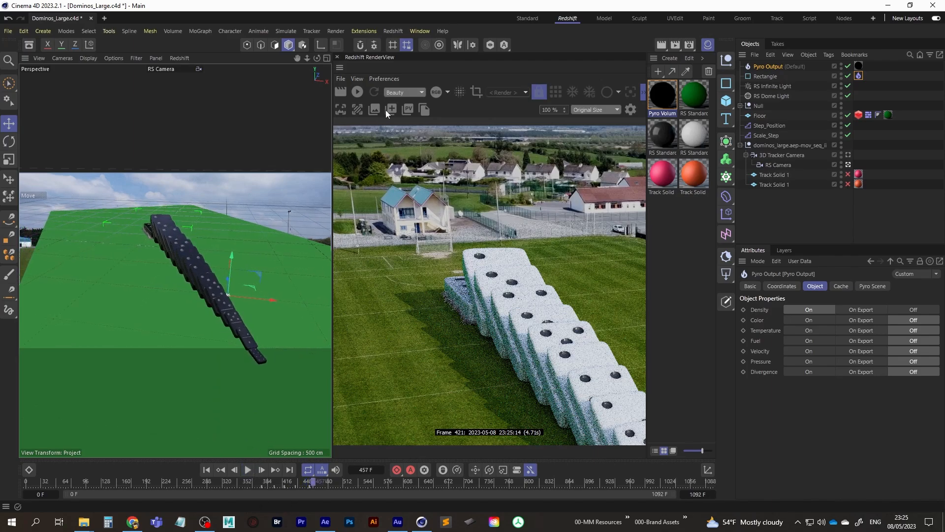
left_click(355, 92)
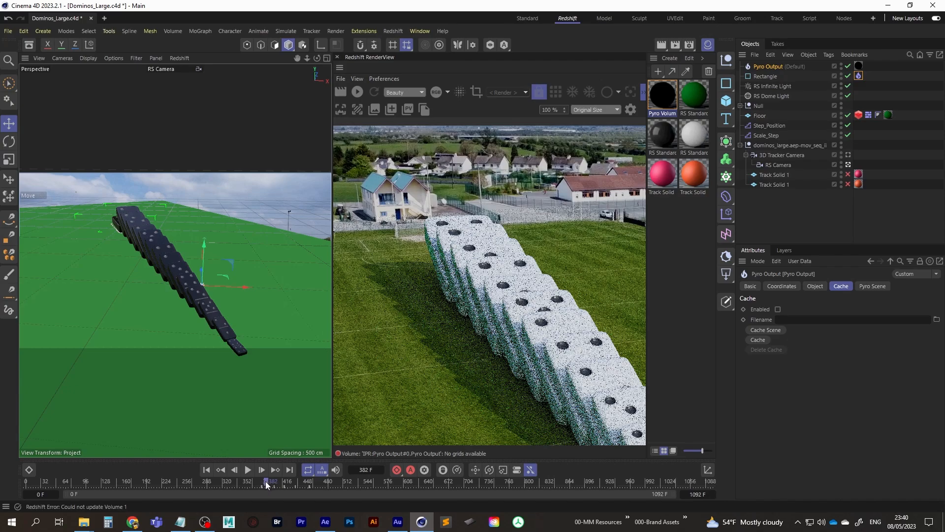
Step: Rewind and scrub the animation to frame 367 to examine the moments before the last domino lands
left_click_drag(266, 484, 254, 485)
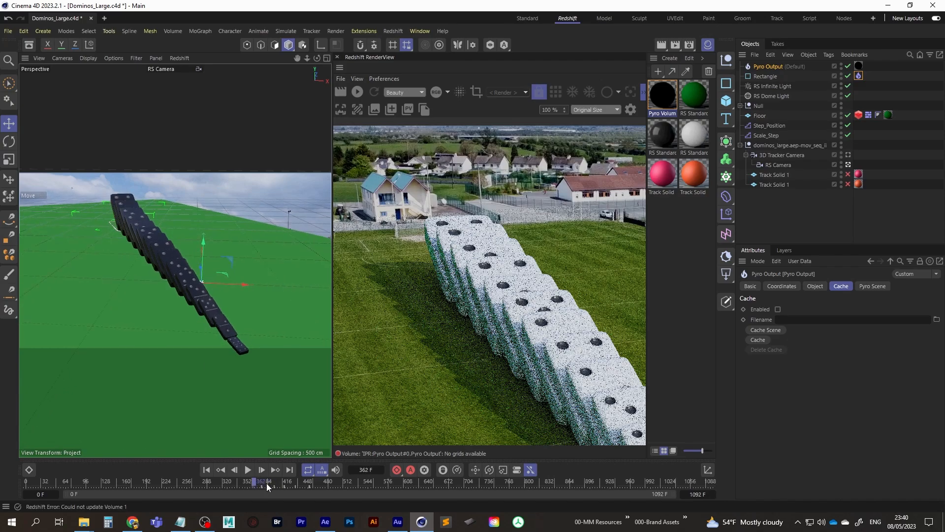
left_click(207, 470)
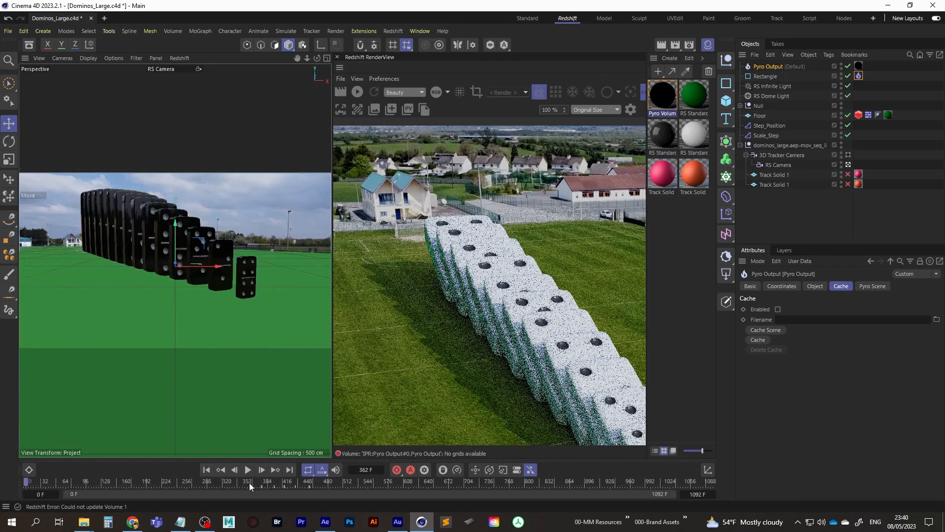
left_click_drag(251, 485, 258, 487)
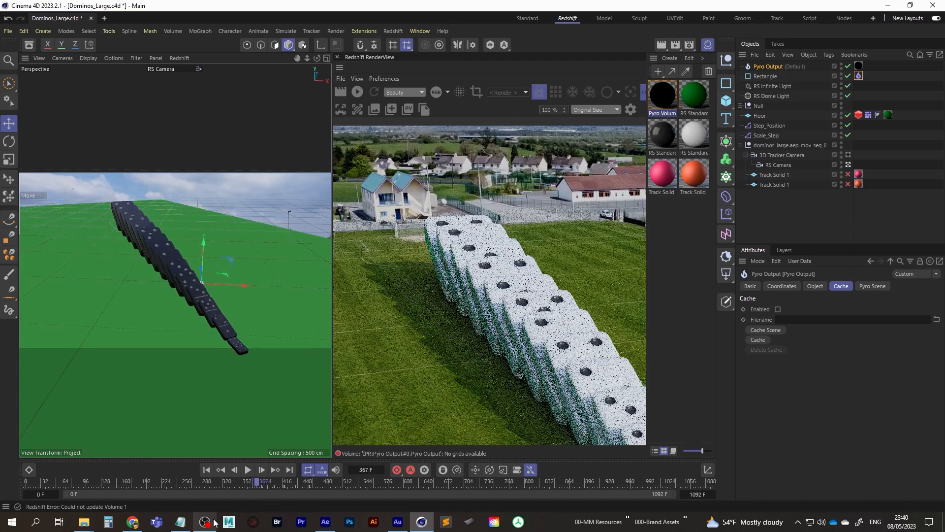
Step: Check the original frame range 0 - 1092 noted in Notepad and return to Cinema 4D
left_click(180, 526)
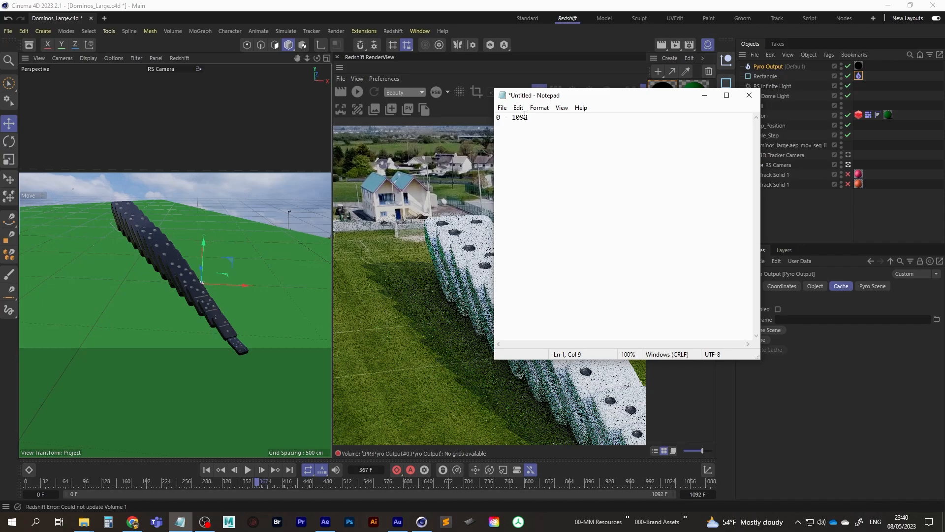
key("ctrl+a")
left_click(705, 95)
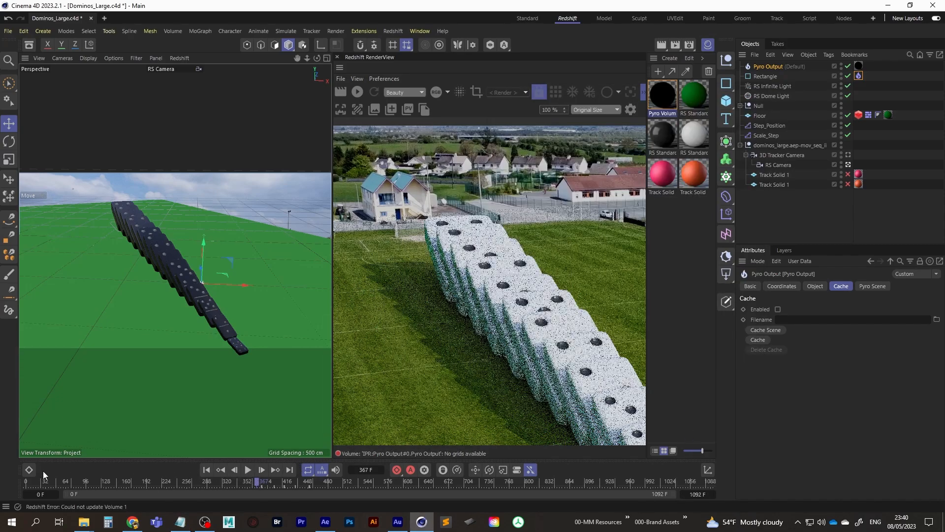
Step: Open and enlarge the Dope Sheet, move to frame 374 just before the first Density Add keyframe, and set the project's start frame to 374
left_click(29, 470)
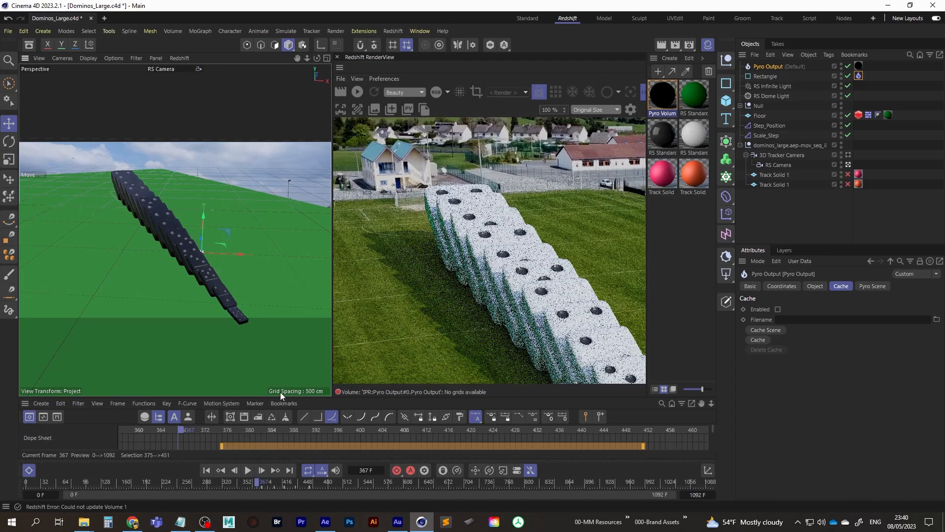
left_click_drag(294, 397, 295, 334)
left_click_drag(191, 365, 220, 370)
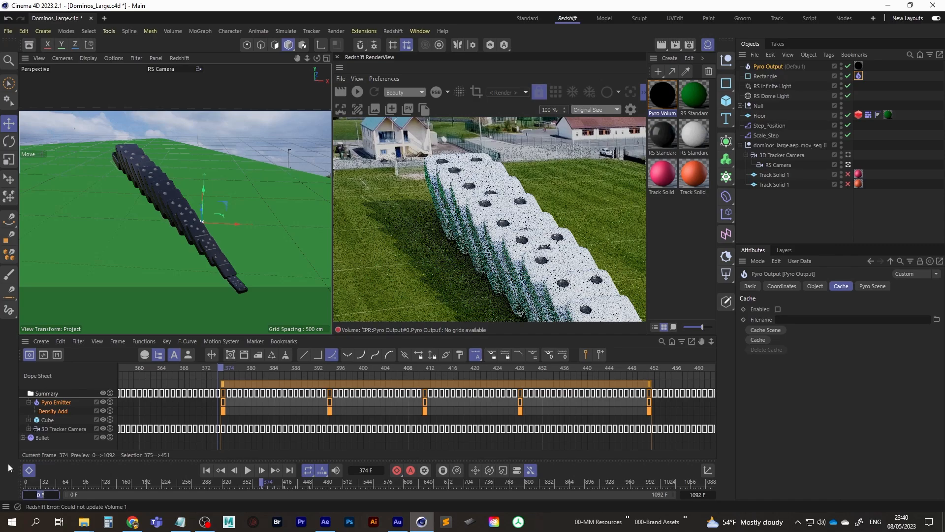
type("374")
key("Return")
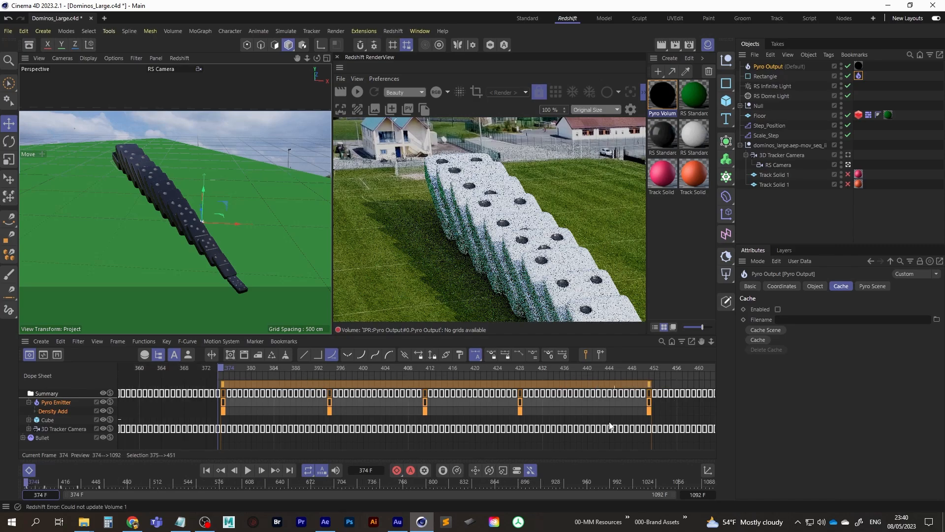
Step: Play the smoke simulation forward to frame 503 and set the project's end frame to 503
left_click(248, 471)
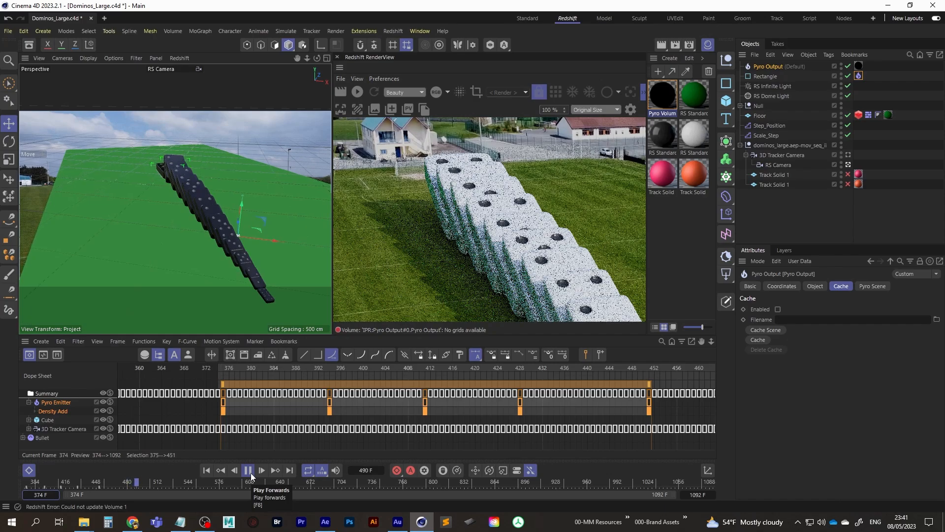
left_click(250, 471)
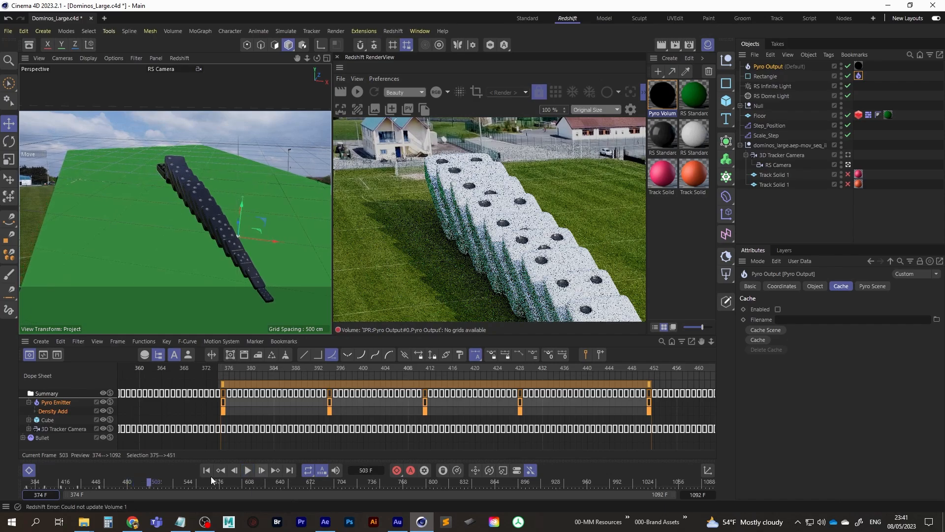
left_click(697, 494)
type("503")
key("Return")
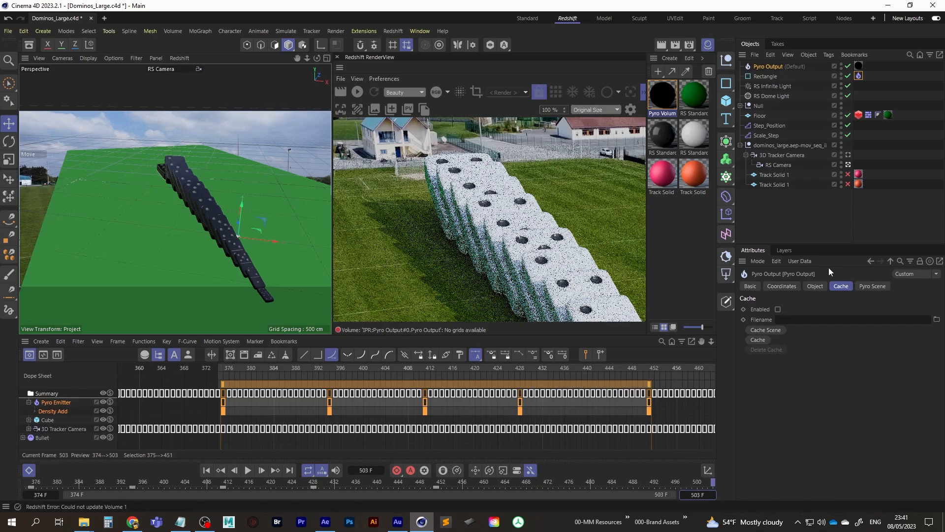
Step: Cache the Pyro simulation scene from frame 374 into the project's vol folder and play back the cached smoke
left_click(207, 470)
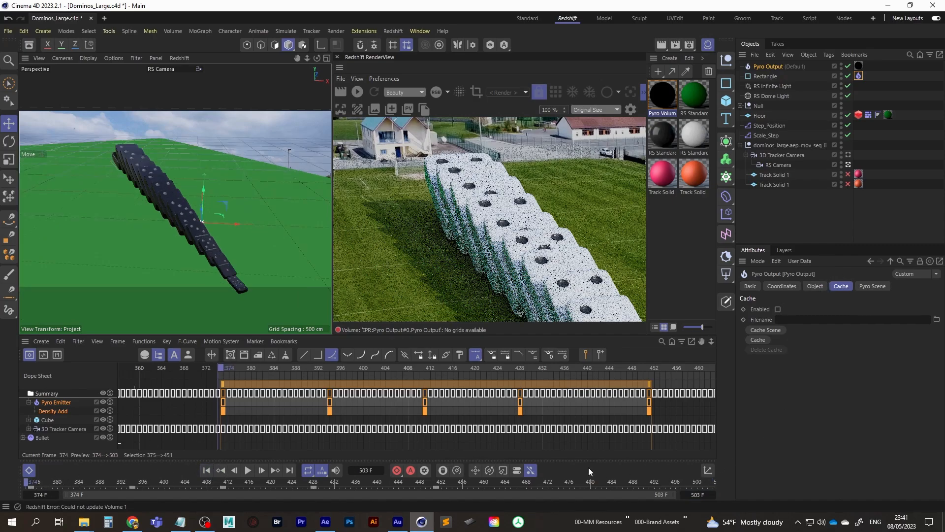
left_click(181, 521)
left_click(182, 525)
left_click(772, 330)
left_click(512, 346)
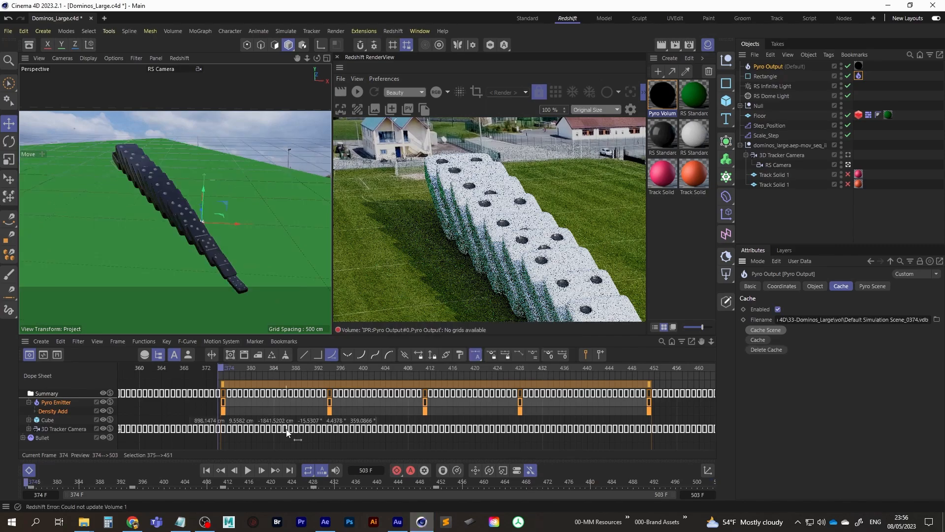
left_click(248, 470)
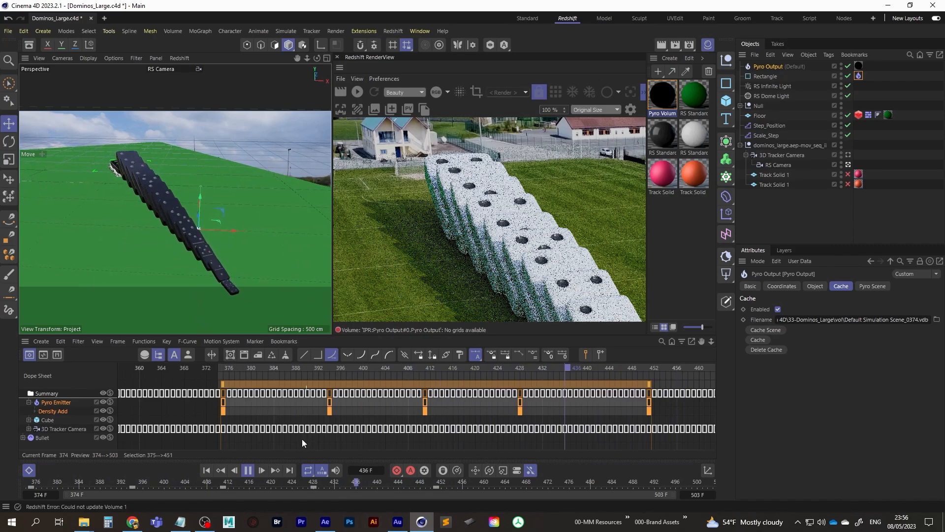
left_click(251, 471)
Step: Look up the original frame range in Notepad and restore the project's range to 0 - 1092 in Cinema 4D
left_click(181, 522)
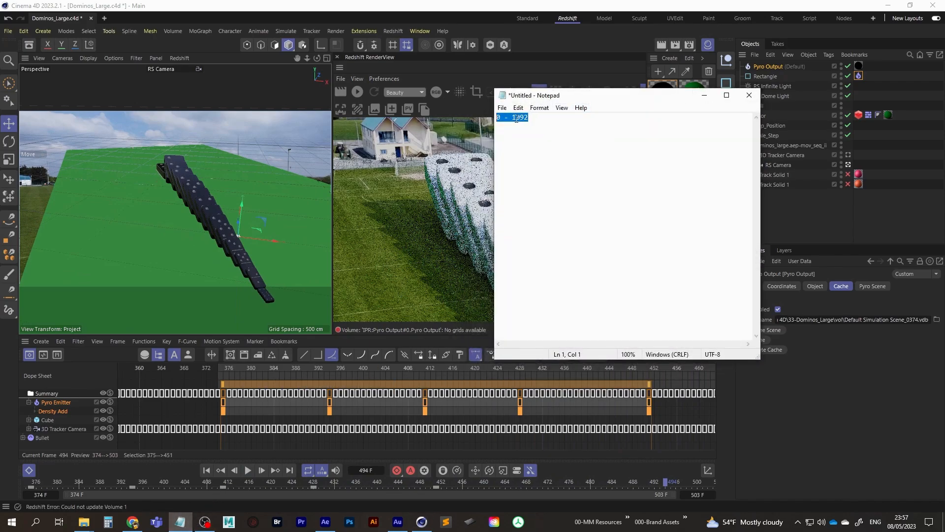
left_click(704, 95)
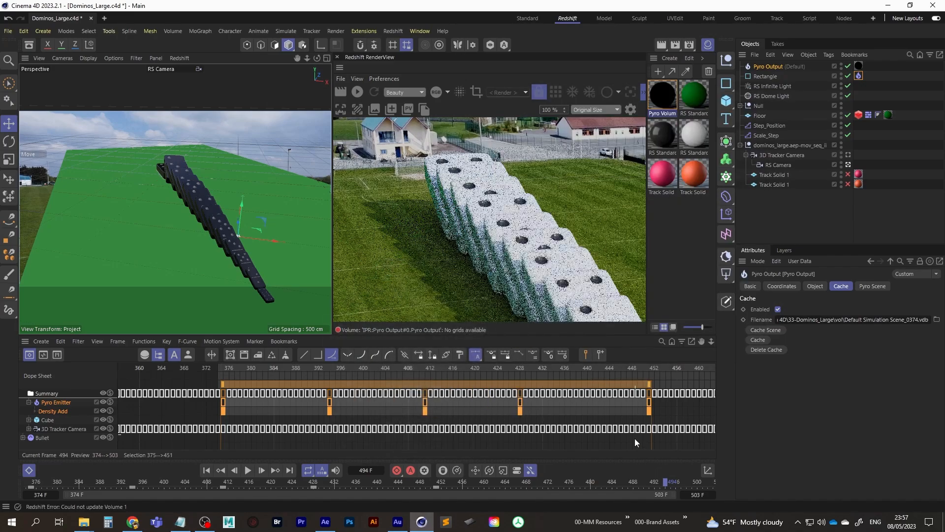
left_click(697, 494)
key("Return")
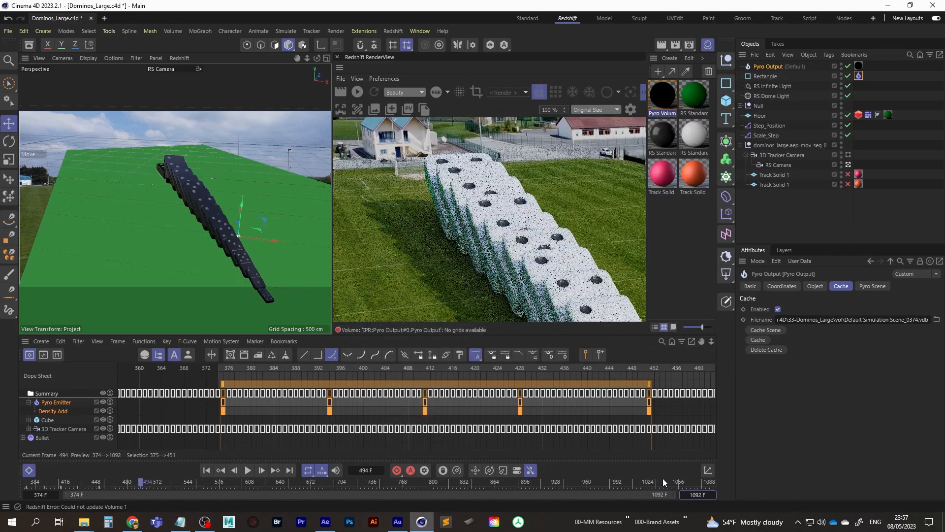
left_click(41, 495)
type("0")
key("Return")
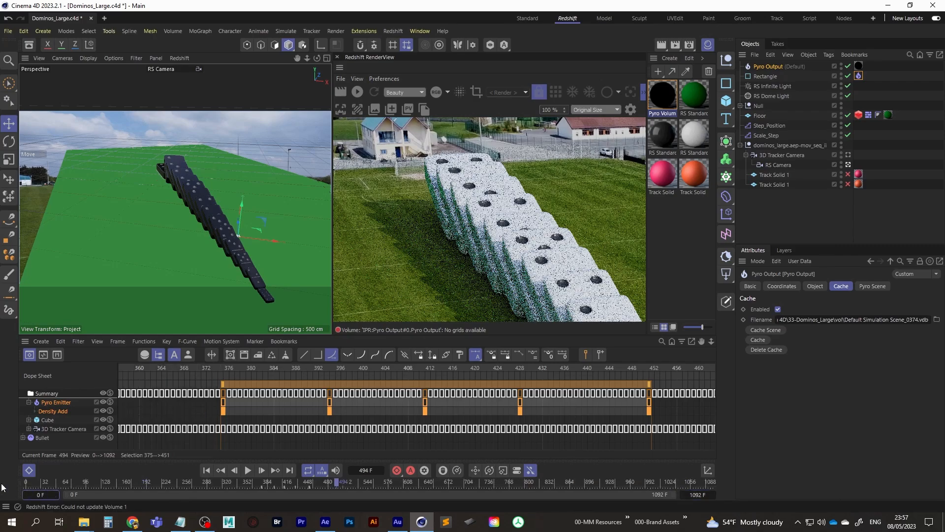
Step: Play the animation from the first frame to frame 184 and start the Redshift preview render
left_click(208, 470)
left_click(248, 470)
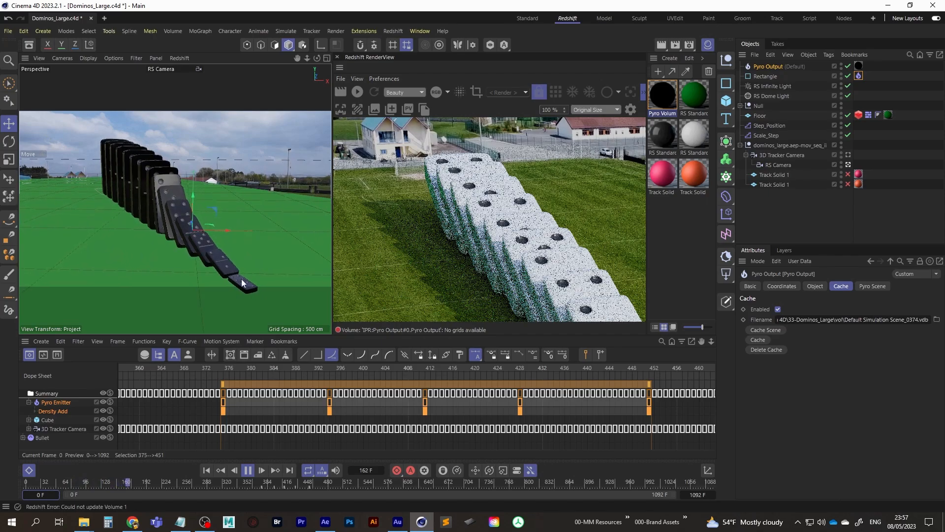
left_click(248, 470)
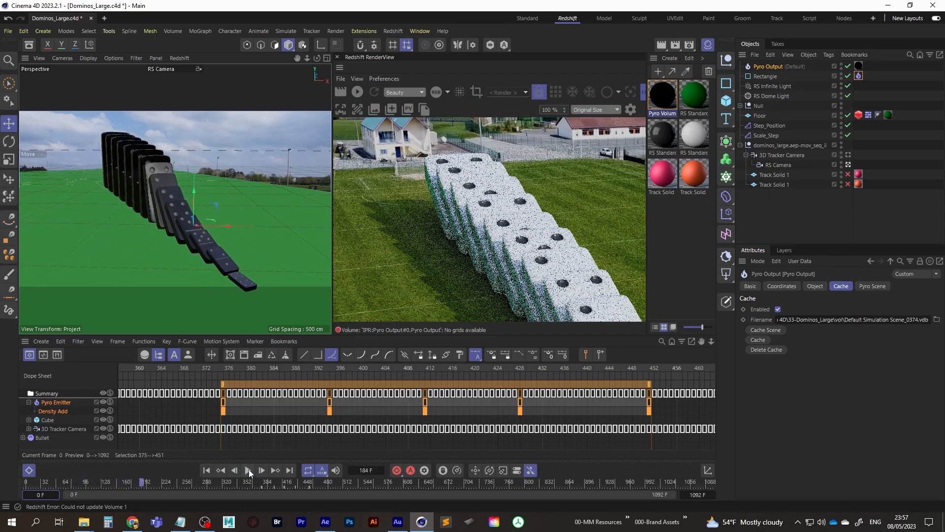
left_click(360, 92)
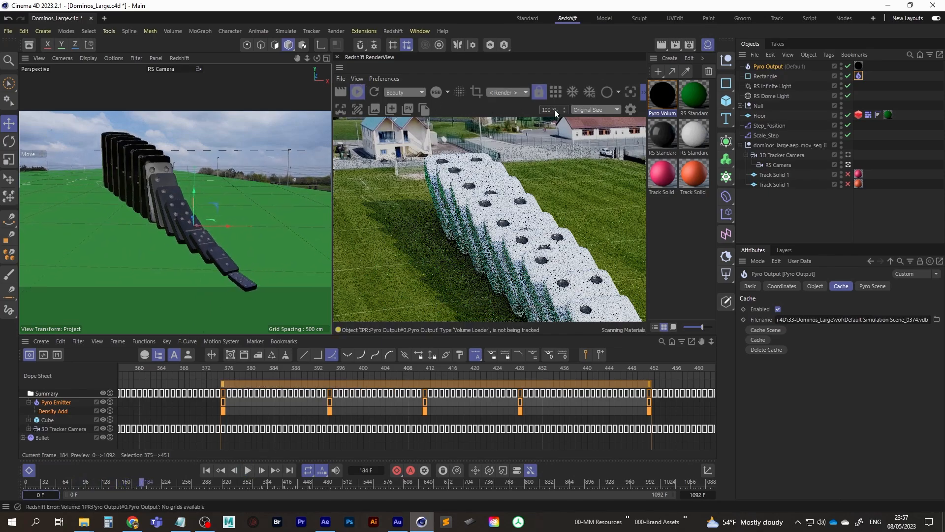
Step: Hide the material manager, scale the Redshift preview to Fit Window, and stop the preview render
left_click(708, 45)
left_click(664, 109)
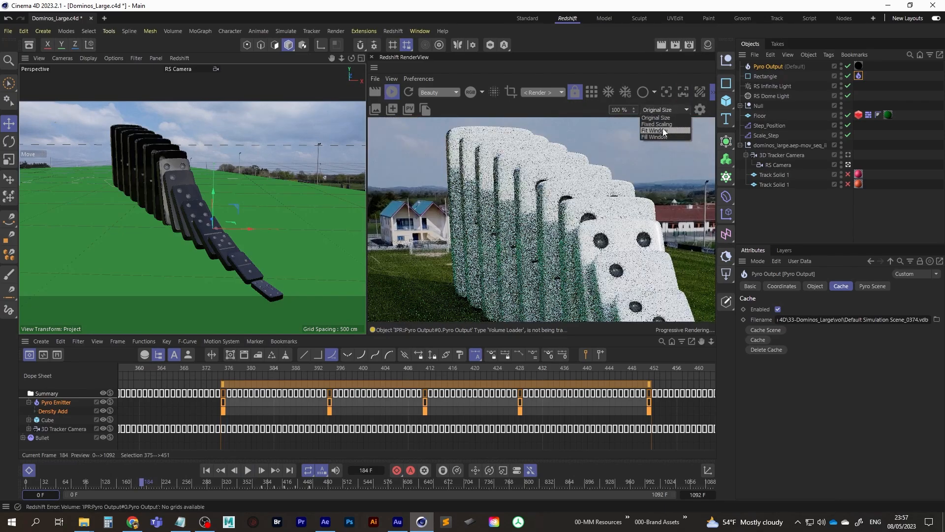
left_click(653, 130)
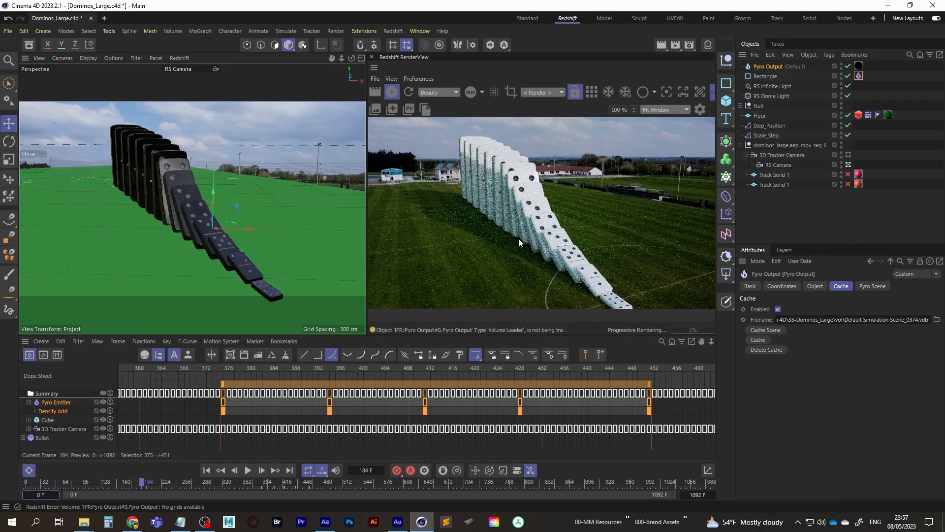
left_click(395, 89)
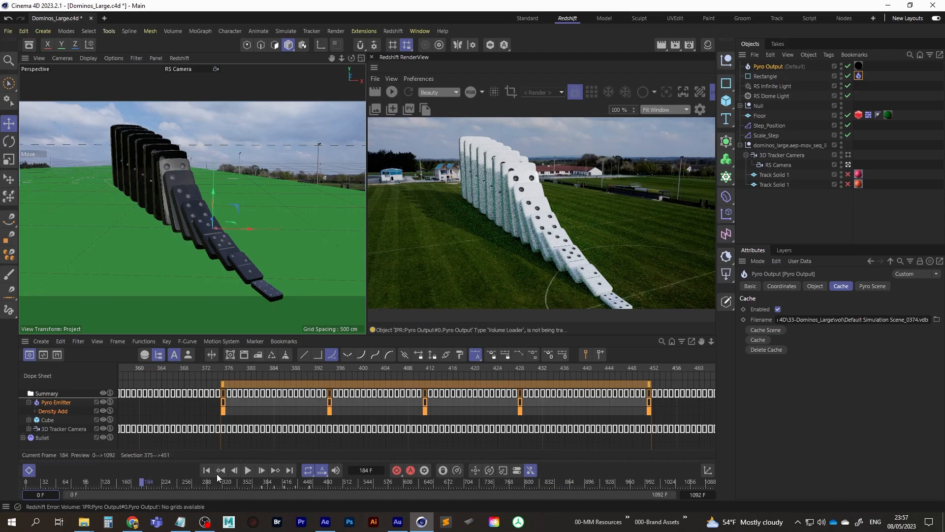
Step: Play the animation on to frame 368 and render a Redshift preview of that frame
left_click(248, 471)
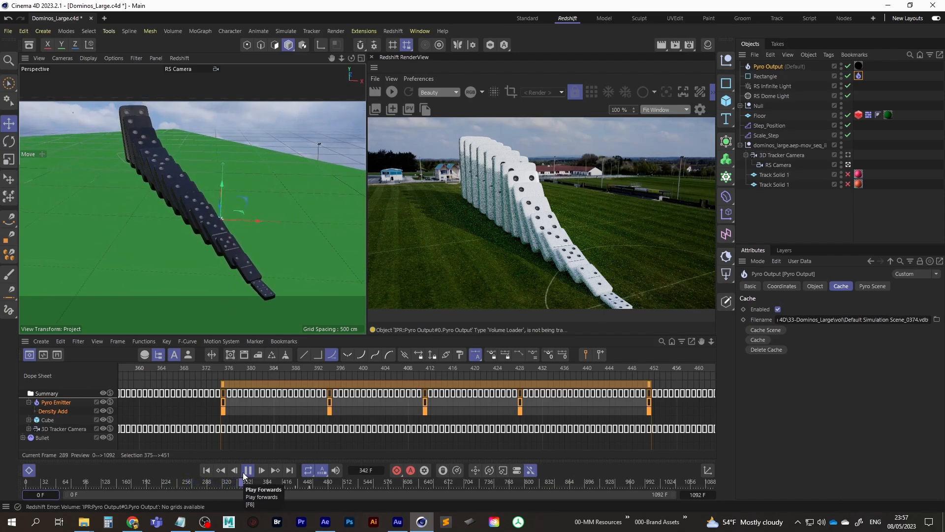
left_click(244, 474)
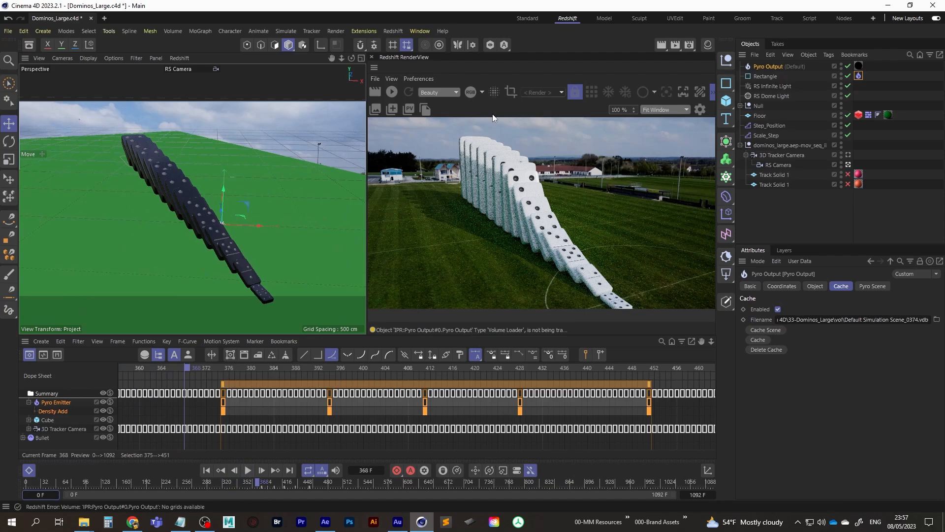
left_click(389, 93)
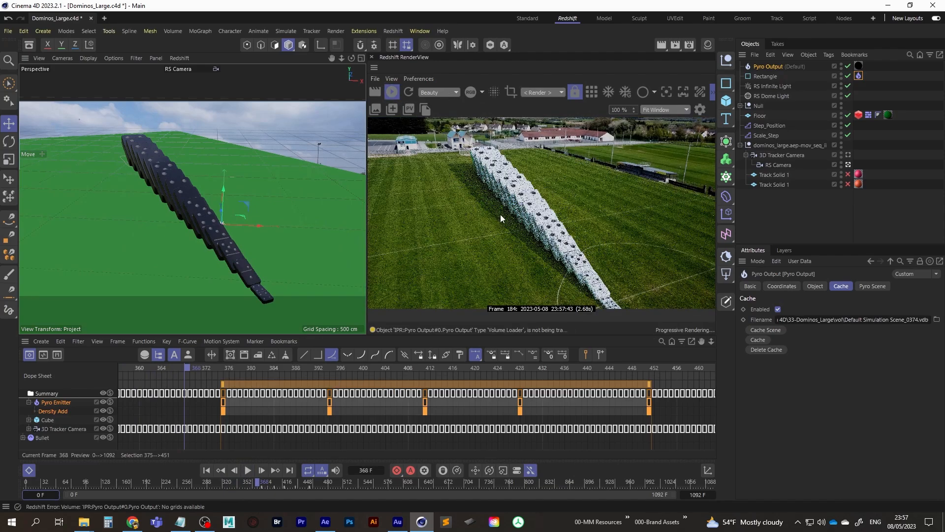
left_click(391, 92)
Step: Preview frame 385 in Redshift at Original Size with a render region drawn around the last domino
left_click(248, 470)
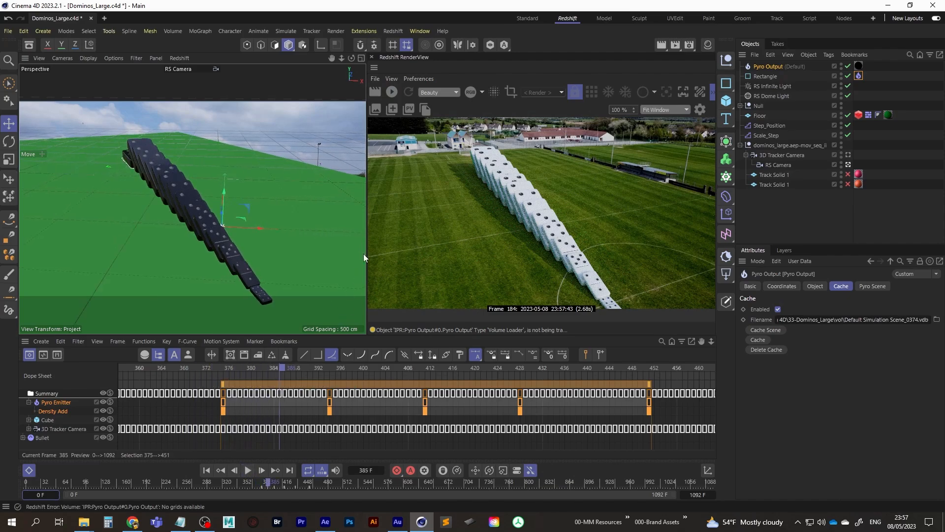
left_click(391, 92)
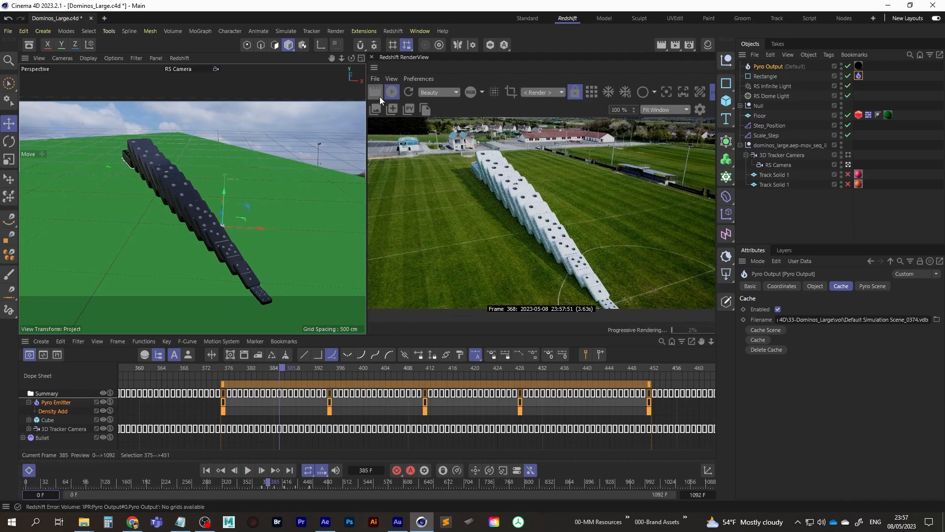
left_click(661, 109)
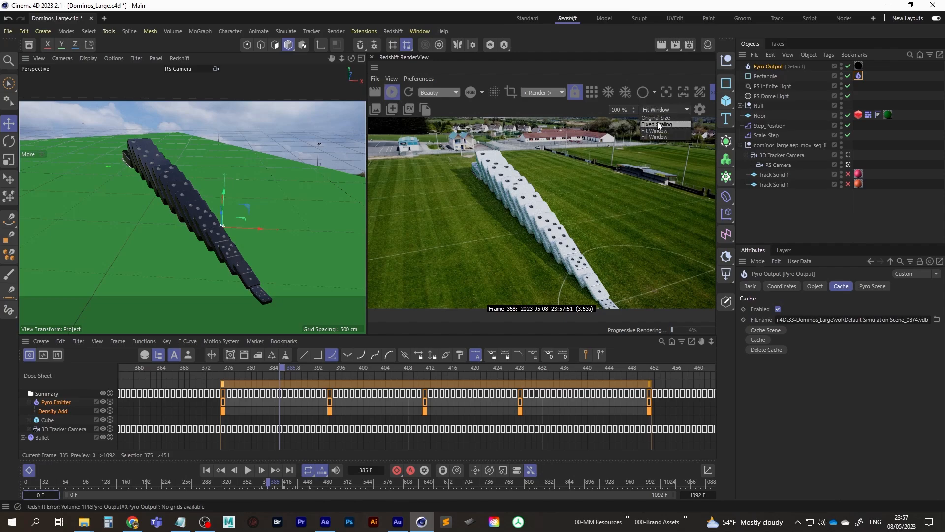
left_click(660, 127)
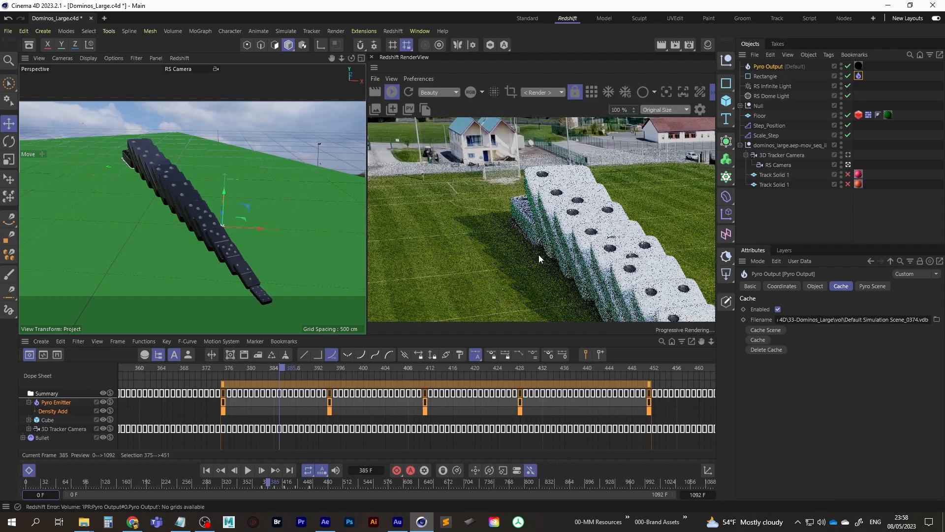
mouse_move(469, 194)
left_mouse_down()
mouse_move(572, 235)
mouse_move(590, 252)
left_mouse_up()
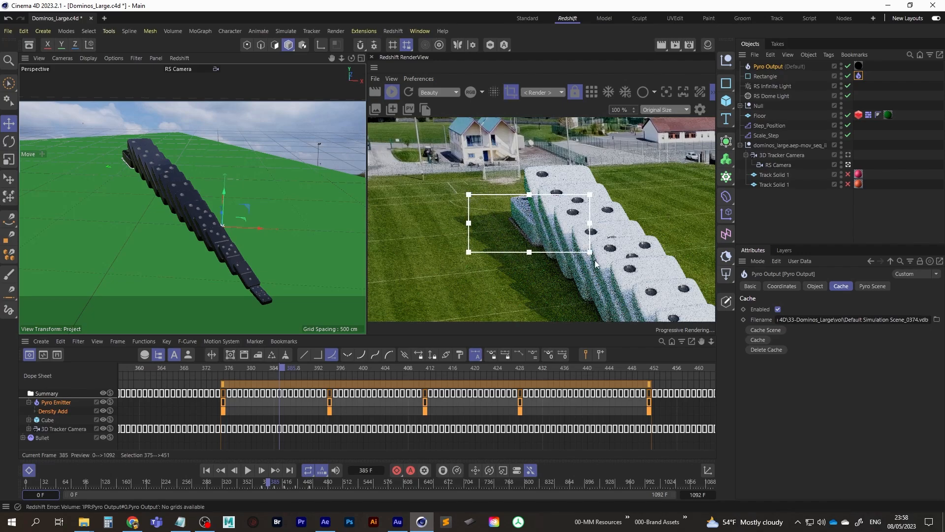
left_click(395, 99)
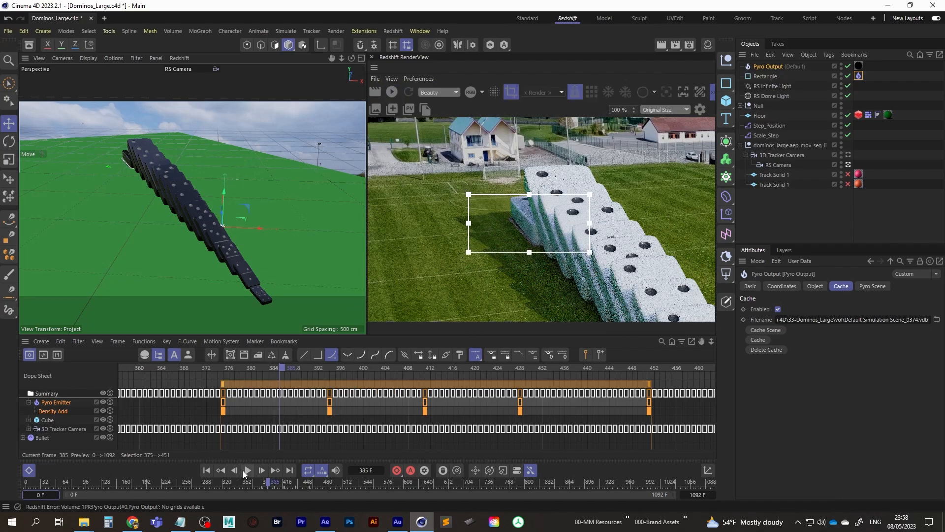
Step: Play on to frame 415, preview the smoke in Redshift, and extend the render region downward below the last domino
left_click(249, 471)
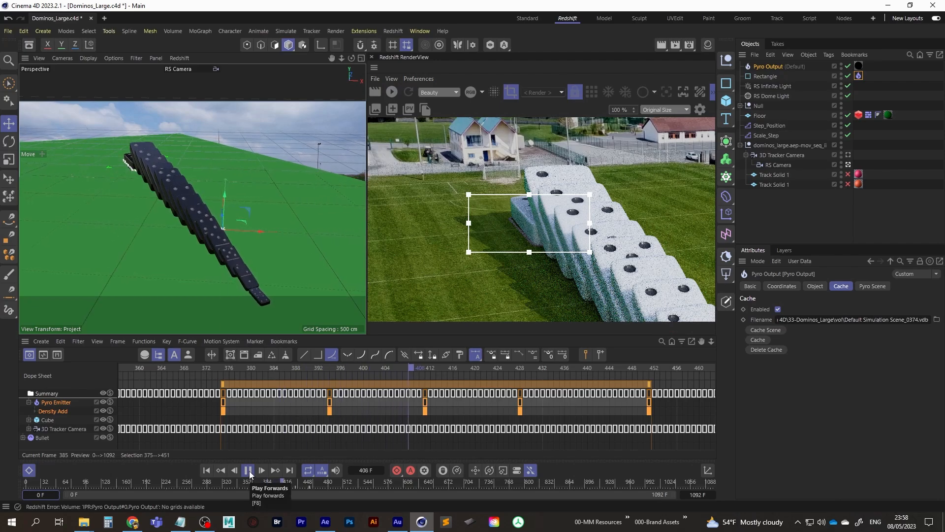
left_click(249, 471)
left_click(392, 93)
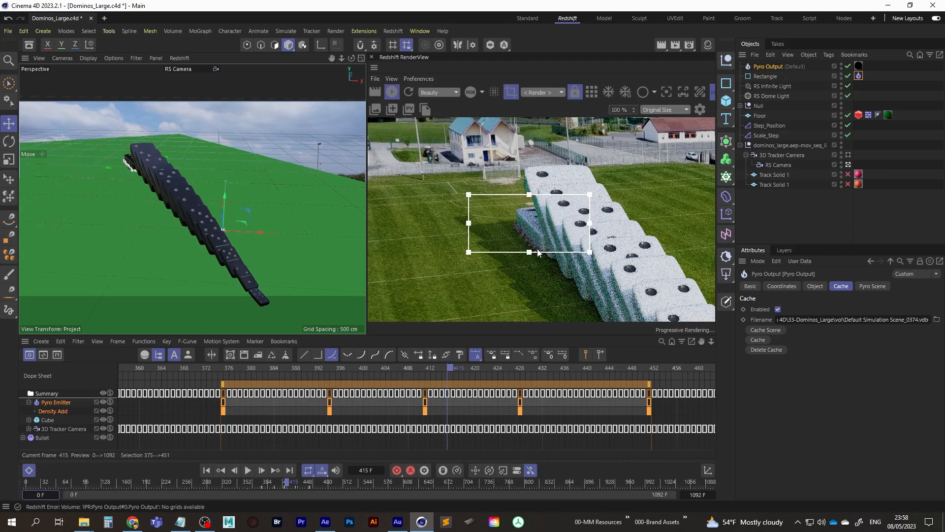
middle_click_drag(530, 269, 511, 244)
left_click_drag(509, 227, 519, 253)
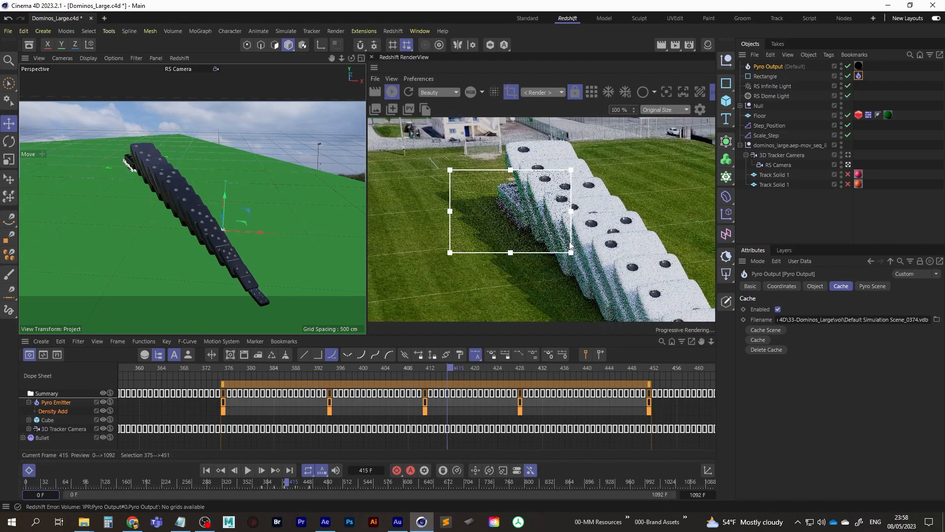
left_click(392, 93)
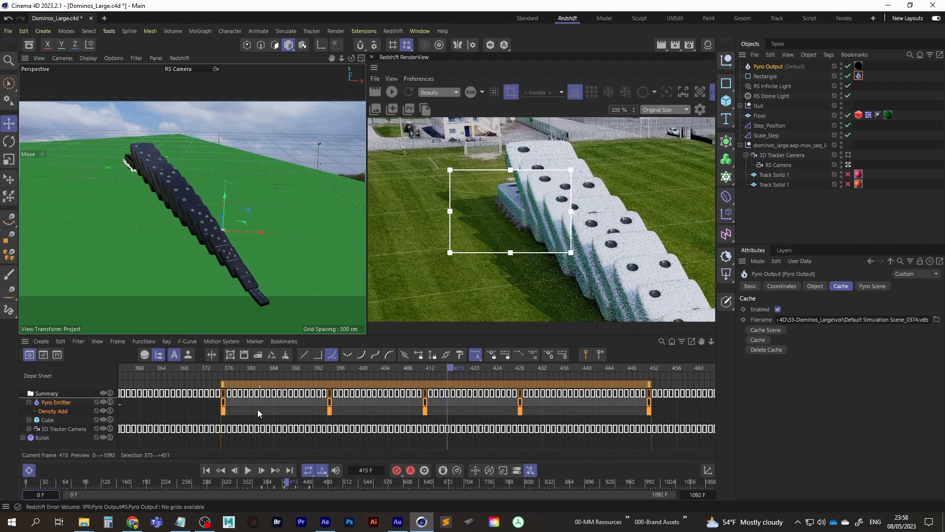
Step: Play on to frame 471 and restart the Redshift preview of the region around the last domino
left_click(249, 470)
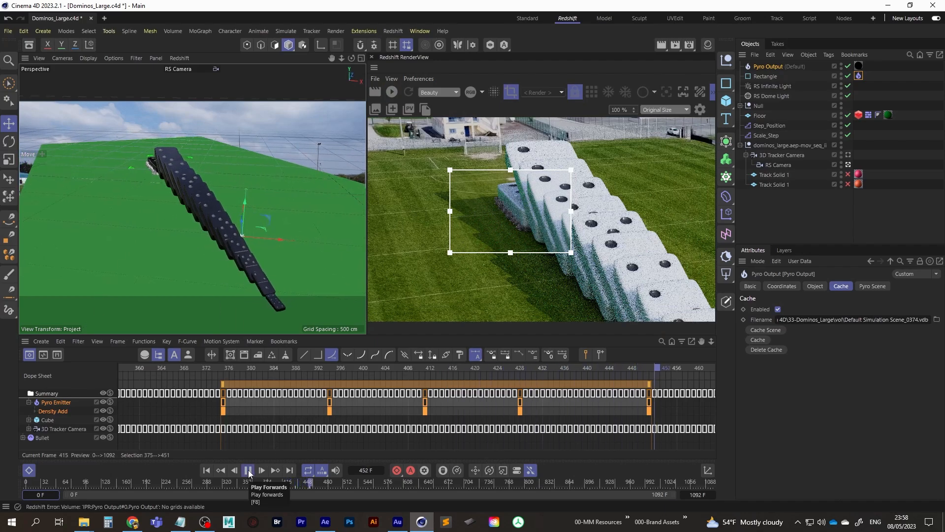
left_click(248, 471)
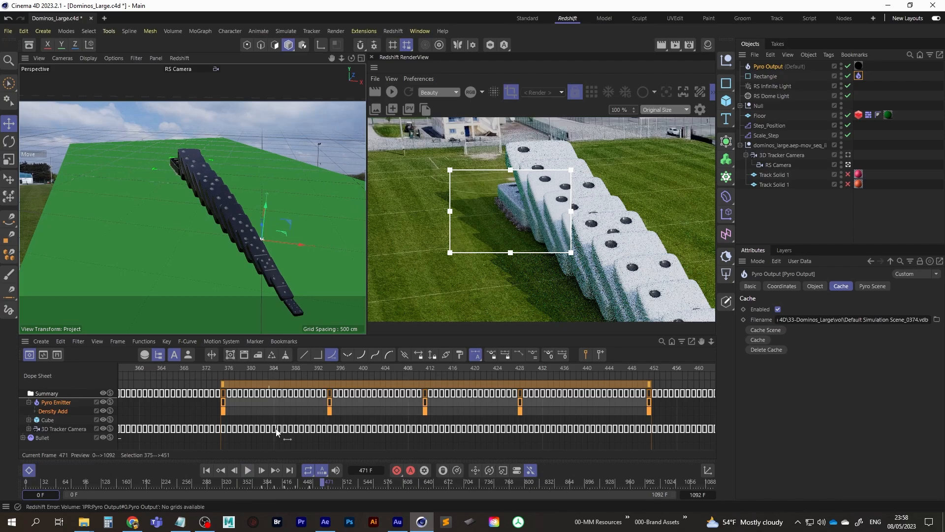
left_click(392, 93)
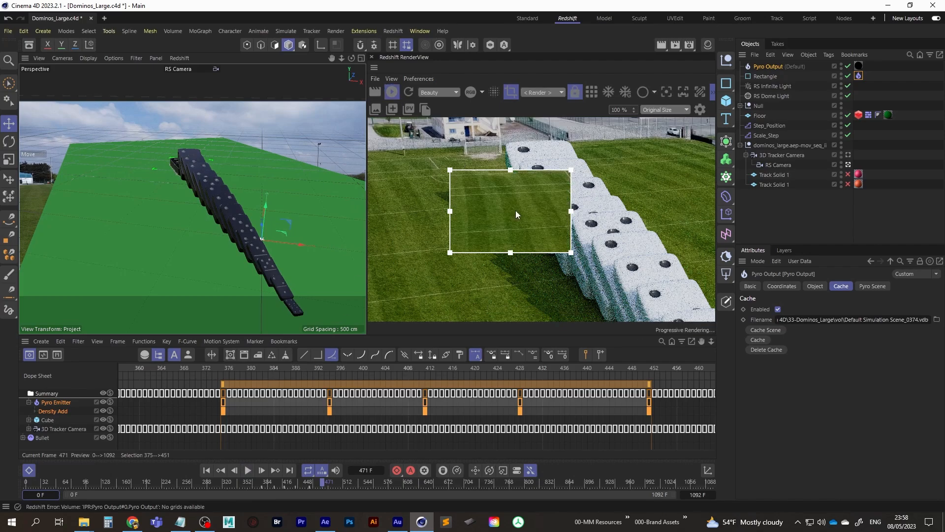
middle_click_drag(528, 209, 503, 246)
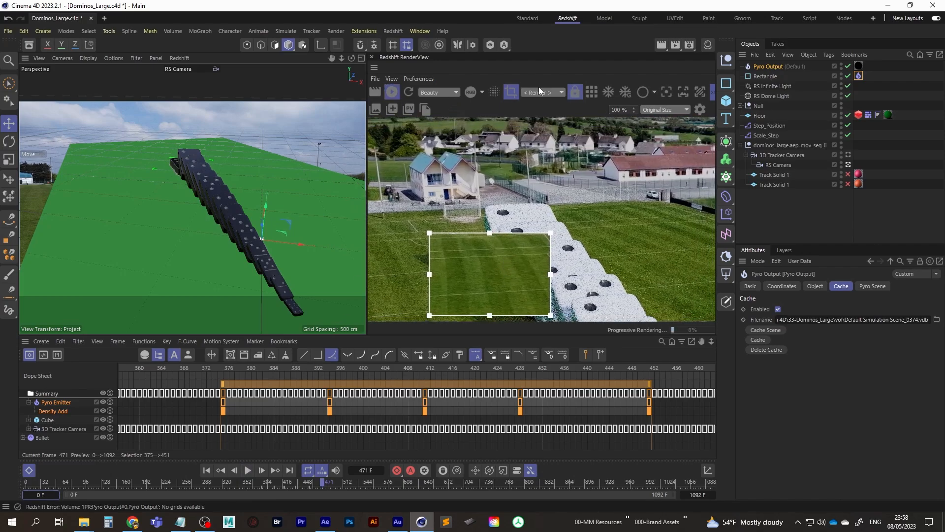
Step: Turn off the render region to preview the full frame, and switch the workspace to the Standard layout
left_click(511, 92)
middle_click_drag(560, 275, 488, 211)
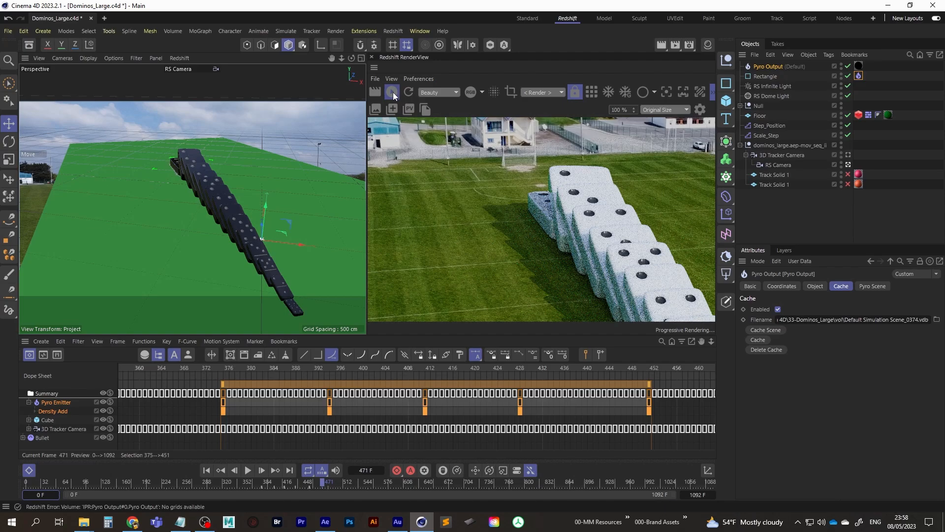
left_click(527, 18)
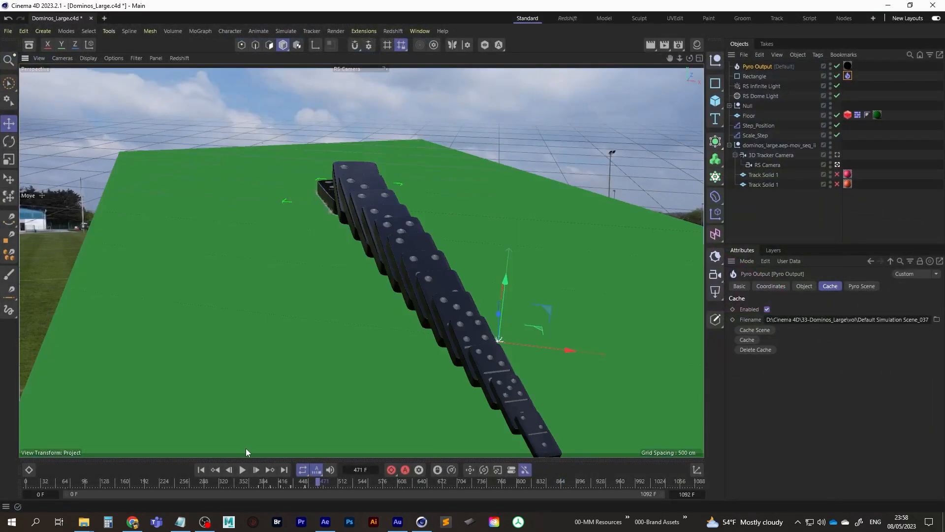
Step: Return the timeline to frame 0 and save the project
left_click(201, 470)
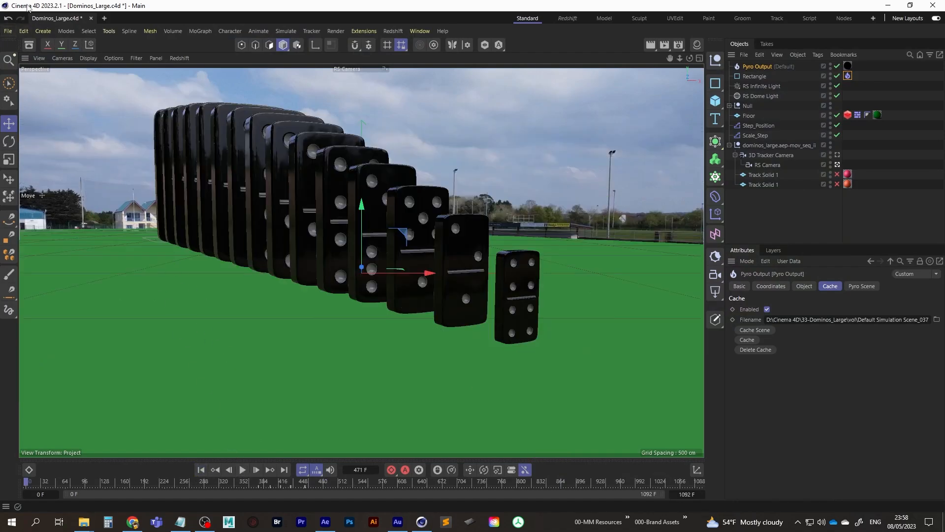
left_click(8, 31)
left_click(45, 164)
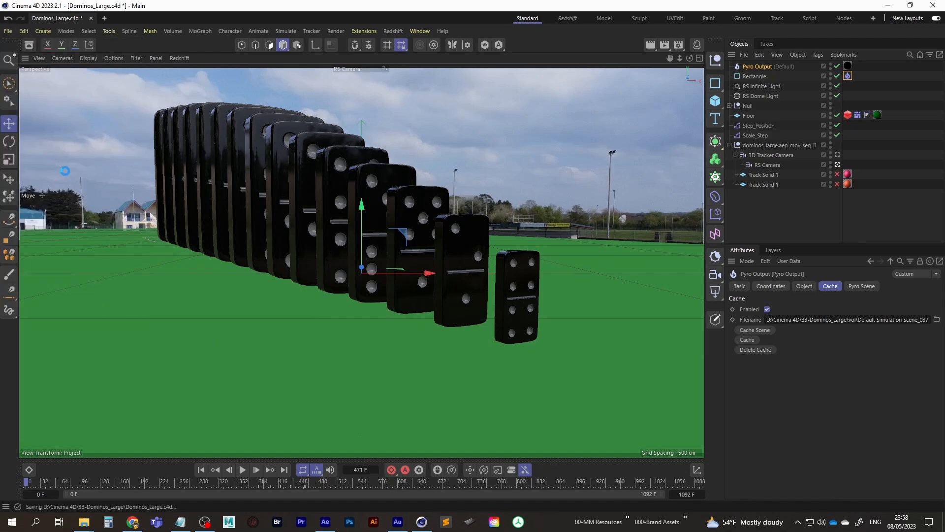
Step: Scrub the timeline to the final frame, 1092, and save the project again
left_click_drag(43, 488, 718, 487)
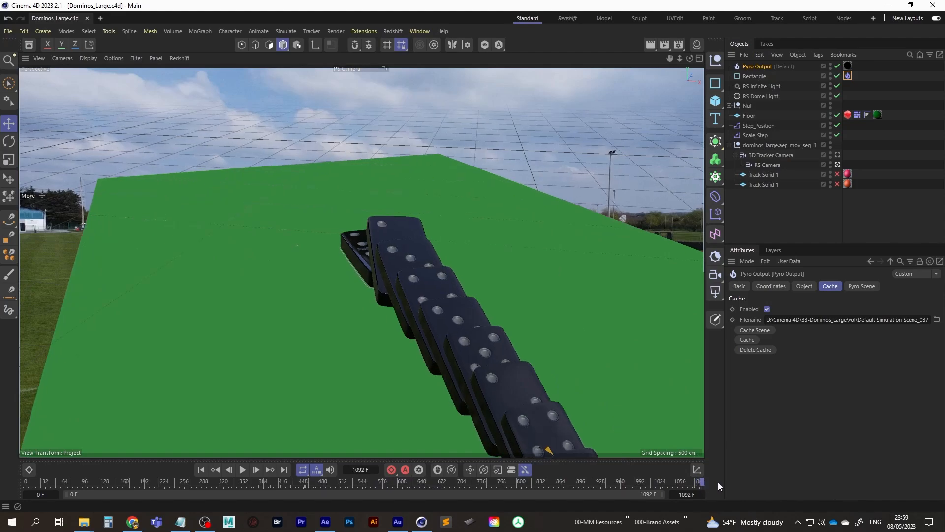
left_click(8, 31)
left_click(37, 164)
Step: Switch to the Redshift layout and preview frame 1092 in an enlarged render view set to Fit Window
left_click(566, 18)
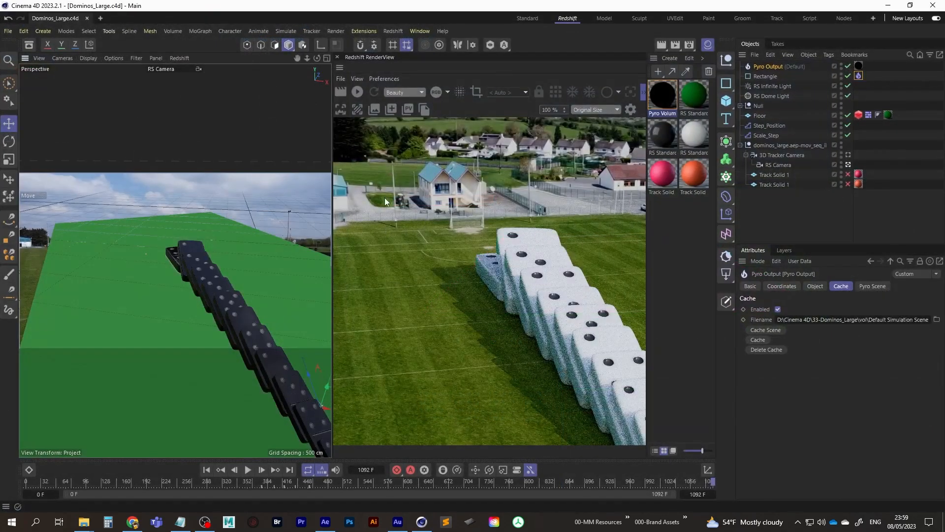
left_click(576, 113)
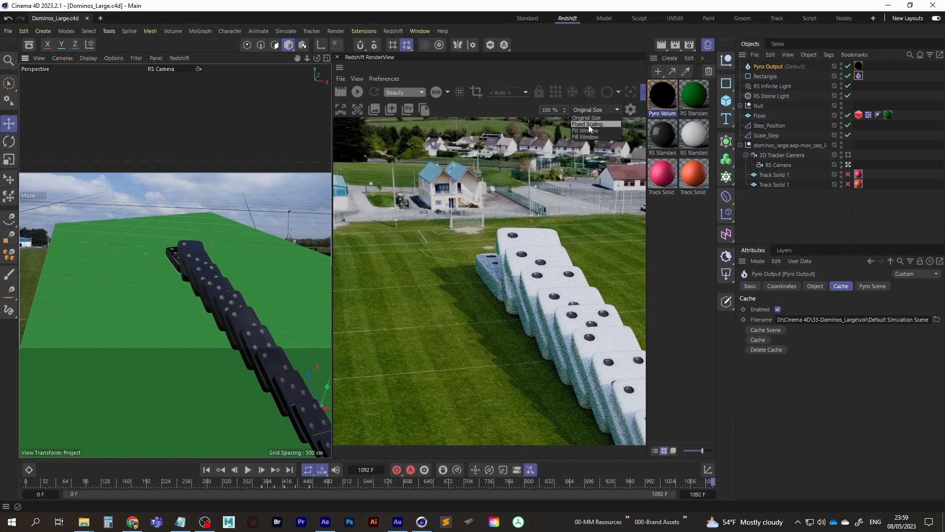
left_click(588, 131)
left_click(704, 58)
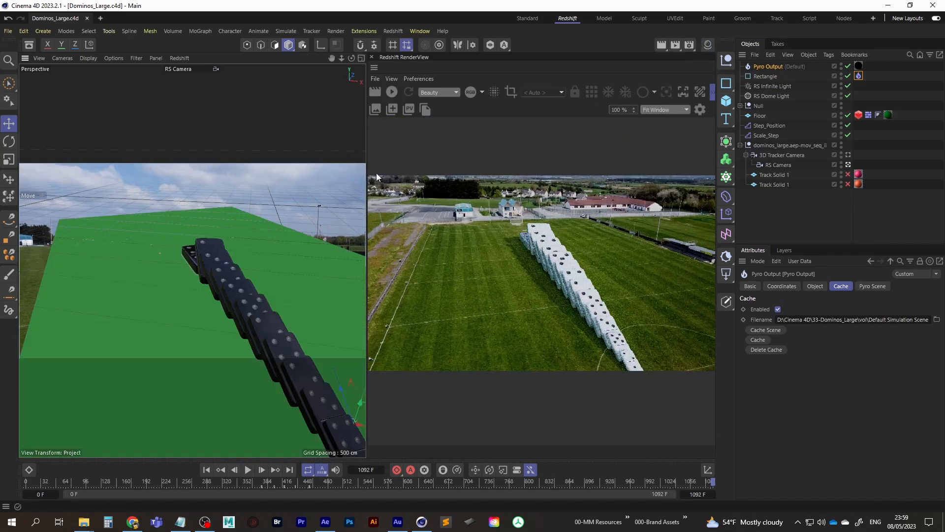
left_click_drag(366, 170, 251, 170)
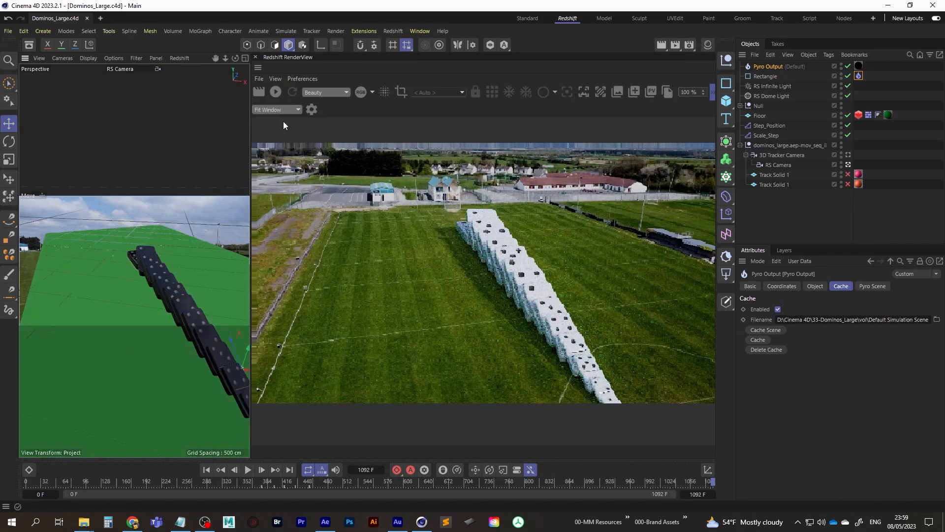
left_click(276, 93)
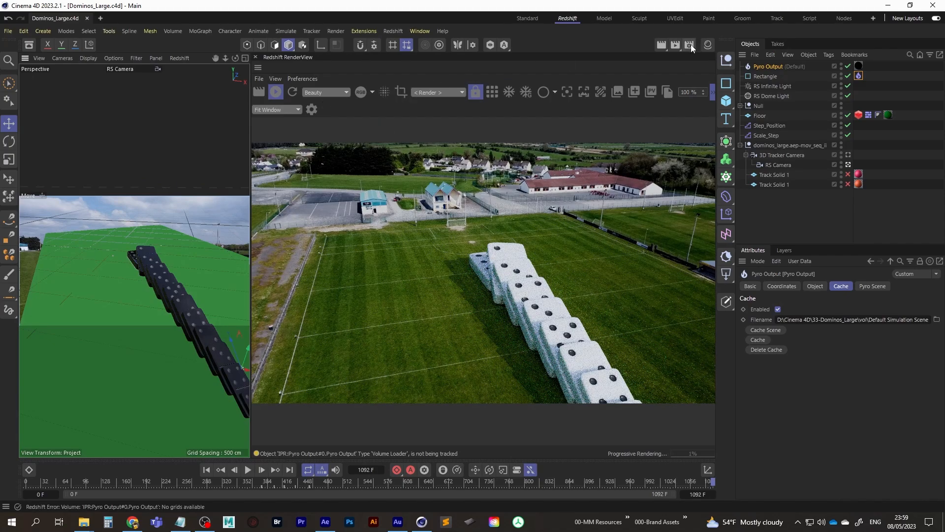
Step: Check the preview's alpha channel and enable Alpha Channel for the regular image in the render save settings
left_click(360, 93)
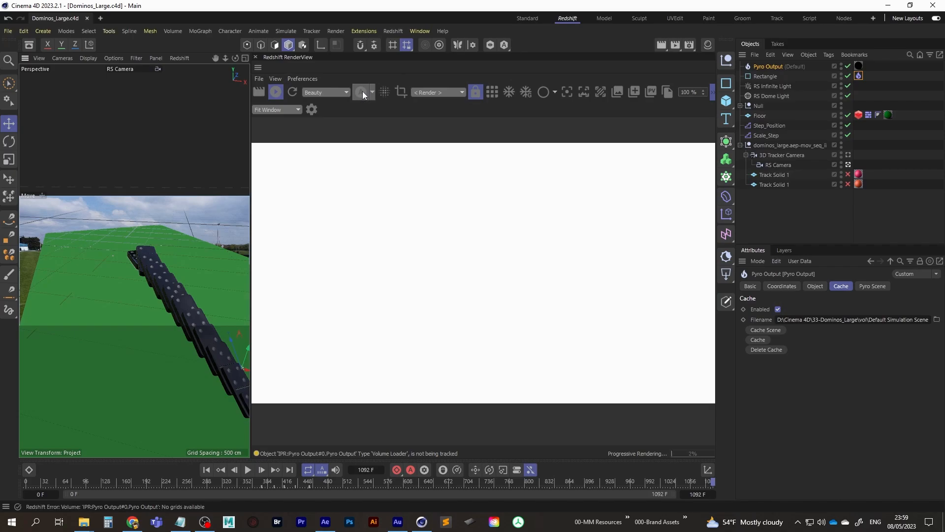
left_click(364, 91)
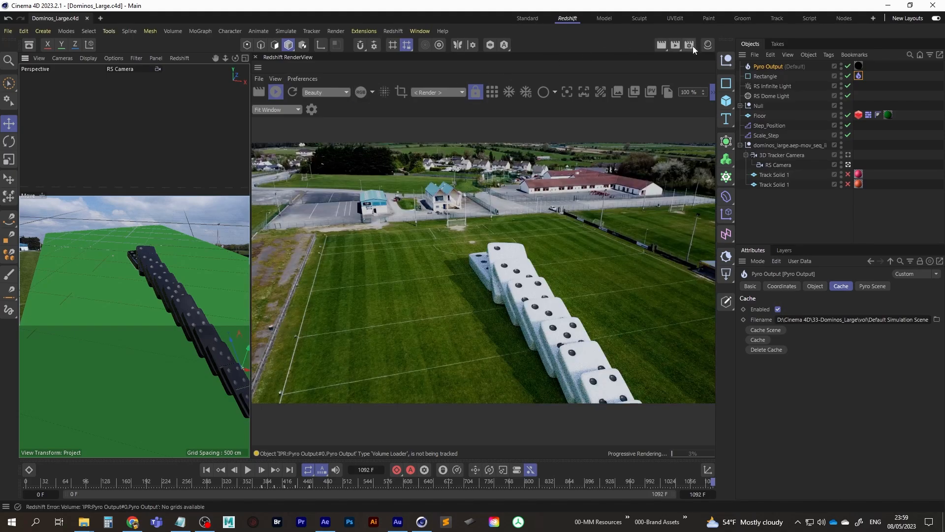
left_click(689, 45)
left_click_drag(746, 42, 433, 66)
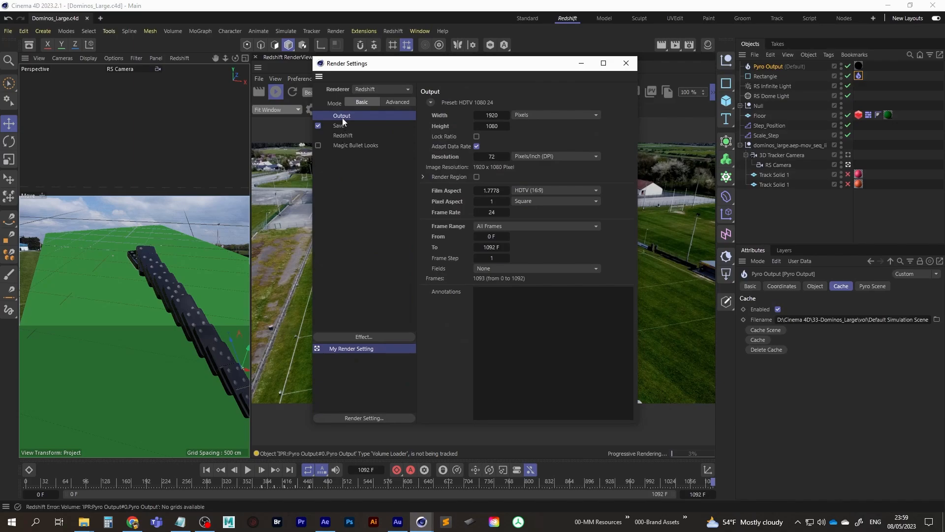
left_click(341, 125)
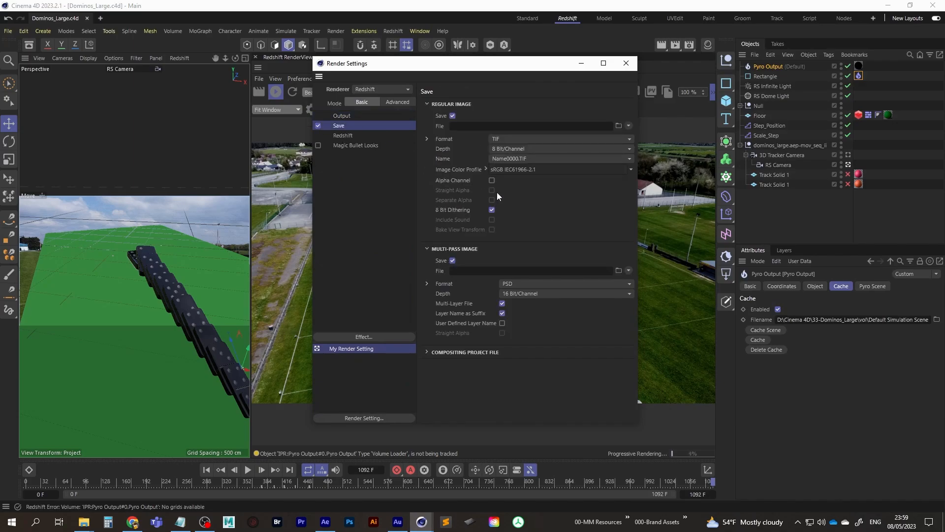
left_click(492, 180)
left_click(627, 63)
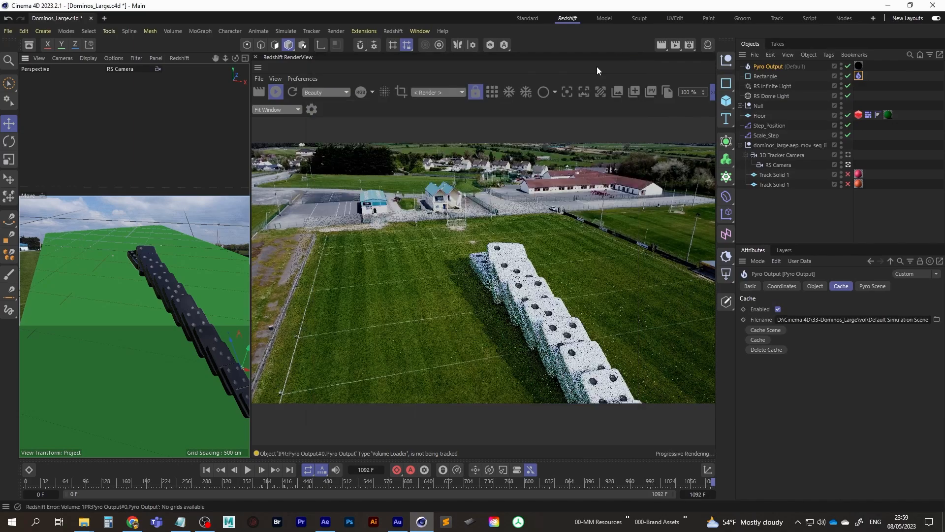
Step: Display the alpha channel in the render preview and turn the RS Camera's background off
left_click(364, 93)
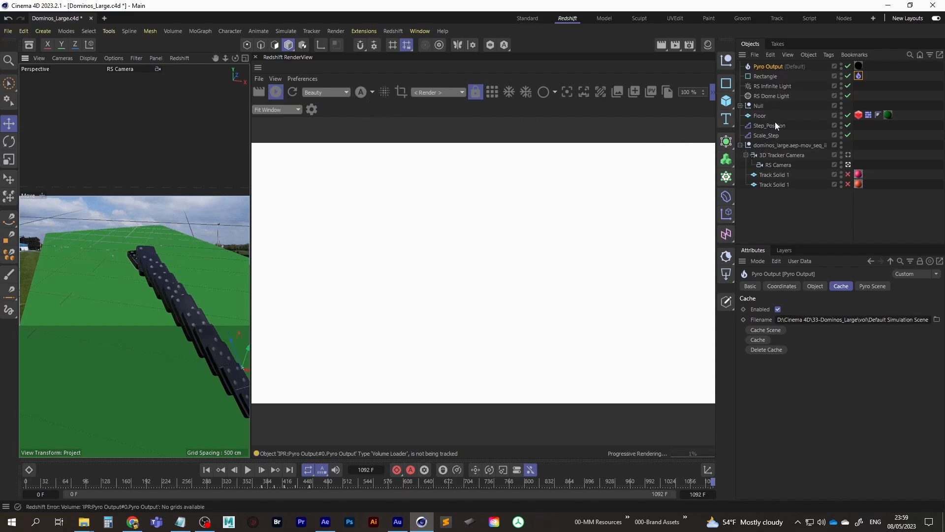
left_click(775, 165)
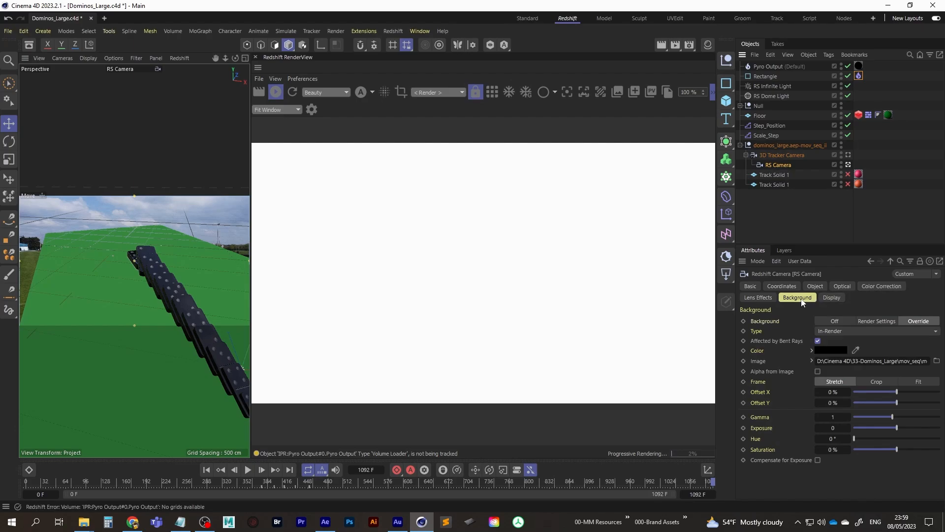
left_click(835, 320)
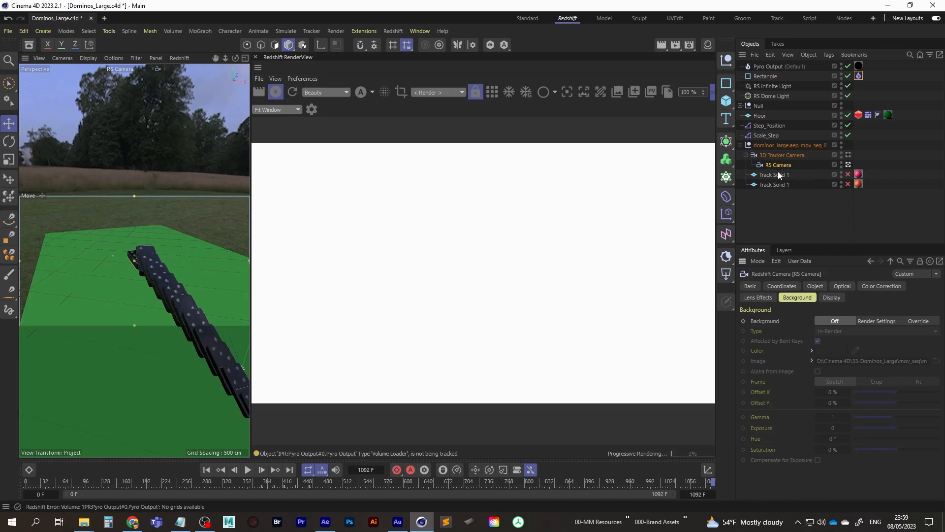
Step: Enable Affects Alpha for the matte shadow on the Floor's Redshift Object tag
left_click(859, 115)
scroll(923, 325, "down", 1)
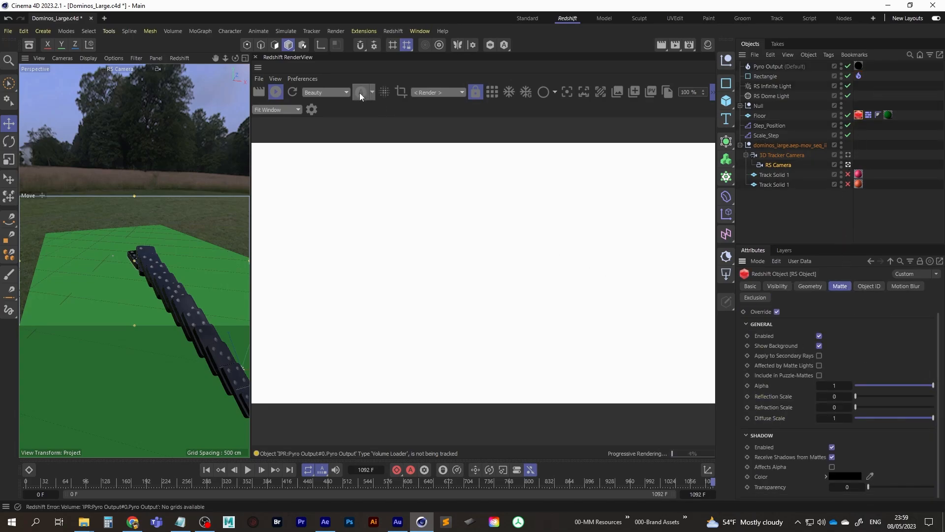
left_click(832, 467)
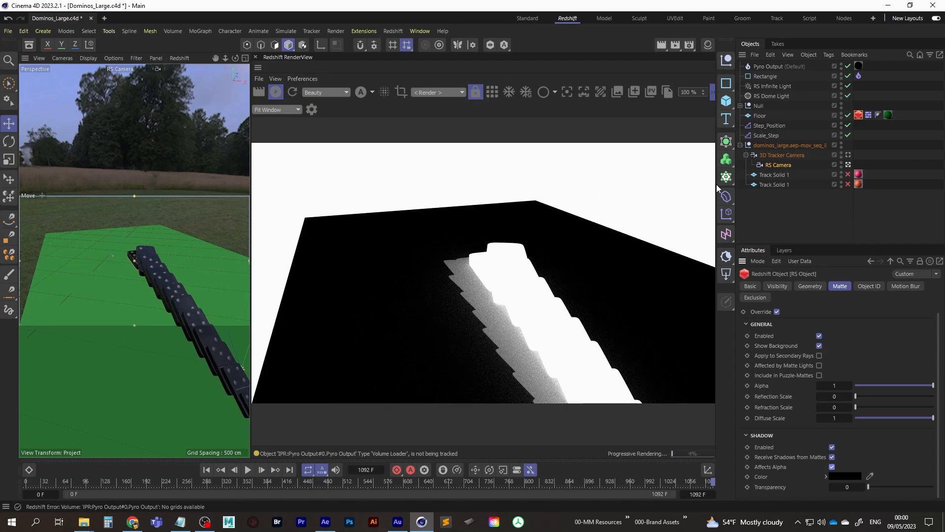
Step: Disable the RS Dome Light's Background option and return the render preview to colour display
left_click(769, 96)
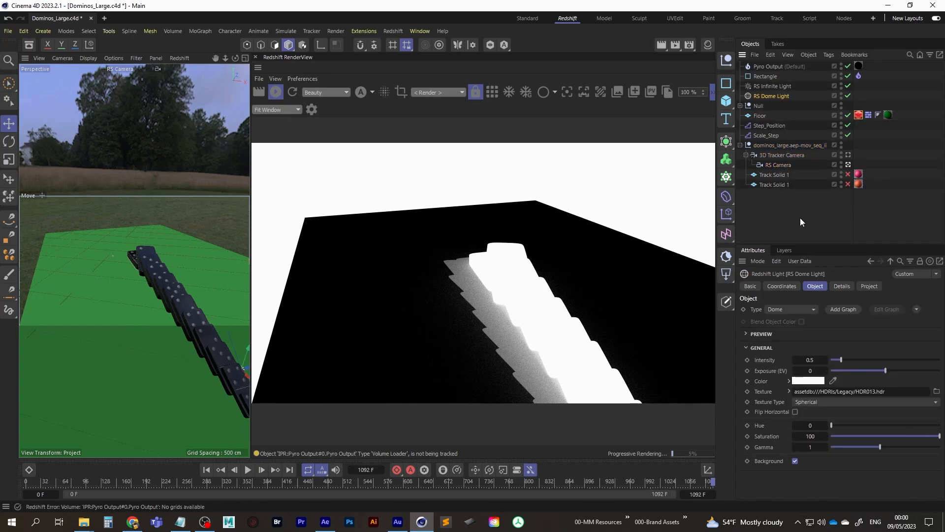
left_click(794, 461)
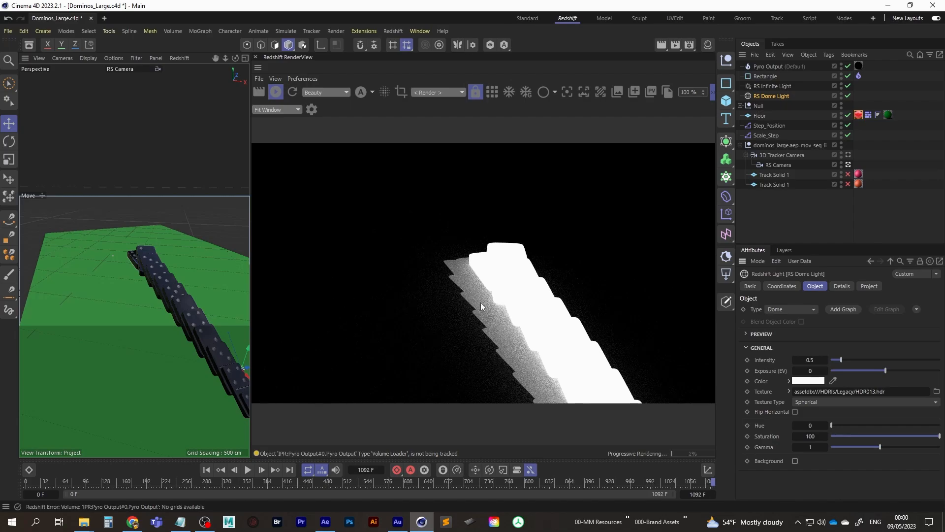
left_click(360, 93)
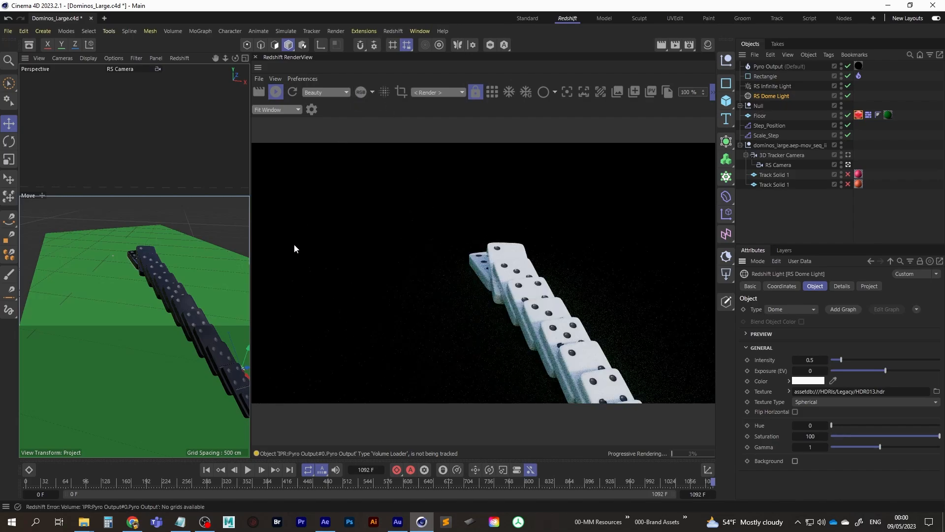
Step: Preview the dominoes at frames 462, 358 and 419, and examine the alpha channel at frame 419
left_click(317, 483)
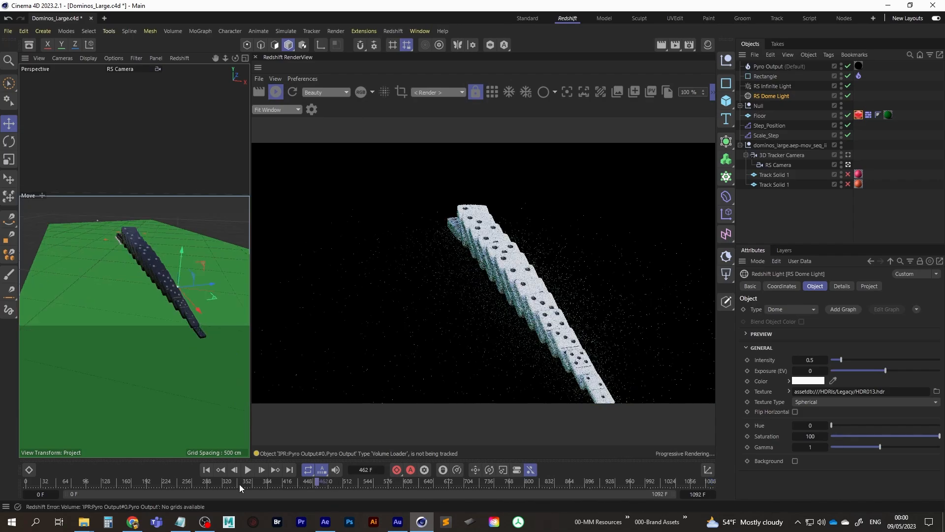
left_click(251, 483)
left_click(290, 483)
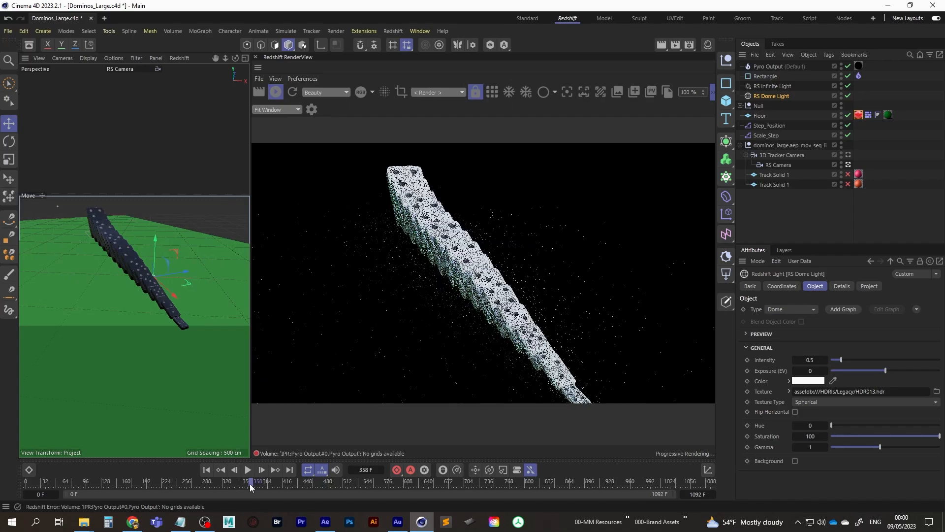
left_click(290, 484)
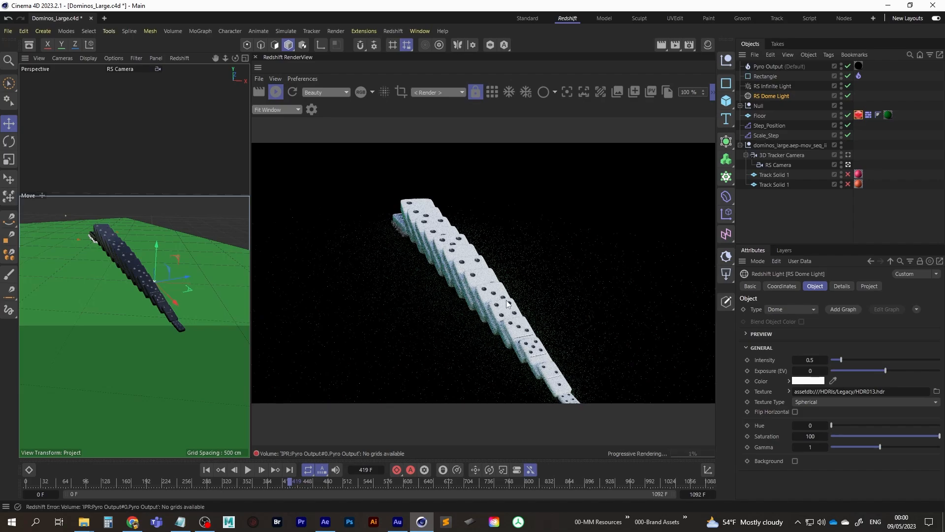
left_click(360, 94)
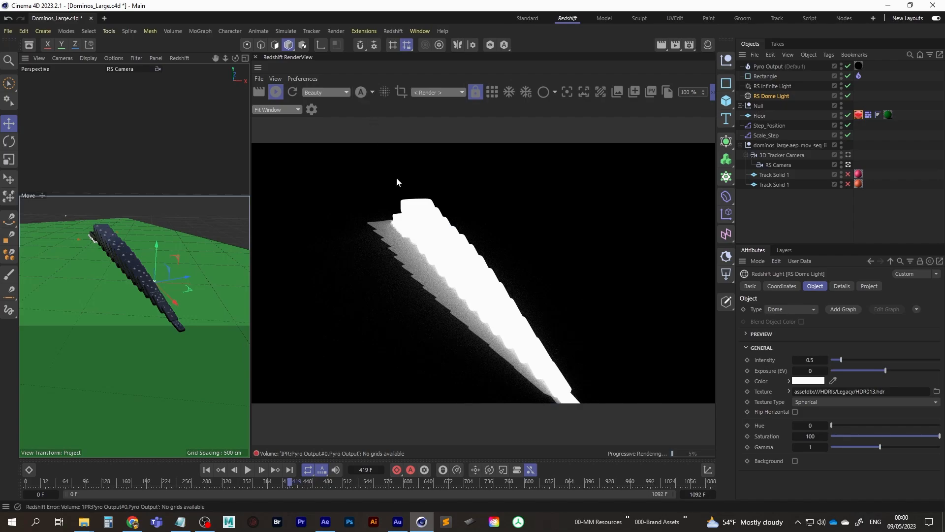
left_click(362, 93)
Step: Stop the Redshift preview and save the project
left_click(276, 95)
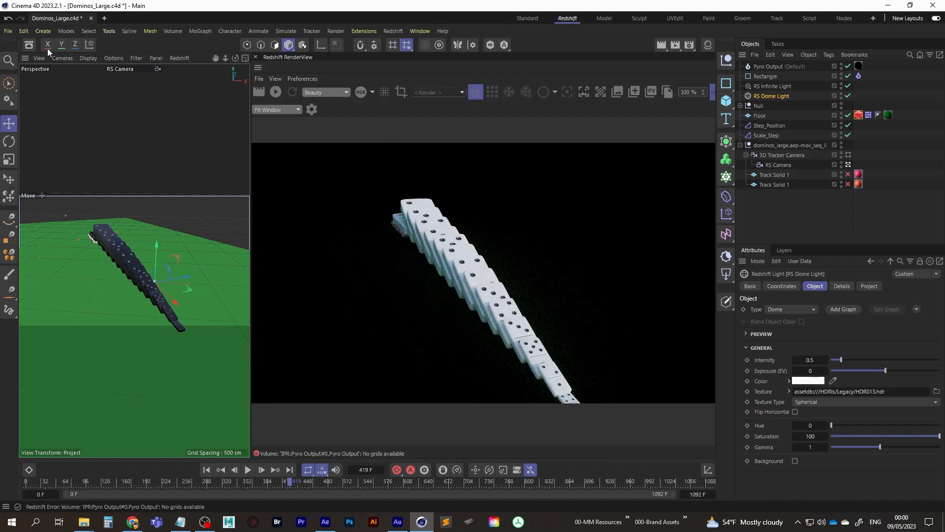
left_click(7, 31)
left_click(36, 157)
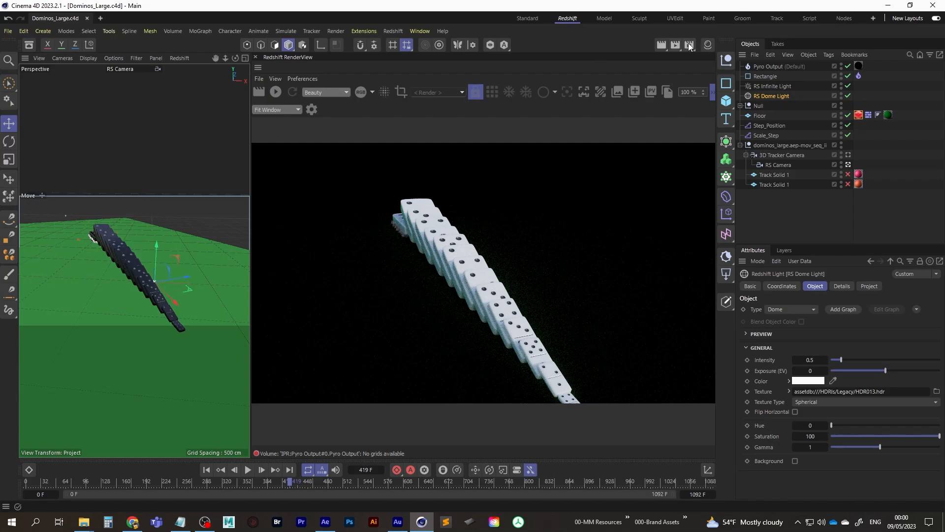
Step: In the render save settings, set the regular image format to PNG and turn off multi-pass image saving
left_click(690, 46)
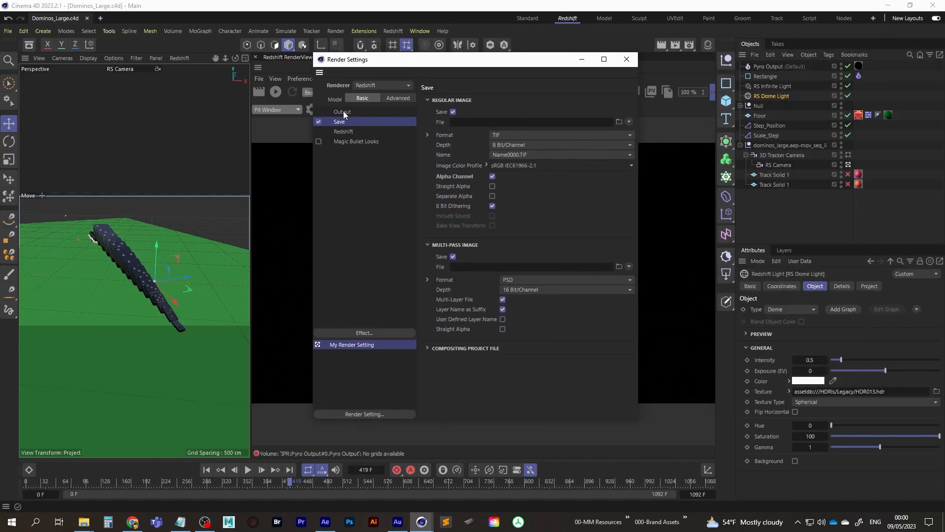
left_click(344, 111)
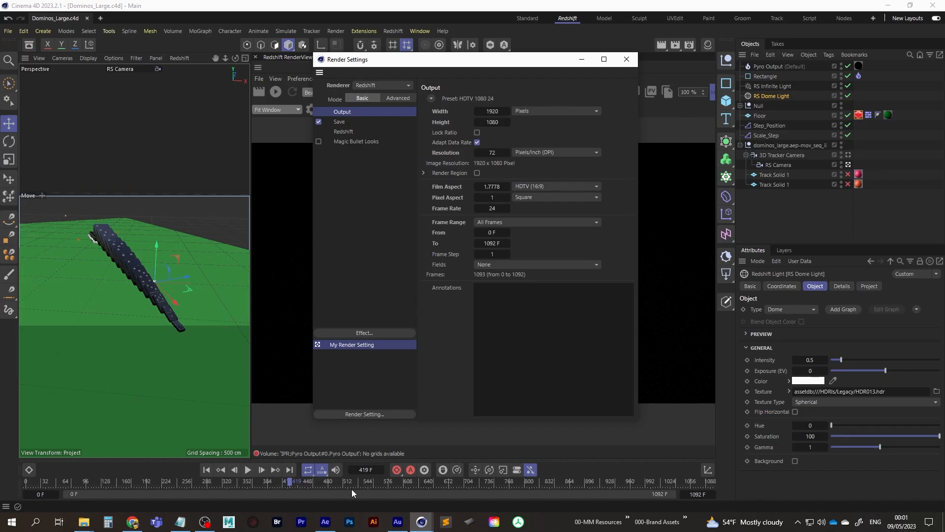
left_click(339, 122)
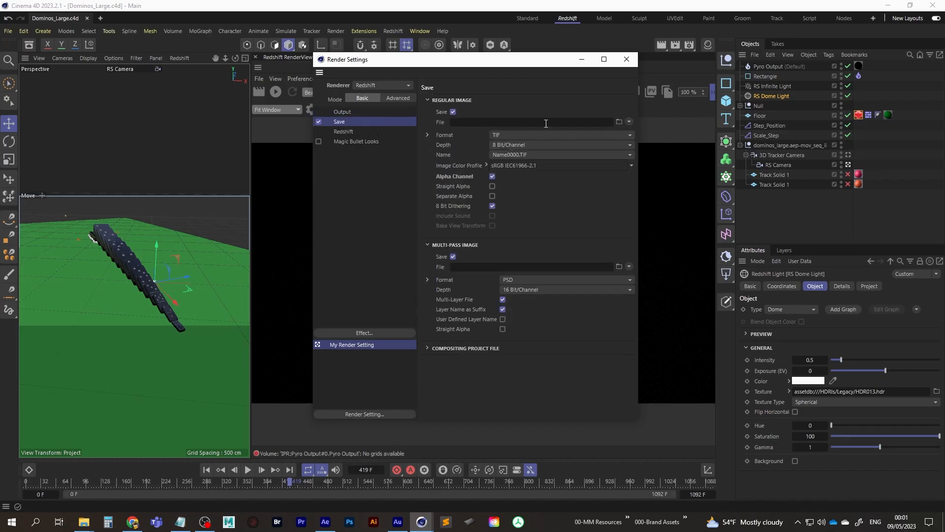
left_click(531, 134)
left_click(513, 255)
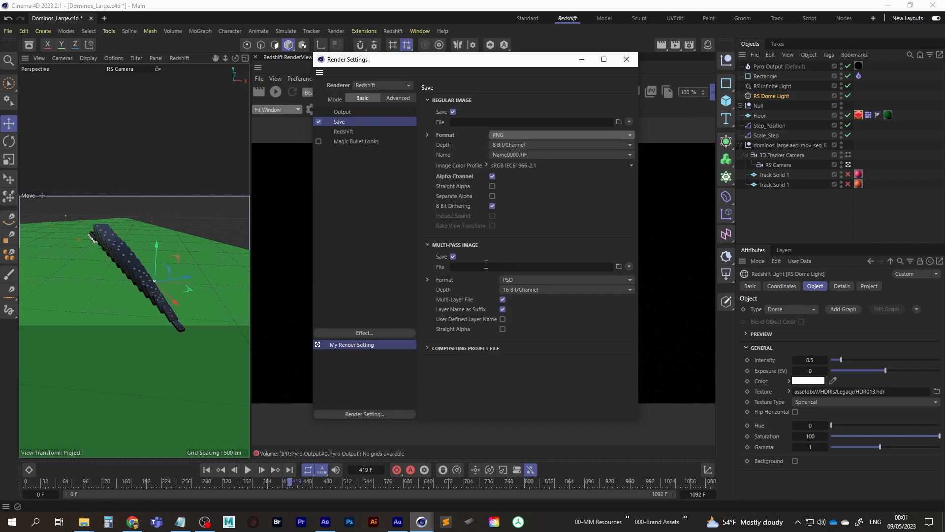
left_click(453, 256)
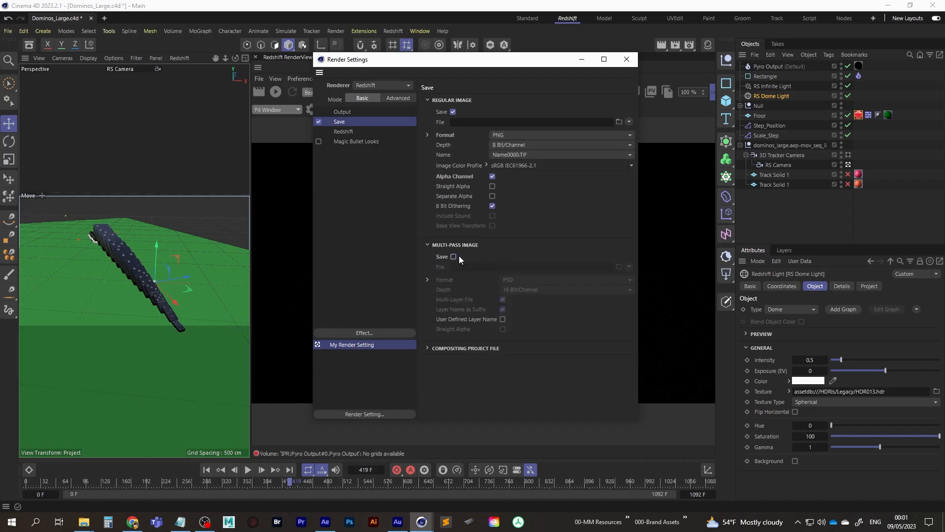
Step: Choose the regular image's output location by browsing to the Cinema 4D\33-Dominos_Large folder on drive D
left_click(619, 122)
left_click(441, 92)
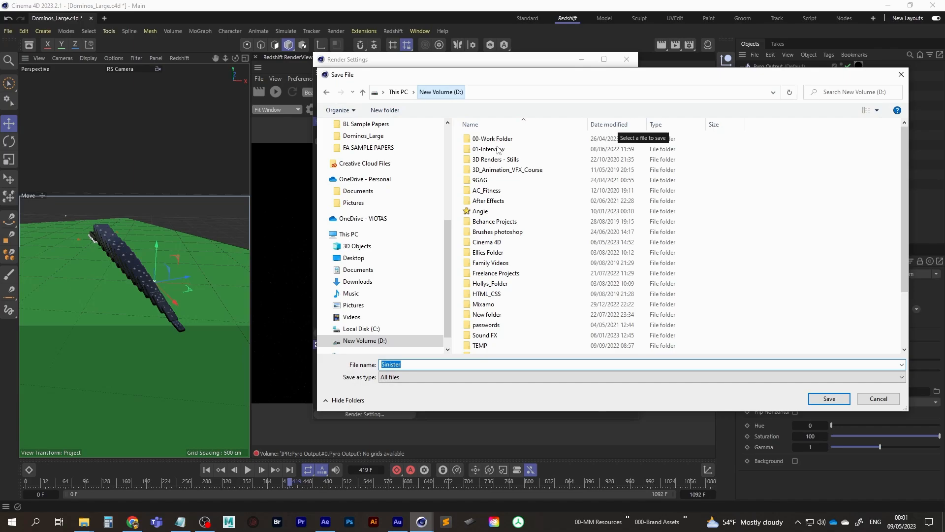
left_click(501, 223)
left_click(485, 170)
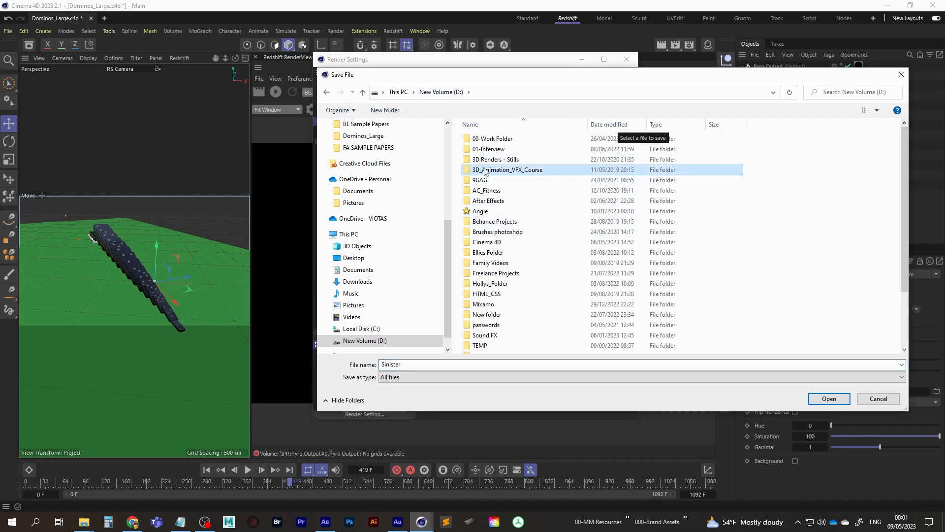
double_click(486, 242)
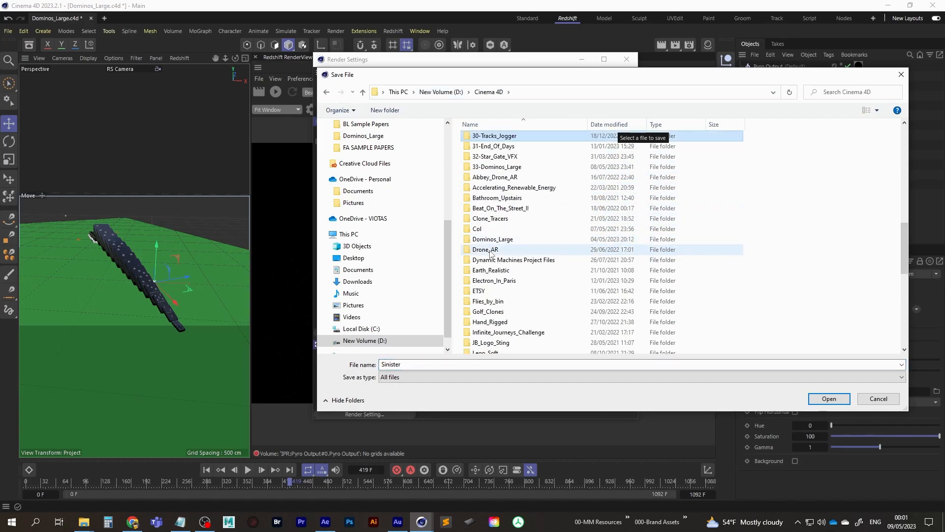
left_click(494, 167)
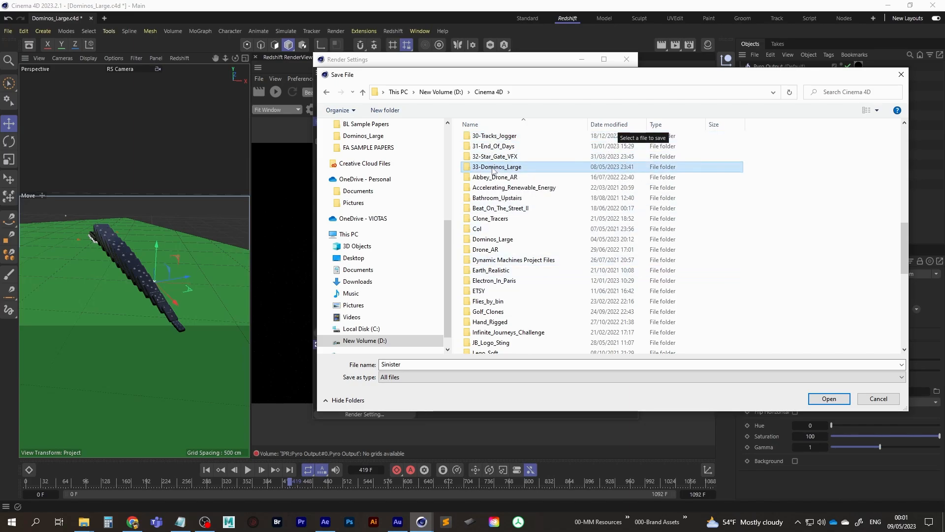
double_click(493, 167)
Step: Create a folder named seq inside 33-Dominos_Large and open it
right_click(503, 249)
mouse_move(545, 377)
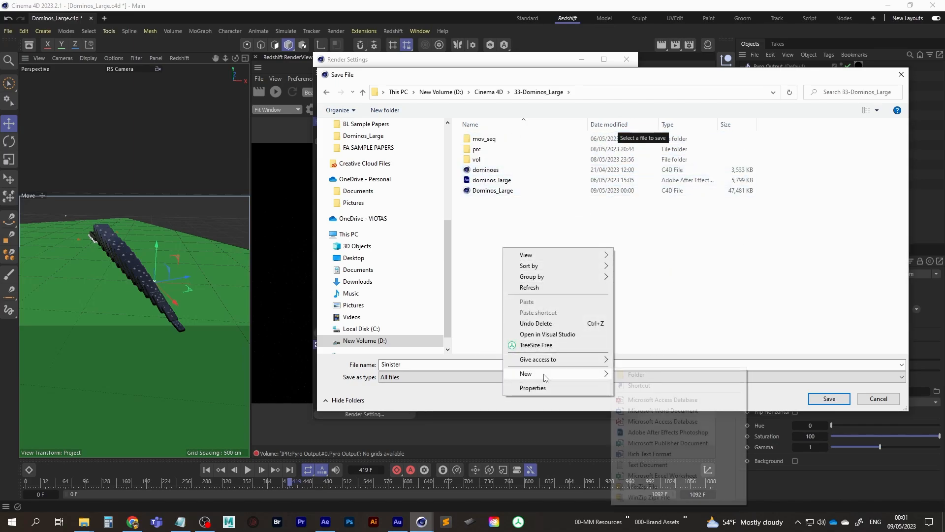
left_click(635, 374)
type("se")
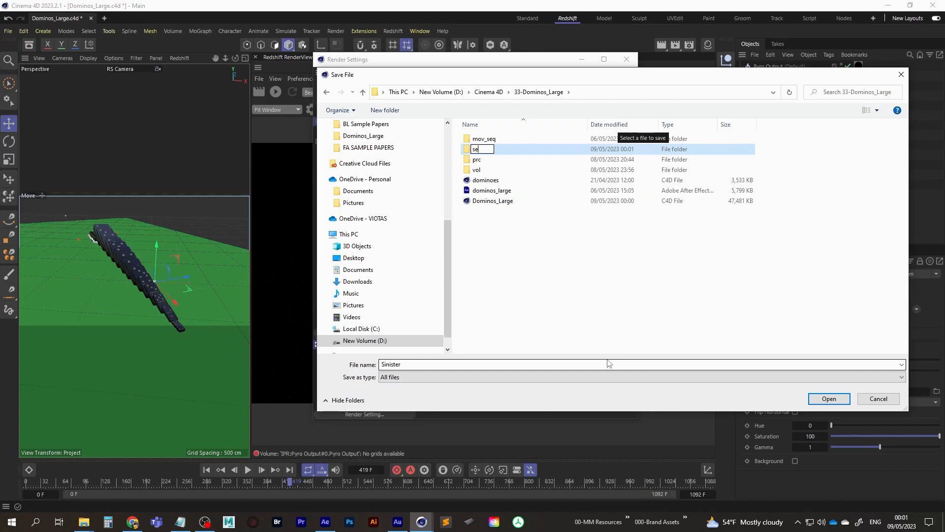
type("q")
key("Return")
key("Return")
Step: Name the render output file dominos_large and save it in the seq folder
double_click(424, 367)
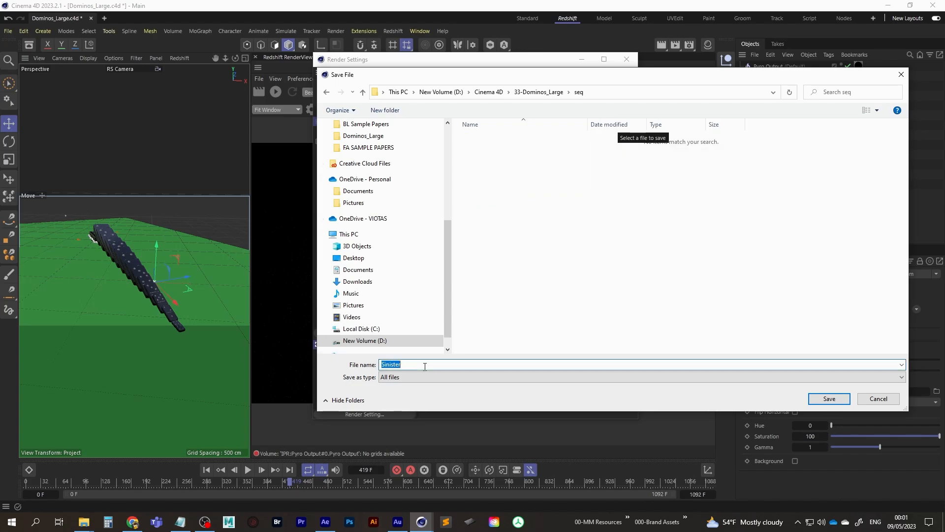
type("dominos_large")
key("Return")
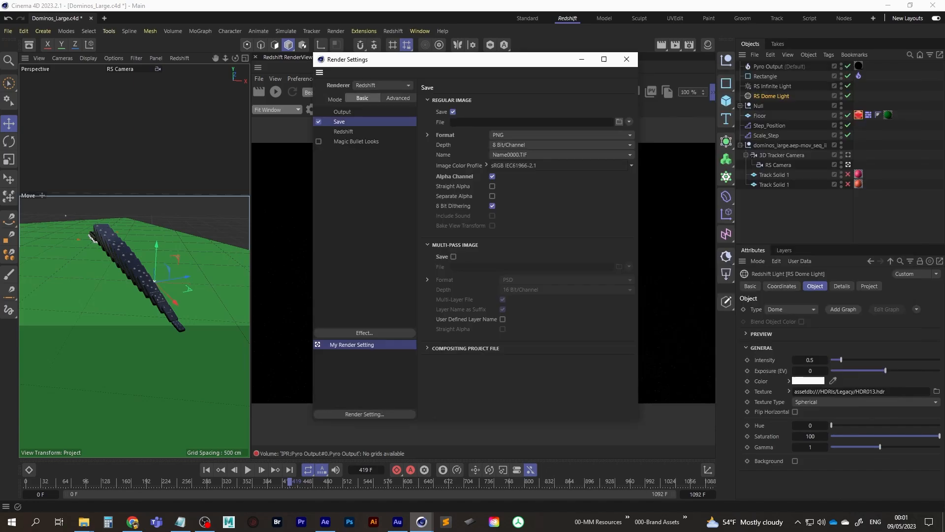
Step: Enable Motion Blur in the Redshift render settings and widen the Render Settings window
left_click(342, 131)
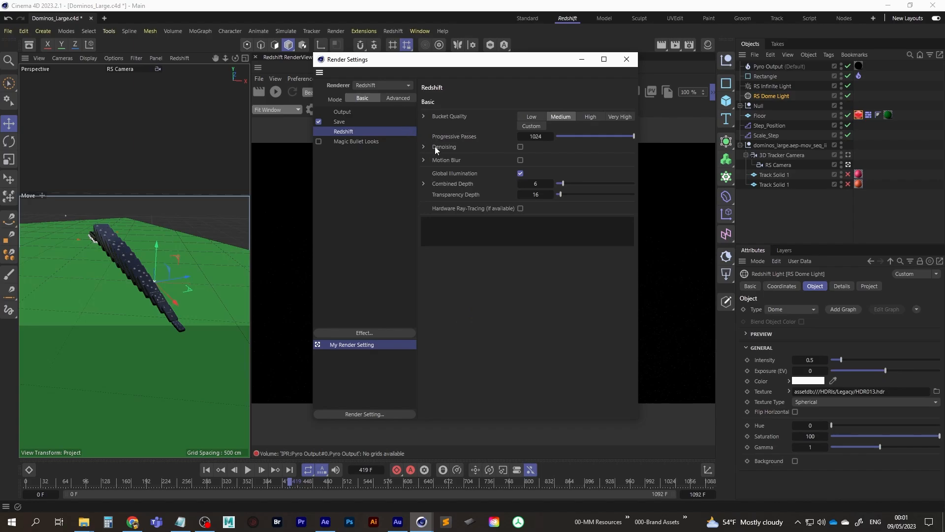
left_click(520, 161)
left_click(341, 113)
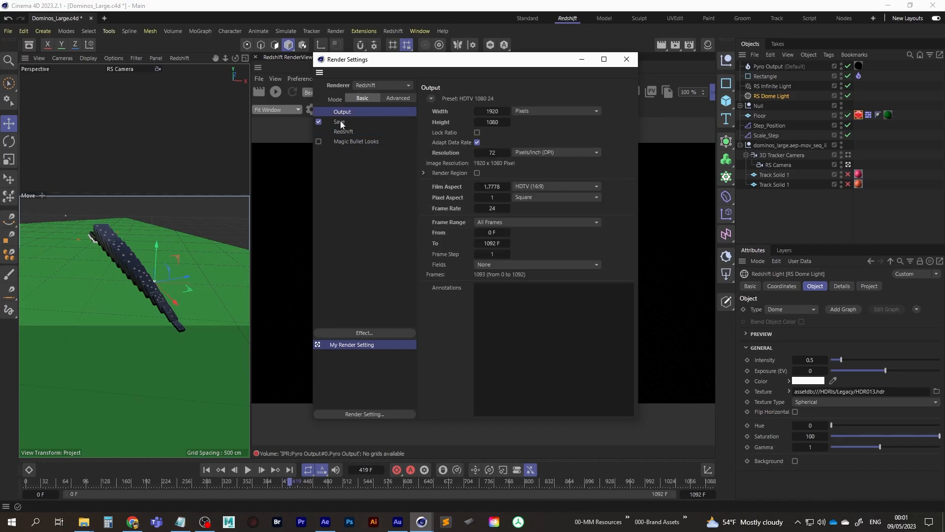
left_click(348, 121)
left_click(345, 131)
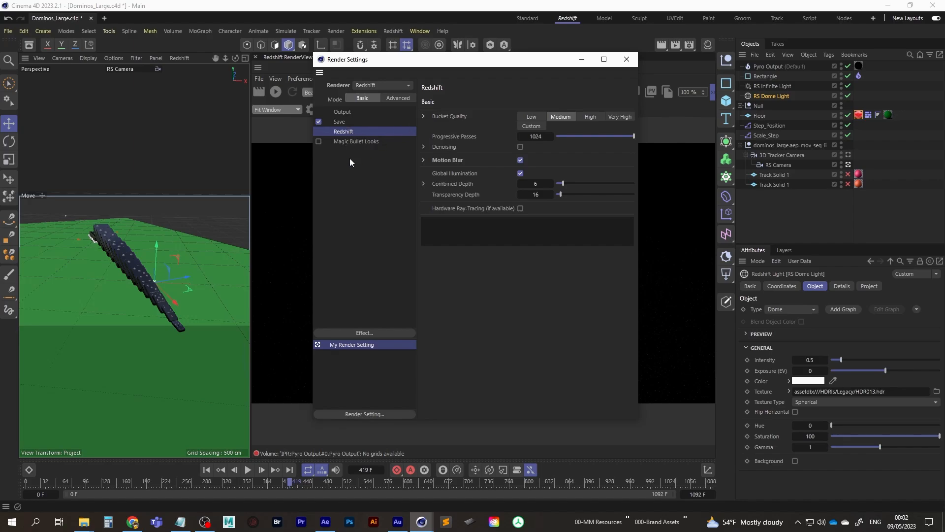
left_click_drag(313, 203, 176, 205)
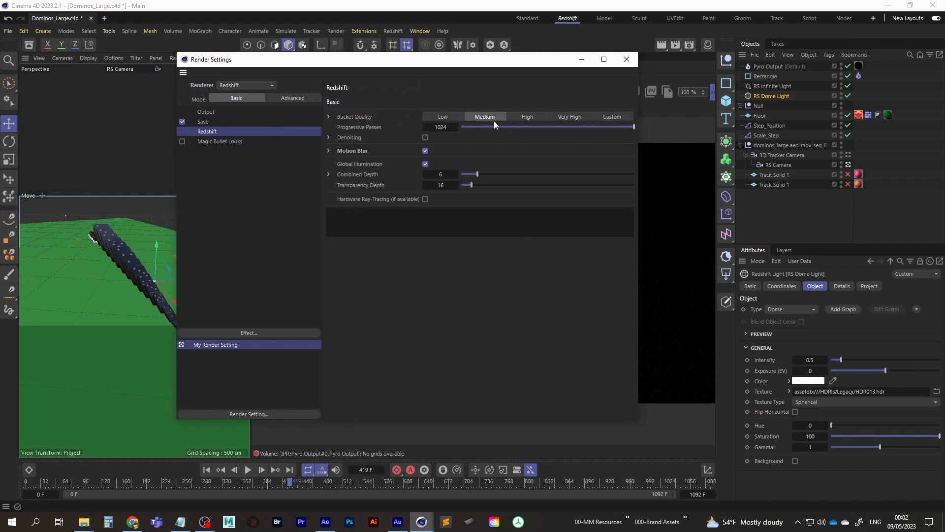
Step: Review the Redshift sampling and denoising options, the output frame range, the save path and the bucket quality
left_click(202, 112)
left_click(208, 132)
left_click(293, 98)
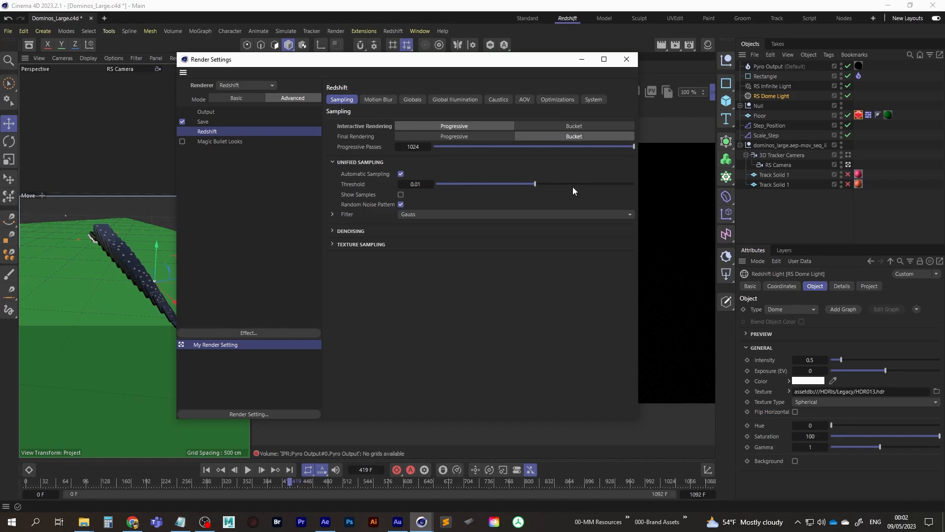
left_click(332, 232)
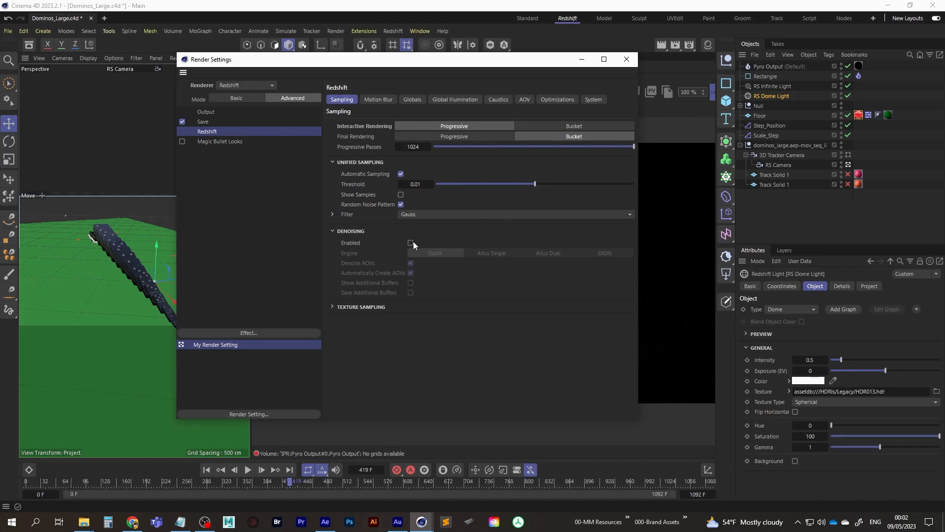
left_click_drag(374, 60, 364, 85)
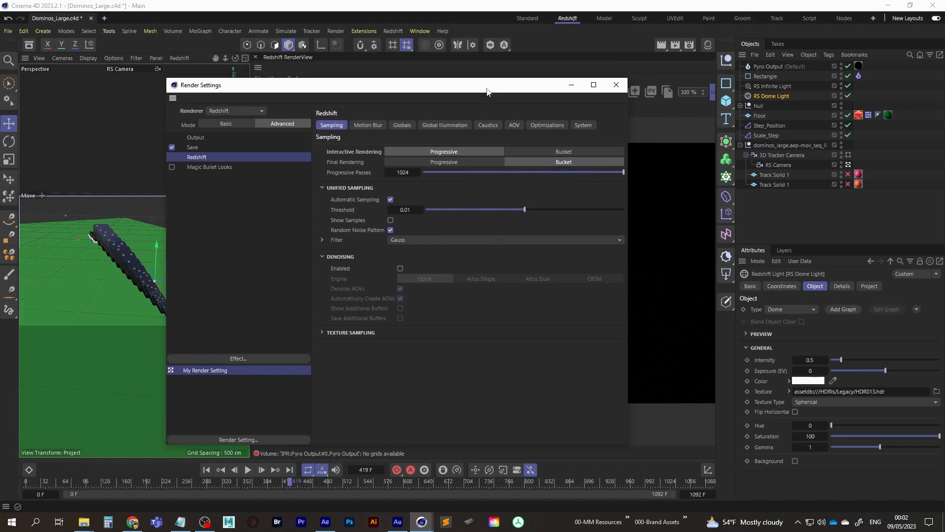
left_click(198, 137)
left_click(412, 247)
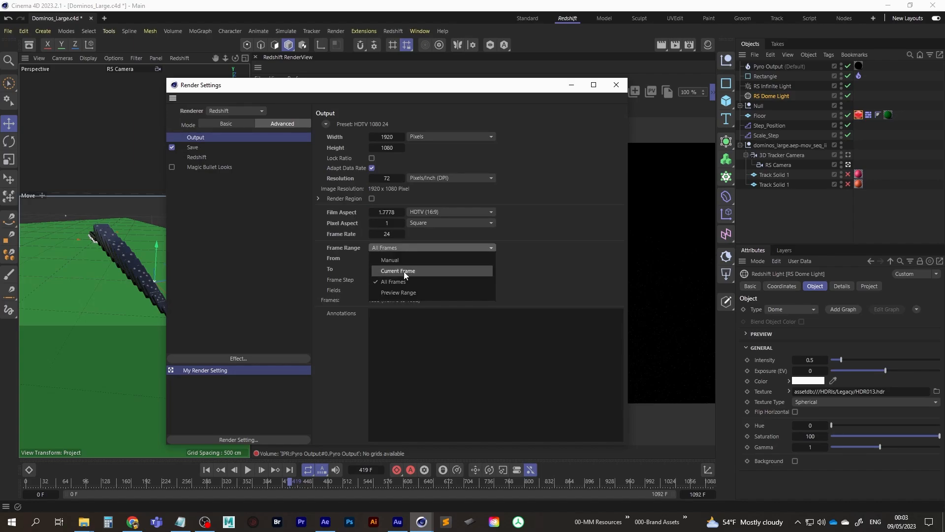
left_click(415, 249)
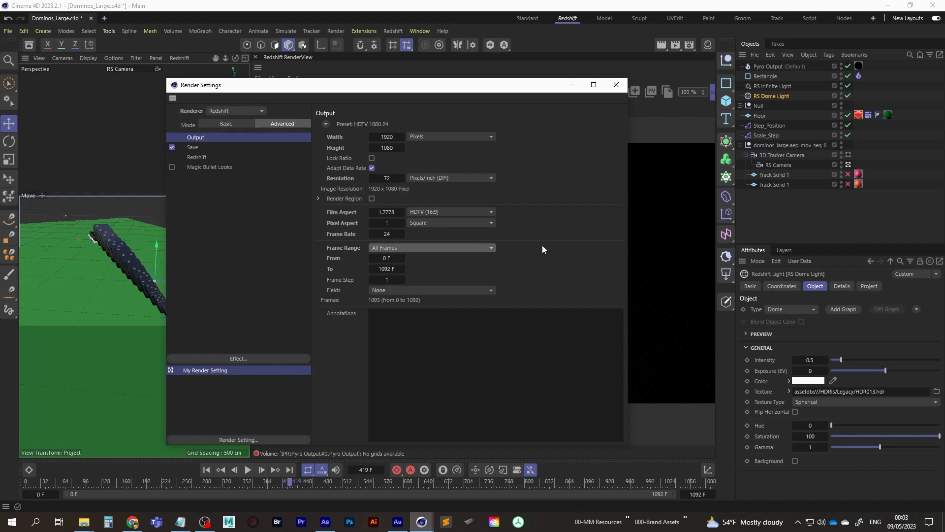
left_click(192, 148)
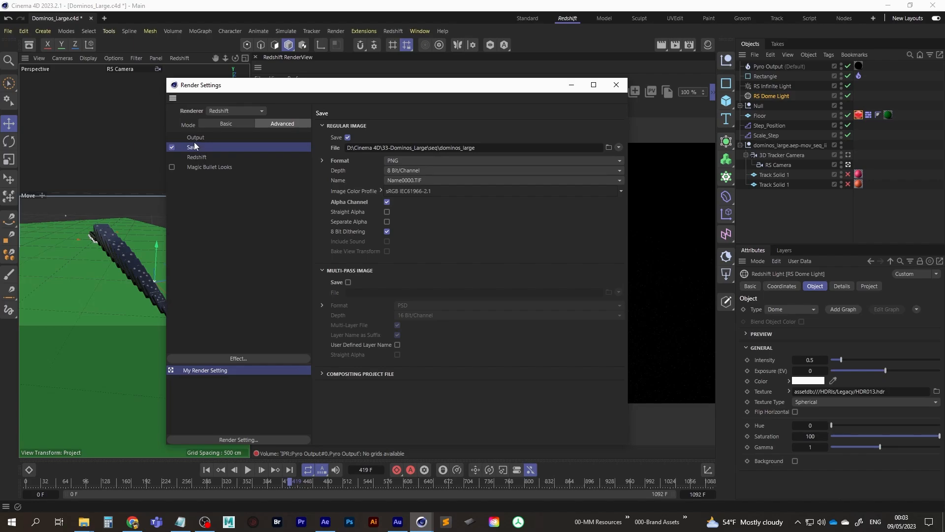
left_click(194, 140)
left_click(202, 159)
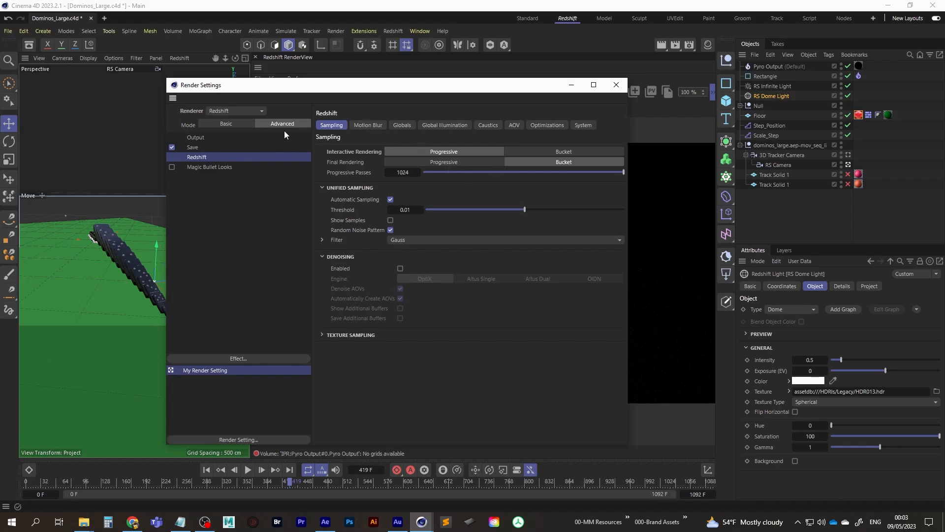
left_click(227, 124)
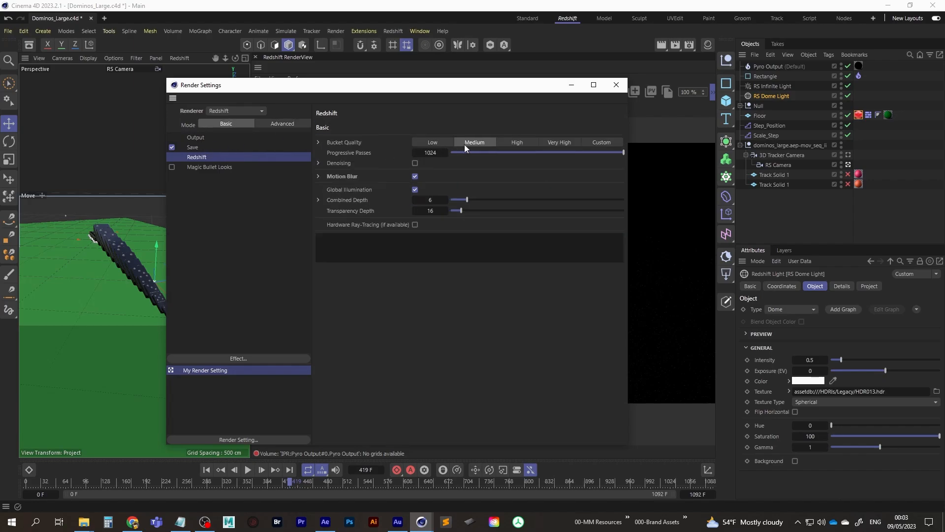
Step: Close the render settings and save the project
left_click(616, 85)
left_click(8, 31)
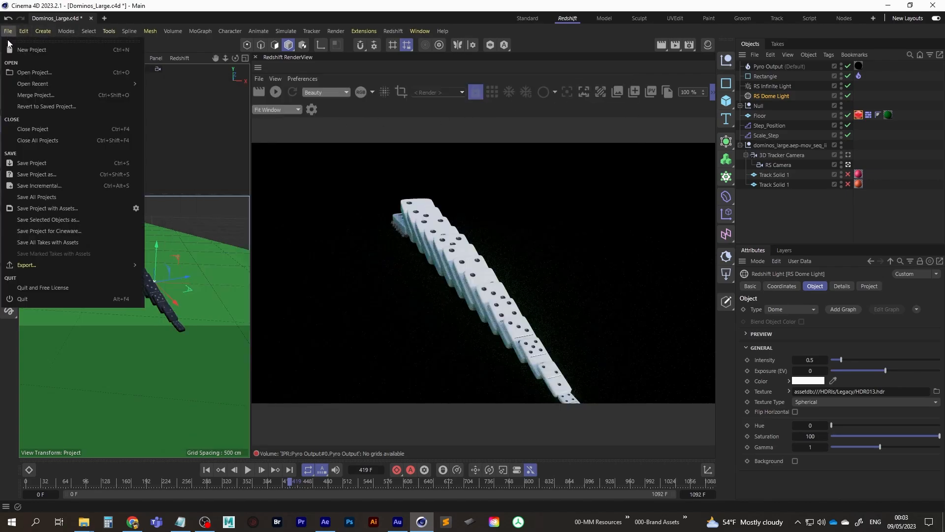
left_click(69, 164)
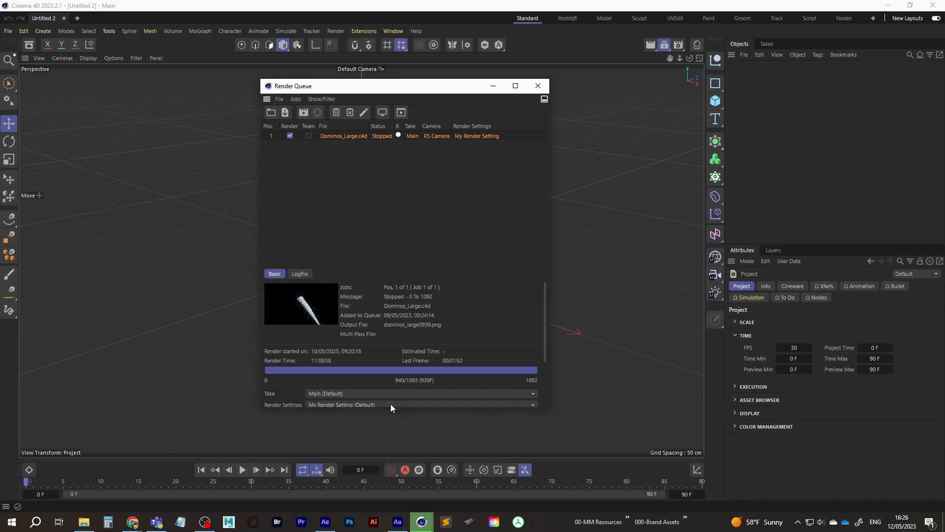
Step: Switch to After Effects and import the rendered dominos_large PNG sequence from the seq folder
left_click(326, 523)
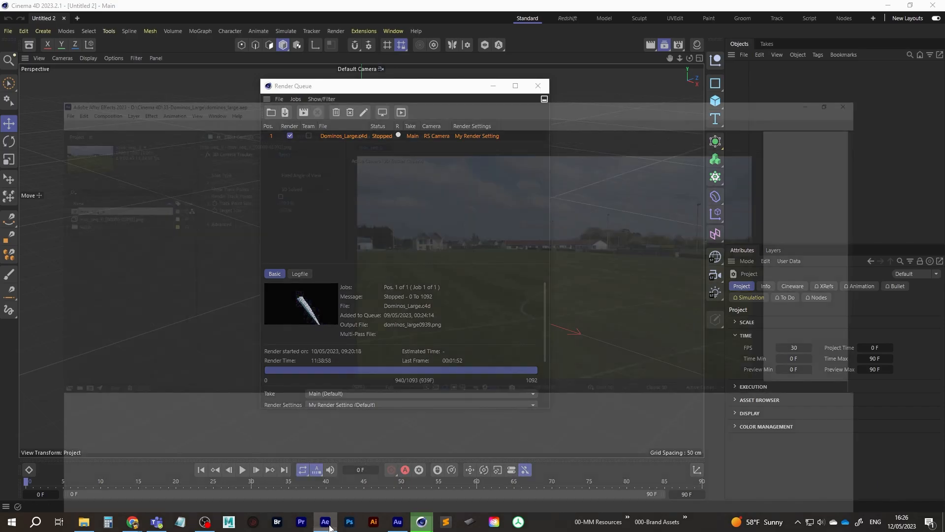
double_click(60, 200)
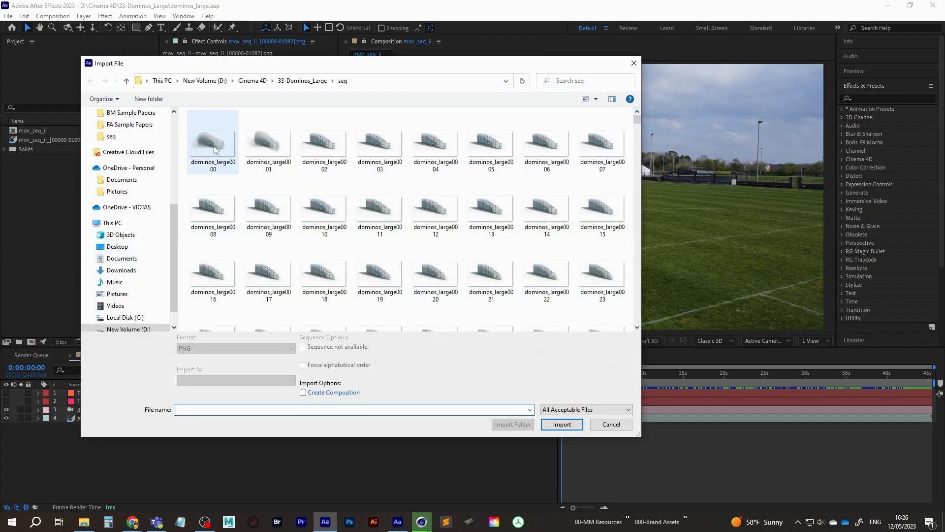
double_click(213, 144)
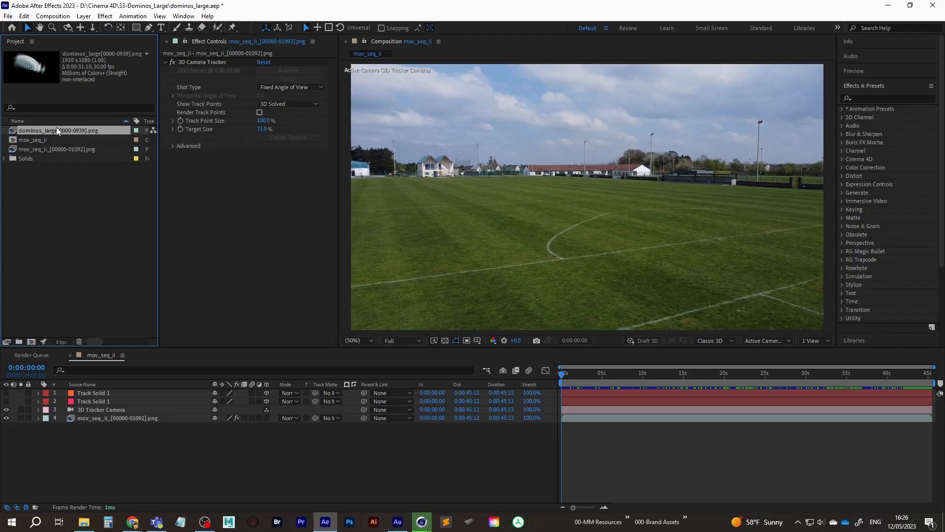
Step: Interpret the dominos_large sequence at 24 frames per second
key("ctrl+alt+g")
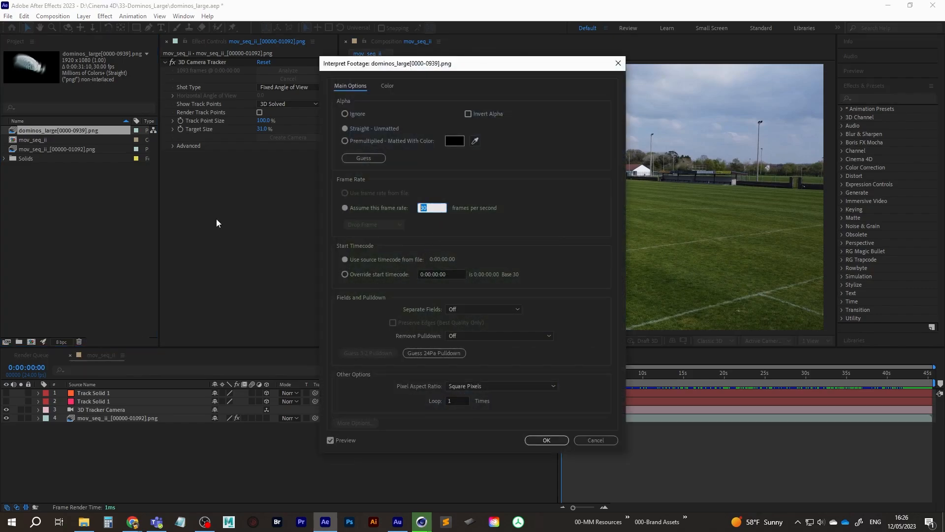
type("24")
key("Return")
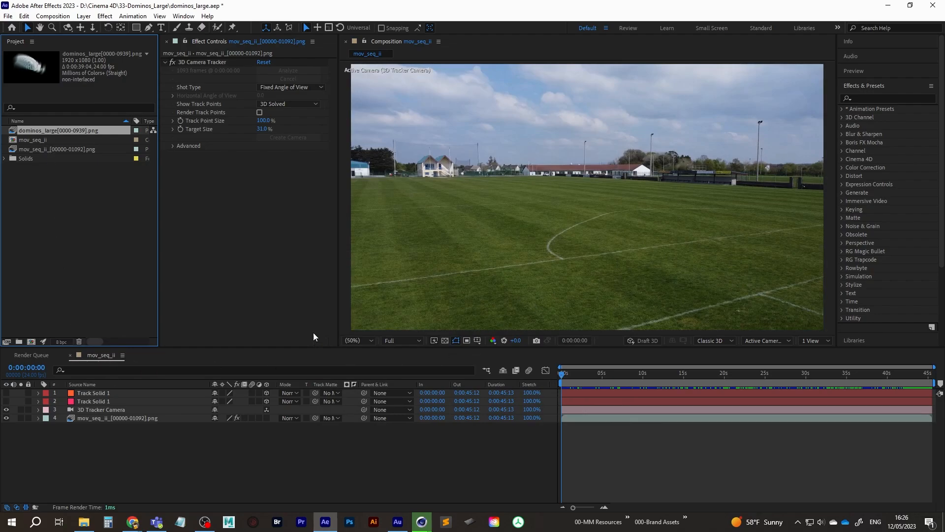
double_click(47, 205)
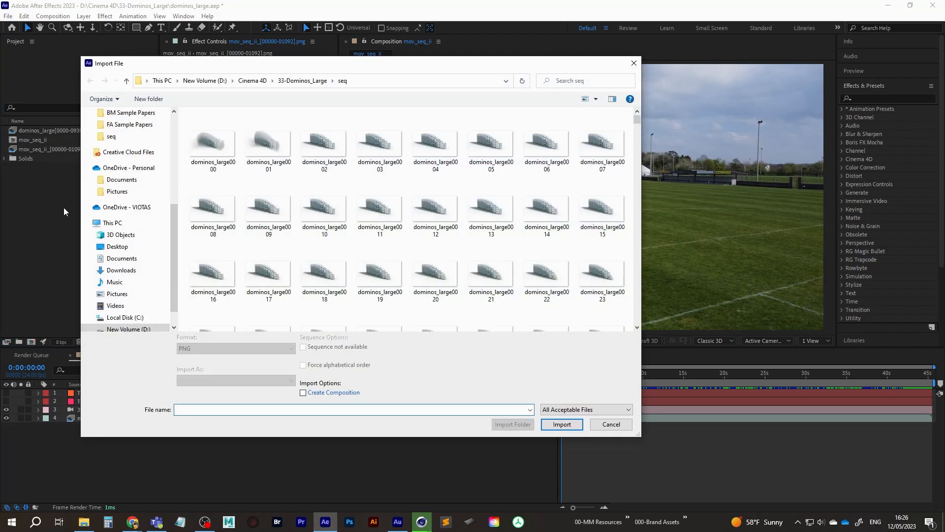
left_click(302, 80)
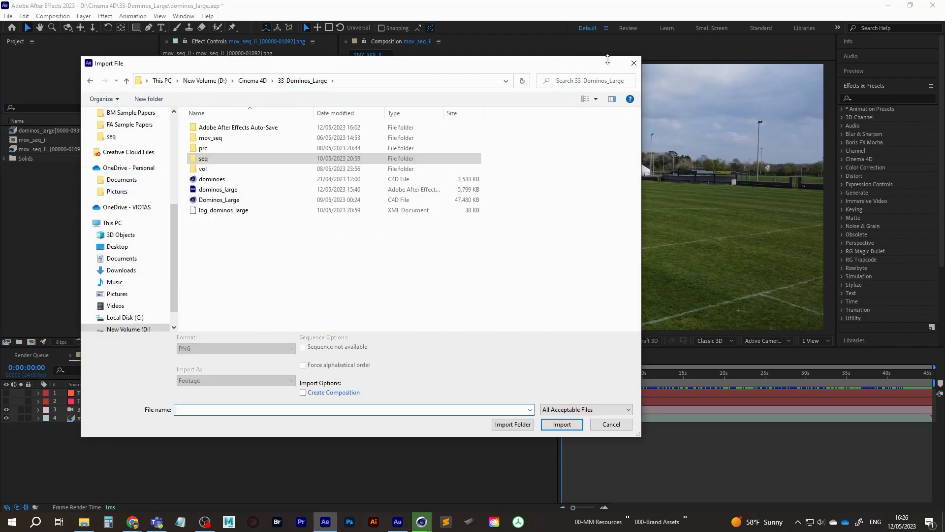
left_click(634, 63)
Step: Create a new composition from the mov_seq_ii PNG footage and place the dominos_large sequence above it
left_click(64, 148)
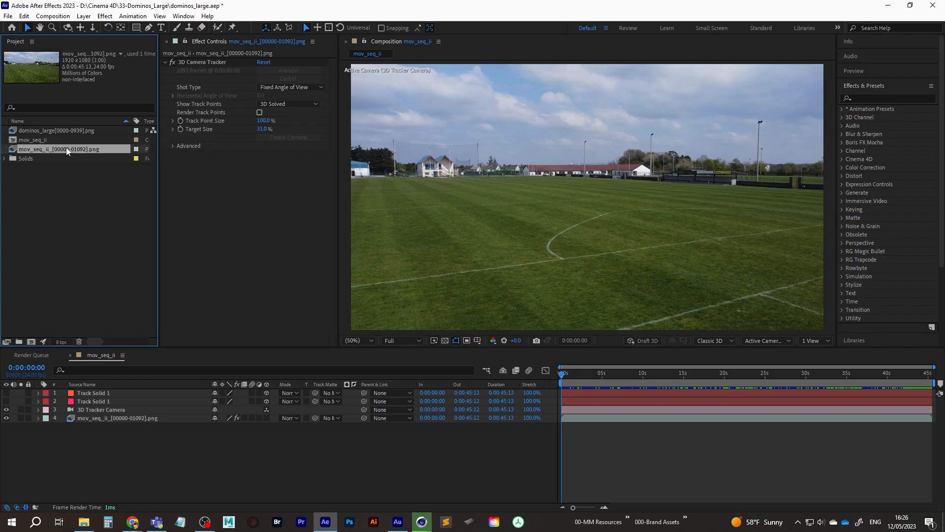
left_click_drag(64, 149, 29, 342)
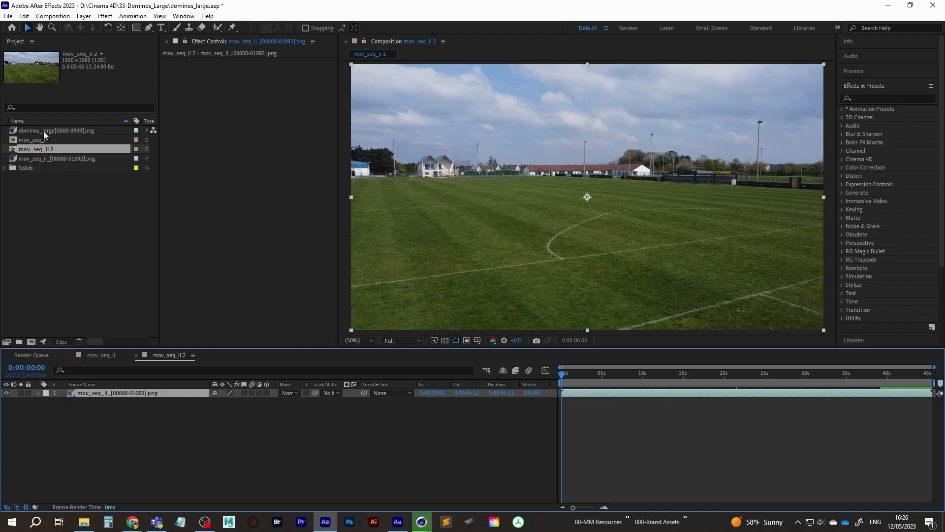
left_click_drag(49, 130, 121, 393)
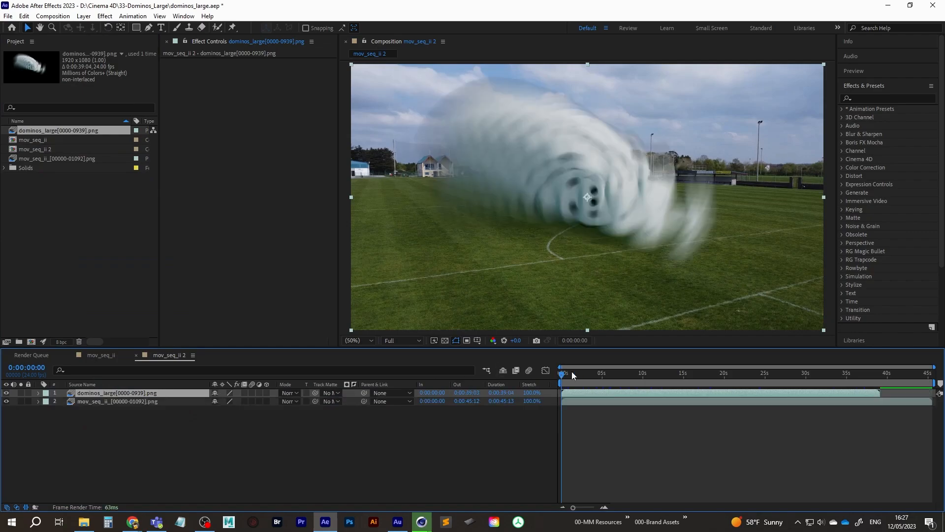
Step: Play back the composited dominoes from the first frame to check the start of the animation
left_click_drag(571, 372, 361, 382)
key("space")
key("space")
Step: Trim the start of the composition to 0:00:00:02 and play back the result
left_click_drag(566, 378, 365, 382)
key("space")
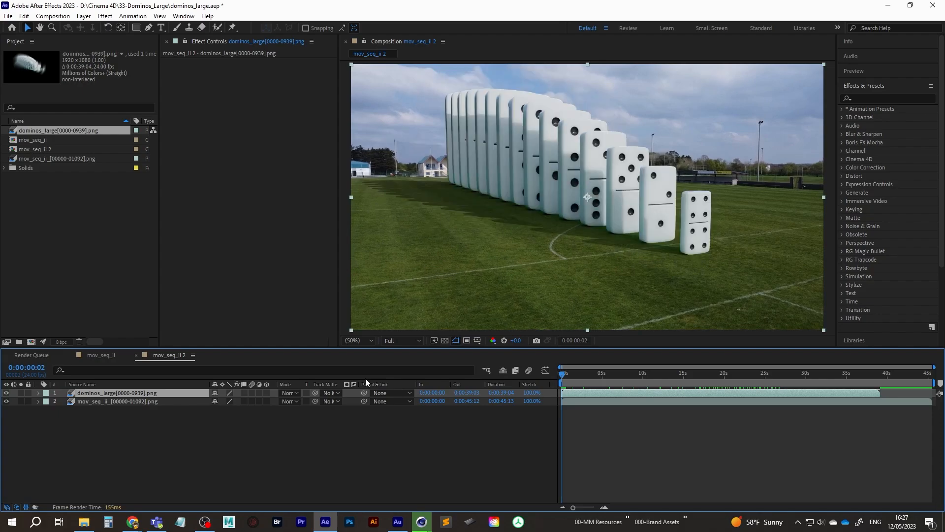
key("alt+bracketleft")
key("space")
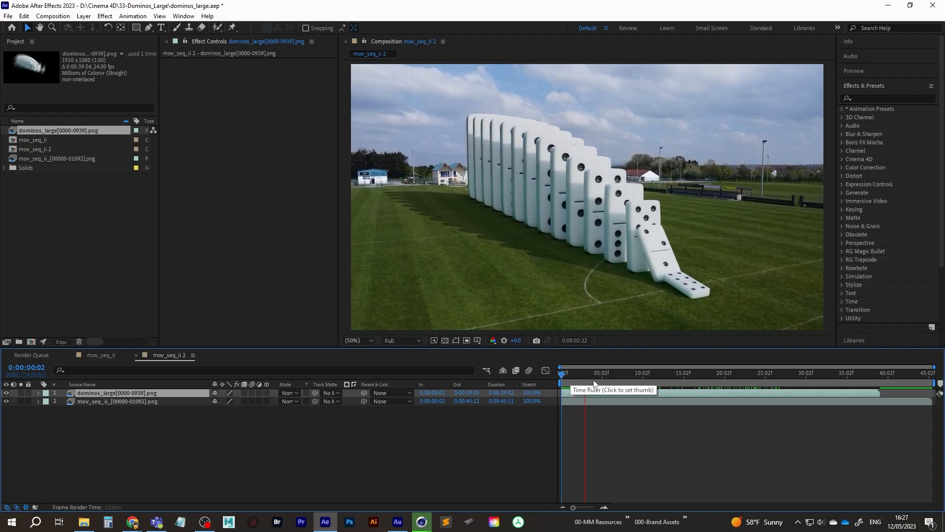
key("space")
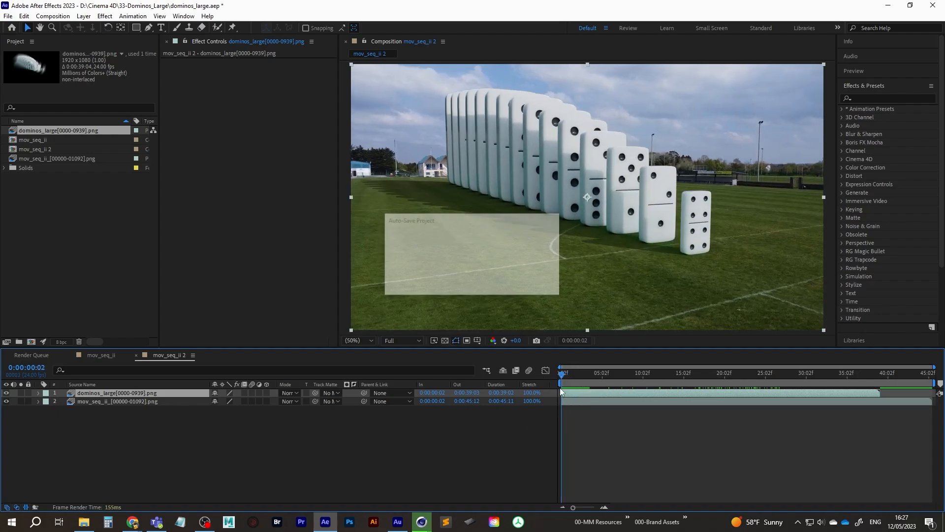
Step: Play back the composite from 0:00:00:02 to check how the dominoes fall, stopping at 0:00:12:22
left_click_drag(562, 374, 560, 375)
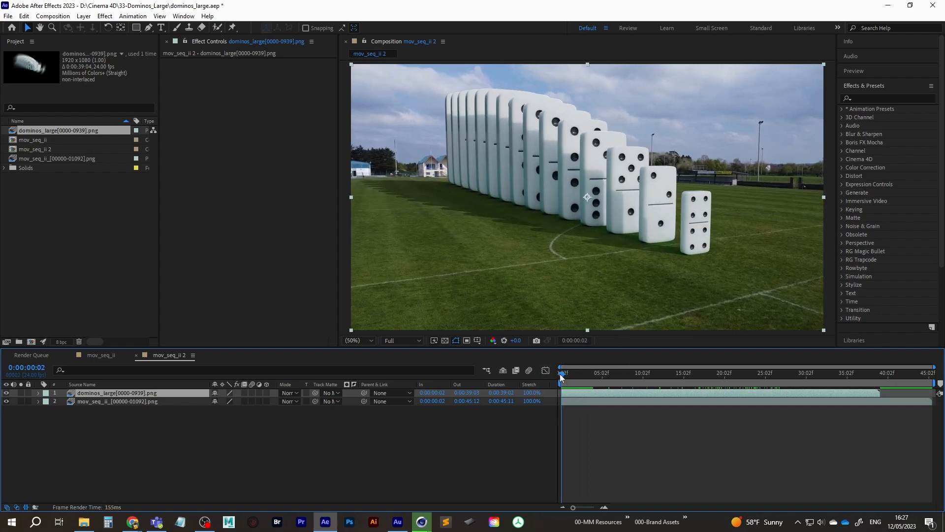
key("space")
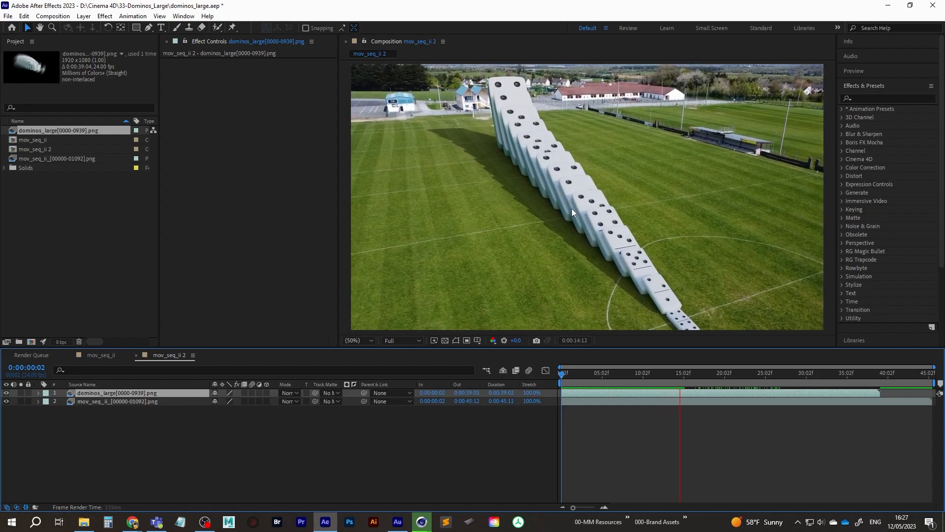
left_click(665, 374)
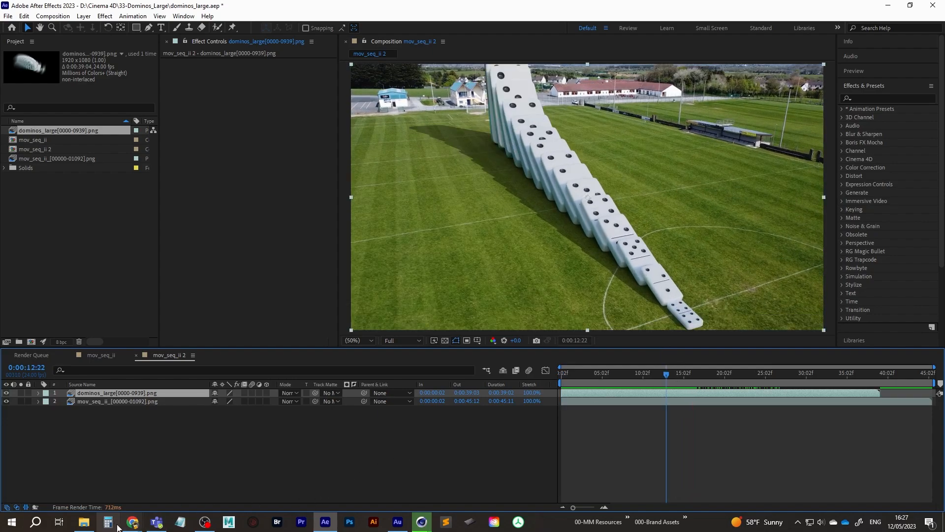
Step: Switch to Chrome and play the finished domino video posted on the Instagram profile
mouse_move(129, 523)
left_click(192, 485)
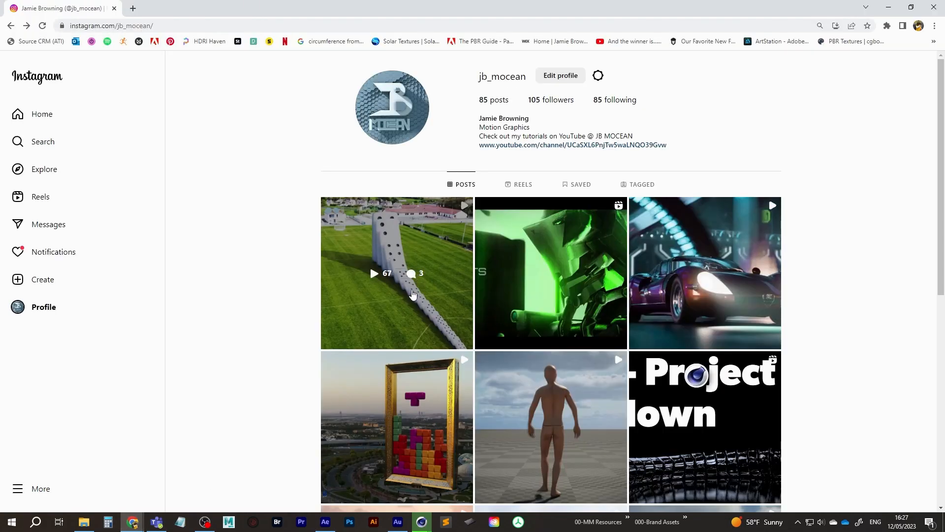
left_click(429, 306)
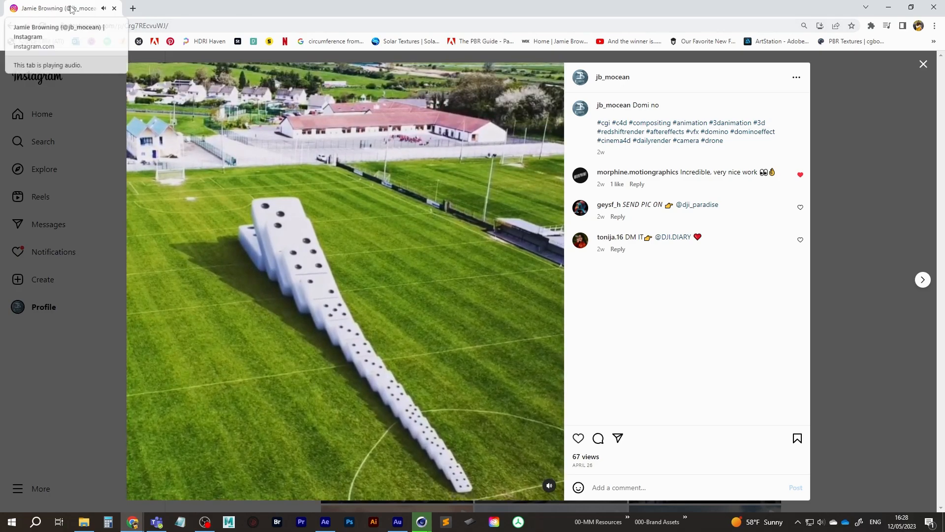
Step: Switch back to After Effects and play the composite from 0:00:14:15
key("alt+Tab")
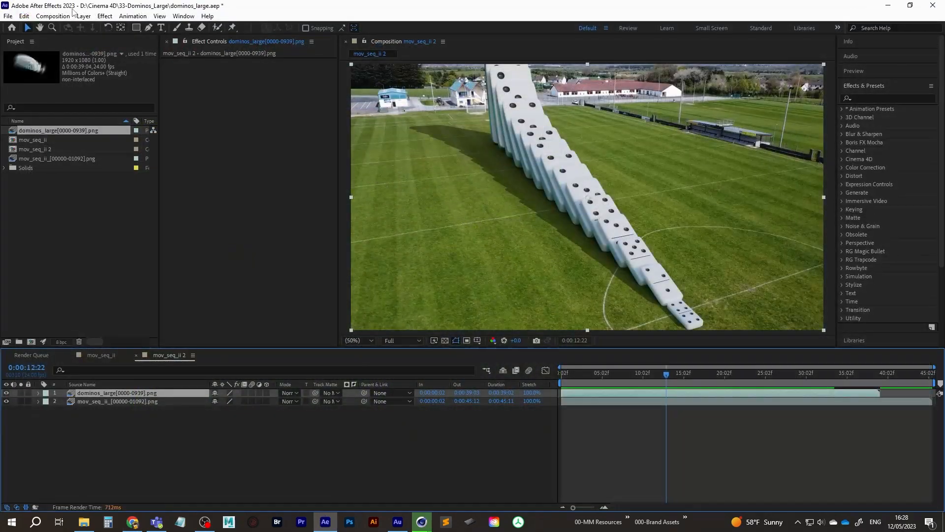
mouse_move(665, 375)
left_mouse_down()
mouse_move(519, 374)
mouse_move(721, 368)
mouse_move(680, 375)
left_mouse_up()
key("space")
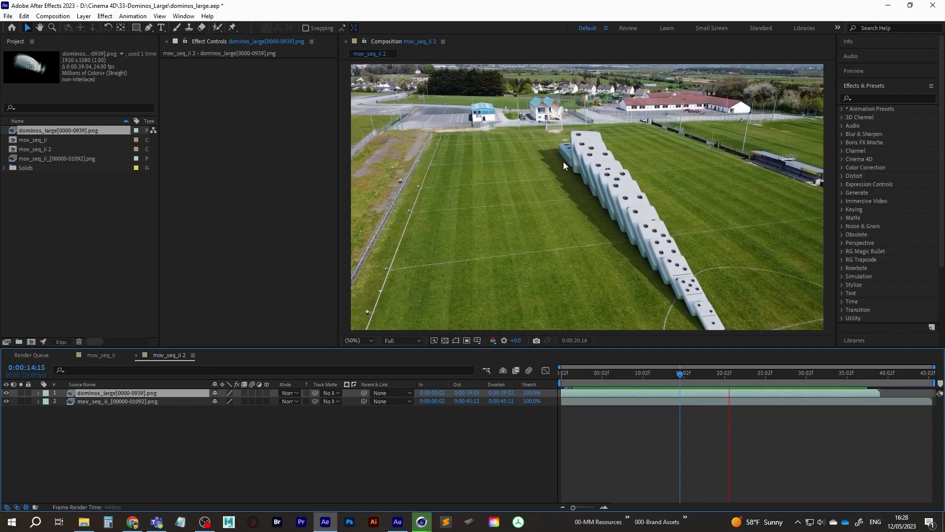
Step: End the work area at 0:00:39:03, on the last frame of the dominos_large layer, and trim the composition to it
left_click_drag(680, 374, 889, 386)
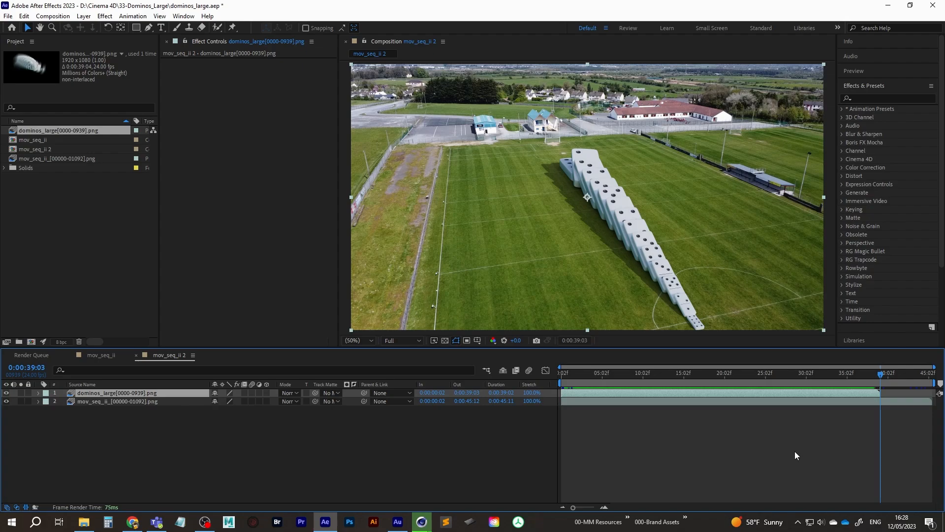
key("n")
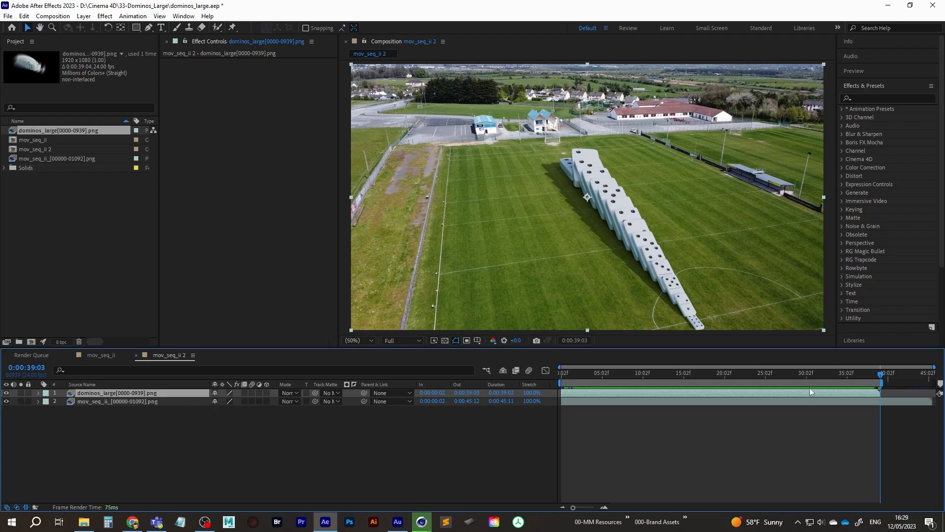
left_click(816, 371)
key("ctrl+shift+x")
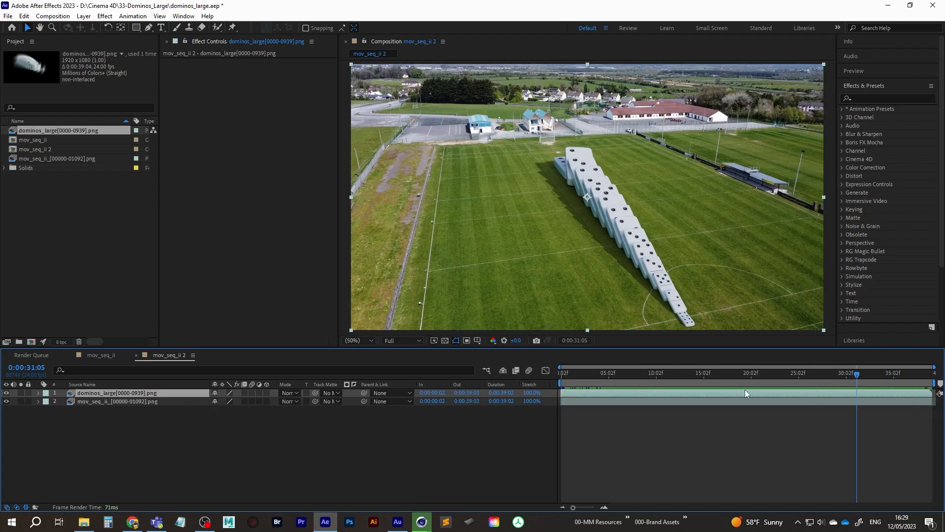
Step: Go to 0:00:05:04 and apply the Lumetri Color effect to the mov_seq_ii footage layer
key("Home")
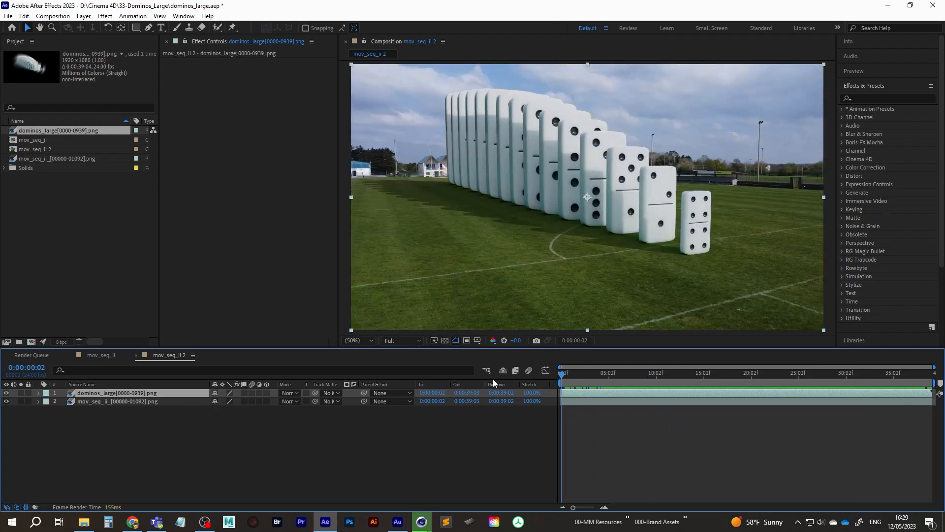
left_click_drag(566, 373, 610, 373)
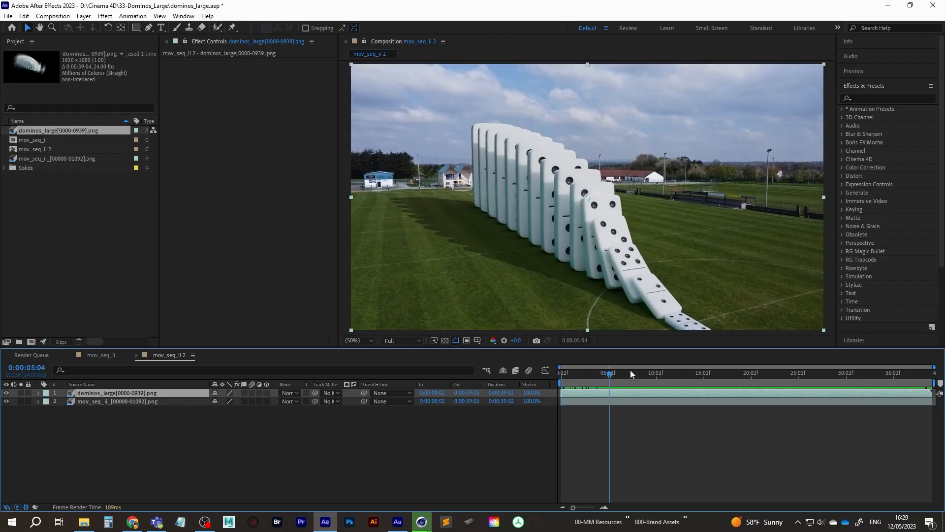
left_click(868, 99)
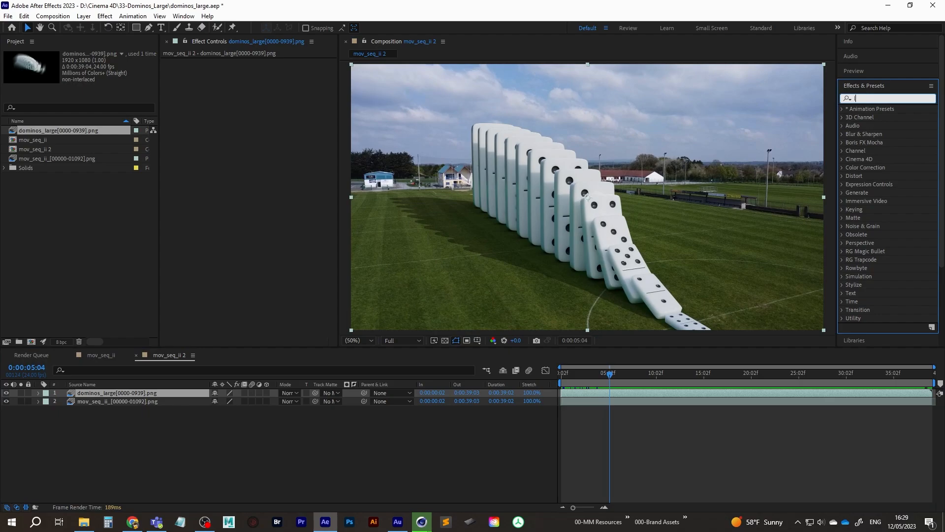
type("lumetri")
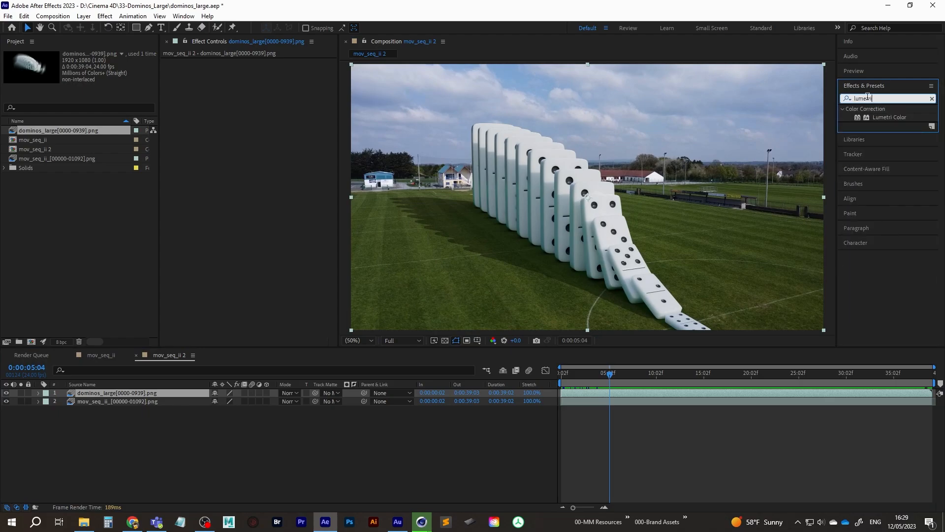
left_click(116, 401)
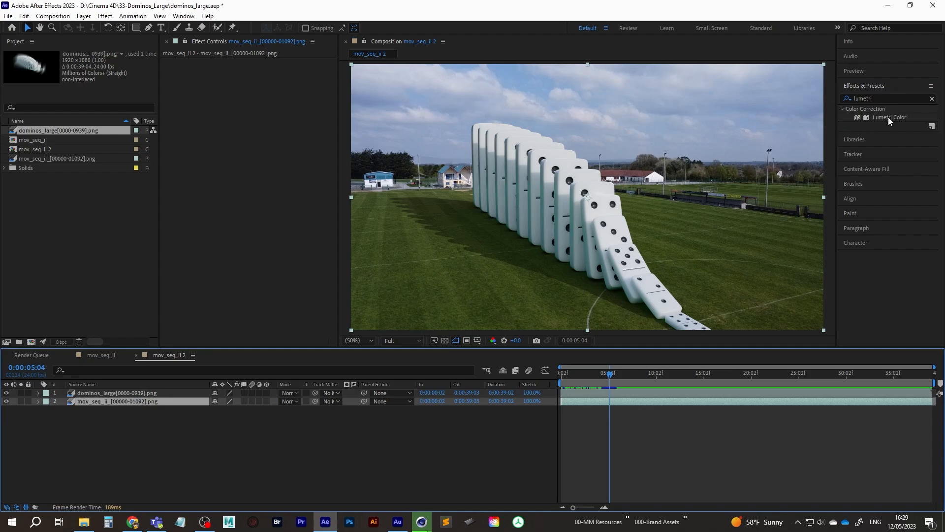
left_click_drag(888, 117, 249, 228)
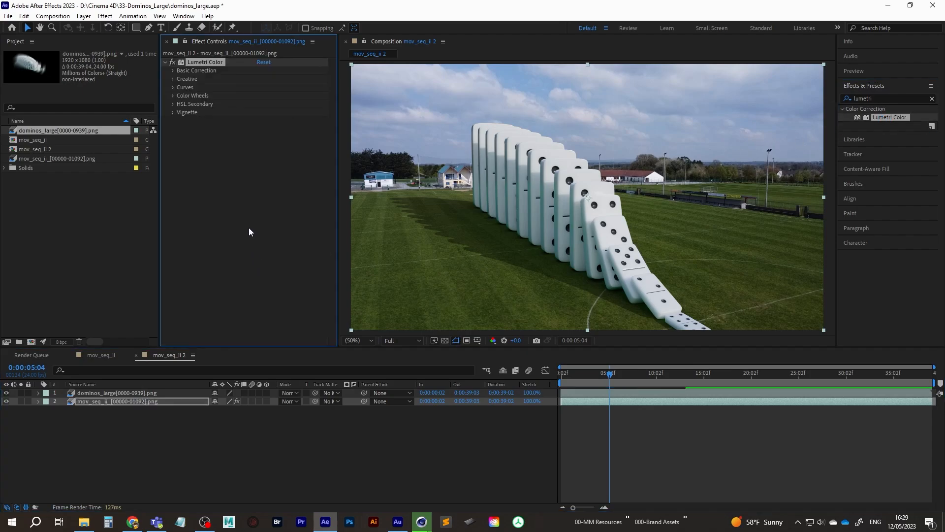
Step: In the footage layer's Lumetri Basic Correction, set Exposure to 0.2 and Contrast to 43
left_click(177, 74)
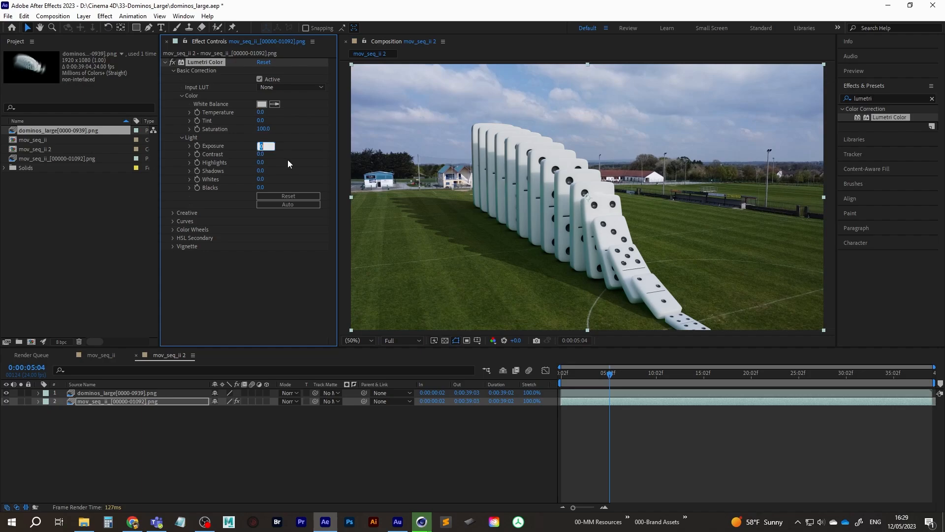
type("0.2")
key("Return")
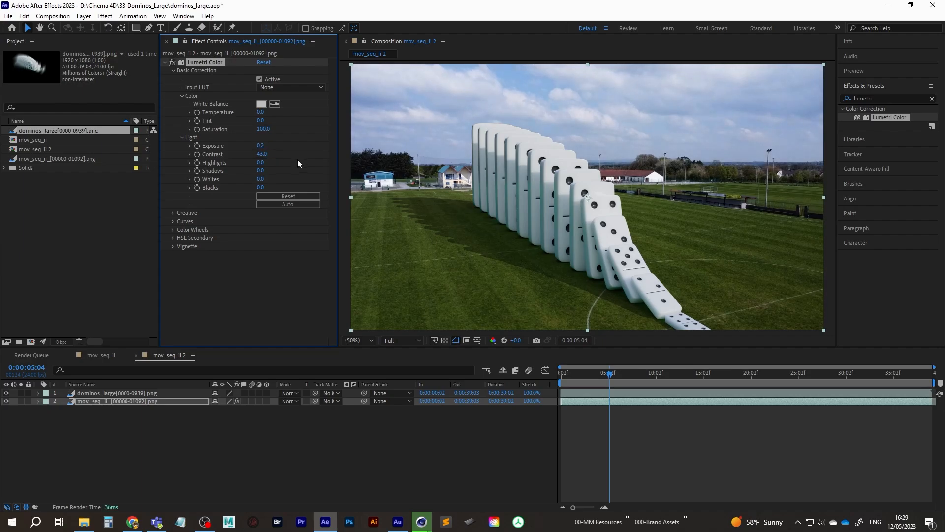
Step: Set the footage layer's Lumetri Creative Vibrance to 55
left_click(173, 220)
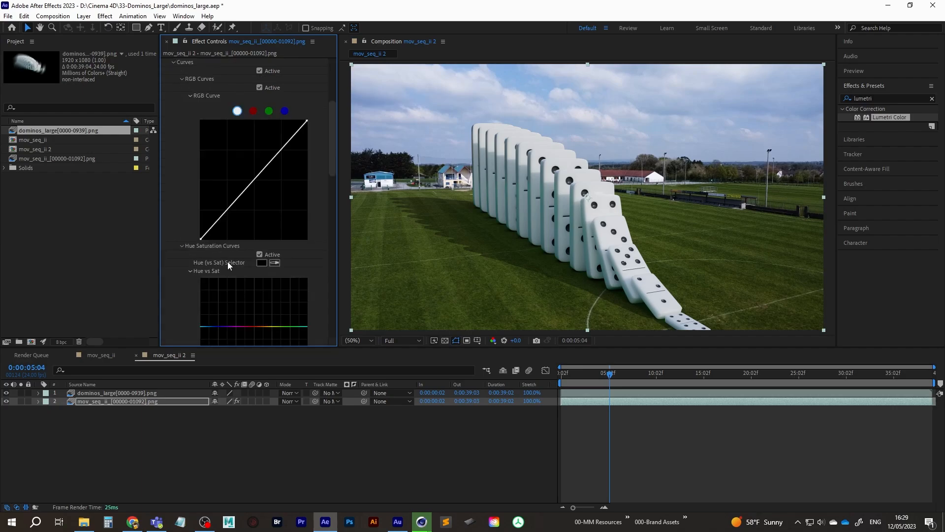
left_click(173, 62)
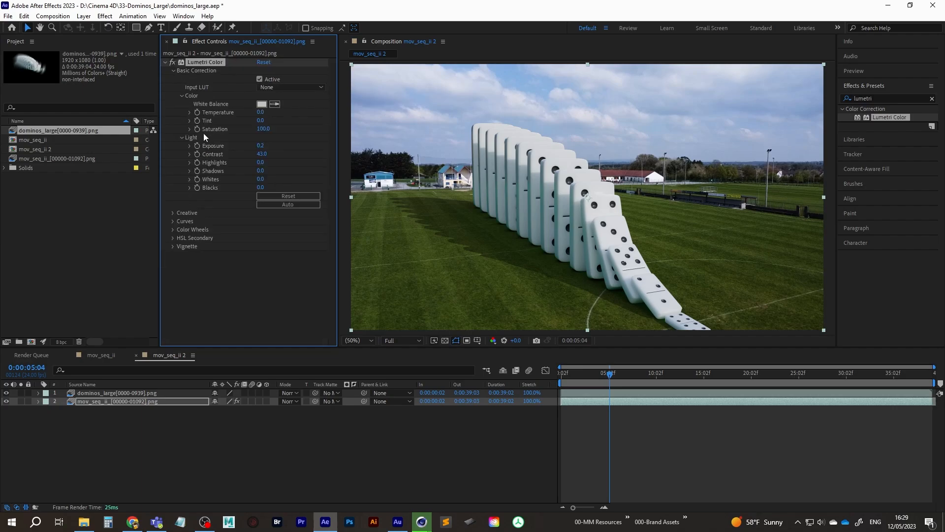
left_click(173, 213)
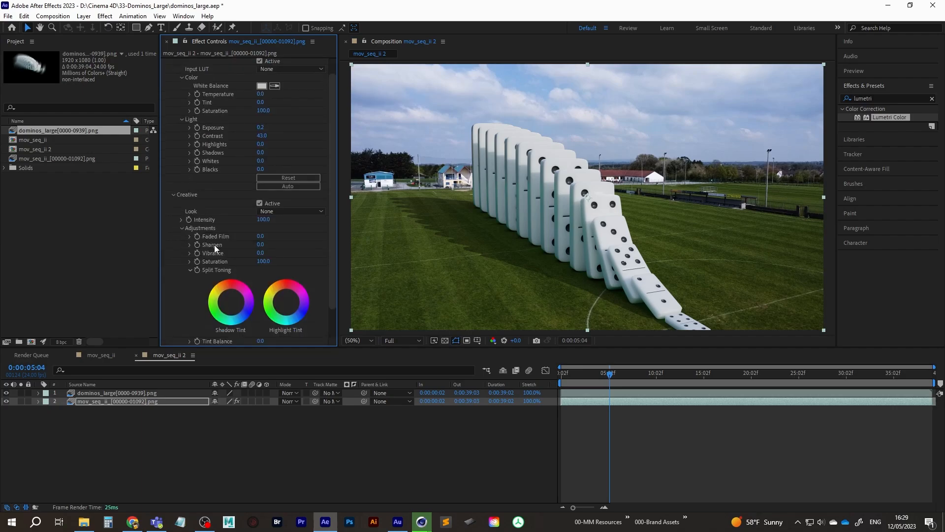
left_click_drag(261, 253, 274, 252)
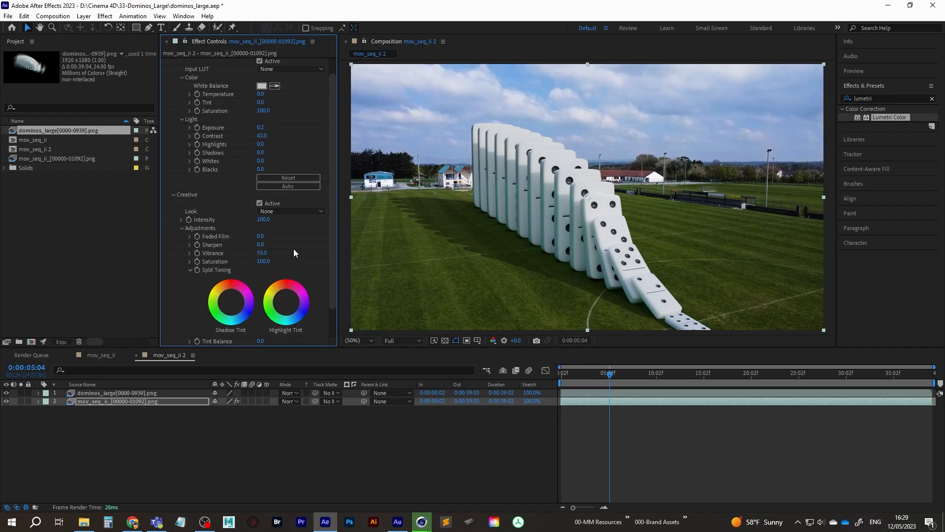
left_click(174, 195)
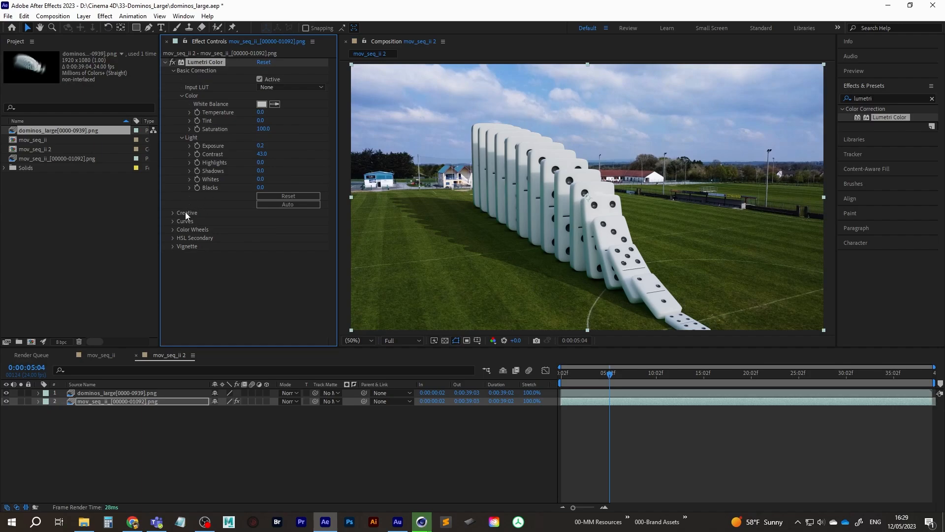
Step: Shape the footage layer's RGB curve into a slight S with raised highlights, and compare the image with Curves off and on
left_click(173, 221)
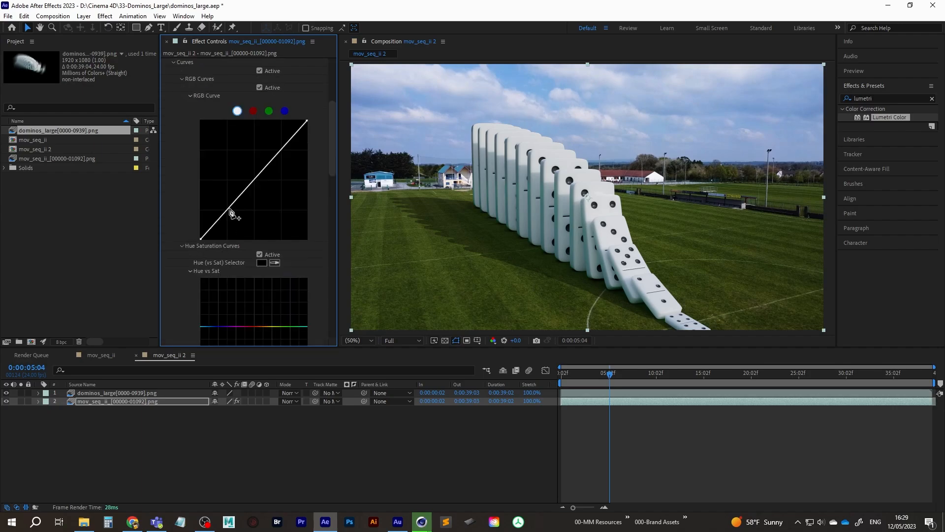
left_click_drag(230, 209, 231, 208)
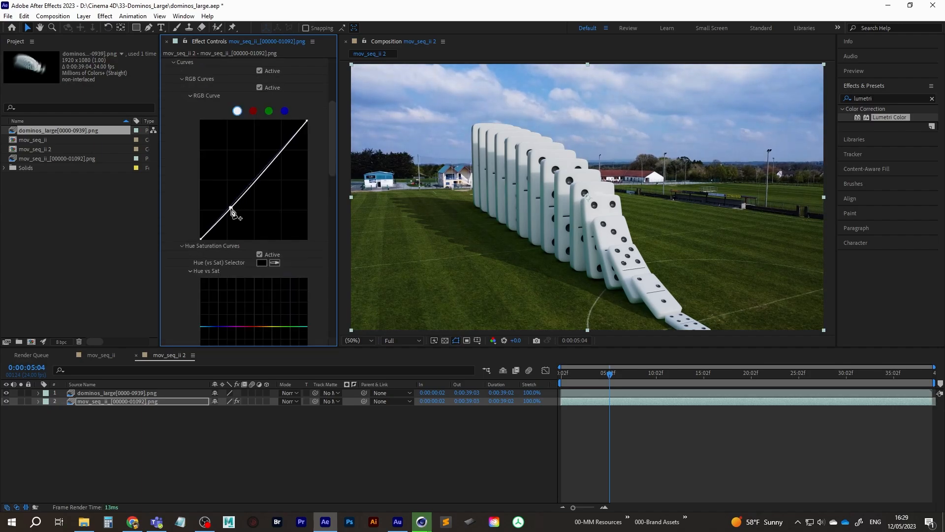
mouse_move(282, 152)
left_mouse_down()
mouse_move(286, 133)
mouse_move(275, 149)
left_mouse_up()
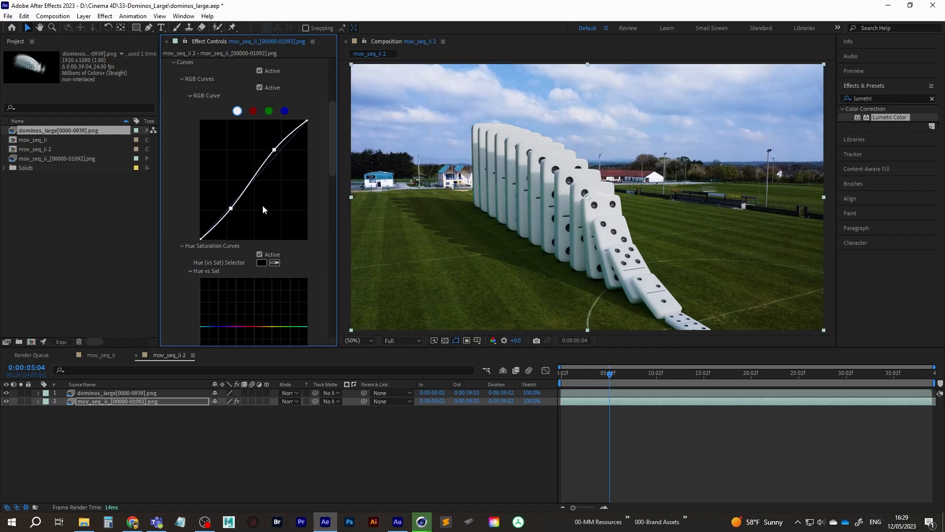
left_click(259, 71)
left_click(258, 71)
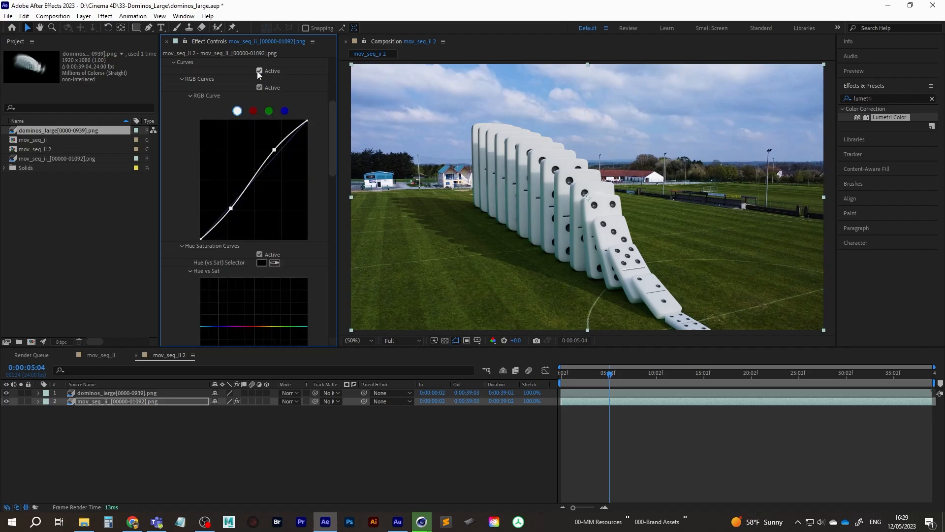
Step: Apply the Lumetri Color effect to the dominos_large layer
left_click_drag(330, 164, 334, 83)
left_click(118, 393)
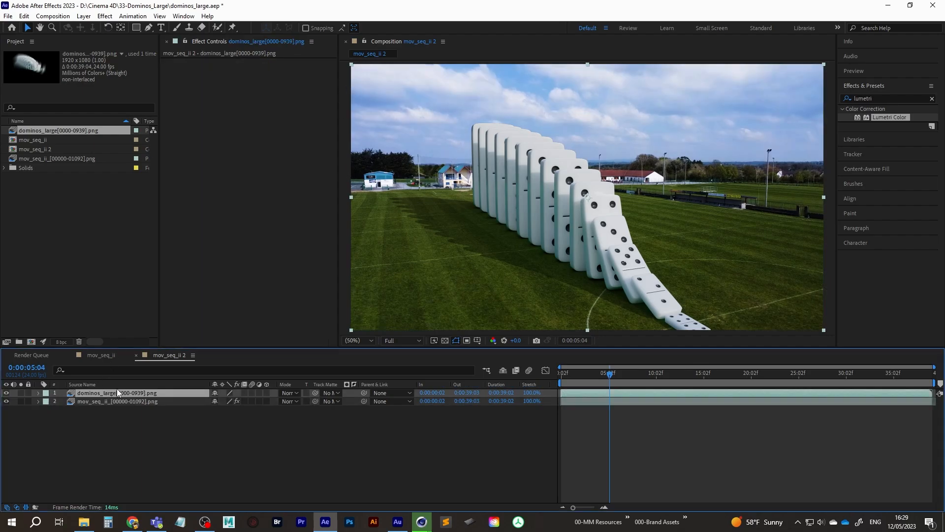
double_click(890, 118)
Step: Set the domino layer's Lumetri Exposure to 0.1, Contrast to 13, Highlights to -34 and Shadows to -27
left_click(173, 71)
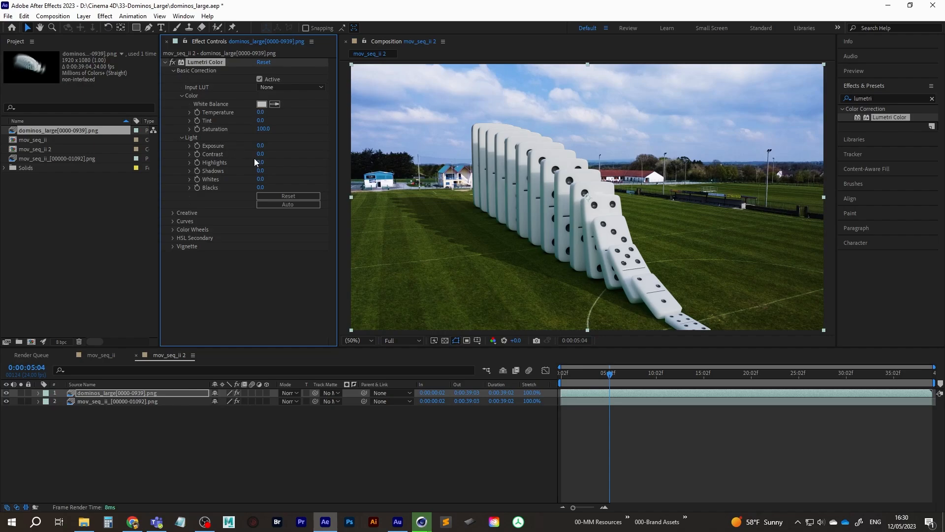
left_click(260, 147)
type("0.2")
key("Return")
type("0.1")
key("Return")
mouse_move(226, 174)
left_mouse_down()
mouse_move(252, 174)
mouse_move(232, 174)
left_mouse_up()
key("ctrl+z")
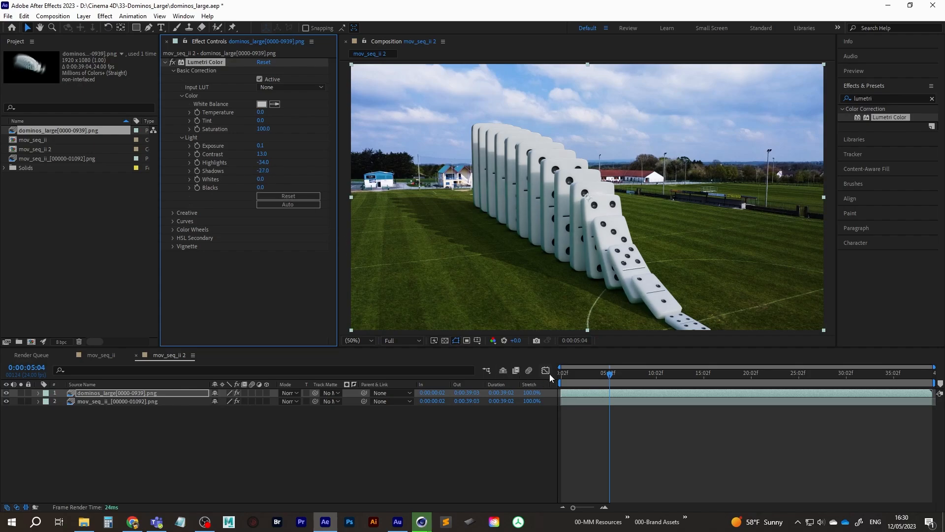
Step: Play back the color-graded composite from the first frame and stop at 0:00:02:07
left_click(562, 375)
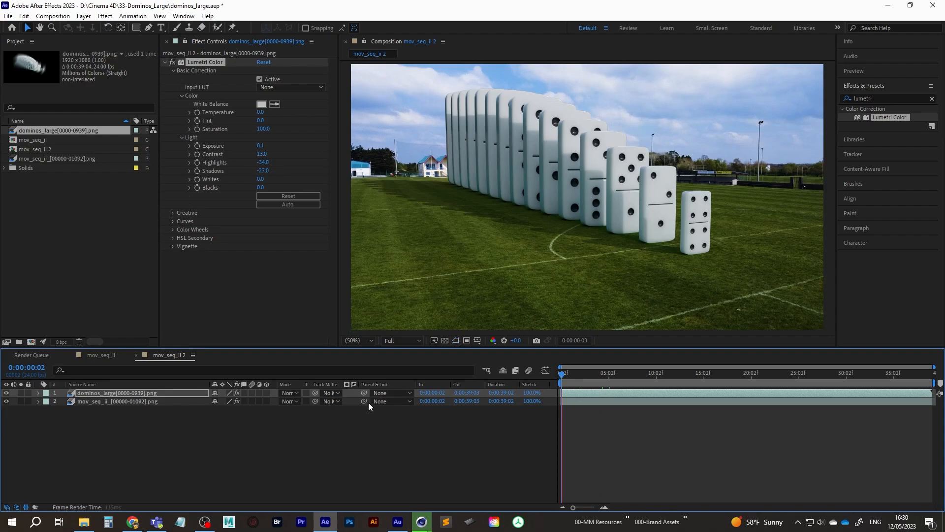
key("space")
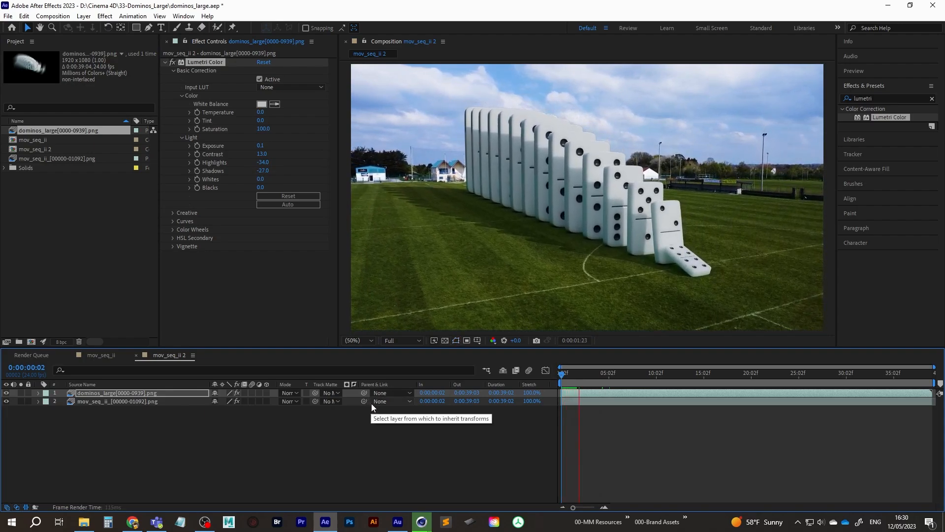
left_click(623, 223)
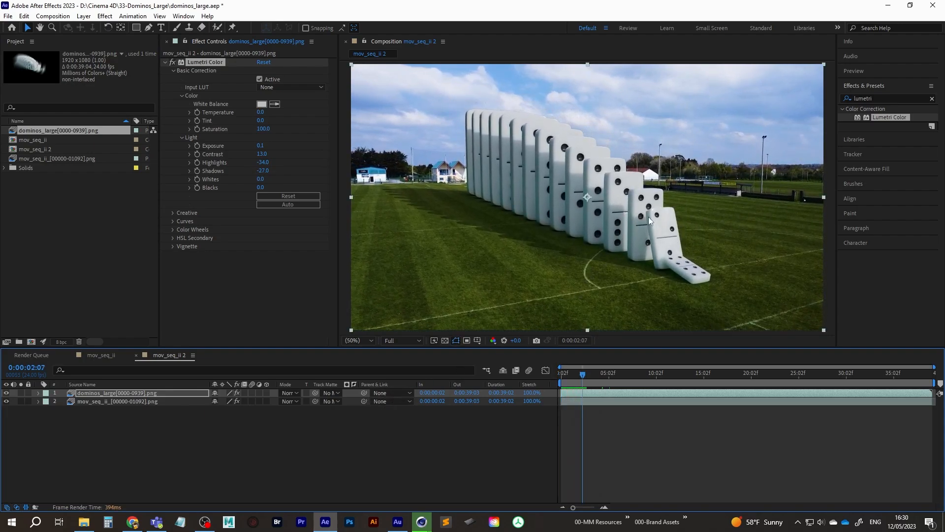
Step: Zoom the composition to 100% and examine the rendered dominoes' sharpness and edges against the footage
left_click(887, 99)
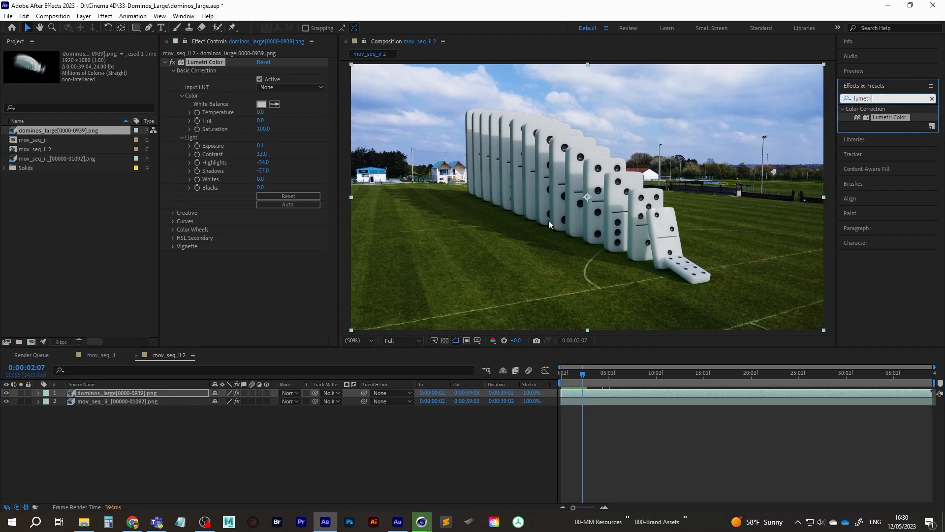
type("z")
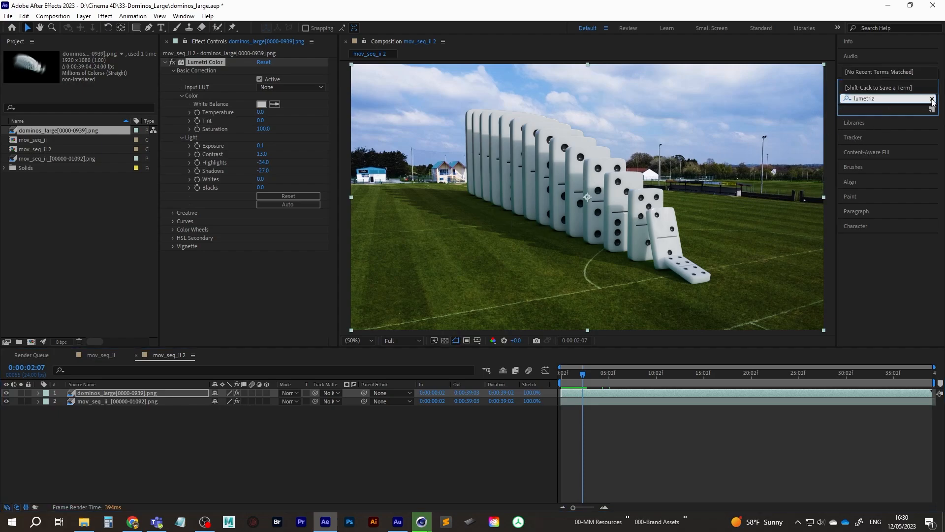
left_click(932, 99)
type("z")
left_click(583, 190)
key("z")
left_click(583, 188)
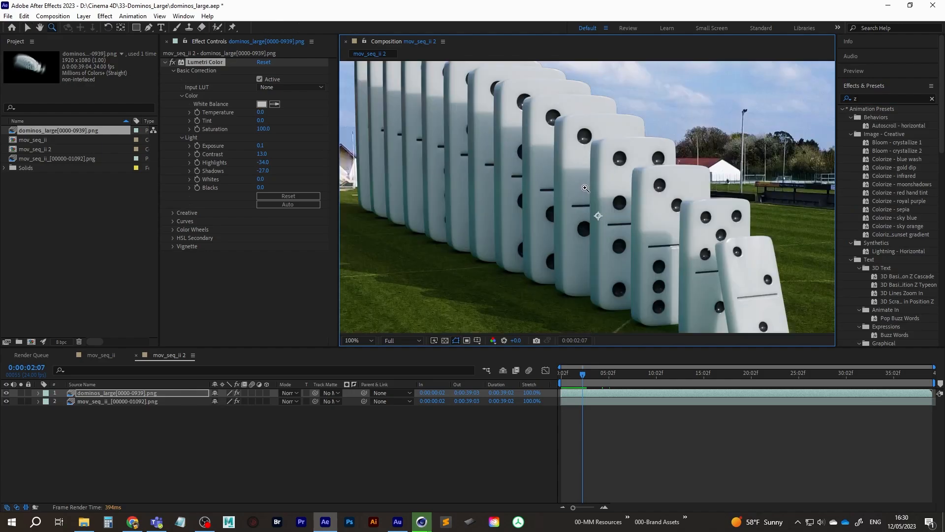
key("h")
left_click_drag(674, 205, 547, 137)
left_click_drag(591, 229, 658, 283)
left_click_drag(520, 161, 643, 217)
left_click_drag(560, 238, 546, 166)
left_click_drag(672, 270, 486, 234)
left_click_drag(610, 200, 583, 238)
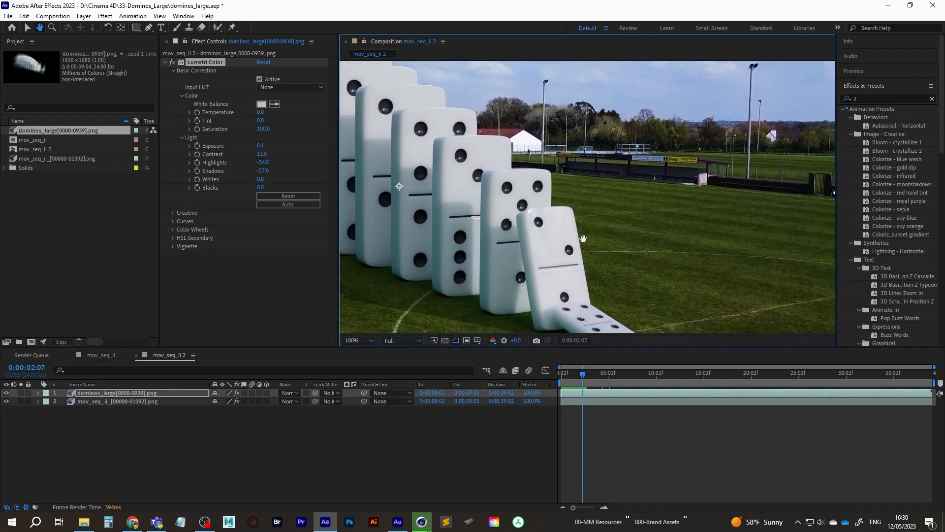
left_click_drag(516, 214, 584, 187)
left_click_drag(614, 235, 587, 225)
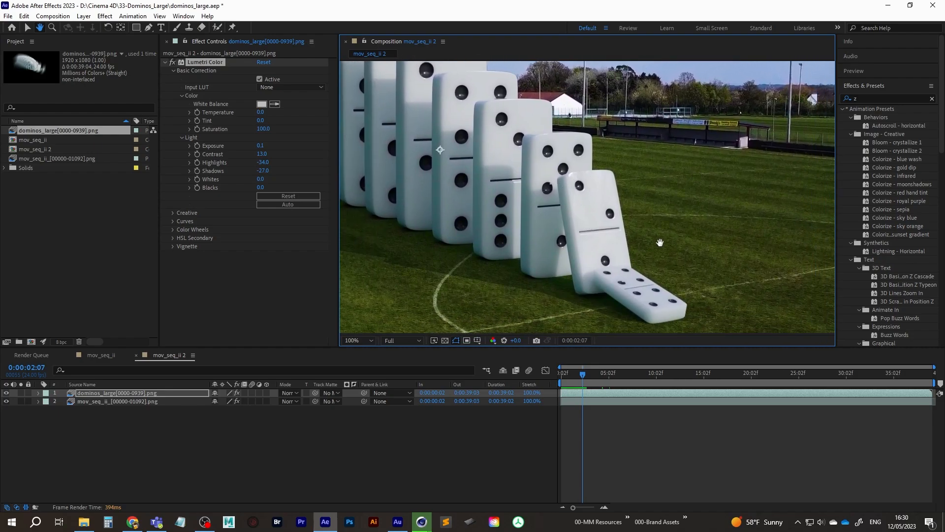
left_click_drag(500, 143, 615, 231)
Step: Apply the Gaussian Blur effect to the dominos_large layer
left_click(877, 98)
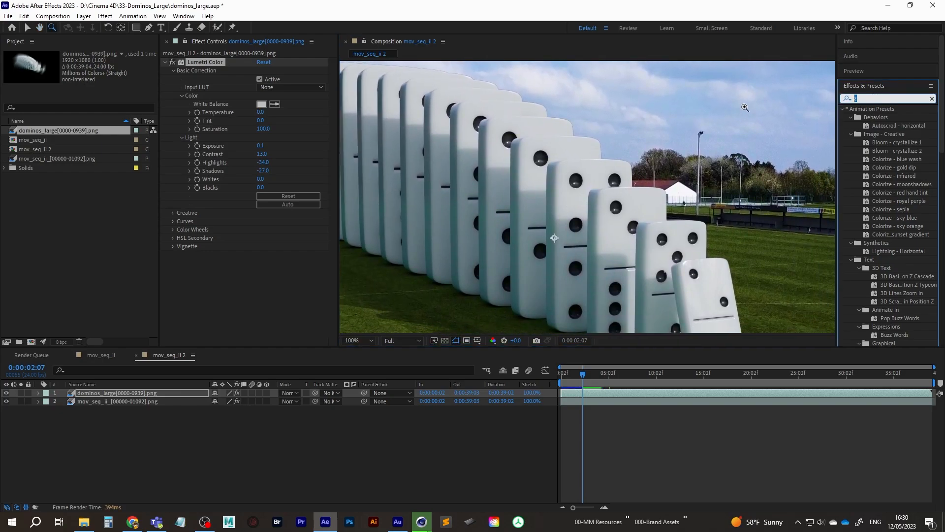
type("gaussi")
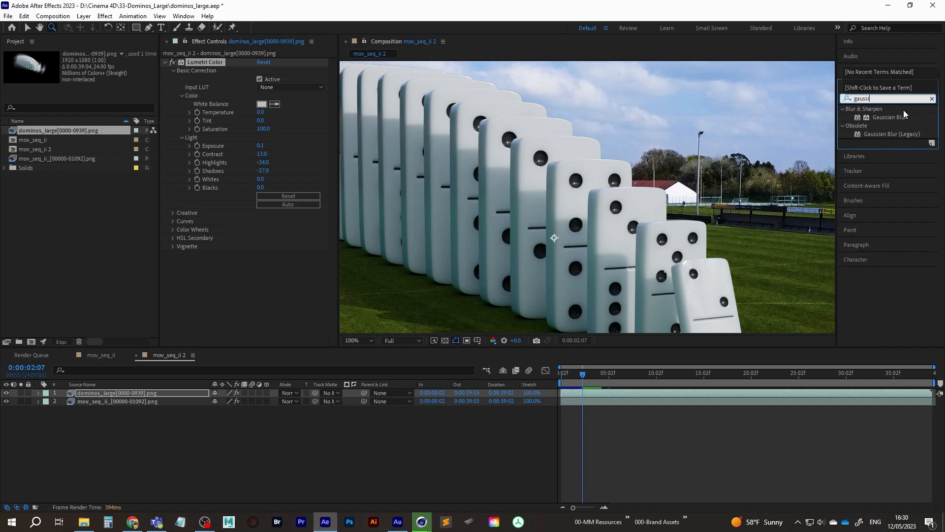
double_click(890, 118)
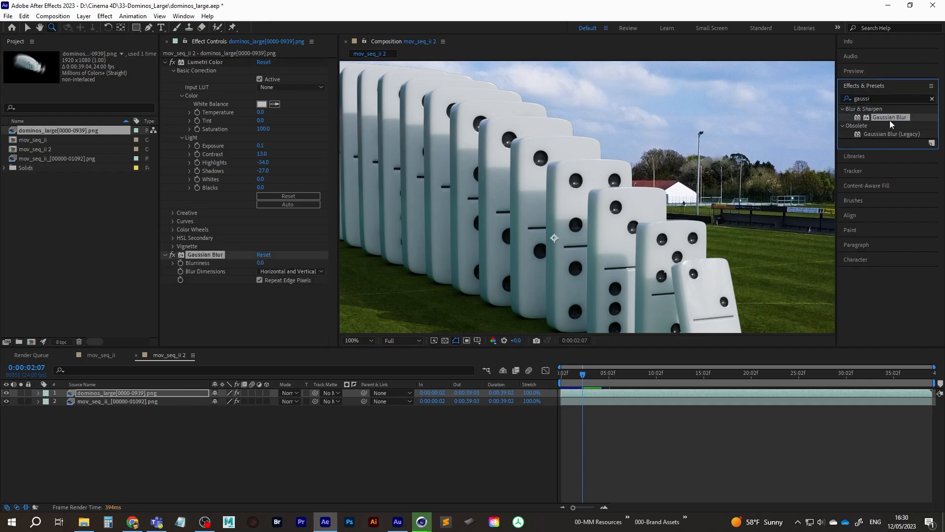
Step: Test several Gaussian Blur strengths against the footage's softness and set the domino layer's Blurriness to 1.8
left_click(262, 263)
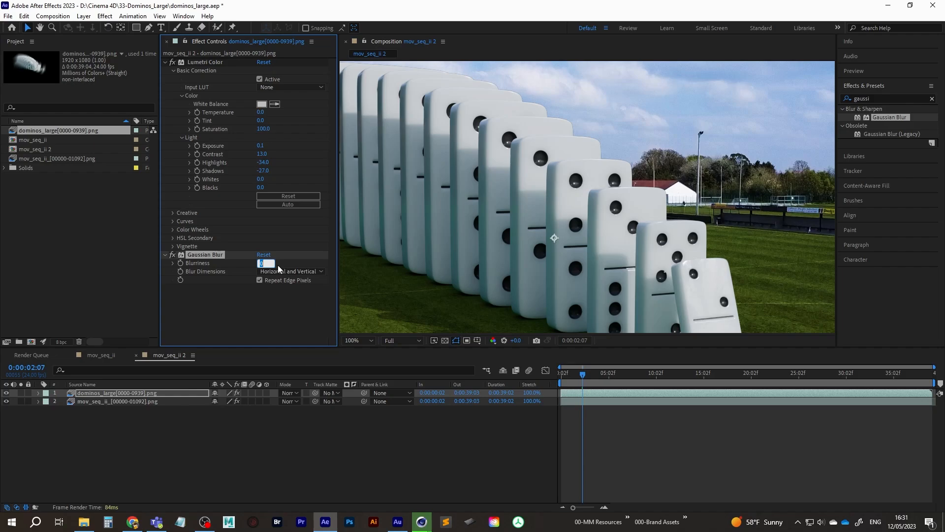
left_click(302, 310)
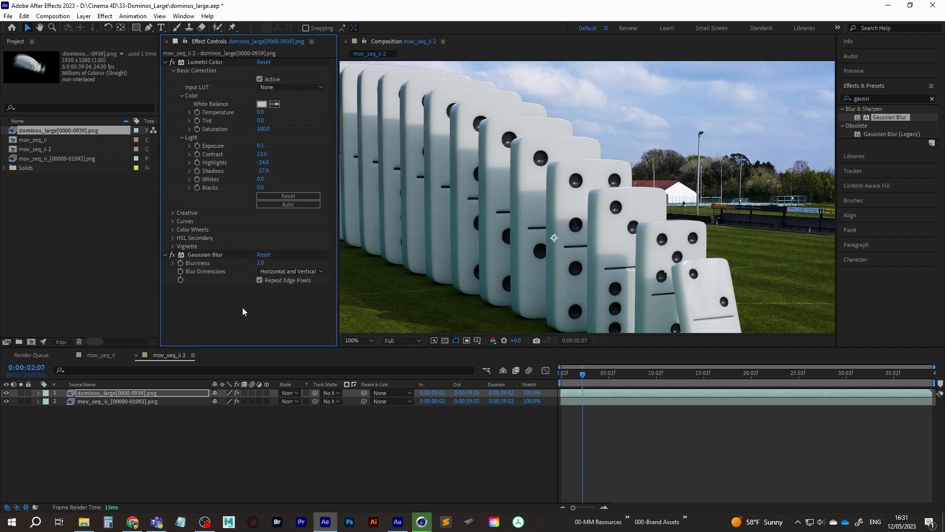
left_click_drag(261, 263, 267, 262)
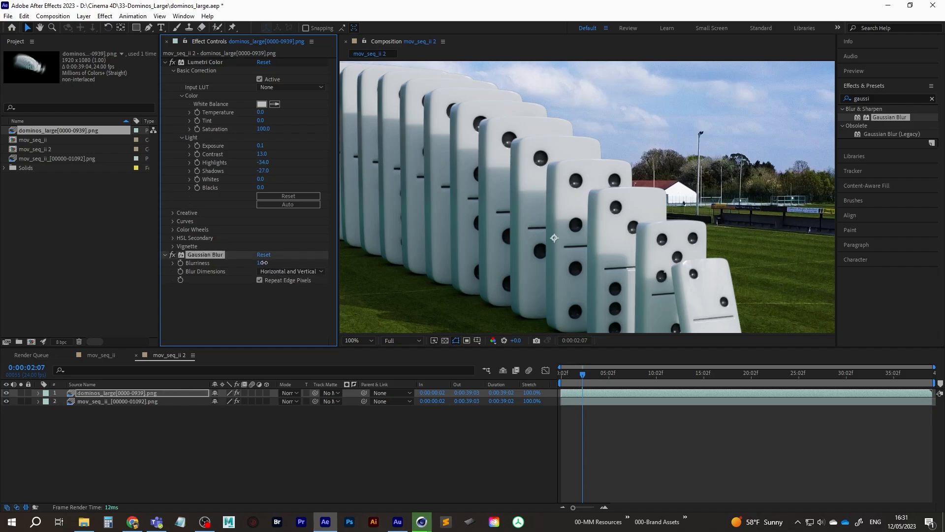
middle_click_drag(663, 318, 619, 276)
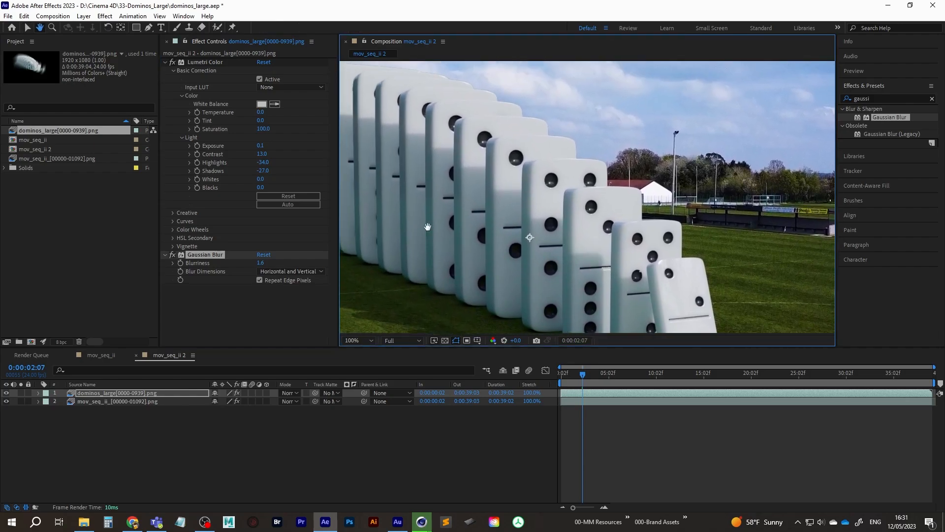
left_click(174, 256)
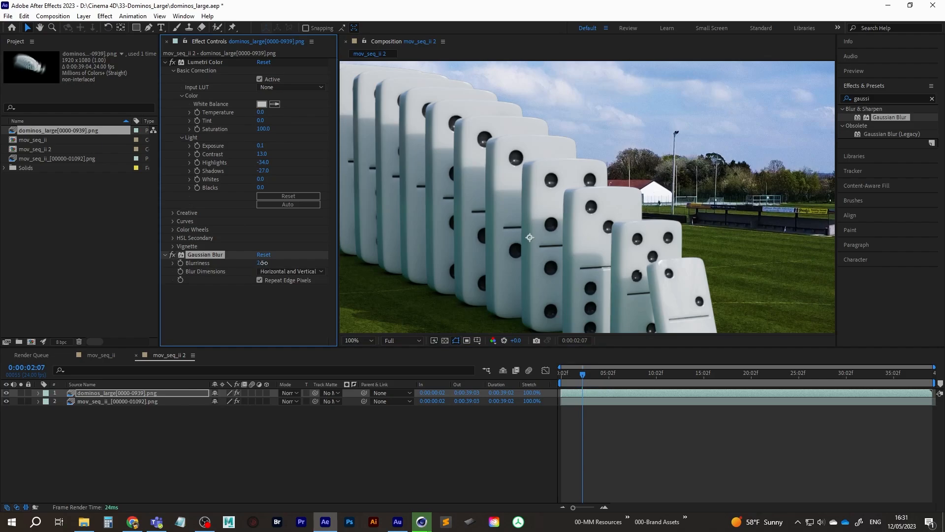
middle_click_drag(455, 237, 389, 162)
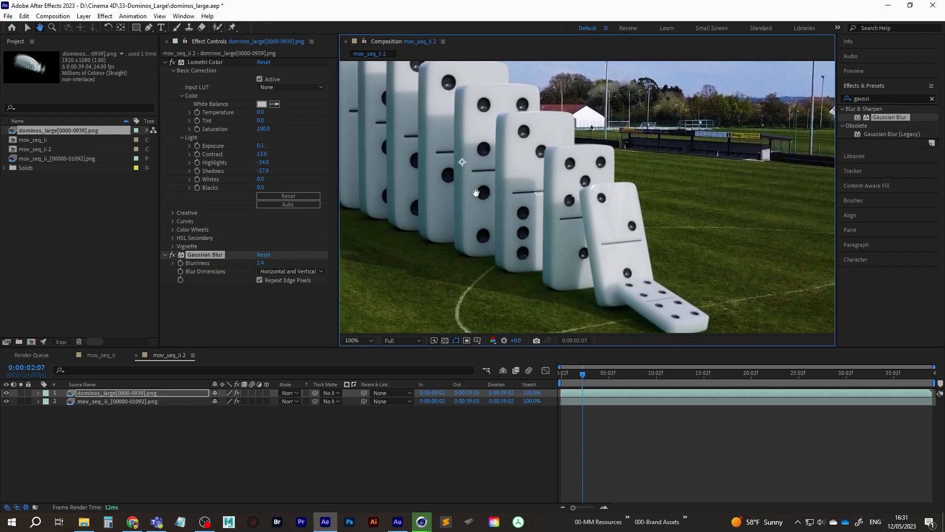
left_click(261, 263)
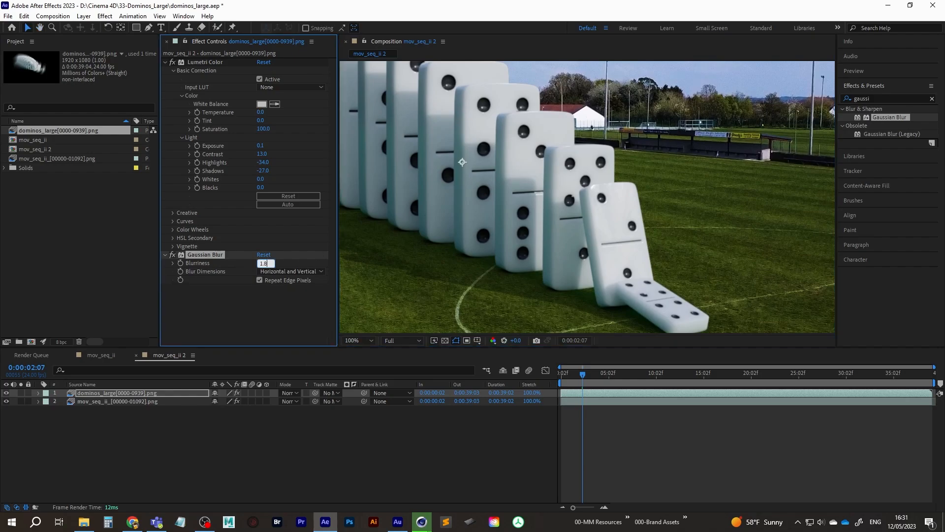
type("1.8")
key("Return")
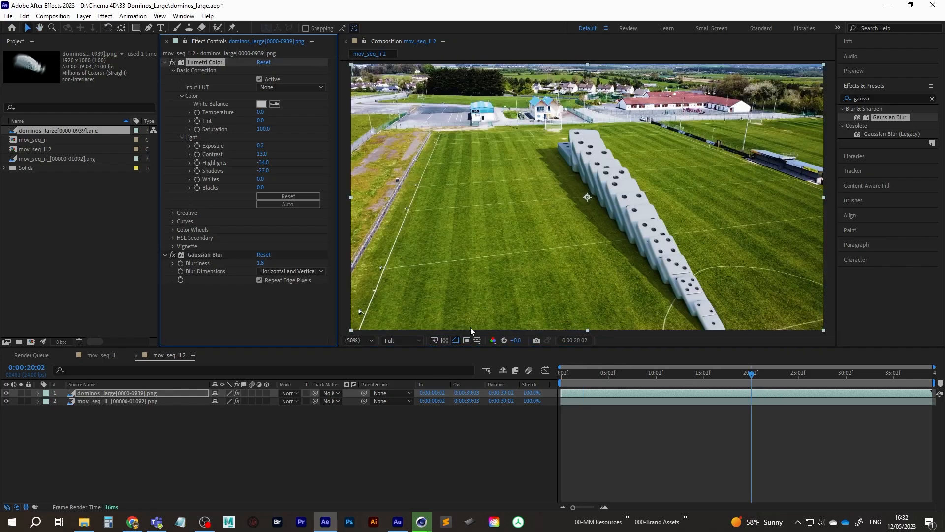
Step: Set the domino layer's Lumetri Shadows to -10 and Exposure to 0.8
left_click(264, 171)
type("0")
key("Return")
left_click(261, 171)
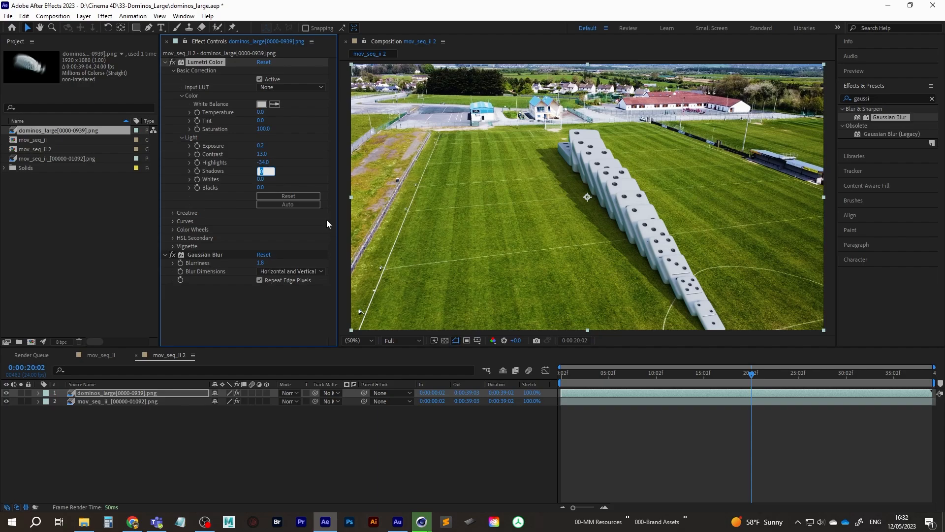
key("Return")
left_click_drag(260, 146, 265, 149)
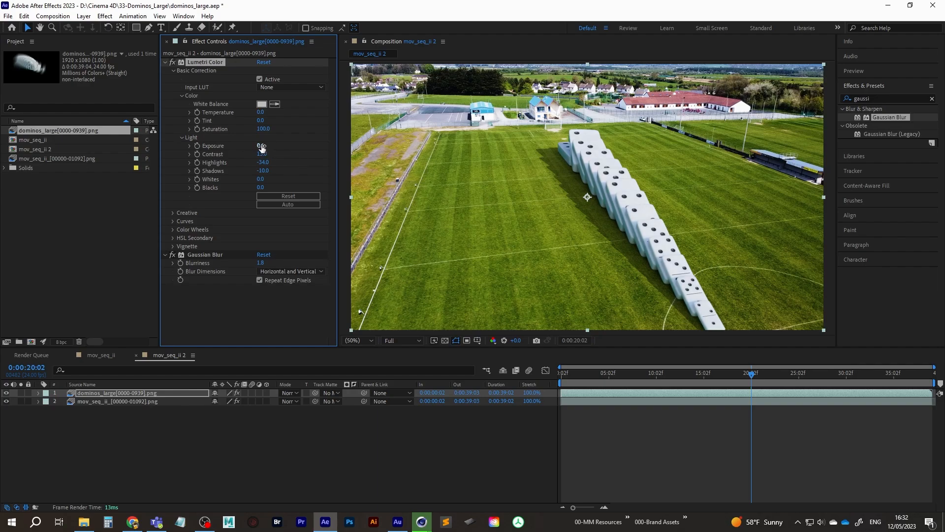
left_click(266, 147)
type("0.8")
key("Return")
Step: Play back the composite from the first frame to review the brighter, softened dominoes
left_click_drag(742, 373, 532, 378)
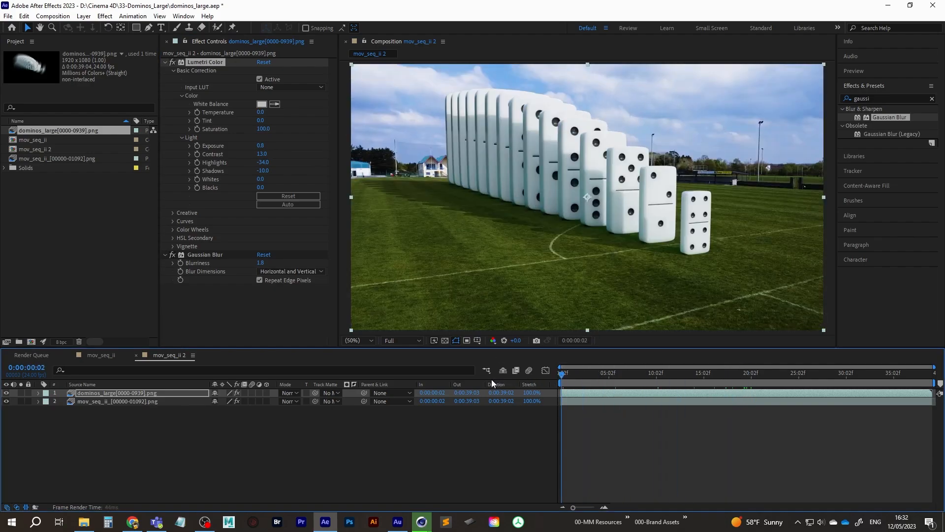
key("space")
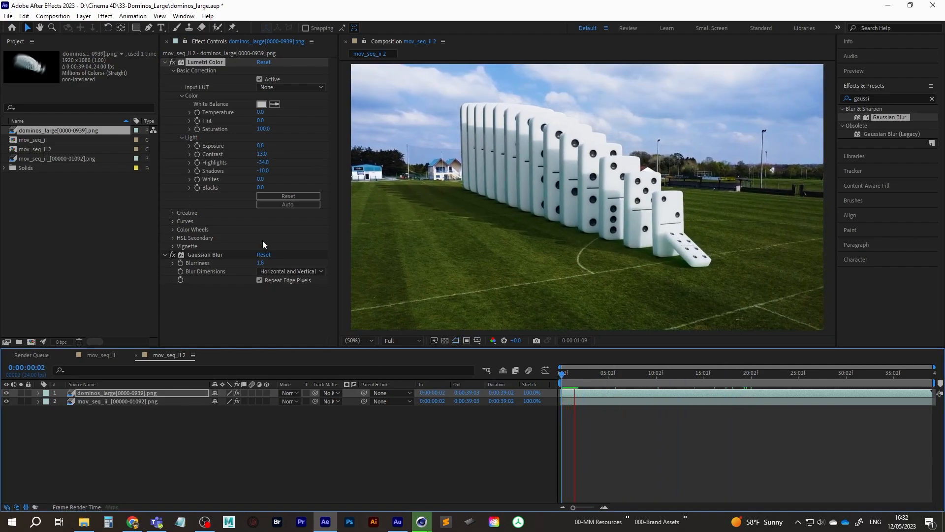